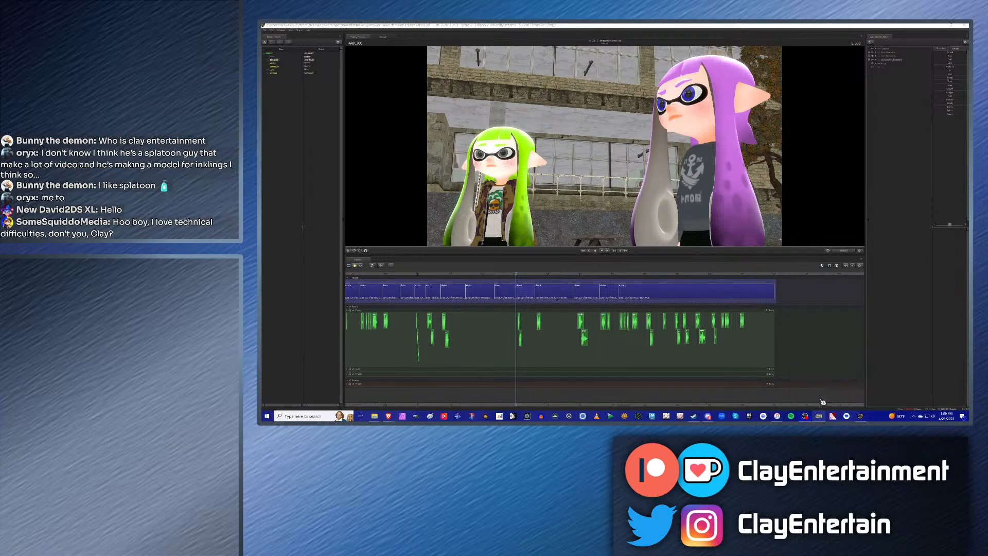
Step: Switch to the Source Filmmaker session and check the cut into the shot of the green-haired and purple-haired characters
{"action": "left_click", "coordinate": [819, 416]}
{"action": "left_click", "coordinate": [763, 115]}
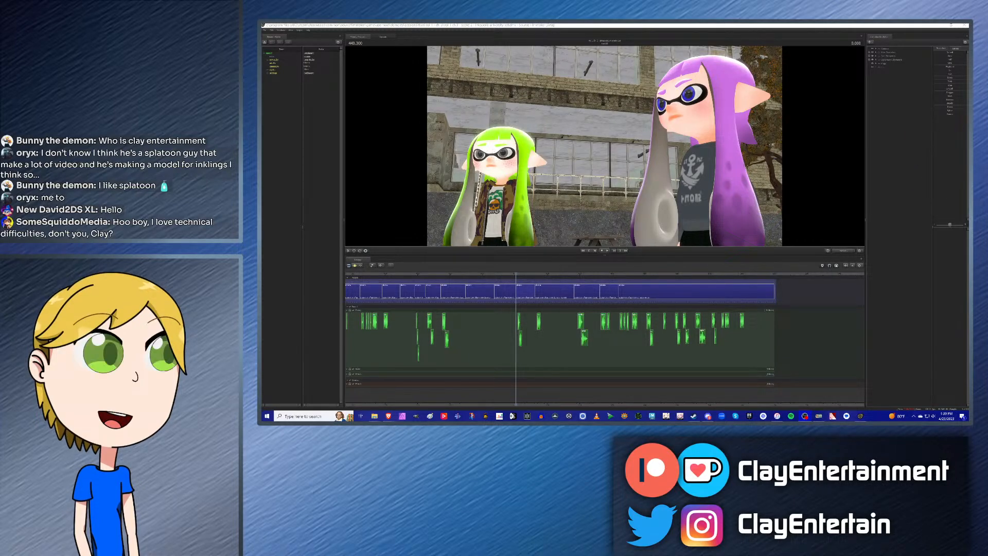
{"action": "left_click", "coordinate": [776, 24]}
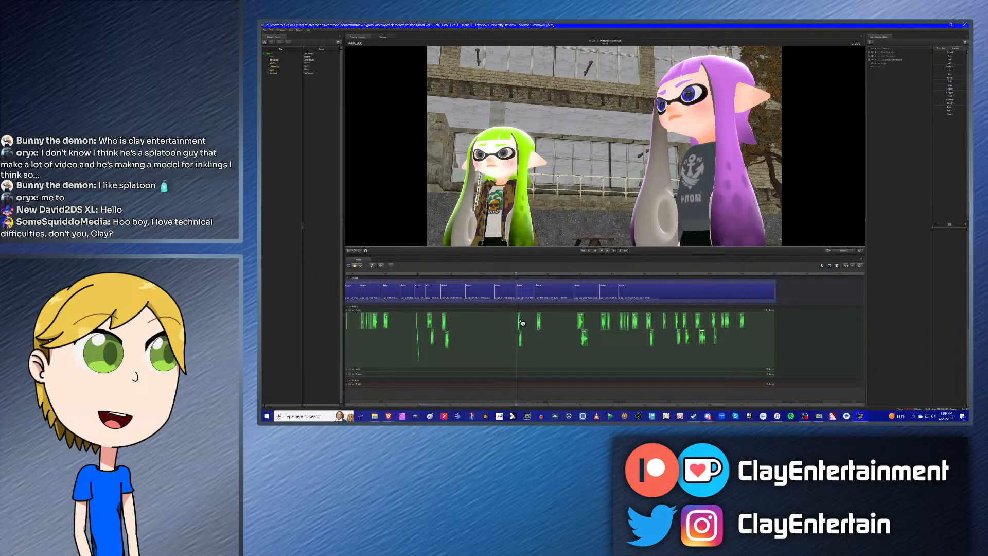
{"action": "scroll", "coordinate": [563, 301], "scroll_direction": "up", "scroll_amount": 2}
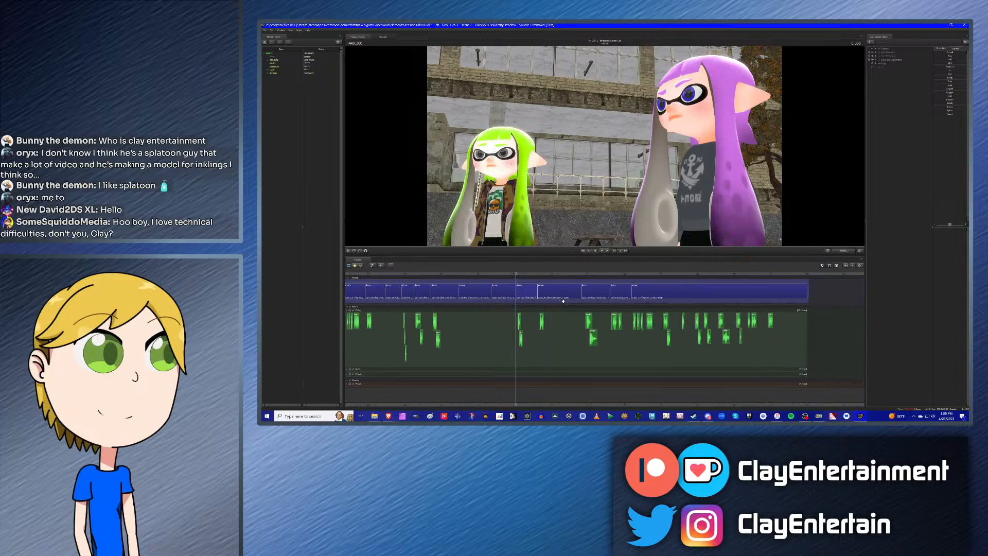
{"action": "scroll", "coordinate": [563, 301], "scroll_direction": "up", "scroll_amount": 2}
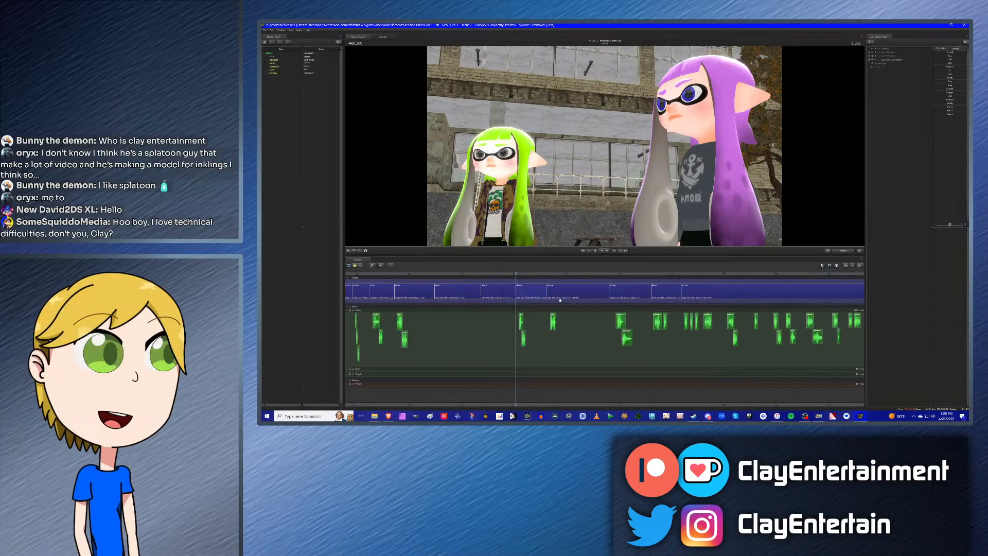
{"action": "left_click", "coordinate": [507, 275]}
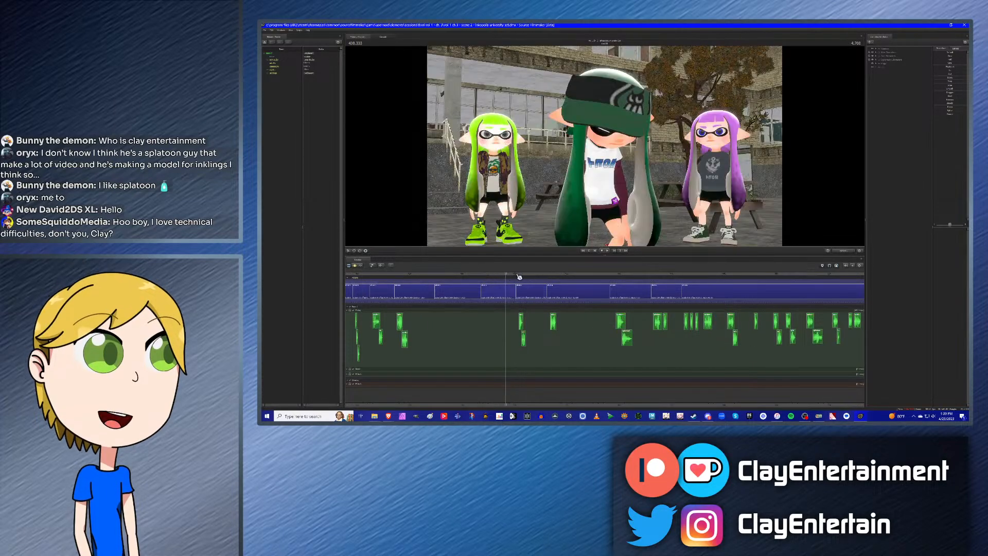
{"action": "key", "text": "Down"}
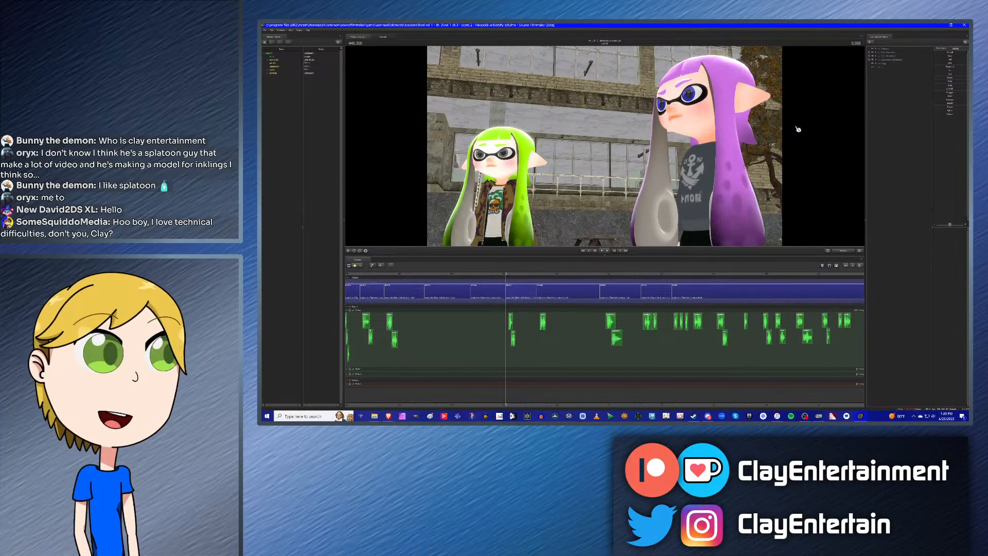
Step: Play through the shots from the green- and purple-haired pair up to the final shot behind the orange-haired character
{"action": "scroll", "coordinate": [524, 299], "scroll_direction": "up", "scroll_amount": 5}
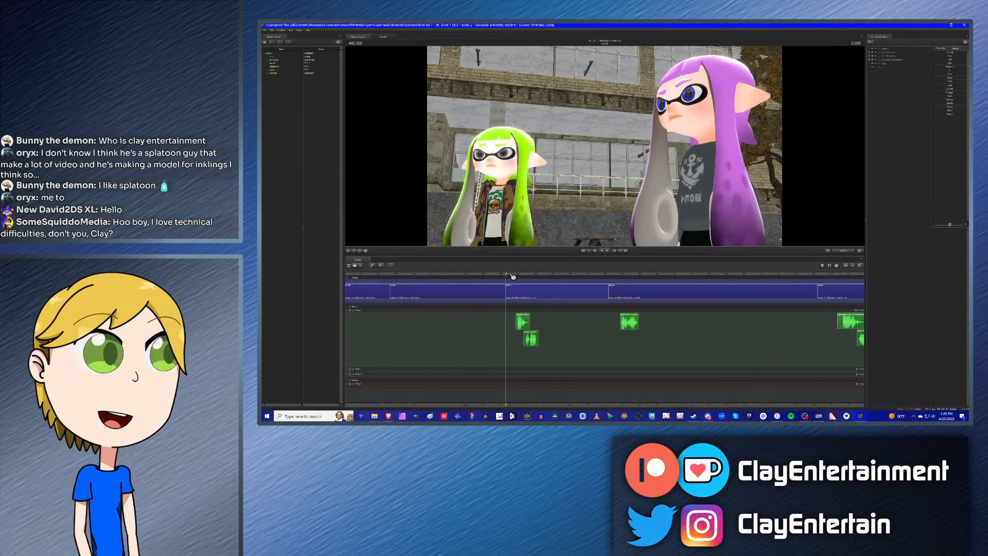
{"action": "left_click_drag", "start_coordinate": [513, 276], "coordinate": [516, 277]}
{"action": "key", "text": "Up"}
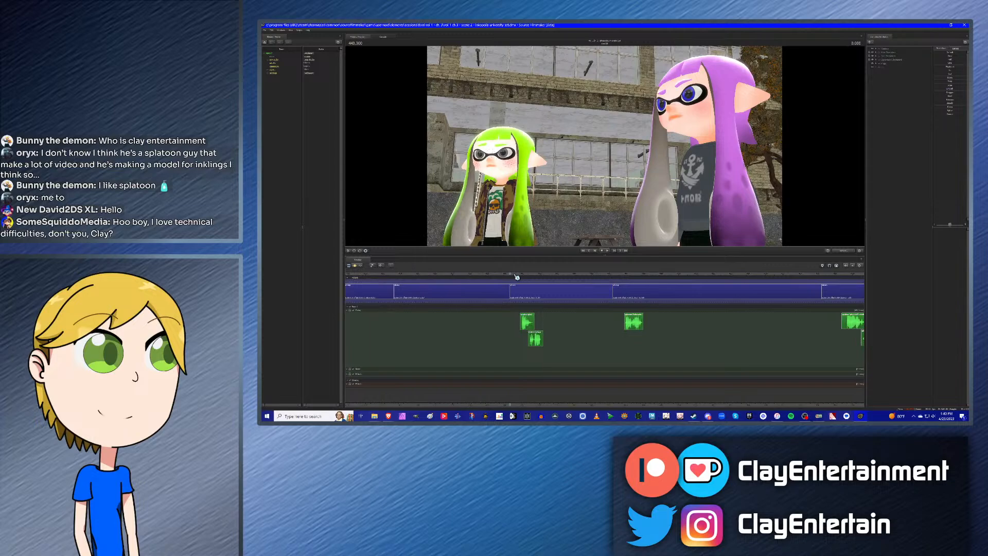
{"action": "scroll", "coordinate": [585, 298], "scroll_direction": "down", "scroll_amount": 3}
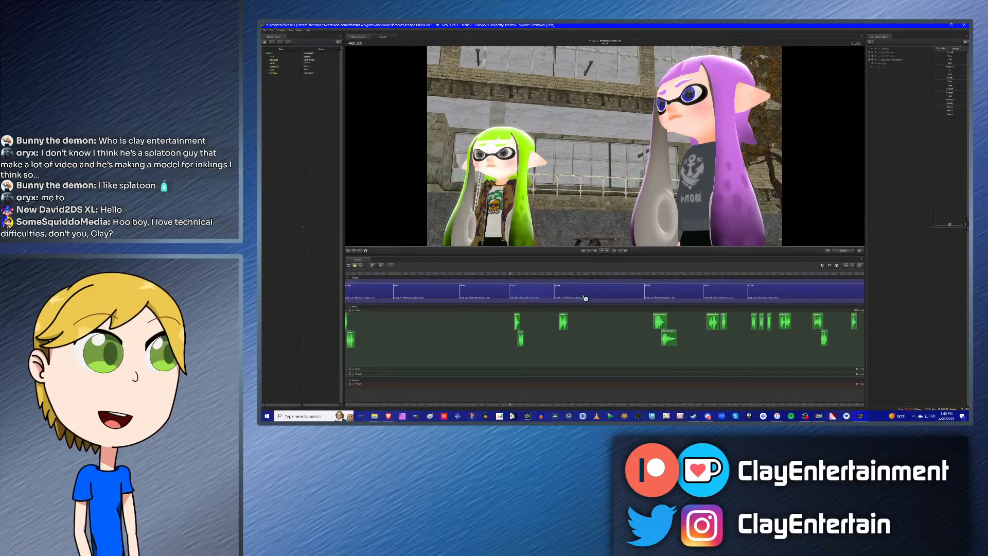
{"action": "scroll", "coordinate": [585, 298], "scroll_direction": "down", "scroll_amount": 4}
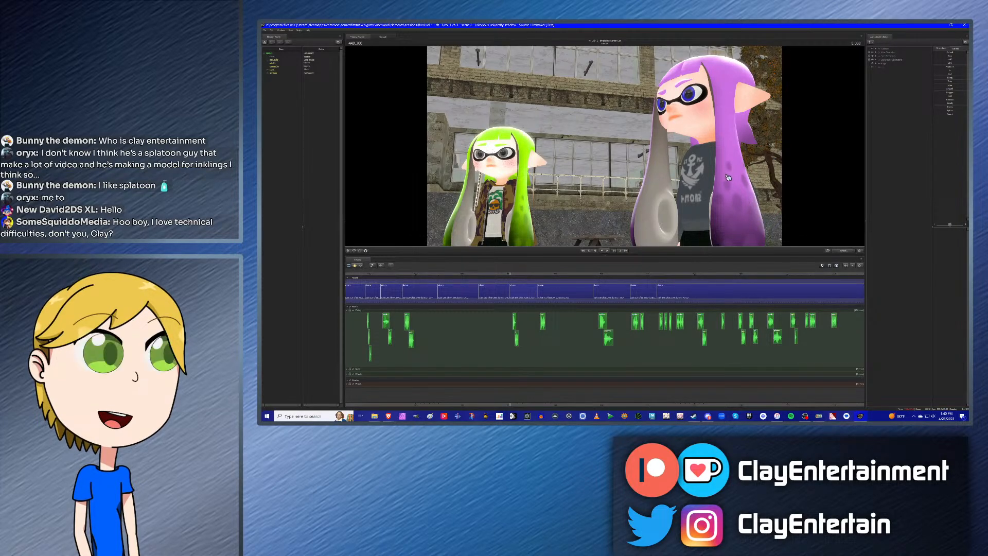
{"action": "key", "text": "space"}
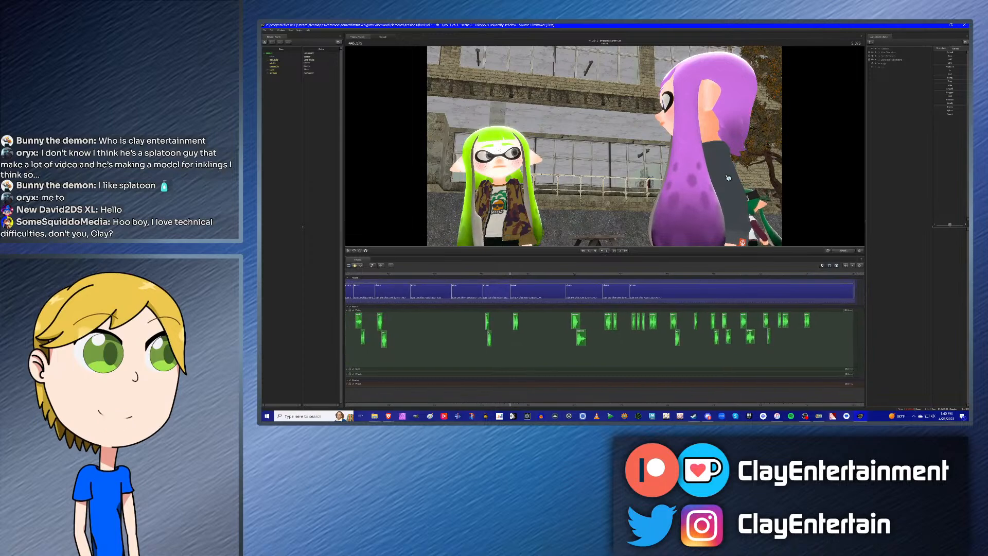
{"action": "key", "text": "space"}
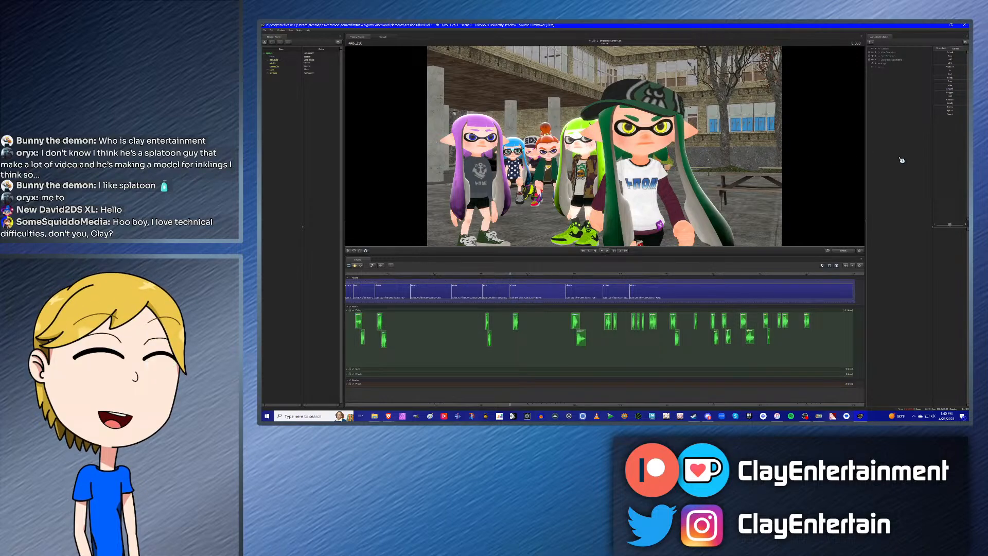
{"action": "key", "text": "space"}
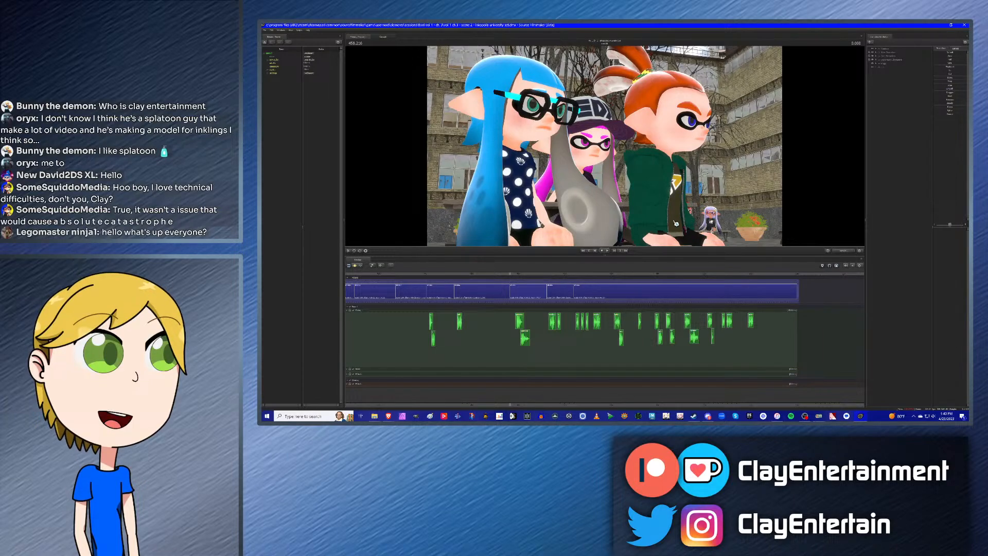
{"action": "scroll", "coordinate": [529, 316], "scroll_direction": "up", "scroll_amount": 3}
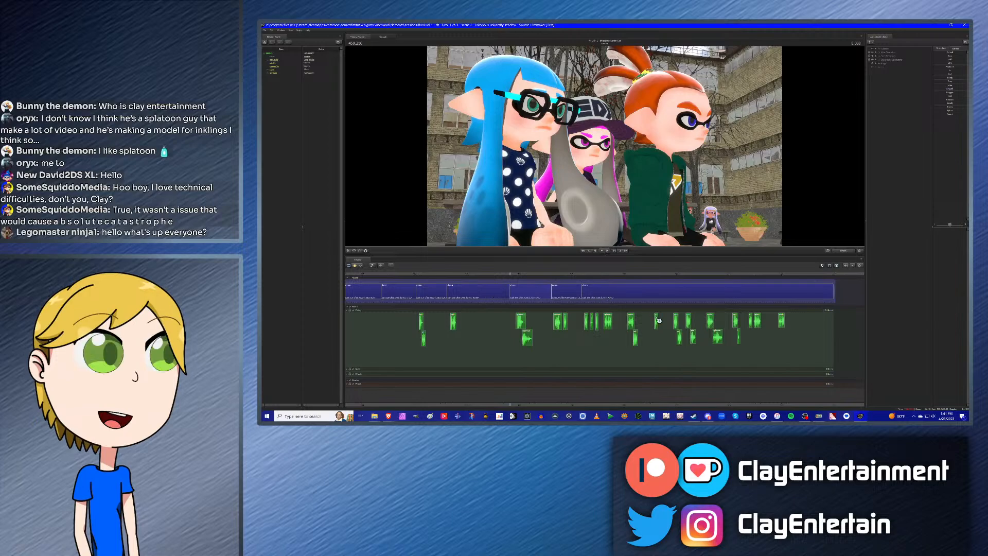
{"action": "key", "text": "space"}
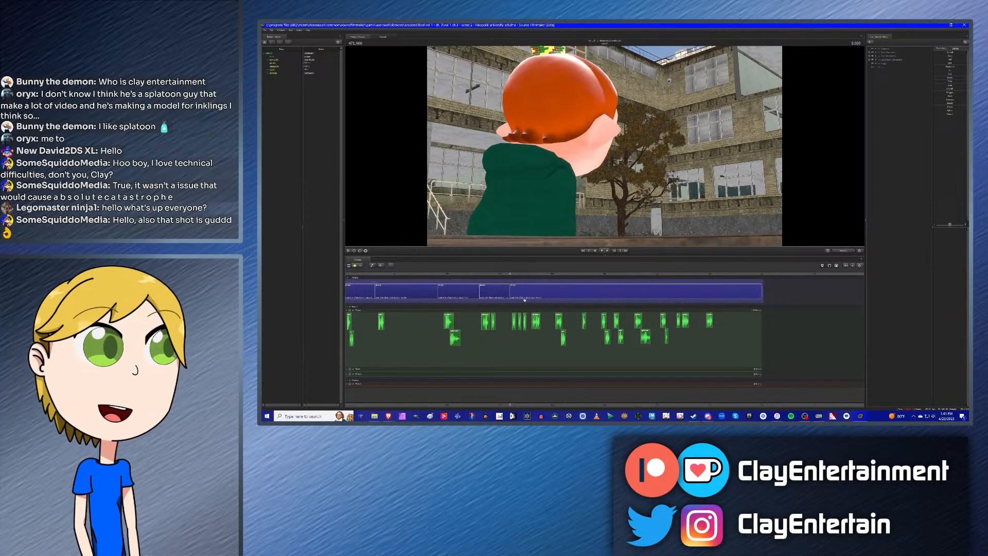
Step: Review the dialogue spacing under the final shot, and step through the shots from the walking green-capped character to the last one
{"action": "scroll", "coordinate": [521, 298], "scroll_direction": "up", "scroll_amount": 2}
{"action": "scroll", "coordinate": [520, 299], "scroll_direction": "up", "scroll_amount": 2}
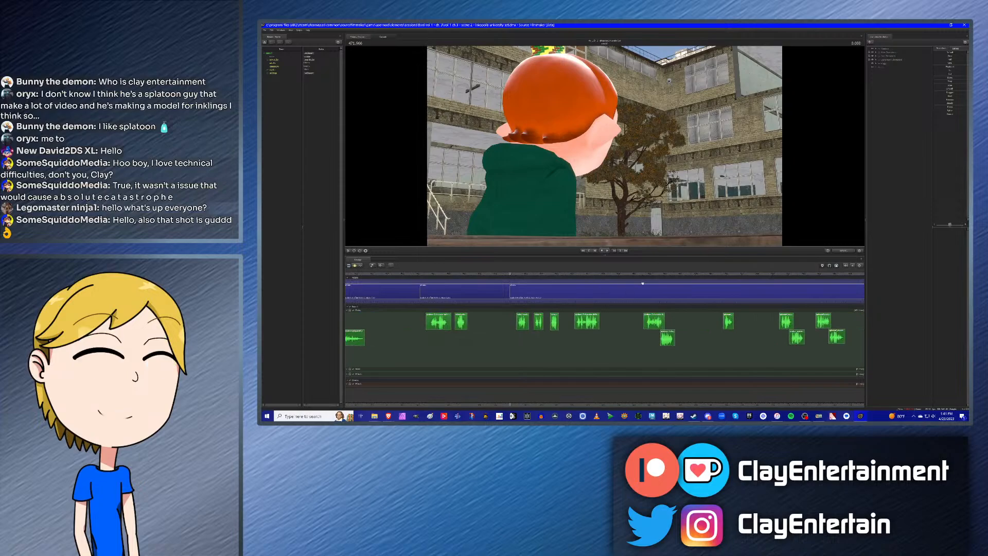
{"action": "scroll", "coordinate": [550, 291], "scroll_direction": "down", "scroll_amount": 4}
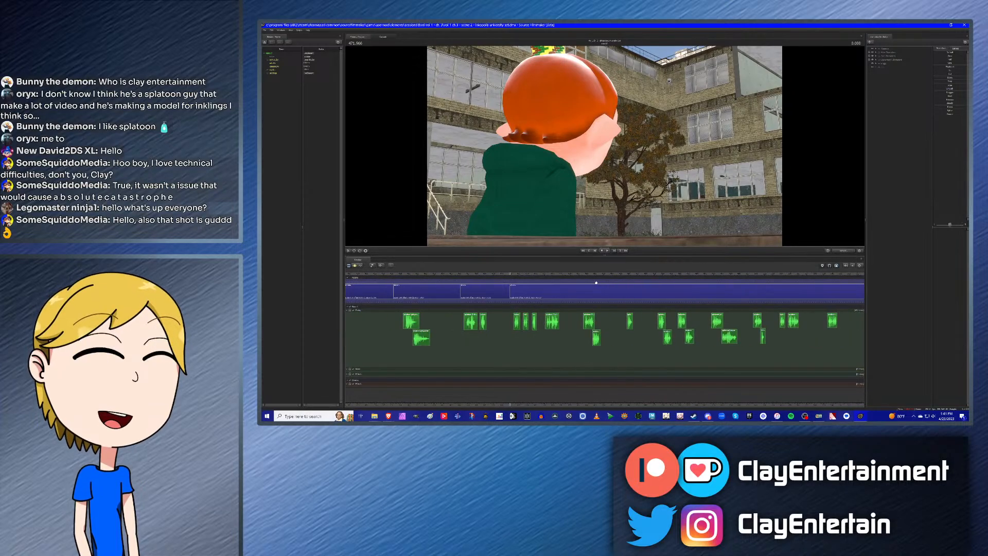
{"action": "scroll", "coordinate": [594, 283], "scroll_direction": "up", "scroll_amount": 4}
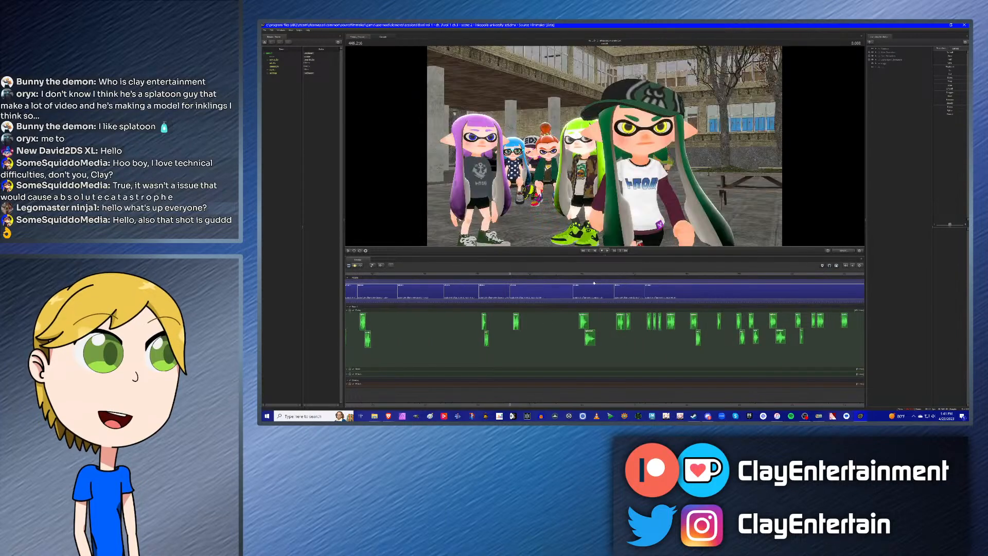
{"action": "key", "text": "Down"}
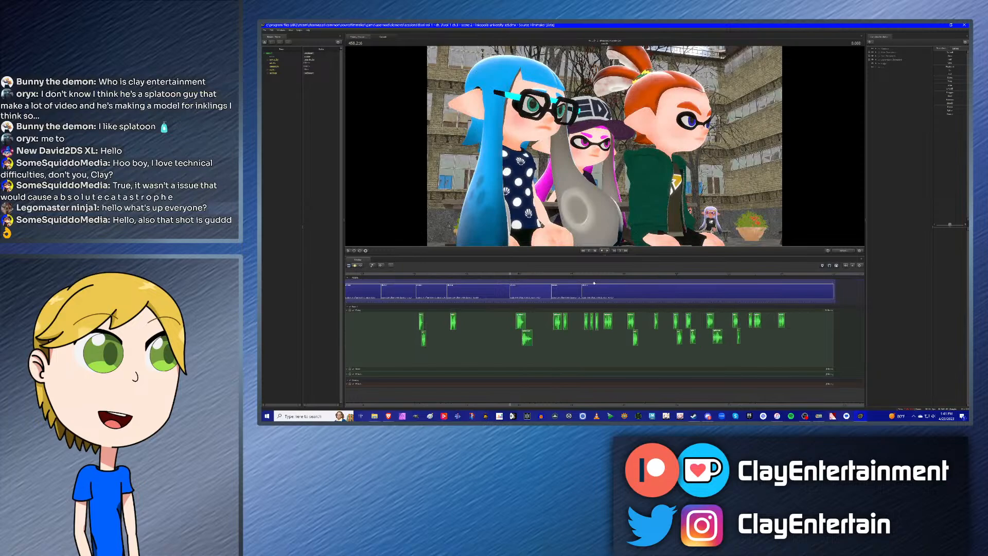
{"action": "key", "text": "Down"}
{"action": "key", "text": "Down"}
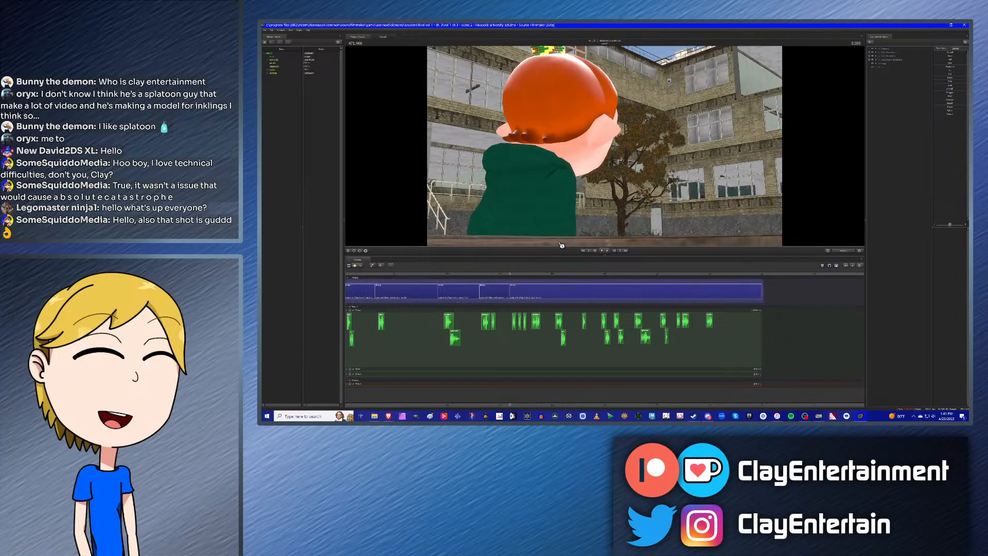
Step: Scrub slightly into the final shot and return the playhead to its start
{"action": "scroll", "coordinate": [509, 300], "scroll_direction": "up", "scroll_amount": 1}
{"action": "scroll", "coordinate": [508, 299], "scroll_direction": "up", "scroll_amount": 5}
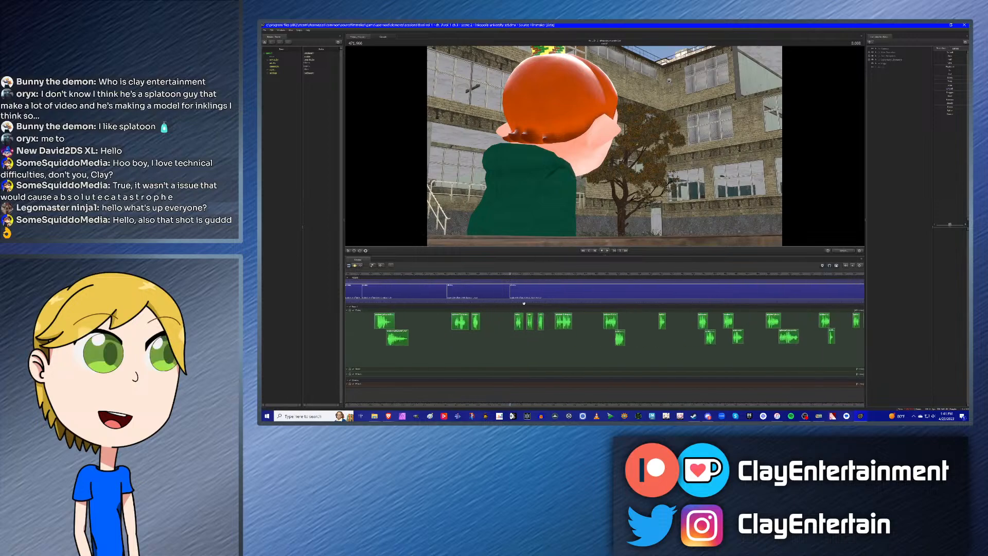
{"action": "left_click", "coordinate": [519, 274]}
{"action": "key", "text": "Up"}
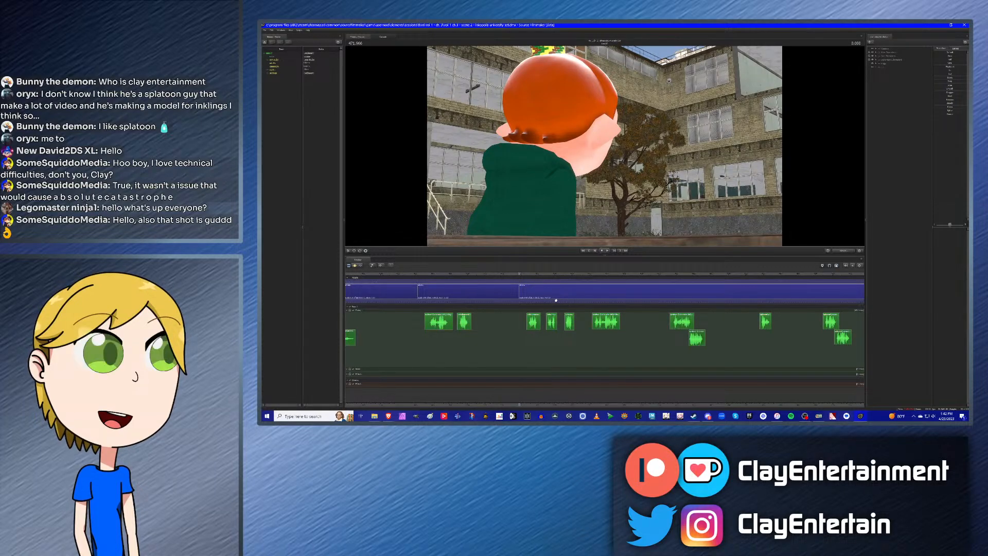
Step: Examine the dialogue clips under the final shot and select them from the fifth clip onward
{"action": "scroll", "coordinate": [556, 300], "scroll_direction": "down", "scroll_amount": 4}
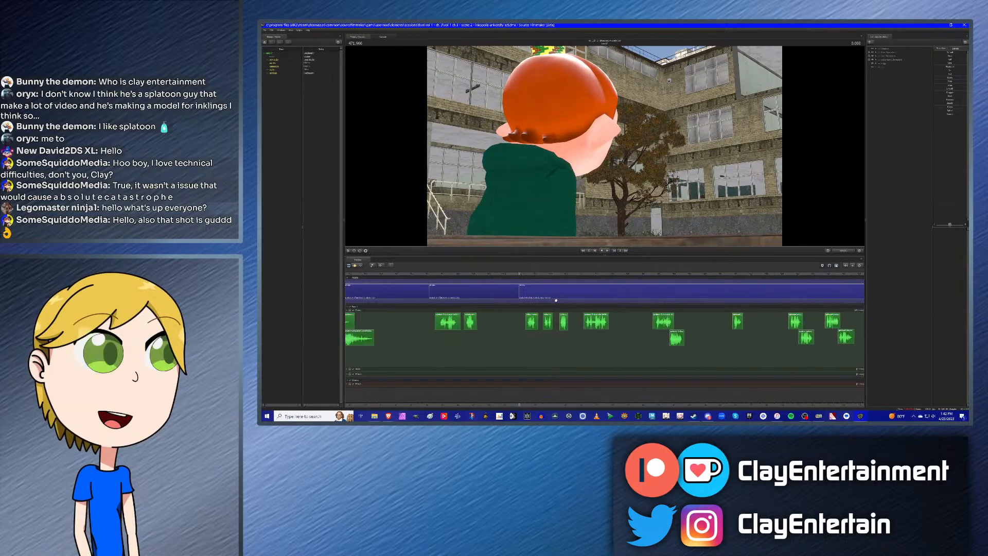
{"action": "scroll", "coordinate": [555, 300], "scroll_direction": "down", "scroll_amount": 2}
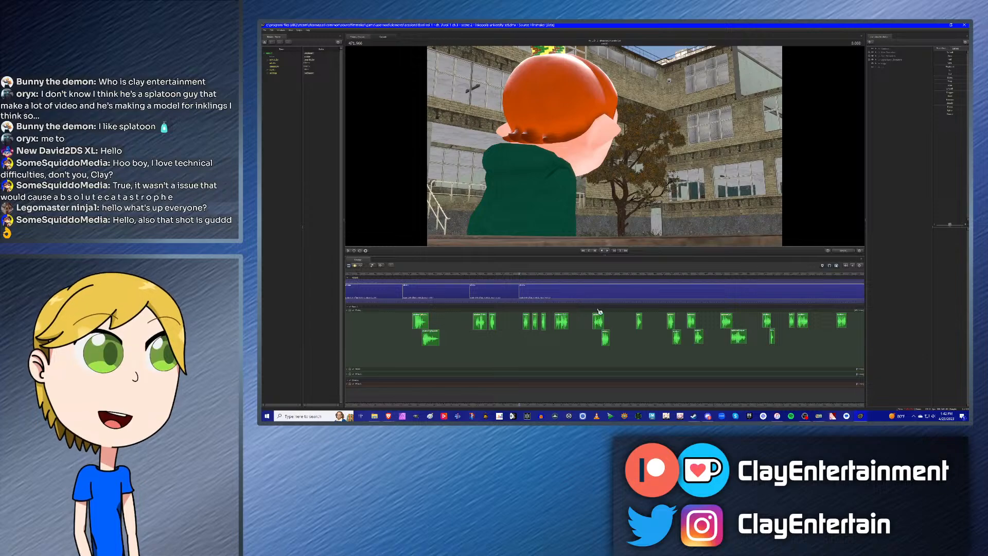
{"action": "scroll", "coordinate": [587, 307], "scroll_direction": "down", "scroll_amount": 3}
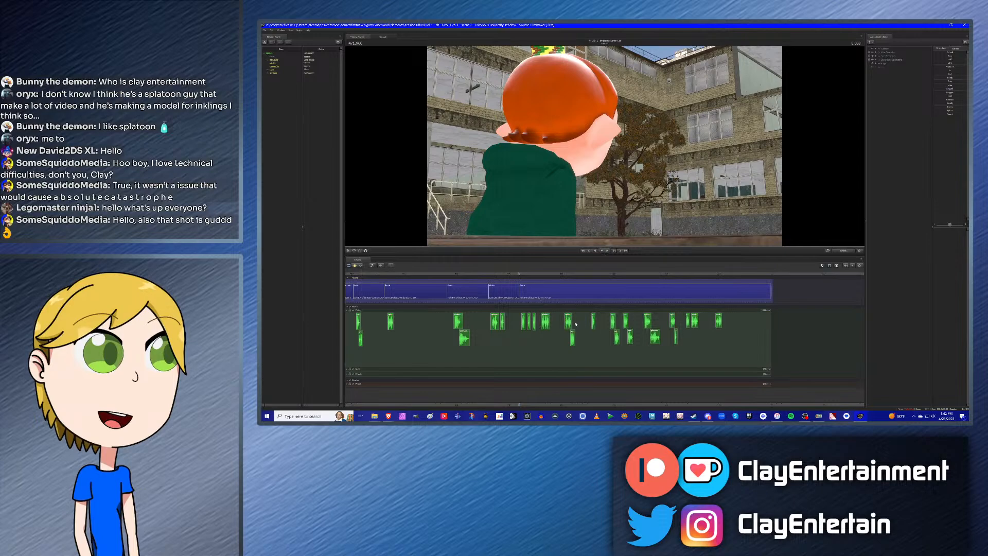
{"action": "scroll", "coordinate": [576, 324], "scroll_direction": "up", "scroll_amount": 2}
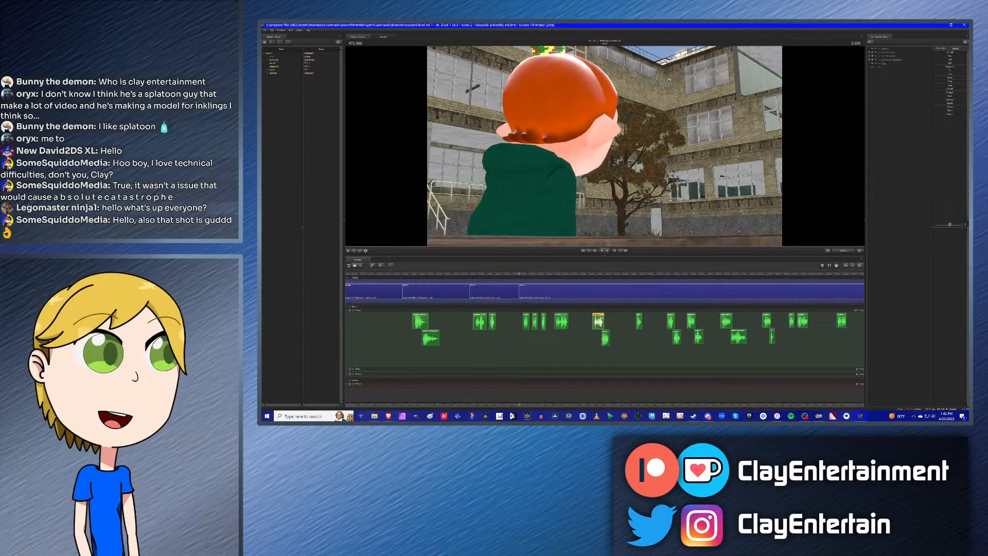
{"action": "scroll", "coordinate": [731, 319], "scroll_direction": "down", "scroll_amount": 2}
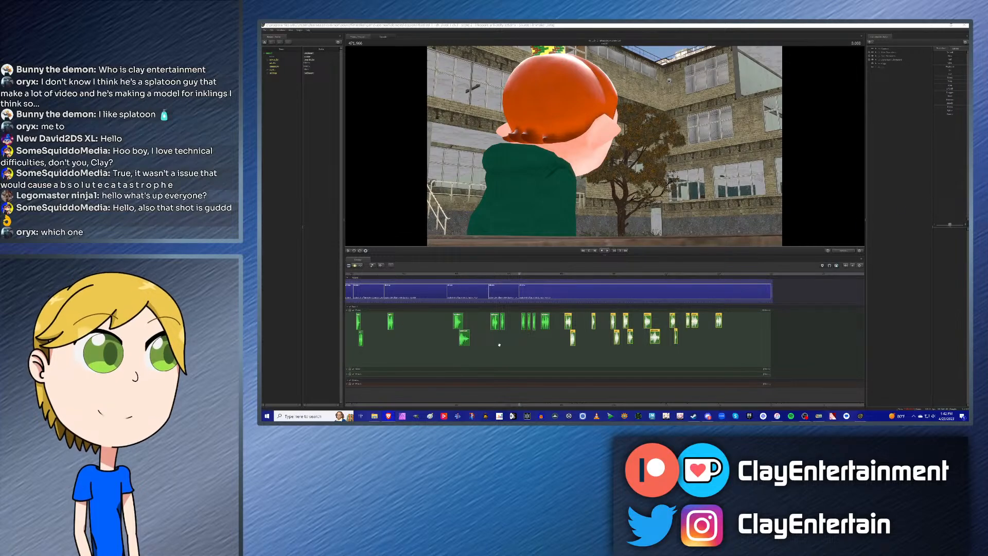
Step: Select the final shot in the film track and inspect the dialogue clips beneath it
{"action": "mouse_move", "coordinate": [389, 418]}
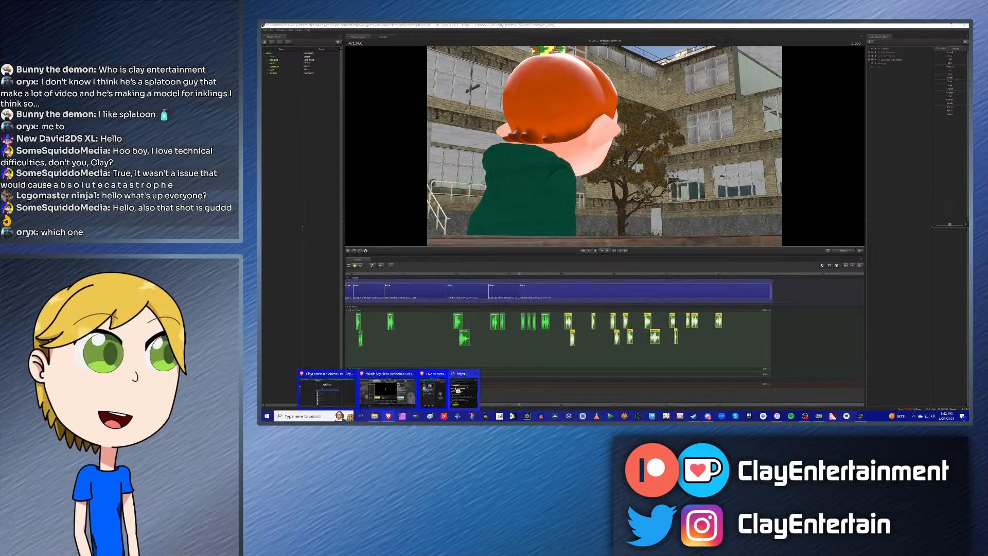
{"action": "left_click", "coordinate": [551, 293]}
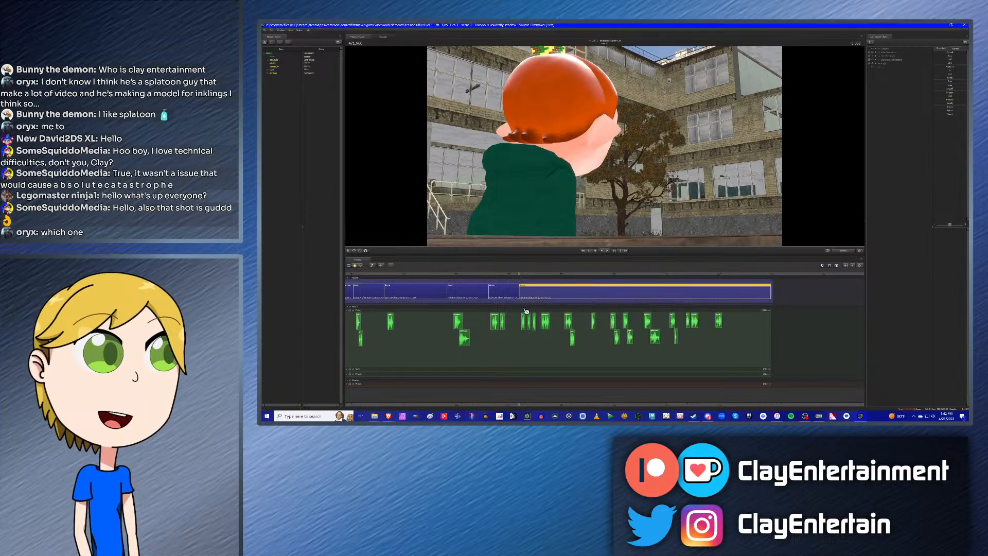
{"action": "scroll", "coordinate": [526, 311], "scroll_direction": "up", "scroll_amount": 5}
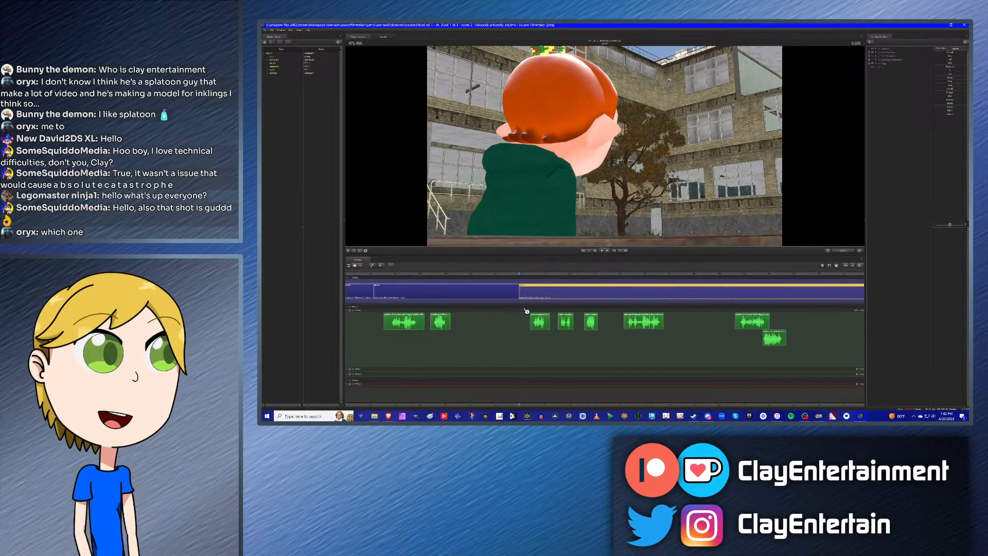
{"action": "scroll", "coordinate": [526, 310], "scroll_direction": "down", "scroll_amount": 5}
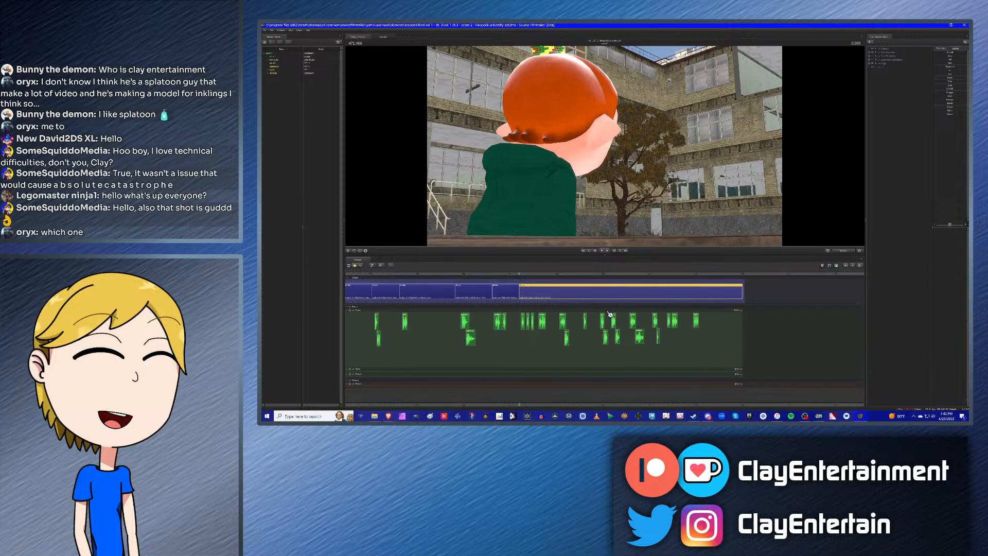
{"action": "scroll", "coordinate": [576, 314], "scroll_direction": "up", "scroll_amount": 3}
{"action": "scroll", "coordinate": [571, 313], "scroll_direction": "up", "scroll_amount": 1}
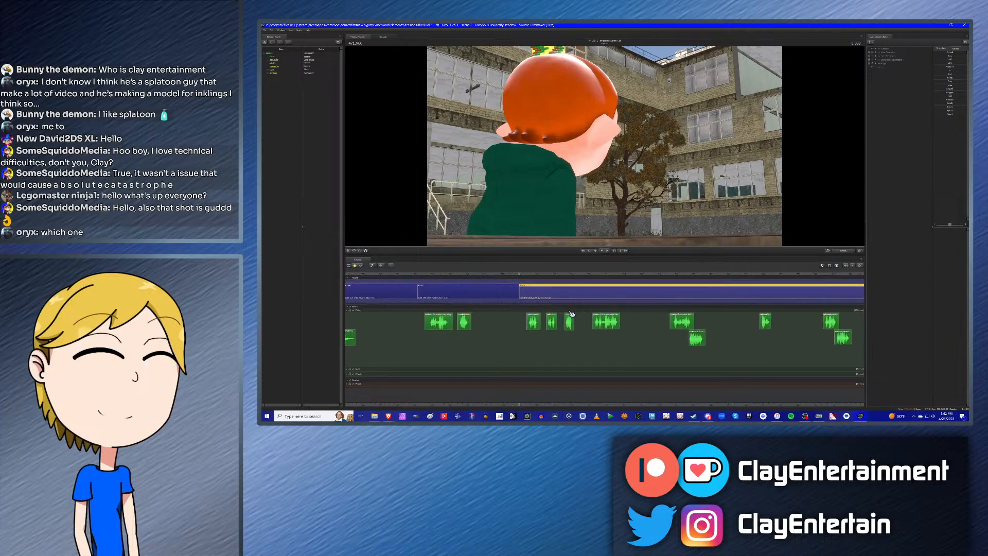
{"action": "scroll", "coordinate": [580, 312], "scroll_direction": "down", "scroll_amount": 3}
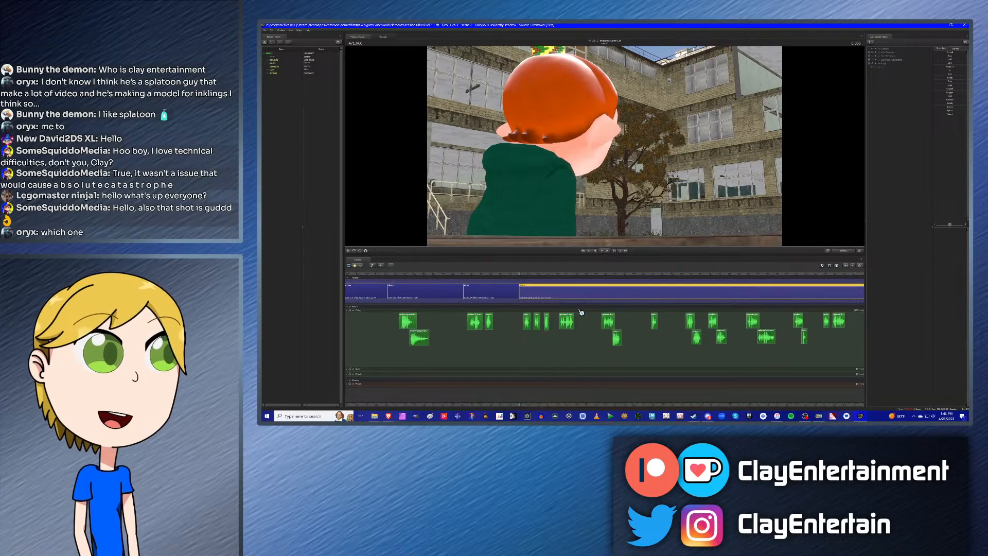
{"action": "scroll", "coordinate": [580, 312], "scroll_direction": "down", "scroll_amount": 1}
Step: Step back through the preceding shots and park the playhead on the close-up of the pink-haired character in the cap
{"action": "key", "text": "Up"}
{"action": "key", "text": "Up"}
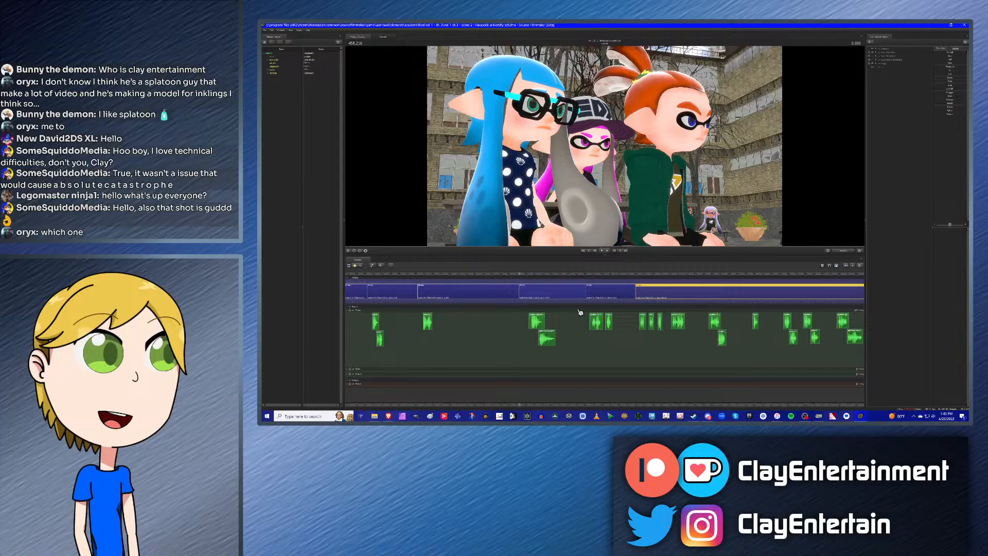
{"action": "key", "text": "Up"}
{"action": "key", "text": "Down"}
{"action": "key", "text": "Down"}
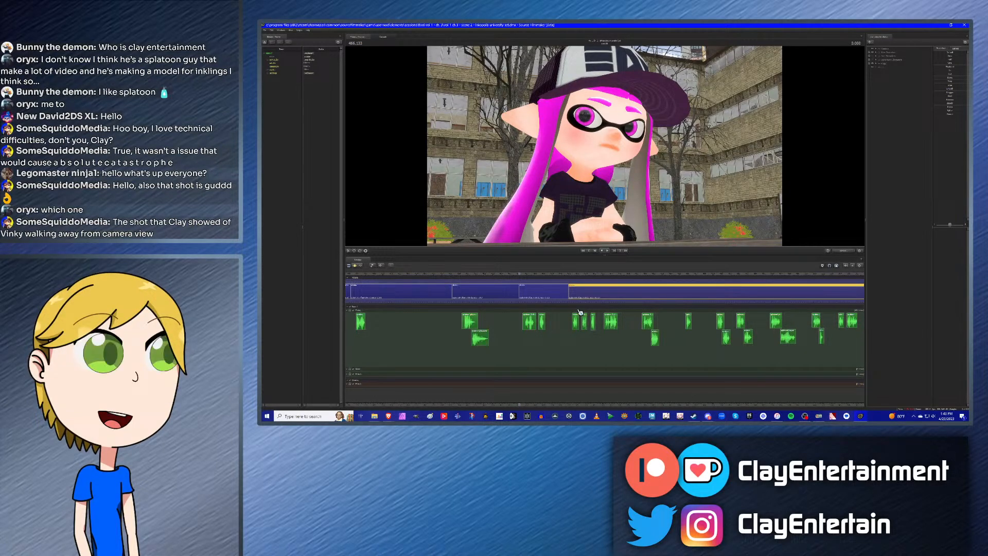
Step: Play the shot of the green-, purple- and lime-haired characters walking past the camera, and return the playhead to its start
{"action": "key", "text": "Up"}
{"action": "key", "text": "Up"}
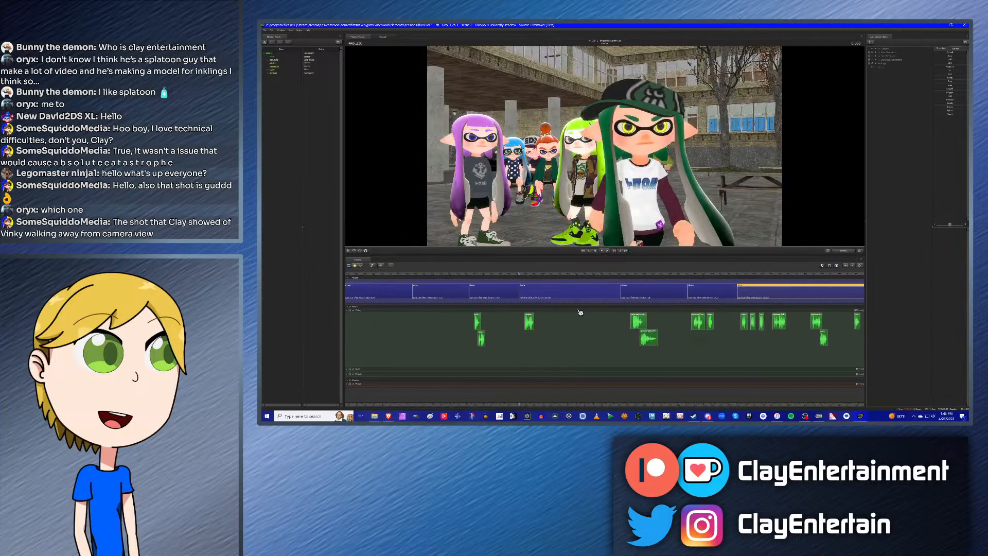
{"action": "key", "text": "space"}
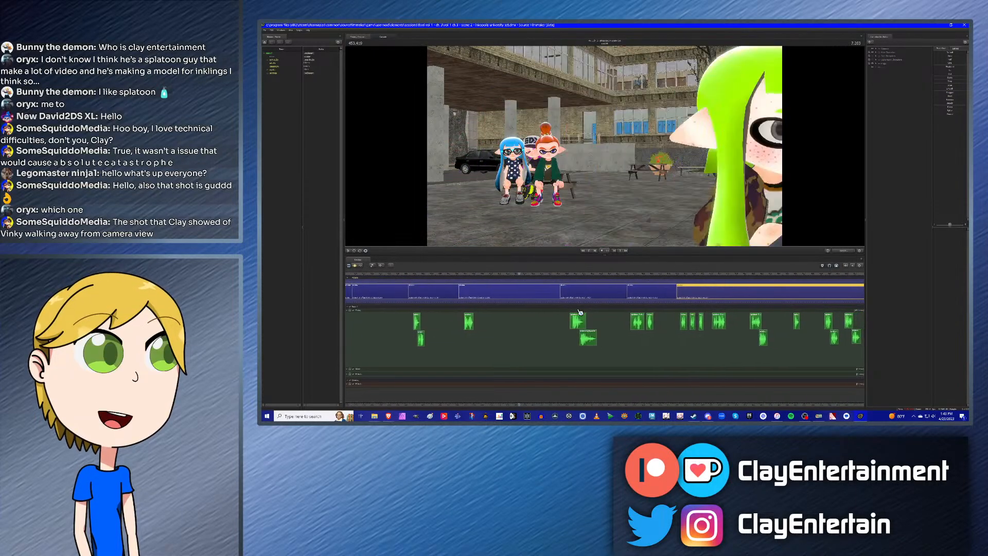
{"action": "key", "text": "space"}
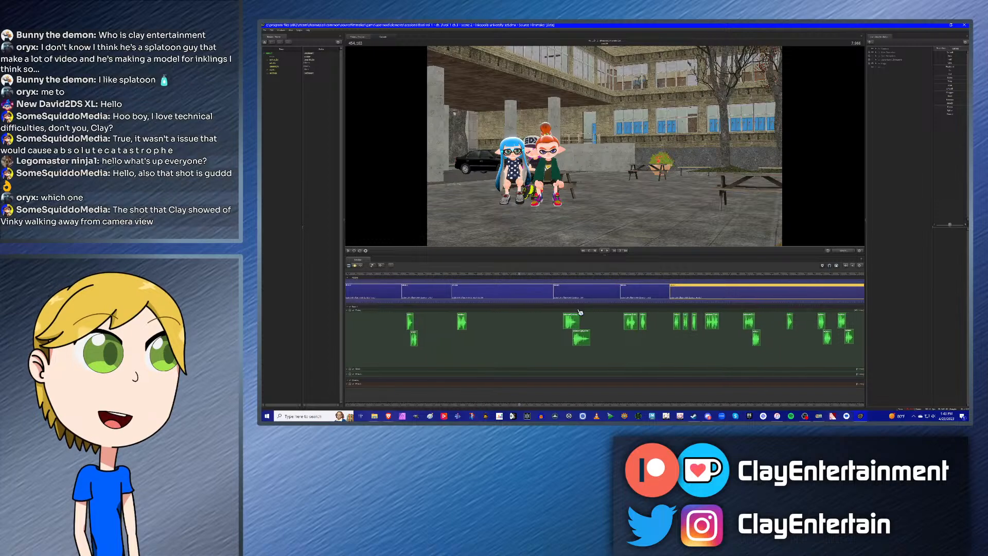
{"action": "key", "text": "Up"}
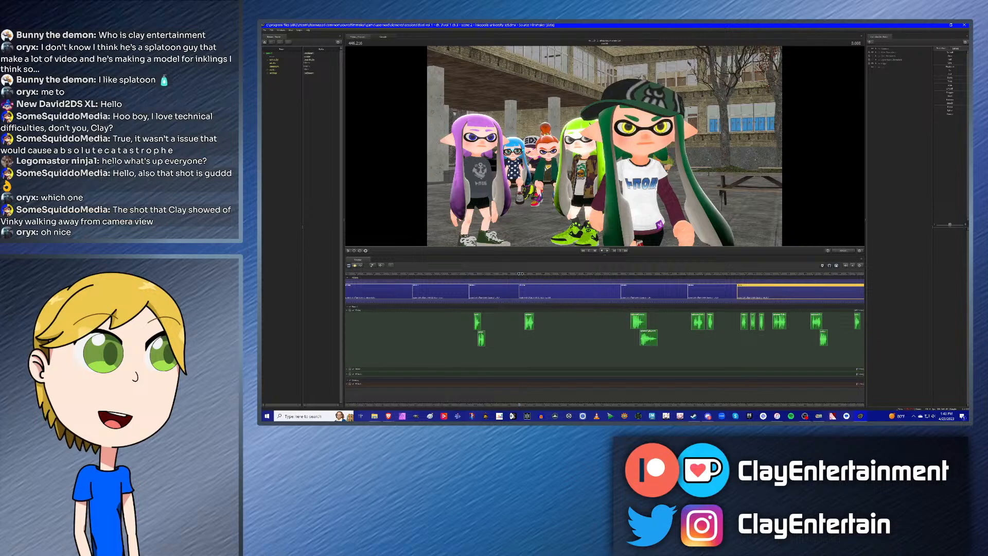
Step: Scrub back to the preceding shot of the lime-haired character facing the purple-haired one
{"action": "left_click_drag", "start_coordinate": [518, 275], "coordinate": [485, 273]}
{"action": "scroll", "coordinate": [530, 290], "scroll_direction": "down", "scroll_amount": 2}
{"action": "left_click", "coordinate": [494, 275]}
{"action": "scroll", "coordinate": [506, 279], "scroll_direction": "up", "scroll_amount": 2}
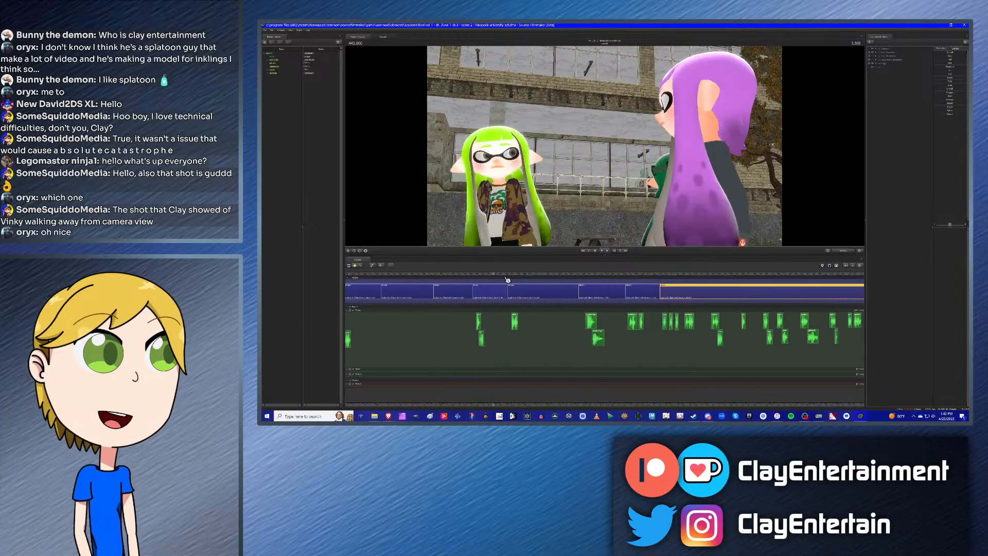
Step: Step back shot by shot through the earlier scene to the trio's first approach toward the seated characters
{"action": "key", "text": "Up"}
{"action": "key", "text": "Up"}
{"action": "key", "text": "Up"}
{"action": "key", "text": "Up"}
{"action": "key", "text": "Up"}
{"action": "key", "text": "Up"}
{"action": "key", "text": "Up"}
{"action": "key", "text": "Up"}
{"action": "key", "text": "Up"}
{"action": "key", "text": "Up"}
{"action": "key", "text": "Up"}
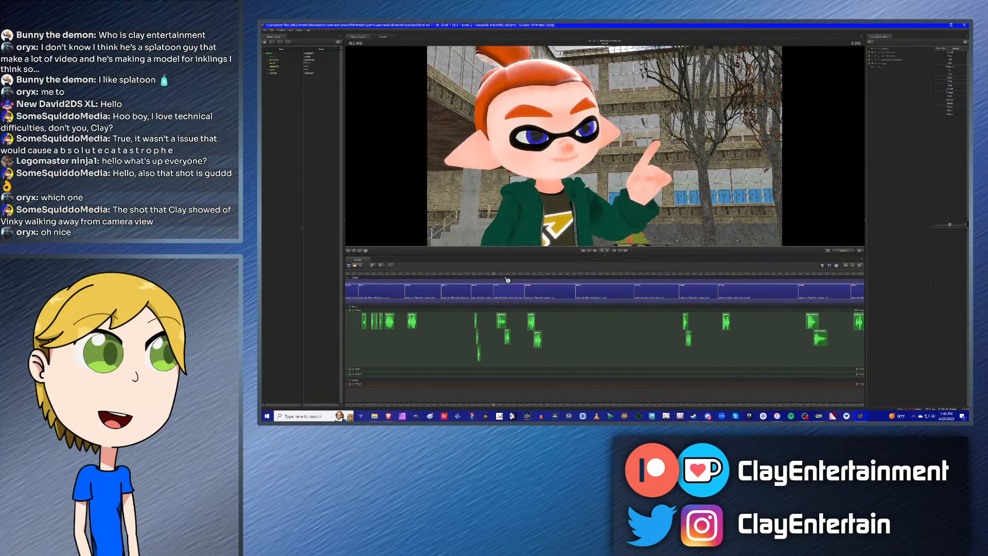
{"action": "key", "text": "Up"}
{"action": "key", "text": "Up"}
{"action": "key", "text": "Up"}
{"action": "key", "text": "Up"}
{"action": "key", "text": "Up"}
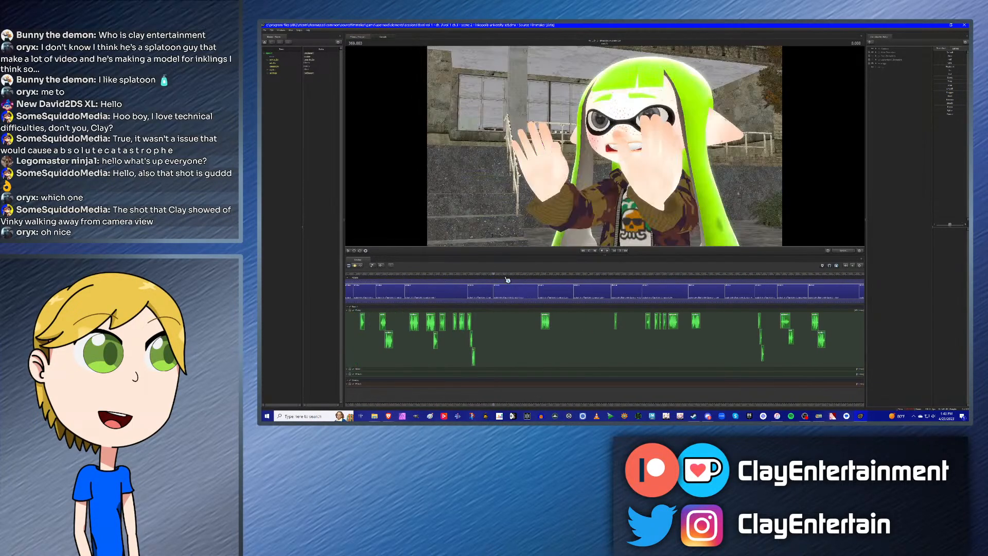
{"action": "key", "text": "Up"}
{"action": "key", "text": "Up"}
{"action": "key", "text": "Up"}
{"action": "key", "text": "Up"}
{"action": "key", "text": "Up"}
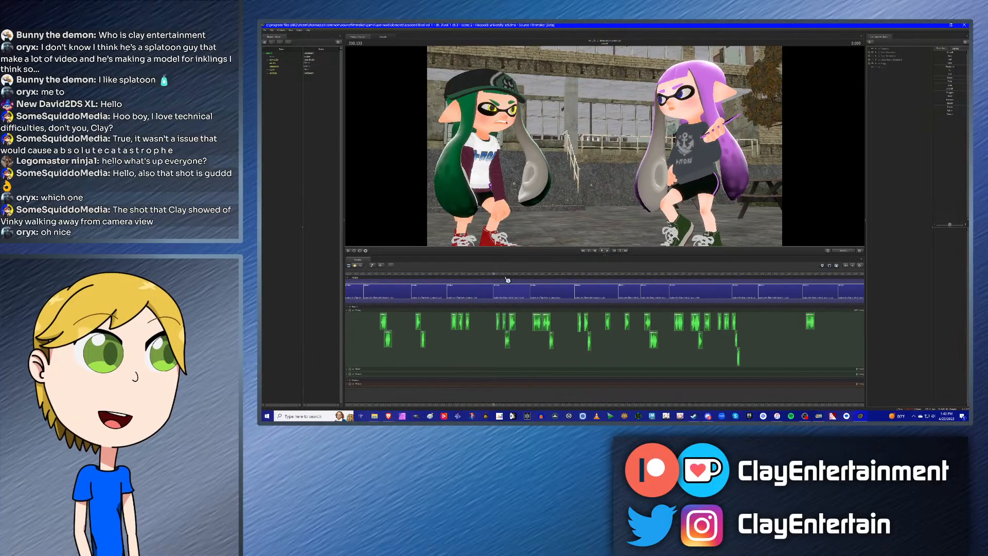
{"action": "key", "text": "Up"}
{"action": "key", "text": "Up"}
{"action": "key", "text": "Up"}
{"action": "key", "text": "Up"}
{"action": "key", "text": "Up"}
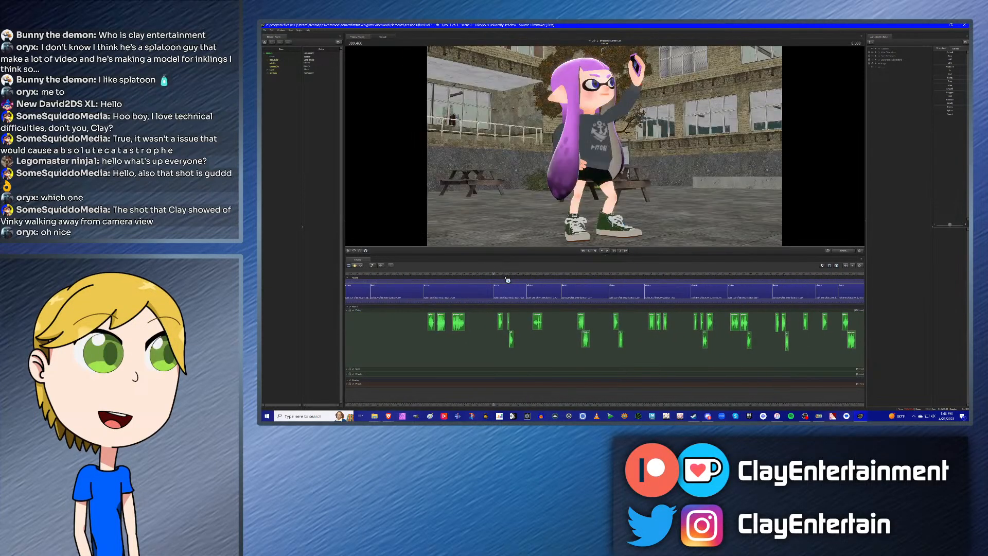
{"action": "key", "text": "Up"}
{"action": "key", "text": "Up"}
{"action": "key", "text": "Up"}
{"action": "key", "text": "Up"}
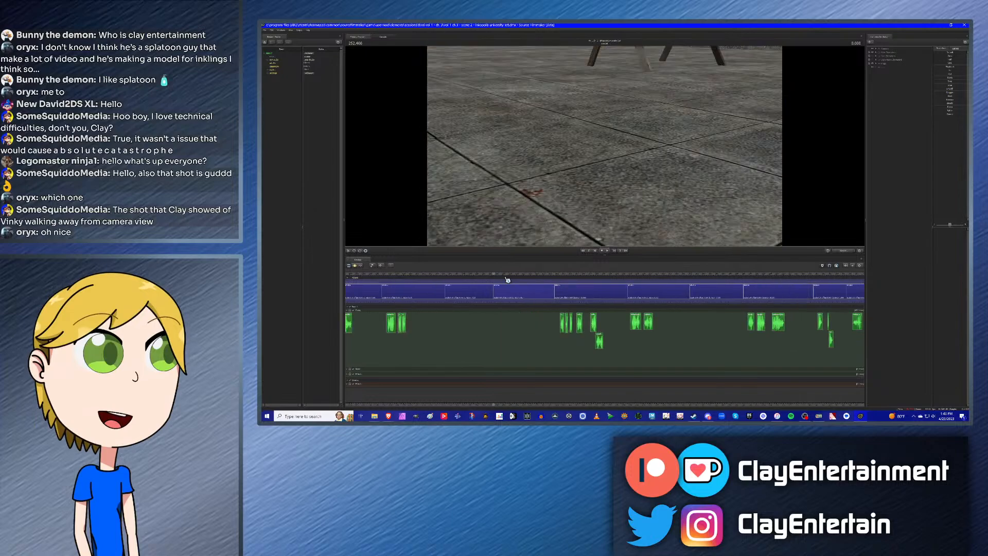
{"action": "key", "text": "Up"}
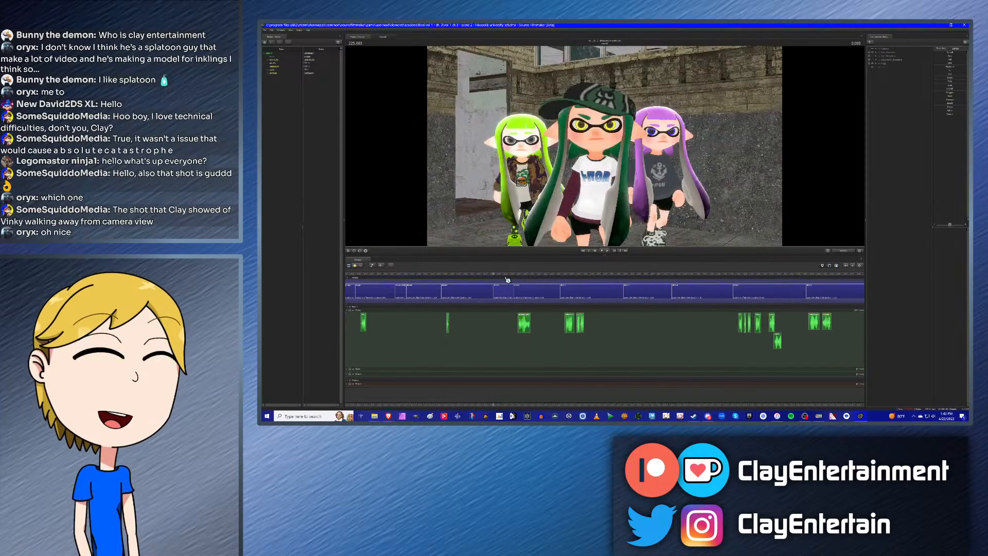
{"action": "key", "text": "Up"}
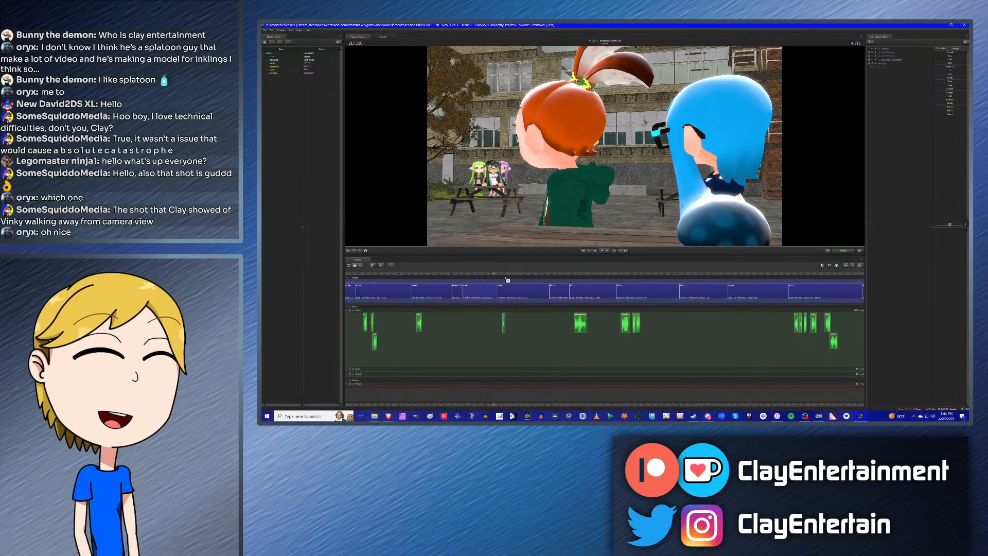
Step: Play the shot of the green-capped character approaching with two companions into the following shot of the seated characters
{"action": "key", "text": "Down"}
{"action": "key", "text": "Down"}
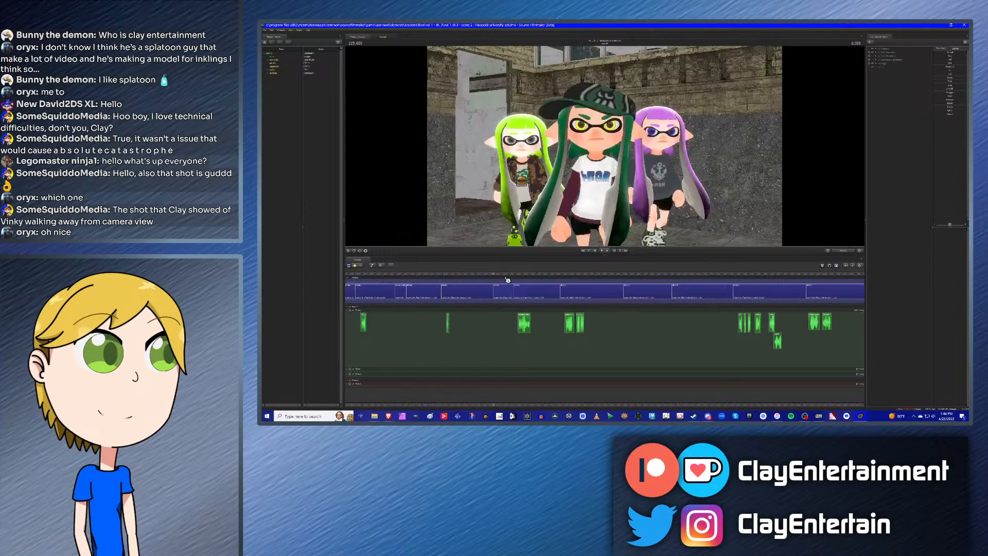
{"action": "key", "text": "space"}
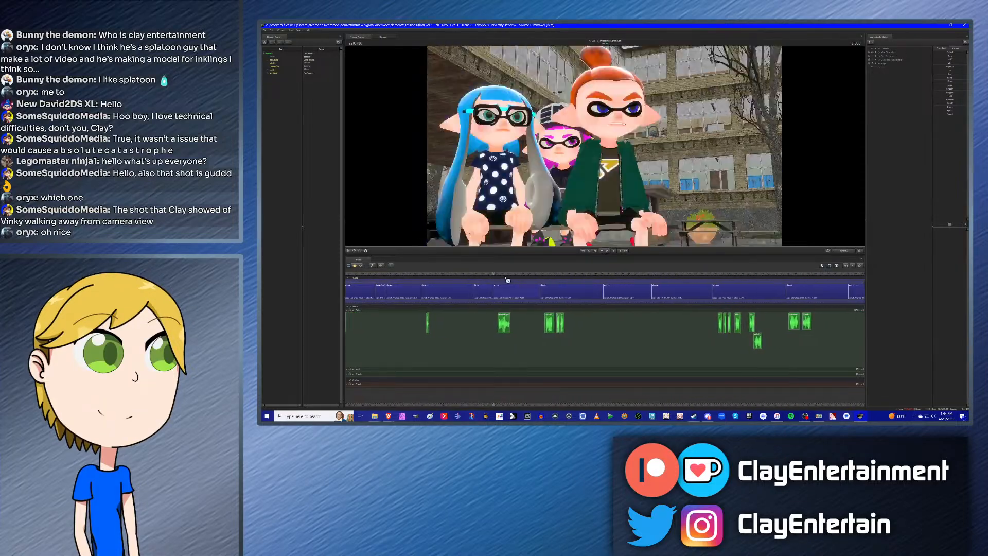
Step: Step forward shot by shot through the confrontation scene, reviewing each shot on the way back toward the walk-off
{"action": "key", "text": "Down"}
{"action": "key", "text": "Down"}
{"action": "key", "text": "Down"}
{"action": "key", "text": "Down"}
{"action": "key", "text": "Down"}
{"action": "key", "text": "Down"}
{"action": "key", "text": "Down"}
{"action": "key", "text": "Down"}
{"action": "key", "text": "Down"}
{"action": "key", "text": "Down"}
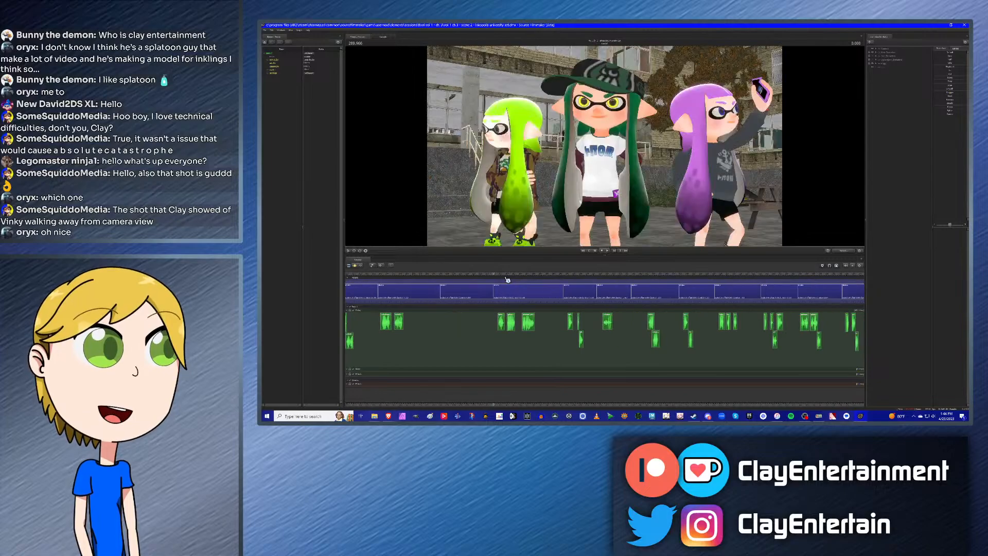
{"action": "key", "text": "Down"}
{"action": "key", "text": "Down"}
{"action": "key", "text": "Down"}
{"action": "key", "text": "Down"}
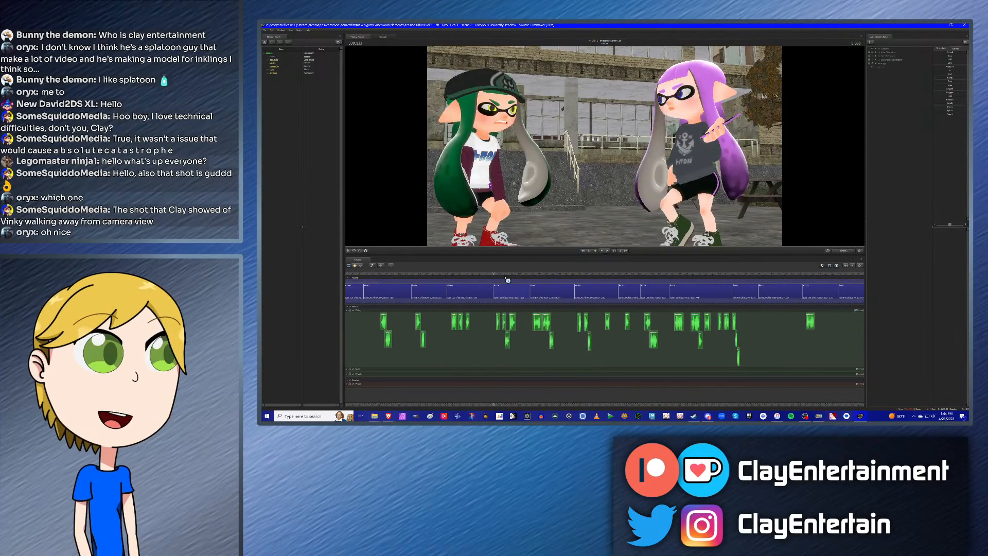
{"action": "key", "text": "Down"}
{"action": "key", "text": "Down"}
{"action": "key", "text": "Down"}
{"action": "key", "text": "Down"}
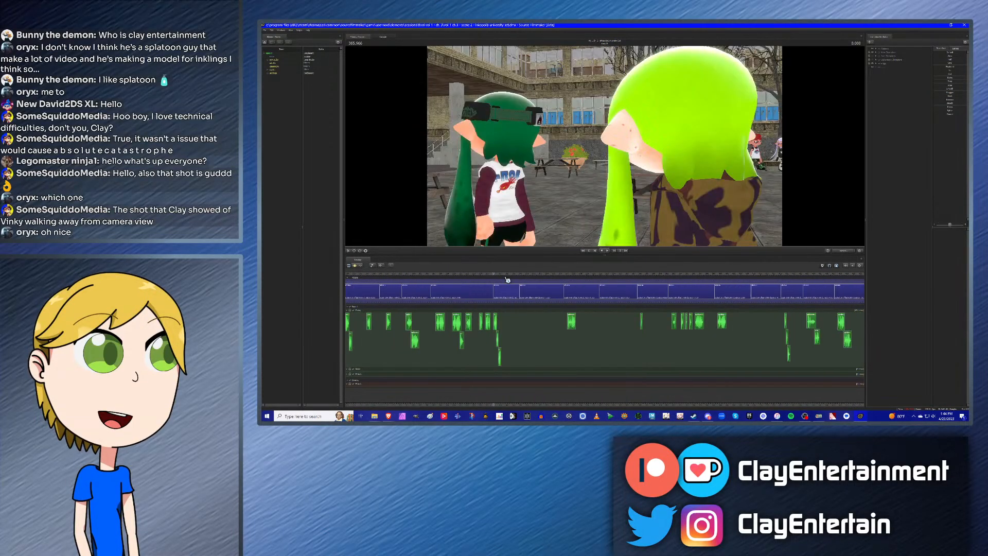
{"action": "key", "text": "Down"}
{"action": "key", "text": "Down"}
{"action": "key", "text": "Down"}
{"action": "key", "text": "Down"}
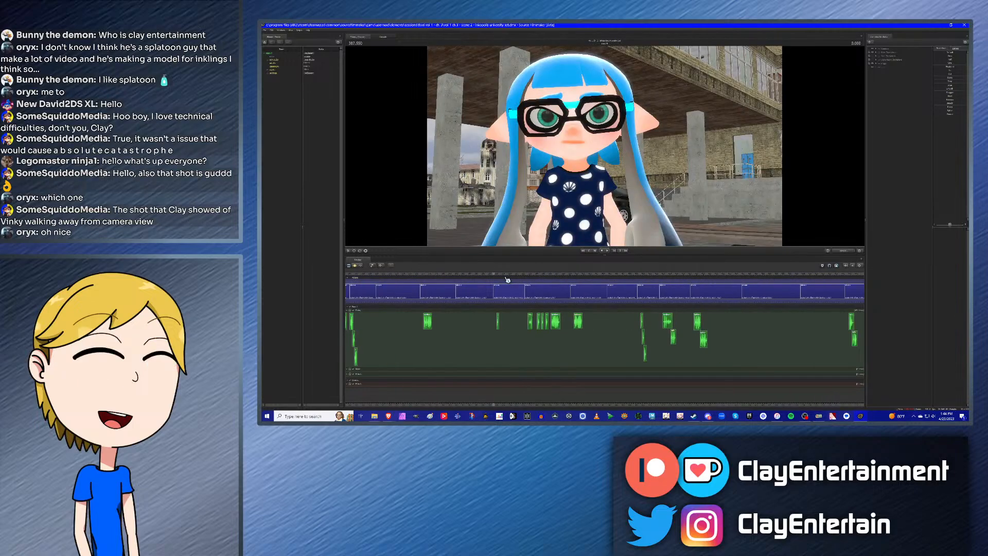
{"action": "key", "text": "Down"}
{"action": "key", "text": "Down"}
{"action": "key", "text": "Down"}
{"action": "key", "text": "Down"}
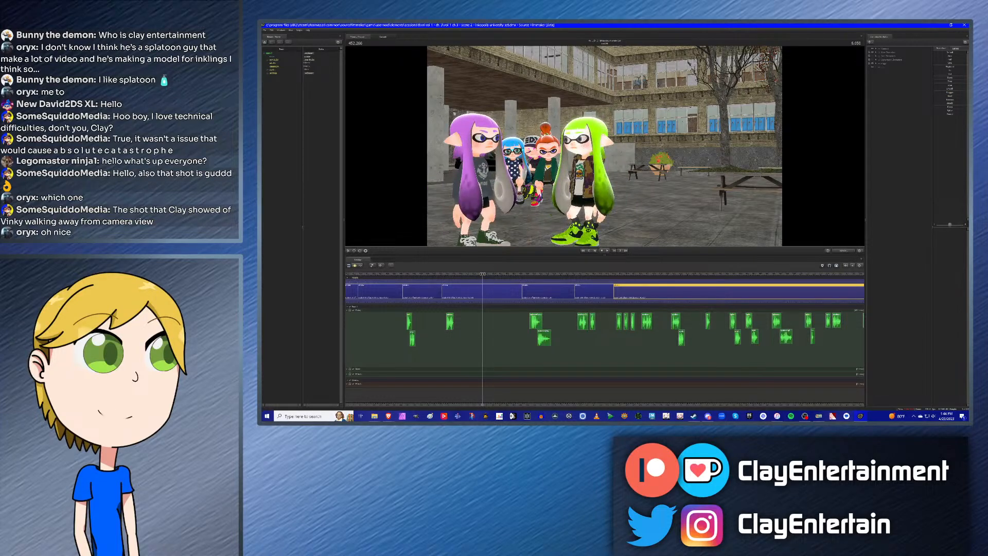
Step: Scrub and play the moment when the purple- and lime-haired characters turn and walk past the camera
{"action": "left_click_drag", "start_coordinate": [483, 273], "coordinate": [485, 274]}
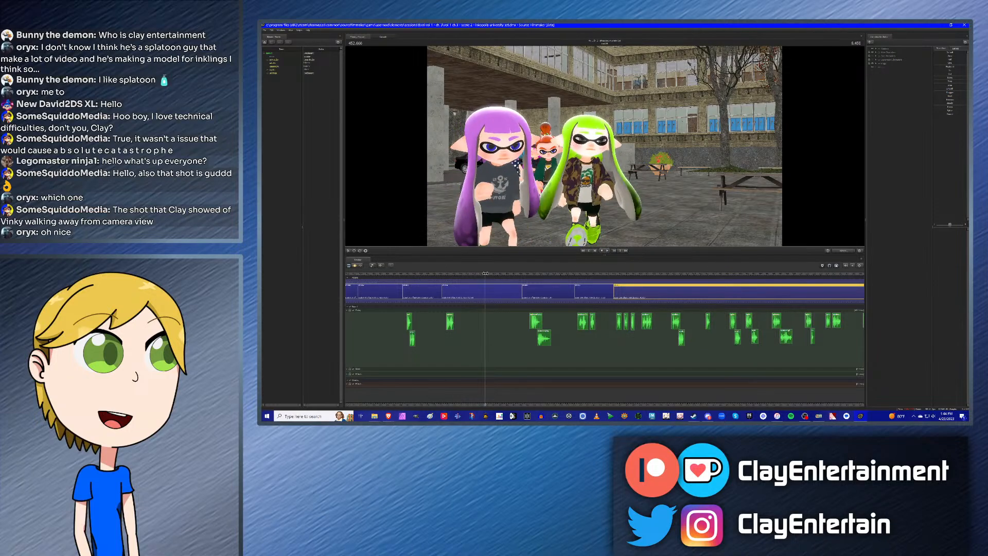
{"action": "left_click_drag", "start_coordinate": [485, 273], "coordinate": [483, 272]}
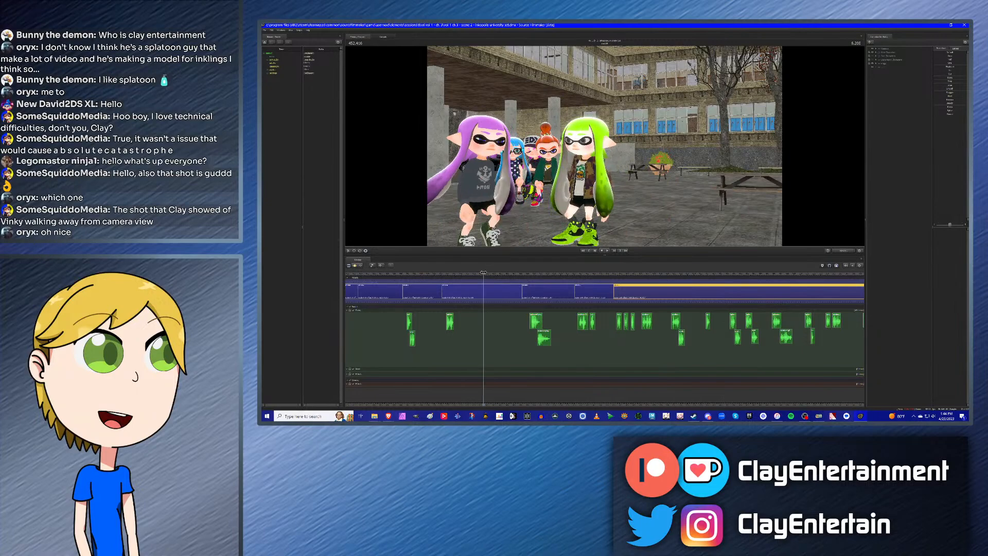
{"action": "key", "text": "space"}
{"action": "key", "text": "space"}
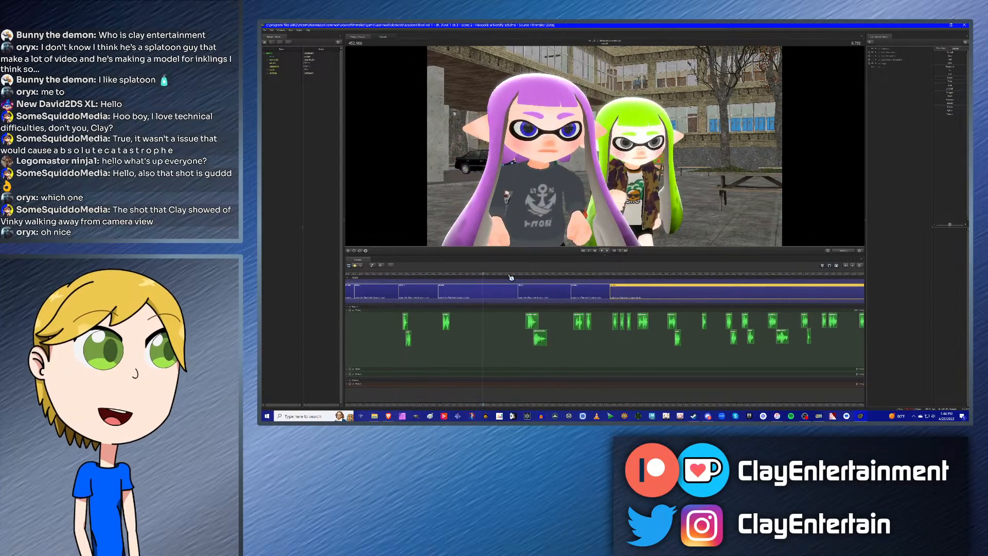
{"action": "left_click", "coordinate": [474, 281]}
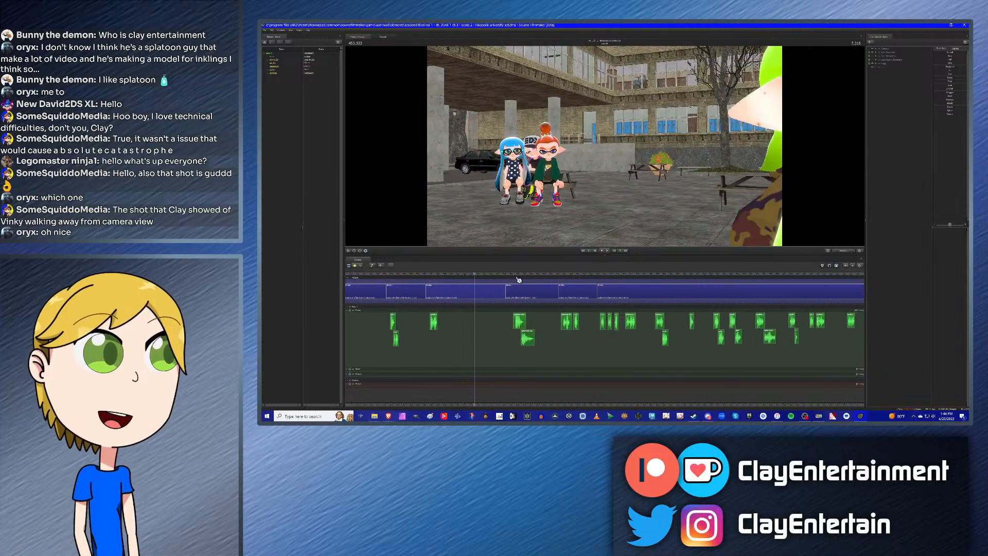
Step: Move to the shot of the three seated characters and play from its start into the final shot
{"action": "key", "text": "Down"}
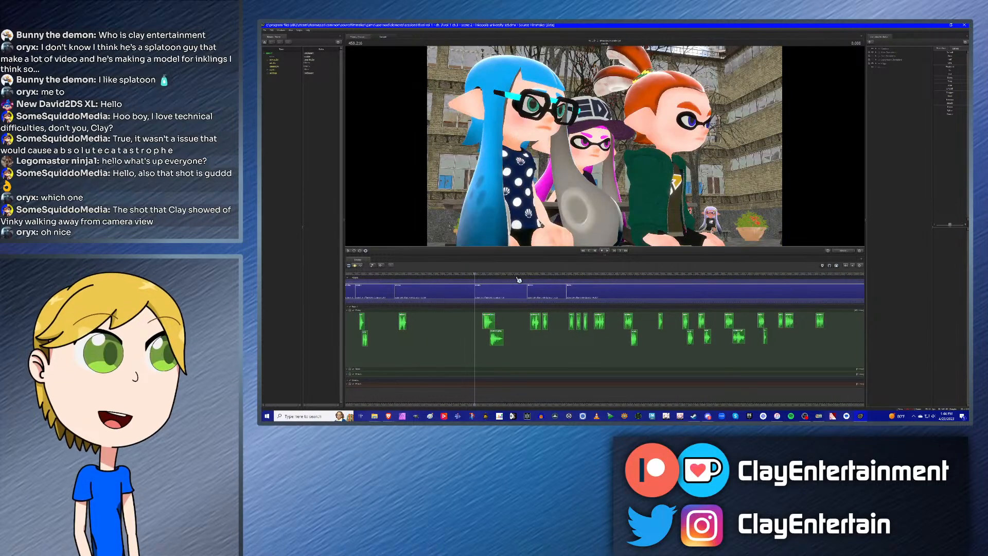
{"action": "scroll", "coordinate": [472, 307], "scroll_direction": "up", "scroll_amount": 2}
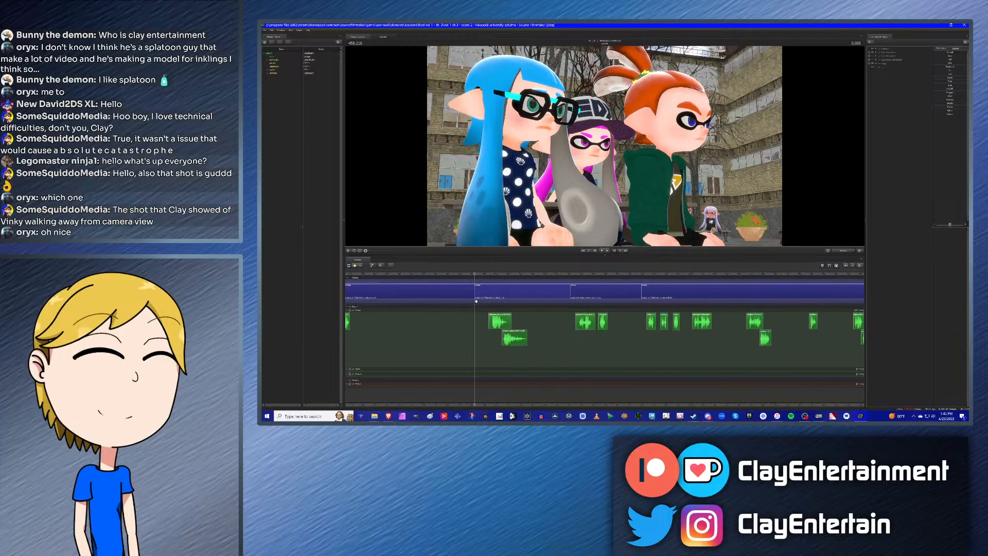
{"action": "left_click_drag", "start_coordinate": [485, 278], "coordinate": [494, 278]}
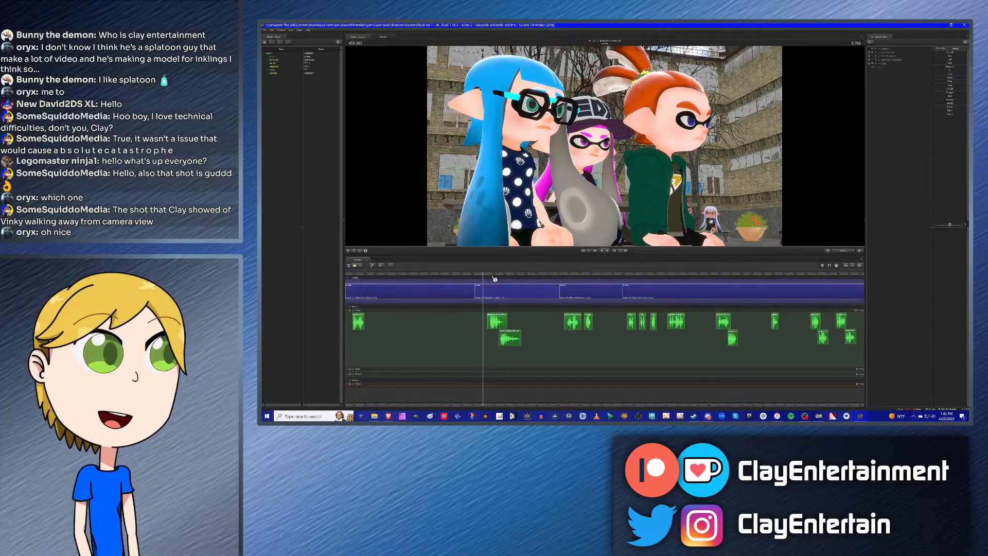
{"action": "key", "text": "Up"}
{"action": "key", "text": "space"}
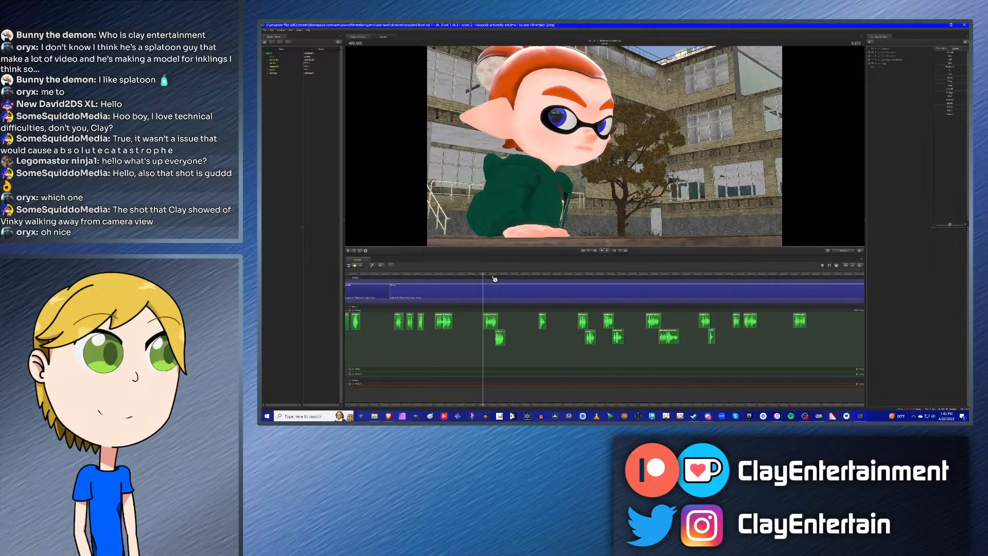
Step: Check the orange-haired character's pose further into the final shot, select that shot and return the playhead to its start
{"action": "key", "text": "Up"}
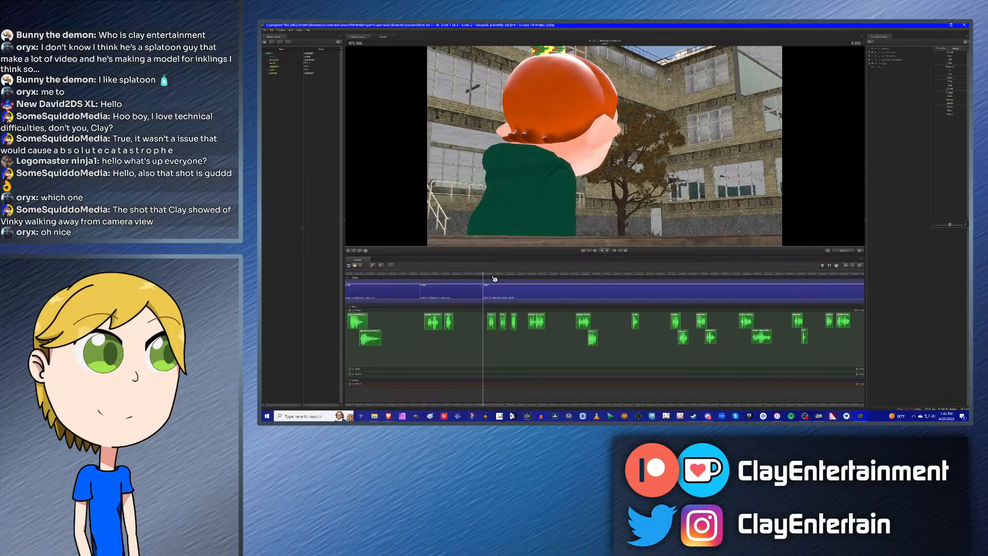
{"action": "left_click", "coordinate": [561, 274]}
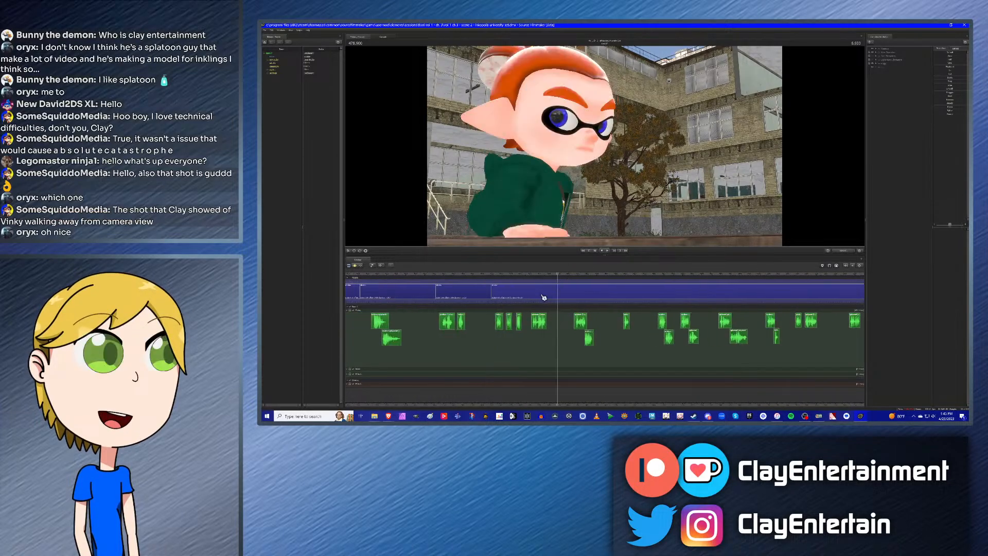
{"action": "left_click", "coordinate": [561, 294]}
{"action": "key", "text": "Up"}
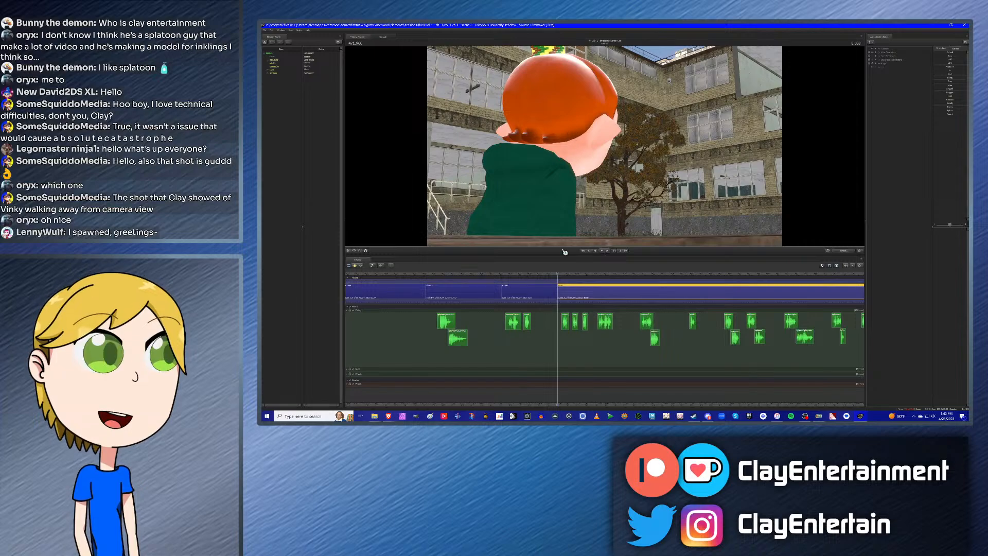
Step: Review the pink-haired character's close-up up to its last frames, and park the playhead at the final shot's start
{"action": "left_click_drag", "start_coordinate": [528, 276], "coordinate": [514, 274]}
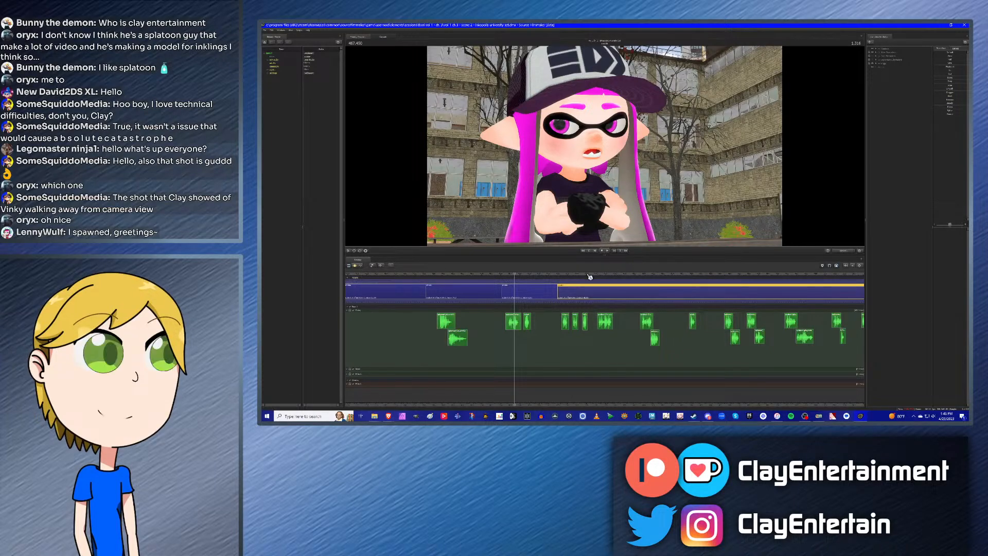
{"action": "key", "text": "Down"}
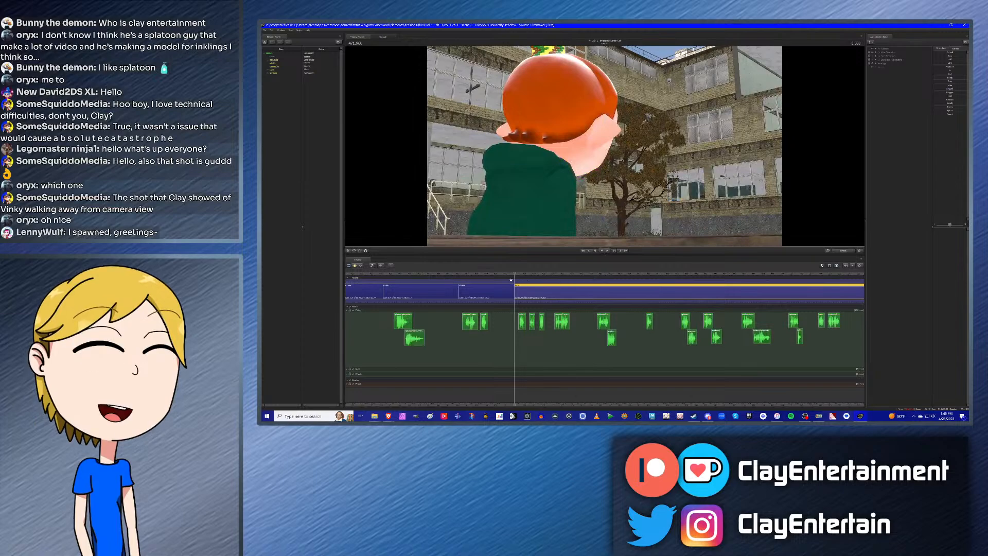
{"action": "left_click", "coordinate": [509, 278]}
{"action": "left_click", "coordinate": [508, 274]}
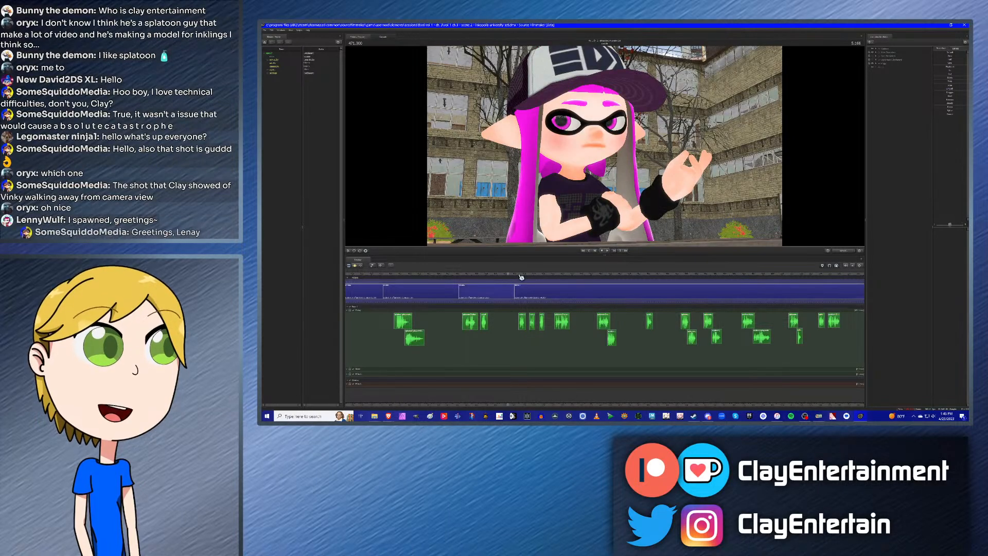
{"action": "key", "text": "Down"}
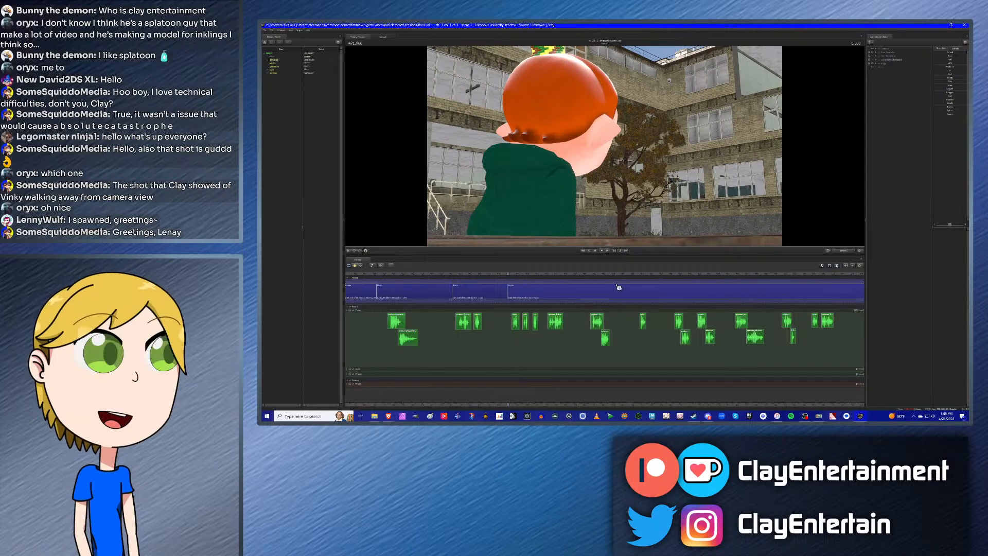
{"action": "scroll", "coordinate": [592, 291], "scroll_direction": "up", "scroll_amount": 1}
{"action": "scroll", "coordinate": [507, 296], "scroll_direction": "up", "scroll_amount": 1}
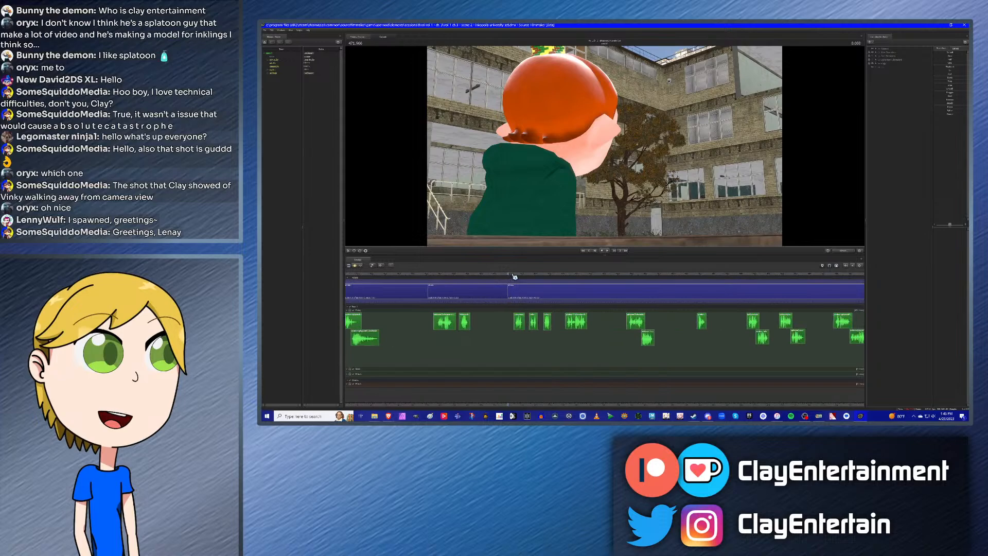
Step: Examine how the dialogue clips are spaced along the whole final shot, keeping the playhead at its start
{"action": "middle_click_drag", "start_coordinate": [517, 278], "coordinate": [522, 278]}
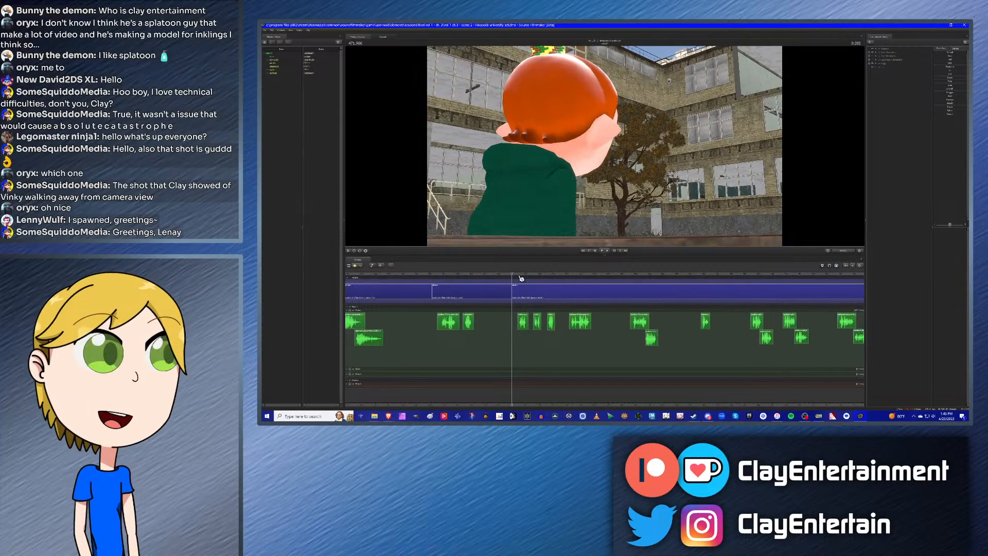
{"action": "scroll", "coordinate": [627, 289], "scroll_direction": "down", "scroll_amount": 1}
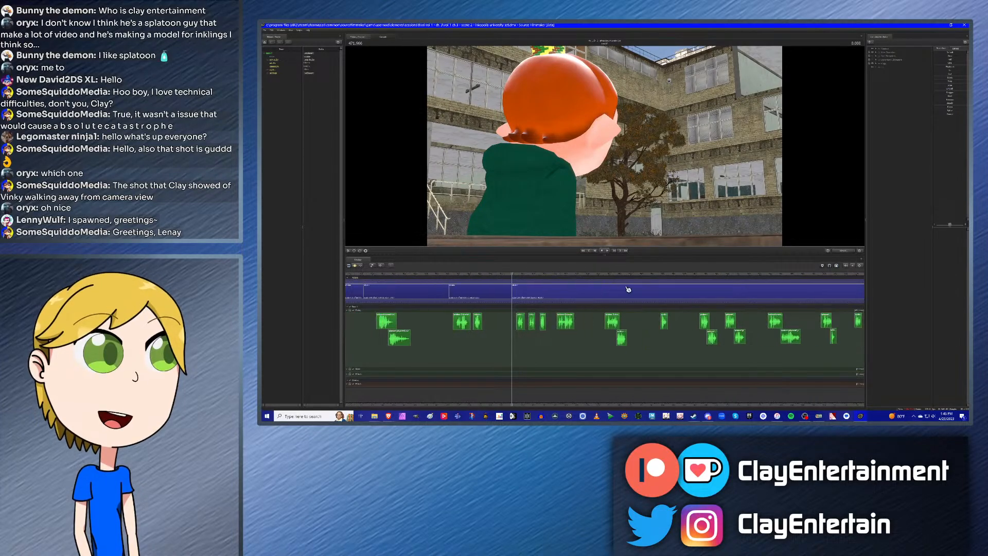
{"action": "scroll", "coordinate": [627, 290], "scroll_direction": "down", "scroll_amount": 2}
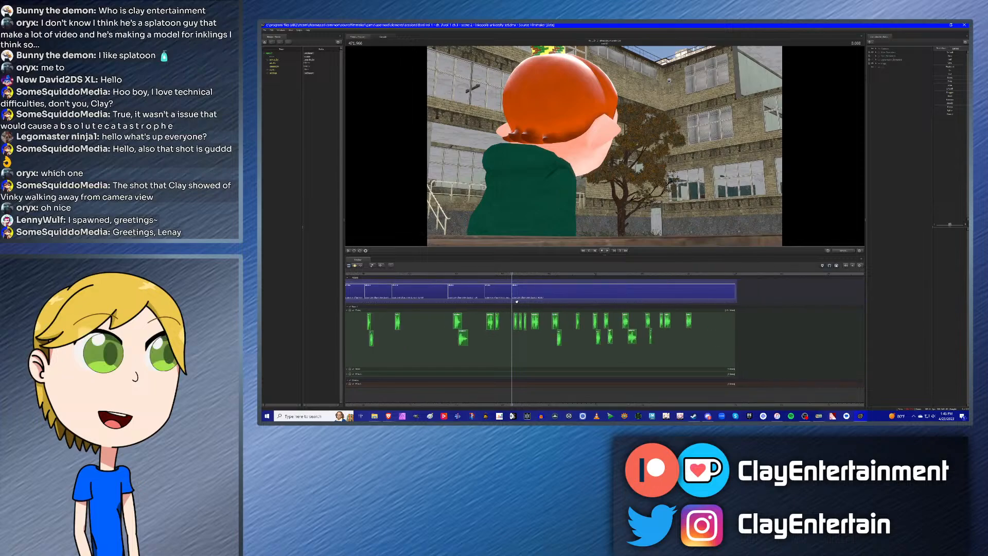
{"action": "scroll", "coordinate": [517, 301], "scroll_direction": "up", "scroll_amount": 3}
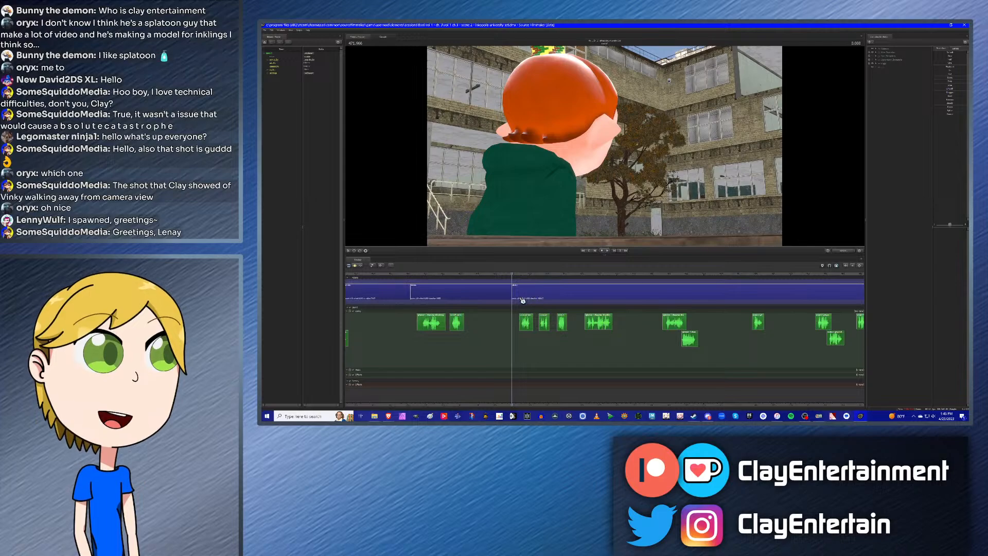
{"action": "scroll", "coordinate": [523, 300], "scroll_direction": "up", "scroll_amount": 2}
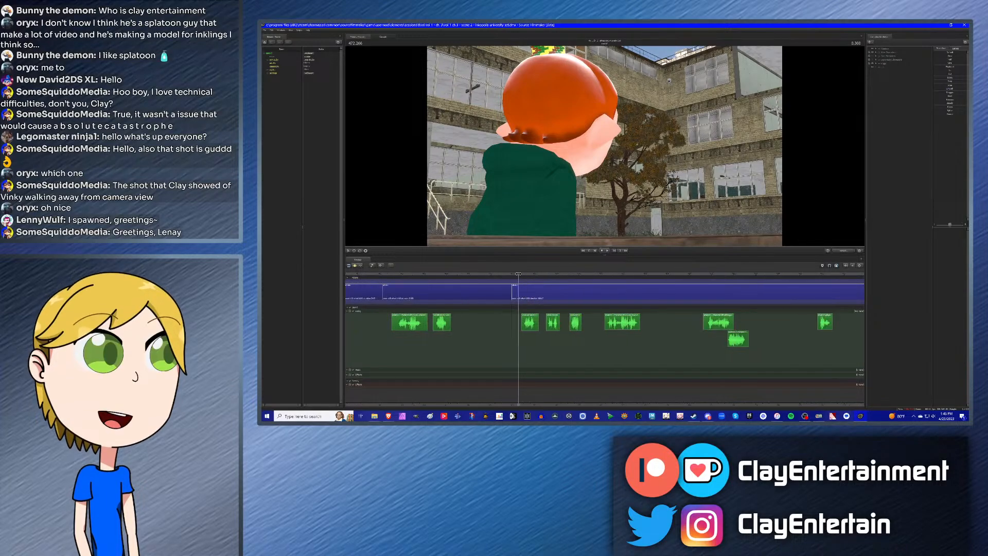
{"action": "middle_click_drag", "start_coordinate": [517, 280], "coordinate": [524, 278]}
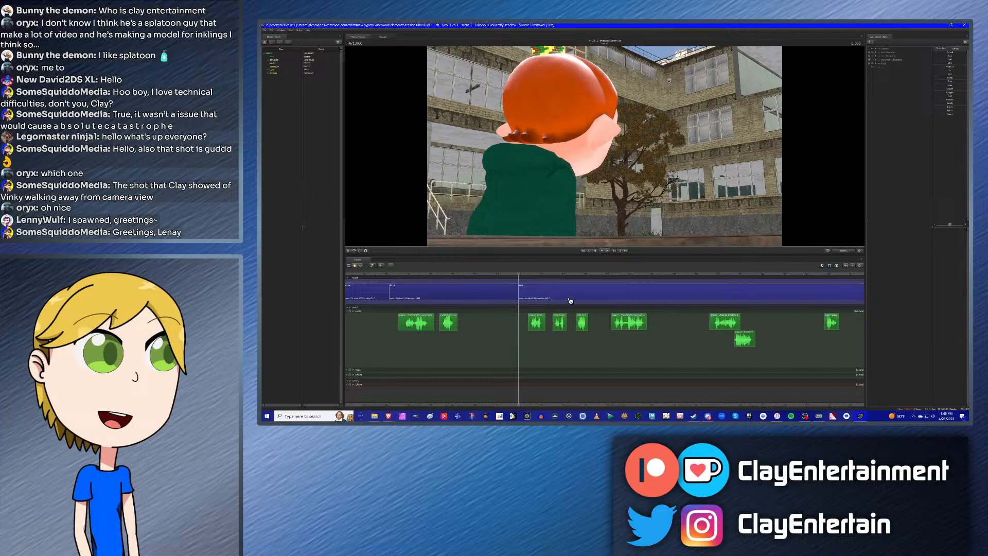
Step: Check the pink-haired character's last frames against the cut, and return the playhead to the start of the final shot
{"action": "left_click", "coordinate": [509, 275]}
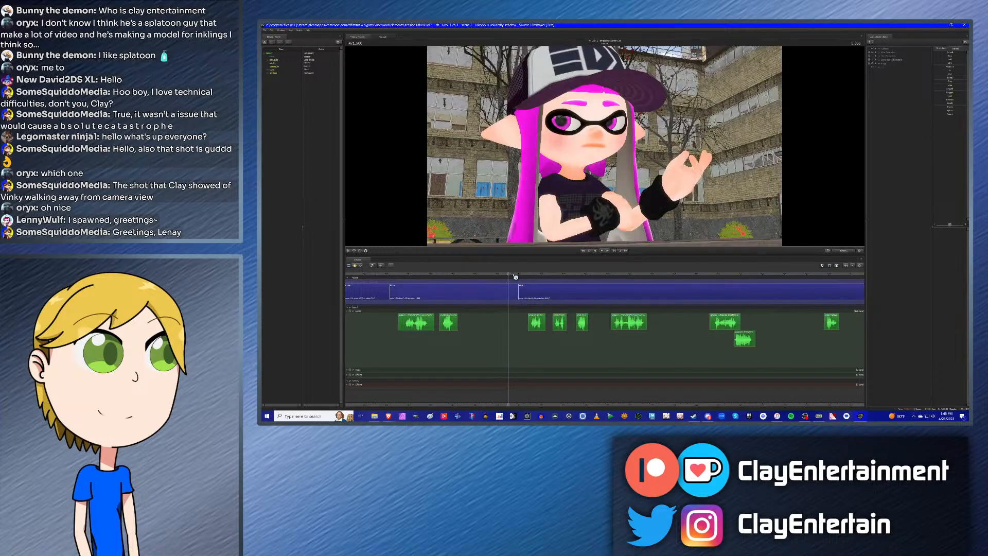
{"action": "key", "text": "Down"}
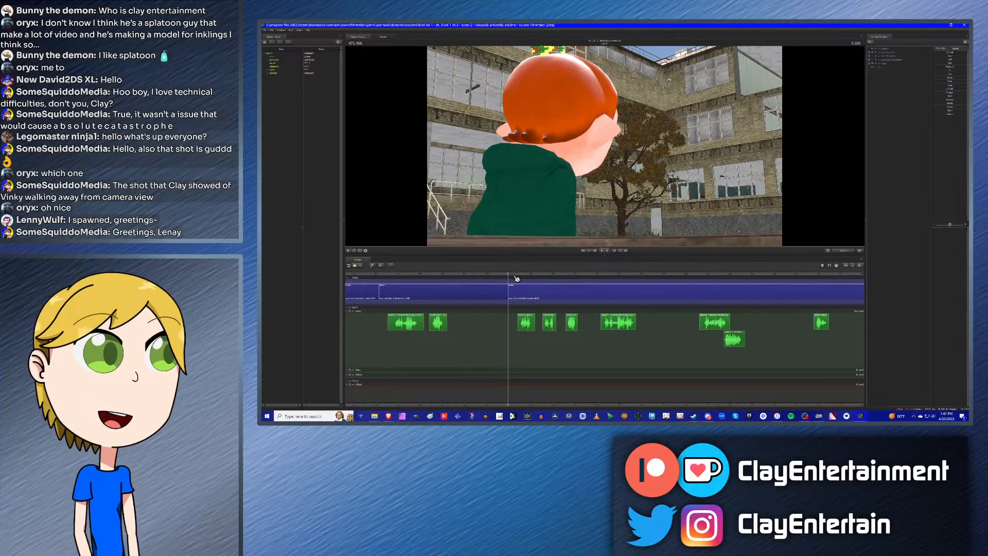
{"action": "scroll", "coordinate": [532, 300], "scroll_direction": "up", "scroll_amount": 2}
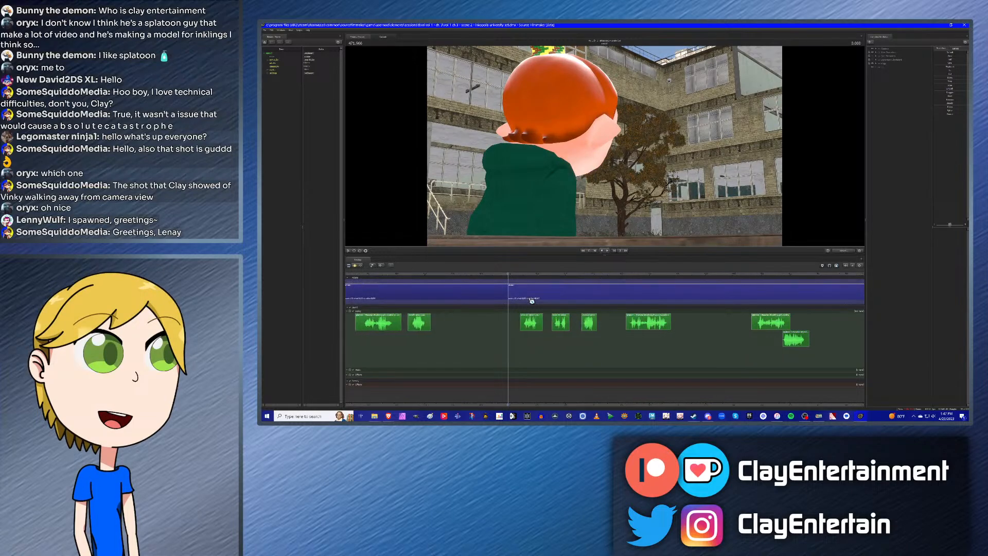
{"action": "left_click", "coordinate": [512, 275]}
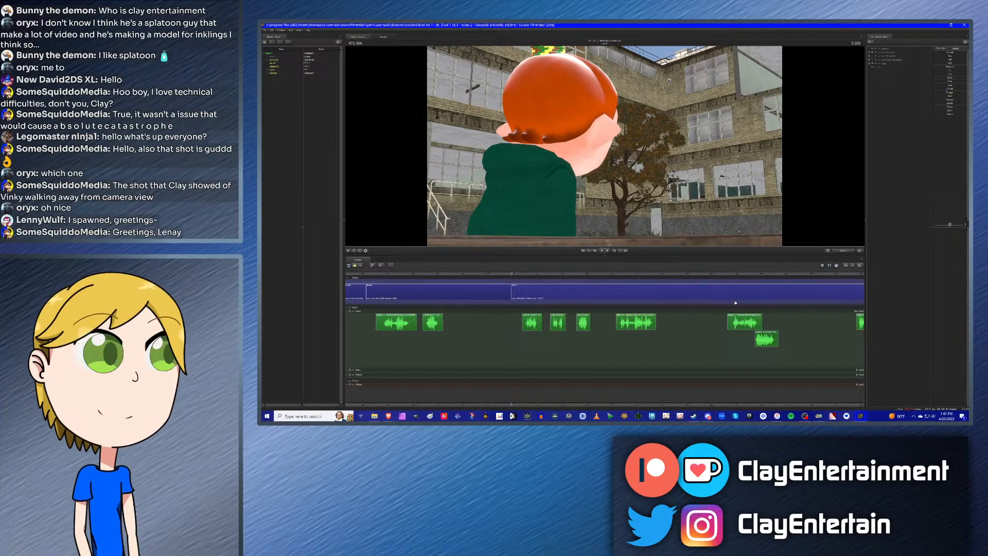
{"action": "scroll", "coordinate": [653, 314], "scroll_direction": "down", "scroll_amount": 2}
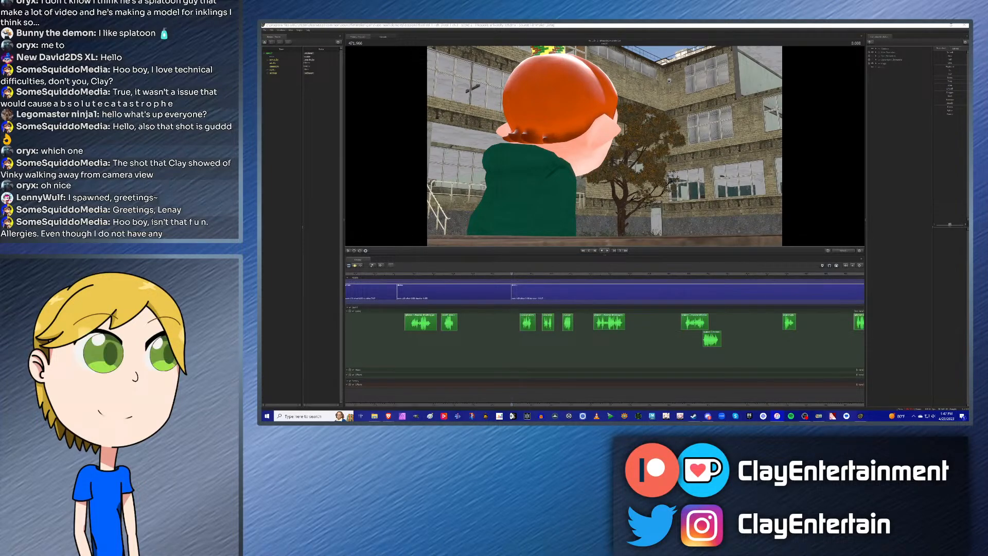
Step: Switch to the Graph Editor, expand the orange-haired character's control groups, and show the curves of one of his rig controls
{"action": "left_click", "coordinate": [898, 125]}
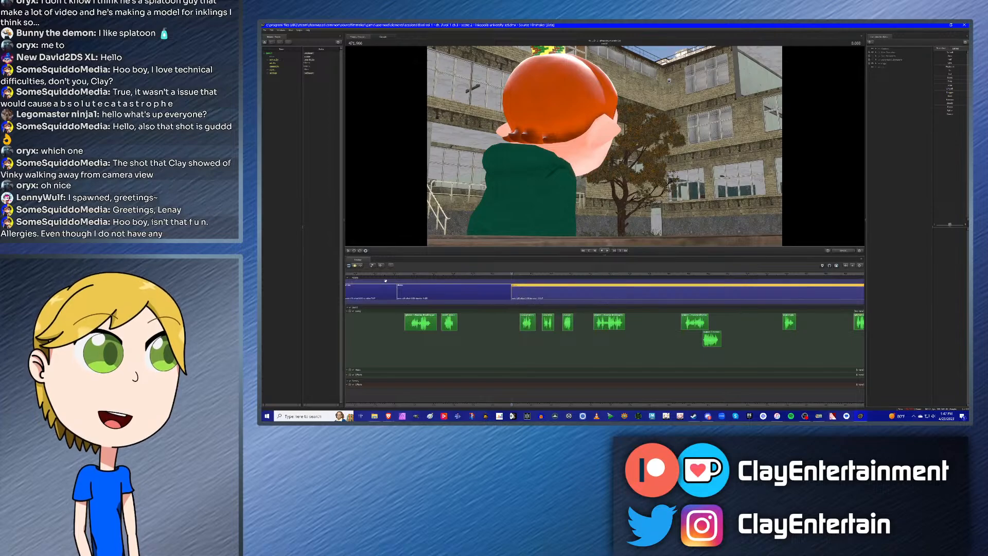
{"action": "left_click", "coordinate": [360, 265]}
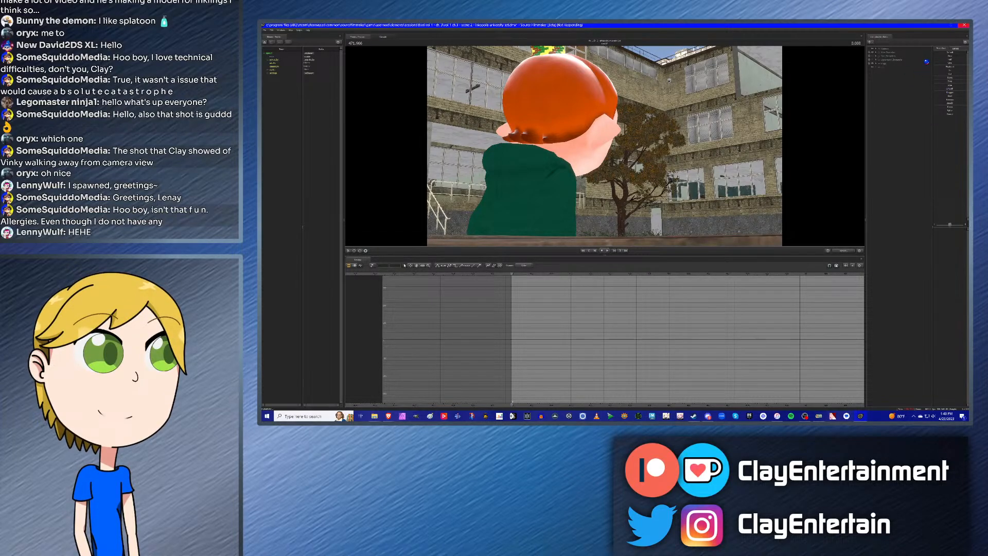
{"action": "left_click", "coordinate": [880, 52]}
{"action": "left_click", "coordinate": [885, 64]}
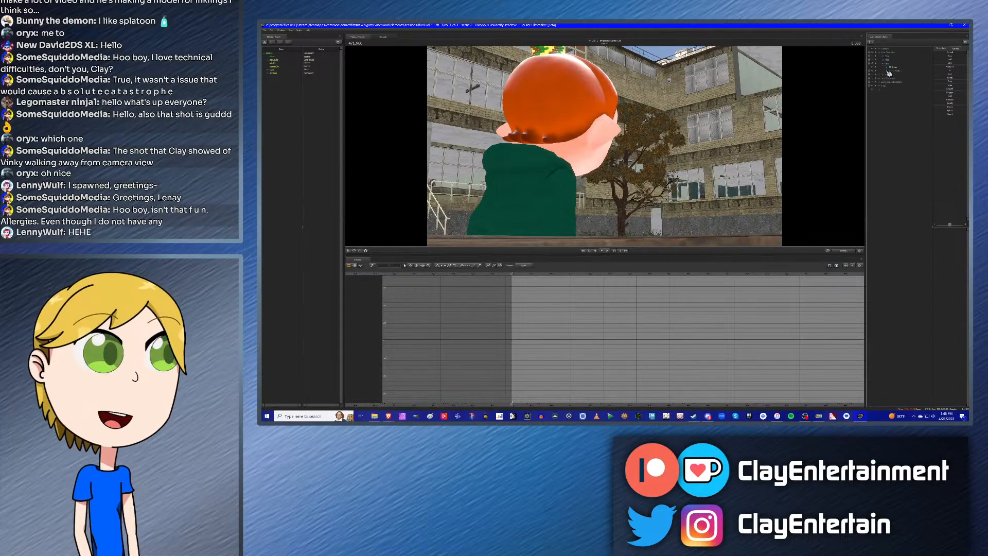
{"action": "left_click", "coordinate": [890, 72]}
{"action": "left_click", "coordinate": [893, 95]}
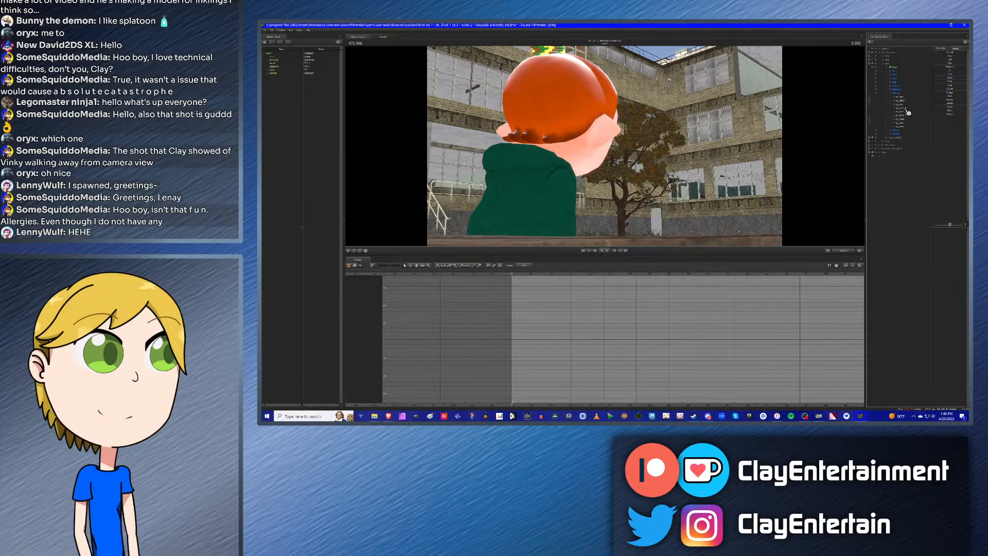
{"action": "left_click", "coordinate": [907, 108]}
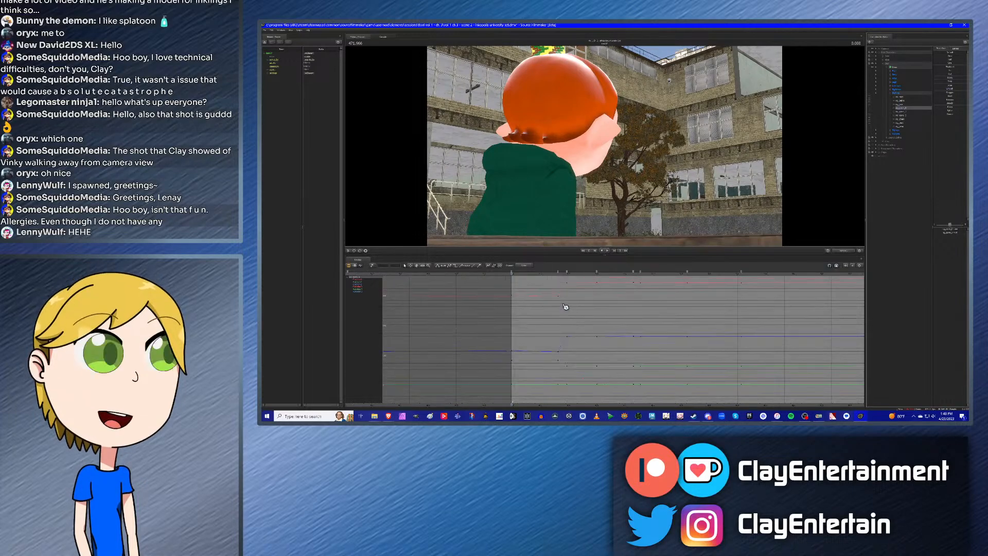
Step: Play the orange-haired character's turn from the shot's start, and move the playhead back to just before he turns
{"action": "key", "text": "space"}
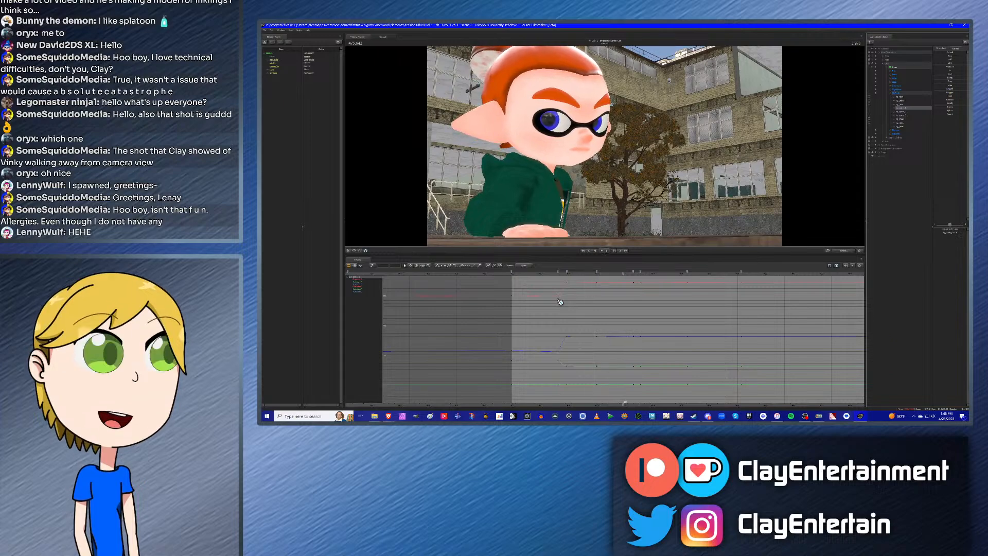
{"action": "left_click", "coordinate": [753, 33]}
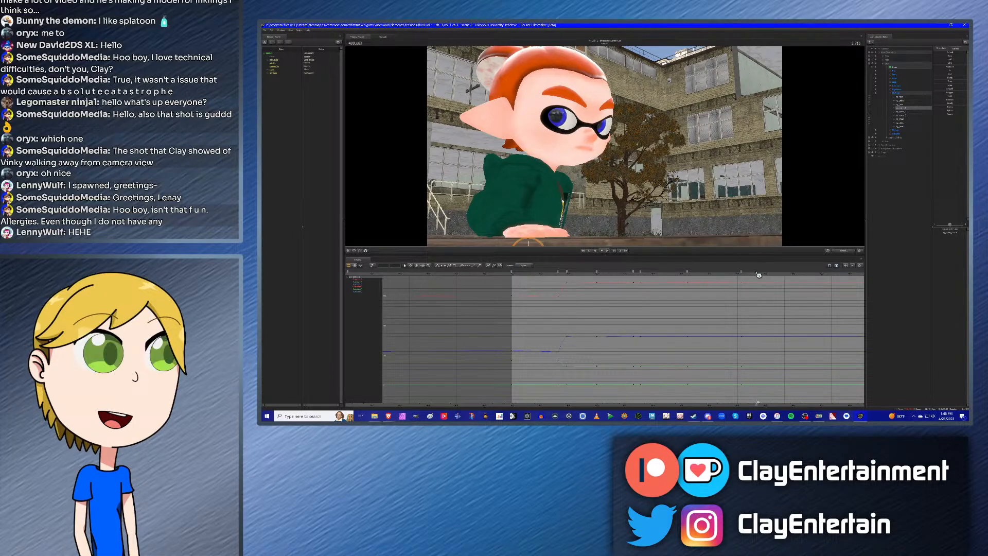
{"action": "key", "text": "space"}
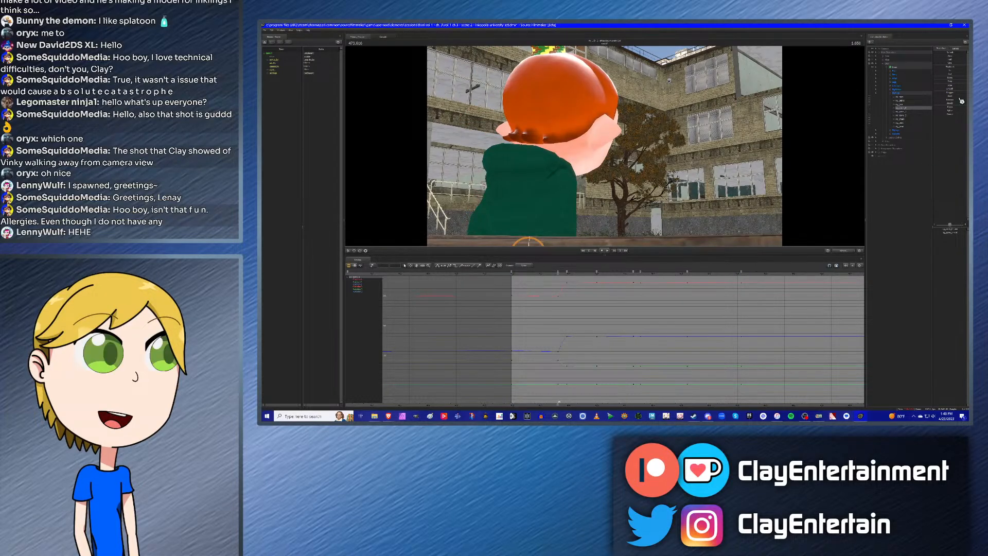
Step: Select both eye controls and the upper-body control, and move the playhead to the key about half a second into the shot
{"action": "left_click", "coordinate": [893, 95]}
{"action": "left_click", "coordinate": [893, 88]}
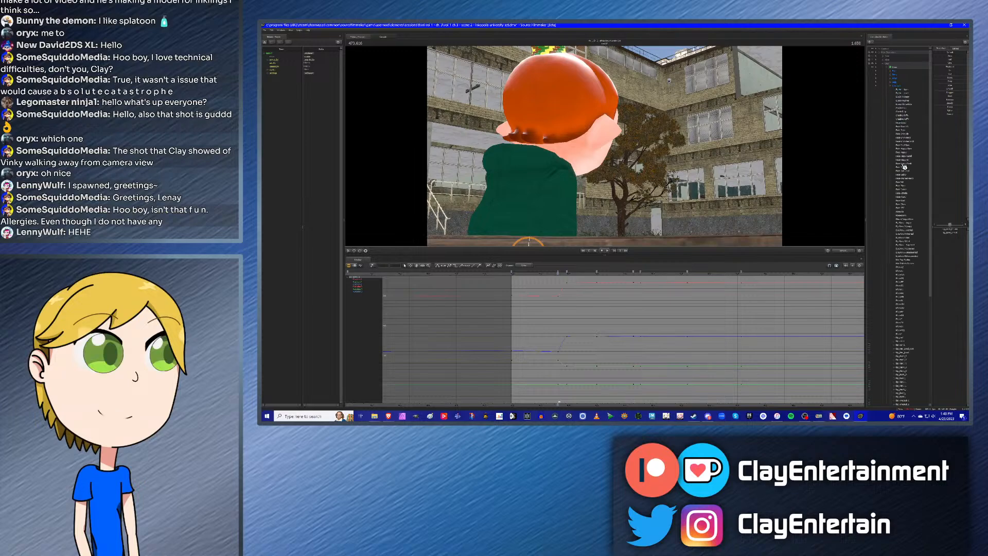
{"action": "scroll", "coordinate": [905, 197], "scroll_direction": "down", "scroll_amount": 10}
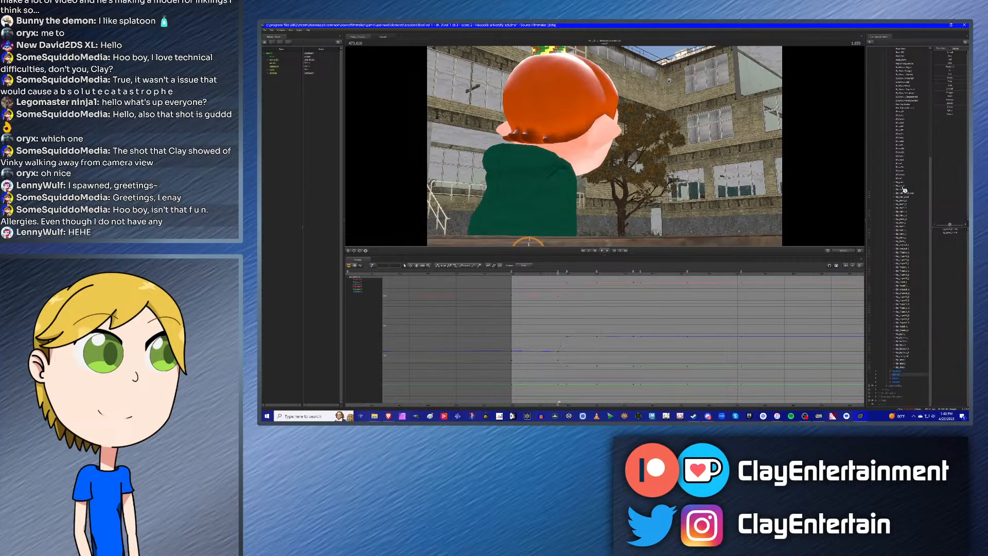
{"action": "left_click", "coordinate": [905, 189]}
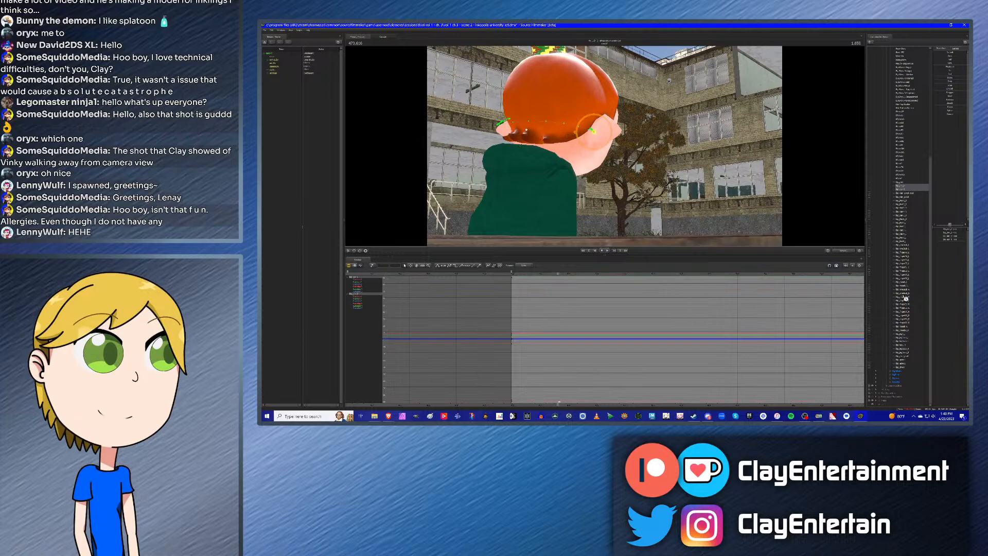
{"action": "scroll", "coordinate": [896, 380], "scroll_direction": "down", "scroll_amount": 3}
{"action": "left_click", "coordinate": [904, 369]}
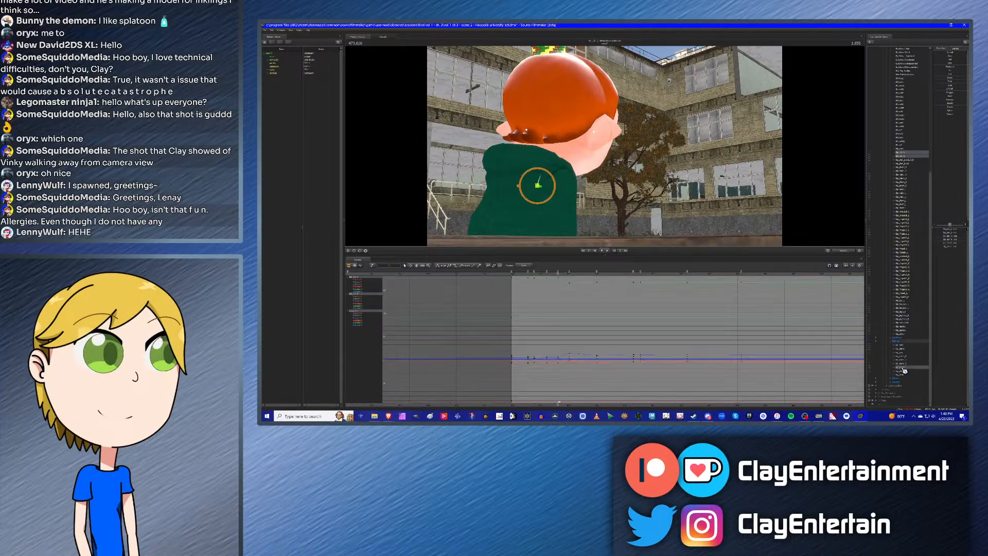
{"action": "key", "text": "Up"}
{"action": "key", "text": "Up"}
{"action": "key", "text": "Up"}
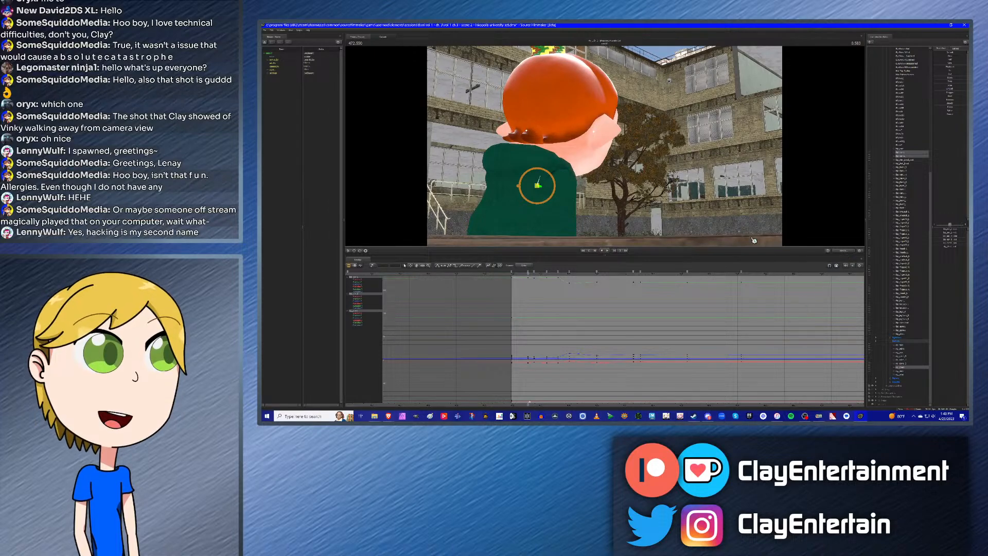
Step: Dock a second viewport beside the main one at equal width, and frame the orange-haired character from the front in it
{"action": "left_click", "coordinate": [281, 30]}
{"action": "left_click", "coordinate": [286, 59]}
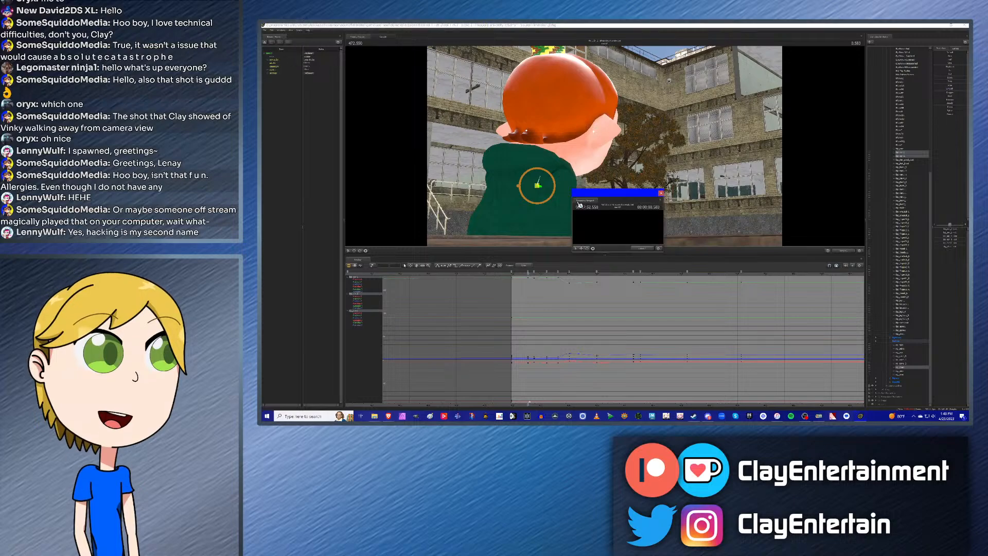
{"action": "left_click_drag", "start_coordinate": [651, 144], "coordinate": [652, 145]}
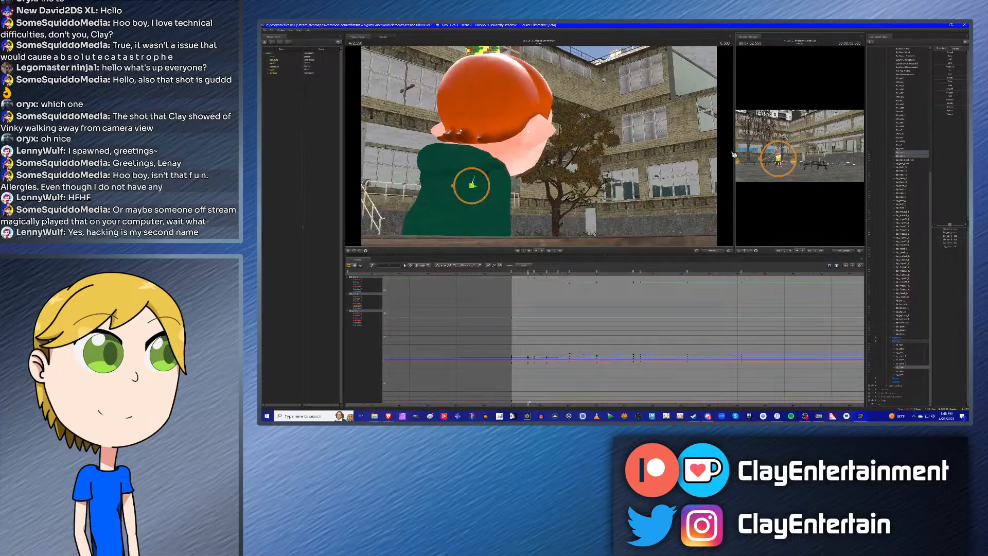
{"action": "left_click_drag", "start_coordinate": [735, 150], "coordinate": [605, 155]}
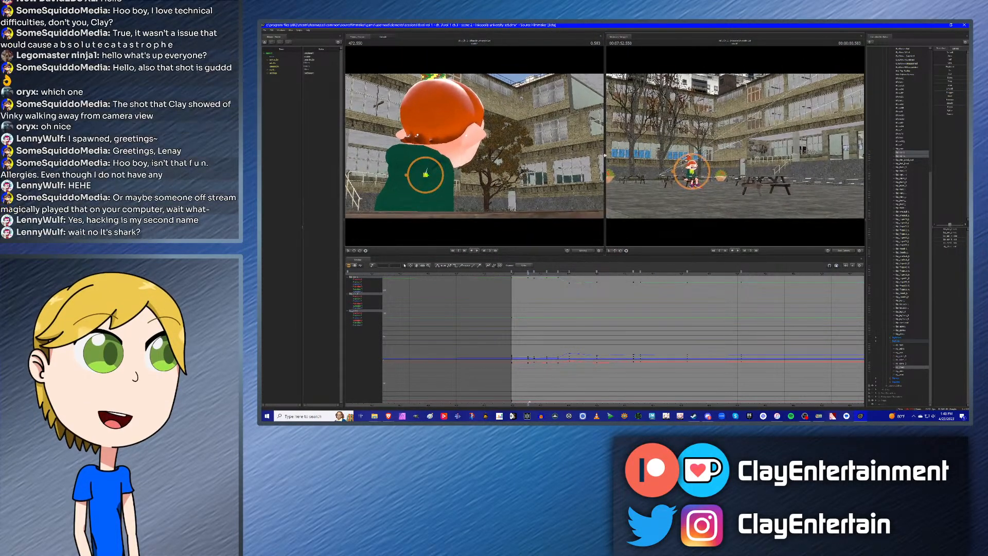
{"action": "left_click", "coordinate": [848, 253]}
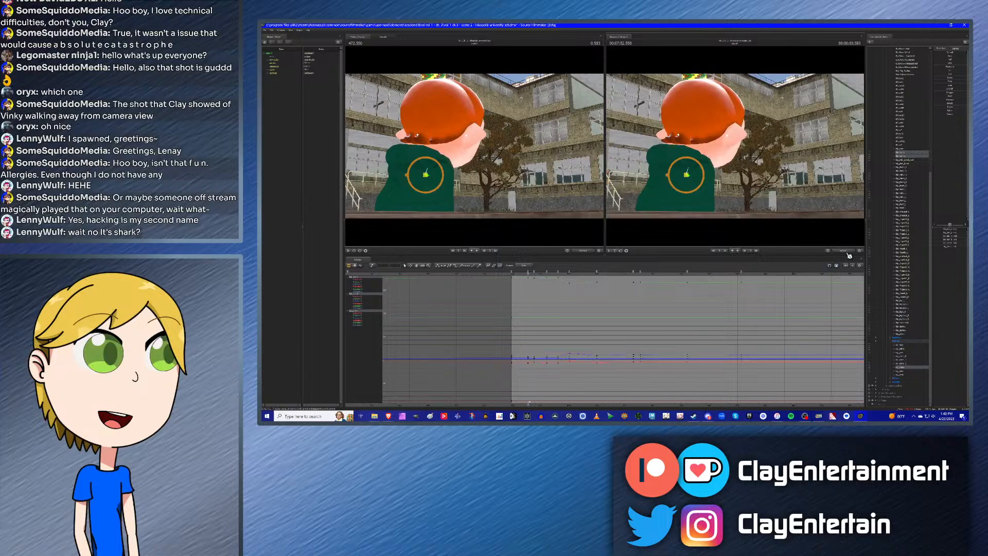
{"action": "left_click_drag", "start_coordinate": [805, 209], "coordinate": [741, 188]}
Step: Keep only the two eye controls selected and rotate the eyes slightly about half a second into the final shot
{"action": "left_click", "coordinate": [620, 251]}
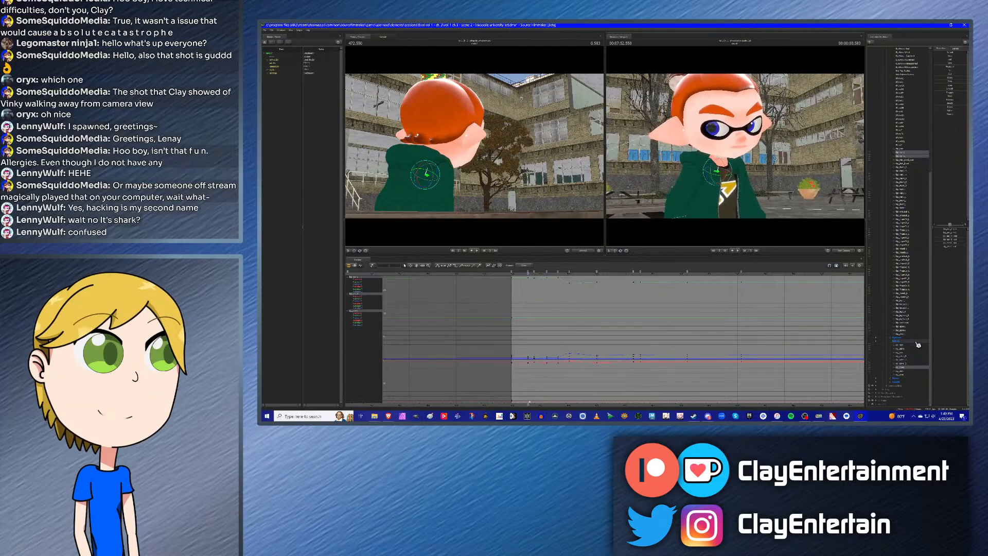
{"action": "left_click", "coordinate": [900, 368], "text": "ctrl"}
{"action": "left_click_drag", "start_coordinate": [782, 191], "coordinate": [844, 191], "text": "alt"}
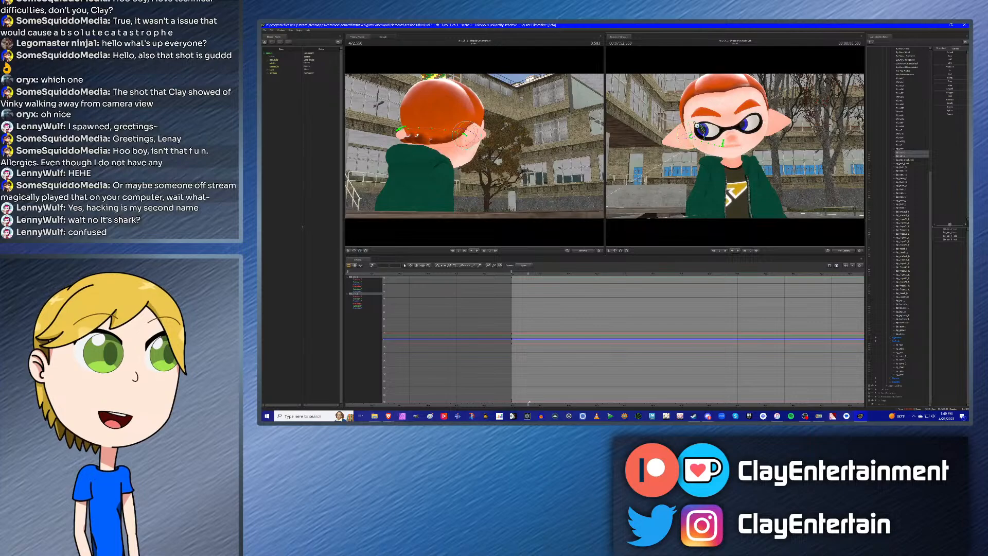
{"action": "left_click_drag", "start_coordinate": [696, 125], "coordinate": [703, 129]}
{"action": "scroll", "coordinate": [568, 314], "scroll_direction": "down", "scroll_amount": 4}
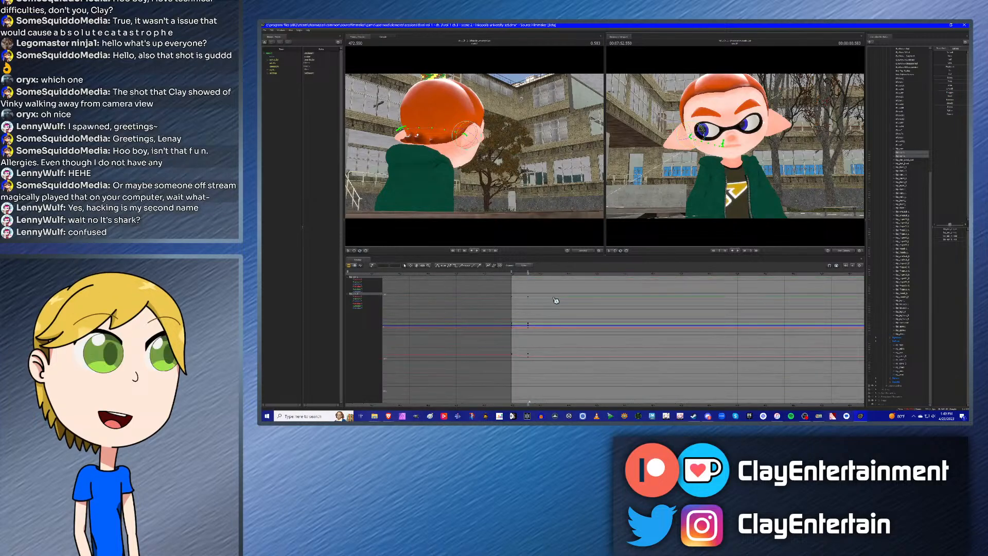
Step: Step back and forth through the frames before the new eye key to check the gaze from the front
{"action": "key", "text": "Left"}
{"action": "key", "text": "Left"}
{"action": "key", "text": "Left"}
{"action": "key", "text": "Left"}
{"action": "key", "text": "Left"}
{"action": "key", "text": "Left"}
{"action": "key", "text": "Left"}
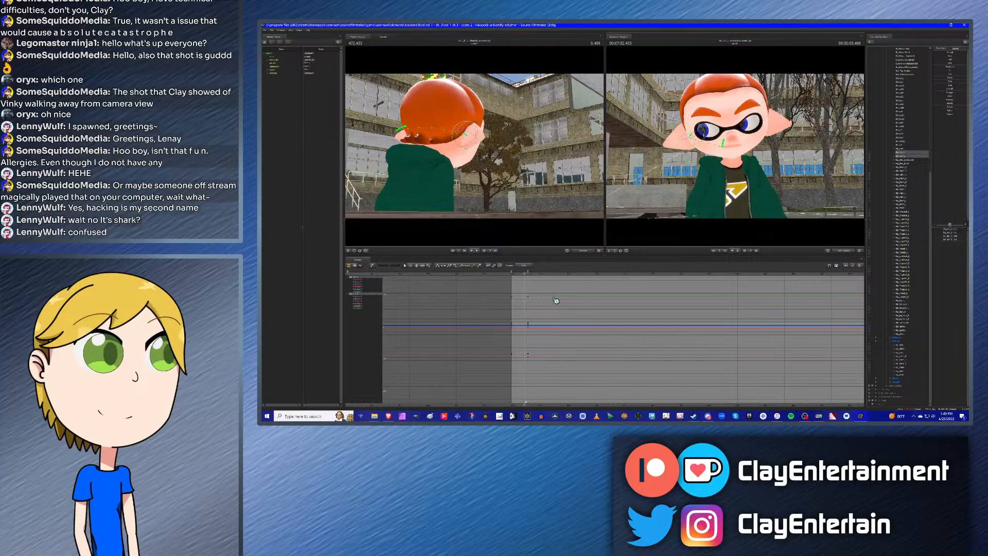
{"action": "key", "text": "Right"}
{"action": "key", "text": "Right"}
{"action": "key", "text": "Right"}
{"action": "key", "text": "Right"}
{"action": "key", "text": "Right"}
{"action": "key", "text": "Right"}
{"action": "key", "text": "Right"}
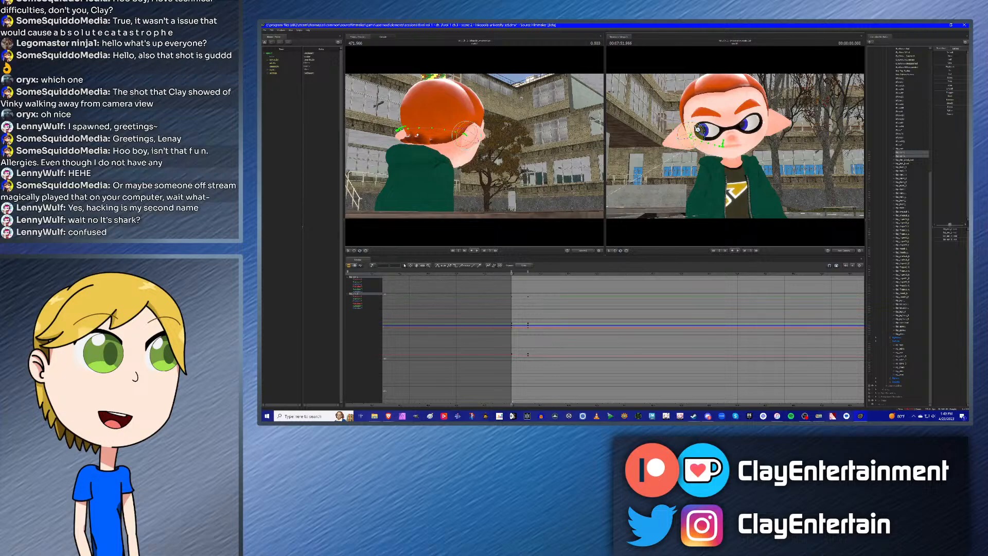
Step: Step from the shot's start to the eye key once more, and return the playhead to the shot's start
{"action": "key", "text": "Right"}
{"action": "key", "text": "Right"}
{"action": "key", "text": "Right"}
{"action": "key", "text": "Right"}
{"action": "key", "text": "Right"}
{"action": "key", "text": "Right"}
{"action": "key", "text": "Right"}
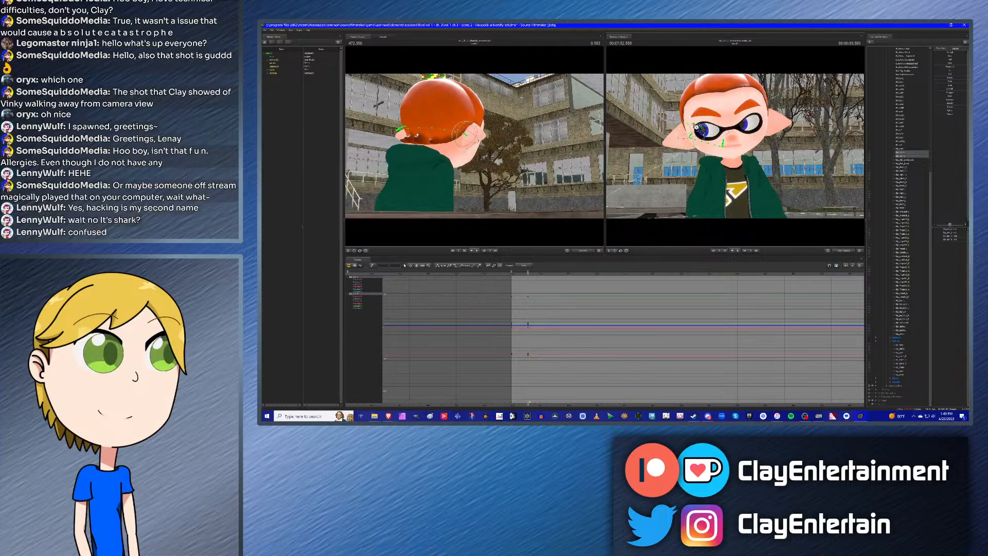
{"action": "key", "text": "Up"}
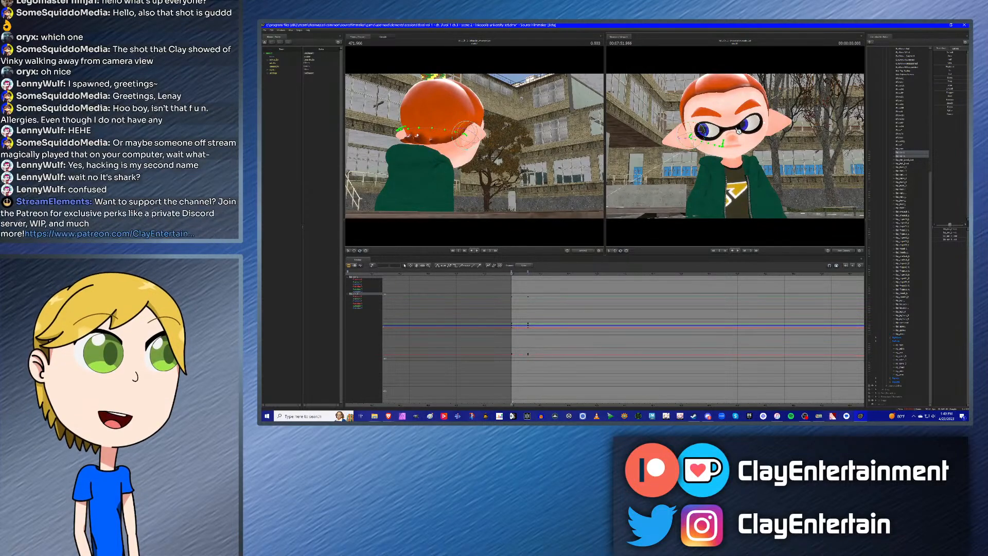
Step: Compare the eye key timing with the chest control's keys up to 0.8 s into the shot, and return to the shot's start
{"action": "key", "text": "Down"}
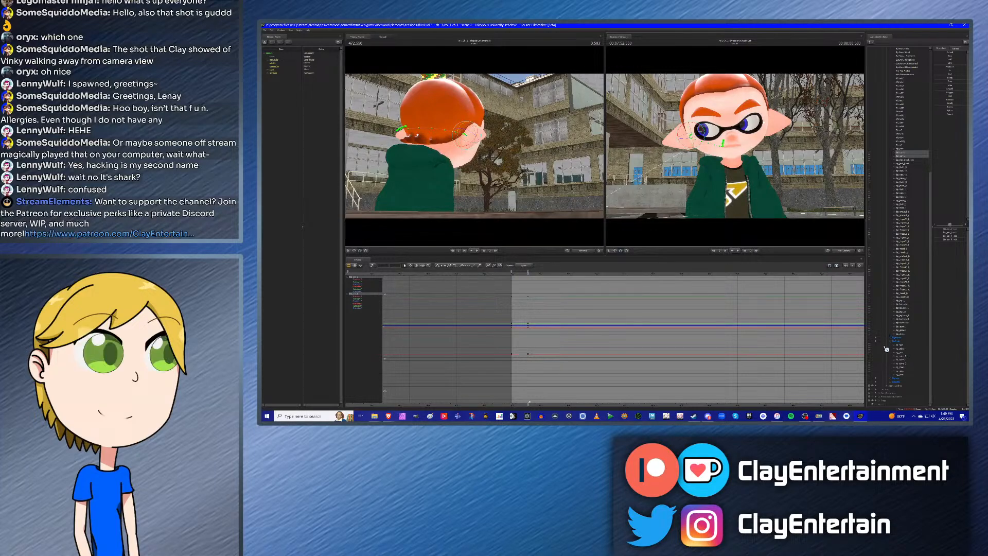
{"action": "left_click", "coordinate": [905, 357]}
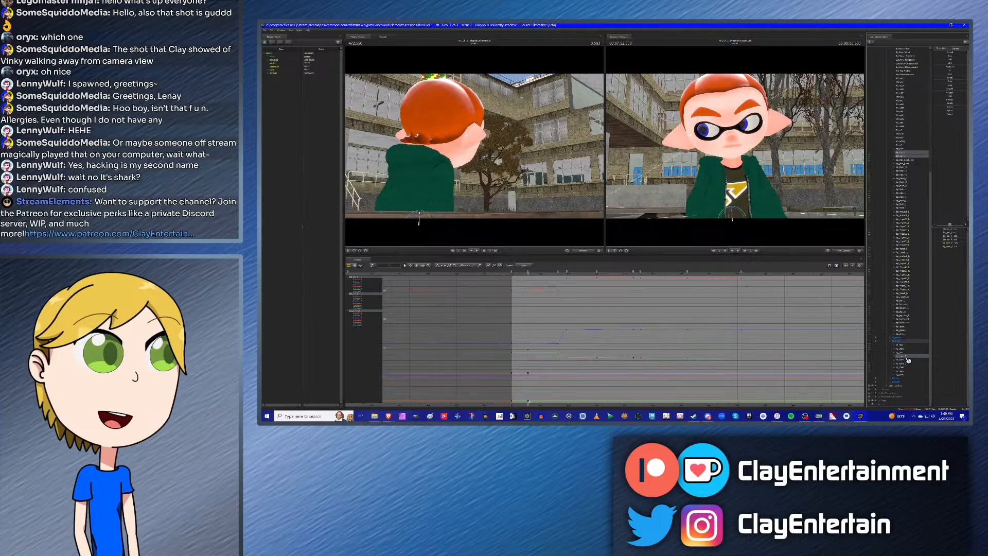
{"action": "left_click", "coordinate": [908, 360]}
{"action": "left_click", "coordinate": [906, 357], "text": "ctrl"}
{"action": "left_click", "coordinate": [906, 369]}
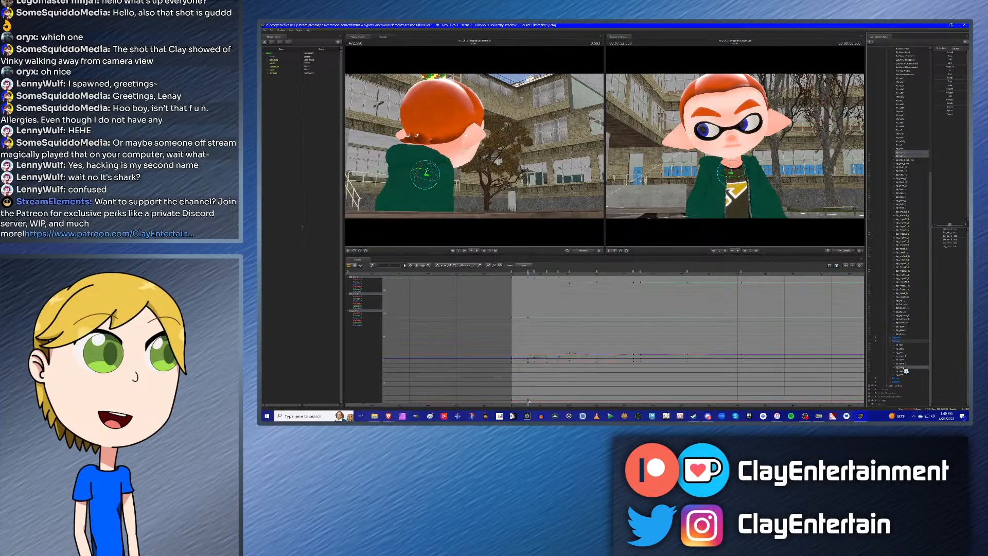
{"action": "key", "text": "Down"}
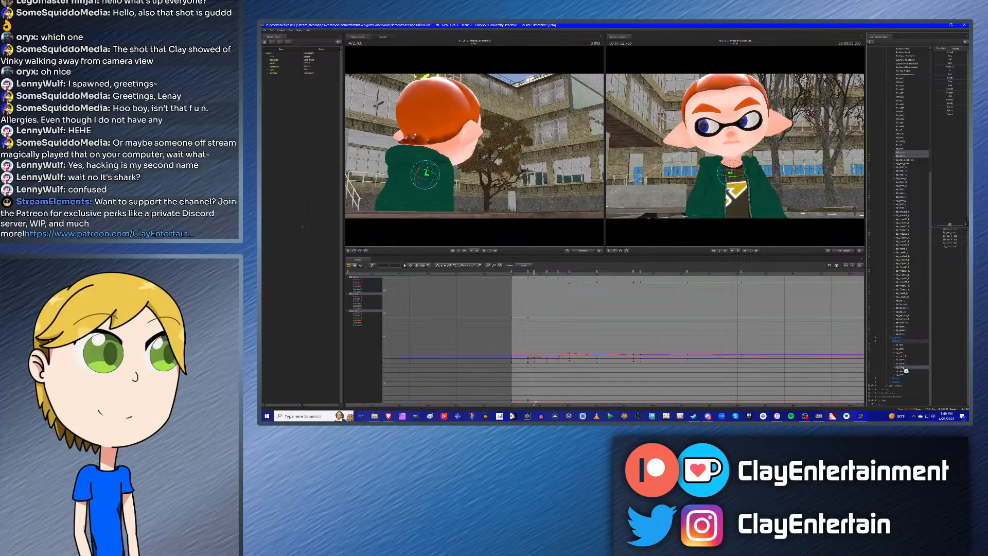
{"action": "left_click", "coordinate": [904, 369], "text": "ctrl"}
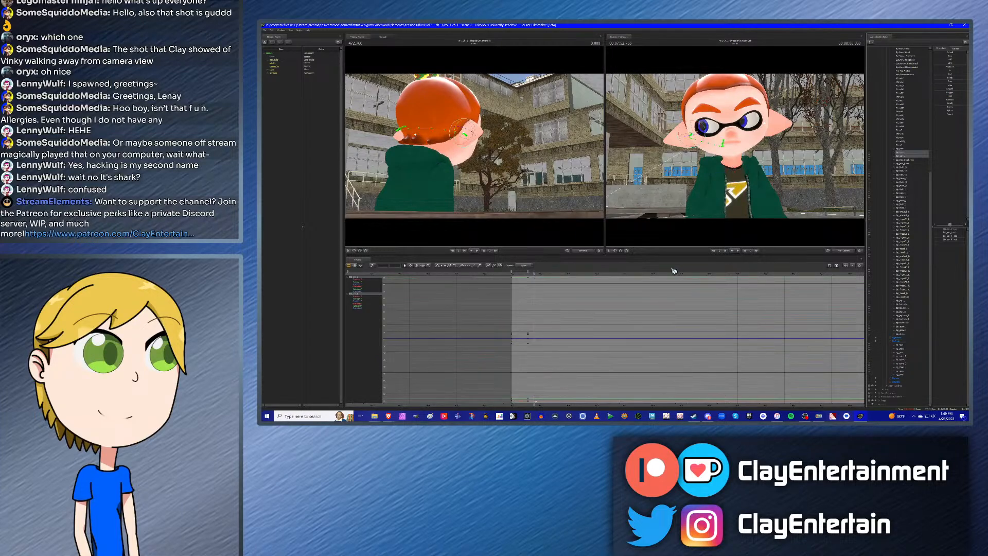
{"action": "left_click_drag", "start_coordinate": [534, 272], "coordinate": [512, 273]}
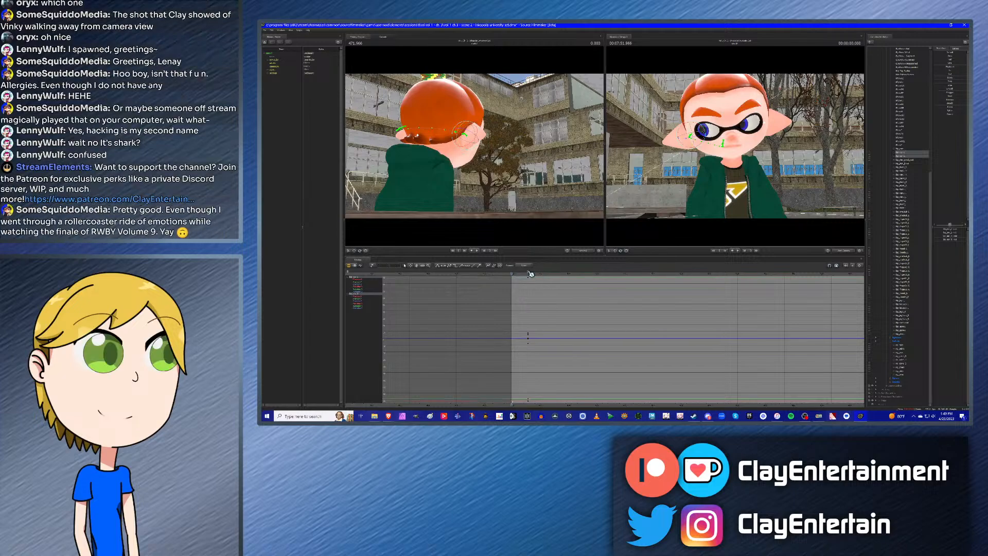
Step: Remove the eye key about 0.58 s into the shot, keeping the eye key at the shot's start
{"action": "key", "text": "ctrl+z"}
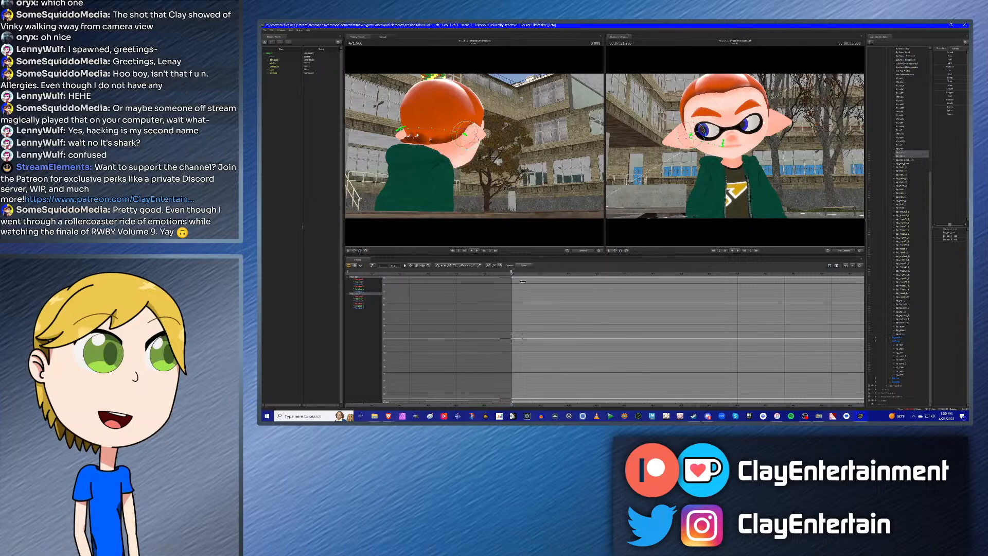
{"action": "left_click", "coordinate": [480, 289]}
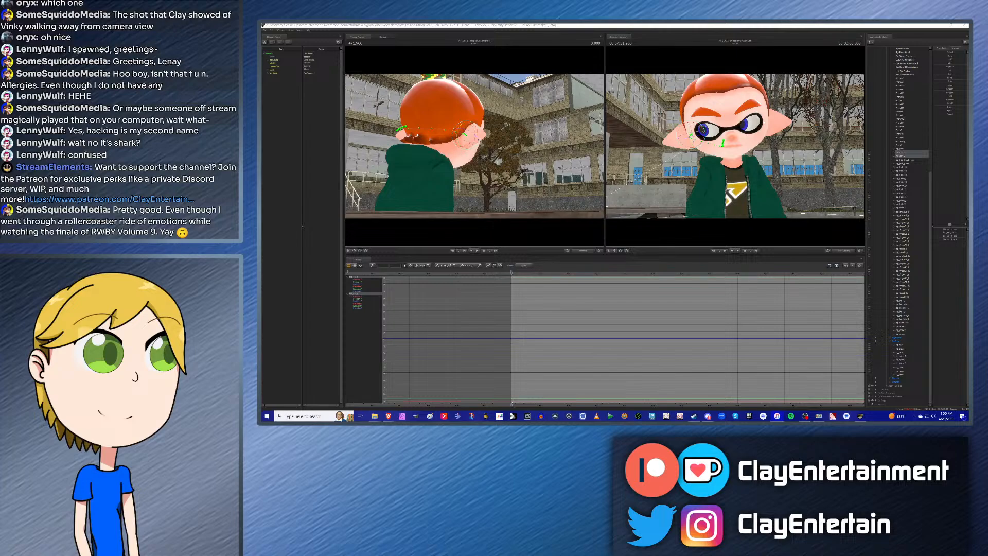
{"action": "left_click", "coordinate": [513, 273]}
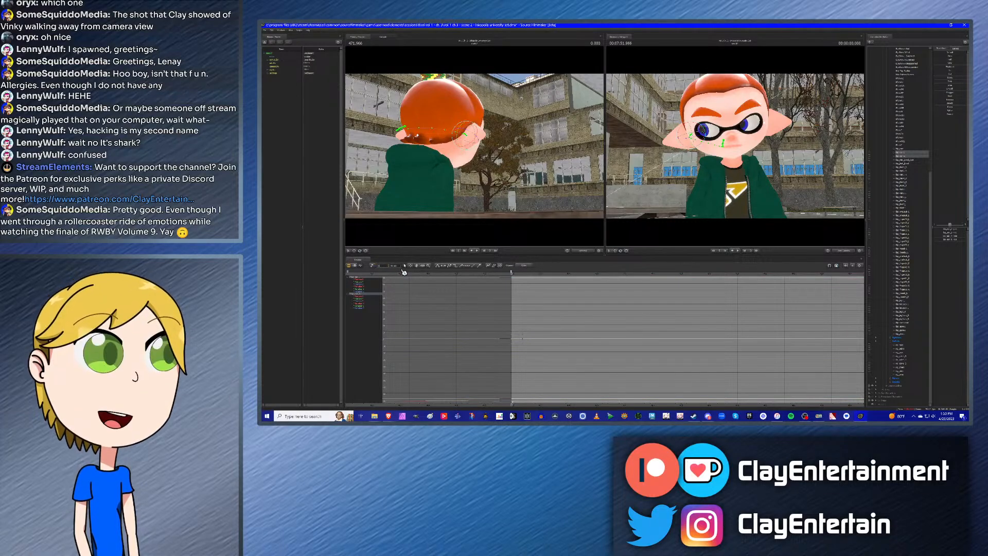
{"action": "left_click", "coordinate": [581, 312]}
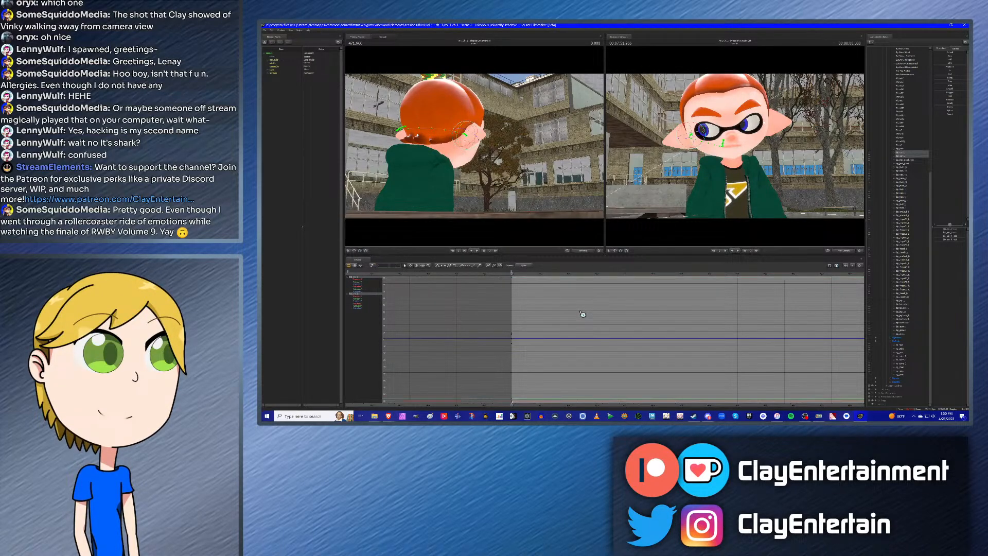
Step: Use the chest control's keys to find the pose about 0.58 s into the shot, and key both eyes there
{"action": "left_click", "coordinate": [902, 356]}
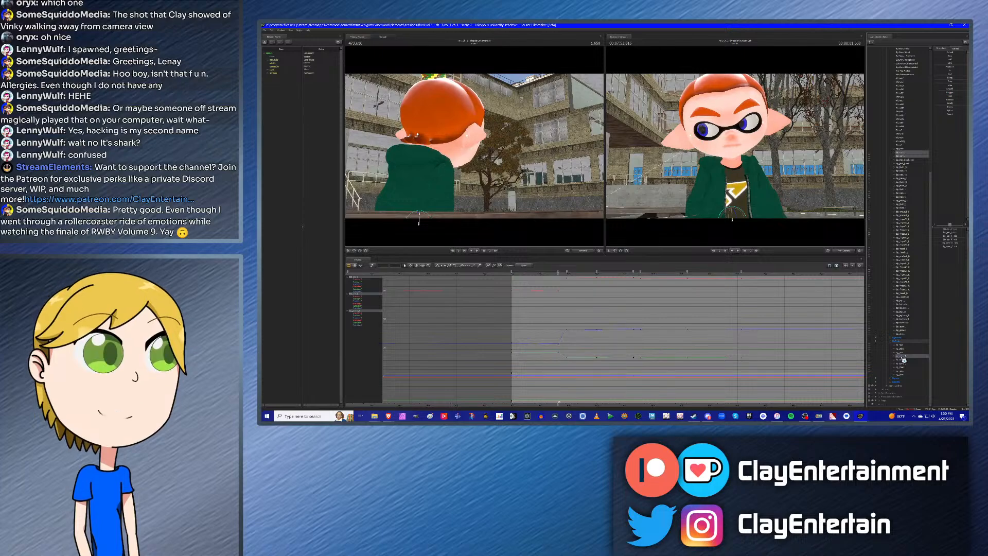
{"action": "left_click", "coordinate": [903, 371]}
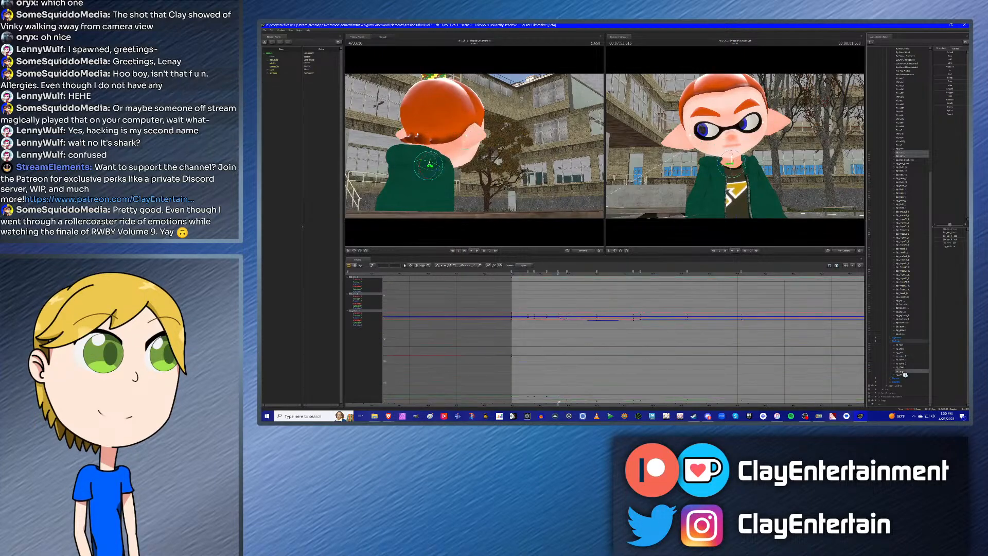
{"action": "left_click", "coordinate": [904, 369]}
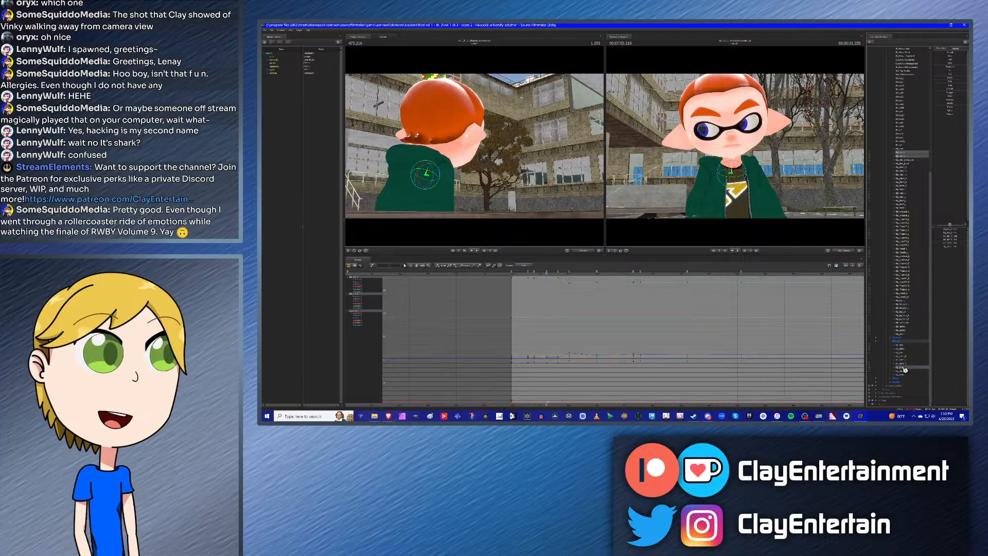
{"action": "key", "text": "Up"}
{"action": "key", "text": "Up"}
{"action": "left_click", "coordinate": [904, 367], "text": "ctrl"}
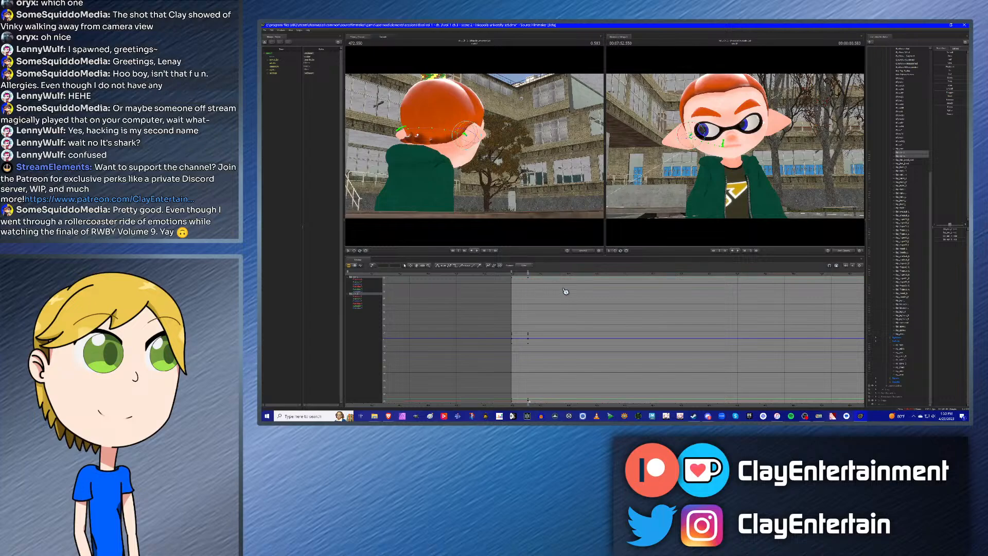
{"action": "scroll", "coordinate": [530, 299], "scroll_direction": "down", "scroll_amount": 3}
{"action": "left_click_drag", "start_coordinate": [502, 281], "coordinate": [606, 382]}
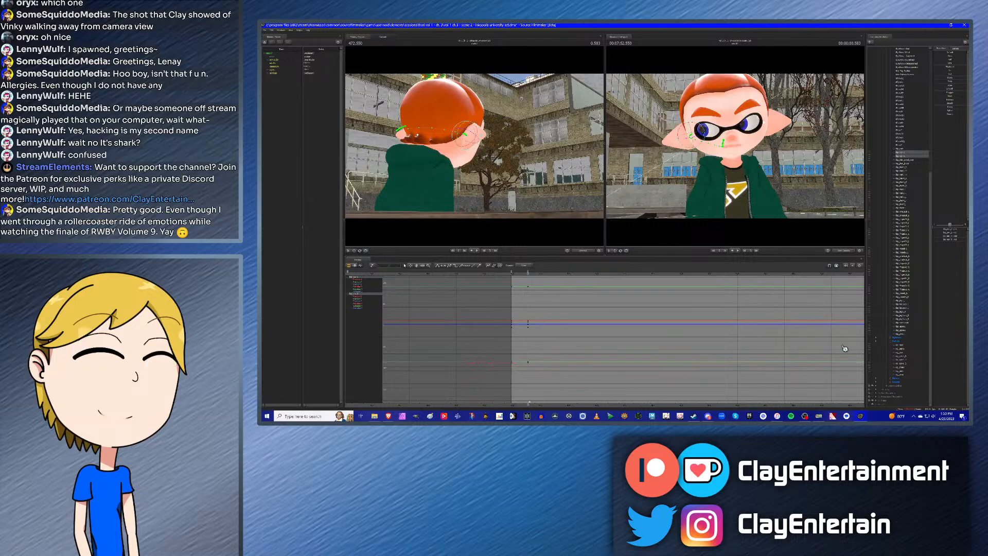
Step: Move to the chest control's key at 0.8 s and key both eyes there with only the eye controls selected
{"action": "left_click", "coordinate": [905, 357]}
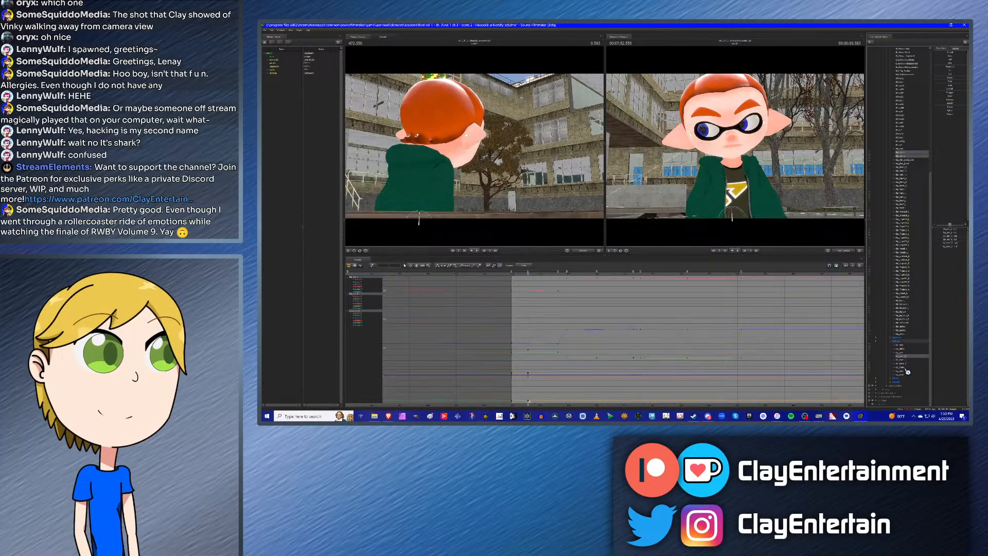
{"action": "left_click", "coordinate": [903, 369]}
{"action": "key", "text": "Down"}
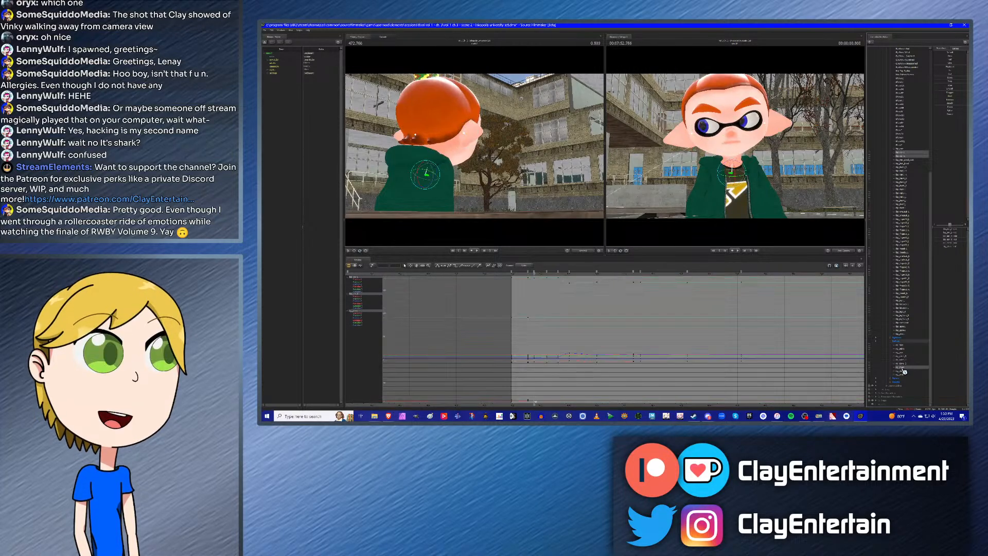
{"action": "left_click", "coordinate": [902, 369], "text": "ctrl"}
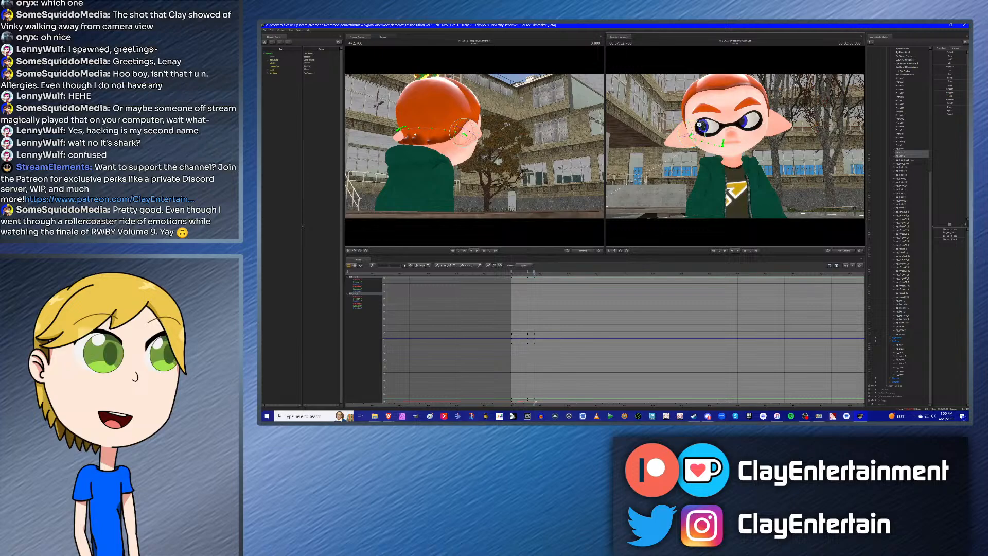
{"action": "scroll", "coordinate": [590, 301], "scroll_direction": "down", "scroll_amount": 2}
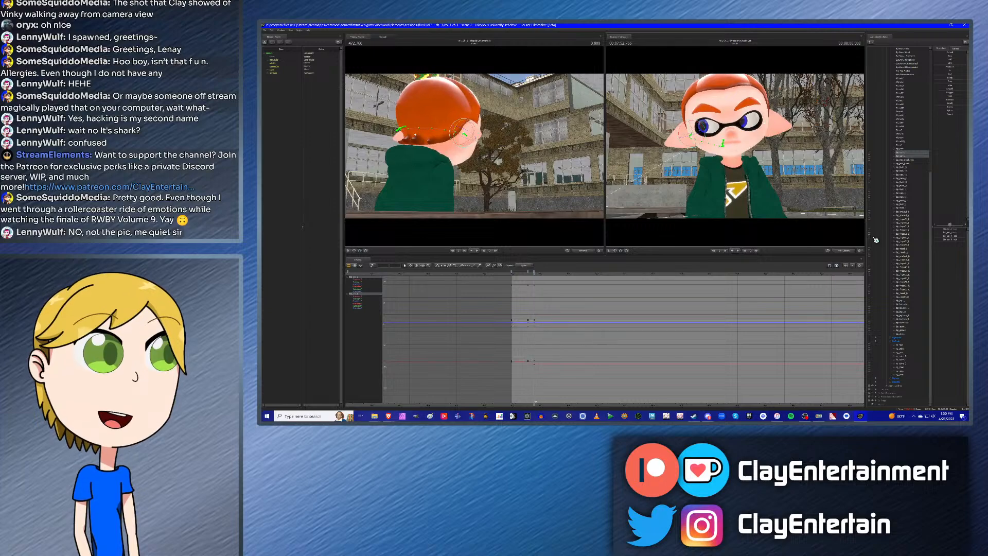
Step: Move to the chest control's key at 1.25 s and rotate both eyes to a new key there
{"action": "left_click", "coordinate": [904, 369]}
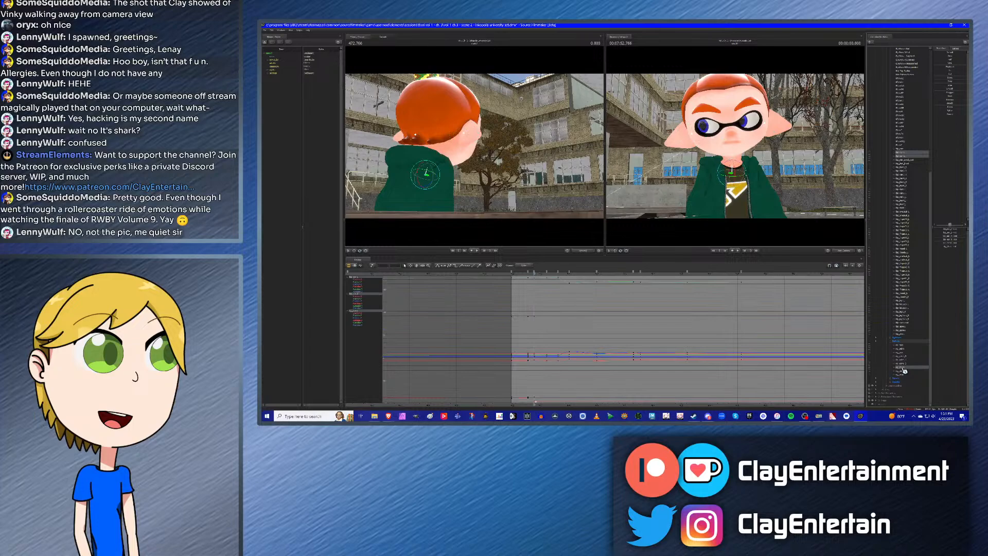
{"action": "key", "text": "Down"}
{"action": "left_click", "coordinate": [903, 369], "text": "ctrl"}
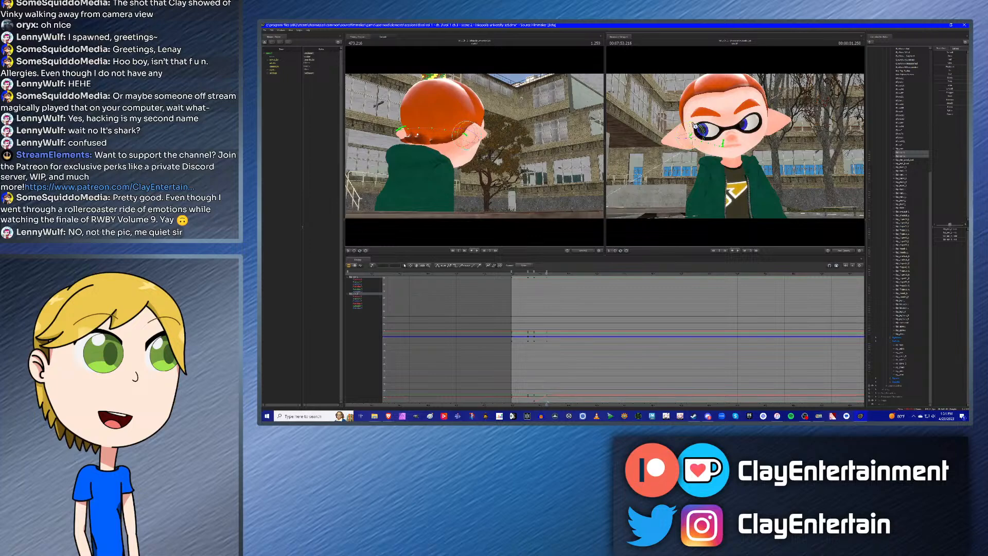
{"action": "scroll", "coordinate": [528, 331], "scroll_direction": "down", "scroll_amount": 2}
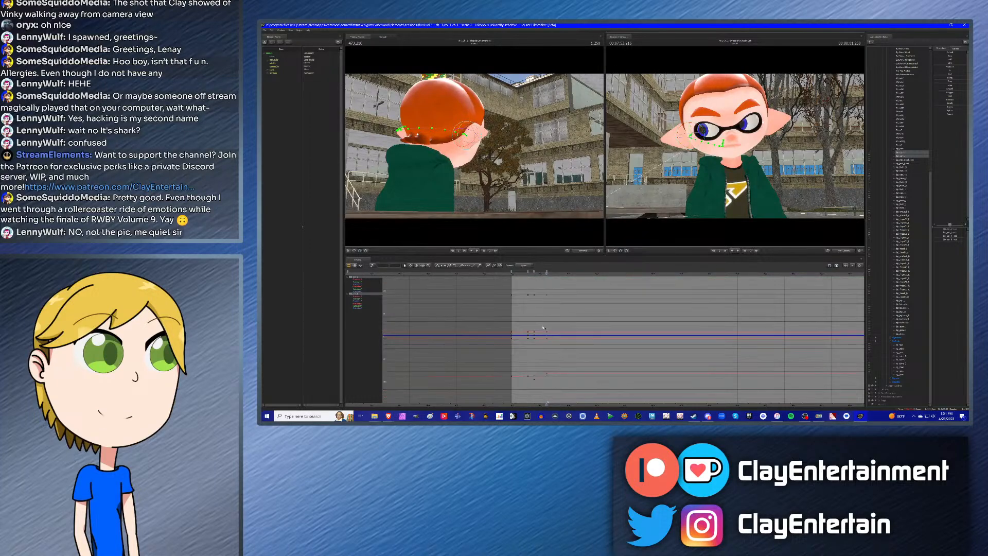
{"action": "left_click_drag", "start_coordinate": [492, 285], "coordinate": [611, 402]}
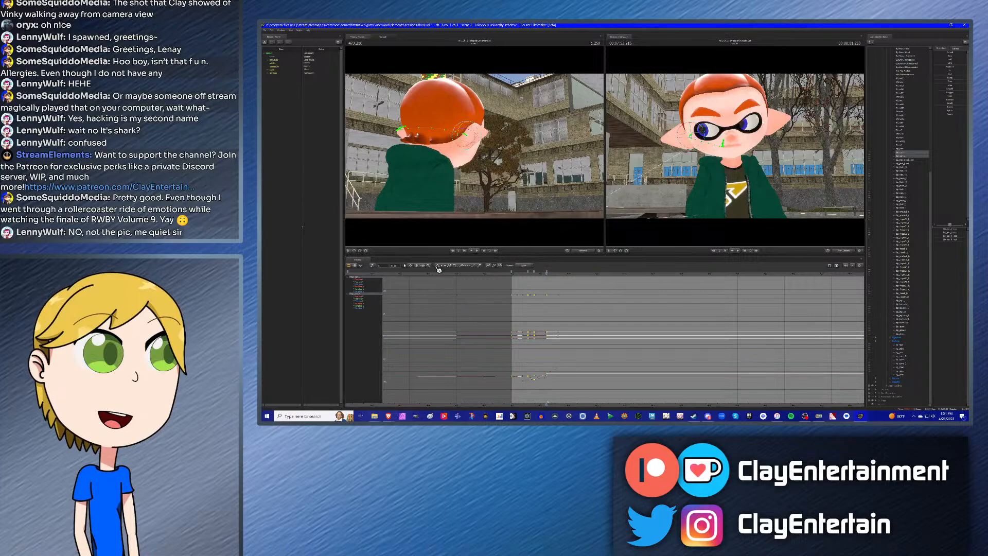
{"action": "left_click", "coordinate": [546, 311]}
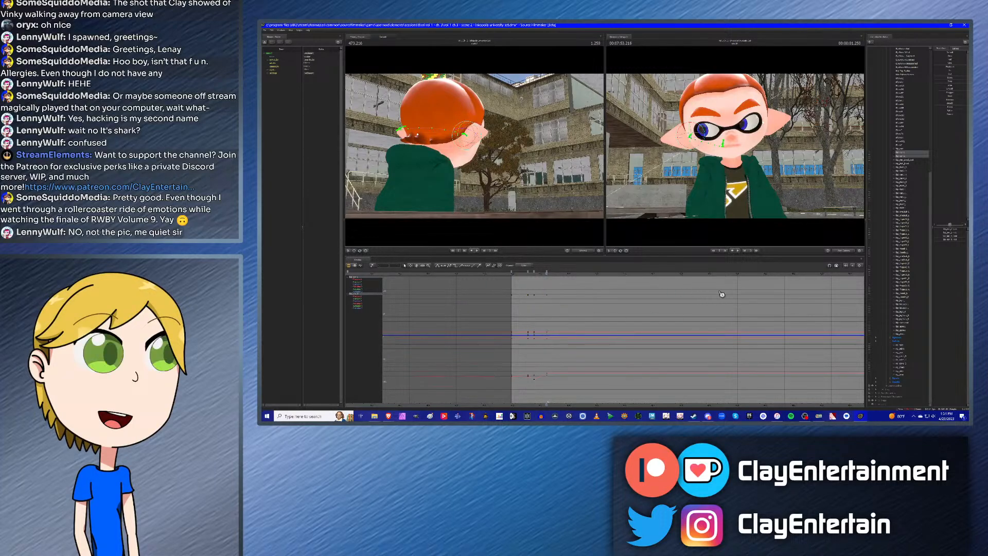
Step: Move to the chest control's key at 1.65 s and rotate both eyes slightly there
{"action": "left_click", "coordinate": [905, 368]}
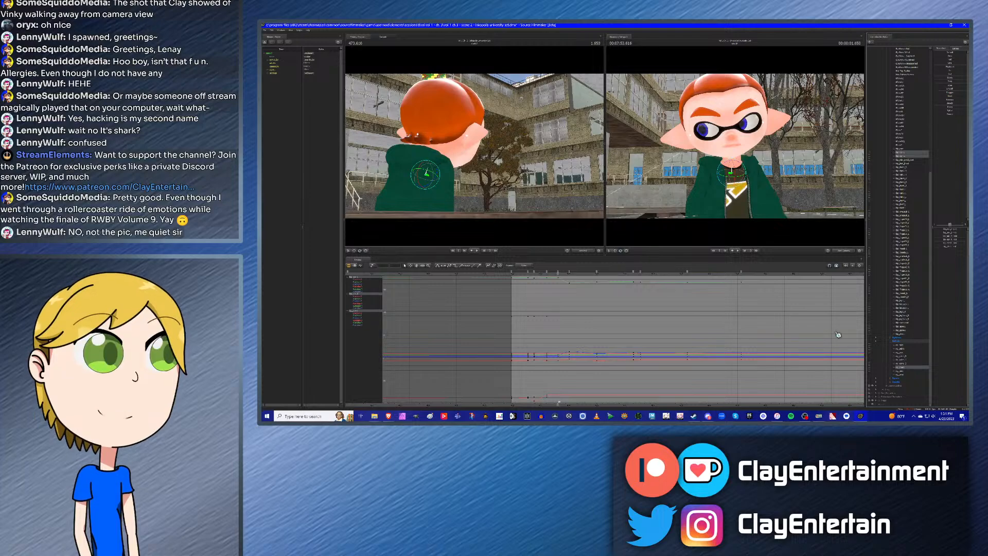
{"action": "left_click", "coordinate": [696, 130]}
{"action": "left_click_drag", "start_coordinate": [697, 130], "coordinate": [695, 126]}
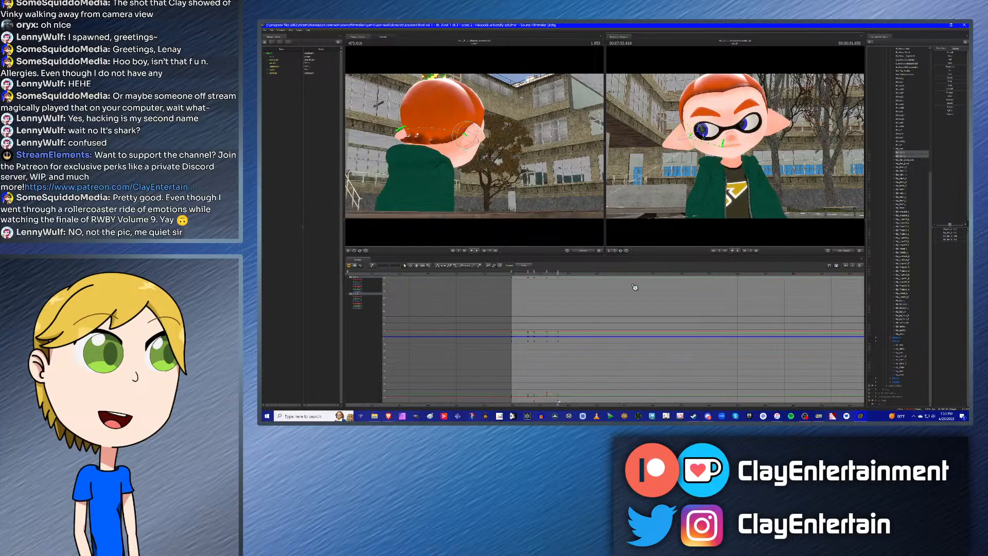
{"action": "scroll", "coordinate": [571, 339], "scroll_direction": "down", "scroll_amount": 1}
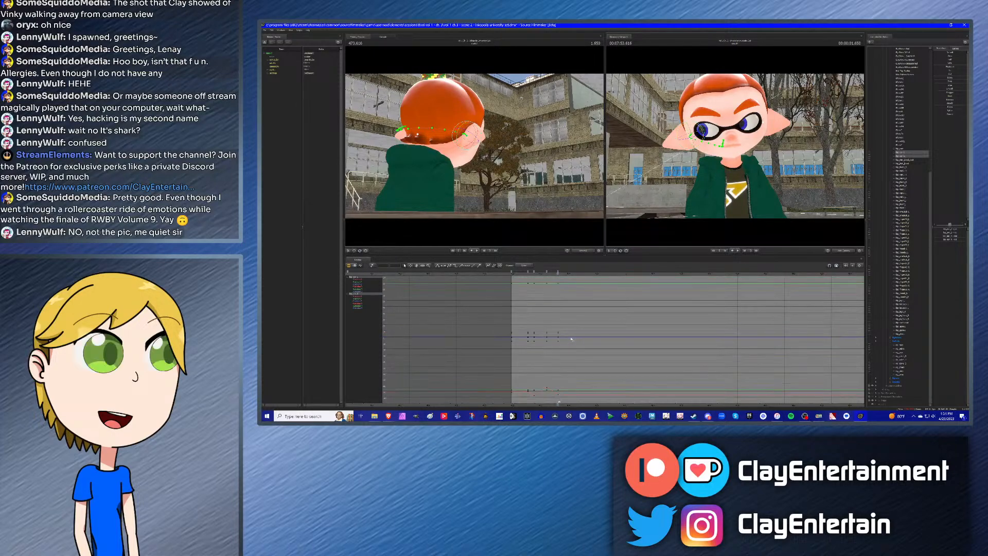
Step: Move to the chest control's key at 2.05 s and add a key for both eyes at the turned-head pose
{"action": "left_click", "coordinate": [903, 369]}
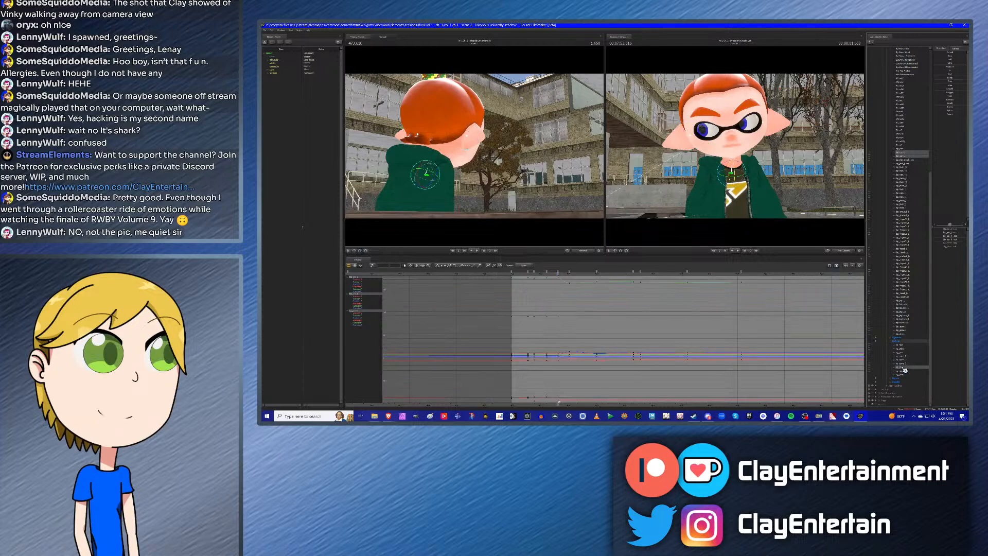
{"action": "key", "text": "Down"}
{"action": "left_click", "coordinate": [904, 368], "text": "ctrl"}
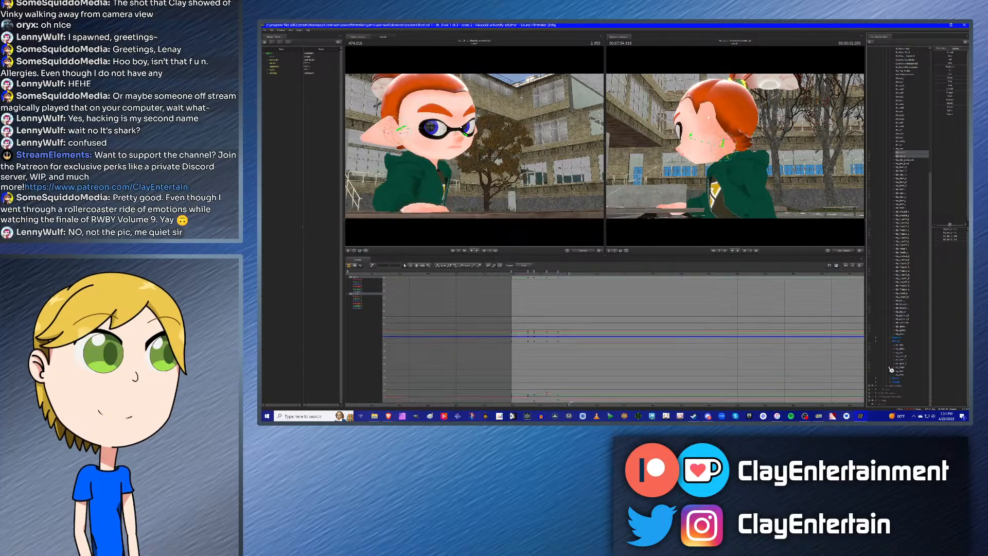
{"action": "right_click", "coordinate": [547, 271]}
{"action": "left_click", "coordinate": [551, 287]}
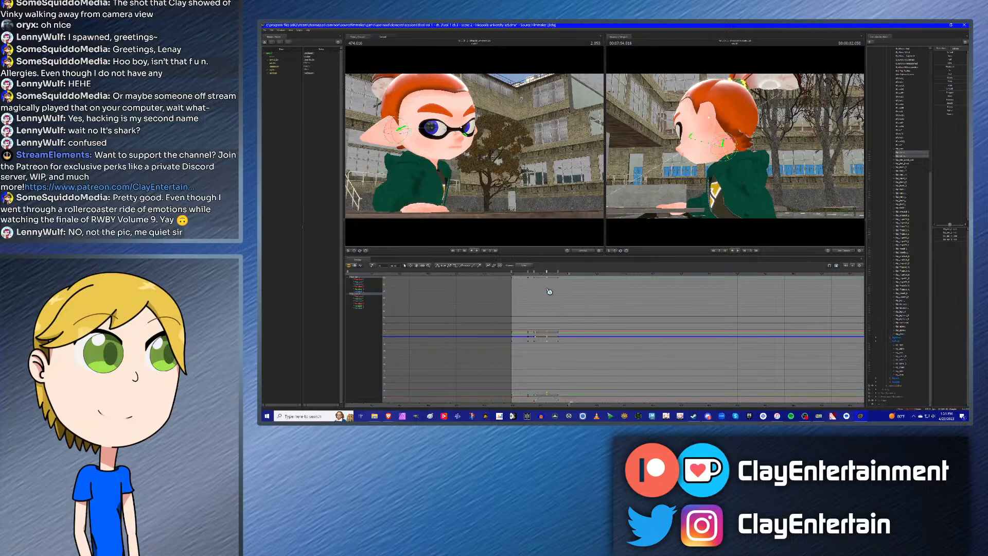
{"action": "left_click", "coordinate": [549, 292]}
{"action": "right_click", "coordinate": [570, 272]}
{"action": "left_click", "coordinate": [582, 294]}
Step: Rotate each eye individually at the 2.05 s key to refine the gaze at the turned-head pose
{"action": "left_click_drag", "start_coordinate": [694, 198], "coordinate": [817, 152], "text": "alt"}
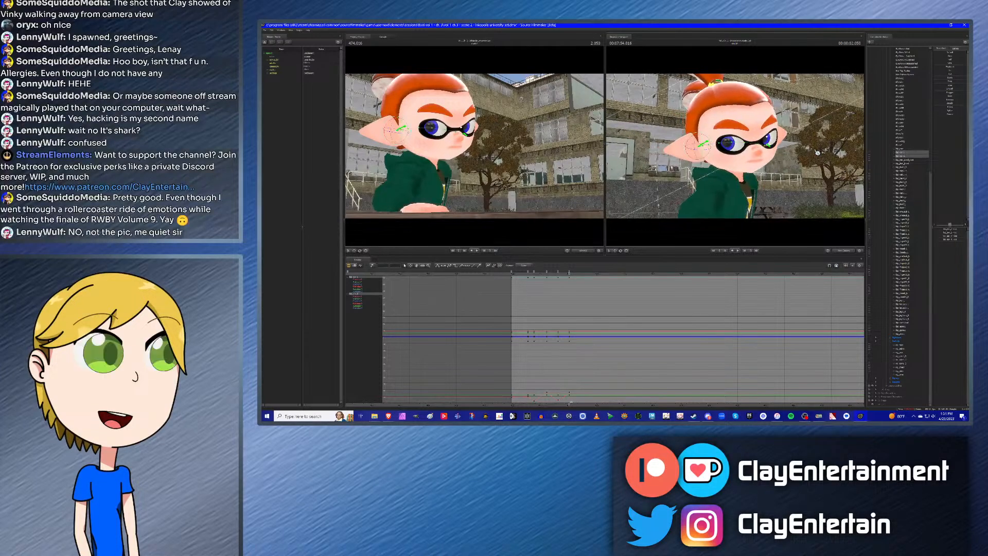
{"action": "left_click", "coordinate": [905, 155]}
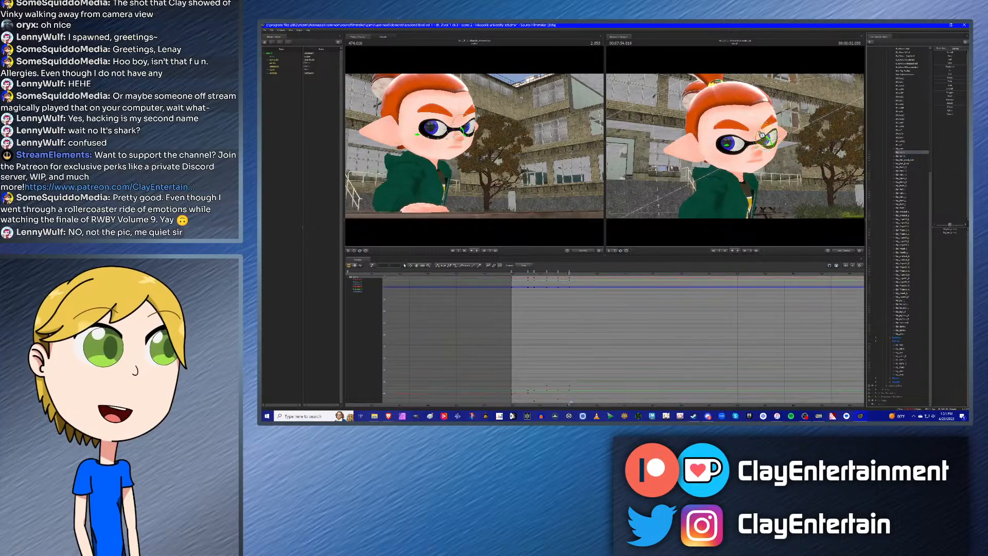
{"action": "left_click", "coordinate": [907, 158]}
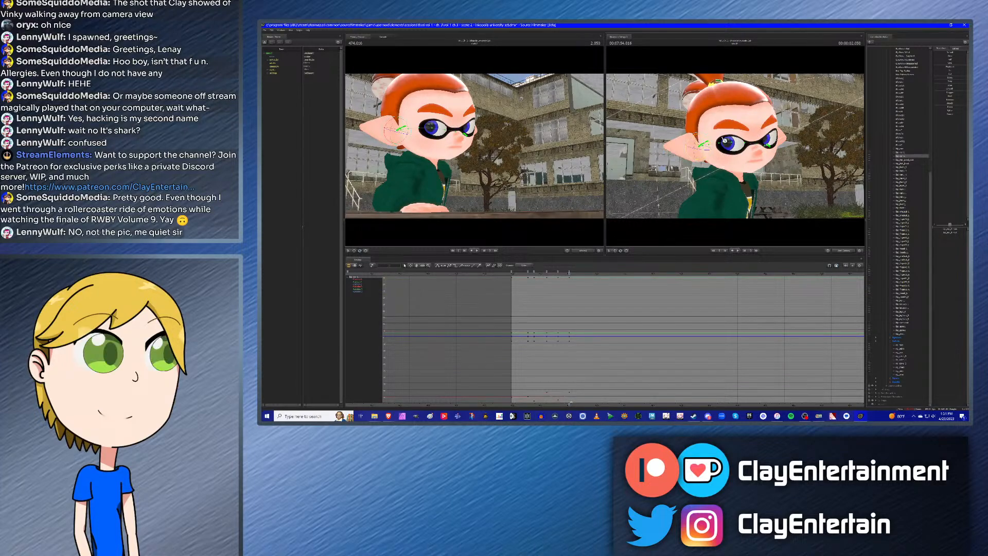
{"action": "left_click", "coordinate": [906, 153]}
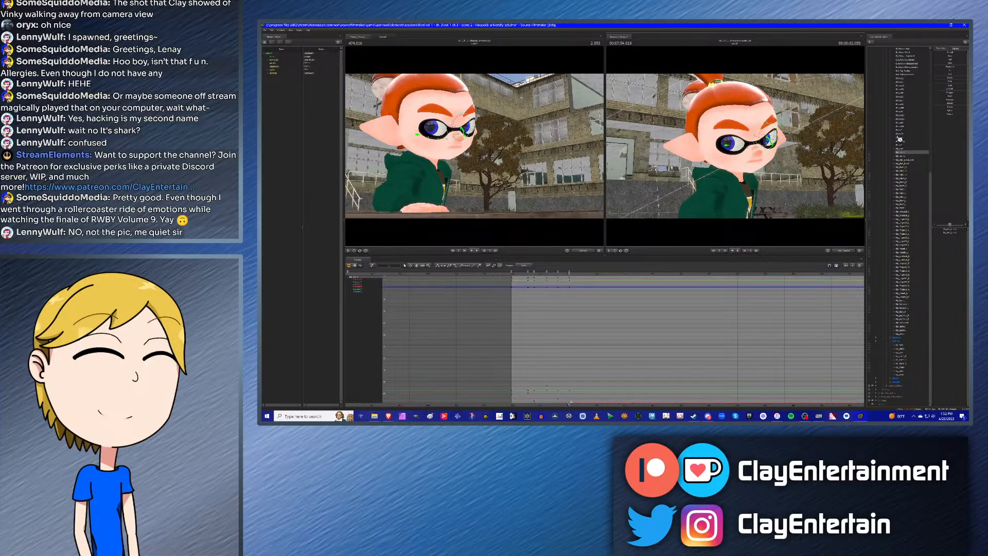
{"action": "left_click", "coordinate": [905, 157]}
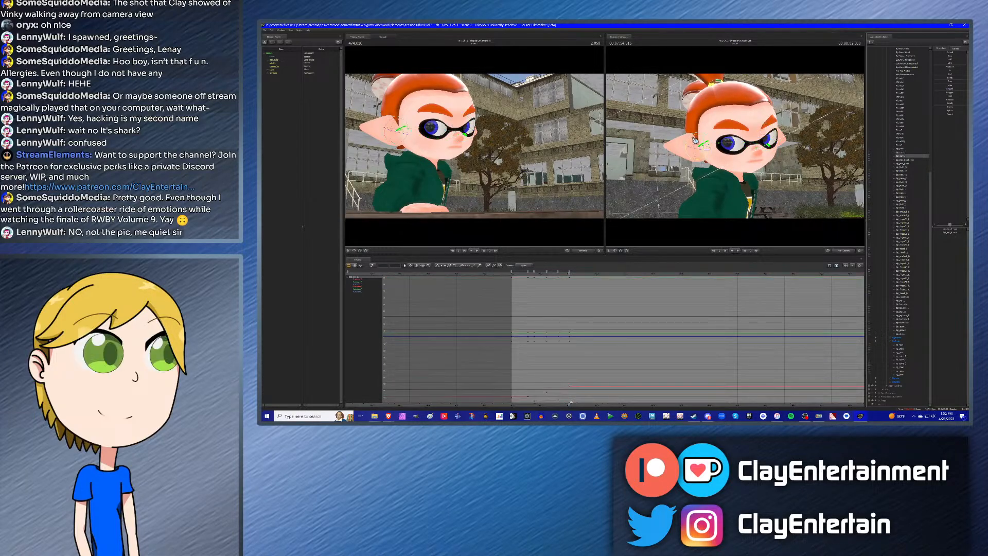
{"action": "left_click", "coordinate": [906, 153]}
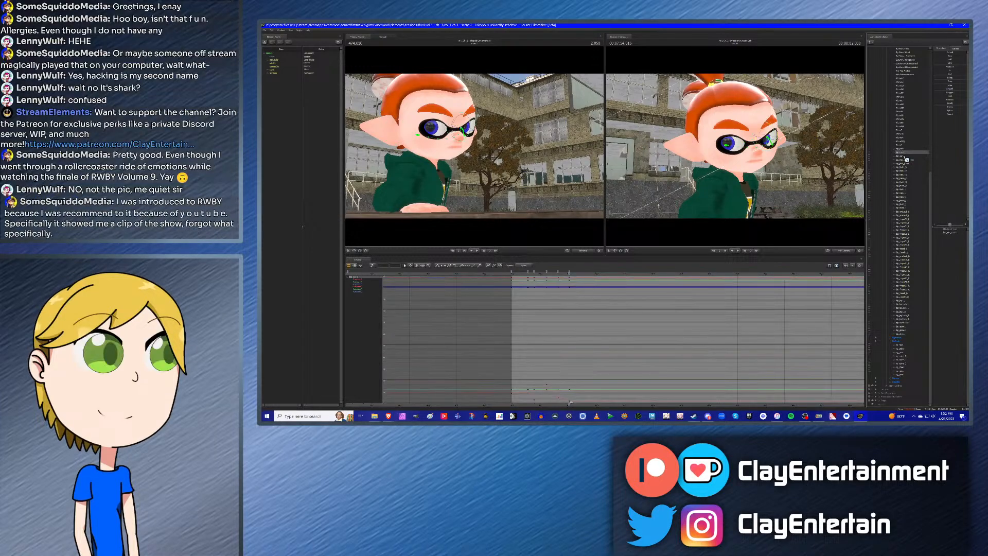
Step: Move to the chest control's key at 3.033 s, then copy the earlier eye keys and paste them there with only the eye controls selected
{"action": "left_click", "coordinate": [906, 368]}
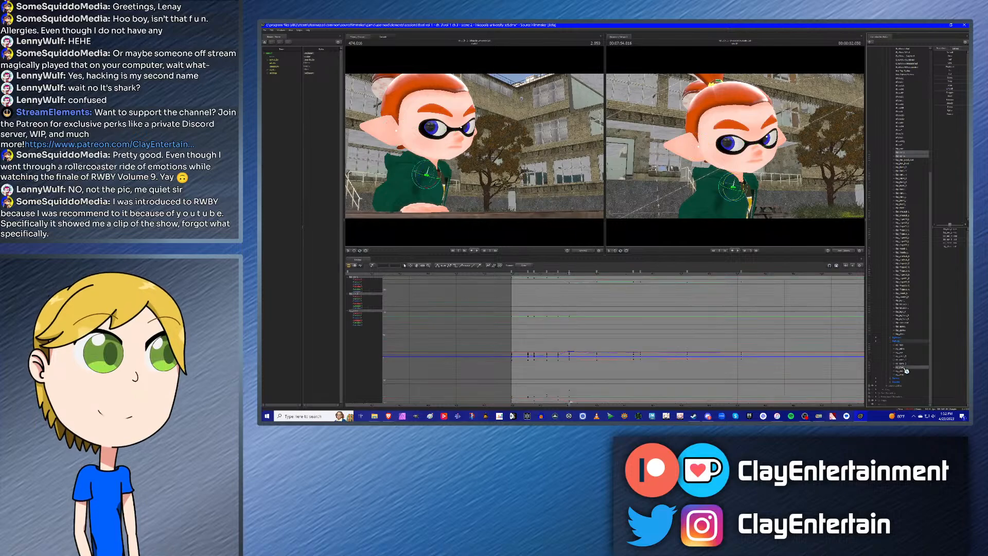
{"action": "key", "text": "Down"}
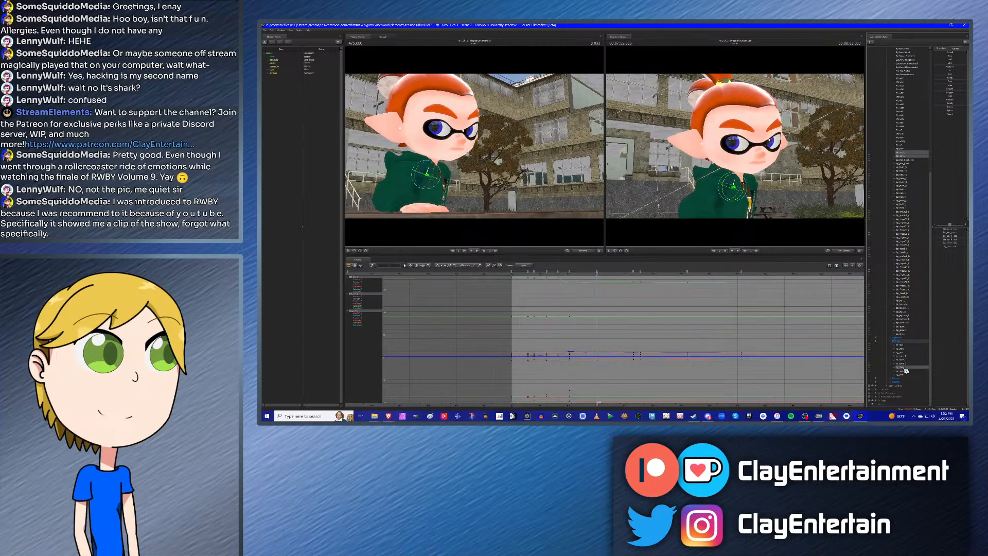
{"action": "left_click", "coordinate": [905, 368], "text": "ctrl"}
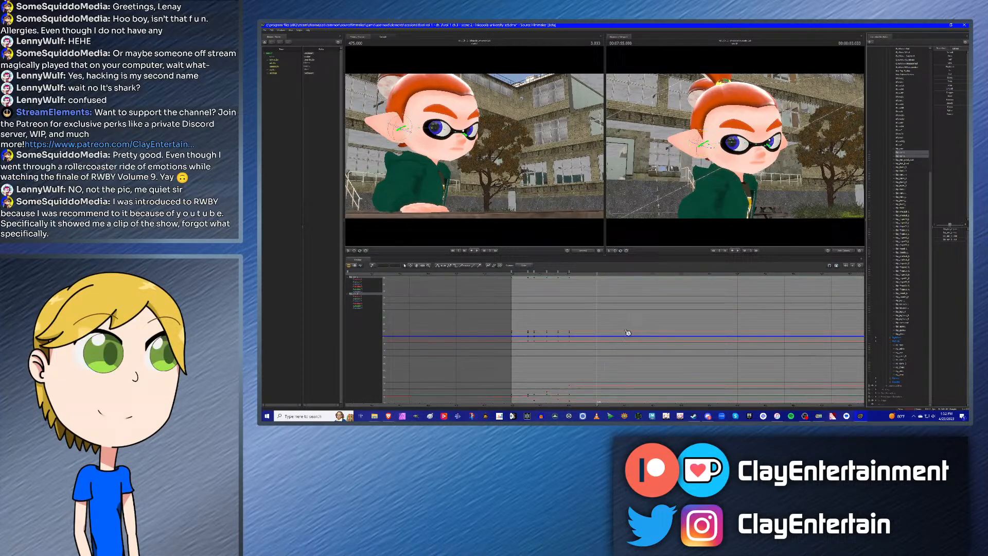
{"action": "right_click", "coordinate": [536, 278]}
{"action": "left_click", "coordinate": [542, 285]}
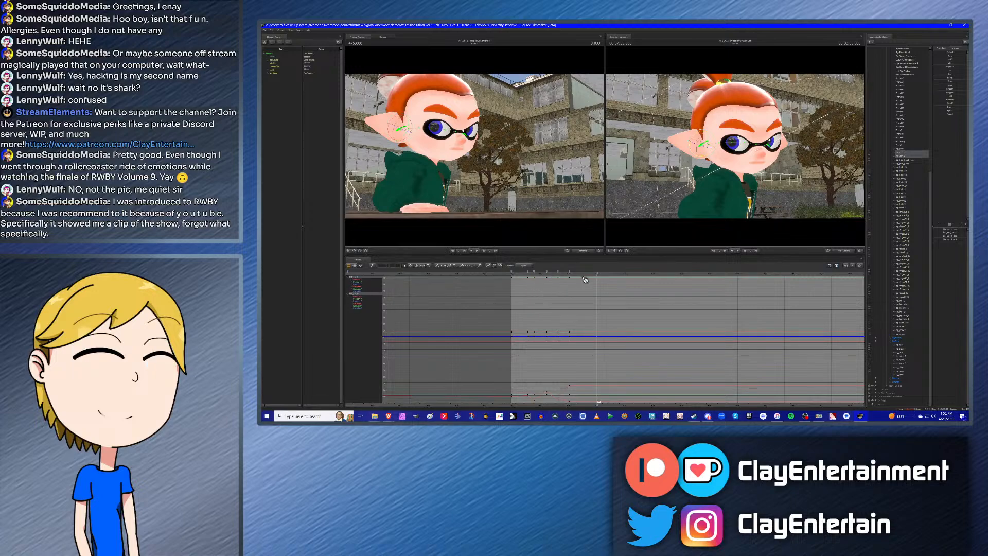
{"action": "right_click", "coordinate": [596, 273]}
{"action": "left_click", "coordinate": [611, 295]}
Step: Select all keys of both eyes in the graph and apply one tangent type to them
{"action": "scroll", "coordinate": [557, 306], "scroll_direction": "down", "scroll_amount": 2}
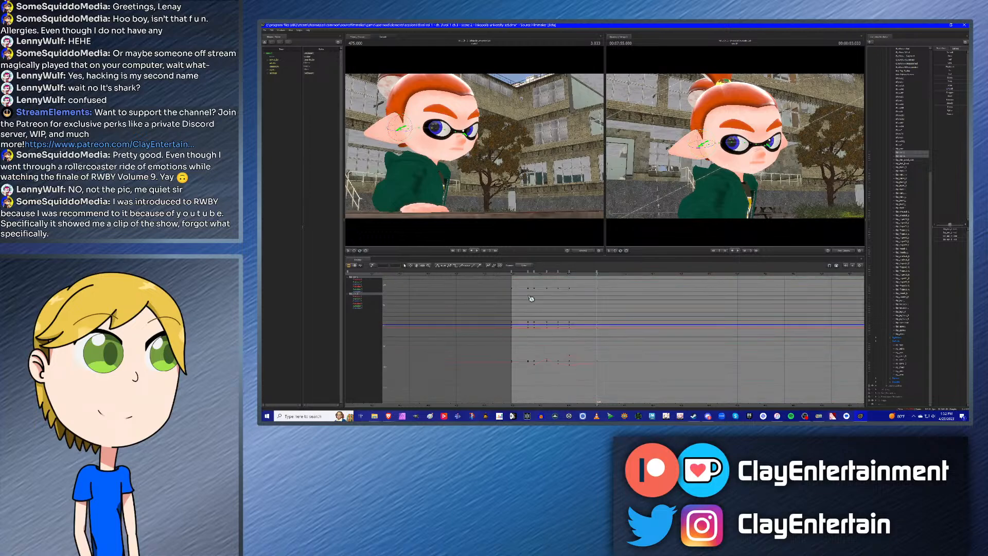
{"action": "left_click_drag", "start_coordinate": [503, 284], "coordinate": [656, 394]}
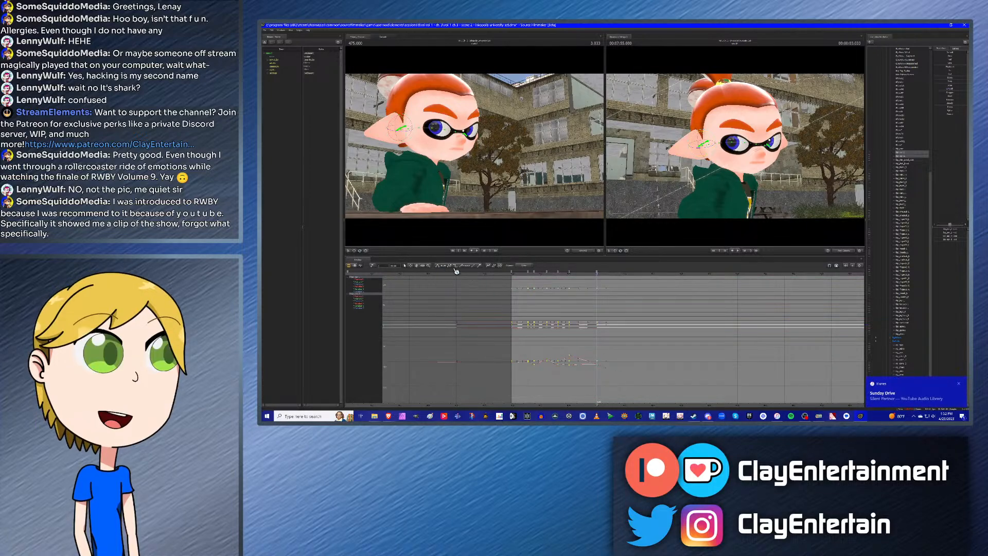
{"action": "left_click", "coordinate": [617, 312]}
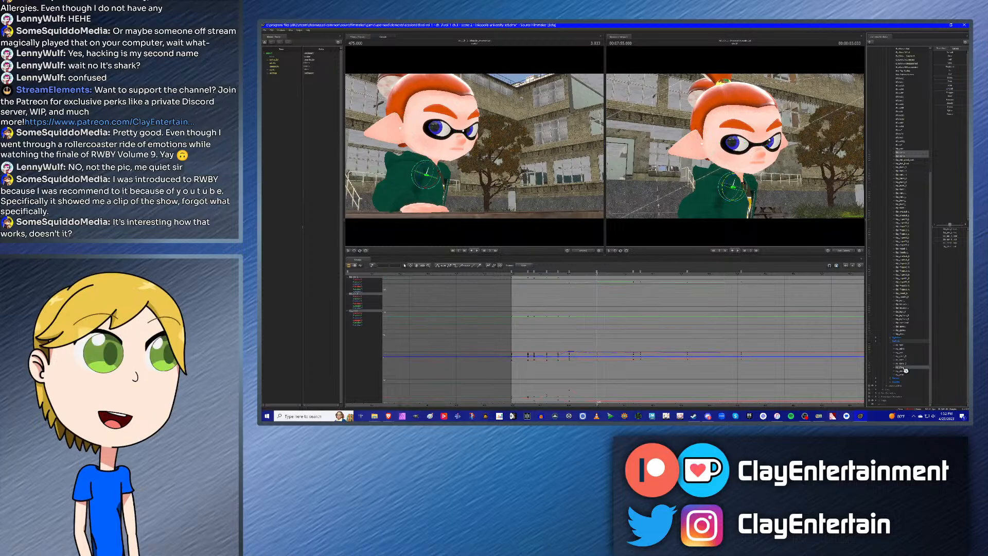
Step: Move to the chest control's key at 4.333 s, key both eyes there, and compare the gaze with the previous key
{"action": "key", "text": "Down"}
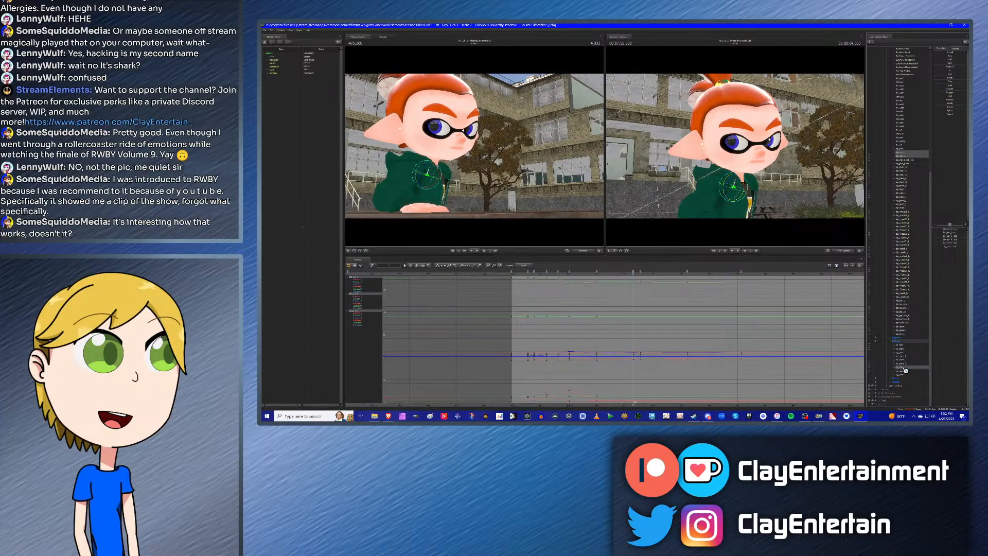
{"action": "left_click", "coordinate": [903, 368], "text": "ctrl"}
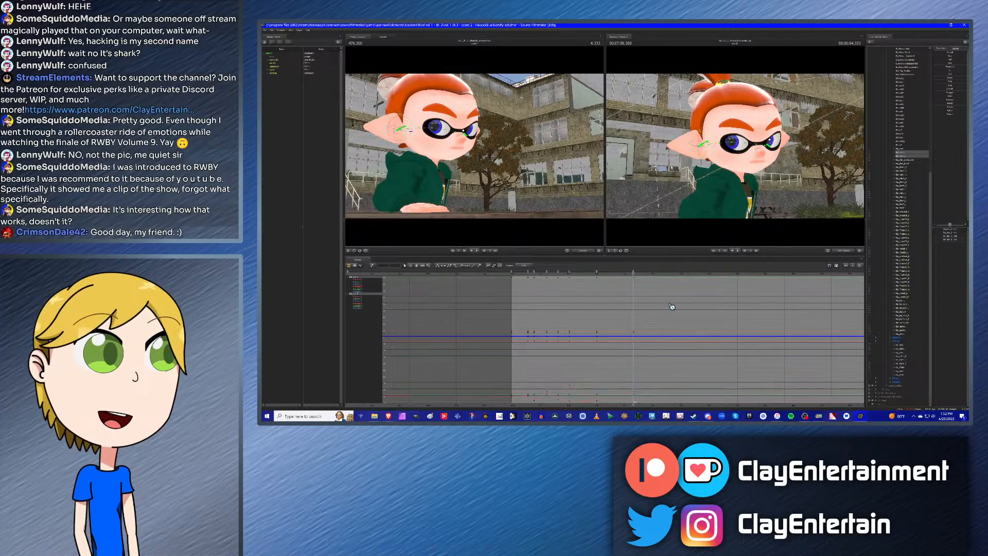
{"action": "key", "text": "Up"}
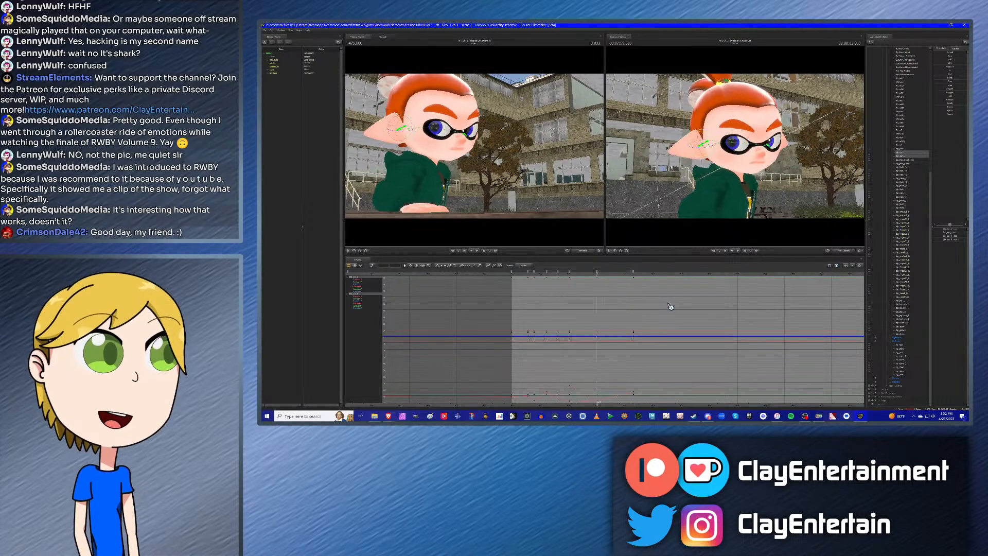
{"action": "key", "text": "Down"}
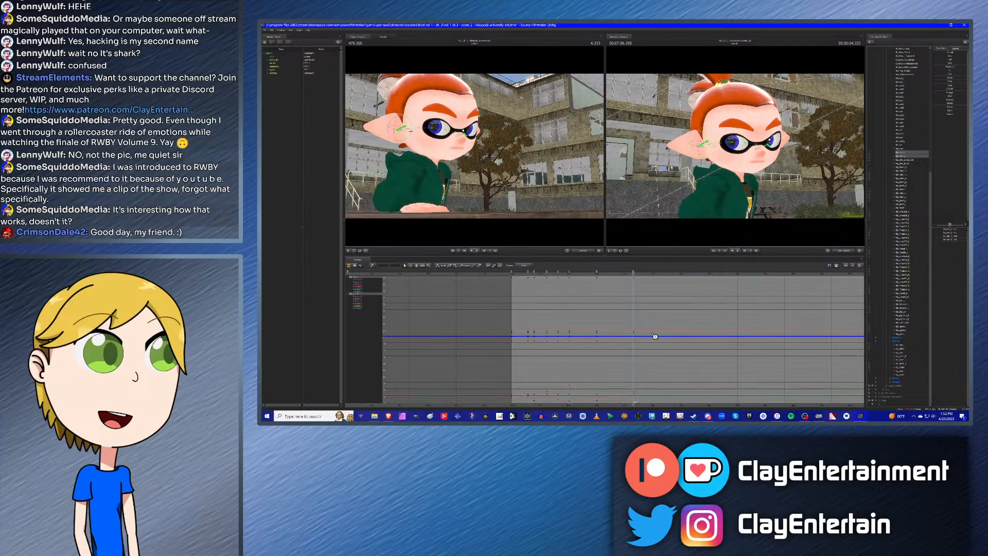
Step: Play the shot from its start and replay the head turn to review the eye motion
{"action": "key", "text": "Home"}
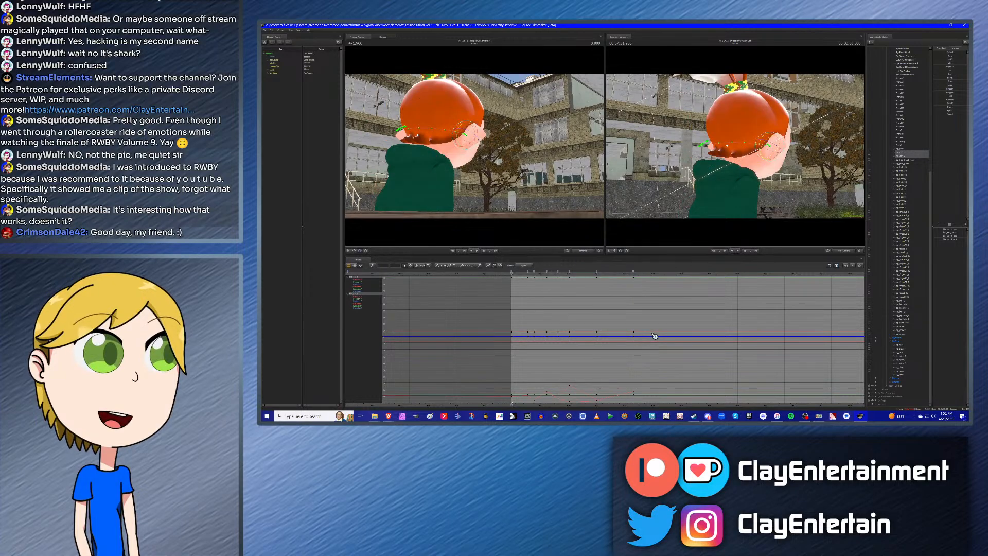
{"action": "key", "text": "space"}
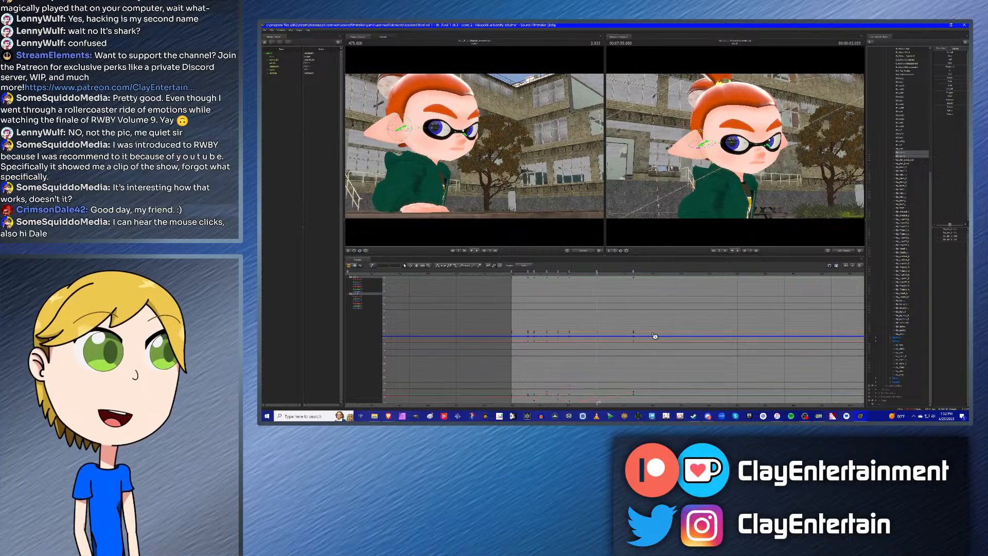
{"action": "left_click", "coordinate": [552, 275]}
{"action": "key", "text": "space"}
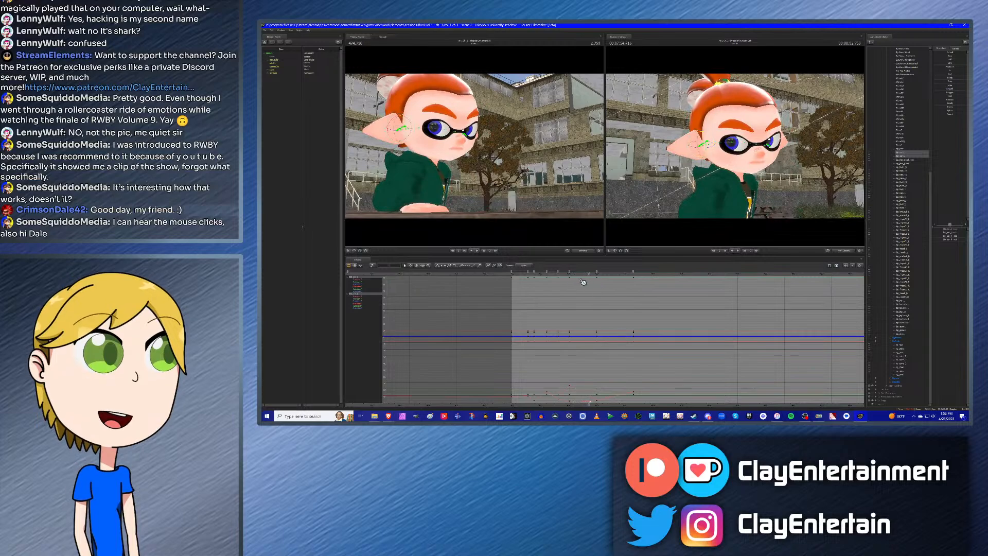
Step: Return to the 2.05 s key and fine-tune the rotation of each eye separately
{"action": "left_click", "coordinate": [569, 279]}
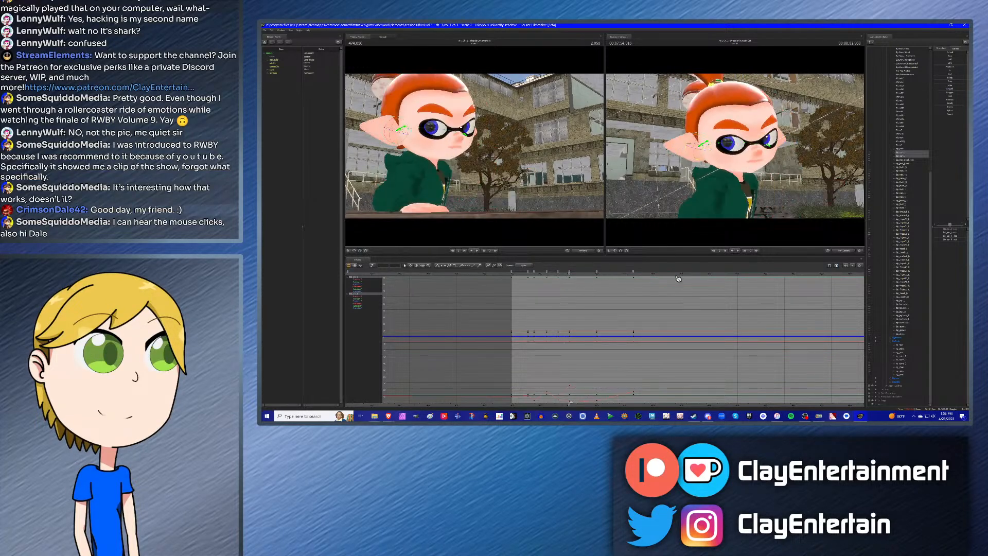
{"action": "left_click", "coordinate": [905, 157]}
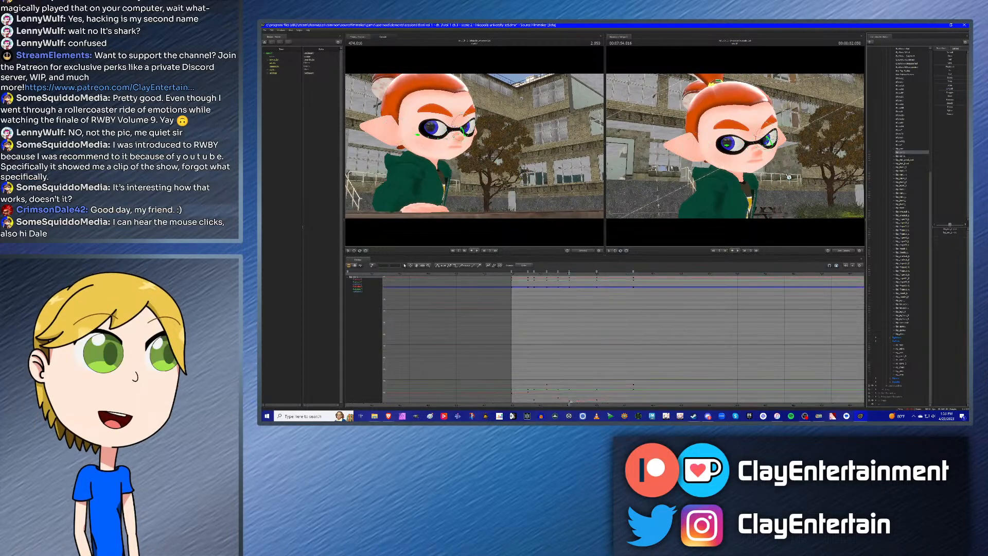
{"action": "left_click", "coordinate": [905, 157]}
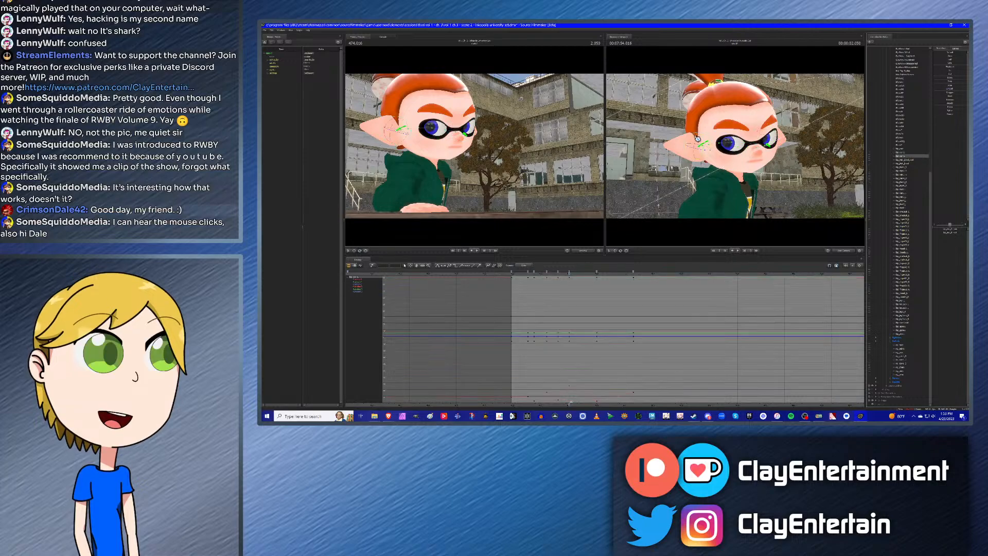
{"action": "left_click", "coordinate": [899, 152]}
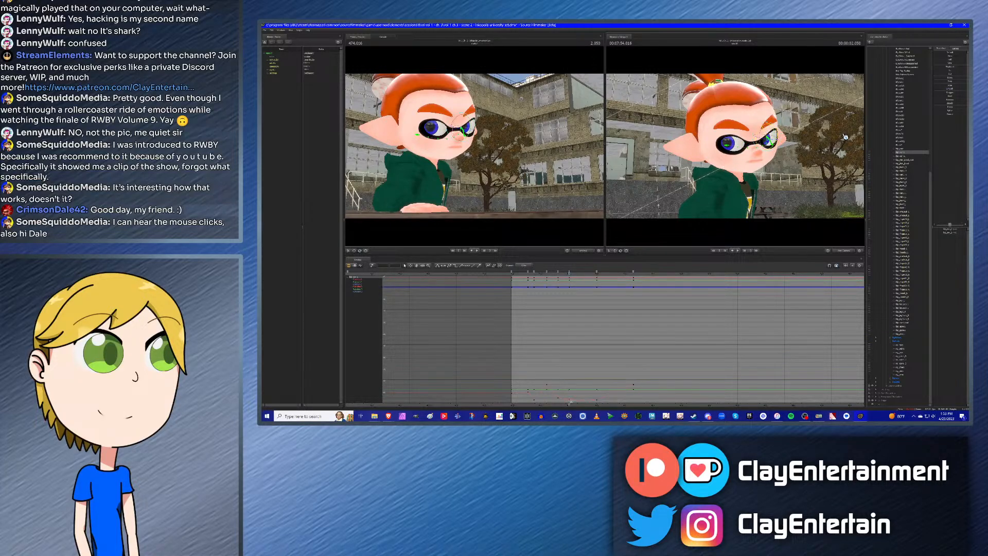
{"action": "left_click", "coordinate": [907, 158]}
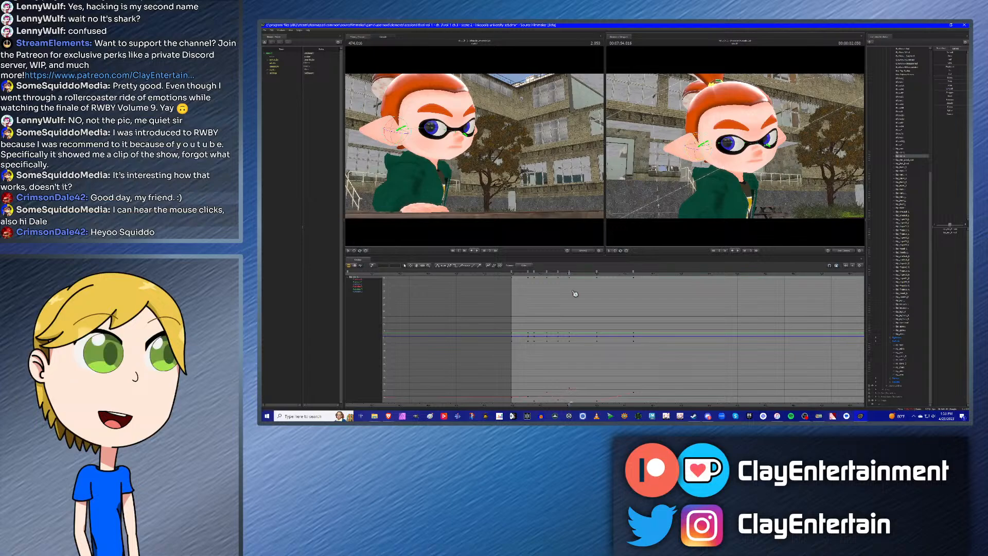
Step: Play back the head turn and adjust each eye individually at the 3.033 s key
{"action": "left_click", "coordinate": [539, 273]}
{"action": "key", "text": "space"}
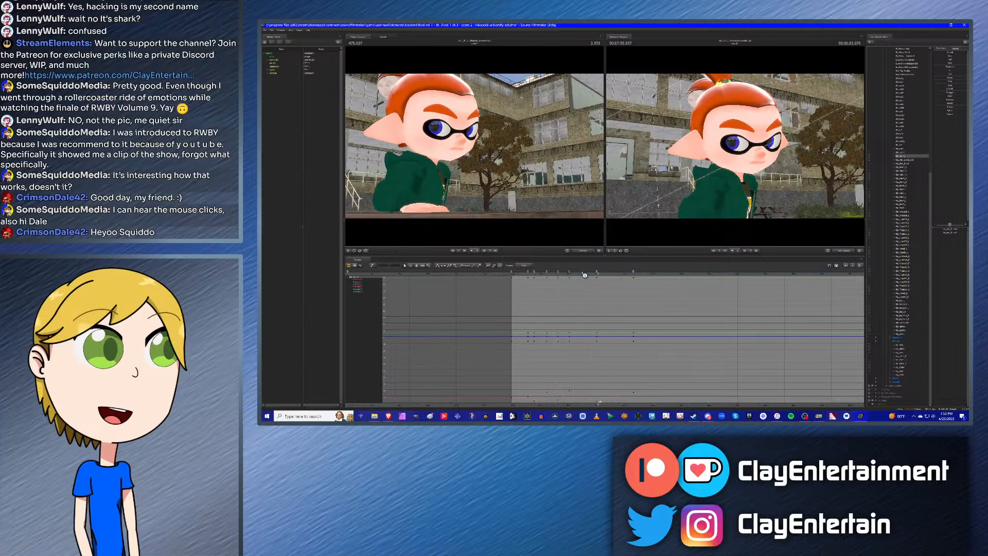
{"action": "key", "text": "space"}
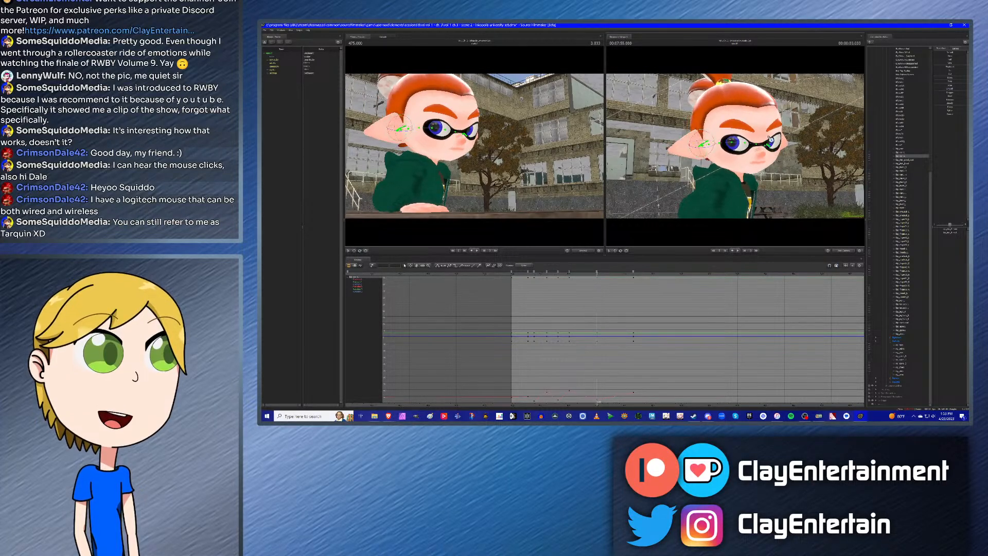
{"action": "left_click", "coordinate": [907, 152]}
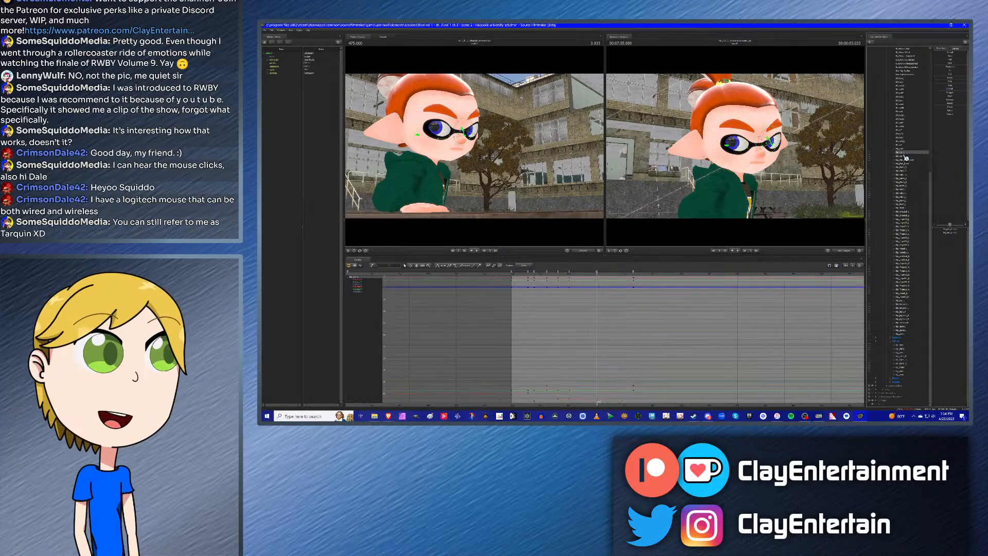
Step: With both eyes selected, copy their keys at 0.8 s and paste them over the keys at 3.033 s
{"action": "left_click", "coordinate": [906, 157]}
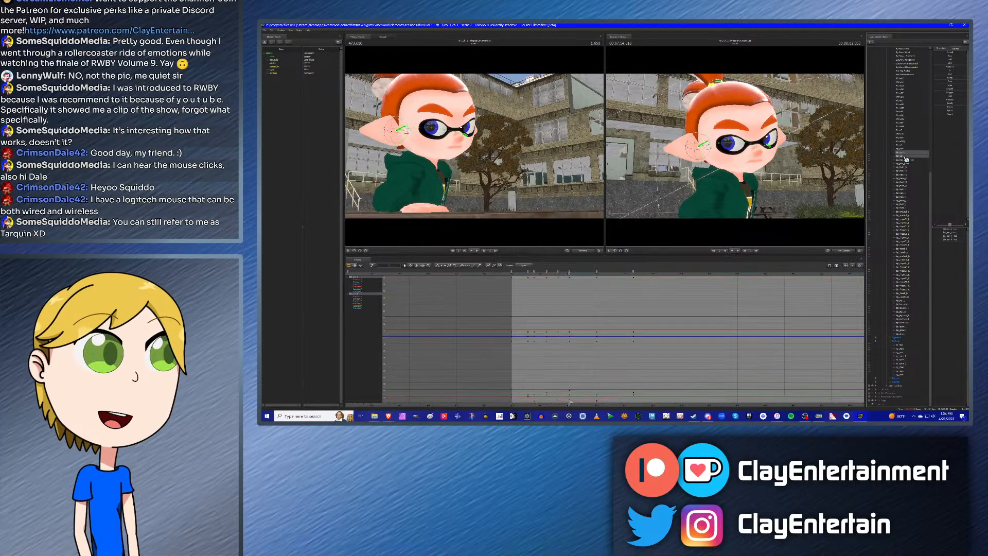
{"action": "left_click", "coordinate": [541, 276]}
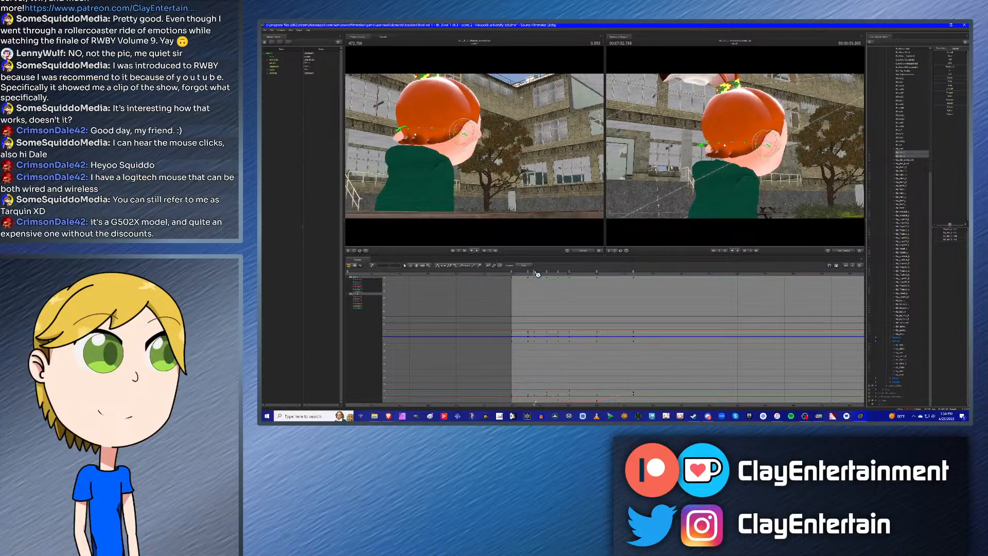
{"action": "right_click", "coordinate": [536, 272]}
{"action": "left_click", "coordinate": [545, 290]}
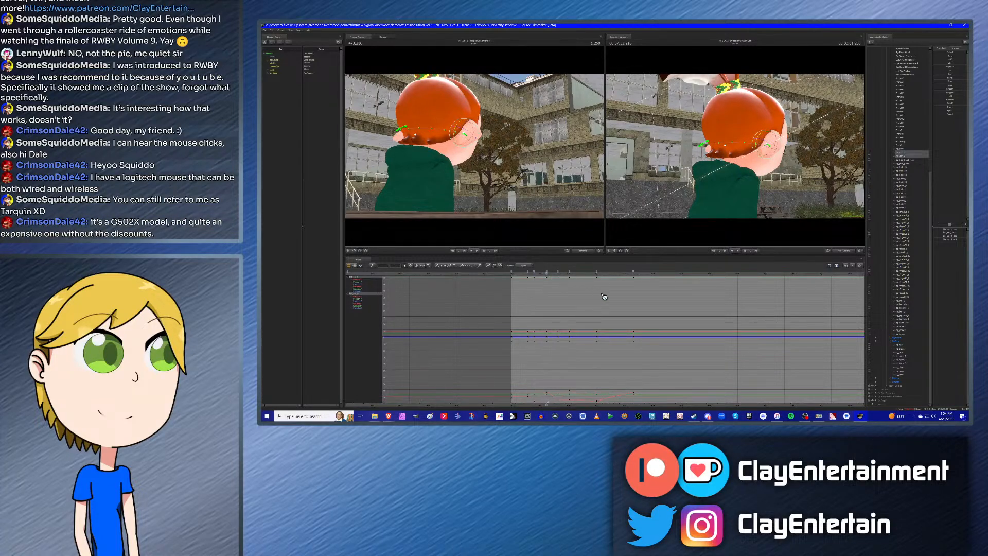
{"action": "key", "text": "Down"}
{"action": "key", "text": "Down"}
{"action": "key", "text": "Down"}
{"action": "left_click", "coordinate": [597, 273]}
{"action": "right_click", "coordinate": [597, 272]}
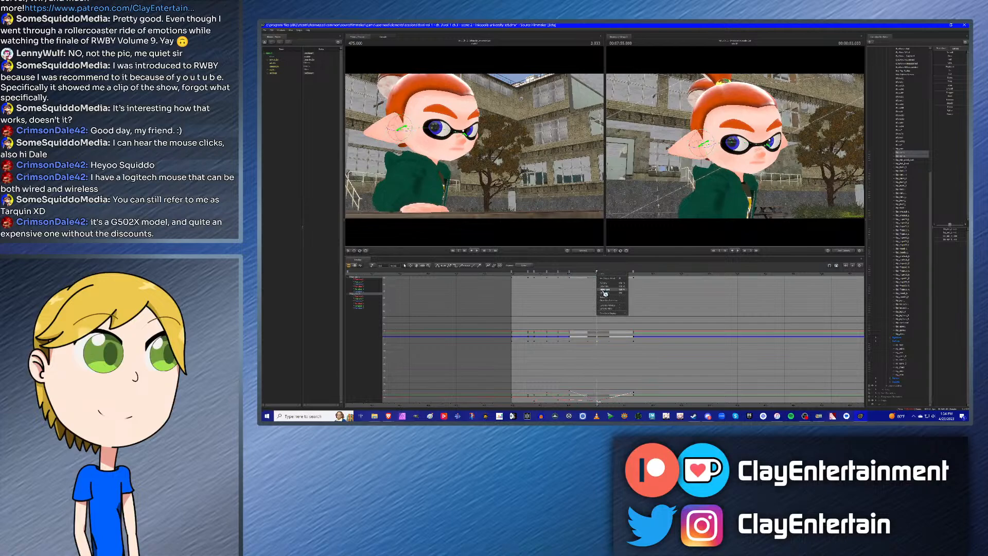
{"action": "left_click", "coordinate": [604, 291]}
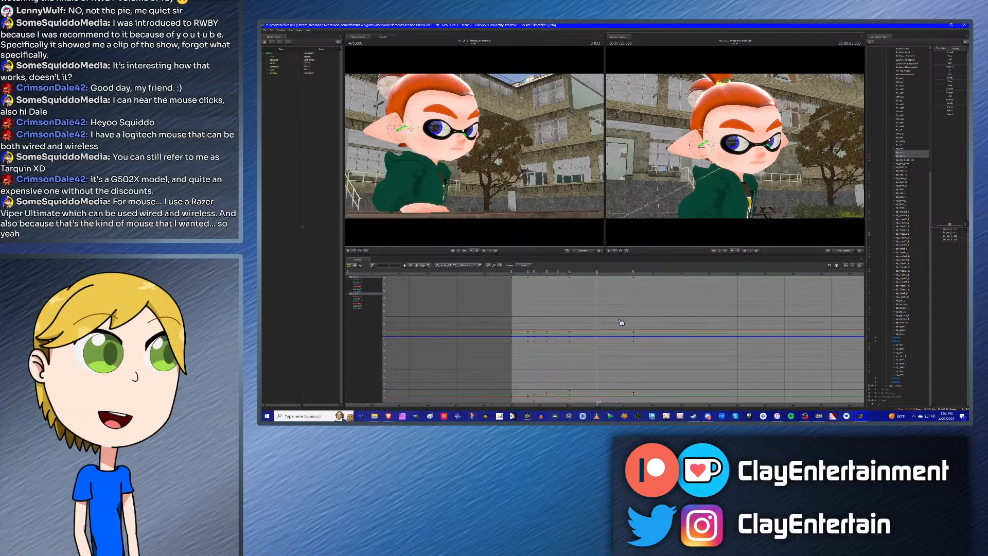
Step: Reselect every eye key along the shot in the graph and update their tangents together
{"action": "scroll", "coordinate": [571, 321], "scroll_direction": "down", "scroll_amount": 1}
{"action": "left_click_drag", "start_coordinate": [505, 283], "coordinate": [726, 400]}
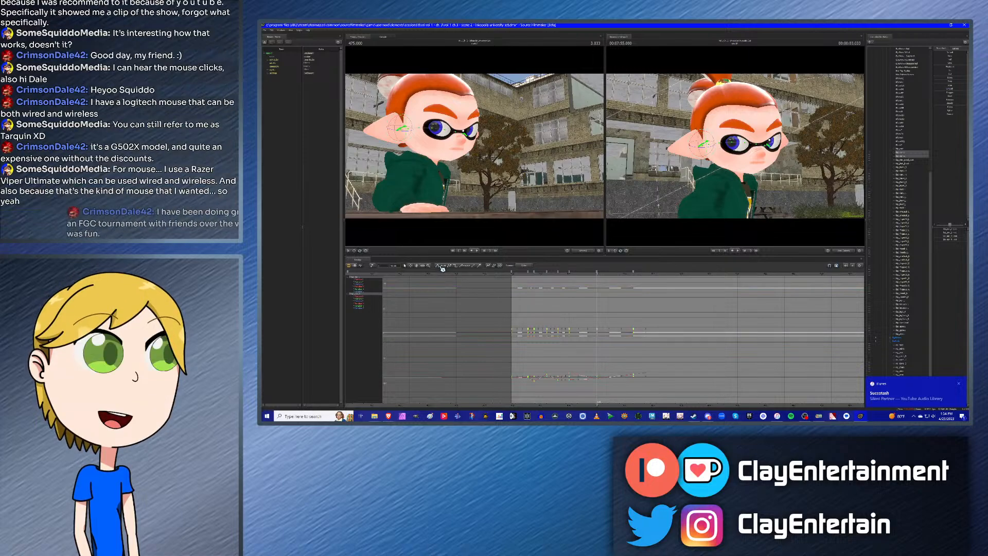
{"action": "left_click", "coordinate": [651, 307]}
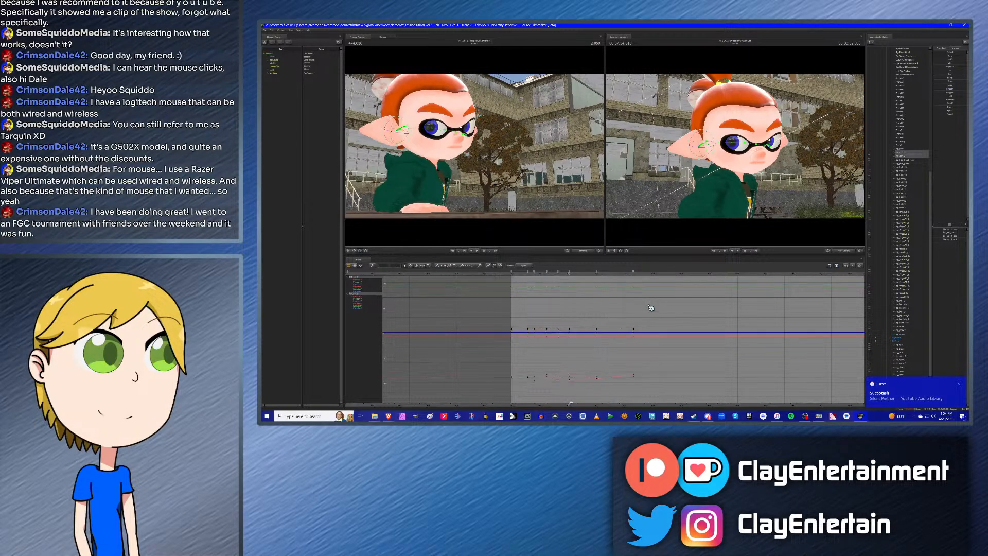
Step: Switch to the browser, examine the photo of the Logitech M170 mouse up close and close its tab
{"action": "key", "text": "Down"}
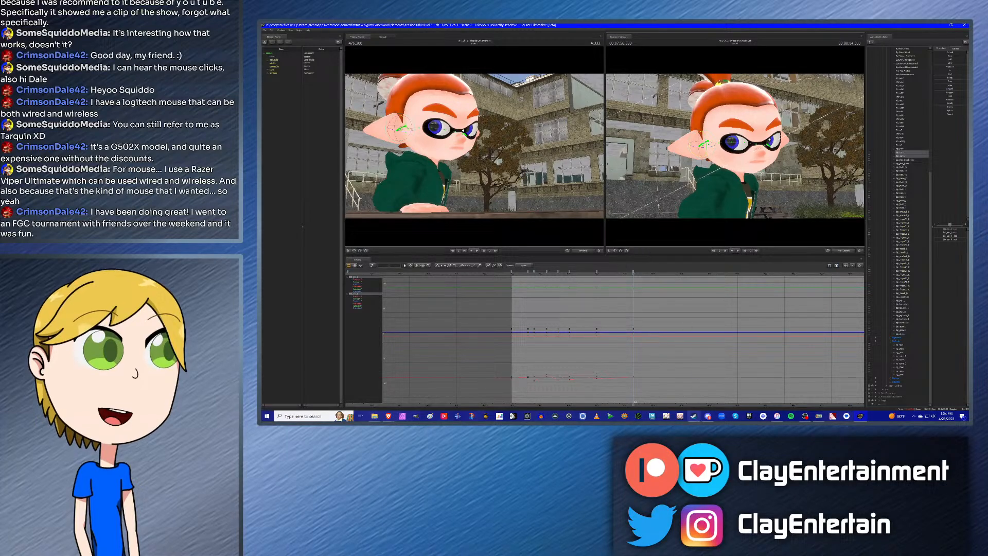
{"action": "left_click", "coordinate": [708, 416]}
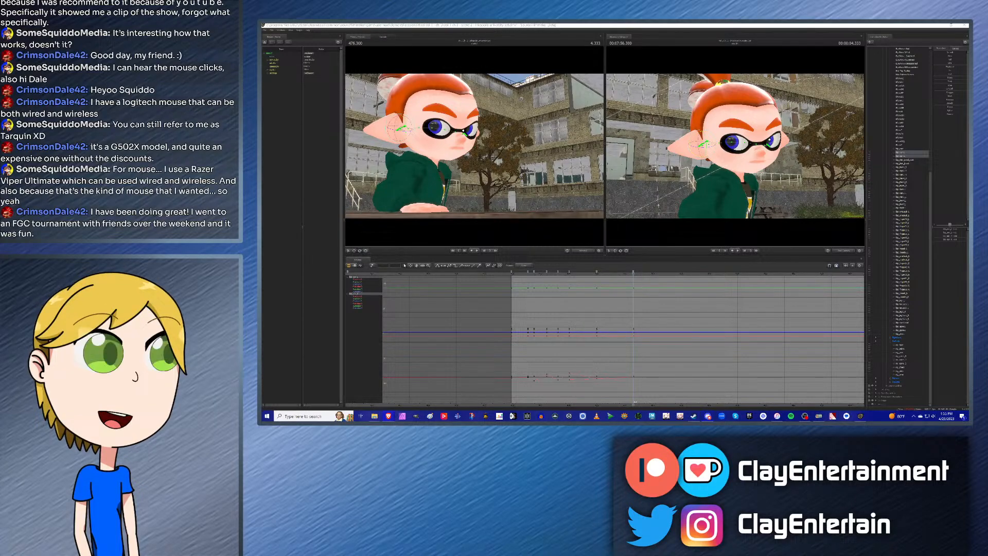
{"action": "key", "text": "alt+Tab"}
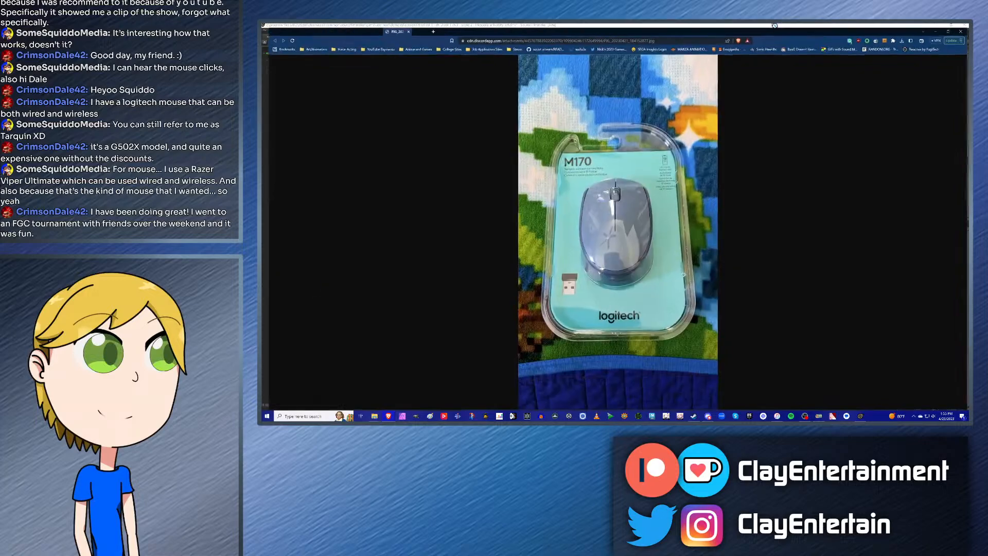
{"action": "left_click", "coordinate": [618, 228]}
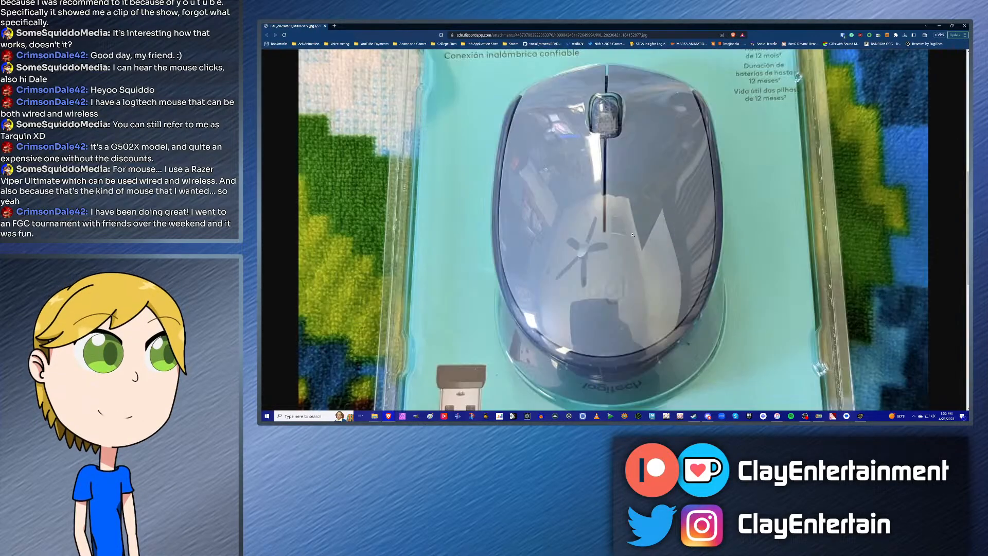
{"action": "scroll", "coordinate": [643, 232], "scroll_direction": "up", "scroll_amount": 1}
{"action": "scroll", "coordinate": [644, 232], "scroll_direction": "down", "scroll_amount": 1}
{"action": "scroll", "coordinate": [652, 220], "scroll_direction": "down", "scroll_amount": 1, "text": "ctrl"}
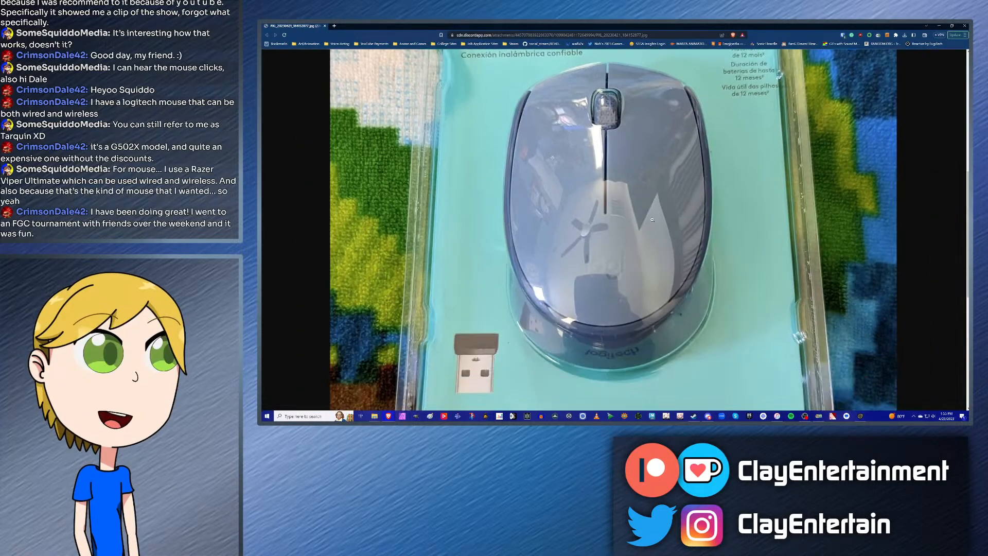
{"action": "scroll", "coordinate": [653, 219], "scroll_direction": "up", "scroll_amount": 1, "text": "ctrl"}
{"action": "left_click", "coordinate": [653, 220]}
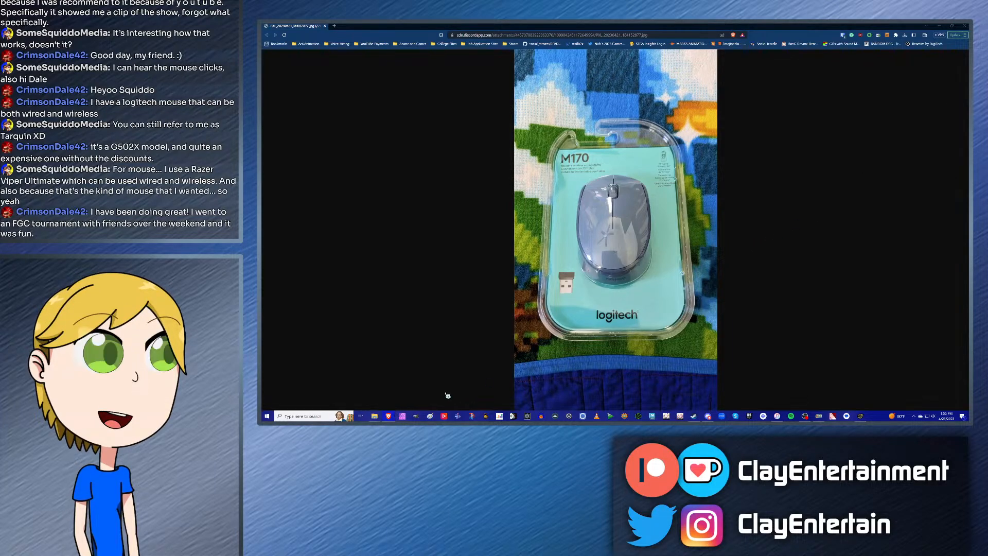
{"action": "mouse_move", "coordinate": [394, 410]}
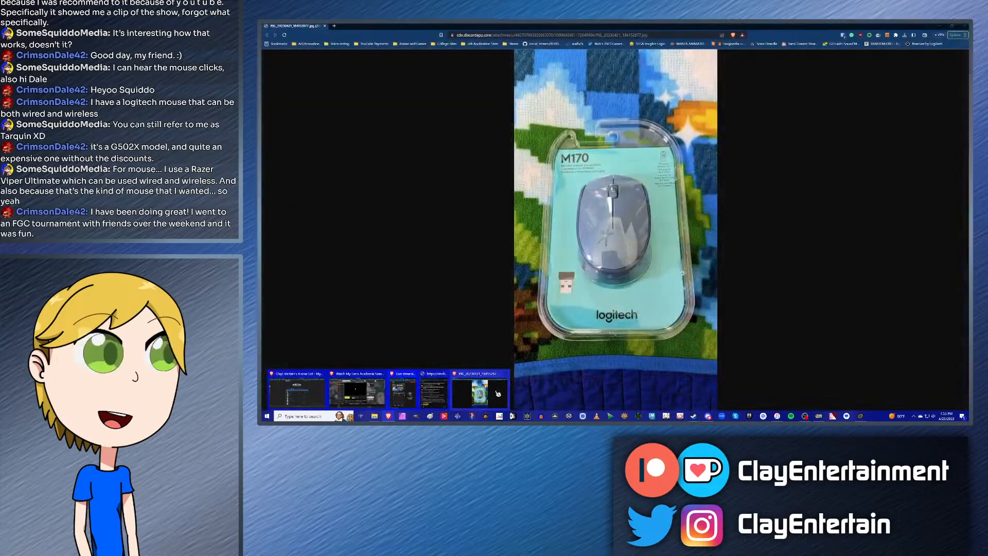
{"action": "left_click", "coordinate": [495, 393]}
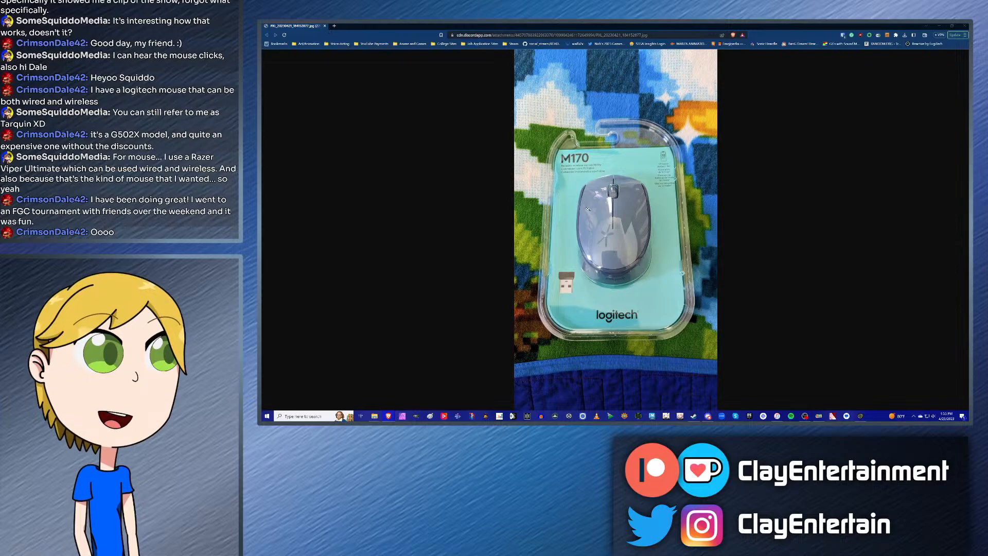
{"action": "left_click", "coordinate": [325, 25]}
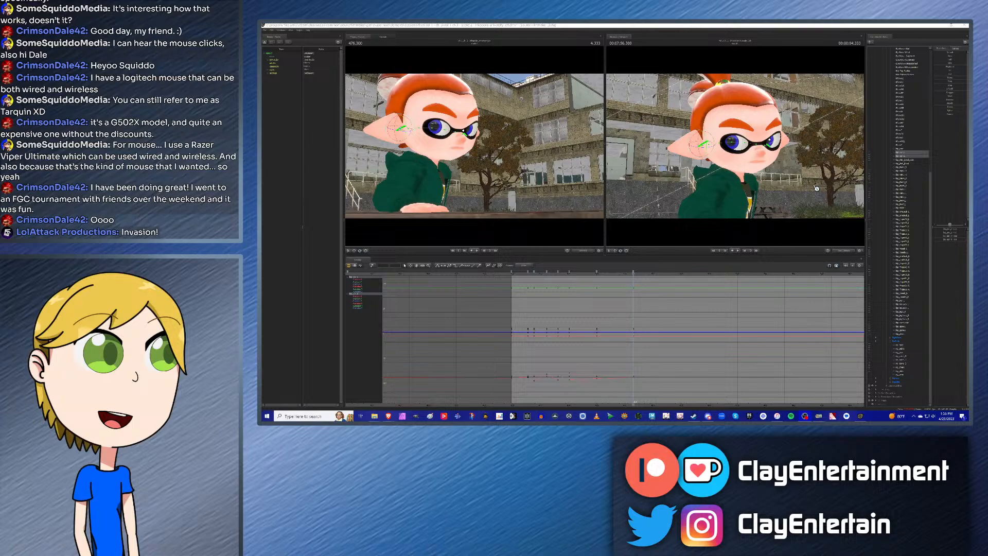
Step: Switch back to Source Filmmaker and play back the eye animation from near the start of the shot
{"action": "left_click", "coordinate": [687, 26]}
{"action": "scroll", "coordinate": [651, 305], "scroll_direction": "up", "scroll_amount": 3}
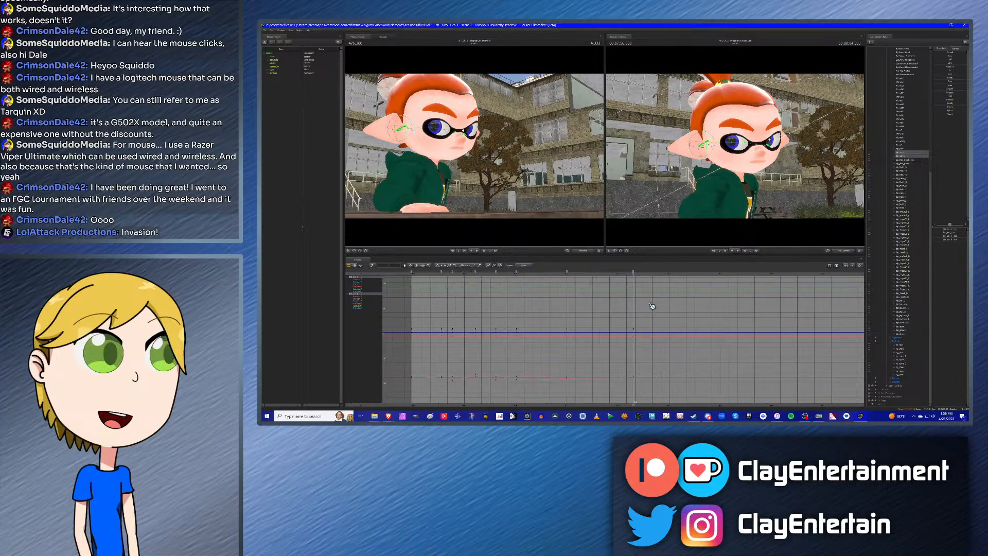
{"action": "scroll", "coordinate": [636, 309], "scroll_direction": "up", "scroll_amount": 3}
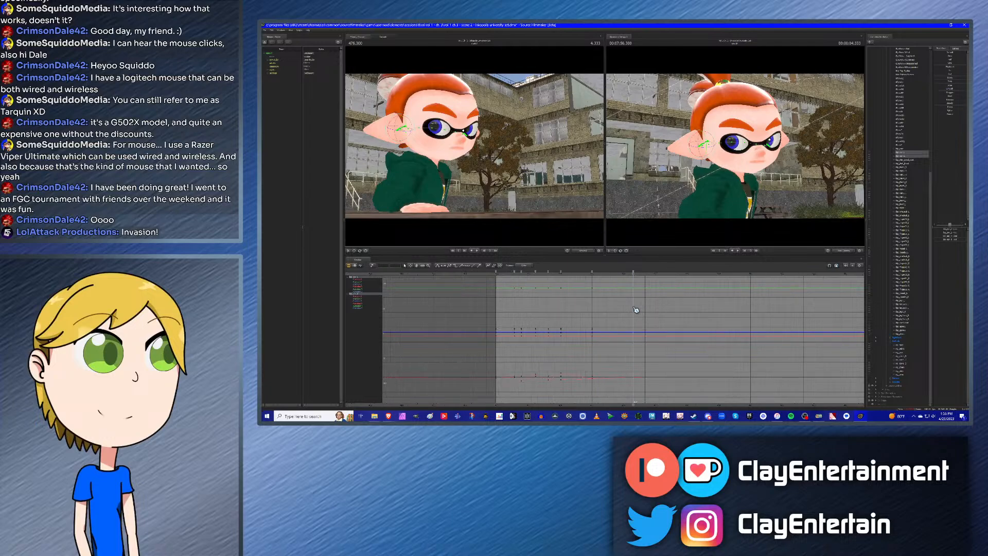
{"action": "scroll", "coordinate": [602, 308], "scroll_direction": "up", "scroll_amount": 1}
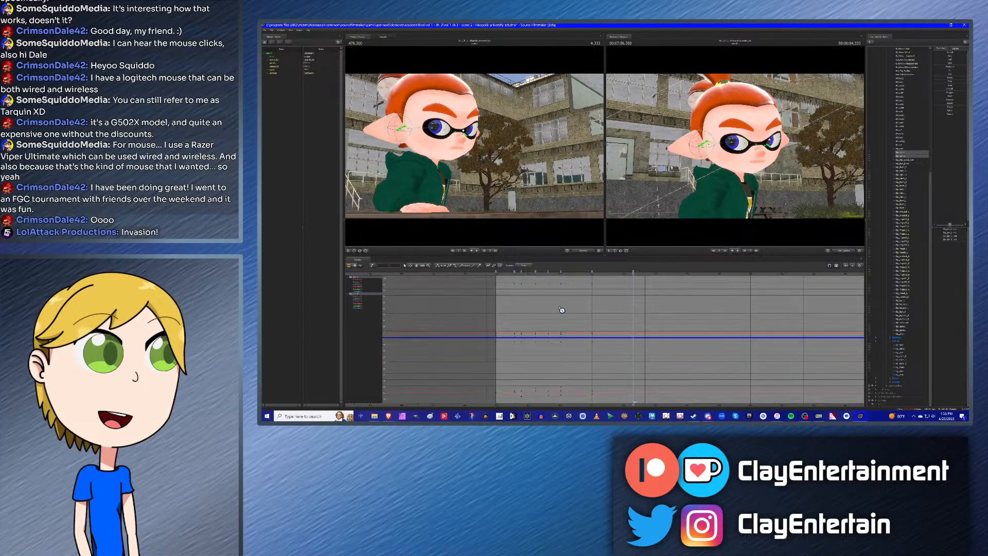
{"action": "middle_click_drag", "start_coordinate": [552, 294], "coordinate": [597, 290]}
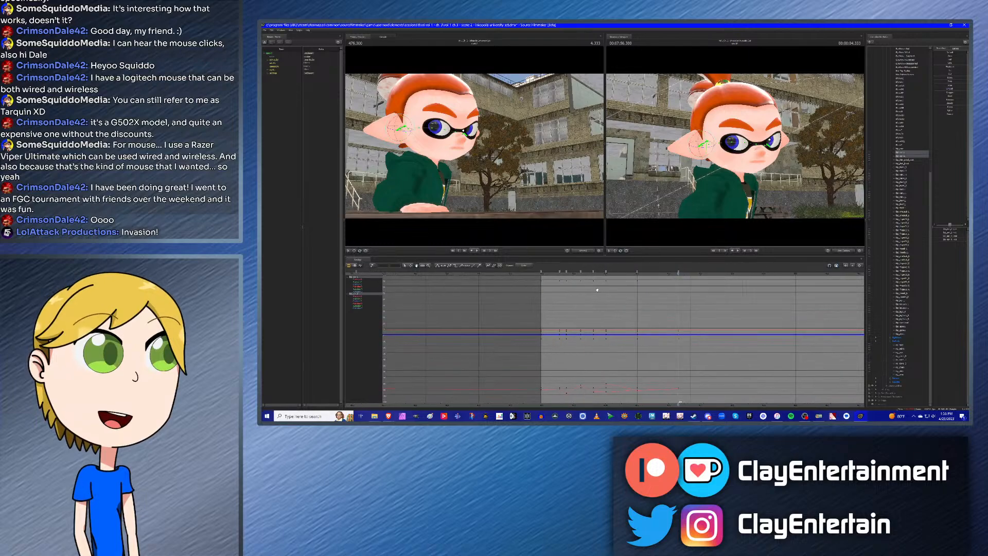
{"action": "left_click", "coordinate": [557, 274]}
{"action": "key", "text": "space"}
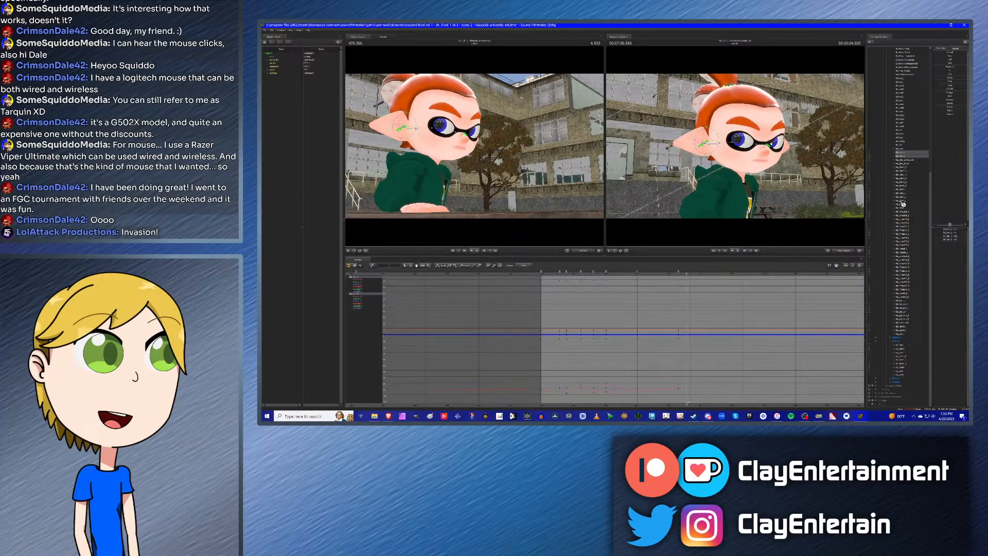
Step: Go to the body key at about 4.58 s and rotate both eyes together to adjust the gaze there
{"action": "left_click", "coordinate": [906, 357]}
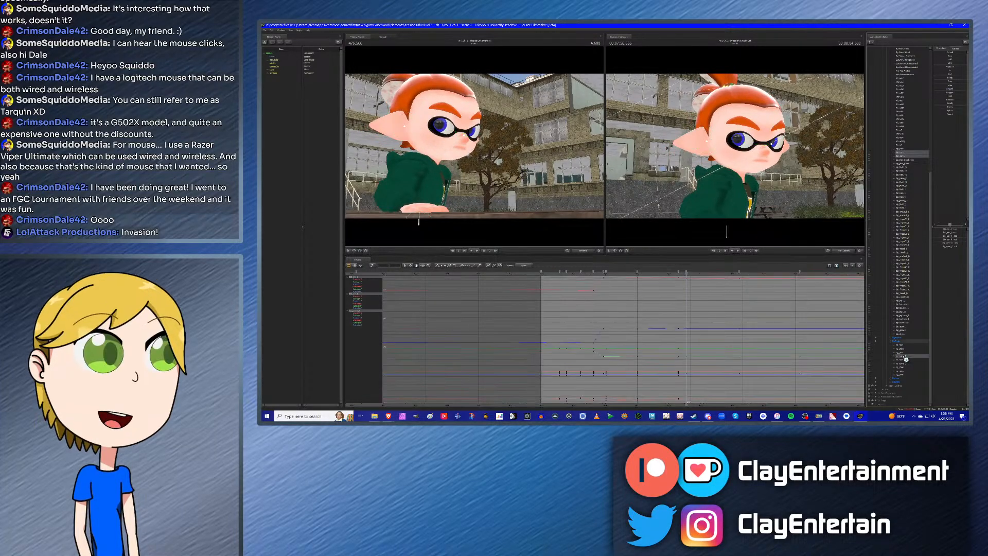
{"action": "key", "text": "Left"}
{"action": "left_click", "coordinate": [904, 357], "text": "ctrl"}
{"action": "left_click_drag", "start_coordinate": [788, 197], "coordinate": [744, 150]}
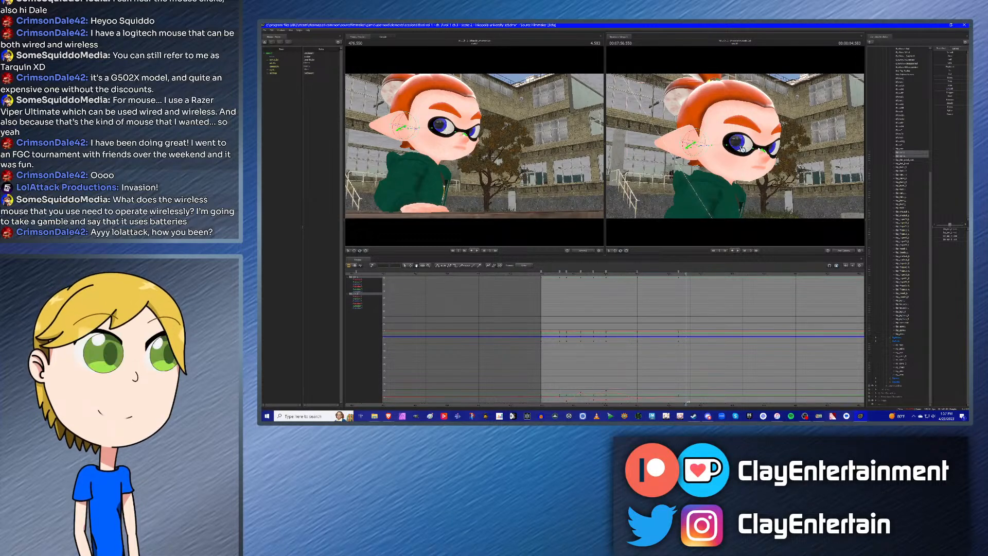
{"action": "left_click_drag", "start_coordinate": [744, 152], "coordinate": [737, 148]}
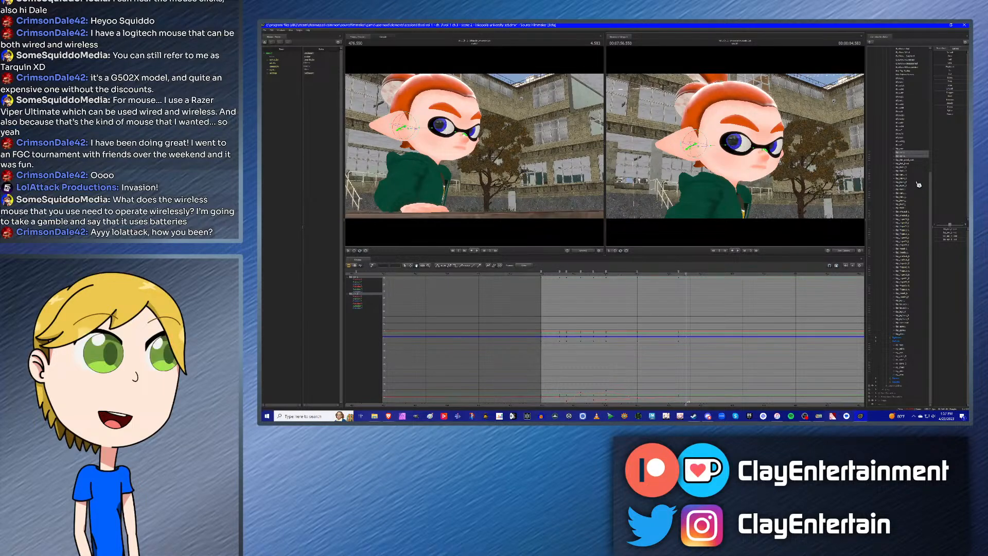
Step: Fine-tune the rotation of each eye separately at the 4.58 s key, checking the gaze from several angles
{"action": "left_click", "coordinate": [904, 153]}
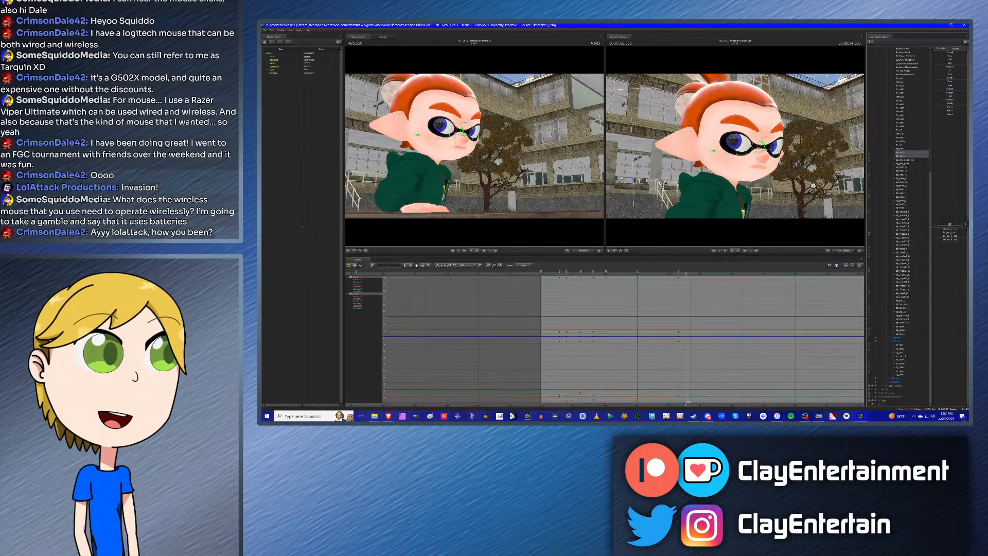
{"action": "left_click_drag", "start_coordinate": [758, 220], "coordinate": [692, 220], "text": "alt"}
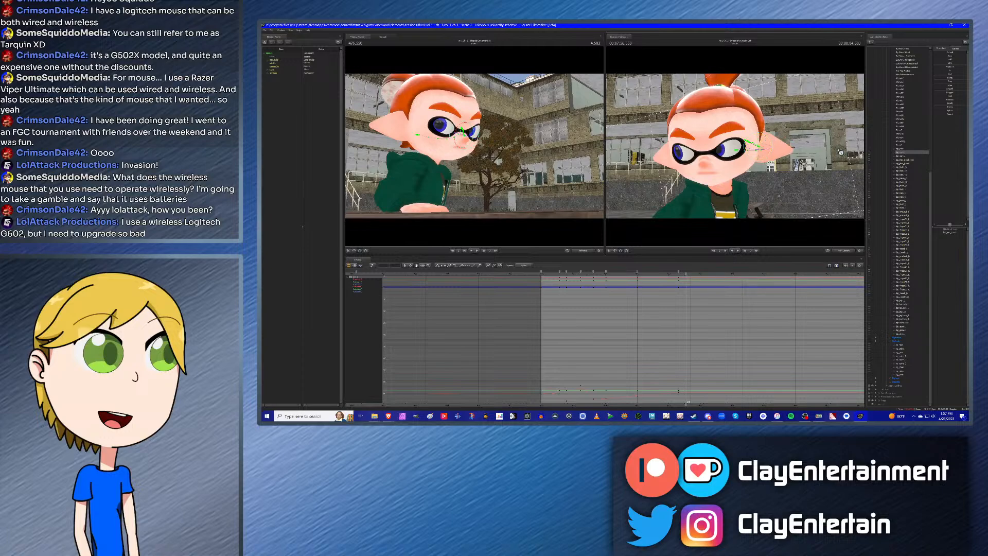
{"action": "left_click", "coordinate": [901, 156]}
{"action": "left_click_drag", "start_coordinate": [705, 147], "coordinate": [736, 147], "text": "alt"}
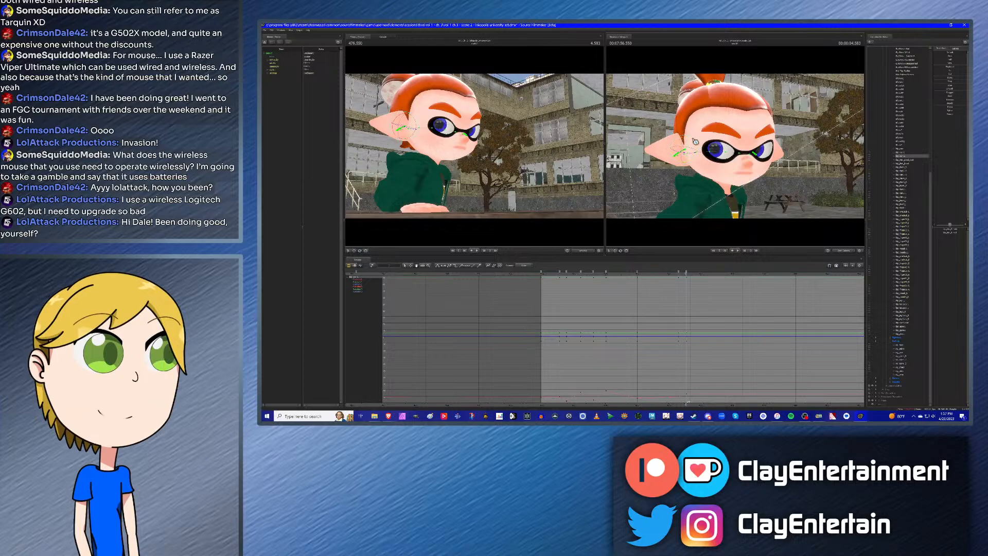
{"action": "left_click", "coordinate": [906, 154]}
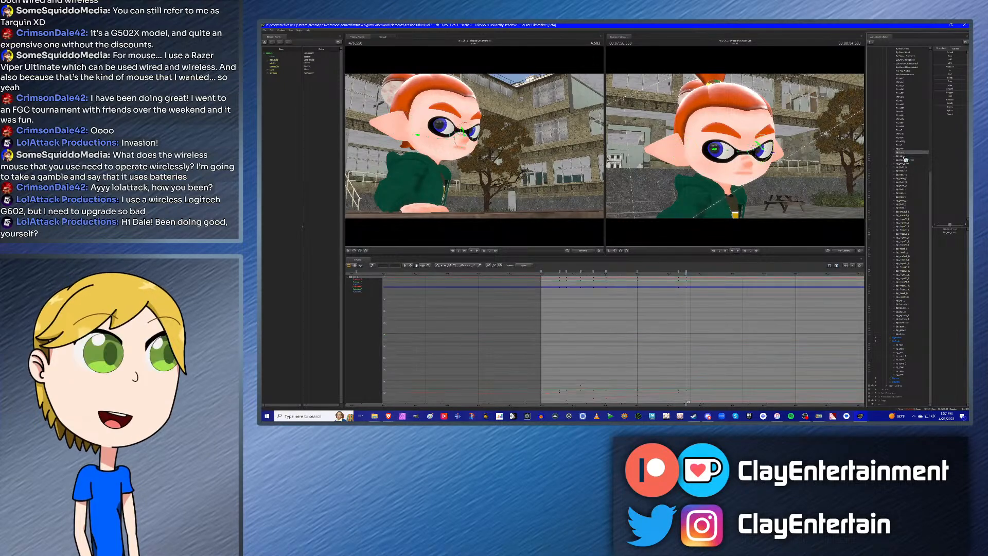
Step: Find the next body key at 6.25 s and paste both eyes' keys from 3.033 s there
{"action": "left_click", "coordinate": [906, 369]}
{"action": "key", "text": "Down"}
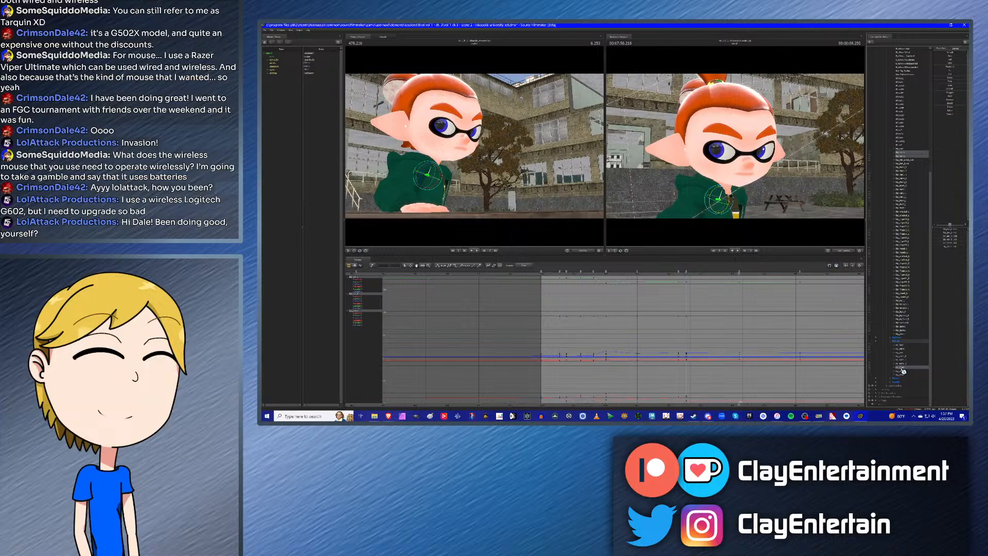
{"action": "left_click", "coordinate": [900, 368], "text": "ctrl"}
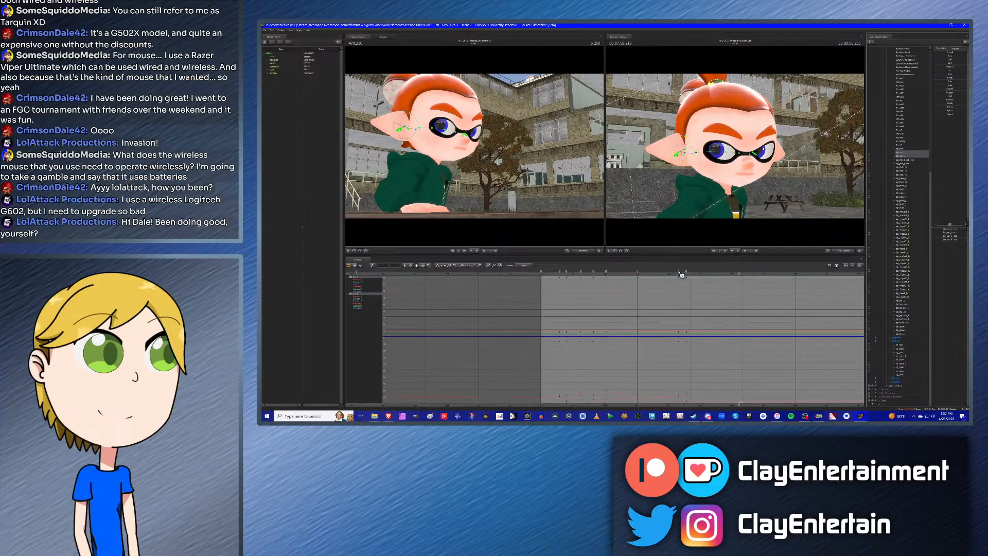
{"action": "left_click_drag", "start_coordinate": [638, 273], "coordinate": [669, 314]}
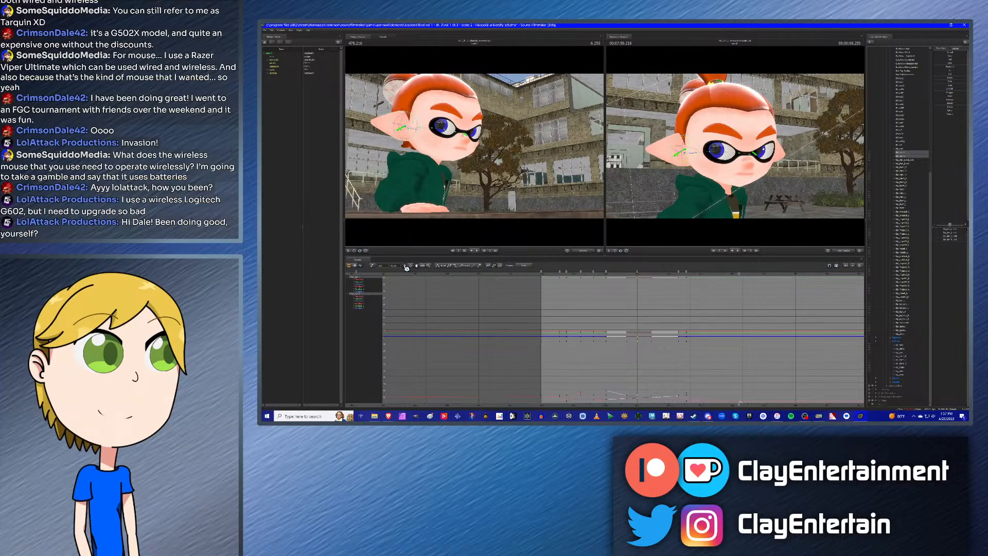
{"action": "left_click", "coordinate": [736, 283]}
Step: Find the following body key at 8.166 s and copy both eyes' keys from 4.333 s to it
{"action": "left_click", "coordinate": [906, 370]}
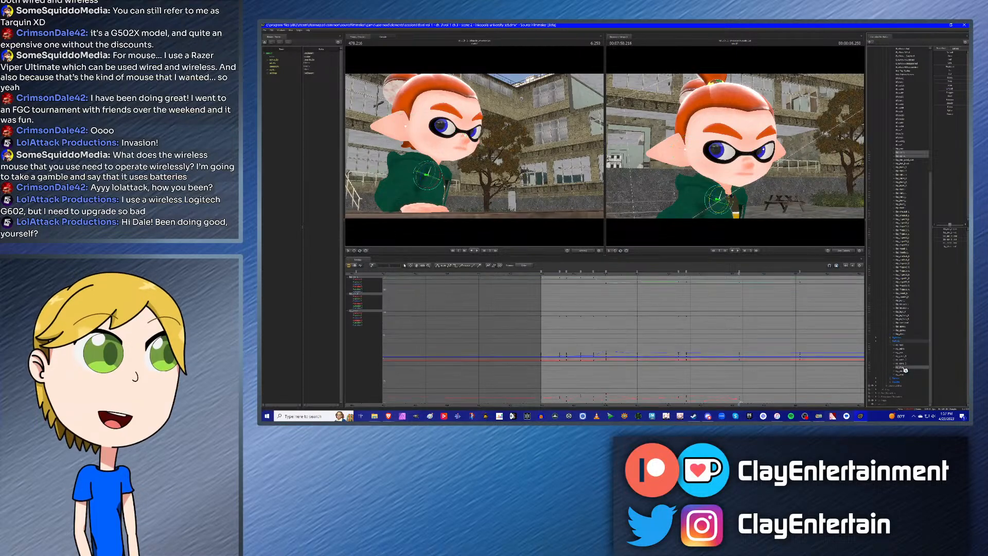
{"action": "left_click", "coordinate": [903, 368], "text": "ctrl"}
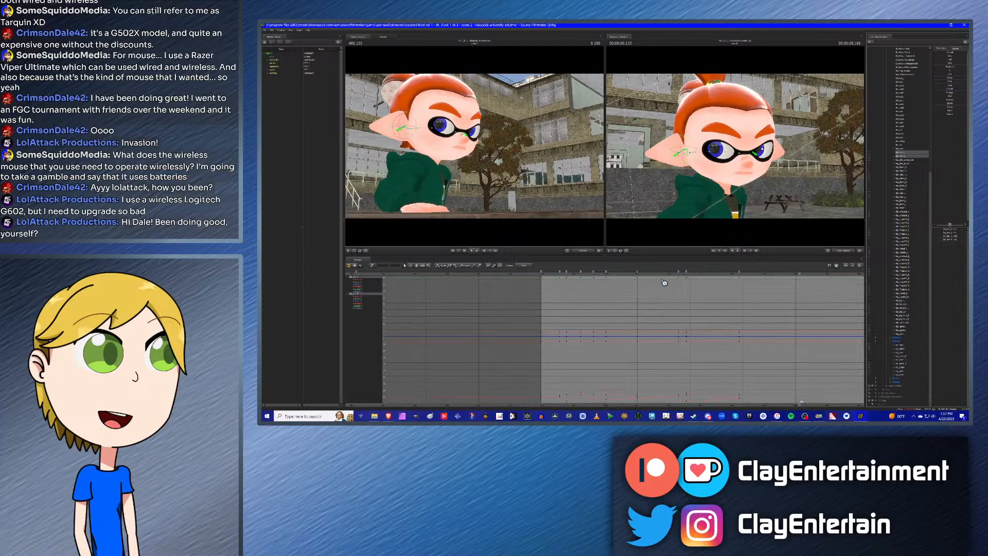
{"action": "right_click", "coordinate": [678, 271]}
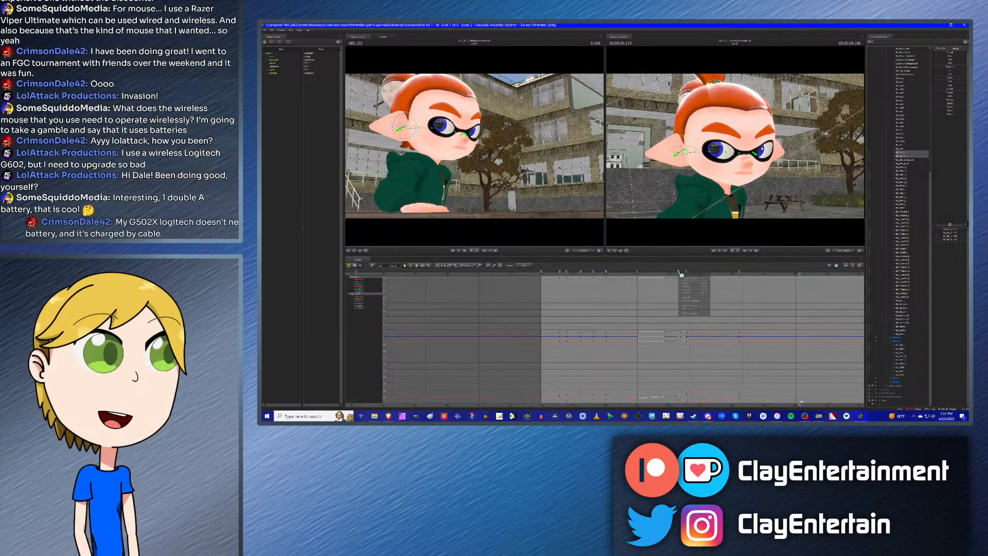
{"action": "left_click", "coordinate": [684, 286]}
{"action": "left_click", "coordinate": [661, 298]}
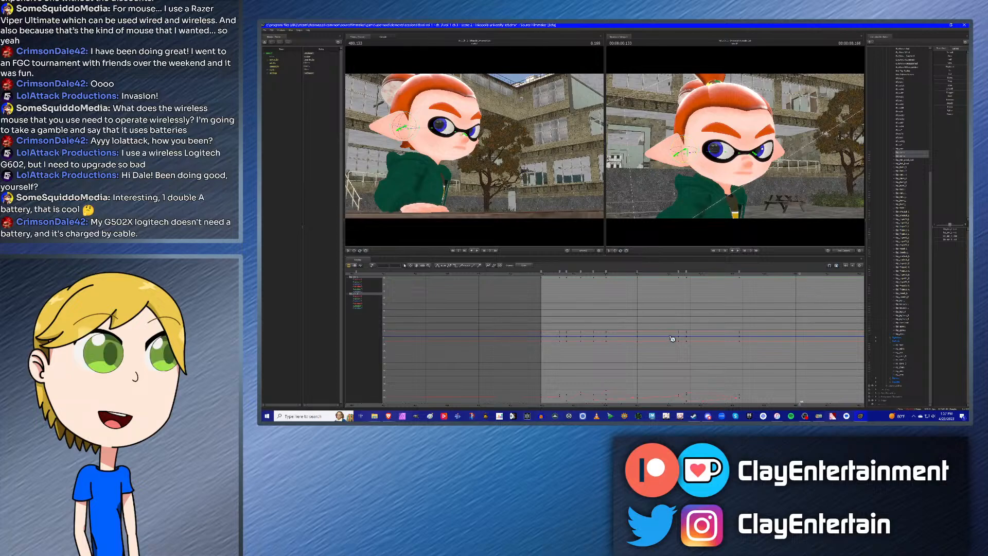
{"action": "key", "text": "m"}
Step: Select all of both eyes' keys from the shot's start through 8.166 s and update their tangents together
{"action": "scroll", "coordinate": [658, 306], "scroll_direction": "down", "scroll_amount": 1}
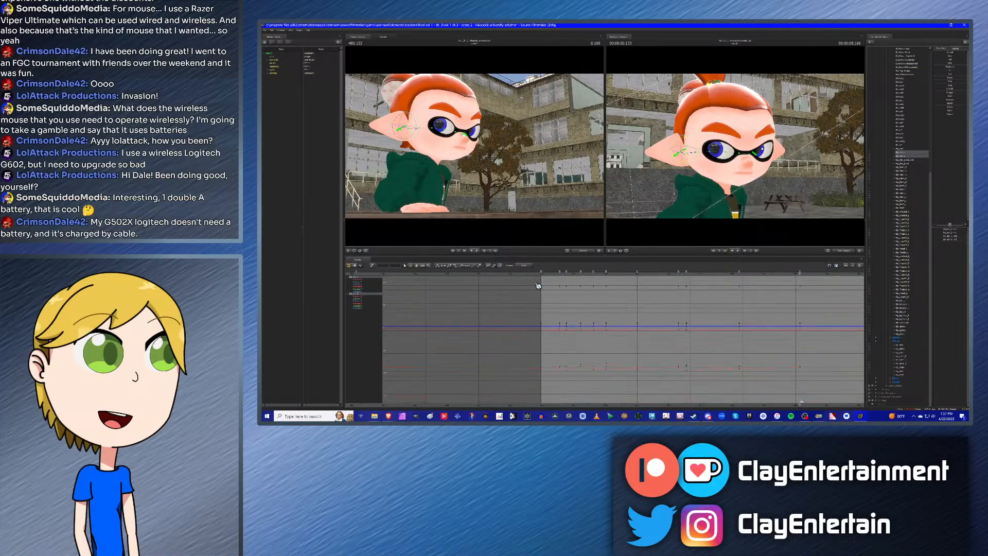
{"action": "left_click_drag", "start_coordinate": [537, 283], "coordinate": [804, 395]}
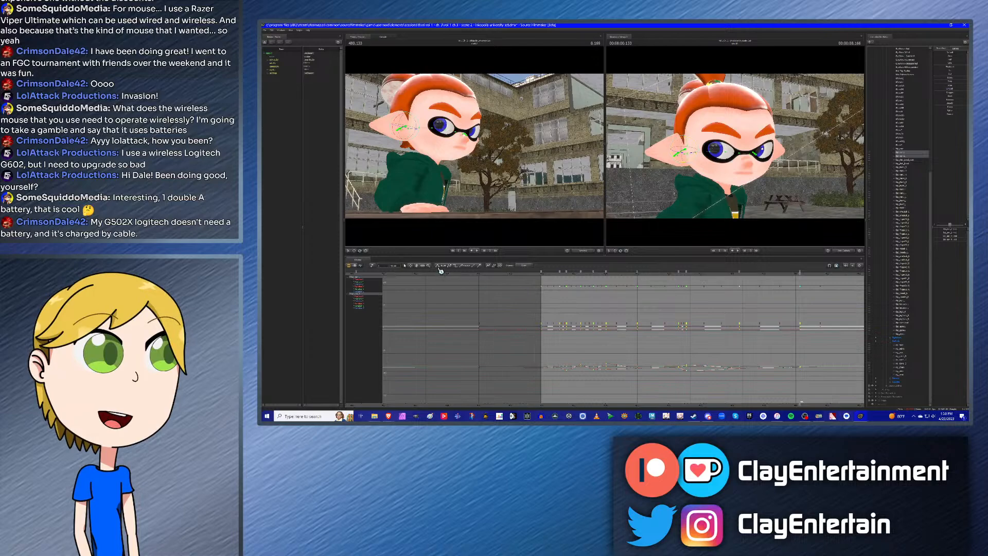
{"action": "left_click", "coordinate": [747, 308]}
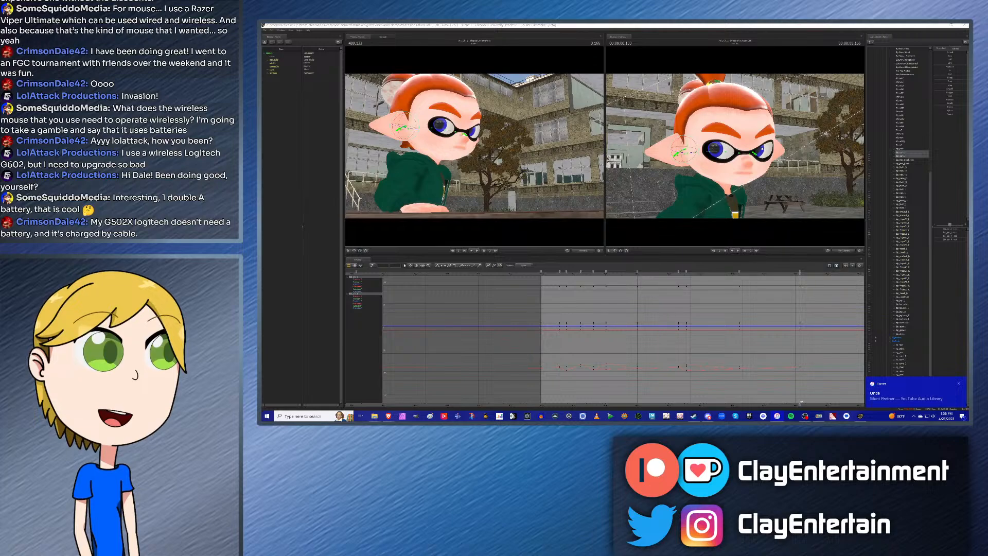
Step: Play back the shot to review the eye movement across the newly keyed poses
{"action": "left_click", "coordinate": [682, 26]}
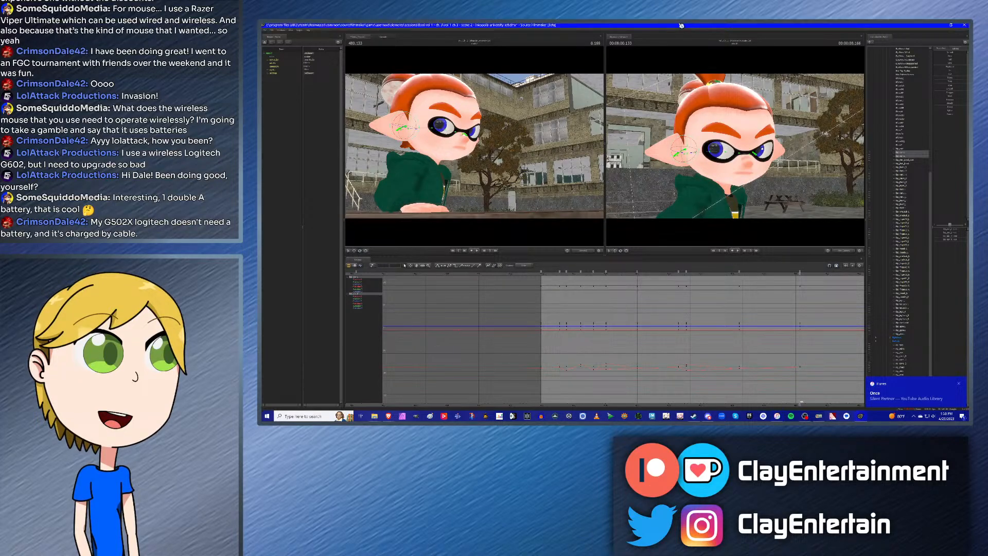
{"action": "left_click", "coordinate": [624, 275]}
{"action": "key", "text": "space"}
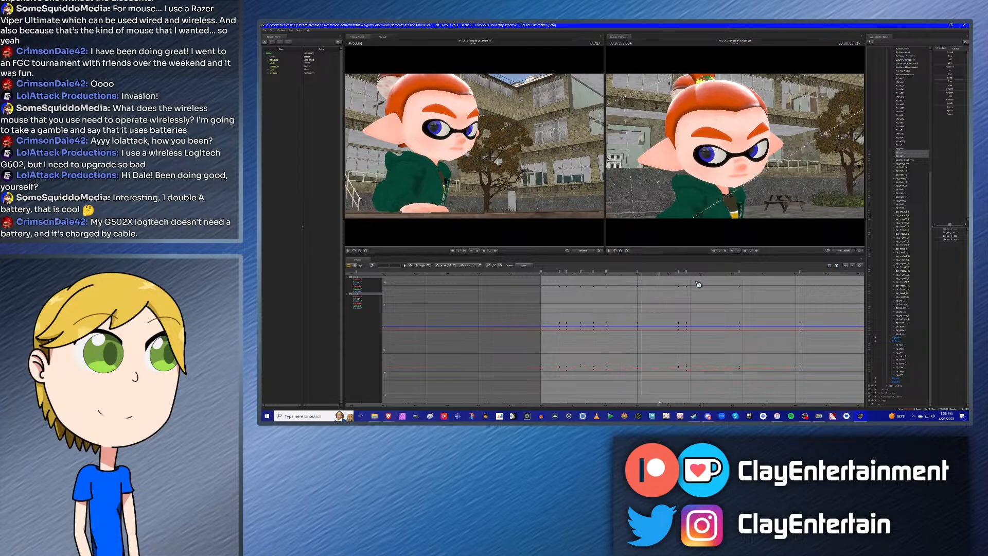
{"action": "left_click", "coordinate": [665, 274]}
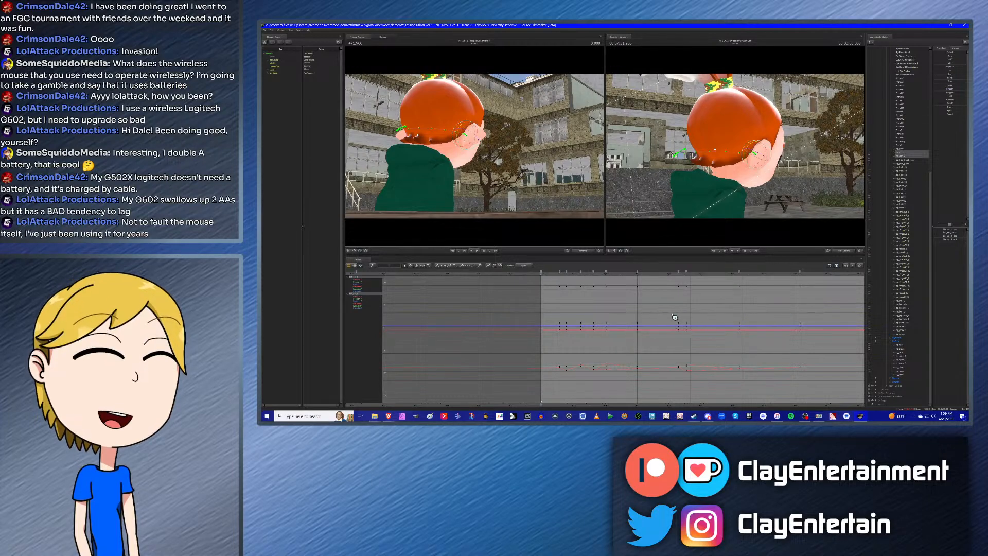
{"action": "scroll", "coordinate": [674, 317], "scroll_direction": "down", "scroll_amount": 2}
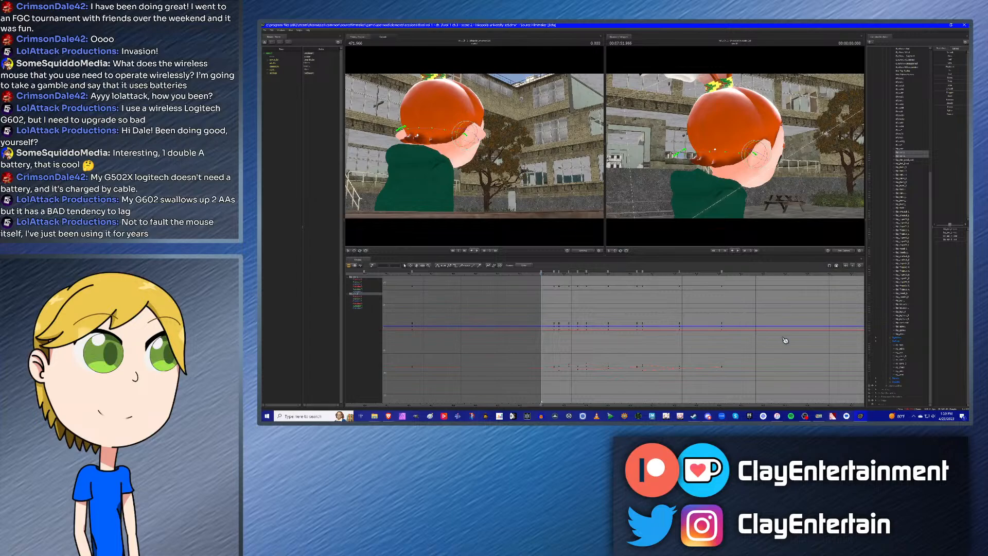
Step: Play back the shot from its start to review the eye movement through and after the head turn
{"action": "scroll", "coordinate": [785, 340], "scroll_direction": "up", "scroll_amount": 1}
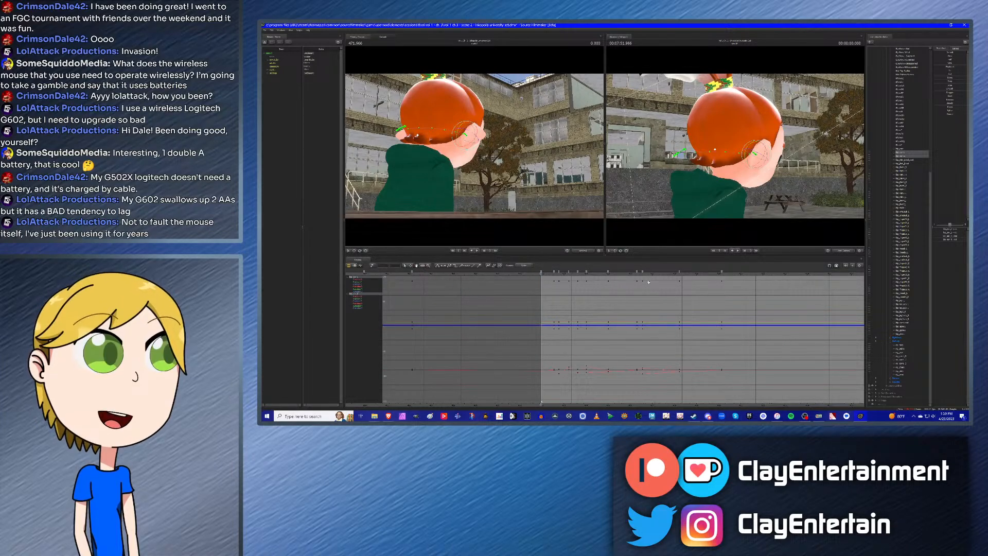
{"action": "middle_click_drag", "start_coordinate": [648, 282], "coordinate": [611, 292]}
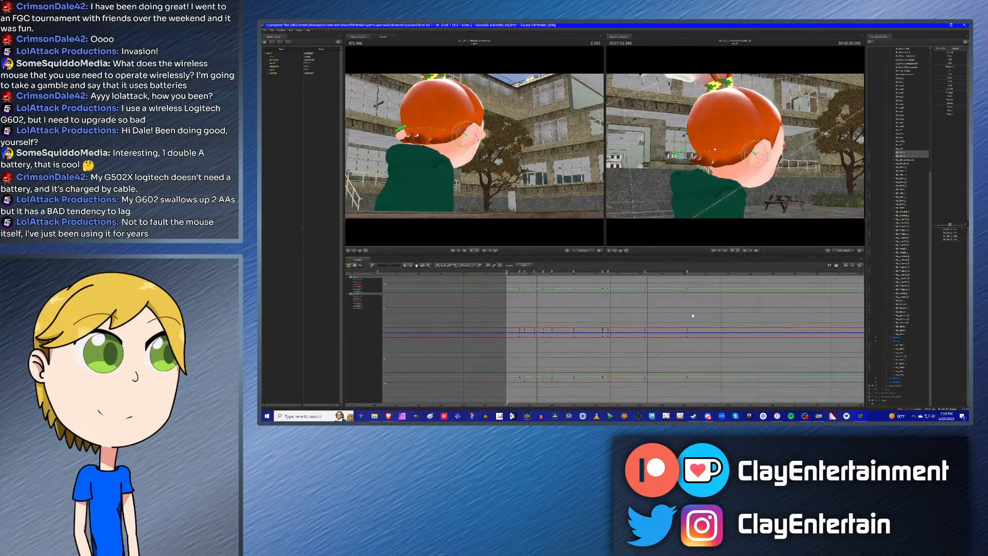
{"action": "scroll", "coordinate": [695, 317], "scroll_direction": "up", "scroll_amount": 1}
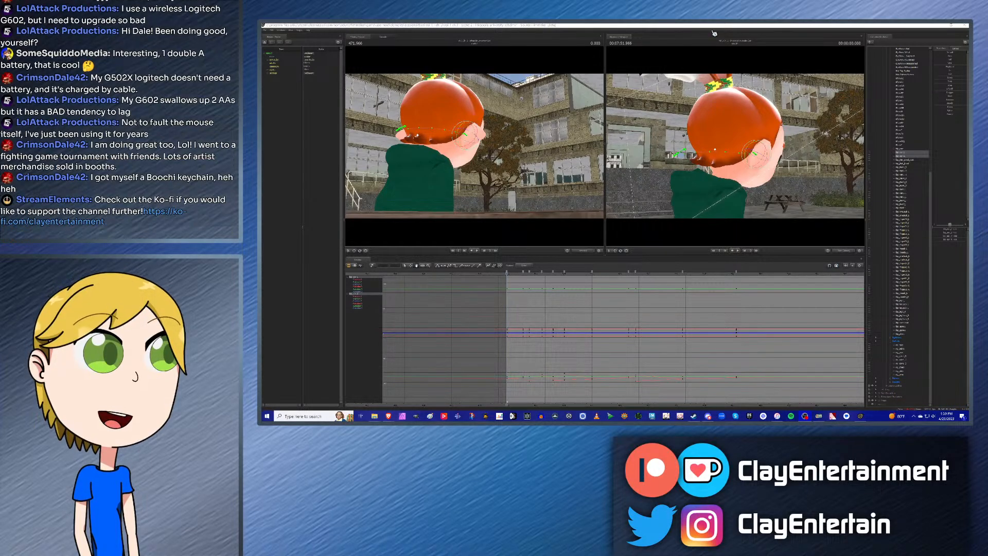
{"action": "left_click", "coordinate": [865, 239]}
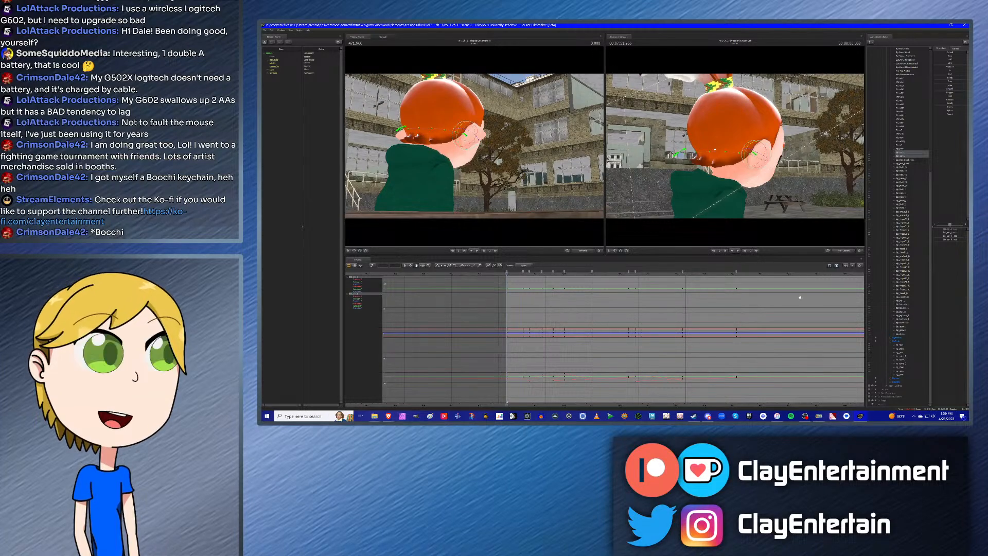
{"action": "key", "text": "space"}
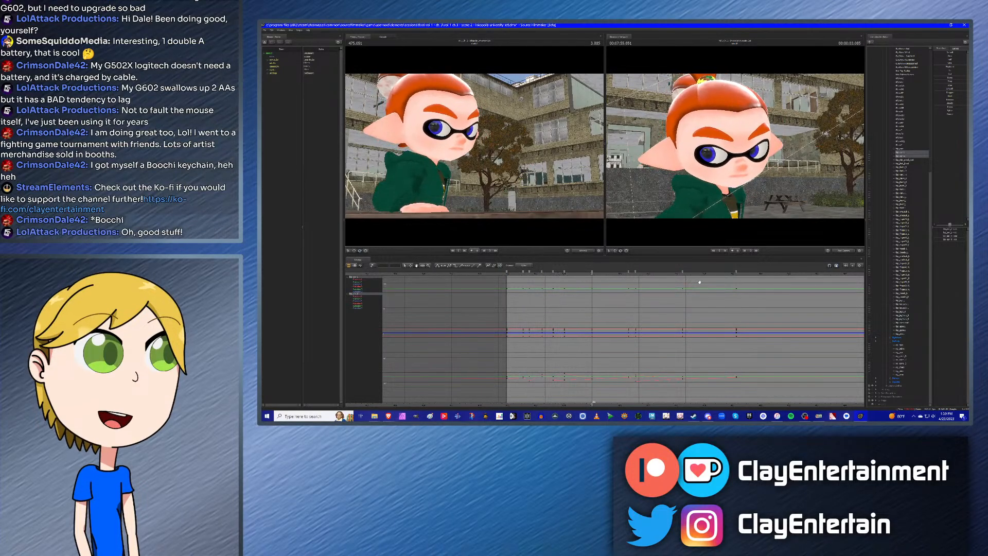
{"action": "key", "text": "space"}
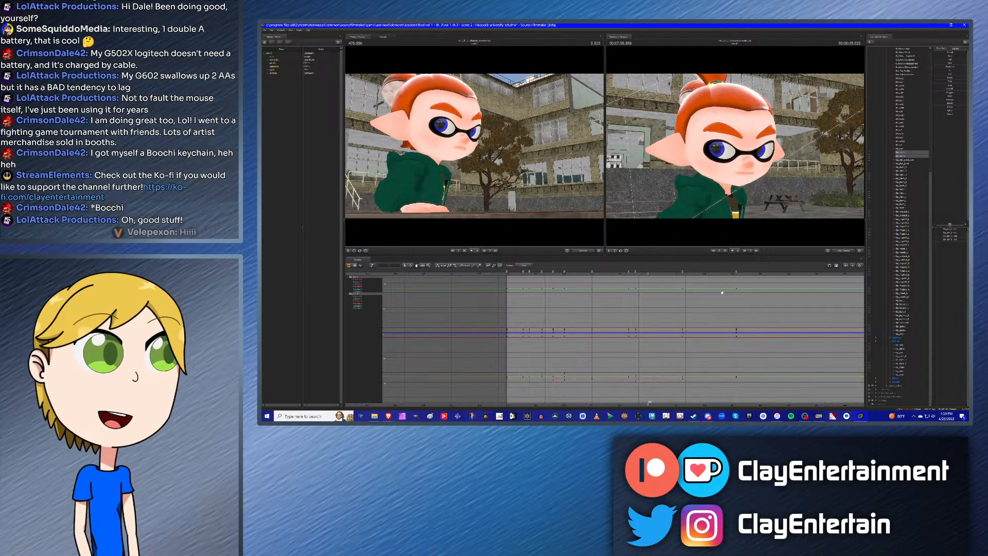
Step: Return to the pose key at 2.05 s, adjust each eye's rotation there, and replay the head turn
{"action": "key", "text": "Up"}
{"action": "key", "text": "Up"}
{"action": "key", "text": "Up"}
{"action": "key", "text": "Up"}
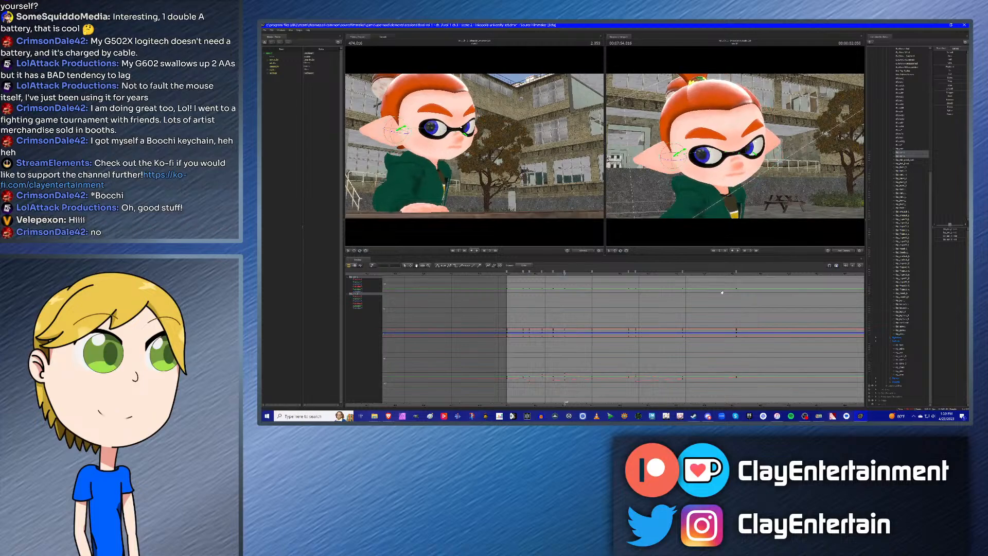
{"action": "key", "text": "Down"}
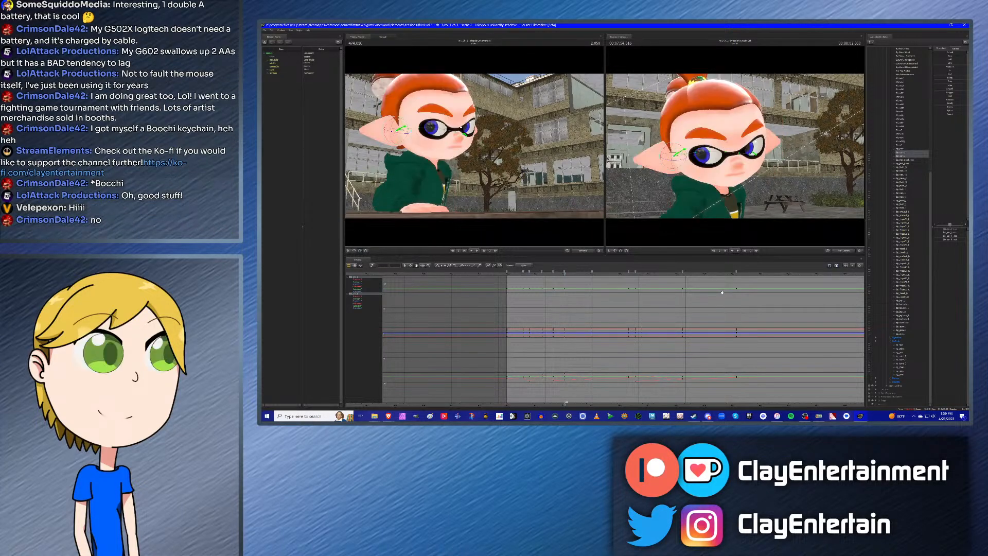
{"action": "left_click", "coordinate": [905, 155]}
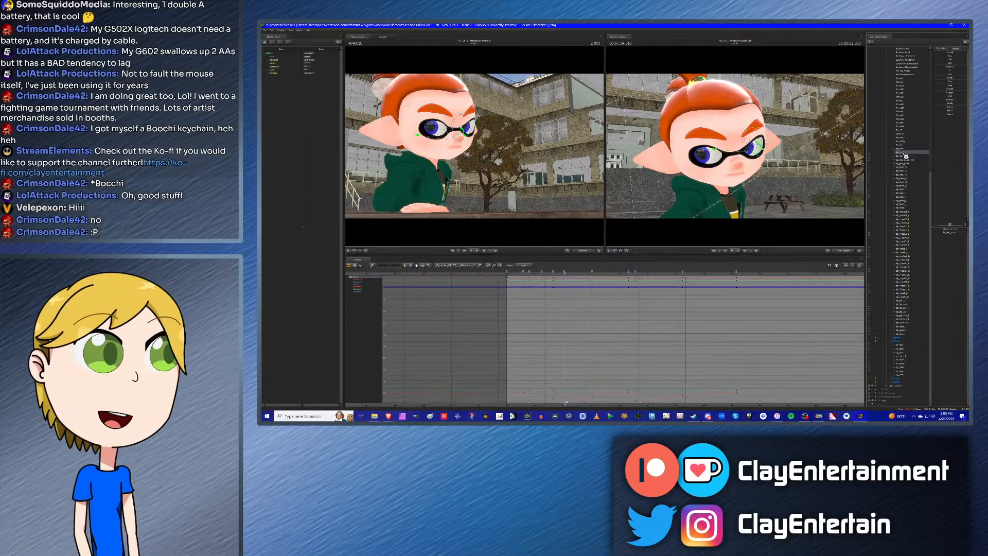
{"action": "left_click", "coordinate": [906, 160]}
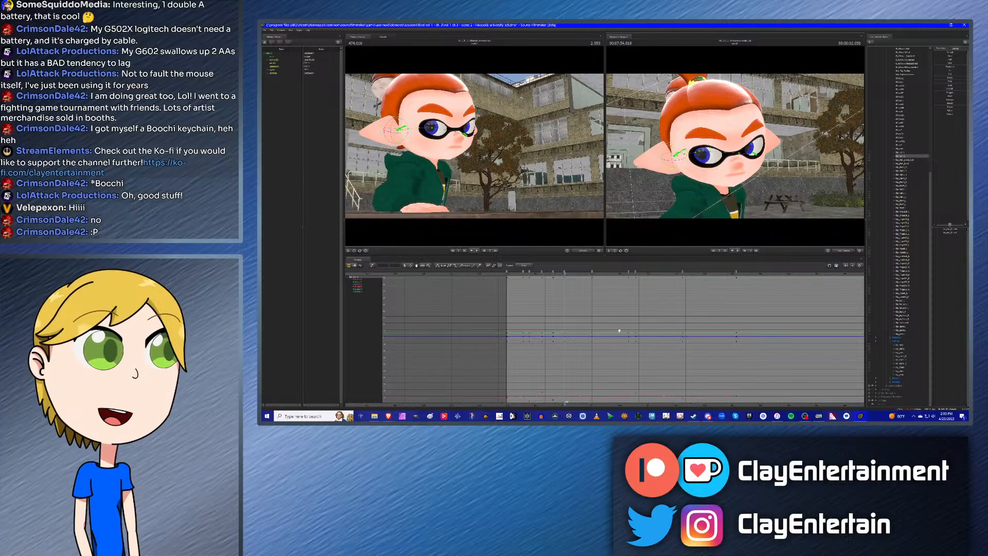
{"action": "scroll", "coordinate": [622, 321], "scroll_direction": "up", "scroll_amount": 1}
{"action": "scroll", "coordinate": [622, 321], "scroll_direction": "down", "scroll_amount": 1}
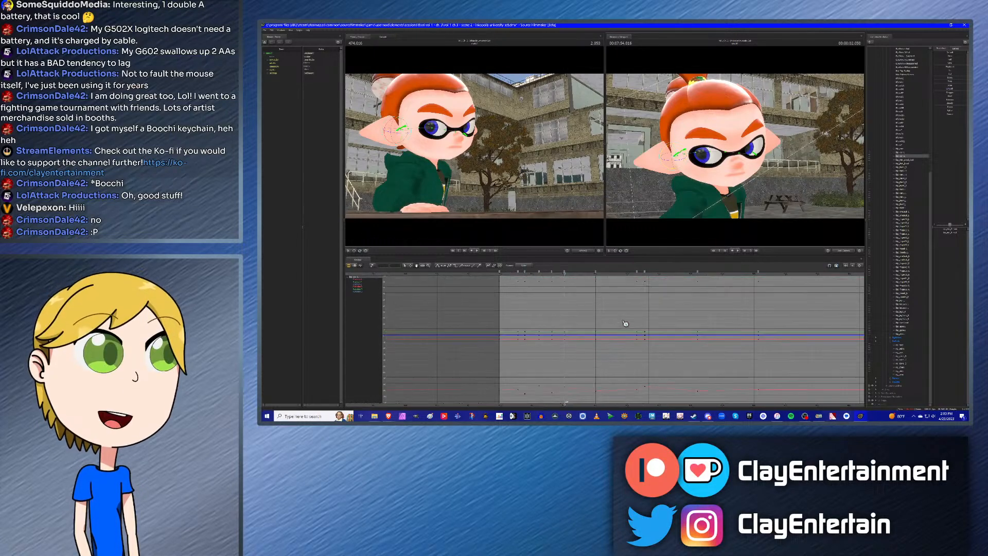
{"action": "scroll", "coordinate": [623, 321], "scroll_direction": "down", "scroll_amount": 1}
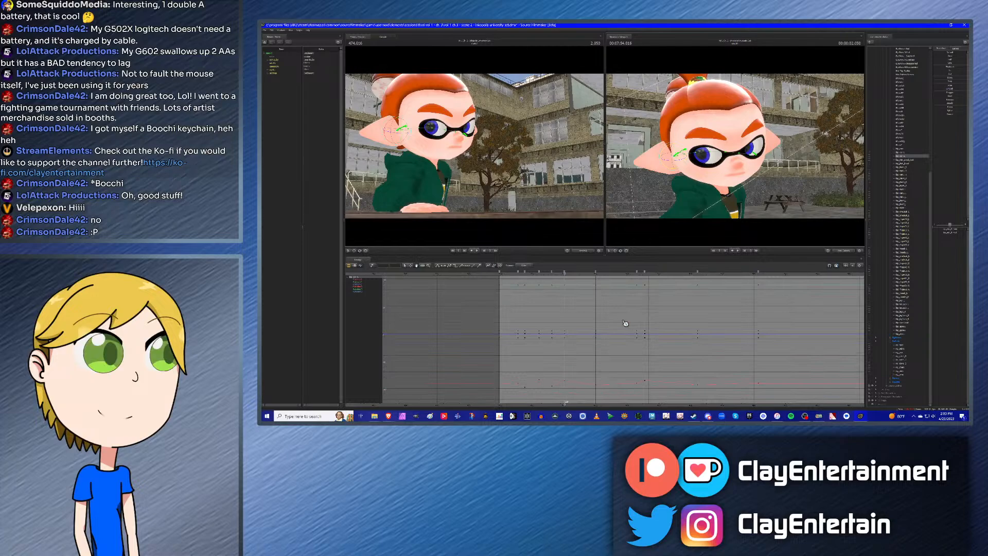
{"action": "left_click", "coordinate": [516, 273]}
{"action": "key", "text": "space"}
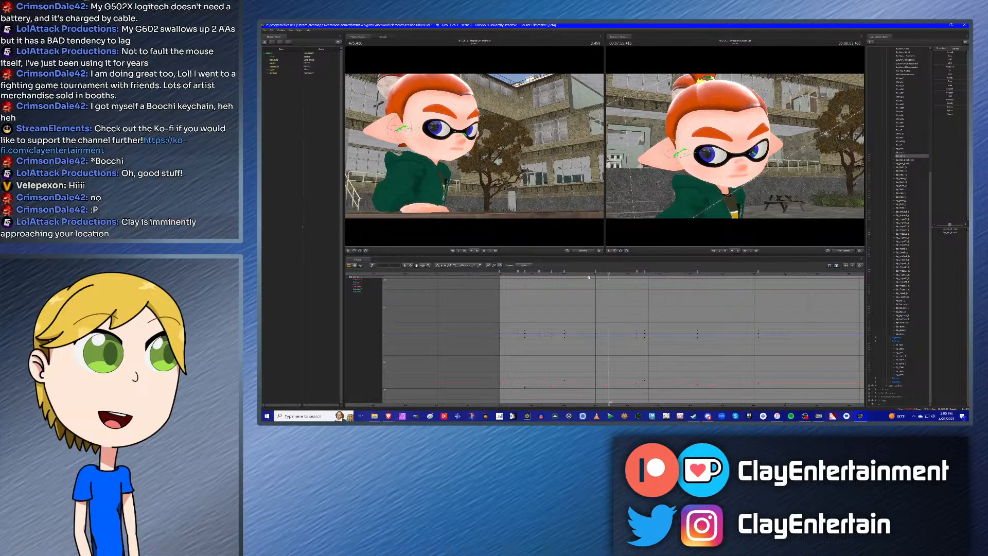
Step: Rework the two eyes' gaze at the 2.05 s key and replay from before the head turn
{"action": "left_click_drag", "start_coordinate": [589, 276], "coordinate": [565, 276]}
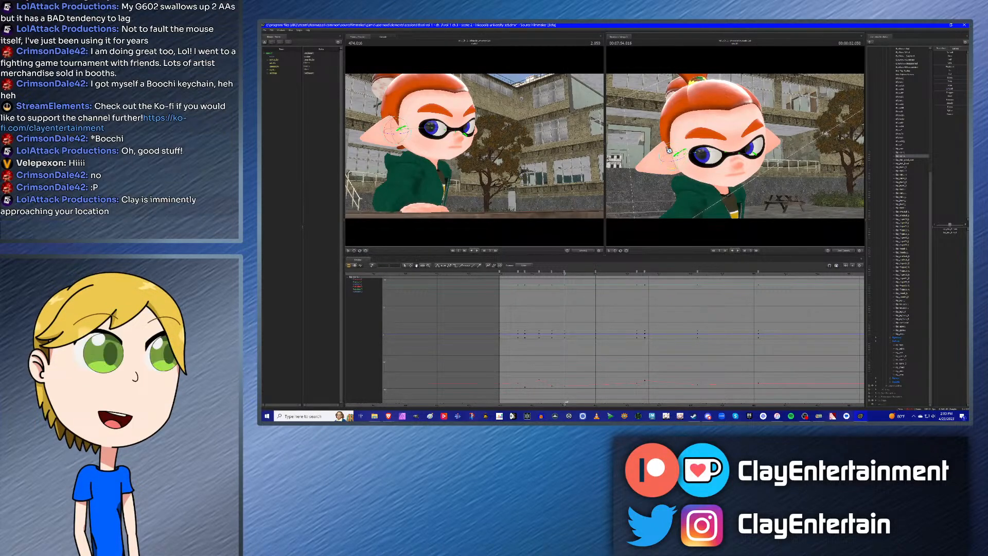
{"action": "left_click", "coordinate": [905, 153]}
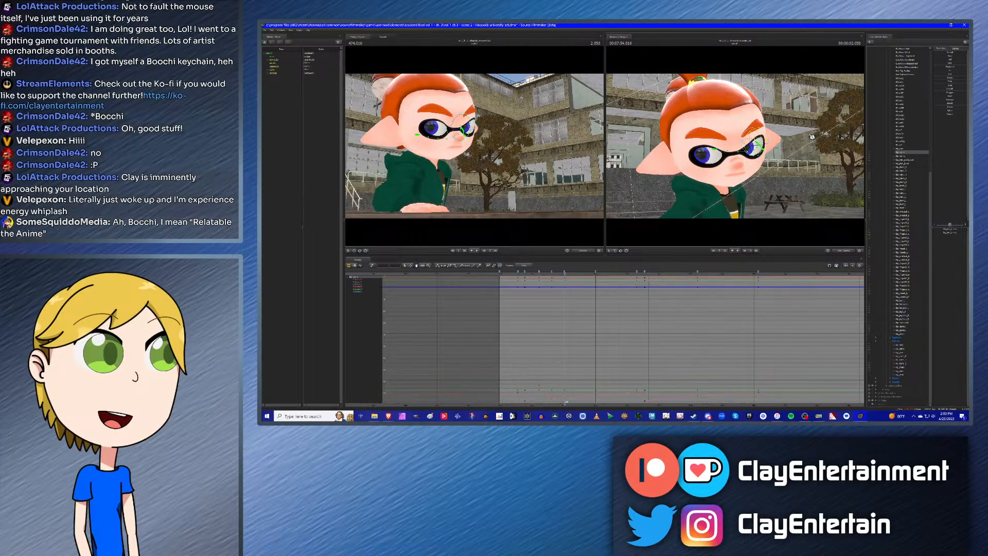
{"action": "left_click", "coordinate": [517, 275]}
{"action": "key", "text": "space"}
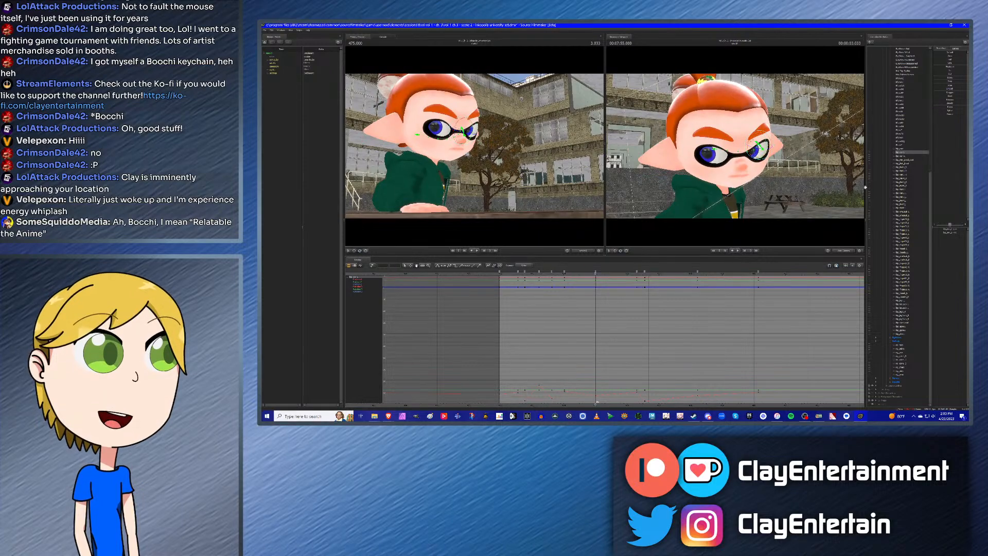
Step: Select both eyes together, select all of their keys across the shot, and update the keys' tangents
{"action": "left_click", "coordinate": [905, 159]}
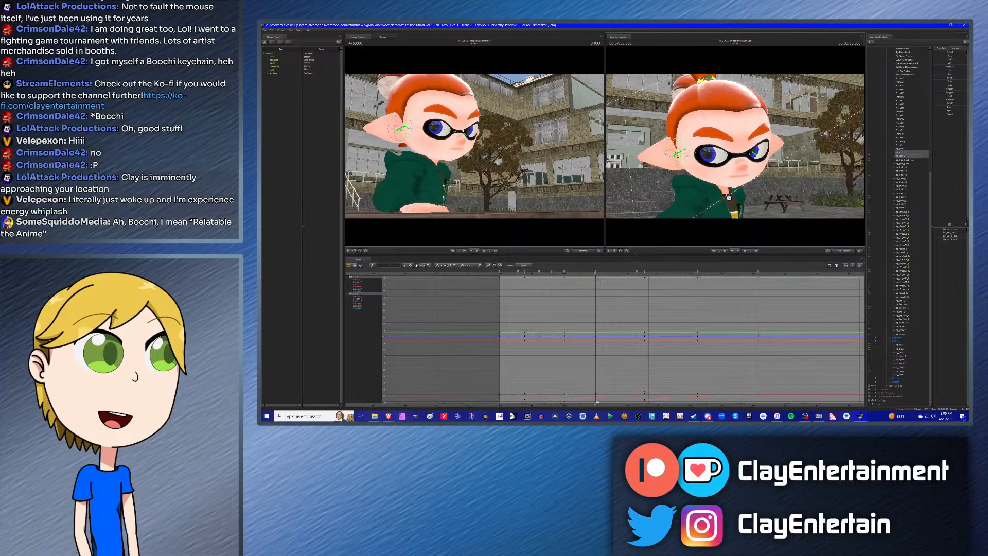
{"action": "key", "text": "space"}
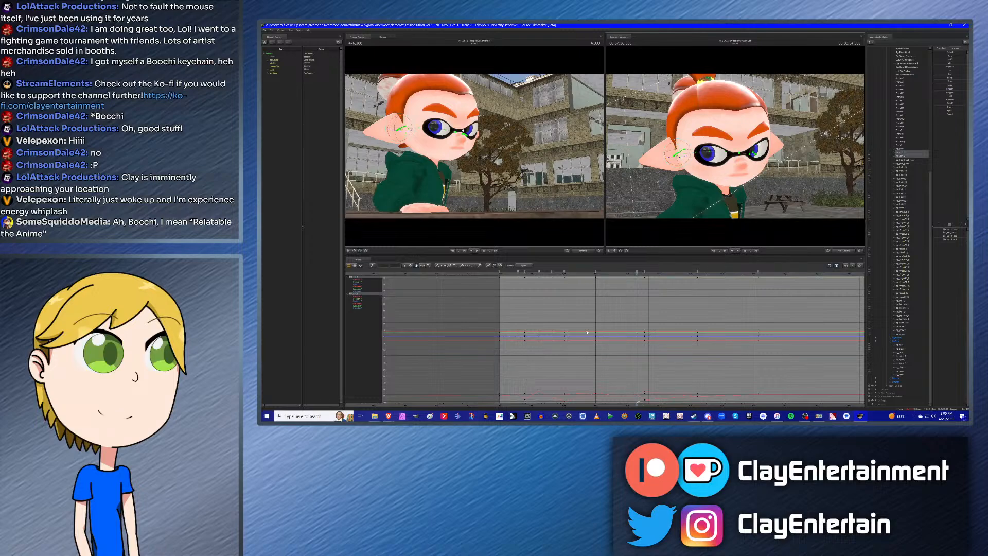
{"action": "scroll", "coordinate": [587, 332], "scroll_direction": "down", "scroll_amount": 1}
{"action": "left_click", "coordinate": [405, 265]}
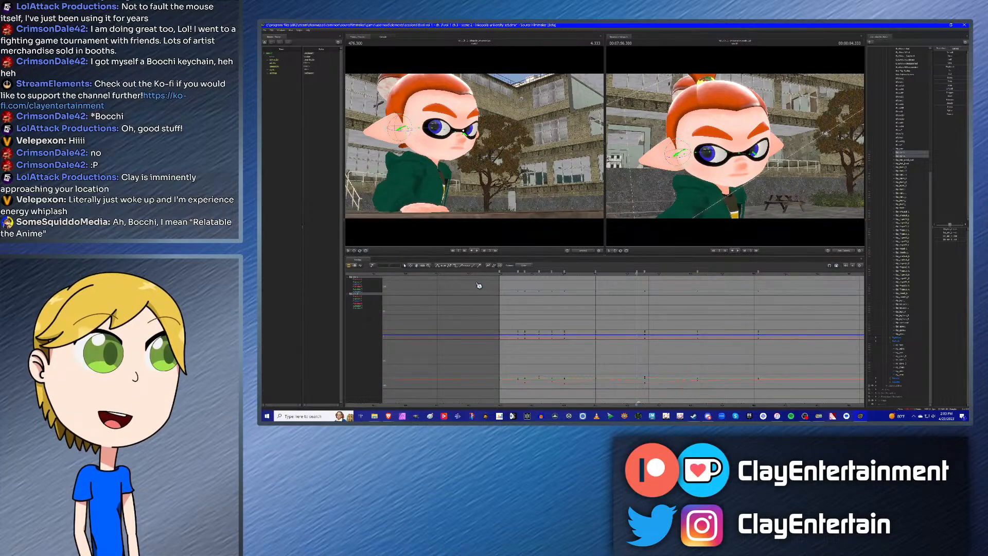
{"action": "left_click_drag", "start_coordinate": [737, 381], "coordinate": [769, 399]}
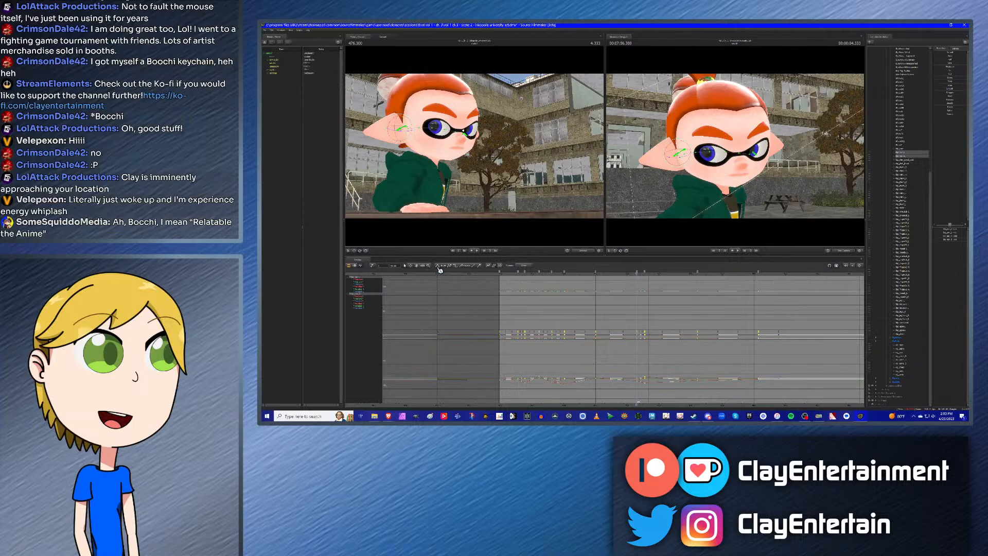
{"action": "left_click", "coordinate": [620, 308]}
Step: Play back the head turn and the poses after it to check the eyes with the updated tangents
{"action": "left_click", "coordinate": [547, 273]}
{"action": "key", "text": "space"}
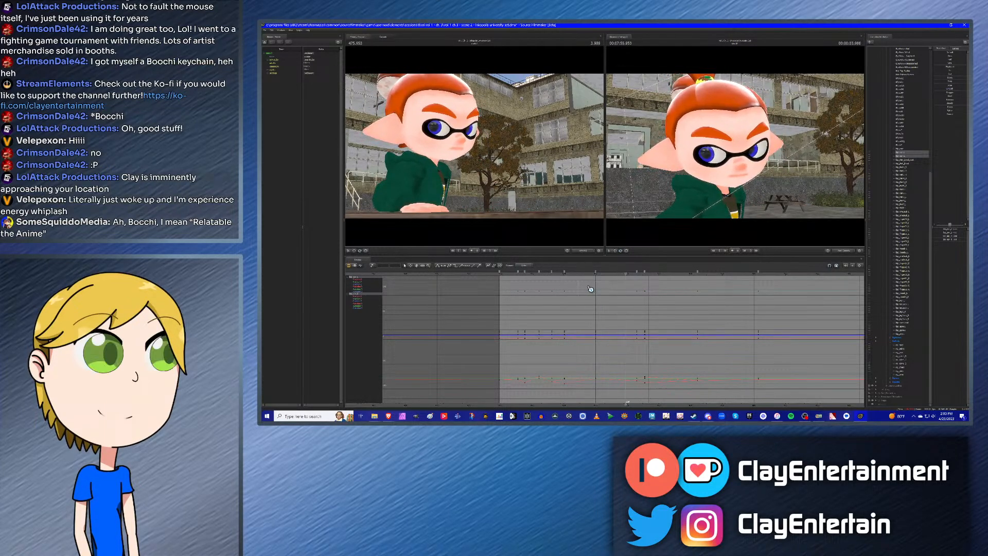
{"action": "key", "text": "space"}
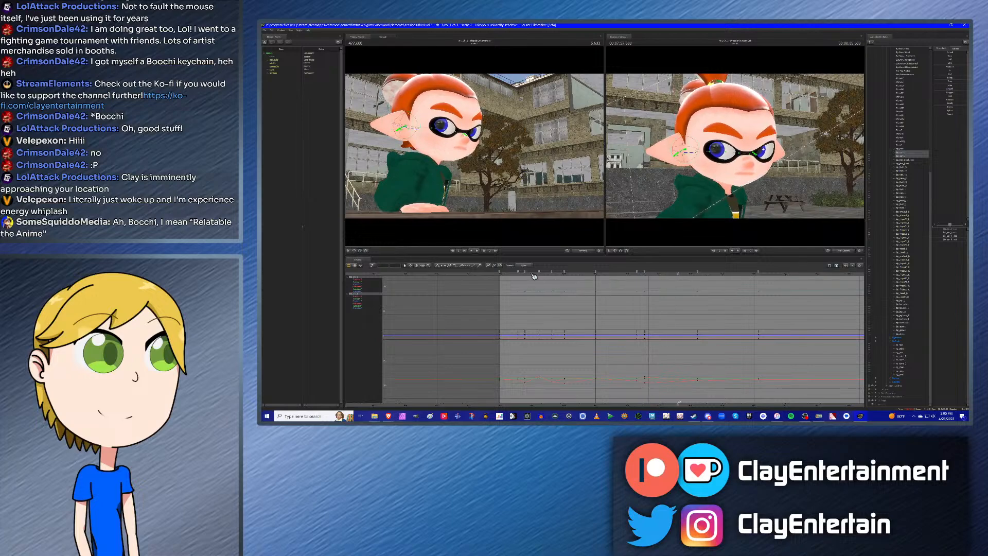
{"action": "left_click_drag", "start_coordinate": [533, 273], "coordinate": [546, 278]}
{"action": "key", "text": "space"}
{"action": "key", "text": "space"}
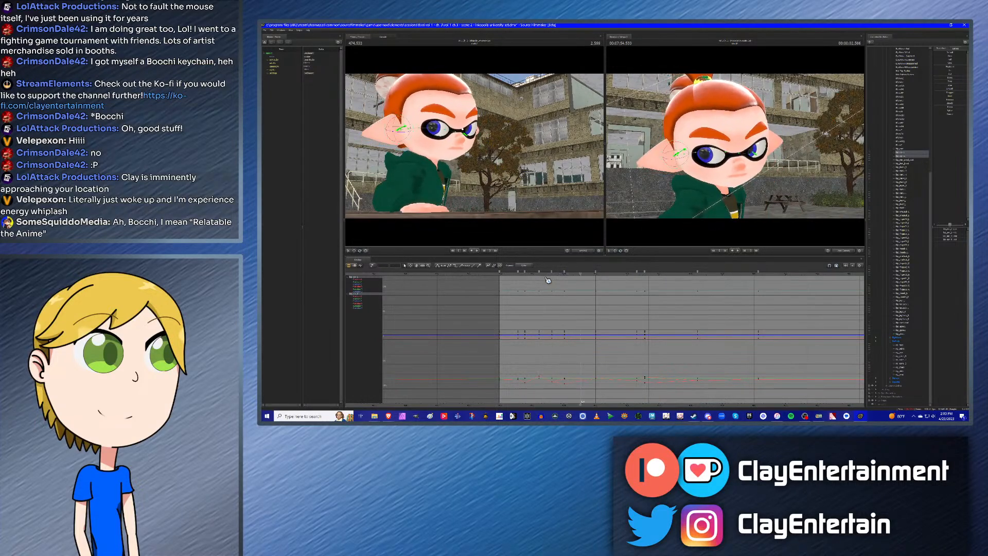
Step: Go back to the 2.05 s key and fine-tune the gaze of each eye individually
{"action": "key", "text": "Up"}
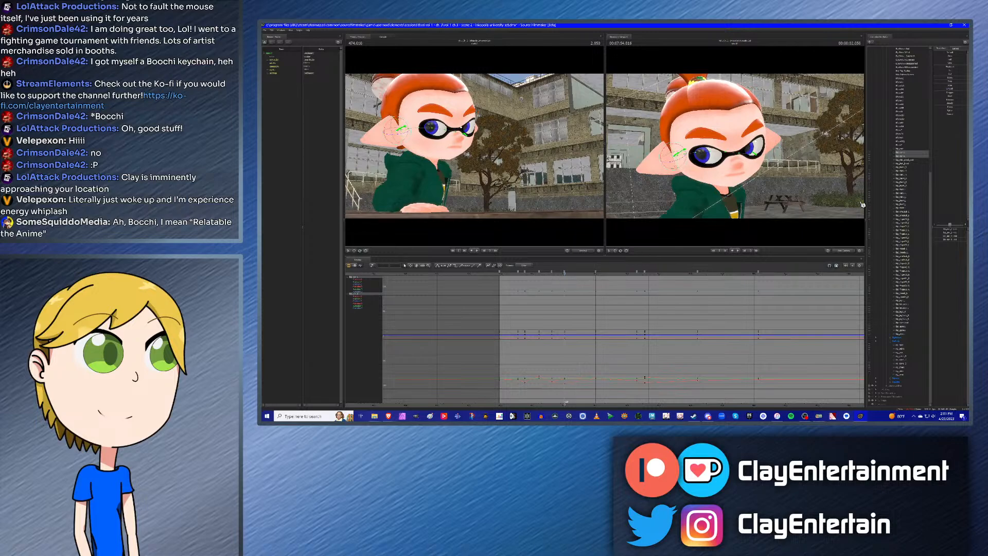
{"action": "left_click", "coordinate": [908, 154]}
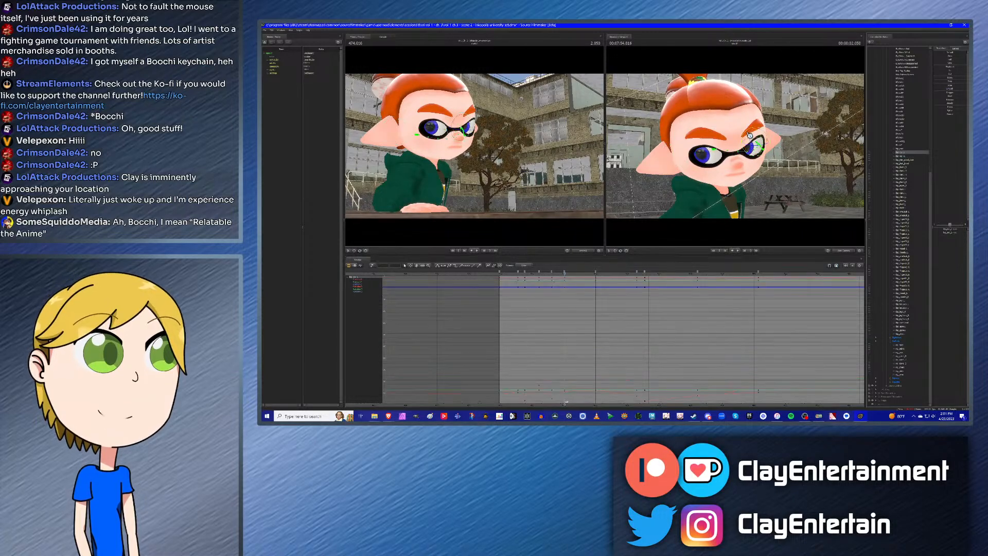
{"action": "left_click", "coordinate": [904, 157]}
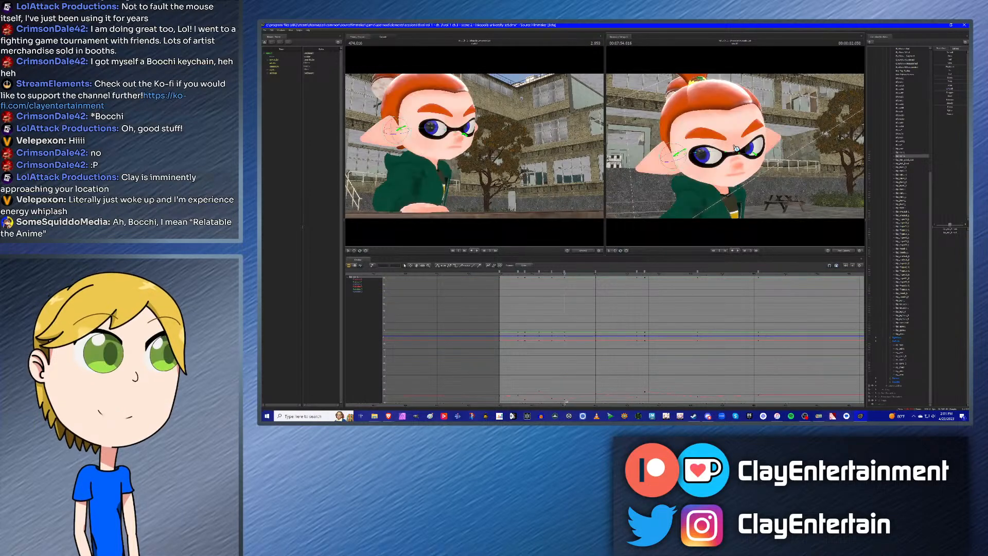
Step: Replay the head turn several times from different start points to check the eyes' motion around the 2.05 s pose
{"action": "left_click", "coordinate": [516, 274]}
{"action": "key", "text": "space"}
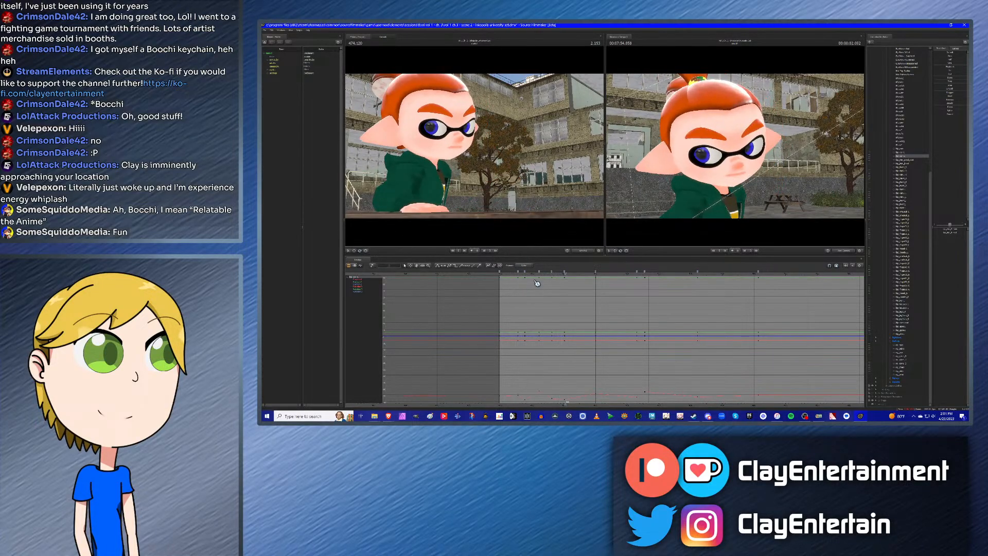
{"action": "key", "text": "space"}
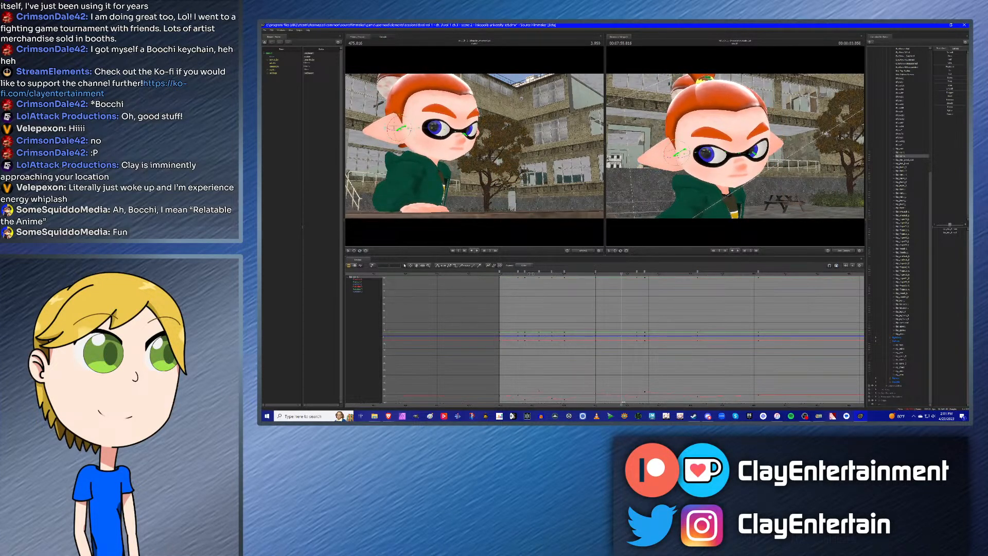
{"action": "left_click", "coordinate": [531, 274]}
{"action": "key", "text": "space"}
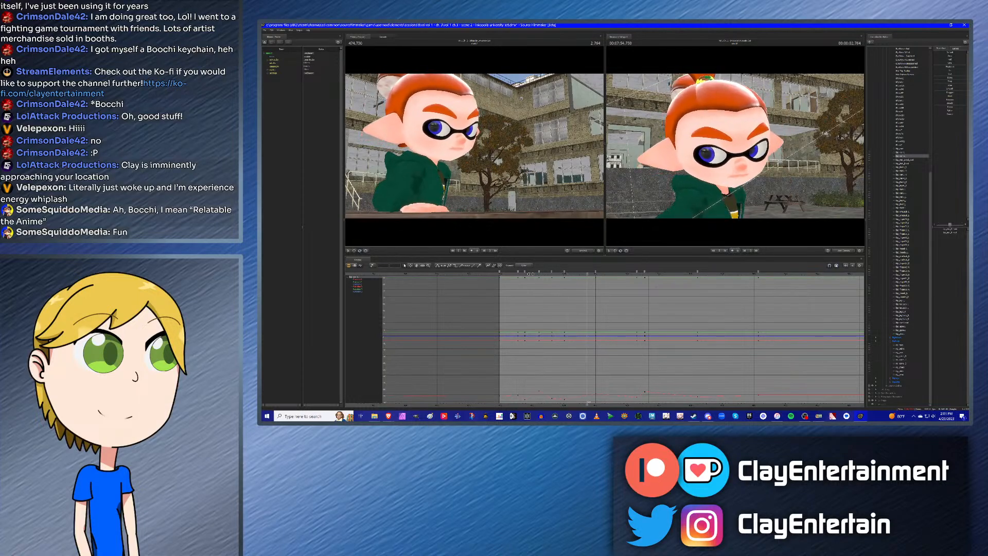
{"action": "key", "text": "space"}
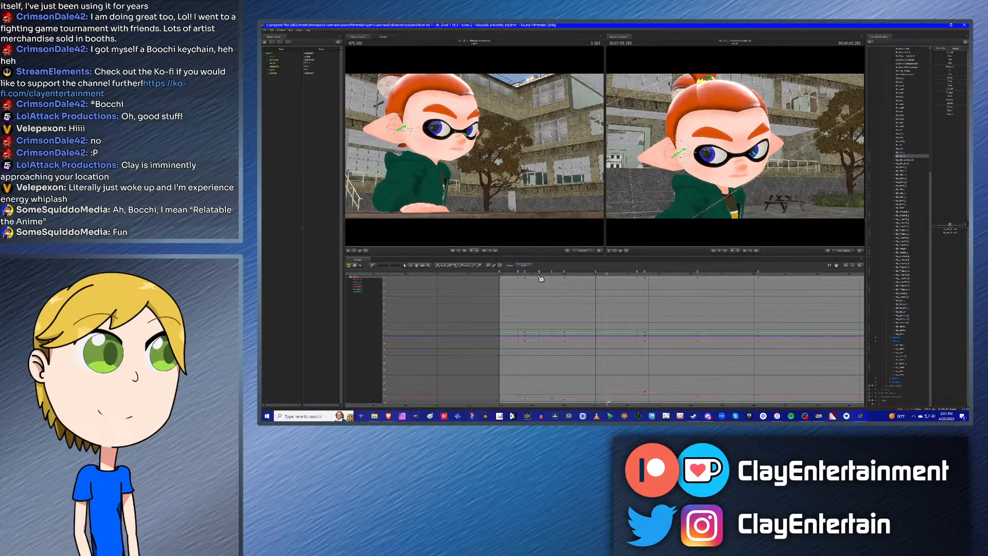
{"action": "left_click", "coordinate": [541, 278]}
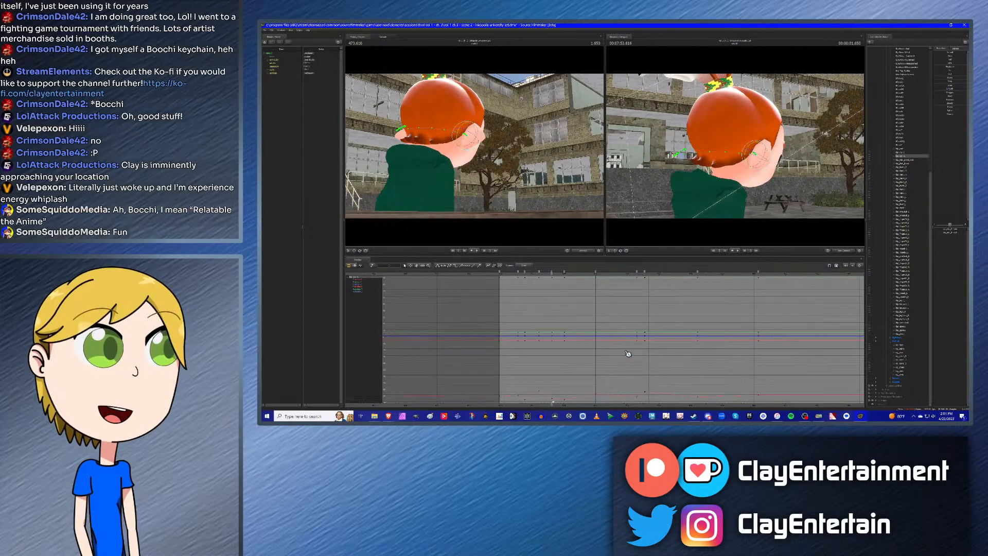
{"action": "scroll", "coordinate": [628, 353], "scroll_direction": "down", "scroll_amount": 2}
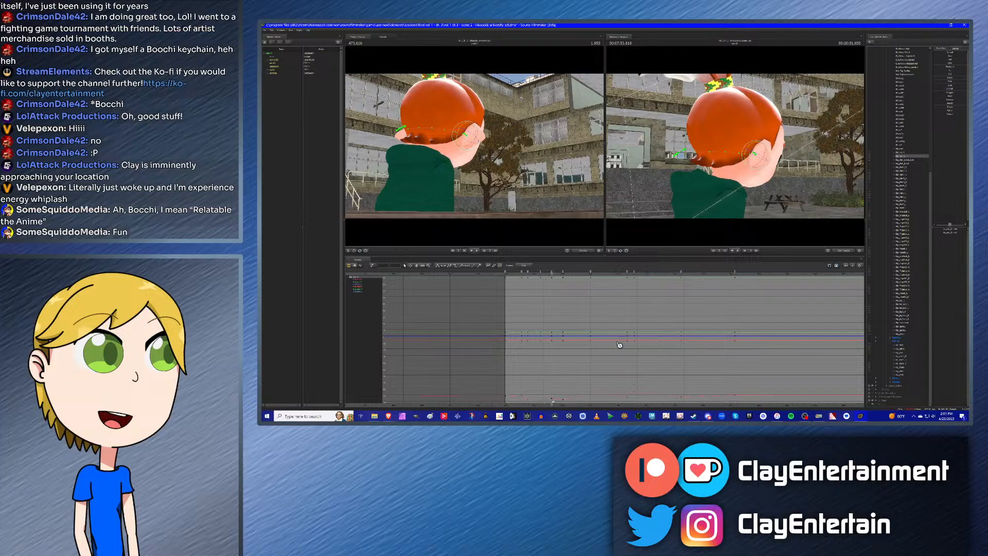
{"action": "left_click", "coordinate": [418, 265]}
{"action": "left_click_drag", "start_coordinate": [653, 311], "coordinate": [619, 309]}
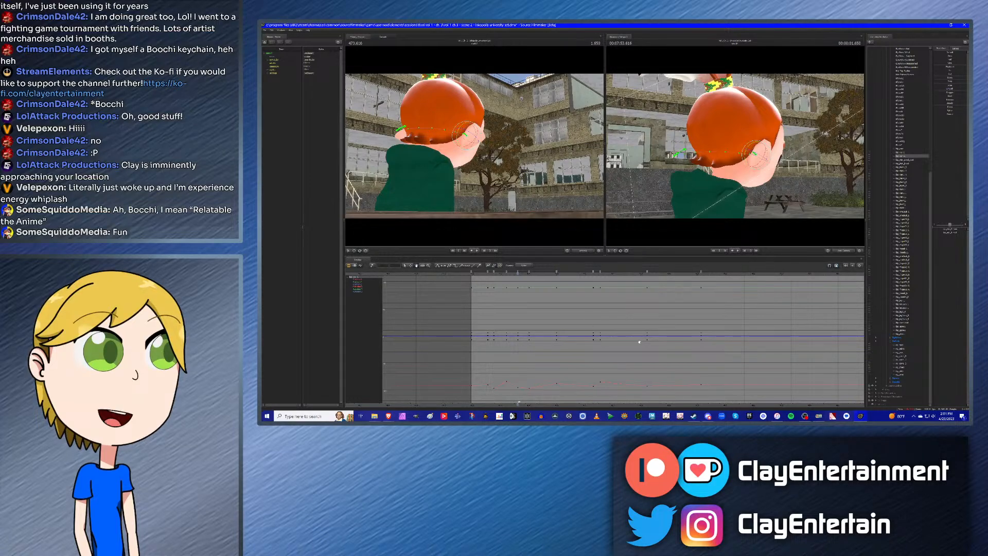
{"action": "key", "text": "space"}
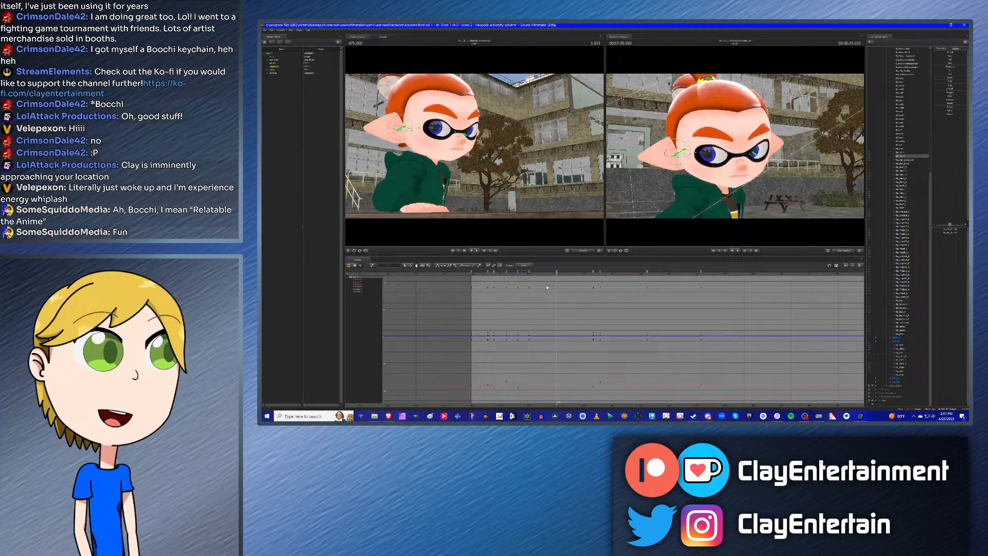
{"action": "key", "text": "space"}
{"action": "key", "text": "space"}
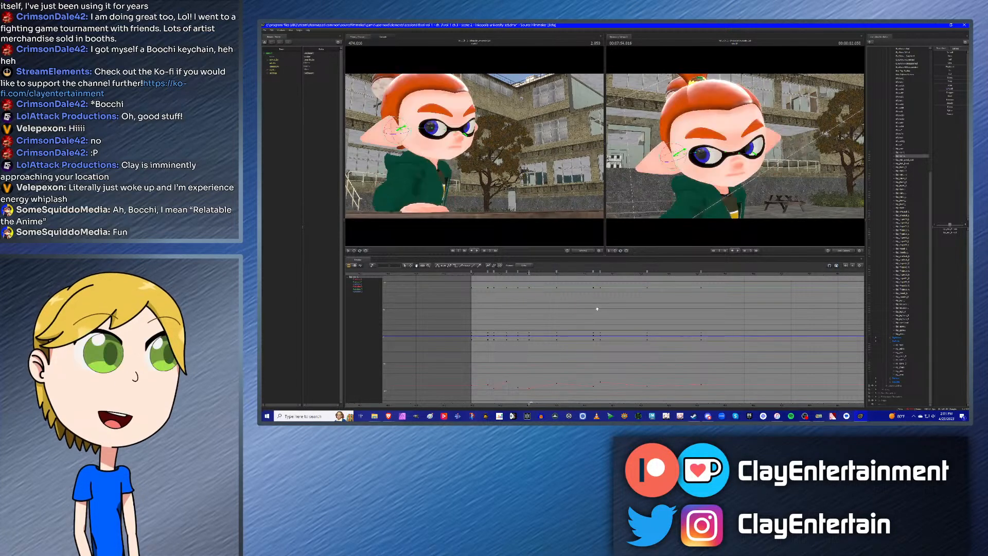
Step: Select each eye individually and fine-tune its gaze around the 2.05 s pose
{"action": "left_click", "coordinate": [902, 152]}
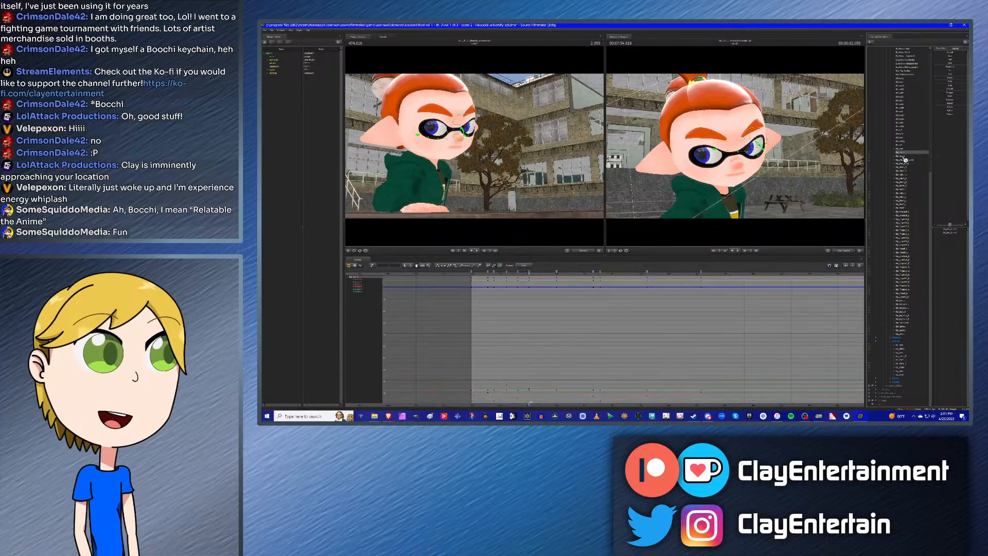
{"action": "left_click", "coordinate": [903, 156], "text": "ctrl"}
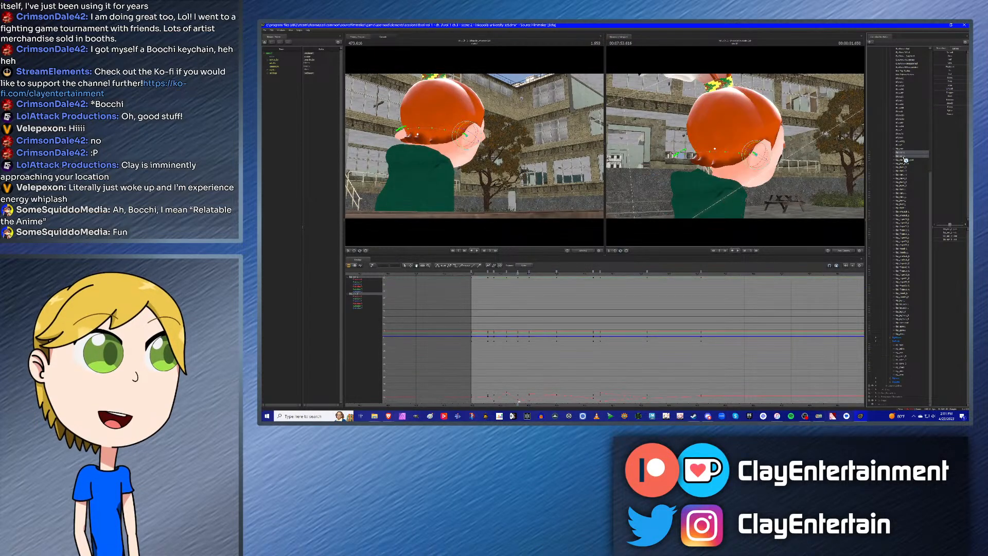
{"action": "left_click", "coordinate": [904, 153]}
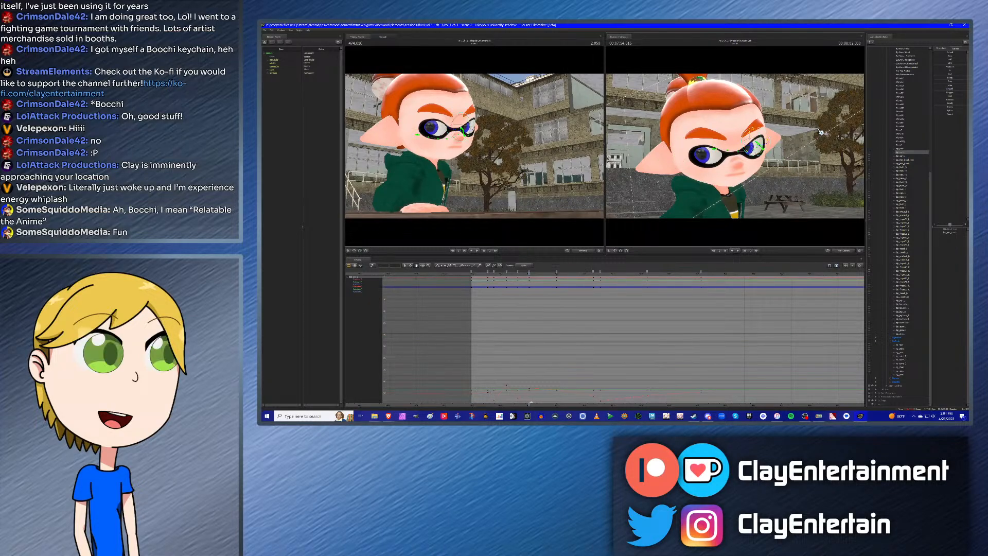
{"action": "left_click", "coordinate": [906, 157]}
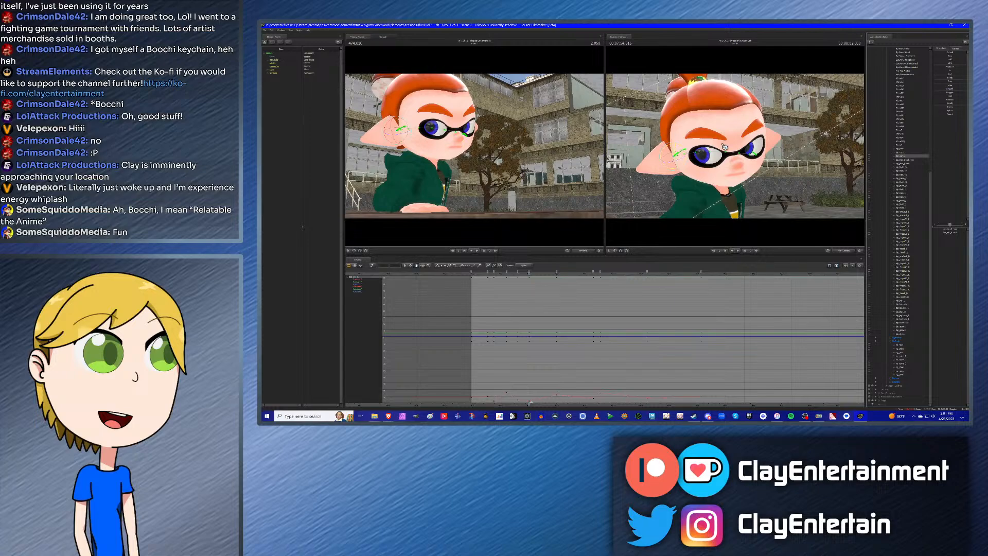
{"action": "left_click", "coordinate": [508, 277]}
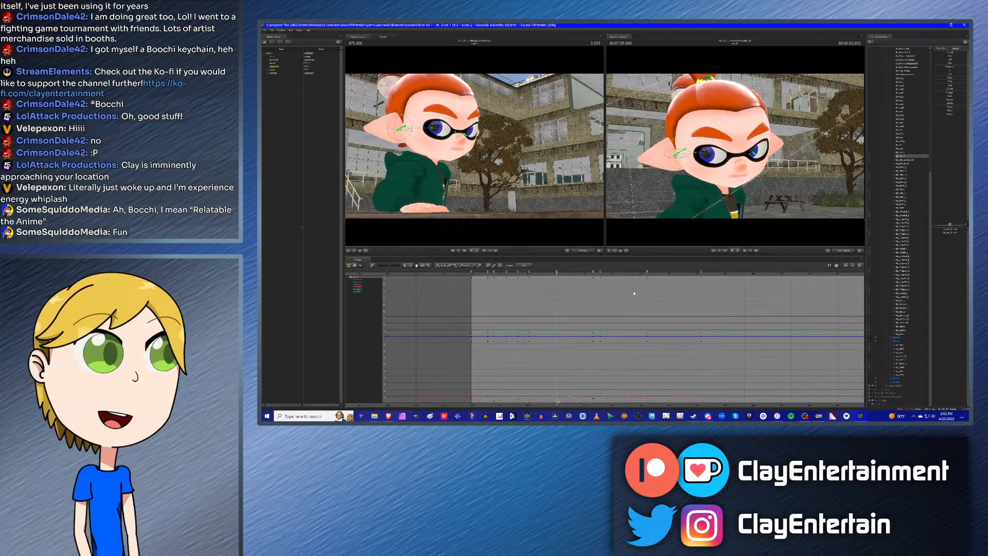
Step: Step through the remaining eye keys to the end of the shot and return to its start to review the gaze
{"action": "key", "text": "Up"}
{"action": "key", "text": "Down"}
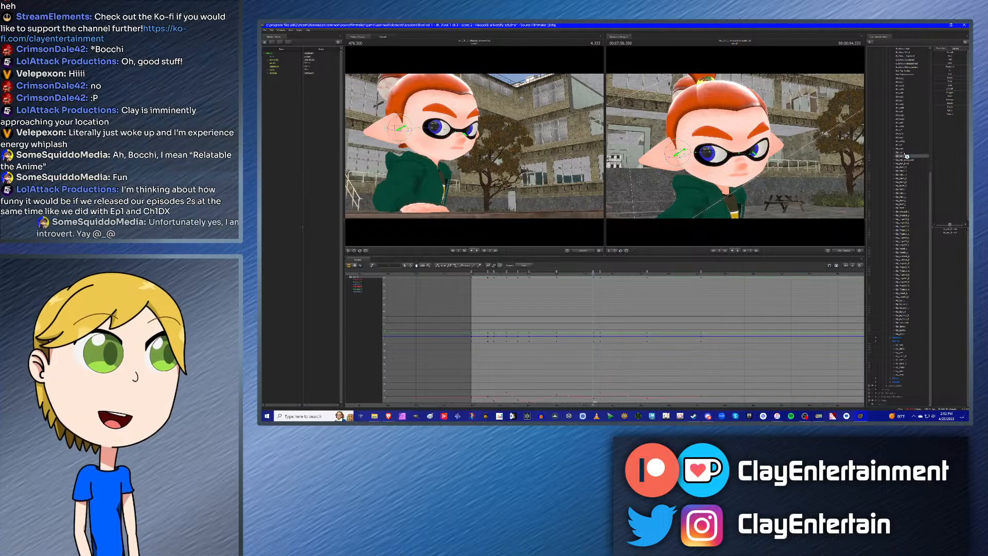
{"action": "key", "text": "Down"}
{"action": "key", "text": "Down"}
{"action": "key", "text": "Down"}
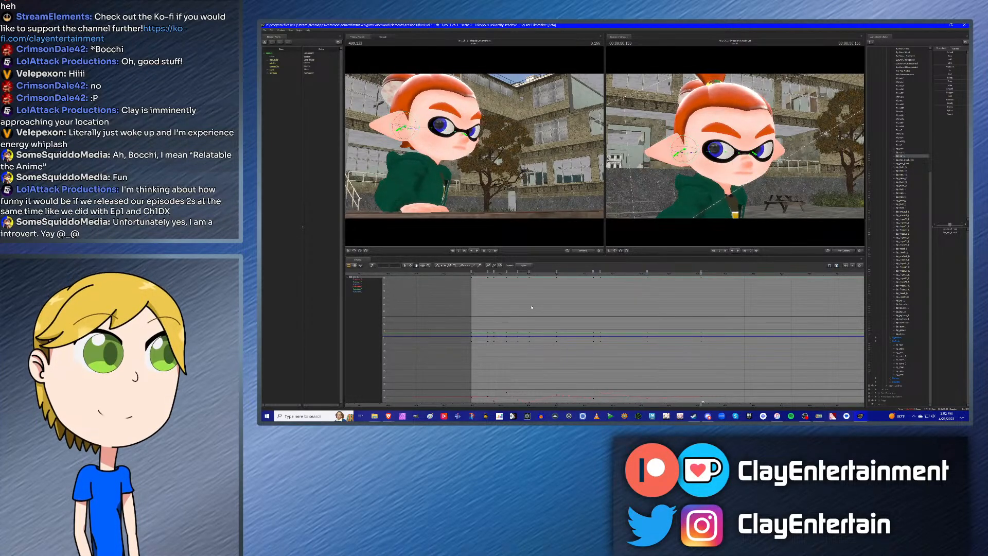
{"action": "left_click", "coordinate": [487, 274]}
{"action": "key", "text": "Up"}
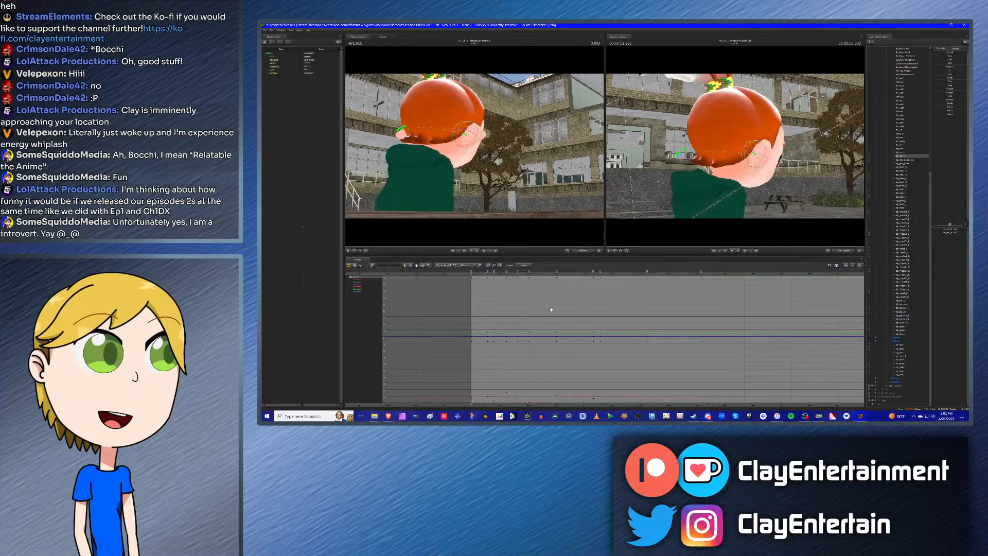
Step: Select all the bones of the character's hair tentacles and pose them at the first eye key after the shot's start, about 0.58 s
{"action": "left_click", "coordinate": [905, 168]}
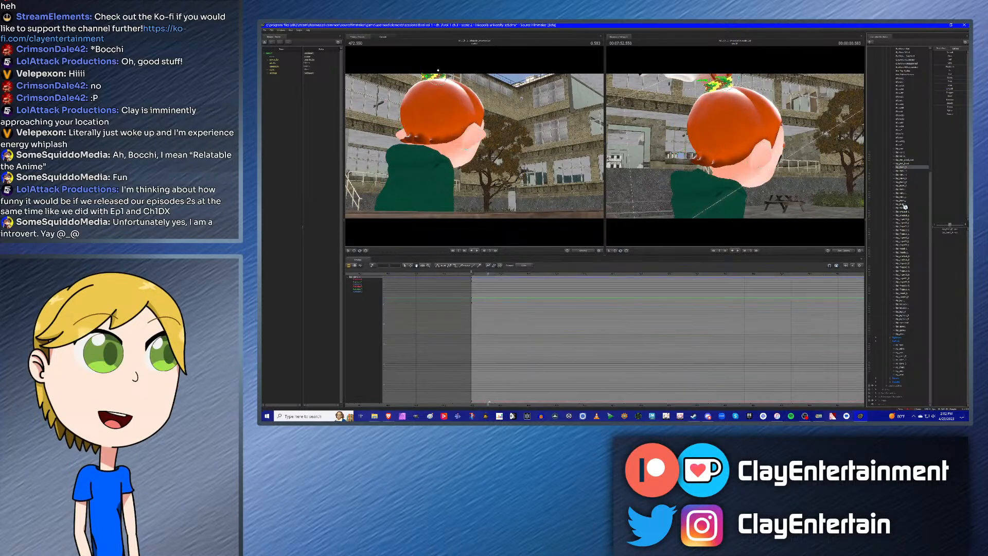
{"action": "left_click", "coordinate": [905, 208], "text": "shift"}
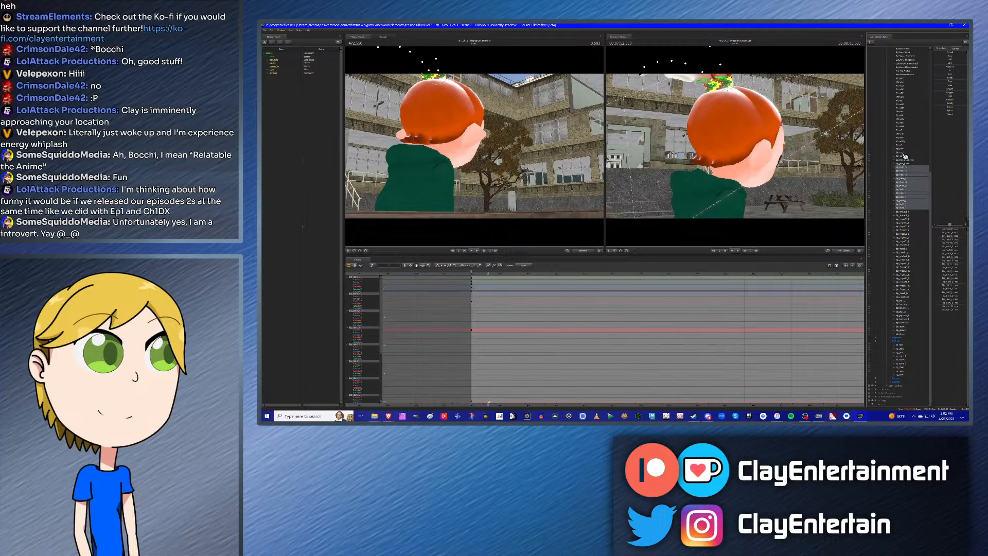
{"action": "left_click", "coordinate": [904, 154]}
{"action": "left_click", "coordinate": [903, 154], "text": "ctrl"}
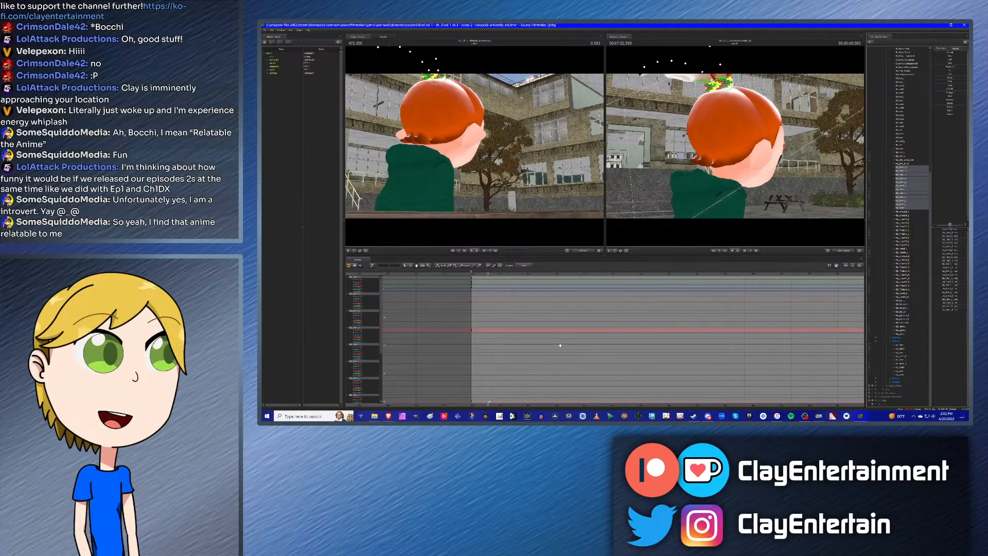
{"action": "scroll", "coordinate": [560, 345], "scroll_direction": "down", "scroll_amount": 1}
{"action": "middle_click_drag", "start_coordinate": [578, 336], "coordinate": [605, 331]}
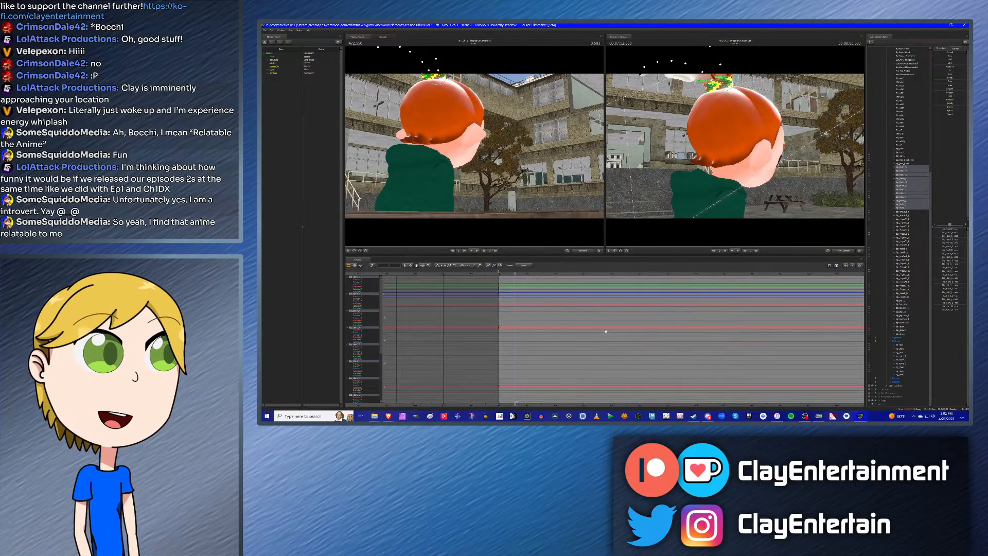
{"action": "left_click", "coordinate": [904, 154]}
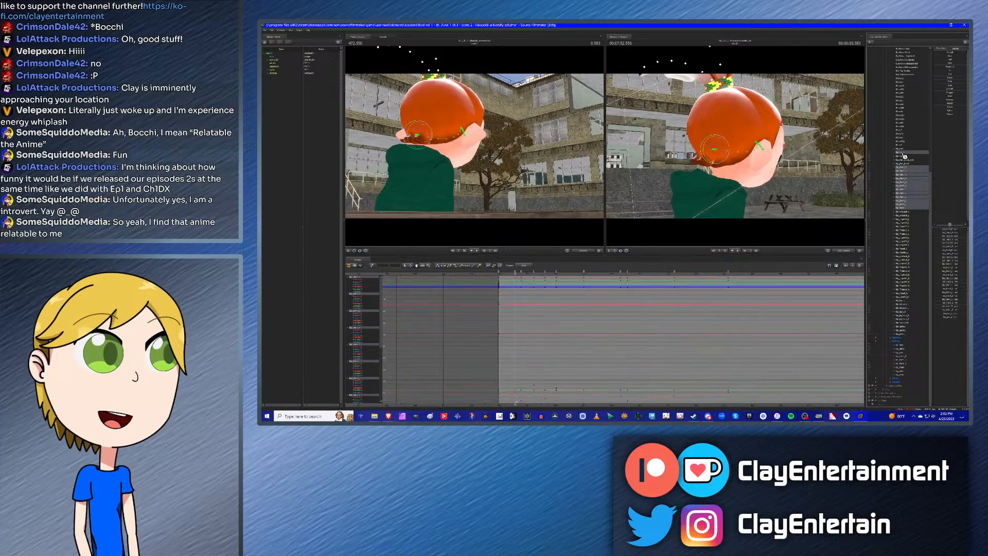
{"action": "left_click", "coordinate": [903, 154], "text": "ctrl"}
{"action": "left_click_drag", "start_coordinate": [761, 188], "coordinate": [725, 125], "text": "alt"}
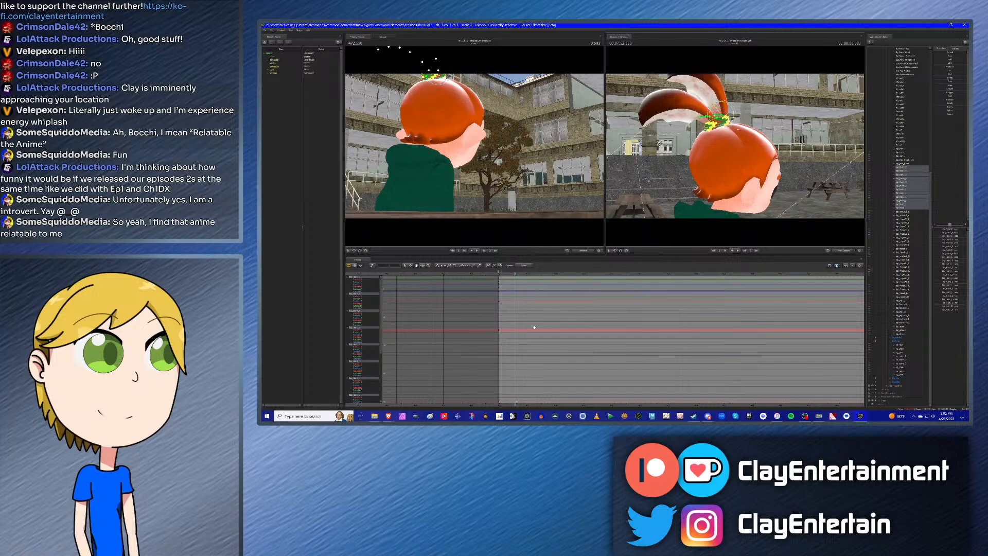
Step: Select all keys of the hair bones in the graph and update their tangents
{"action": "key", "text": "f"}
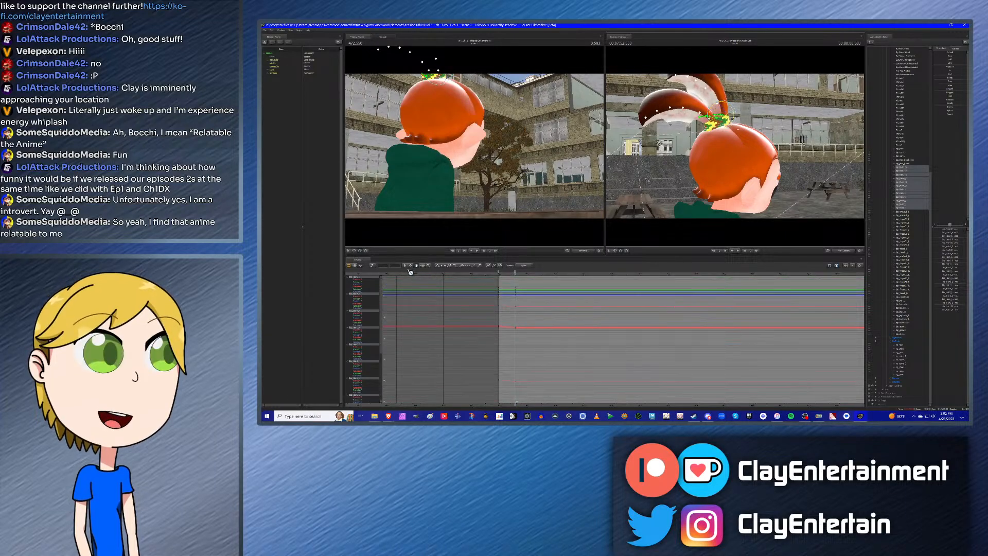
{"action": "left_click_drag", "start_coordinate": [559, 417], "coordinate": [559, 417]}
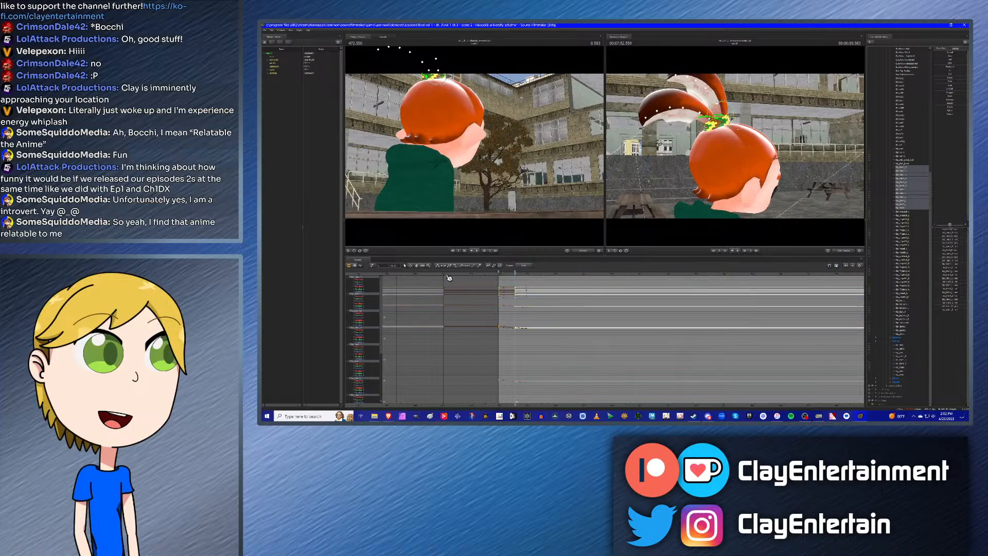
{"action": "left_click", "coordinate": [749, 309]}
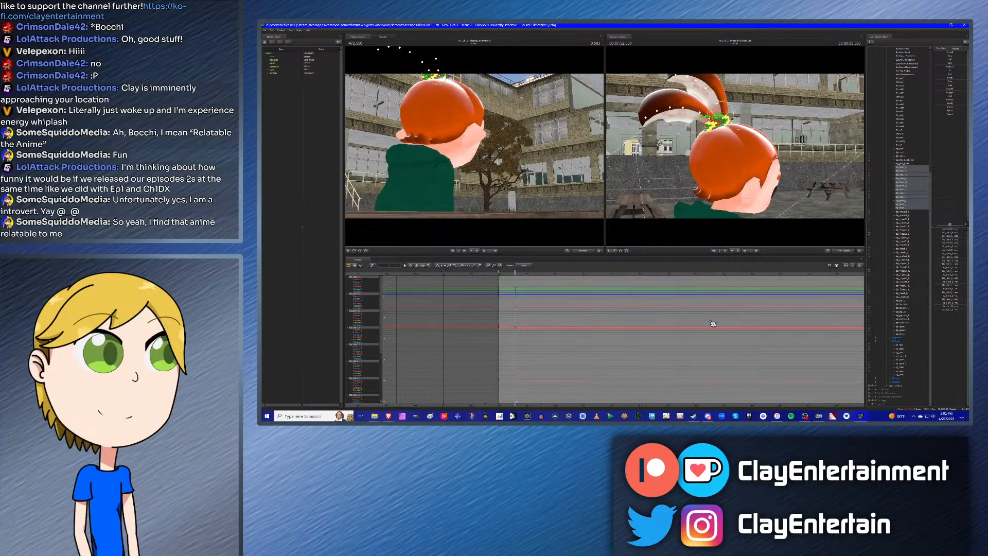
Step: Use an eye's keys to find the 0.8 s pose and rotate the hair tentacles to key them there
{"action": "left_click", "coordinate": [905, 153]}
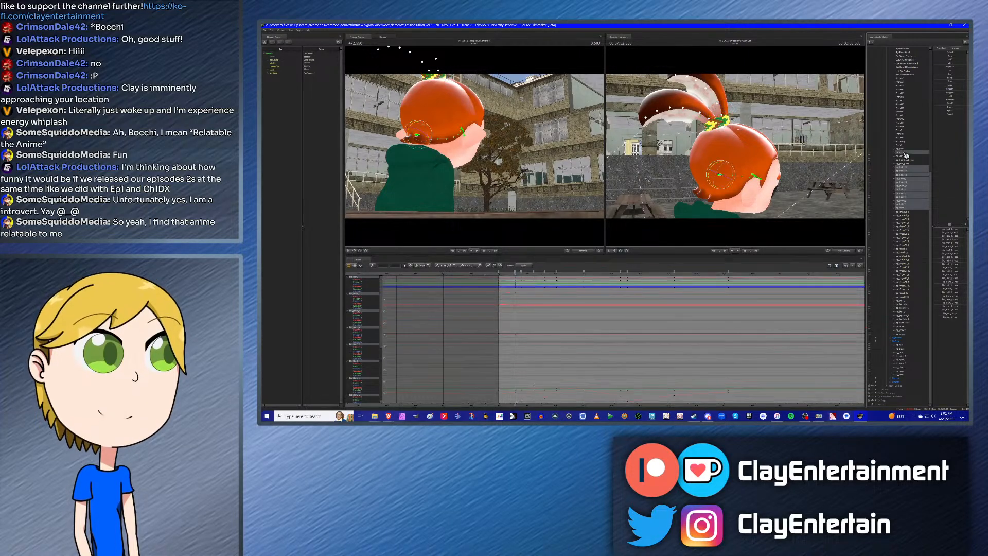
{"action": "key", "text": "Down"}
{"action": "left_click", "coordinate": [902, 153], "text": "ctrl"}
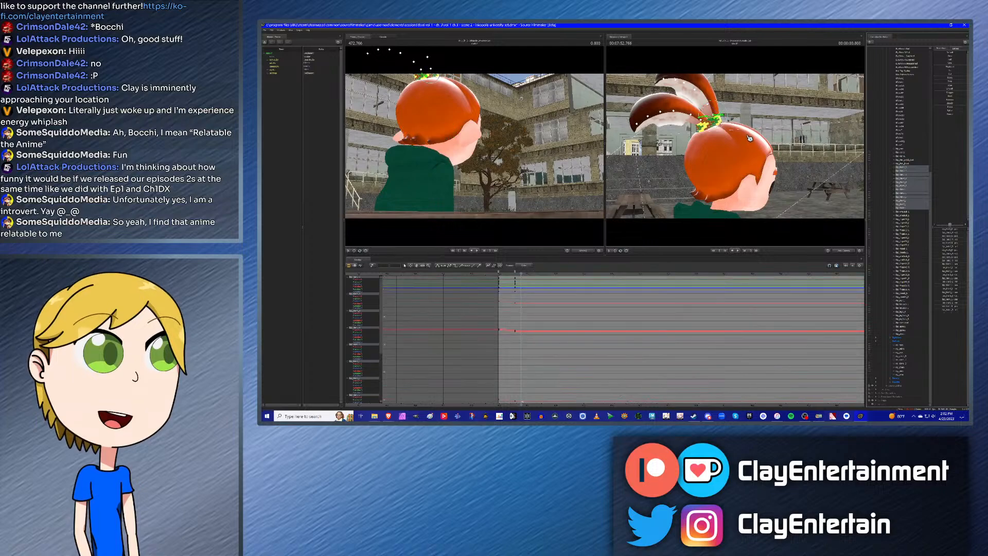
{"action": "left_click_drag", "start_coordinate": [750, 138], "coordinate": [726, 142], "text": "alt"}
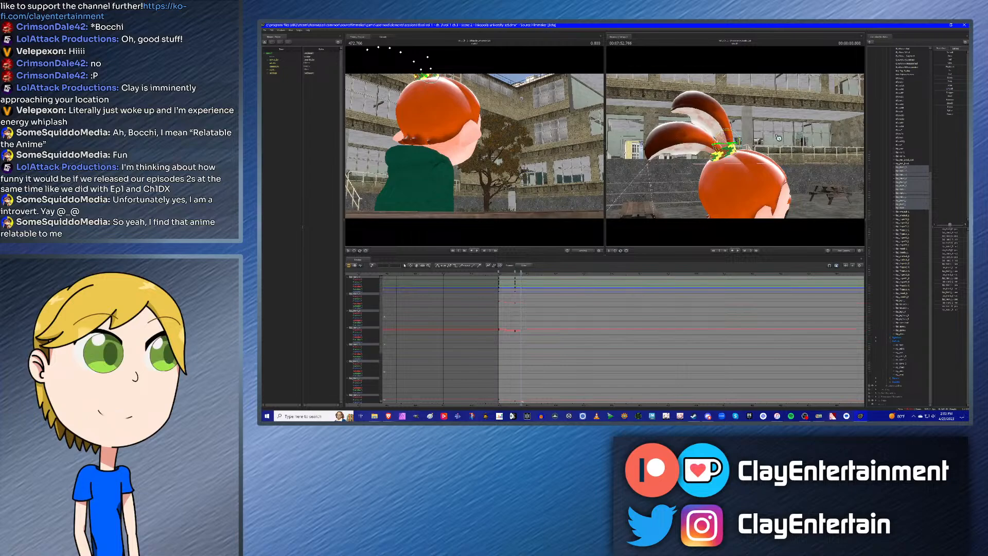
{"action": "scroll", "coordinate": [551, 324], "scroll_direction": "down", "scroll_amount": 2}
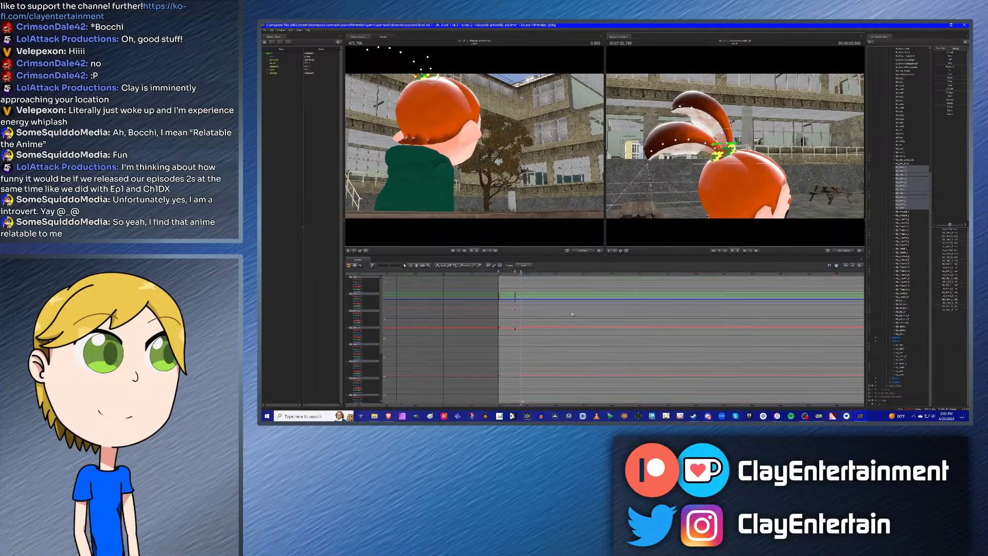
Step: Key the hair tentacles at the 1.25 s eye key and update the tangents of all hair keys
{"action": "left_click", "coordinate": [905, 155]}
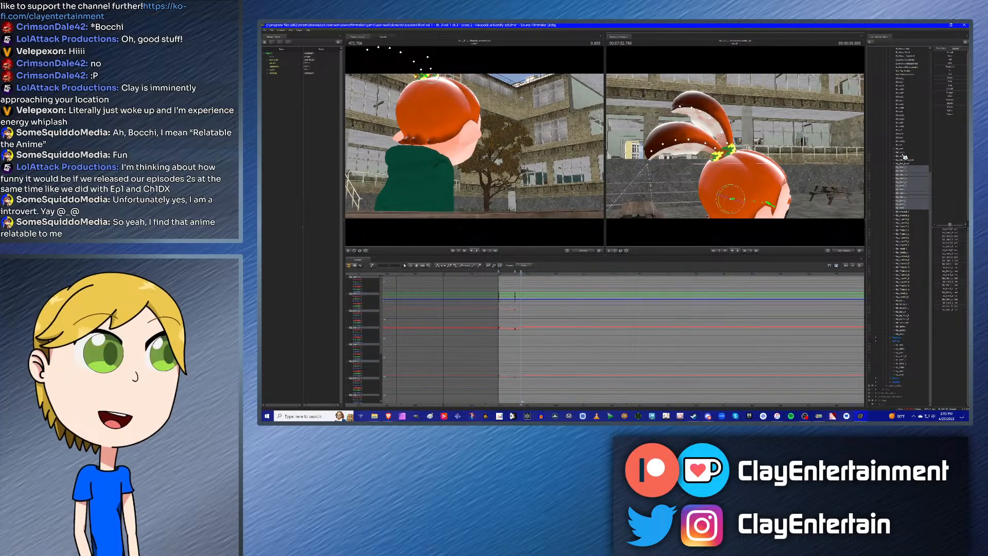
{"action": "left_click", "coordinate": [901, 153], "text": "ctrl"}
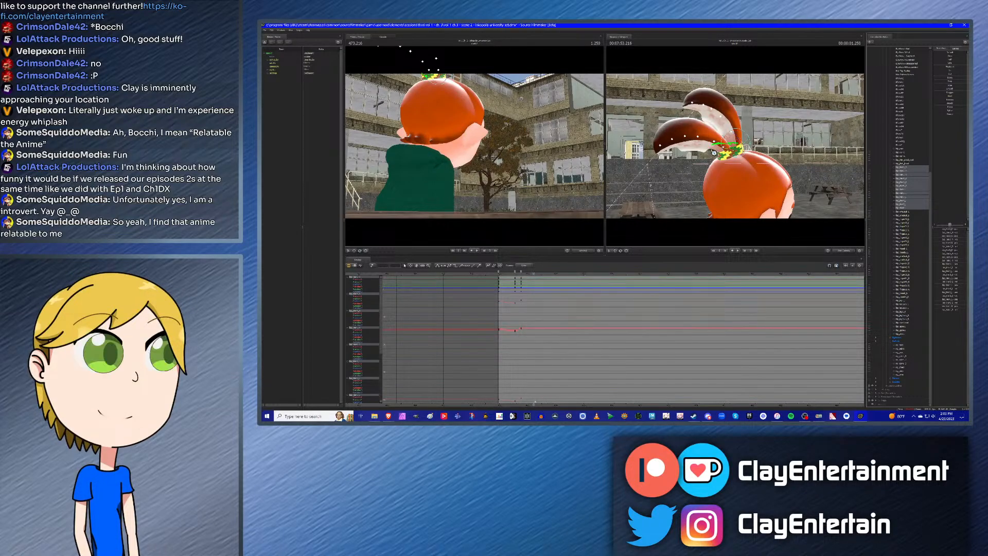
{"action": "left_click_drag", "start_coordinate": [729, 134], "coordinate": [766, 136]}
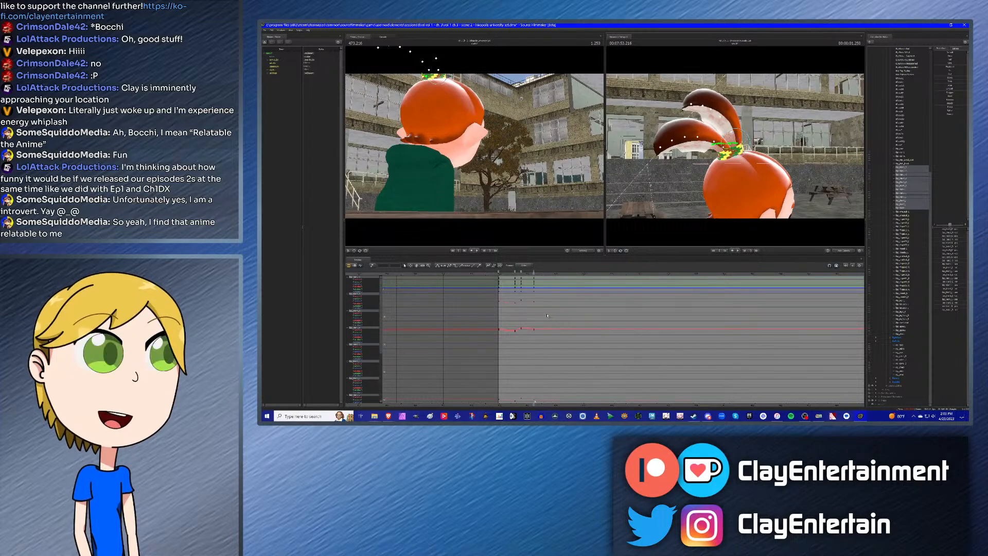
{"action": "scroll", "coordinate": [547, 315], "scroll_direction": "down", "scroll_amount": 1}
{"action": "left_click_drag", "start_coordinate": [595, 410], "coordinate": [595, 410]}
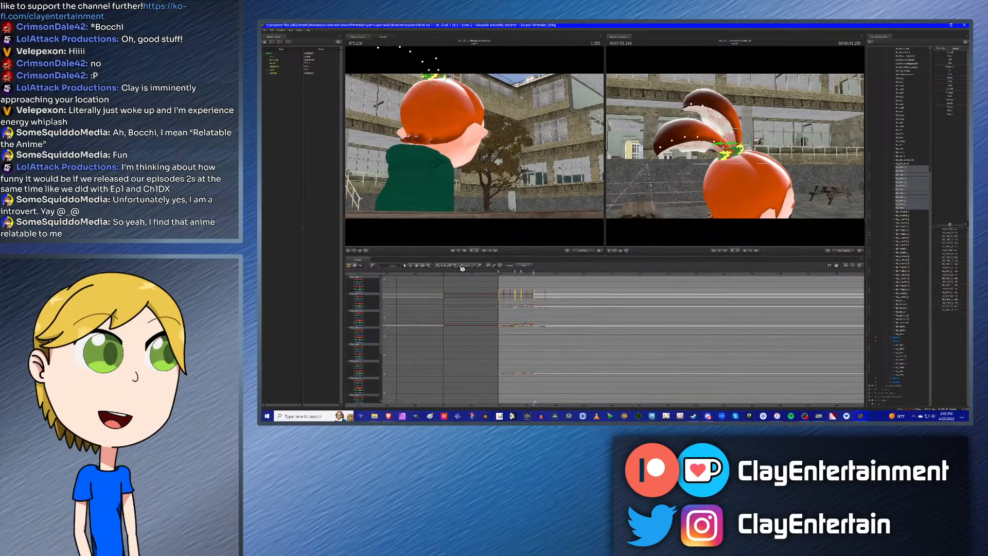
{"action": "left_click", "coordinate": [439, 266]}
{"action": "left_click", "coordinate": [585, 353]}
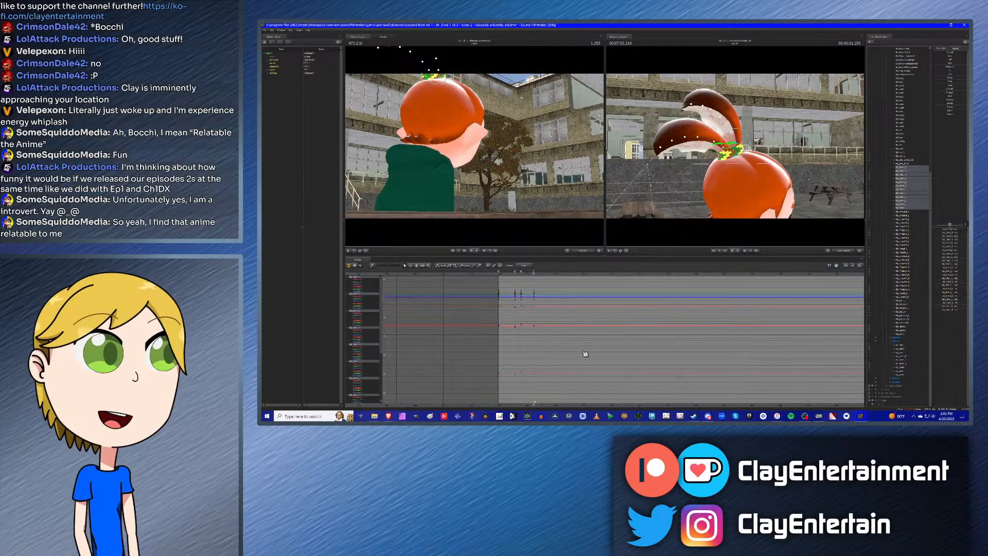
Step: Exaggerate the hair motion by bending the tentacles further down at 0.8 s and swinging them upward at 1.25 s
{"action": "key", "text": "Up"}
{"action": "key", "text": "space"}
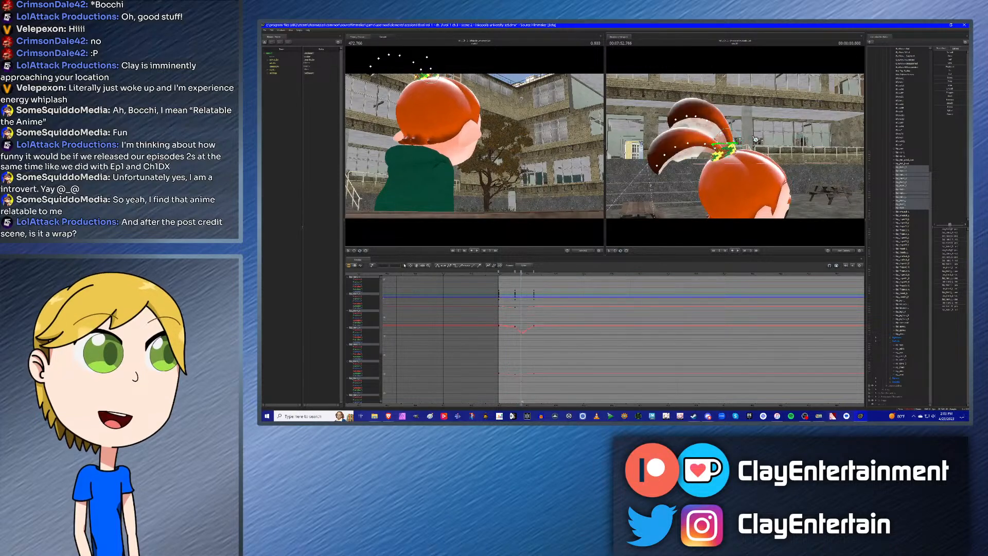
{"action": "left_click_drag", "start_coordinate": [741, 134], "coordinate": [779, 148]}
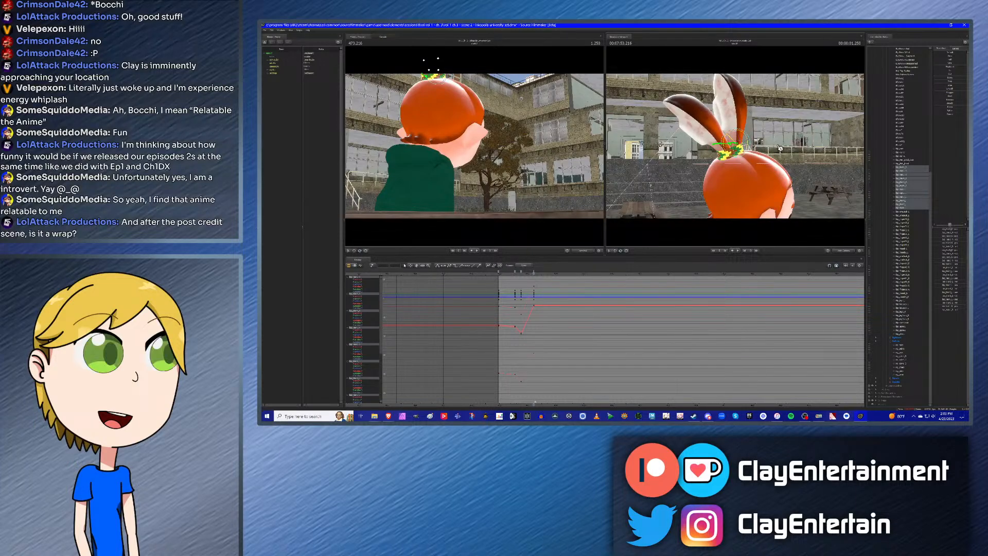
Step: Step back through the hair keys and adjust the tentacles' pose slightly at about 0.58 s
{"action": "key", "text": "Up"}
{"action": "key", "text": "Up"}
{"action": "key", "text": "Down"}
{"action": "key", "text": "Up"}
{"action": "key", "text": "Up"}
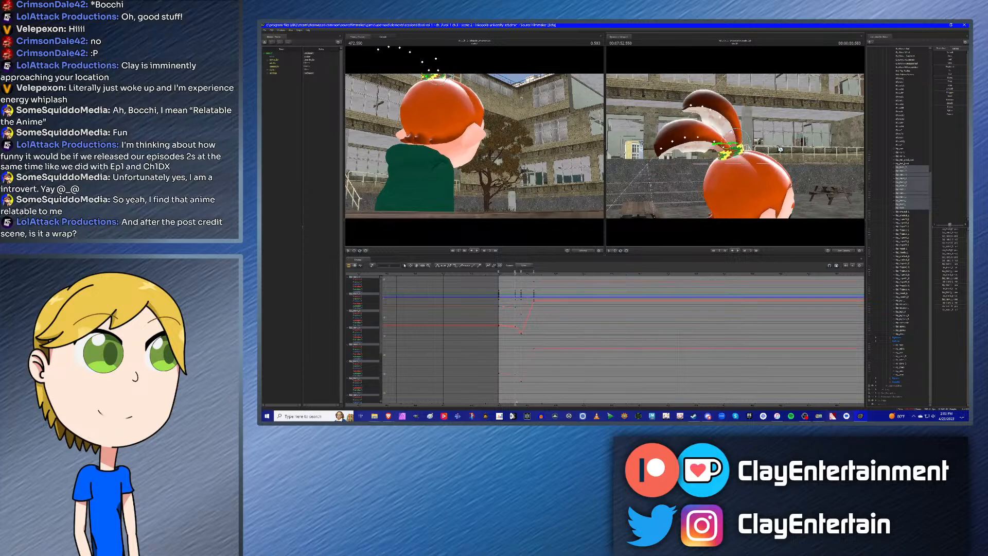
{"action": "key", "text": "Up"}
{"action": "left_click_drag", "start_coordinate": [743, 140], "coordinate": [746, 139]}
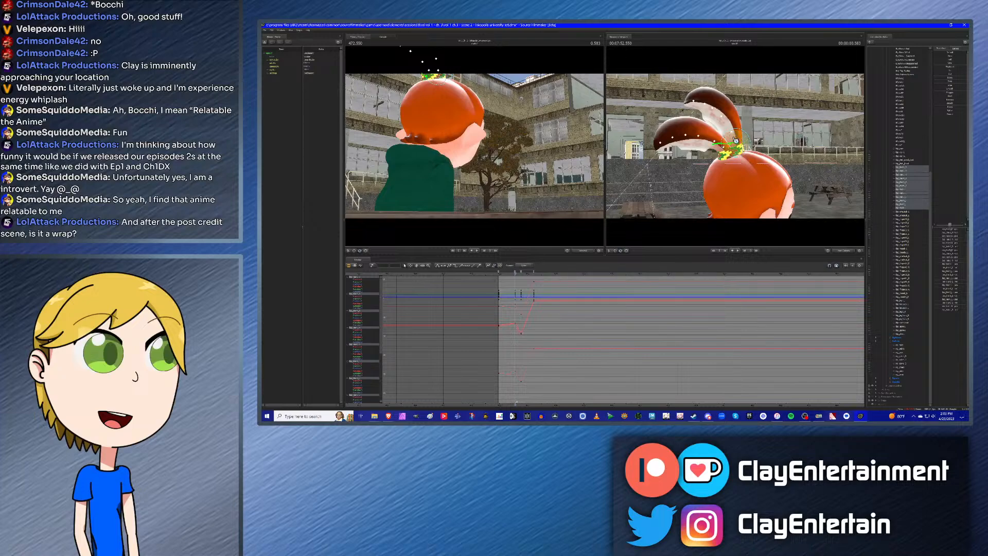
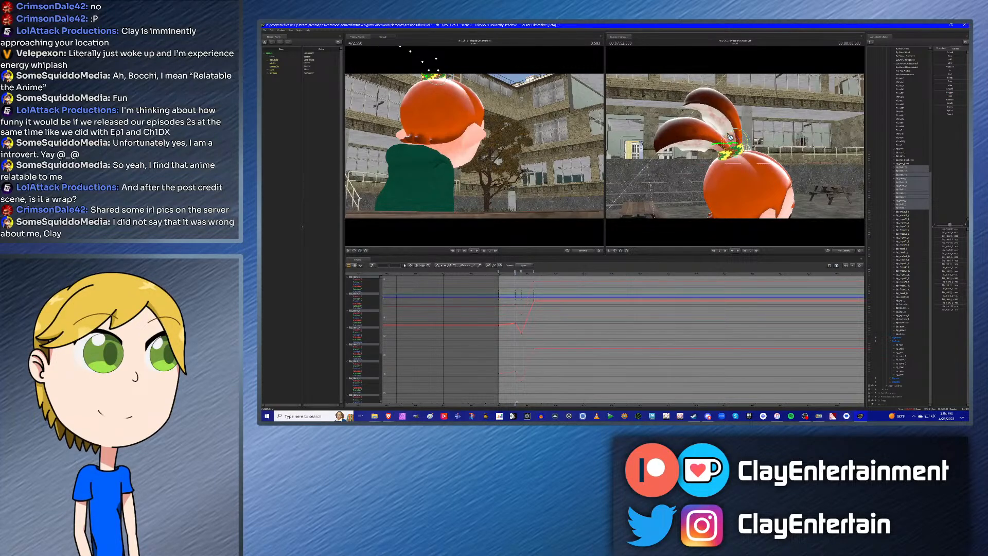
Step: Step through the hair keys up to 1.25 s, refining the tentacles' downward bend at 0.8 s
{"action": "key", "text": "Up"}
{"action": "key", "text": "Down"}
{"action": "key", "text": "Down"}
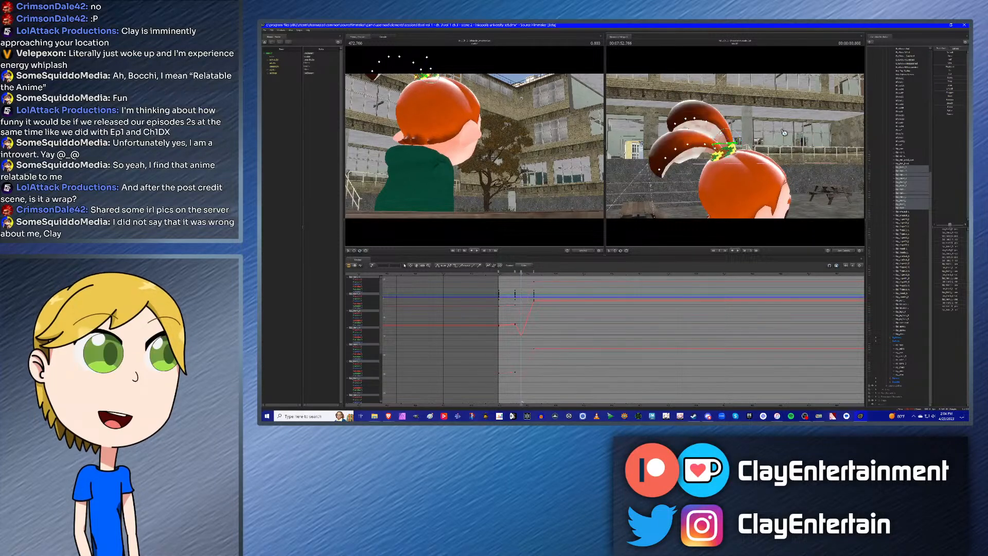
{"action": "key", "text": "Down"}
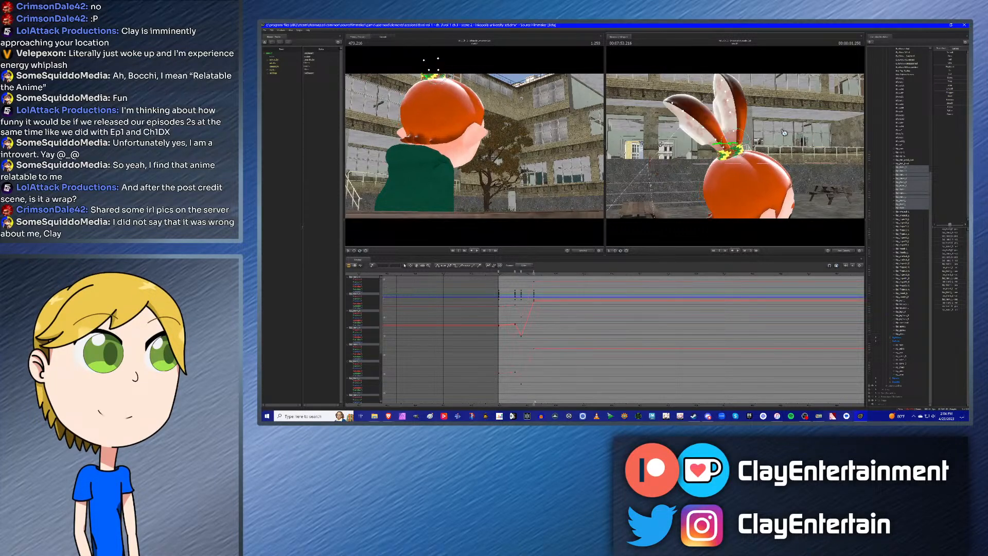
Step: Bend the hair tentacles downward at the 1.65 s eye key
{"action": "left_click", "coordinate": [906, 154]}
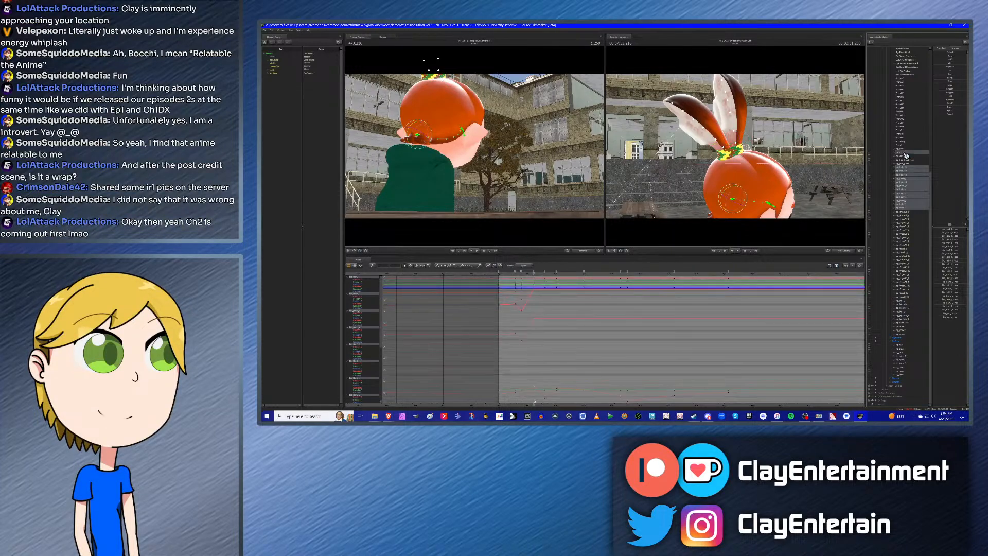
{"action": "key", "text": "Down"}
{"action": "left_click", "coordinate": [906, 155], "text": "ctrl"}
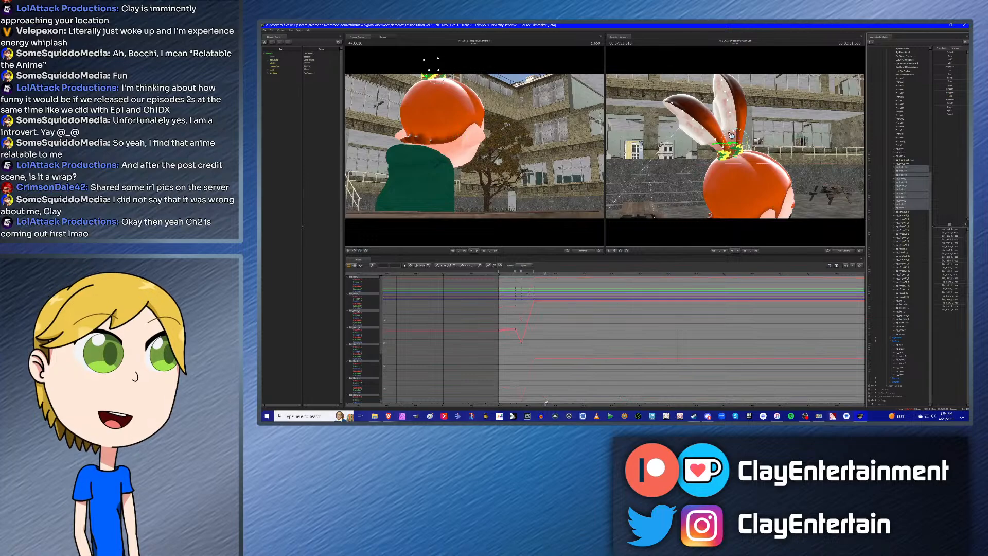
{"action": "mouse_move", "coordinate": [730, 134]}
{"action": "left_mouse_down"}
{"action": "mouse_move", "coordinate": [735, 146]}
{"action": "mouse_move", "coordinate": [728, 138]}
{"action": "left_mouse_up"}
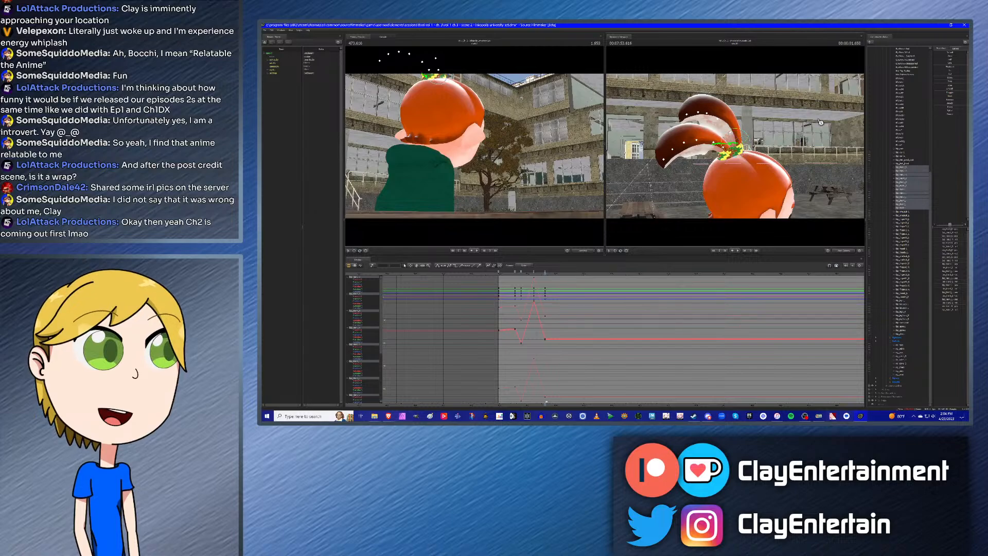
Step: Copy the hair pose from 1.25 s to the 2.05 s eye key and swing the tentacles sideways there
{"action": "left_click", "coordinate": [903, 153], "text": "ctrl"}
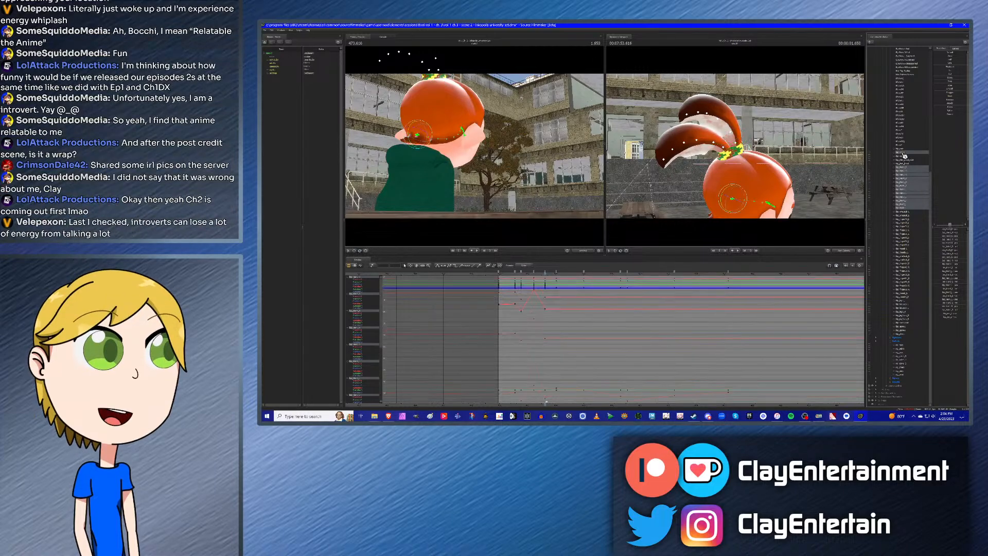
{"action": "key", "text": "Down"}
{"action": "left_click", "coordinate": [904, 153], "text": "ctrl"}
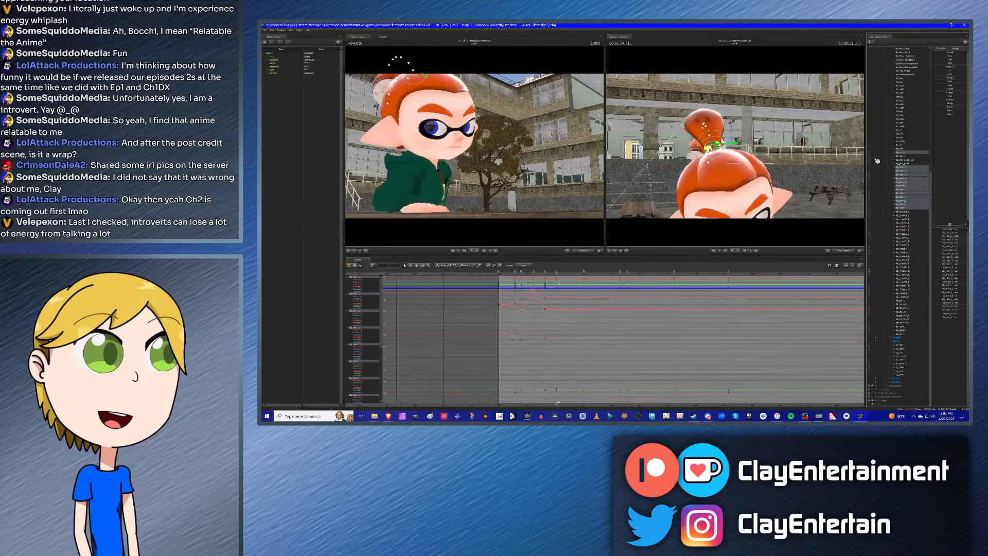
{"action": "right_click", "coordinate": [536, 276]}
{"action": "left_click", "coordinate": [540, 285]}
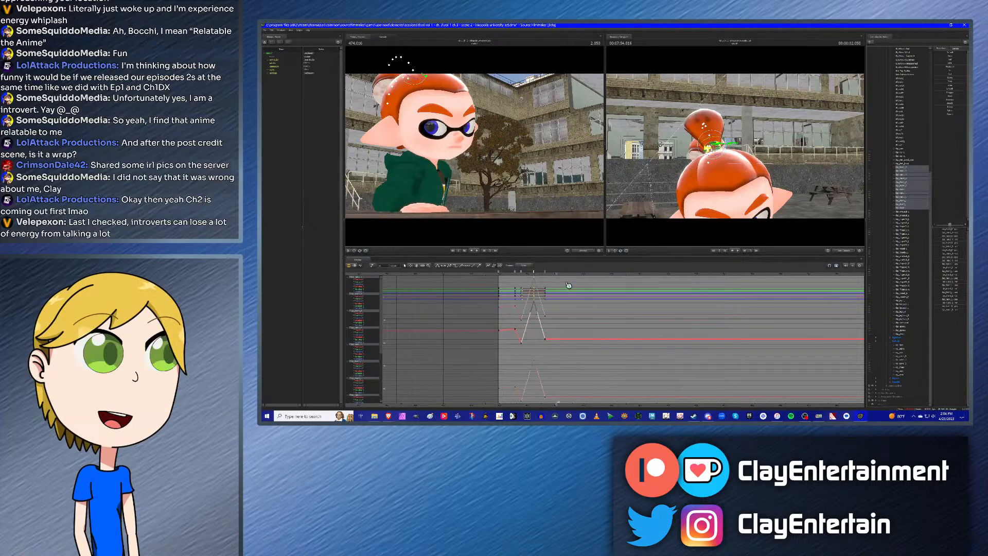
{"action": "left_click", "coordinate": [569, 286]}
{"action": "right_click", "coordinate": [556, 272]}
{"action": "left_click", "coordinate": [566, 291]}
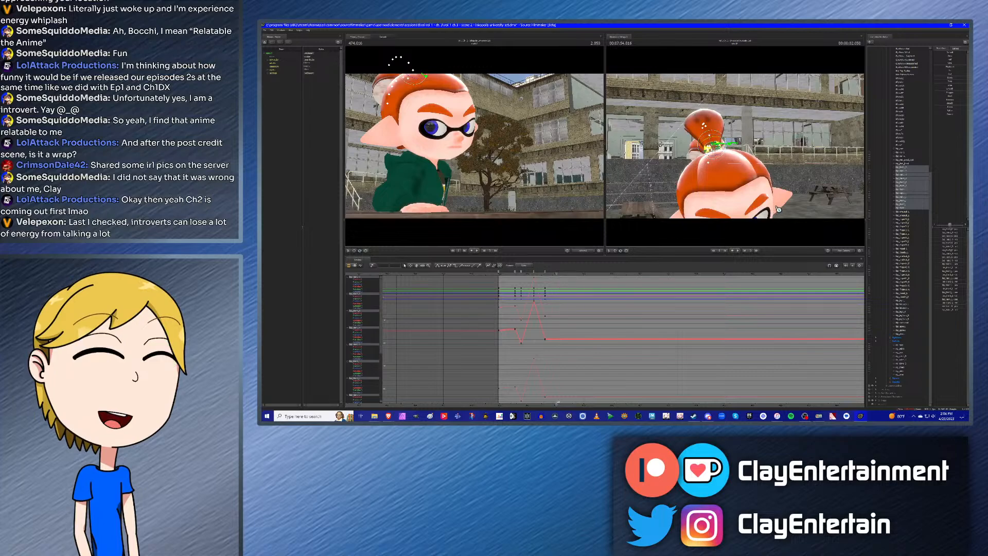
{"action": "left_click_drag", "start_coordinate": [714, 160], "coordinate": [739, 165]}
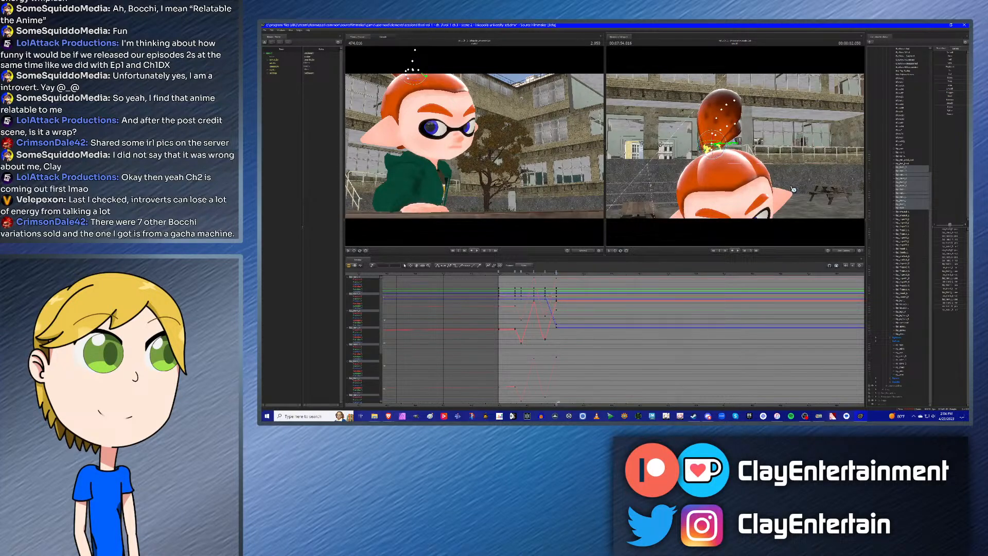
Step: Move to the 3.033 s eye key and update the tangents of all existing hair keys
{"action": "left_click", "coordinate": [905, 154]}
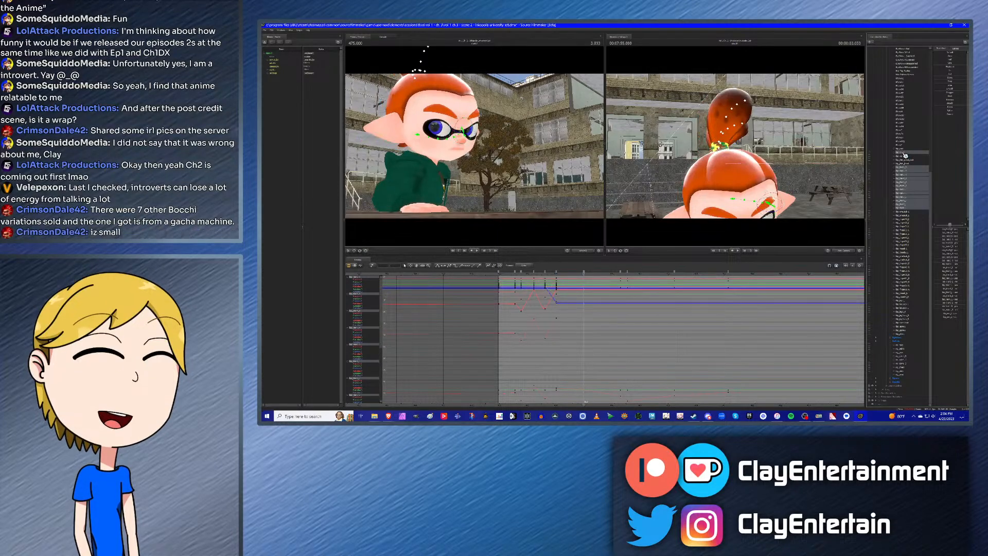
{"action": "left_click", "coordinate": [905, 153], "text": "ctrl"}
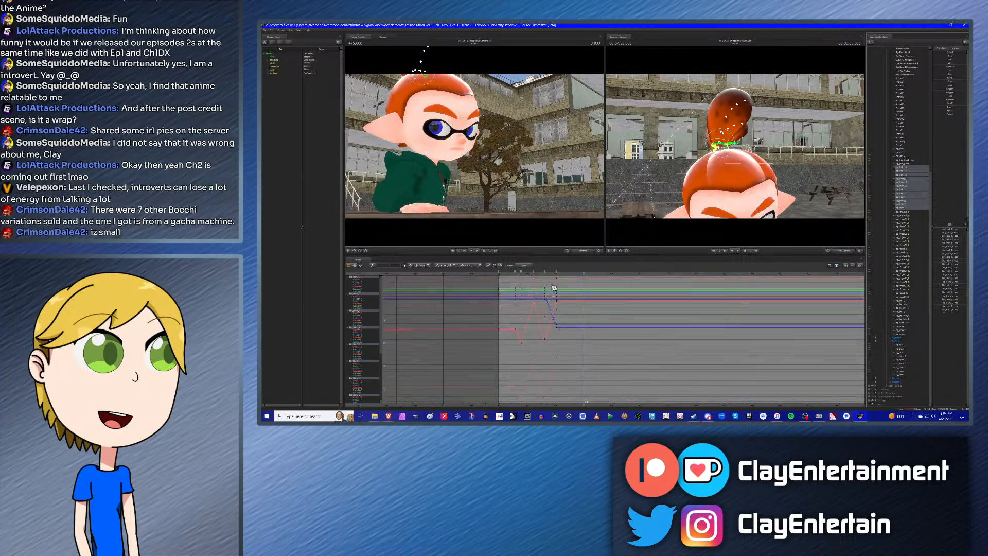
{"action": "scroll", "coordinate": [540, 320], "scroll_direction": "down", "scroll_amount": 3}
{"action": "left_click_drag", "start_coordinate": [492, 294], "coordinate": [623, 397]}
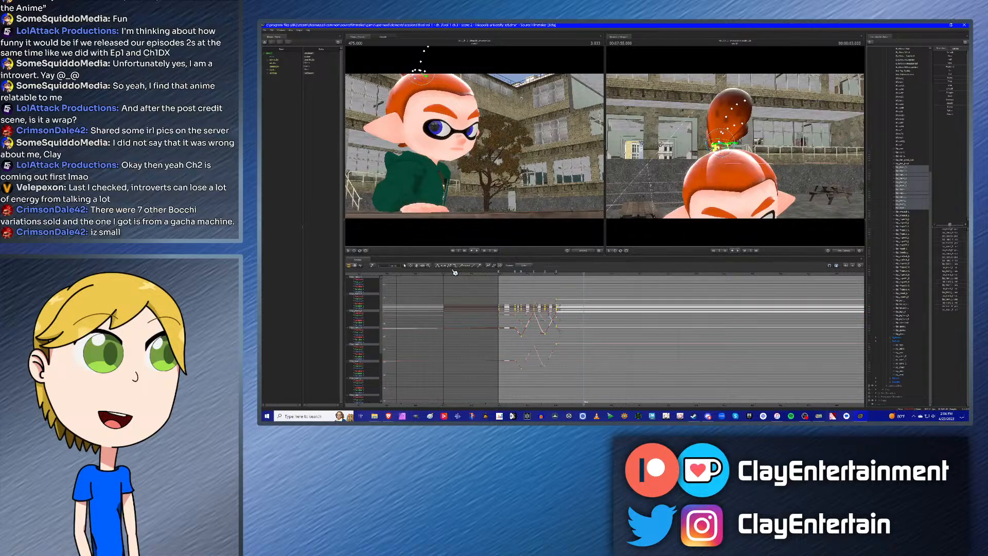
{"action": "left_click", "coordinate": [566, 289]}
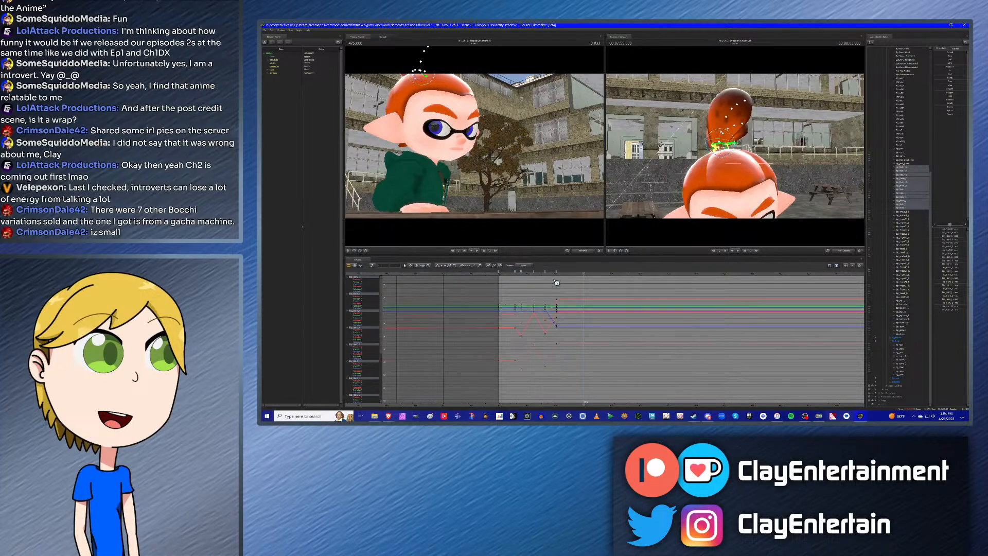
Step: Copy the hair pose from 1.65 s to 3.033 s and adjust the tentacles' bend slightly
{"action": "right_click", "coordinate": [547, 274]}
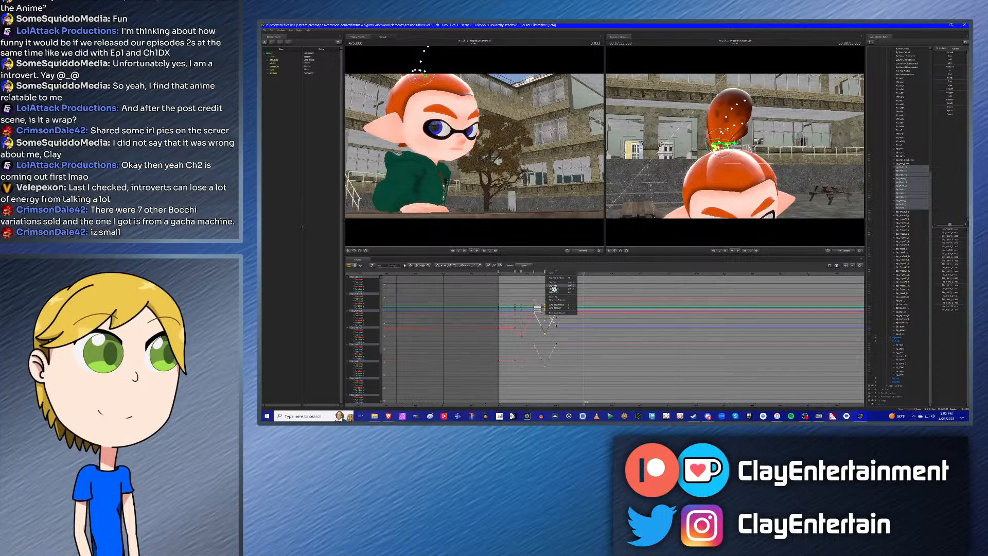
{"action": "left_click", "coordinate": [554, 286]}
{"action": "left_click", "coordinate": [573, 288]}
{"action": "right_click", "coordinate": [586, 274]}
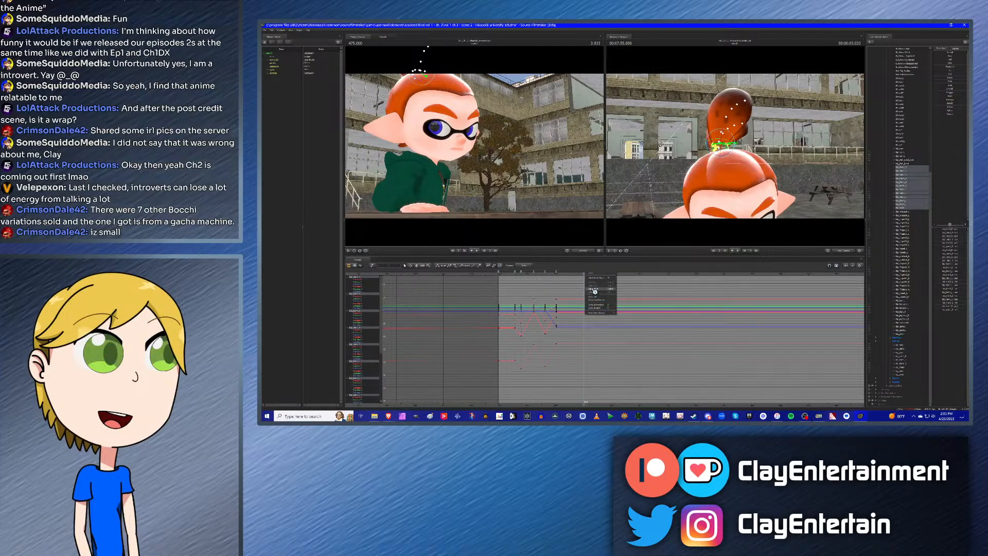
{"action": "left_click", "coordinate": [593, 290]}
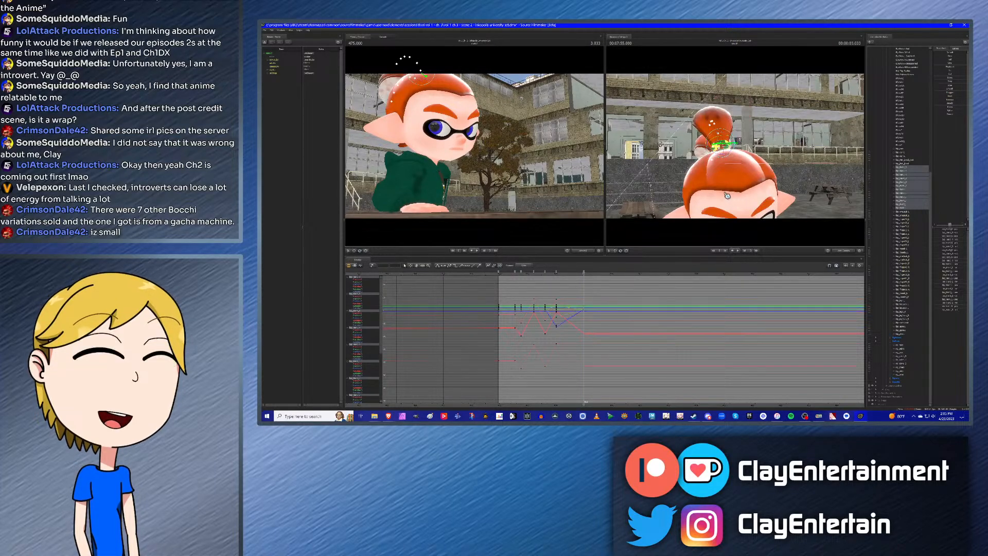
{"action": "left_click_drag", "start_coordinate": [688, 154], "coordinate": [737, 131], "text": "alt"}
{"action": "left_click_drag", "start_coordinate": [785, 156], "coordinate": [737, 149], "text": "alt"}
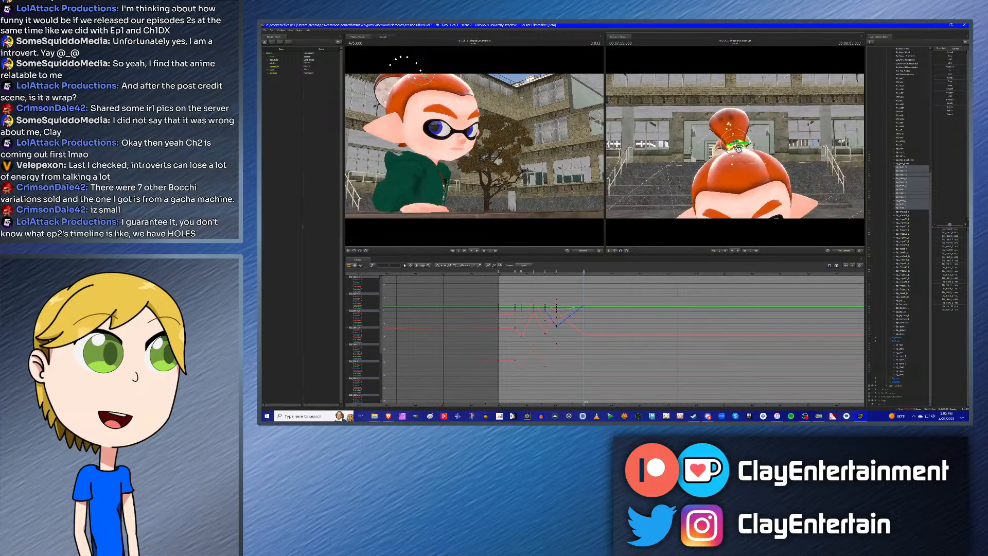
Step: Copy the hair pose from 1.25 s to the 4.333 s eye key
{"action": "left_click", "coordinate": [904, 154]}
{"action": "key", "text": "Down"}
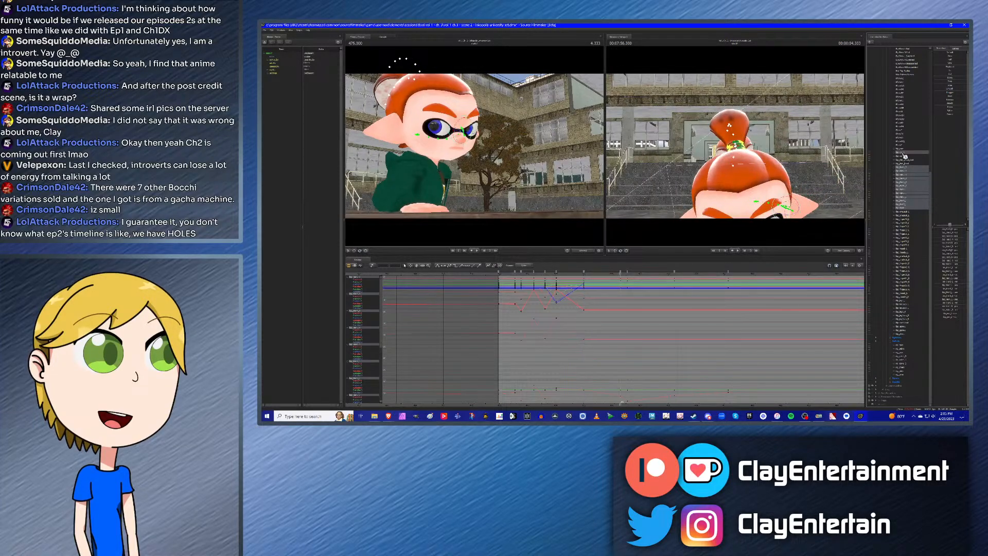
{"action": "left_click", "coordinate": [903, 154], "text": "ctrl"}
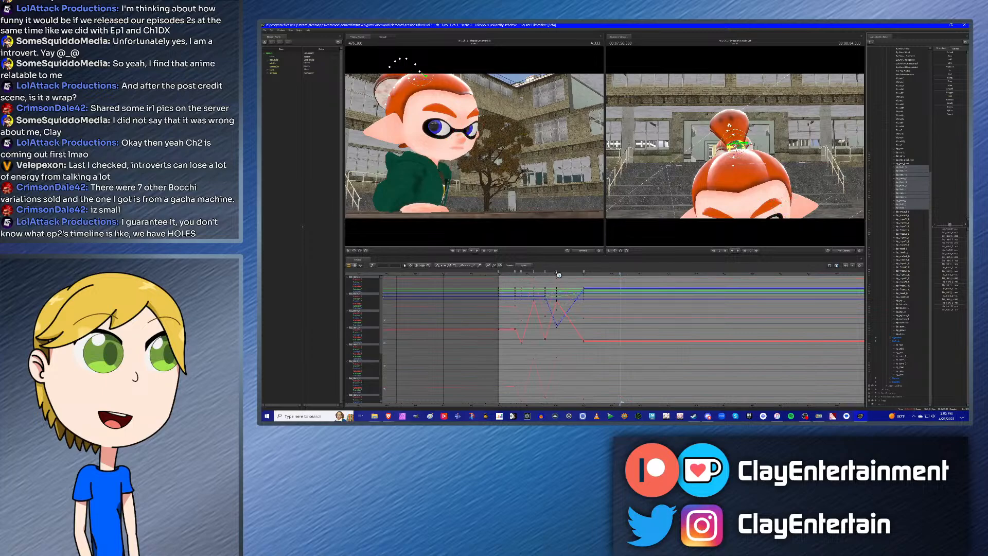
{"action": "right_click", "coordinate": [536, 275]}
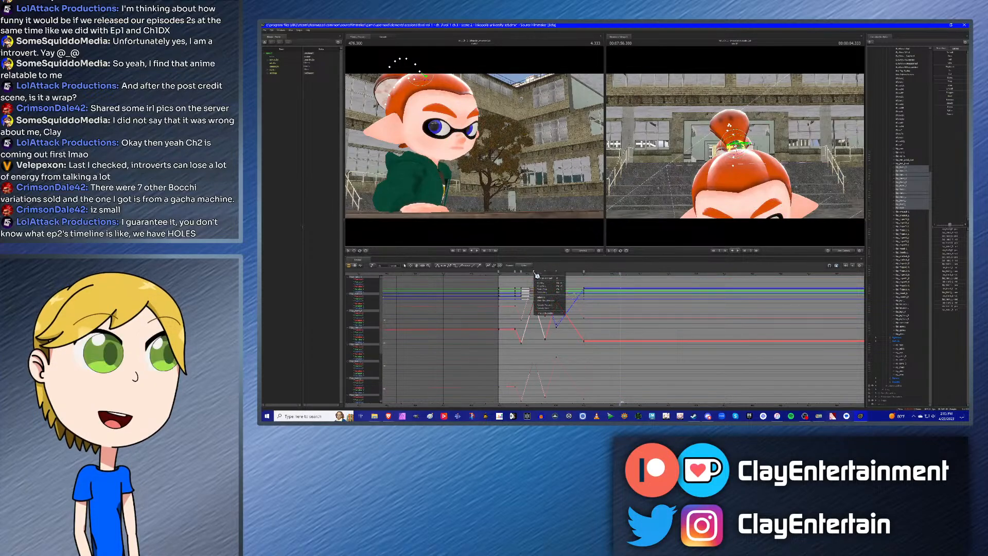
{"action": "left_click", "coordinate": [540, 286]}
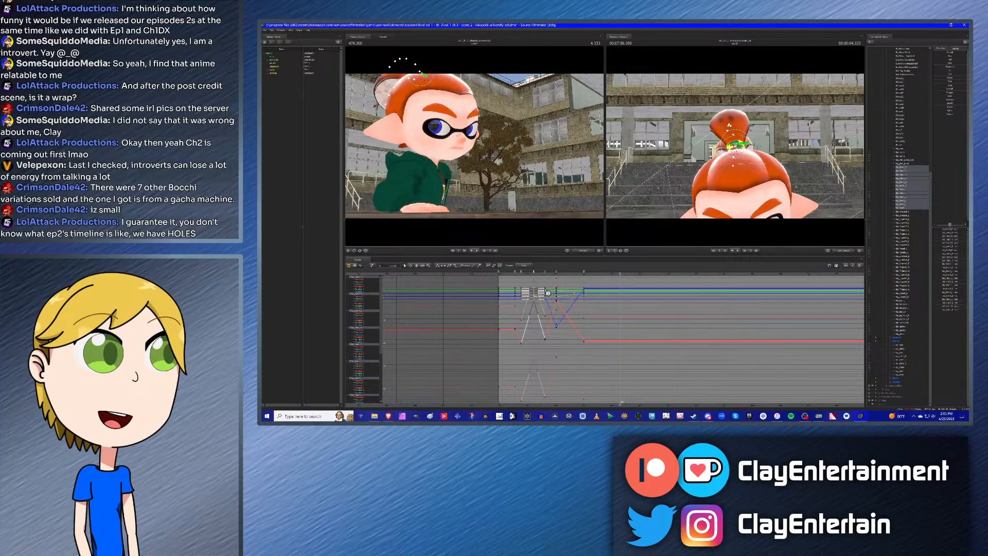
{"action": "right_click", "coordinate": [625, 276]}
{"action": "left_click", "coordinate": [627, 290]}
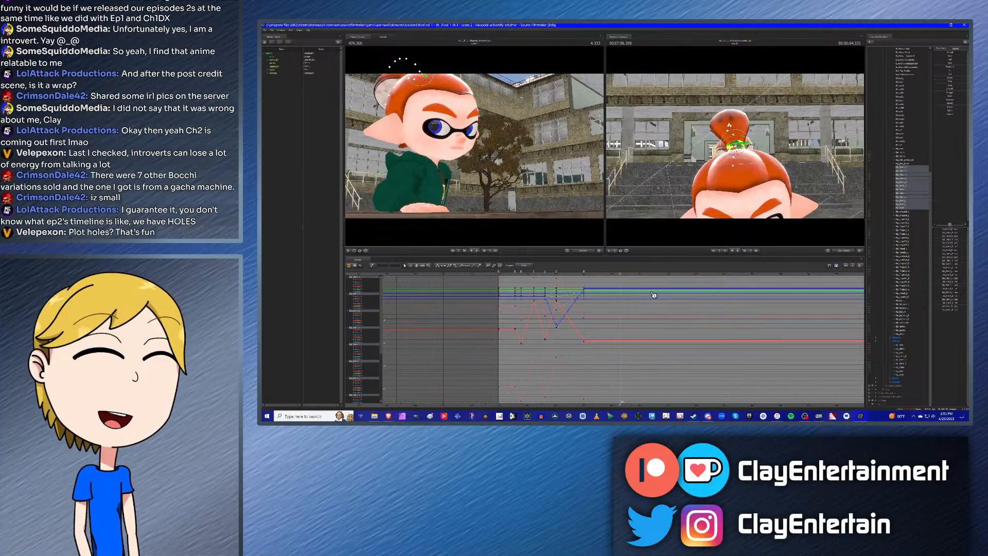
Step: Update the tangents of all hair keys and bend the tentacles downward at 4.333 s
{"action": "scroll", "coordinate": [584, 313], "scroll_direction": "down", "scroll_amount": 2}
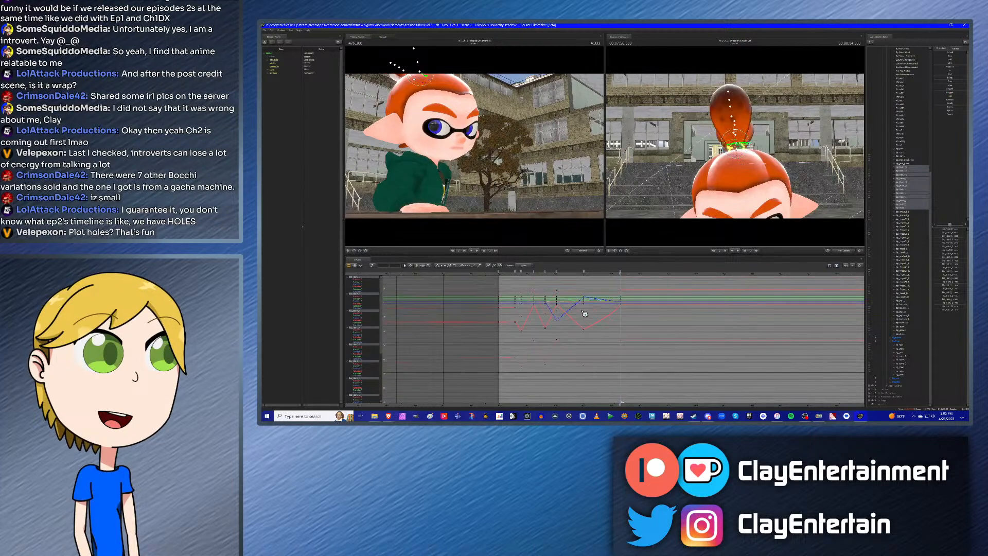
{"action": "left_click_drag", "start_coordinate": [698, 389], "coordinate": [699, 390]}
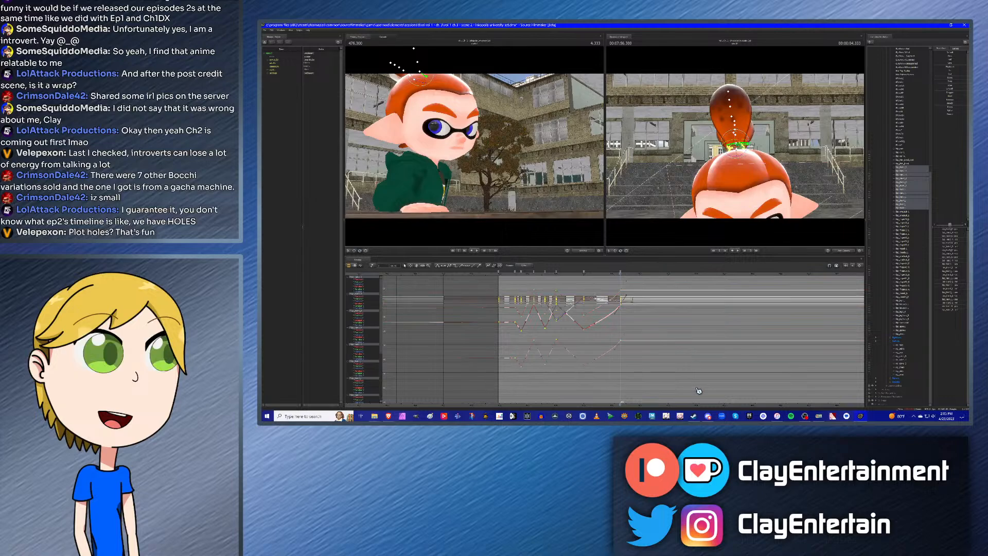
{"action": "left_click", "coordinate": [651, 320]}
{"action": "left_click_drag", "start_coordinate": [764, 187], "coordinate": [721, 163], "text": "alt"}
{"action": "left_click_drag", "start_coordinate": [782, 154], "coordinate": [742, 156], "text": "alt"}
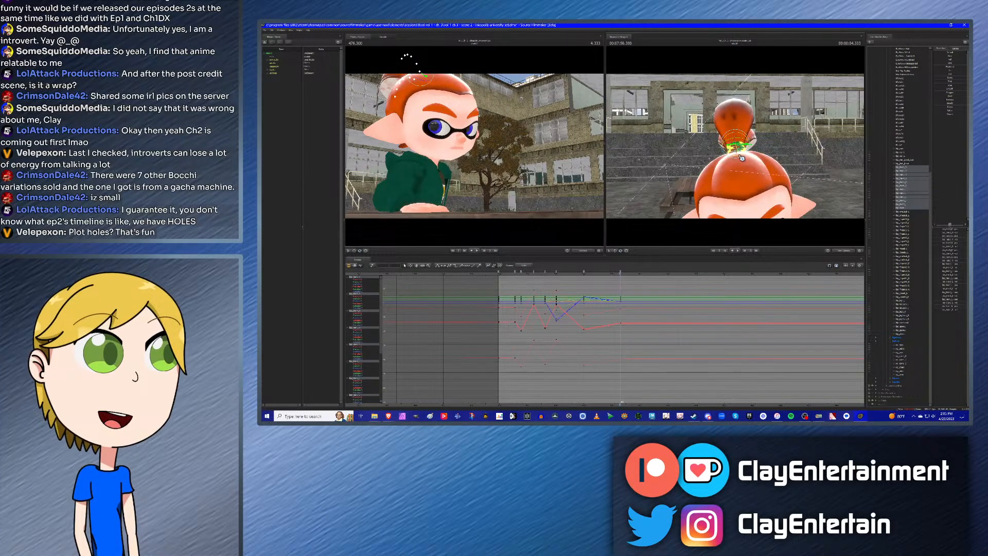
{"action": "left_click_drag", "start_coordinate": [820, 177], "coordinate": [835, 161]}
{"action": "scroll", "coordinate": [586, 311], "scroll_direction": "down", "scroll_amount": 2}
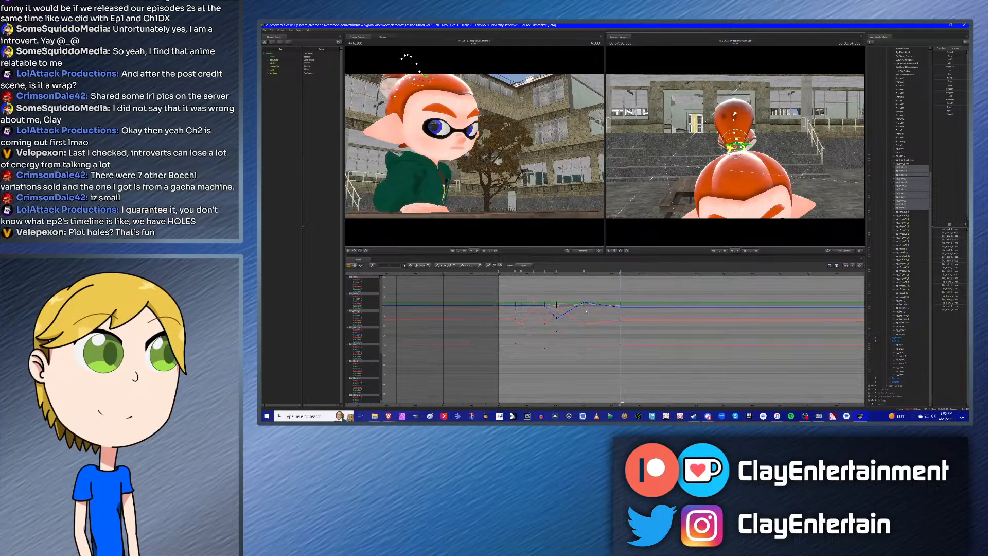
Step: Paste the copied hair pose at the 4.583 s key and refine the tentacles' bend against the 4.333 s pose
{"action": "left_click", "coordinate": [902, 154]}
{"action": "left_click", "coordinate": [904, 156]}
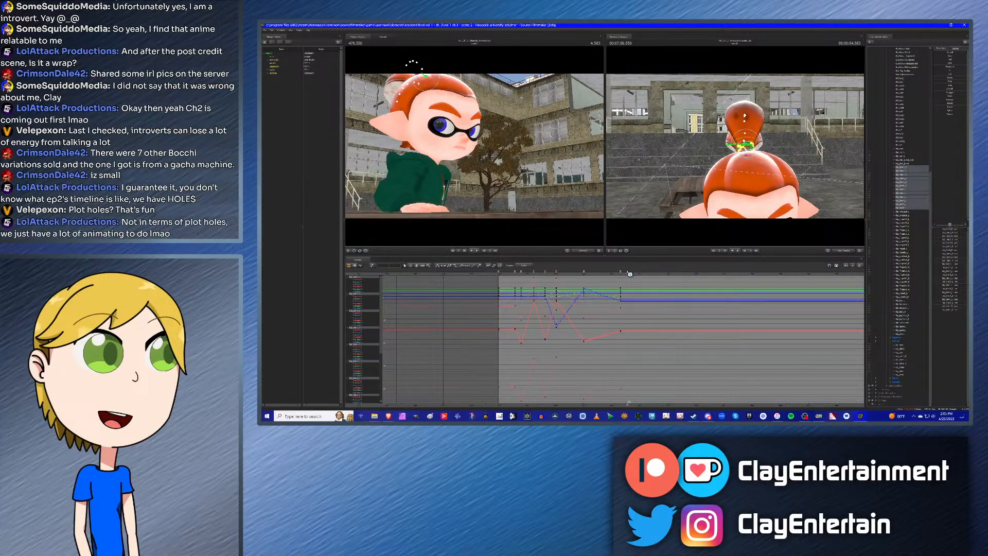
{"action": "key", "text": "ctrl+v"}
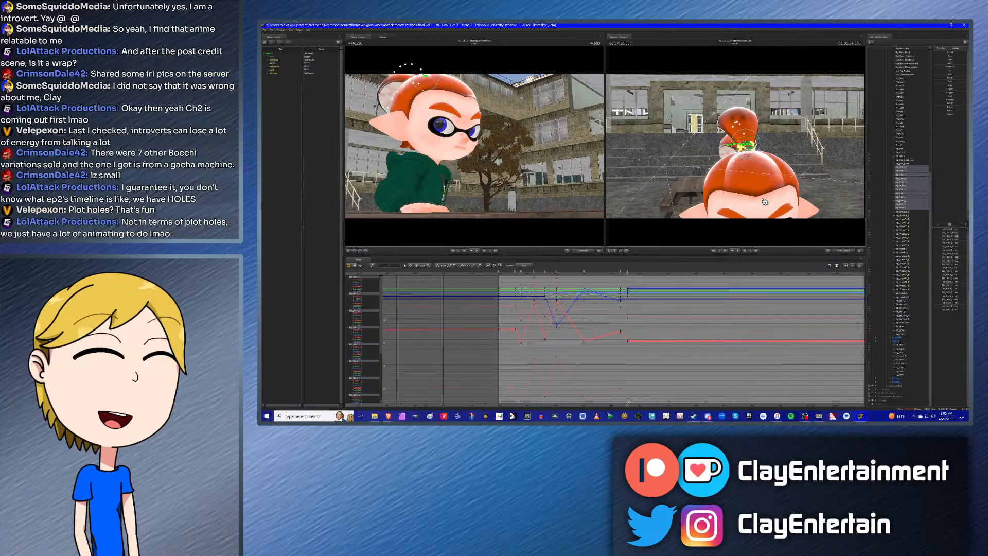
{"action": "left_click_drag", "start_coordinate": [755, 197], "coordinate": [740, 134], "text": "alt"}
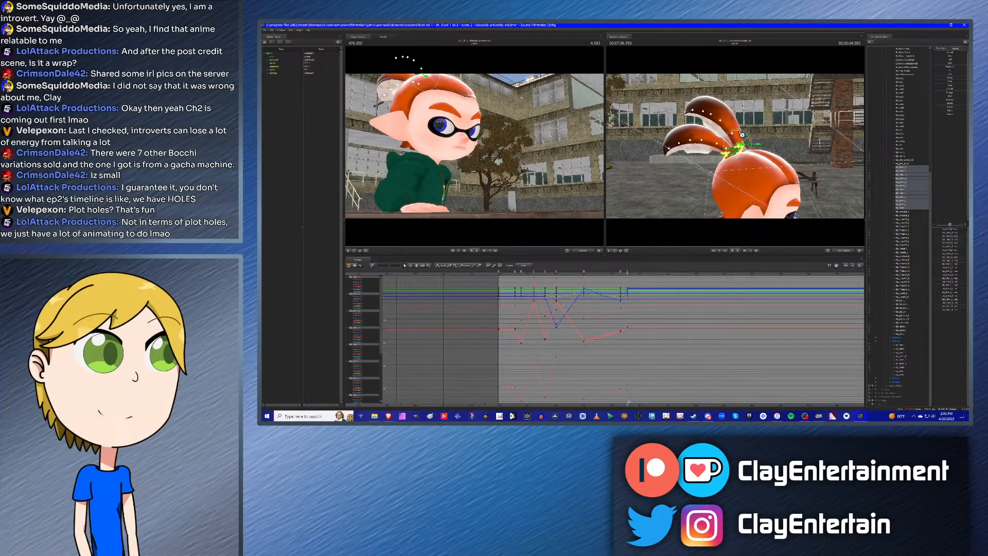
{"action": "key", "text": "Up"}
{"action": "key", "text": "Down"}
{"action": "key", "text": "Up"}
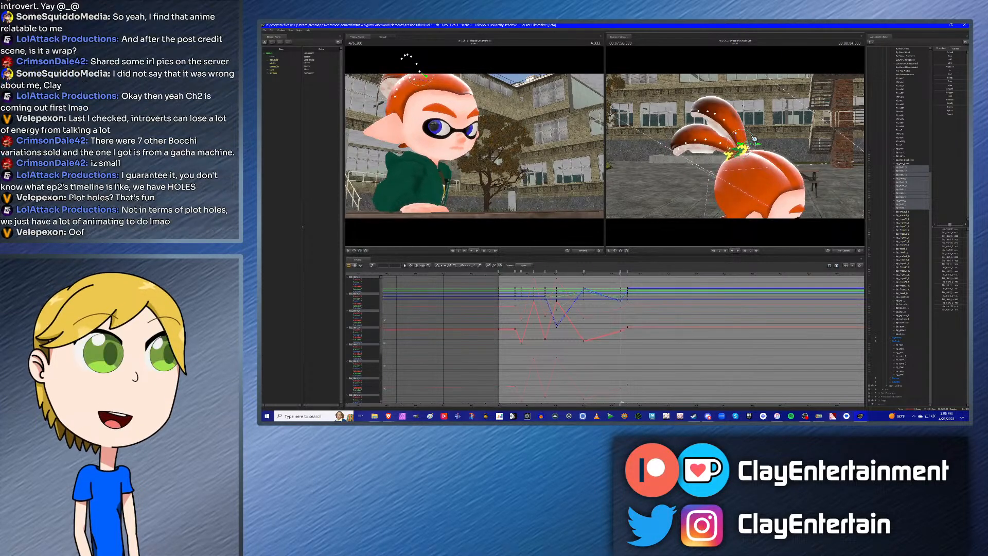
{"action": "key", "text": "Down"}
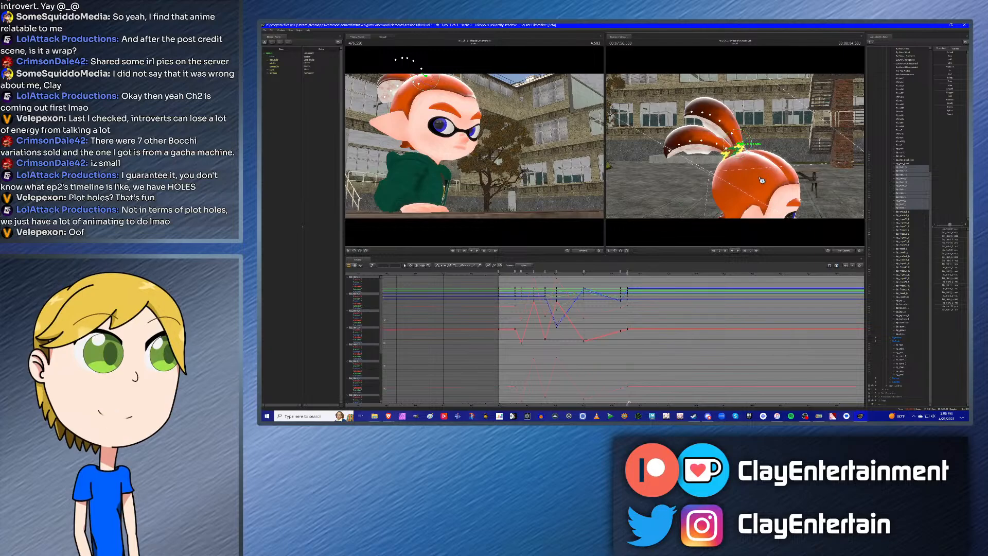
Step: Rotate the hair tentacles slightly sideways at 4.583 s, checking the pose from several angles
{"action": "left_click_drag", "start_coordinate": [763, 178], "coordinate": [744, 130], "text": "alt"}
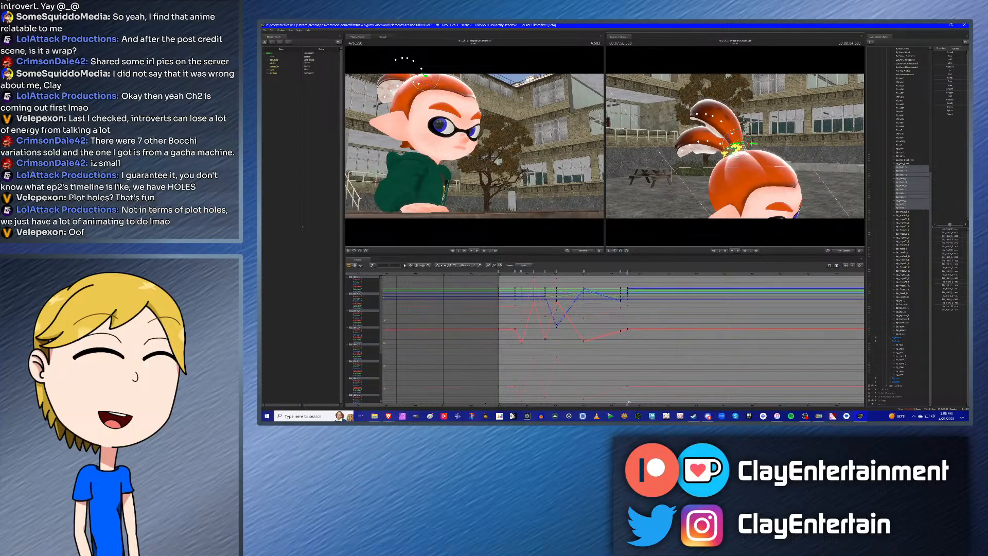
{"action": "left_click_drag", "start_coordinate": [790, 148], "coordinate": [741, 133], "text": "alt"}
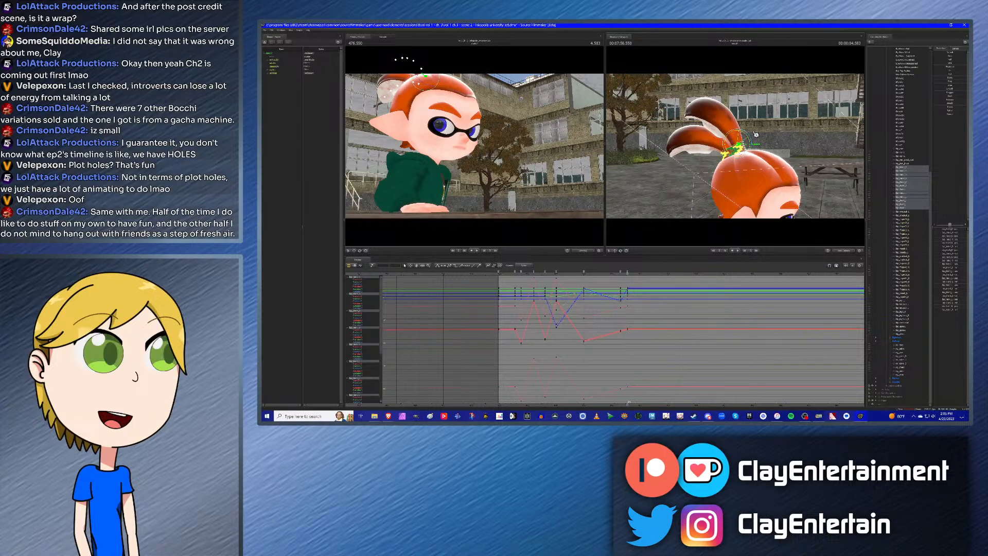
{"action": "left_click_drag", "start_coordinate": [752, 185], "coordinate": [737, 159], "text": "alt"}
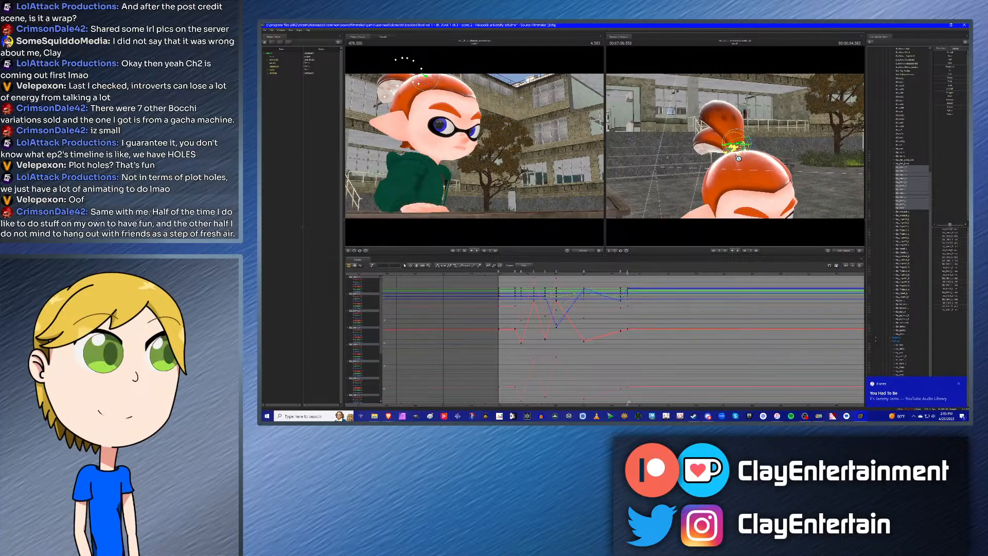
{"action": "left_click_drag", "start_coordinate": [738, 156], "coordinate": [735, 155]}
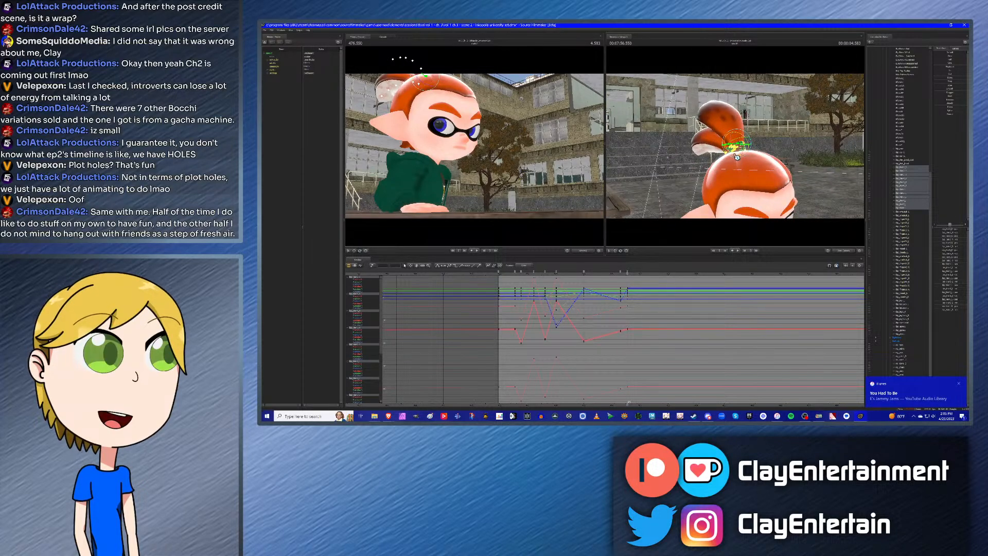
{"action": "left_click_drag", "start_coordinate": [818, 146], "coordinate": [811, 143]}
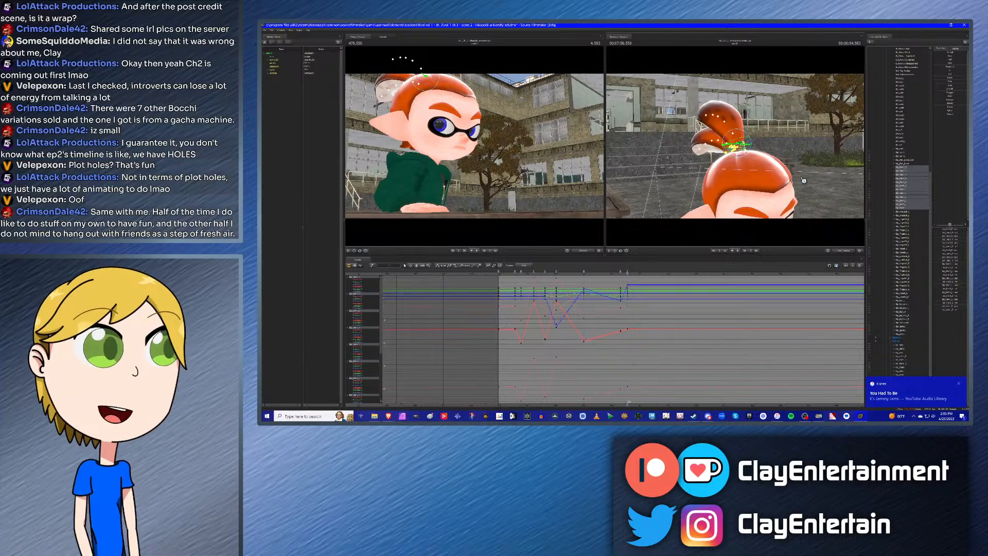
Step: Undo the last sideways rotation of the hair tentacles at 4.583 s and readjust their bend, checking the pose from several angles
{"action": "key", "text": "ctrl+z"}
{"action": "key", "text": "ctrl+y"}
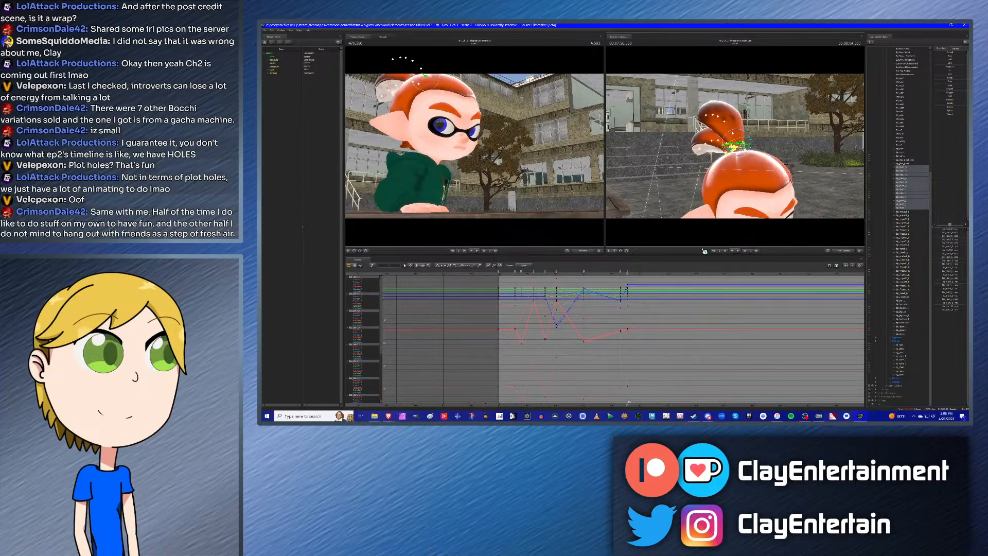
{"action": "key", "text": "ctrl+z"}
{"action": "left_click_drag", "start_coordinate": [779, 200], "coordinate": [749, 160], "text": "alt"}
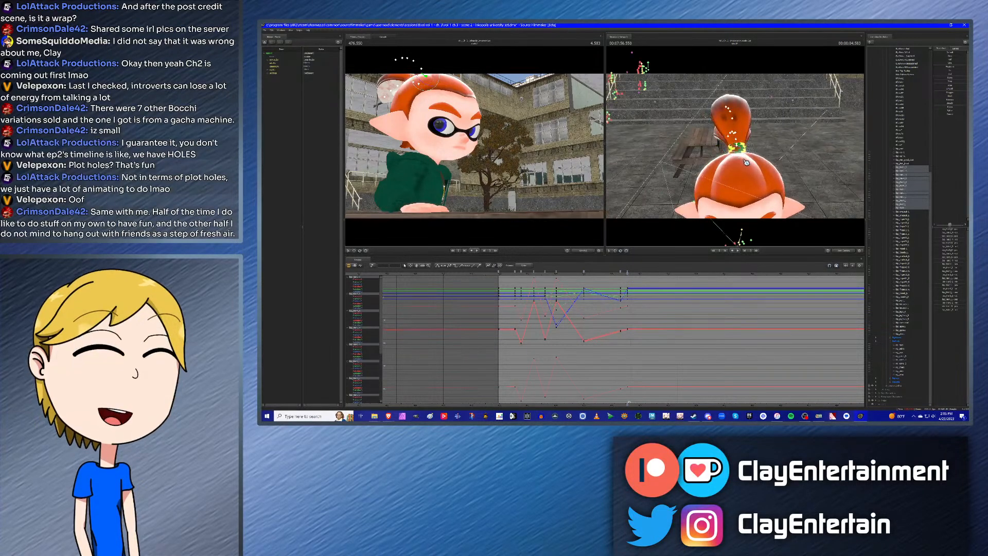
{"action": "mouse_move", "coordinate": [735, 159]}
{"action": "left_mouse_down"}
{"action": "mouse_move", "coordinate": [749, 160]}
{"action": "mouse_move", "coordinate": [723, 178]}
{"action": "mouse_move", "coordinate": [738, 149]}
{"action": "left_mouse_up"}
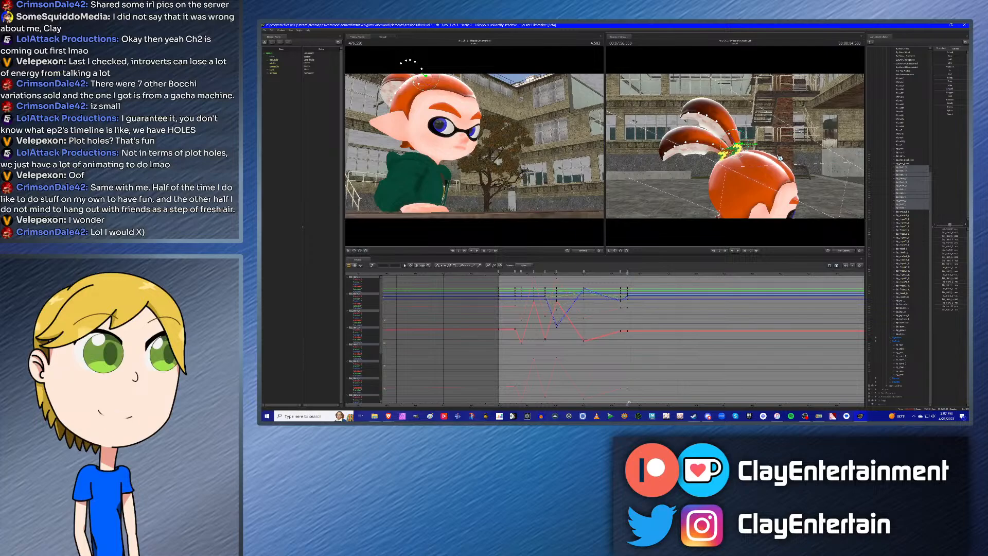
{"action": "left_click_drag", "start_coordinate": [779, 158], "coordinate": [690, 157], "text": "alt"}
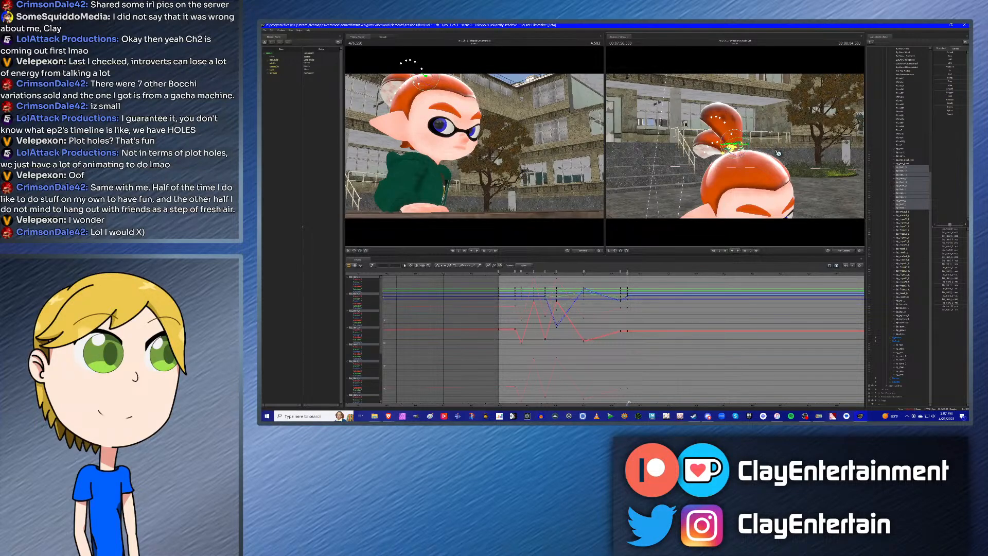
{"action": "left_click_drag", "start_coordinate": [779, 153], "coordinate": [828, 152], "text": "alt"}
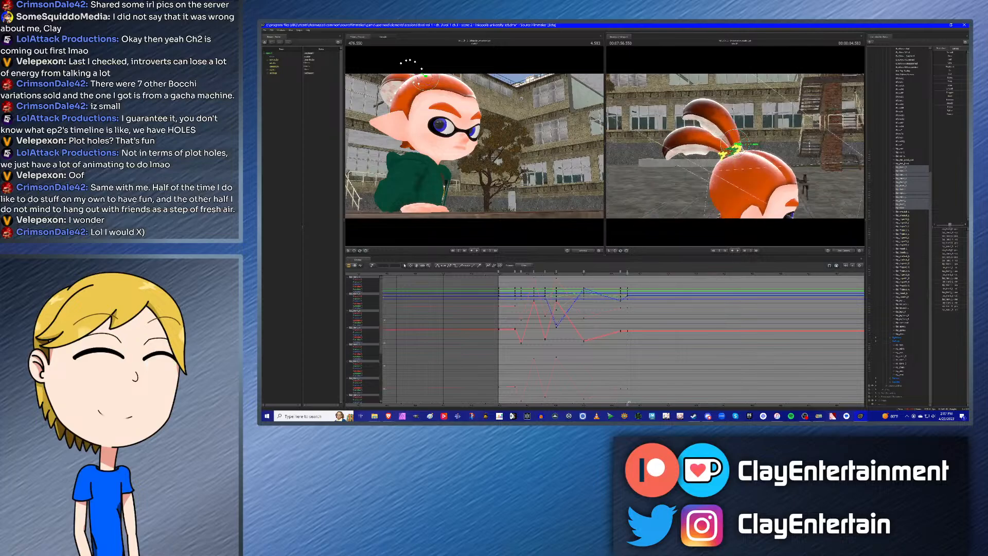
Step: Go to the next eye key at 6.25 s and rotate the hair tentacles slightly upward there
{"action": "left_click_drag", "start_coordinate": [616, 277], "coordinate": [622, 277]}
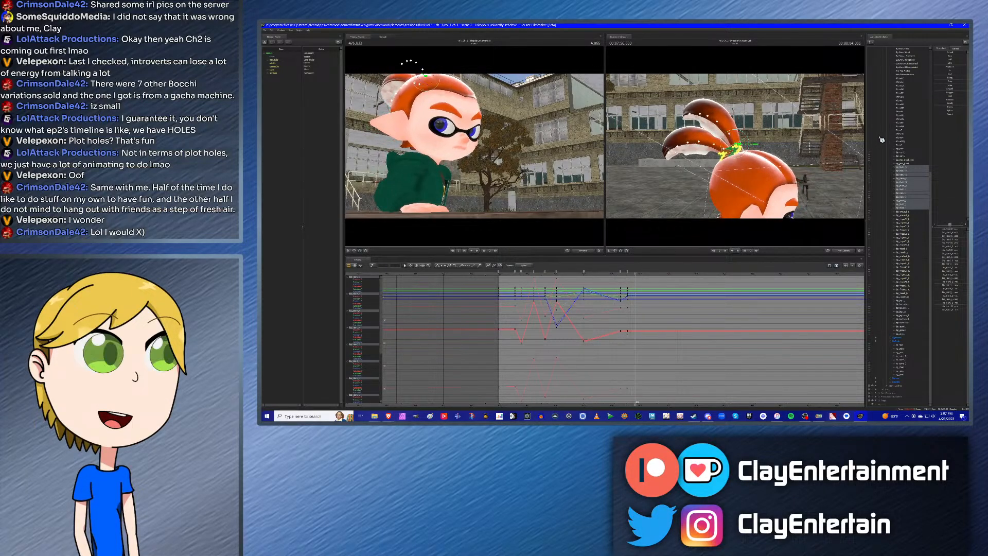
{"action": "left_click", "coordinate": [904, 155]}
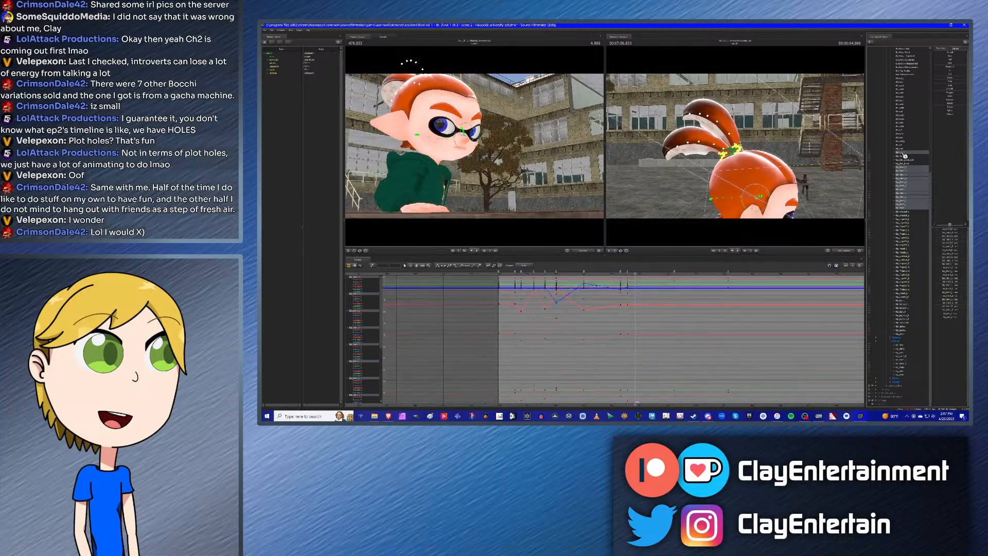
{"action": "key", "text": "Down"}
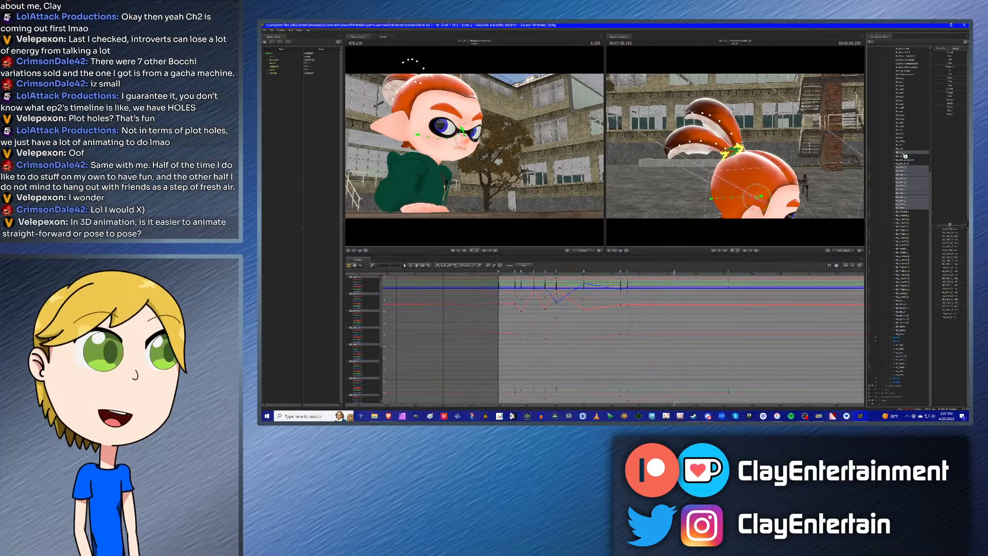
{"action": "left_click", "coordinate": [903, 153], "text": "ctrl"}
{"action": "left_click_drag", "start_coordinate": [744, 184], "coordinate": [743, 147], "text": "alt"}
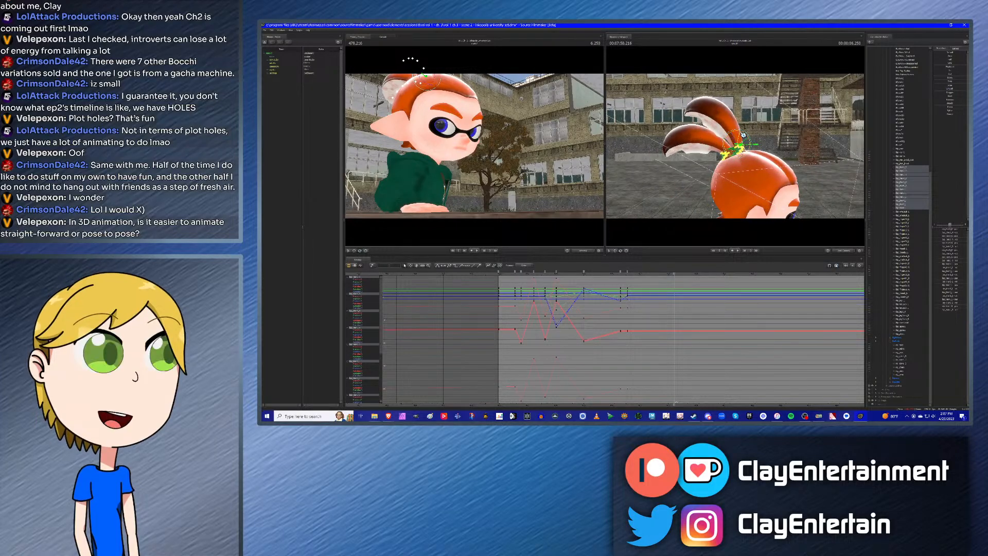
{"action": "left_click_drag", "start_coordinate": [742, 150], "coordinate": [743, 135], "text": "alt"}
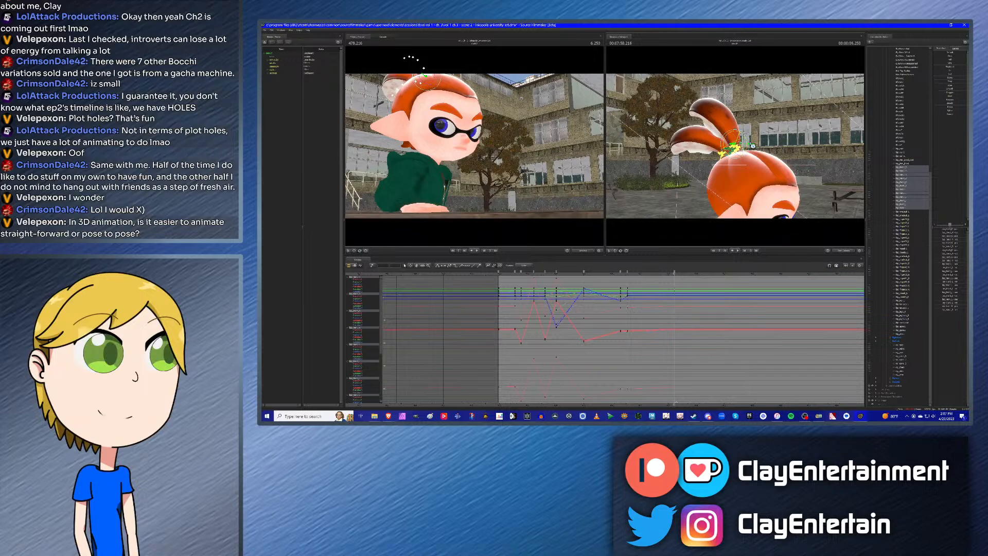
Step: Paste the copied hair pose at the 8.166 s eye key and update the tangents of all hair keys
{"action": "left_click", "coordinate": [905, 153]}
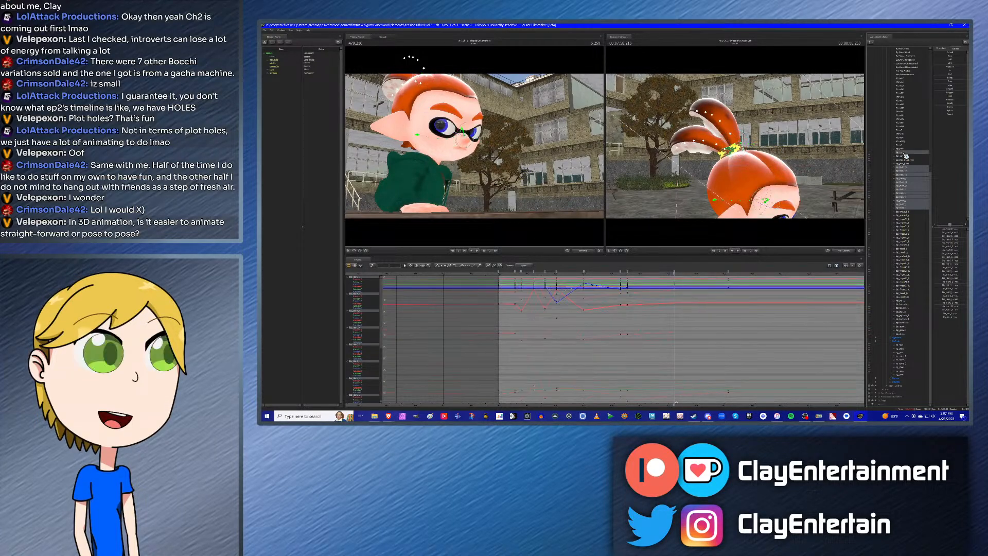
{"action": "key", "text": "Down"}
{"action": "left_click", "coordinate": [905, 153], "text": "ctrl"}
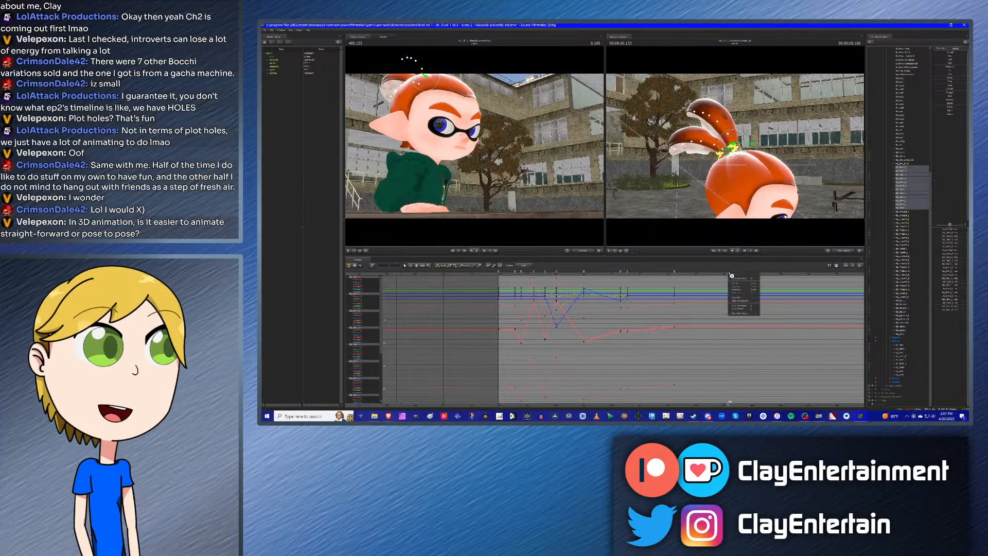
{"action": "key", "text": "ctrl+v"}
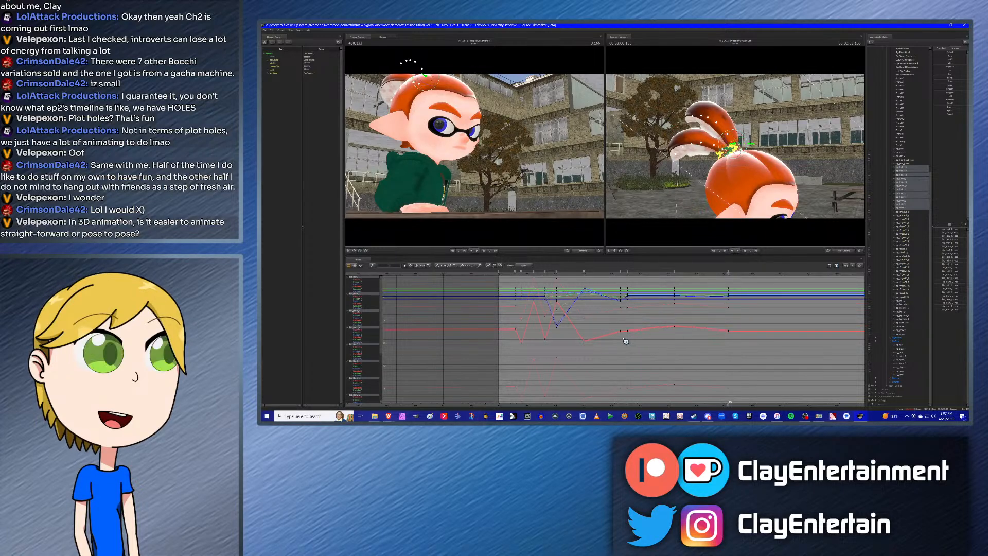
{"action": "scroll", "coordinate": [625, 341], "scroll_direction": "down", "scroll_amount": 1}
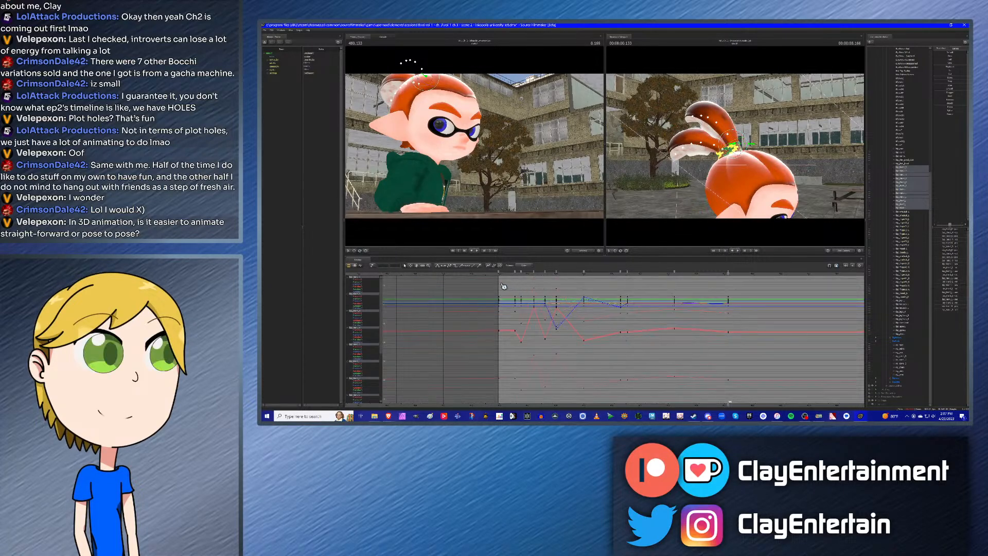
{"action": "left_click_drag", "start_coordinate": [637, 339], "coordinate": [790, 415]}
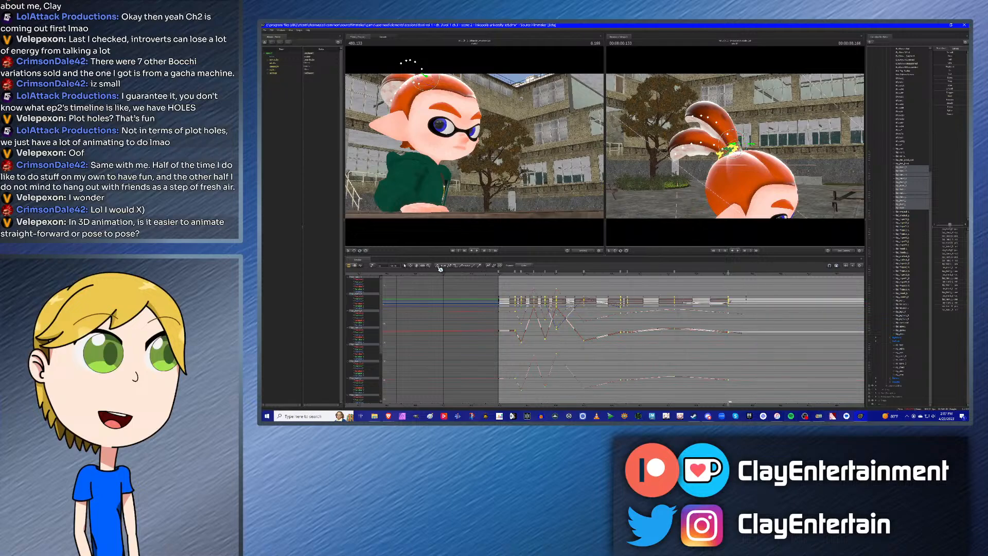
{"action": "left_click", "coordinate": [503, 309]}
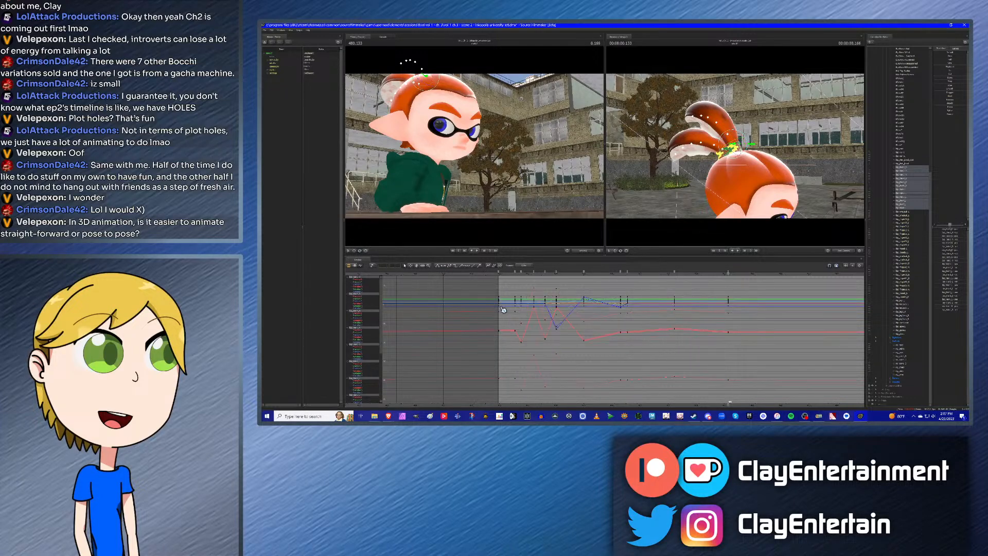
Step: Play back the shot to review how the hair tentacles follow the head movement
{"action": "left_click", "coordinate": [512, 275]}
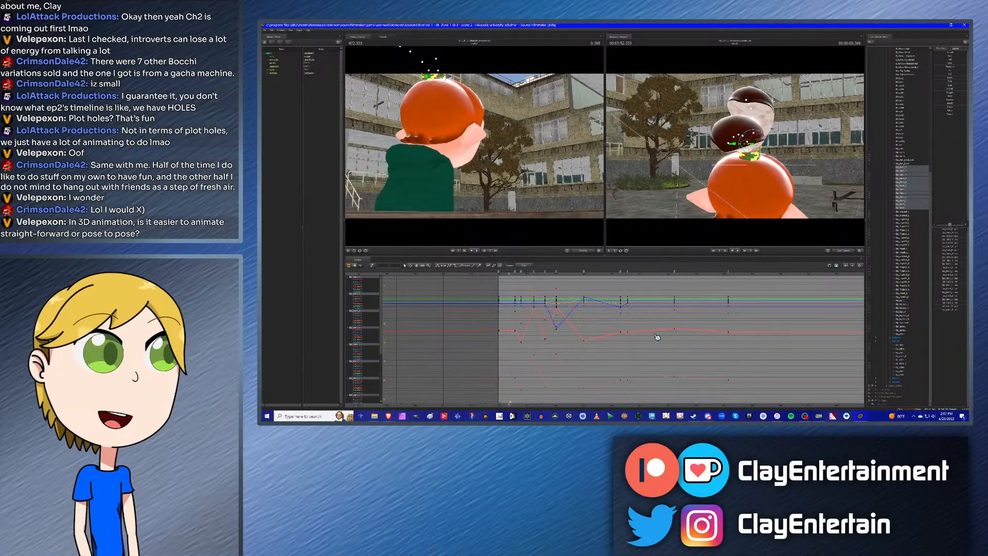
{"action": "scroll", "coordinate": [679, 337], "scroll_direction": "up", "scroll_amount": 2}
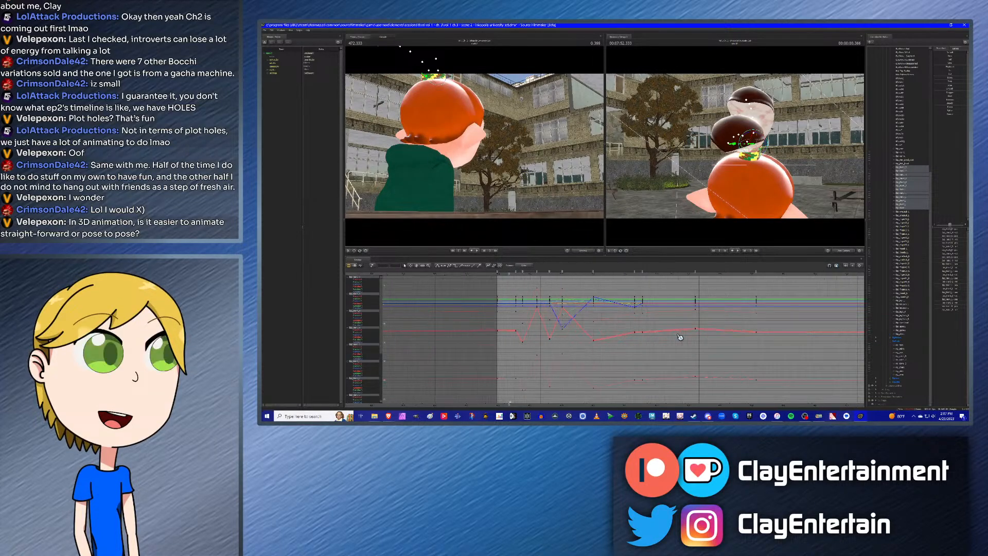
{"action": "left_click", "coordinate": [417, 266]}
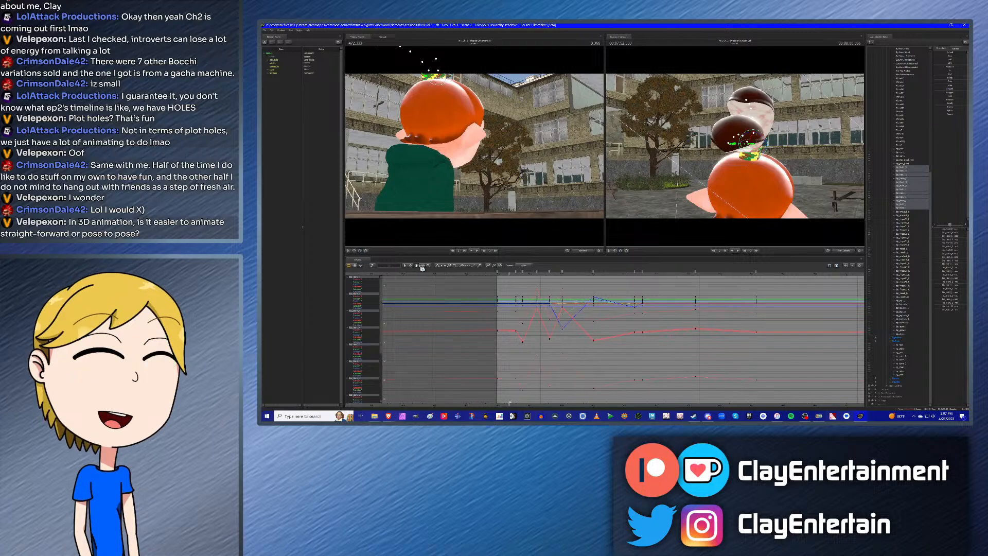
{"action": "left_click_drag", "start_coordinate": [669, 301], "coordinate": [660, 320]}
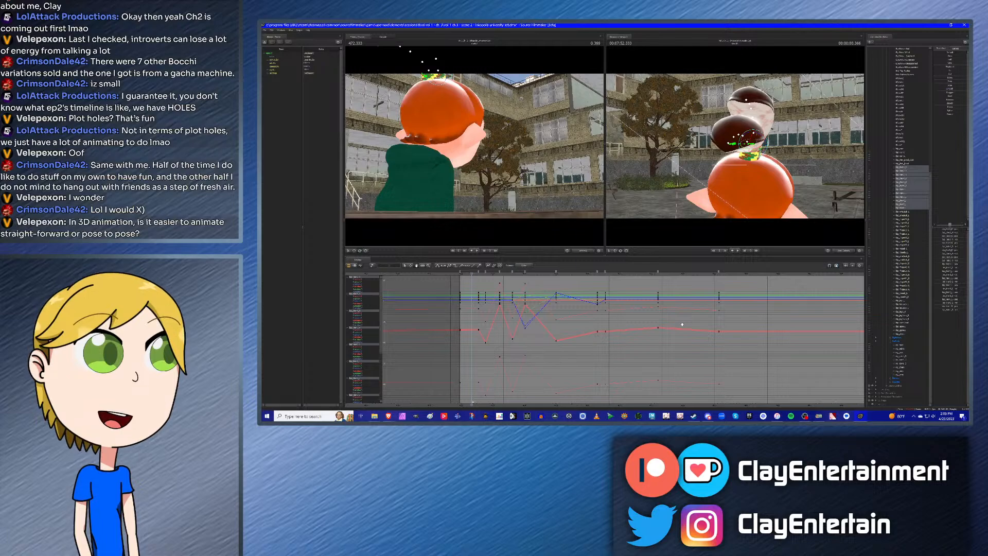
{"action": "left_click", "coordinate": [542, 273]}
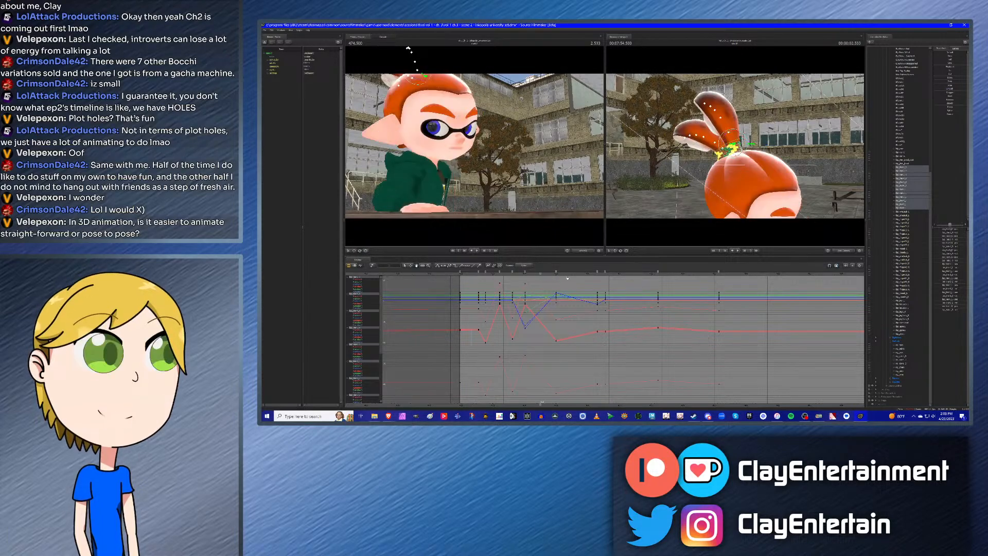
{"action": "key", "text": "space"}
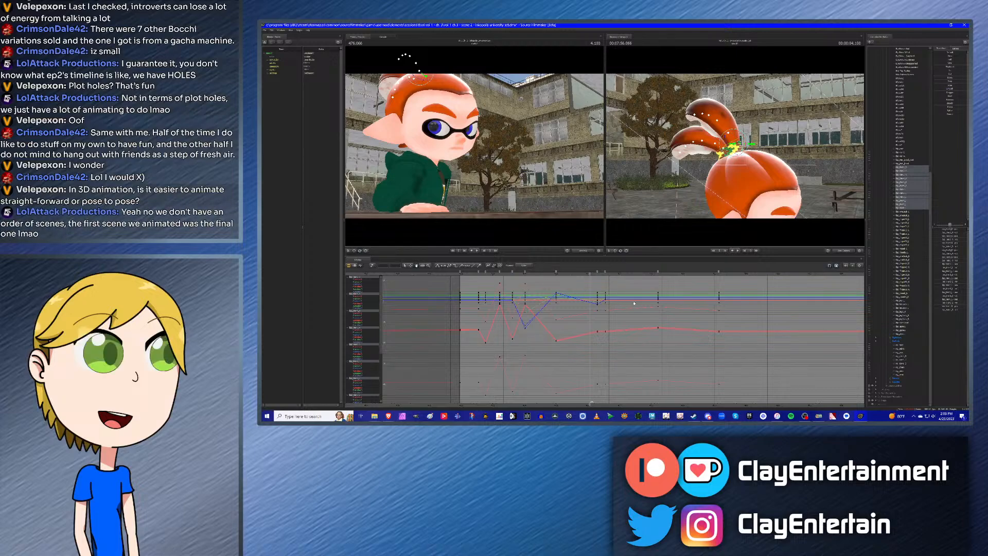
{"action": "middle_click_drag", "start_coordinate": [615, 286], "coordinate": [655, 284]}
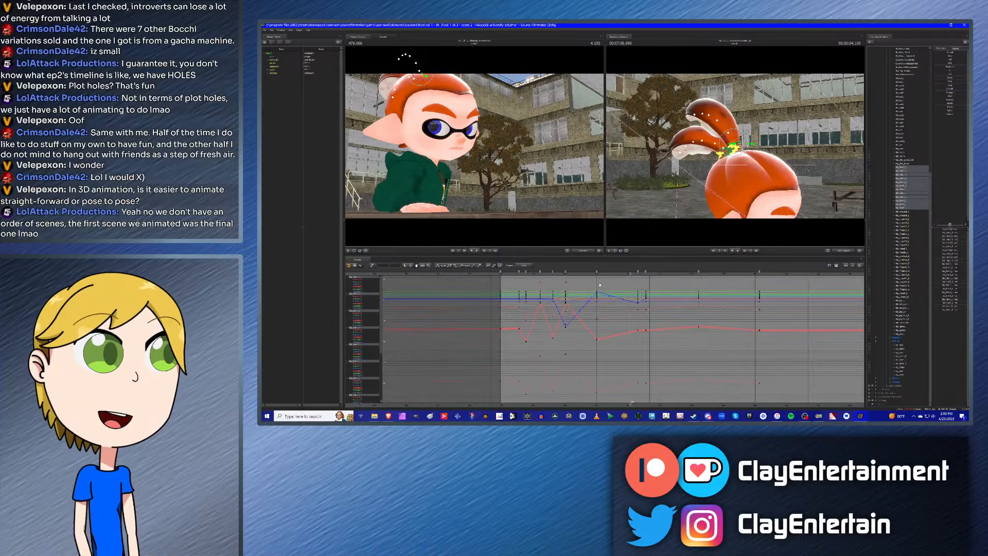
Step: Select the rig control at the character's base and play the shot from its beginning
{"action": "left_click", "coordinate": [517, 278]}
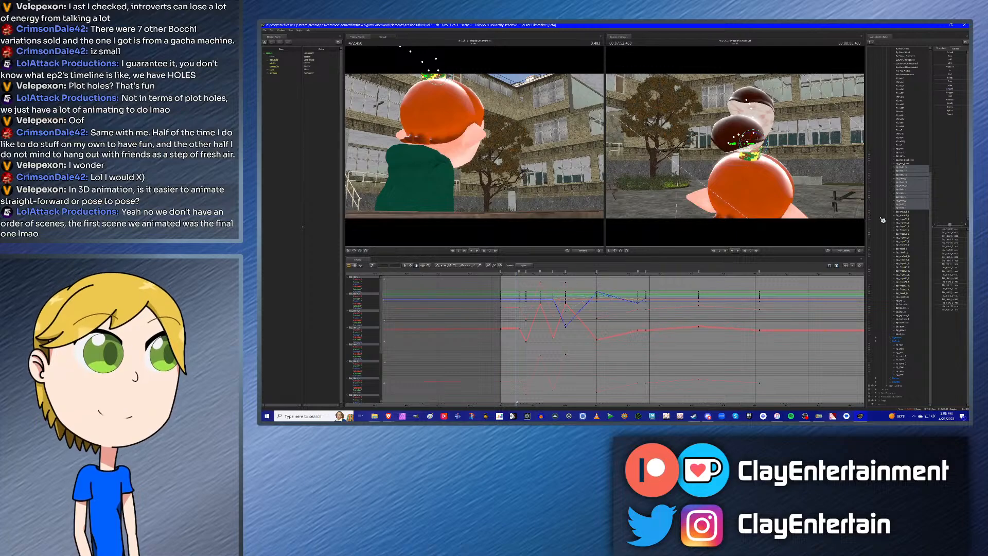
{"action": "left_click", "coordinate": [509, 275]}
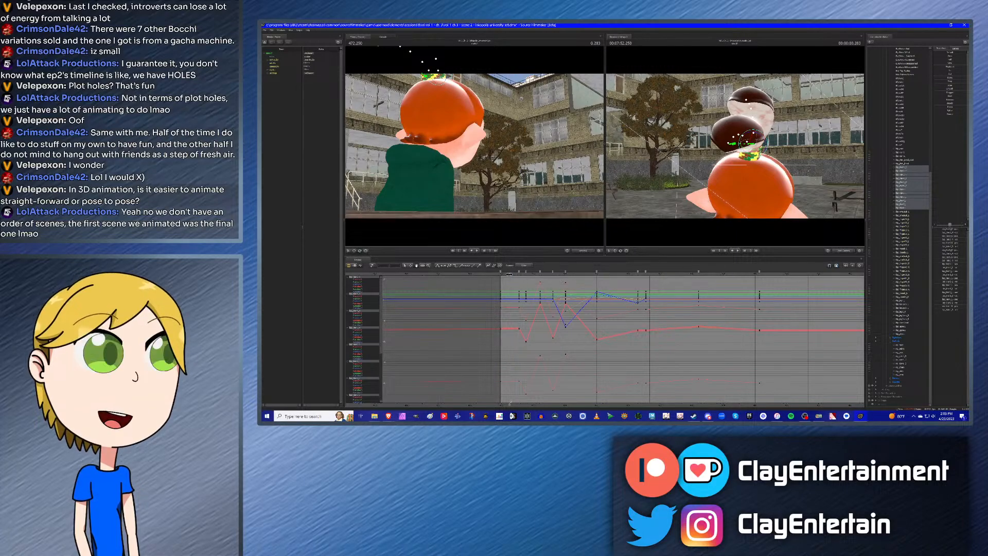
{"action": "left_click", "coordinate": [903, 355]}
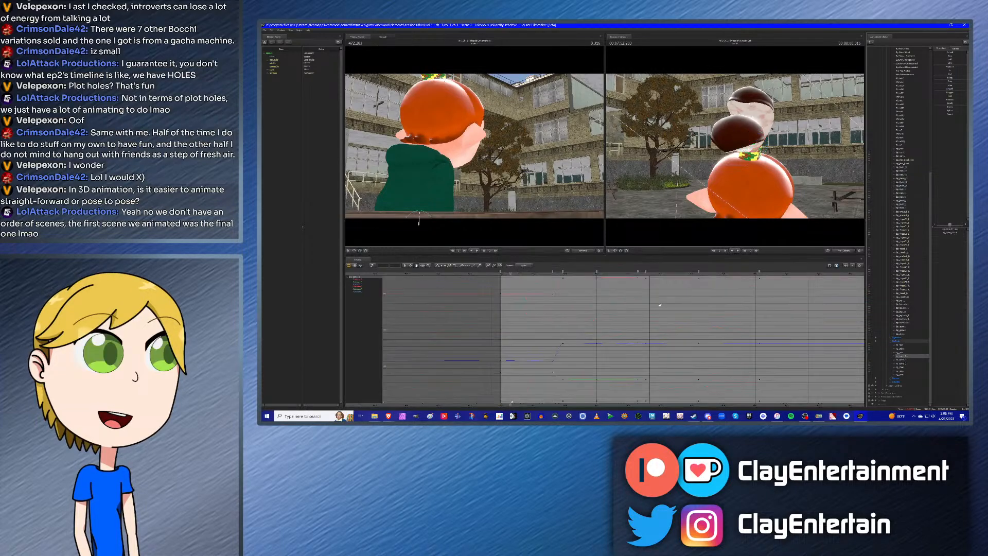
{"action": "mouse_move", "coordinate": [510, 274]}
{"action": "left_mouse_down"}
{"action": "mouse_move", "coordinate": [501, 274]}
{"action": "mouse_move", "coordinate": [533, 276]}
{"action": "mouse_move", "coordinate": [500, 273]}
{"action": "left_mouse_up"}
{"action": "left_click", "coordinate": [521, 274]}
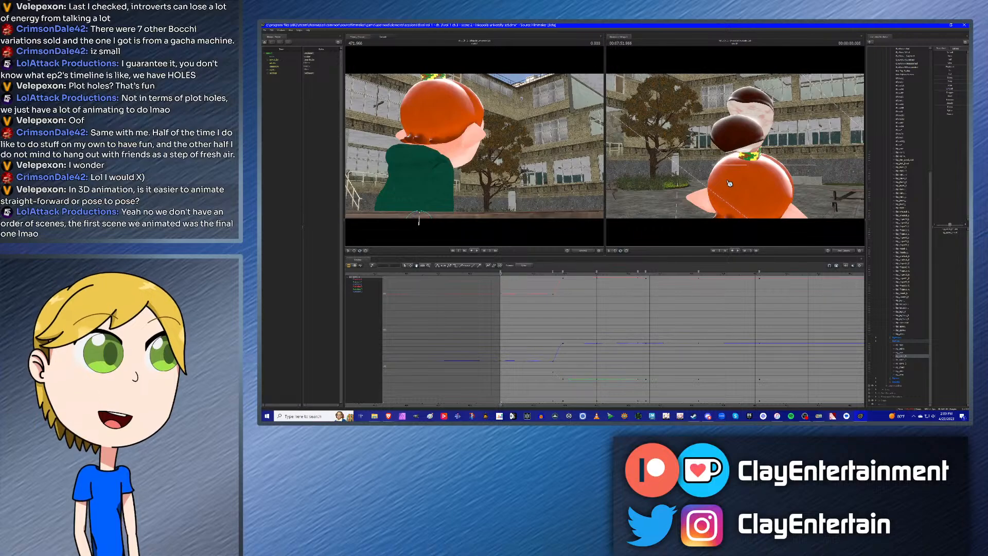
{"action": "key", "text": "space"}
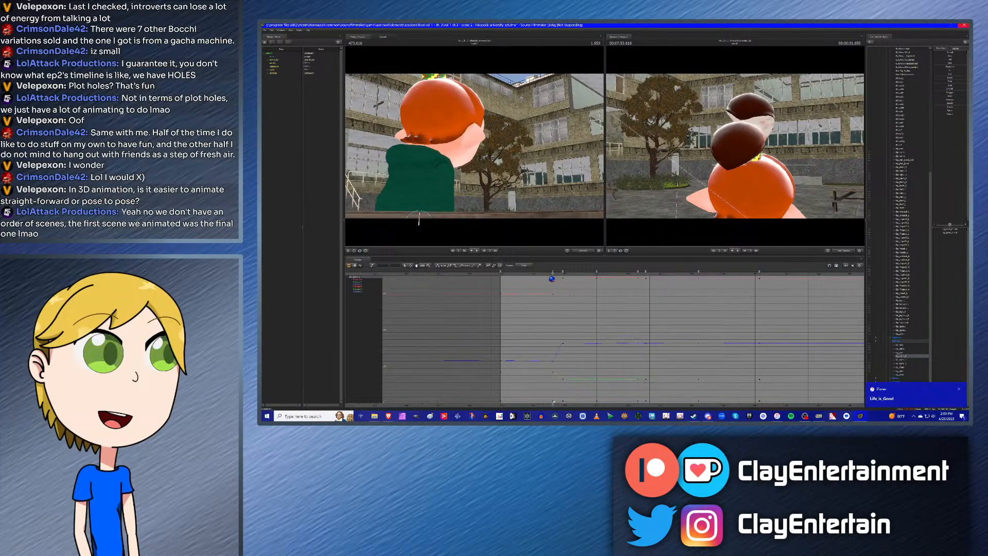
Step: Step through the base control's keys up to 8.166 s, examining the poses and its motion curves
{"action": "key", "text": "ctrl+z"}
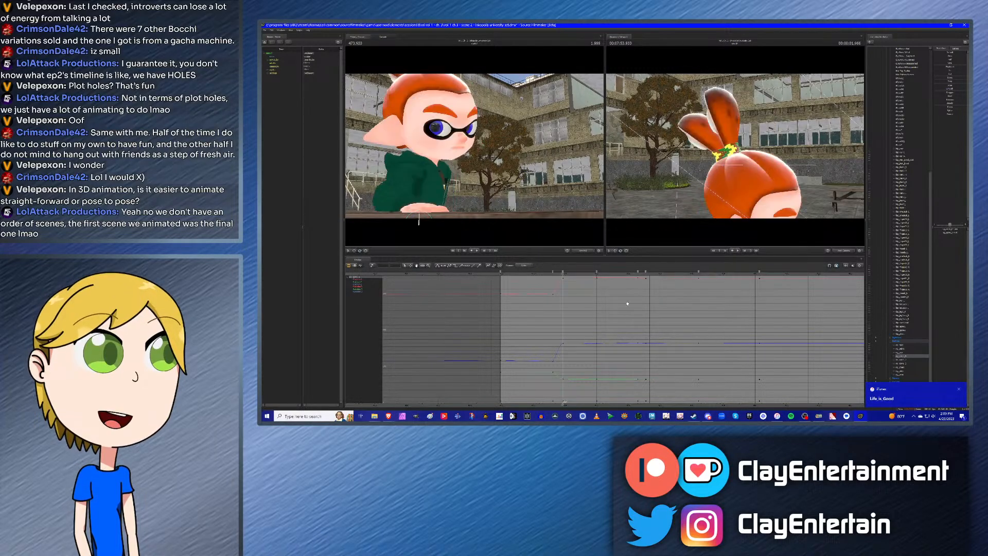
{"action": "key", "text": "ctrl+y"}
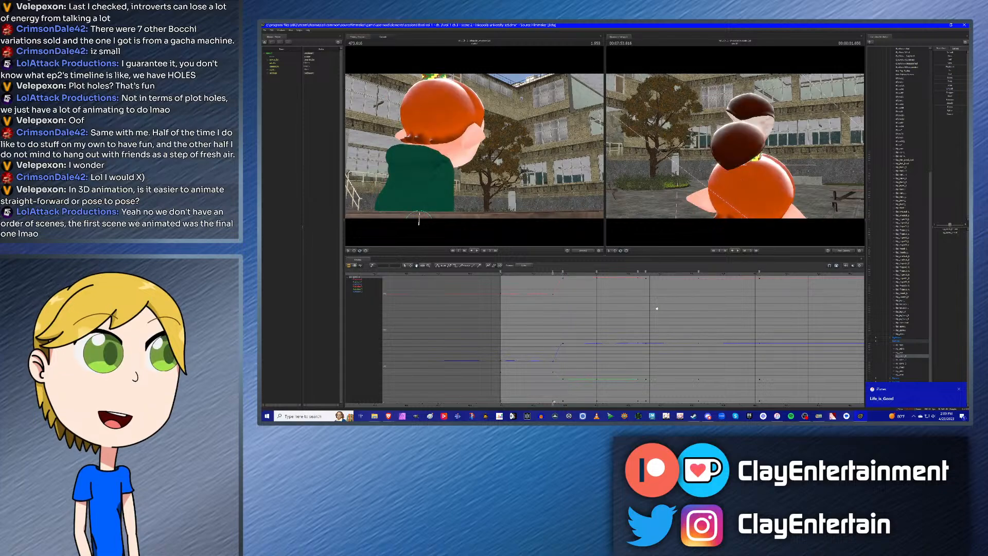
{"action": "key", "text": "Down"}
{"action": "key", "text": "Down"}
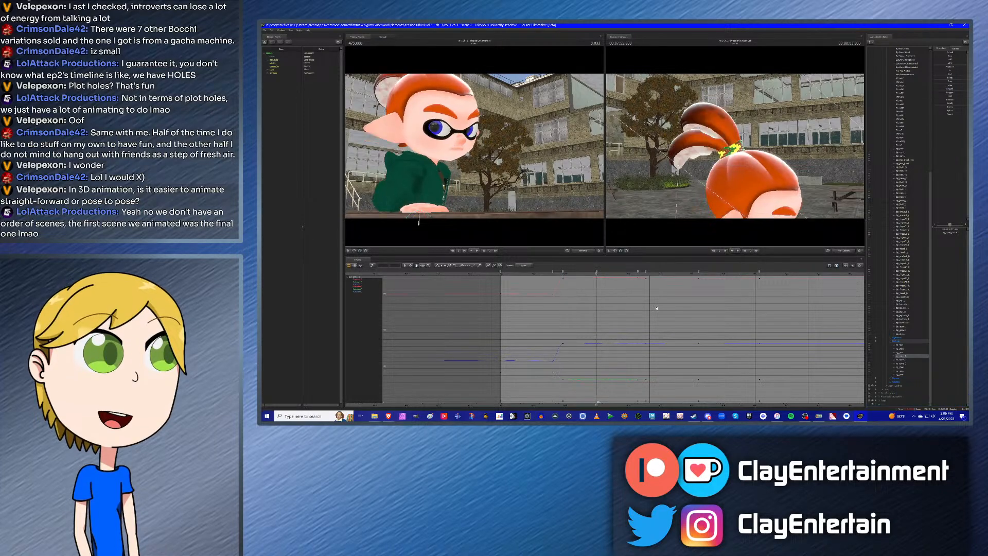
{"action": "key", "text": "Down"}
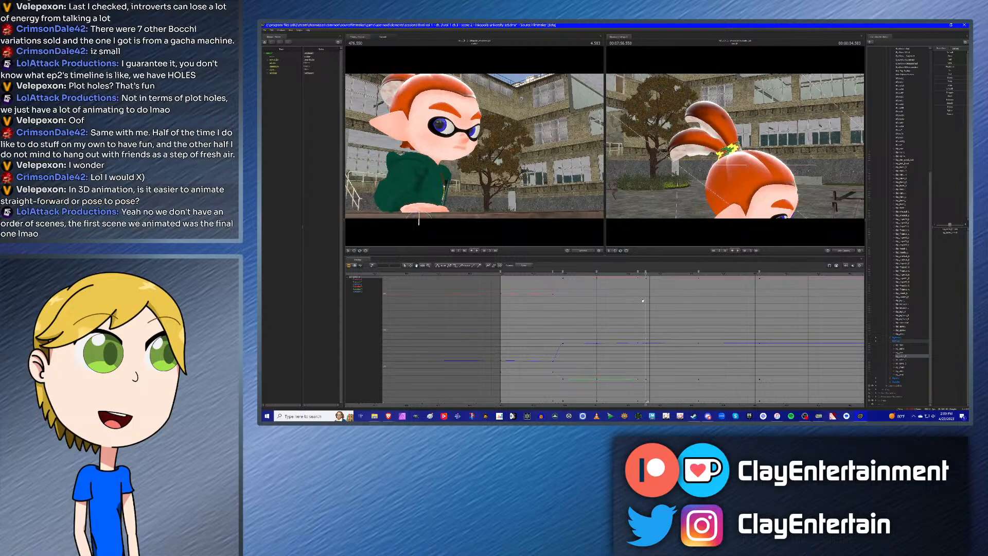
{"action": "key", "text": "Down"}
{"action": "key", "text": "Down"}
{"action": "scroll", "coordinate": [569, 307], "scroll_direction": "down", "scroll_amount": 1}
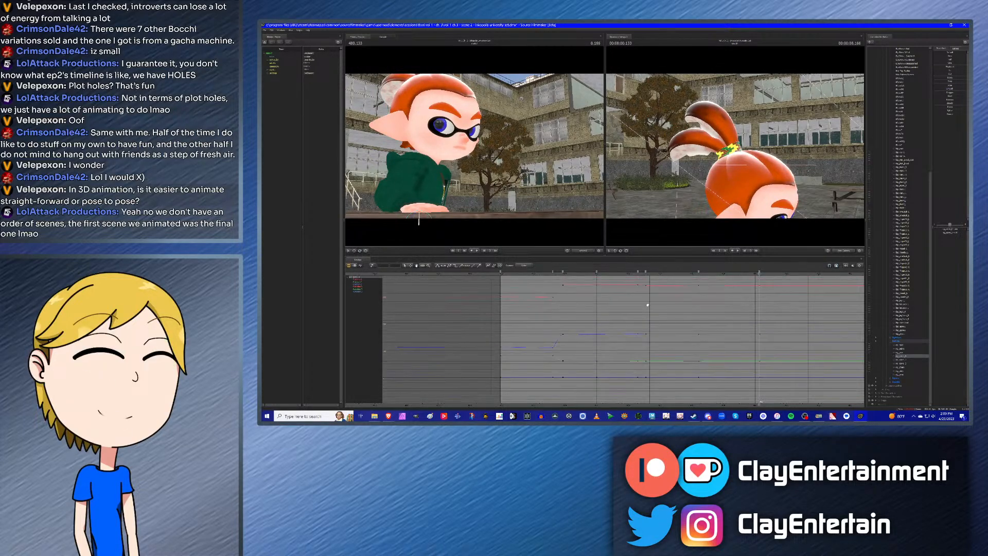
{"action": "mouse_move", "coordinate": [648, 305]}
{"action": "middle_mouse_down"}
{"action": "mouse_move", "coordinate": [617, 304]}
{"action": "mouse_move", "coordinate": [680, 305]}
{"action": "mouse_move", "coordinate": [636, 304]}
{"action": "middle_mouse_up"}
{"action": "scroll", "coordinate": [674, 304], "scroll_direction": "down", "scroll_amount": 2}
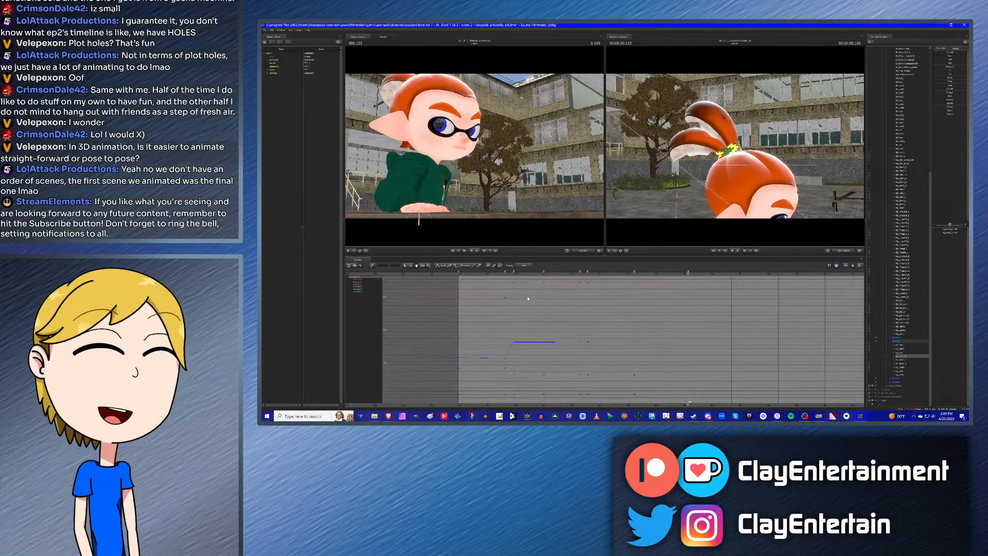
{"action": "left_click", "coordinate": [481, 275]}
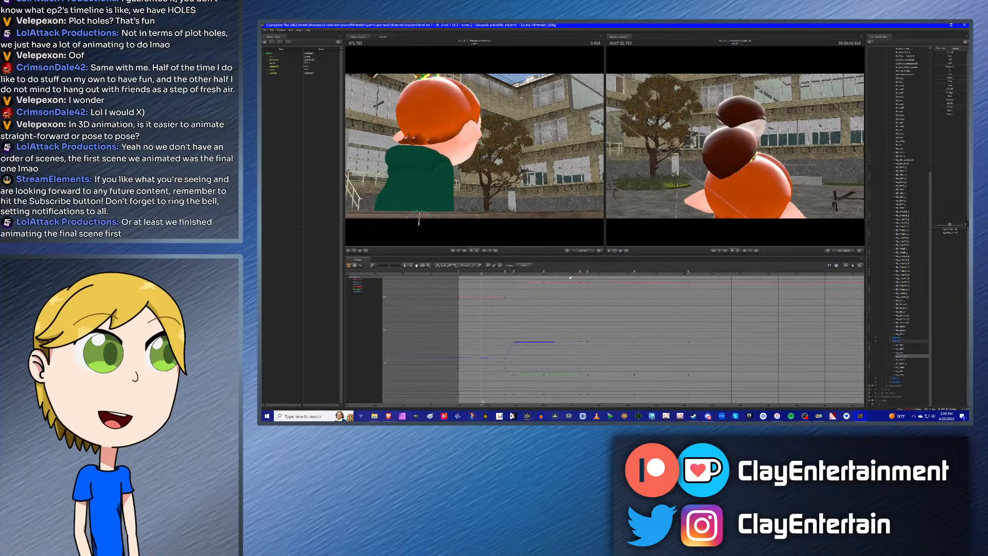
Step: Select all the hair tentacle bones and play the shot from its beginning to review their motion
{"action": "key", "text": "space"}
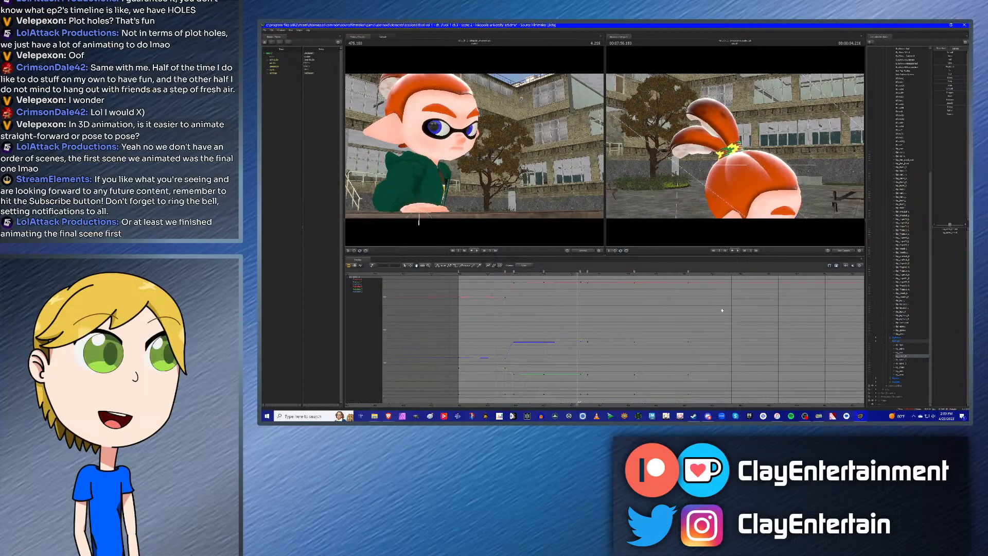
{"action": "left_click", "coordinate": [906, 168]}
{"action": "left_click", "coordinate": [908, 212], "text": "shift"}
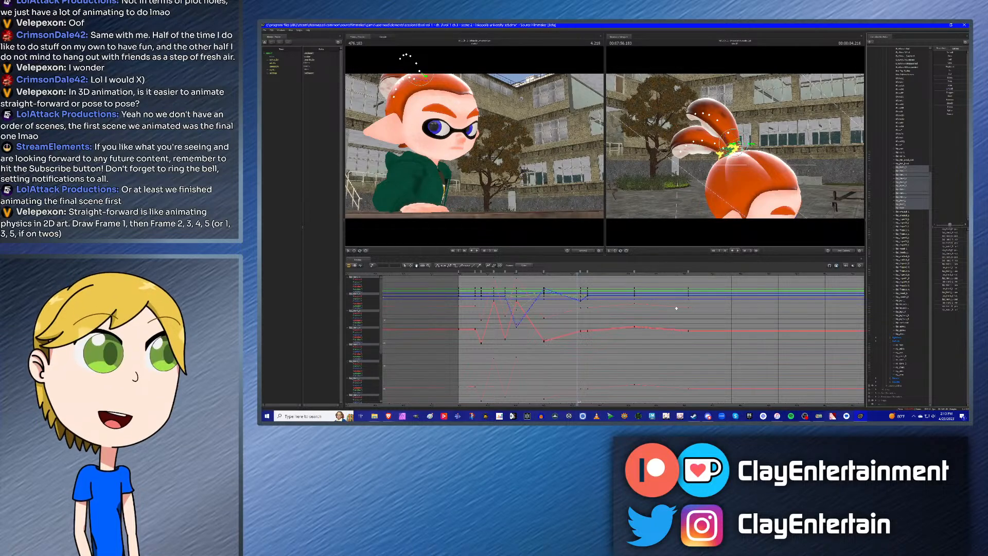
{"action": "left_click", "coordinate": [472, 277]}
{"action": "key", "text": "space"}
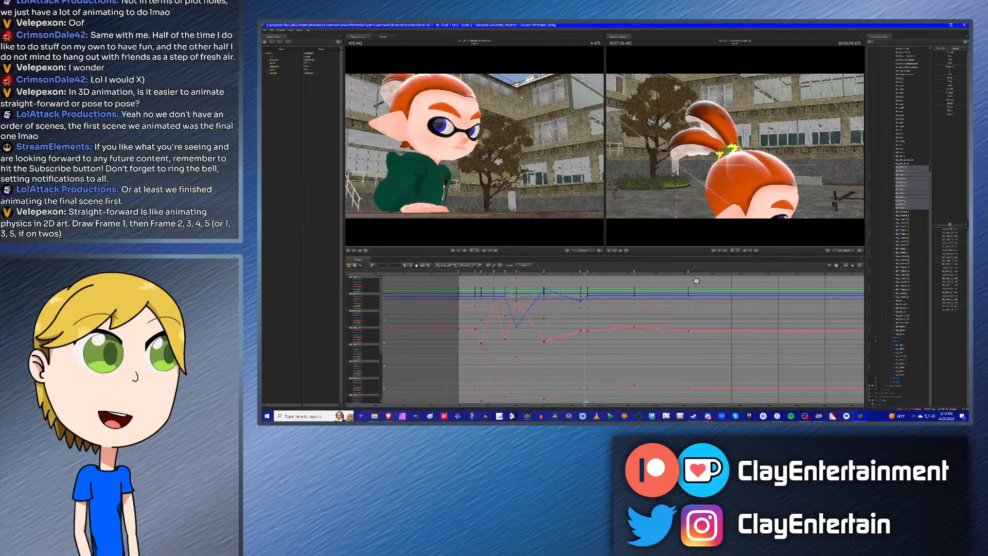
Step: Select the rig control at the character's base and replay the shot to compare the motion with its curves
{"action": "left_click", "coordinate": [908, 169]}
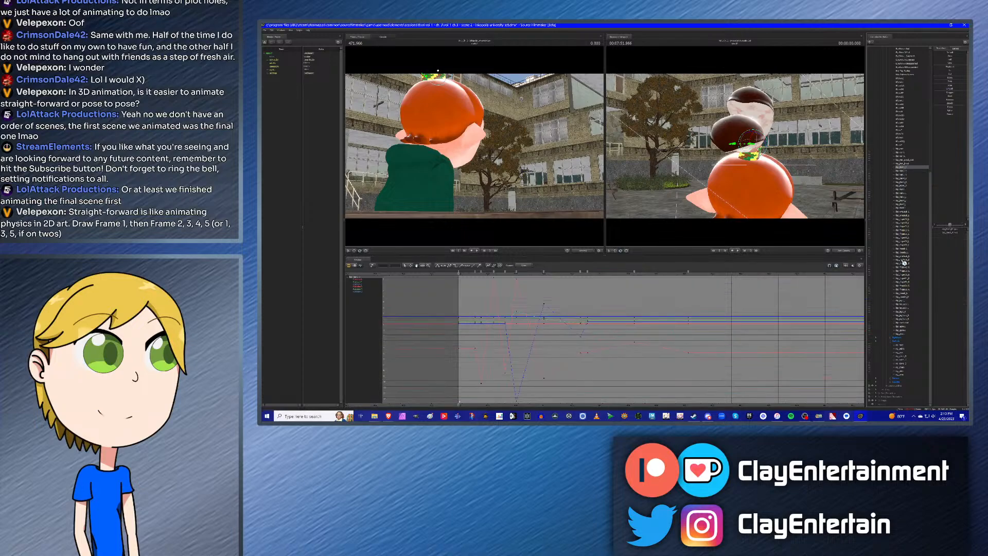
{"action": "left_click", "coordinate": [905, 357]}
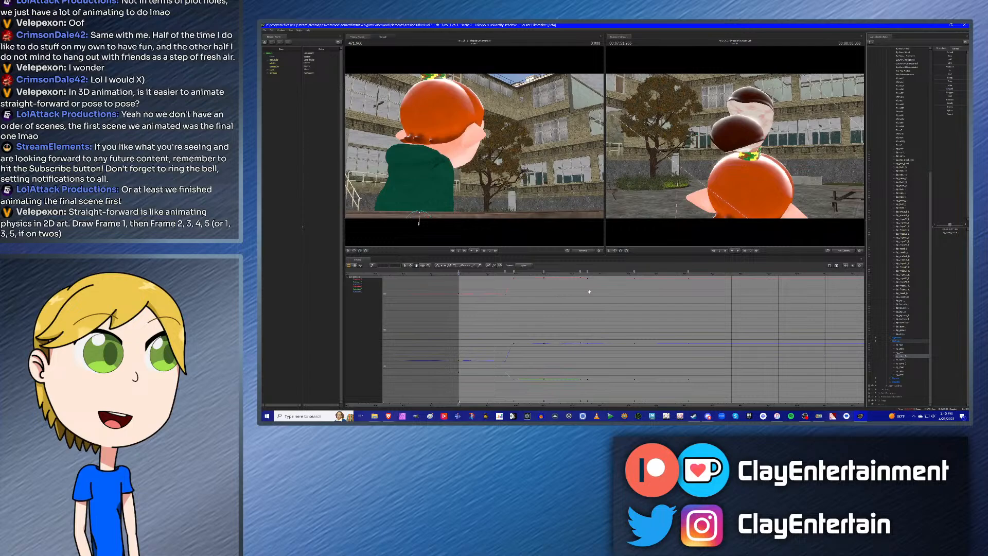
{"action": "key", "text": "space"}
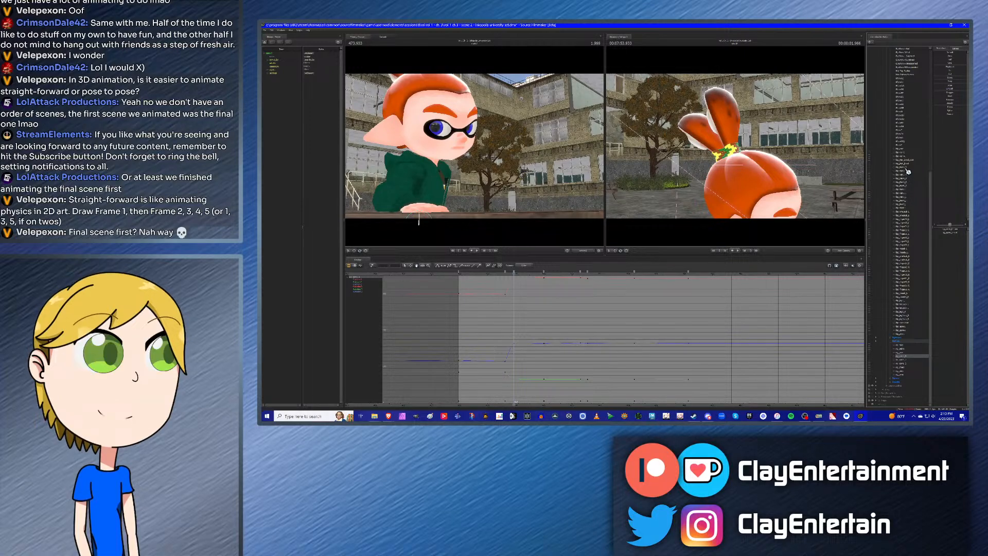
Step: Collapse the character's bone and rig control groups and replay the shot from its beginning
{"action": "scroll", "coordinate": [928, 293], "scroll_direction": "up", "scroll_amount": 8}
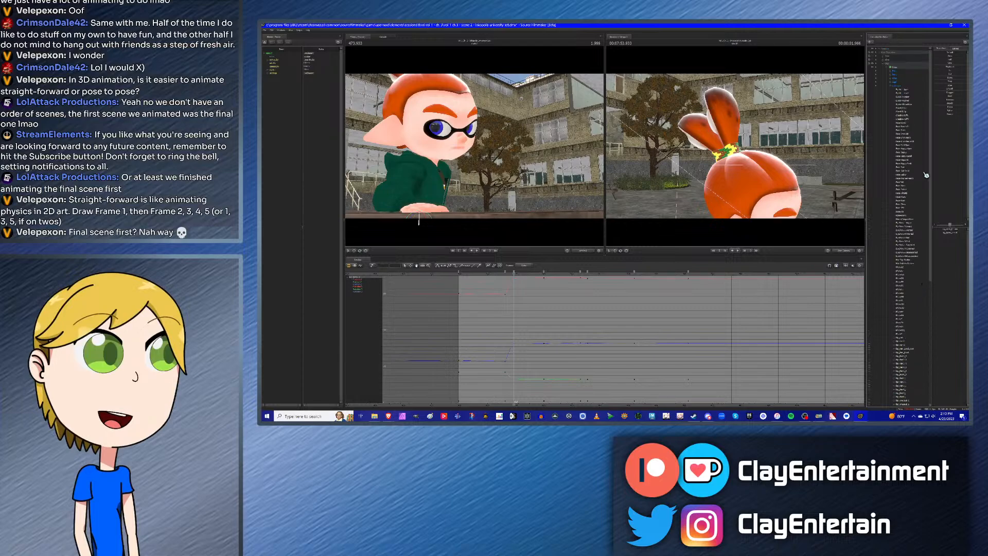
{"action": "left_click", "coordinate": [891, 86]}
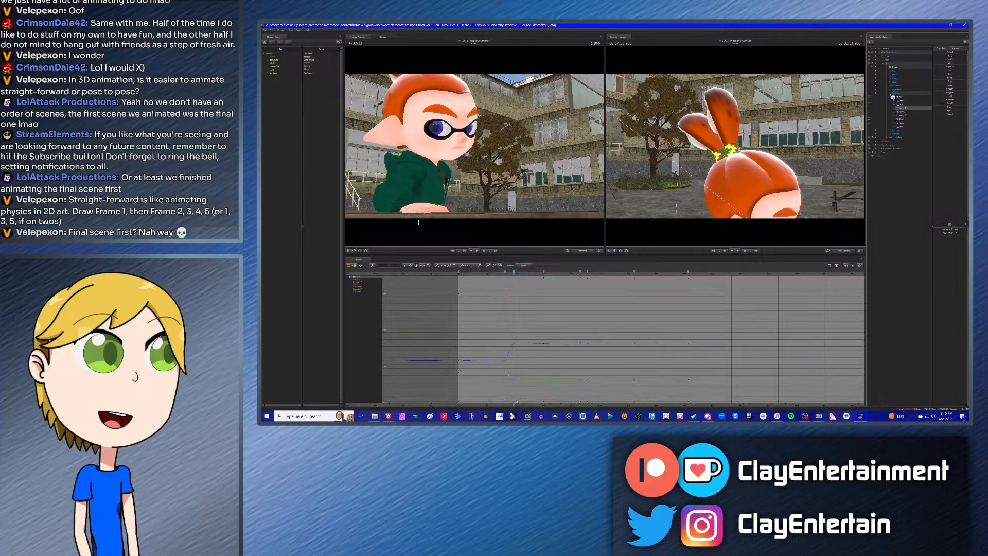
{"action": "left_click", "coordinate": [893, 96]}
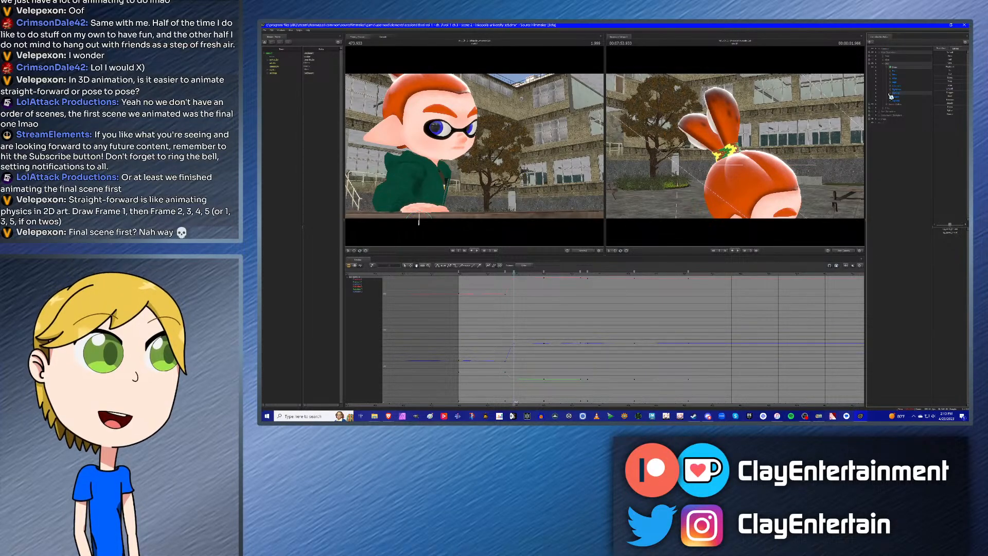
{"action": "scroll", "coordinate": [600, 302], "scroll_direction": "up", "scroll_amount": 3}
{"action": "scroll", "coordinate": [600, 302], "scroll_direction": "down", "scroll_amount": 2}
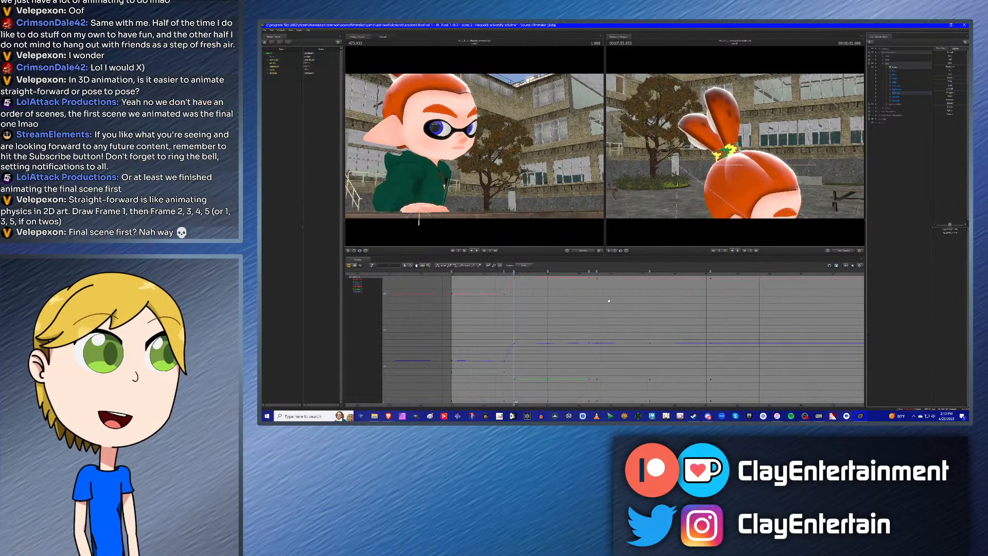
{"action": "scroll", "coordinate": [609, 300], "scroll_direction": "down", "scroll_amount": 2, "text": "ctrl"}
{"action": "scroll", "coordinate": [605, 302], "scroll_direction": "up", "scroll_amount": 3}
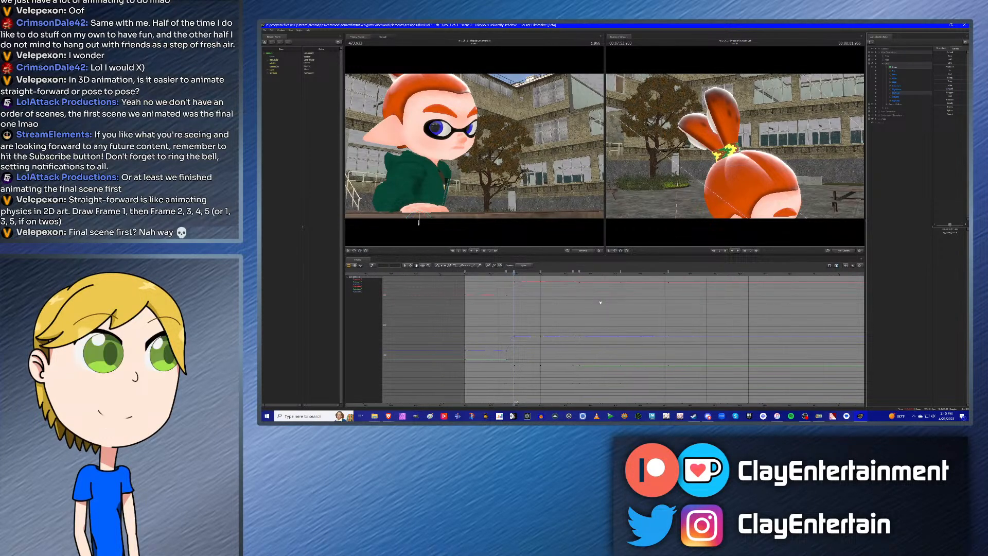
{"action": "scroll", "coordinate": [600, 302], "scroll_direction": "down", "scroll_amount": 3}
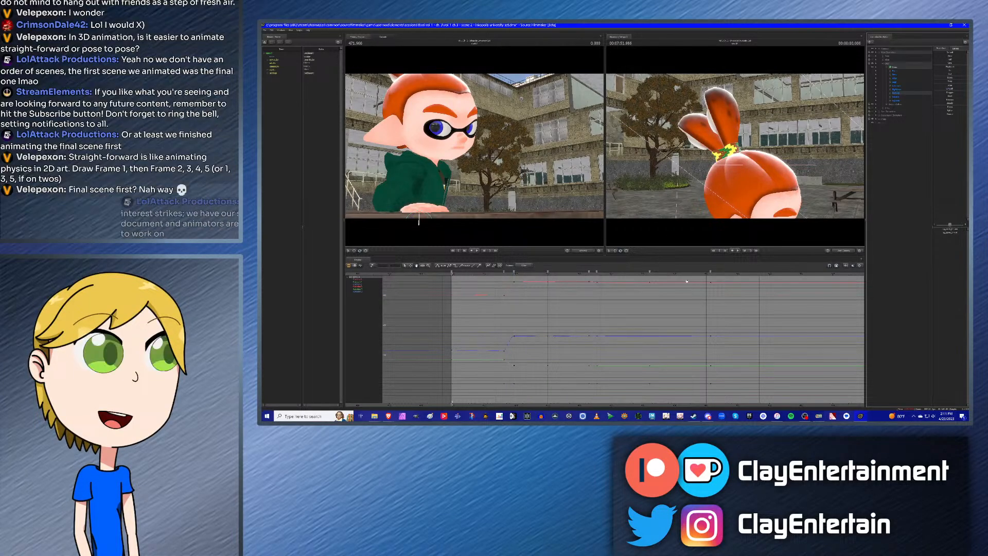
{"action": "key", "text": "Up"}
{"action": "key", "text": "space"}
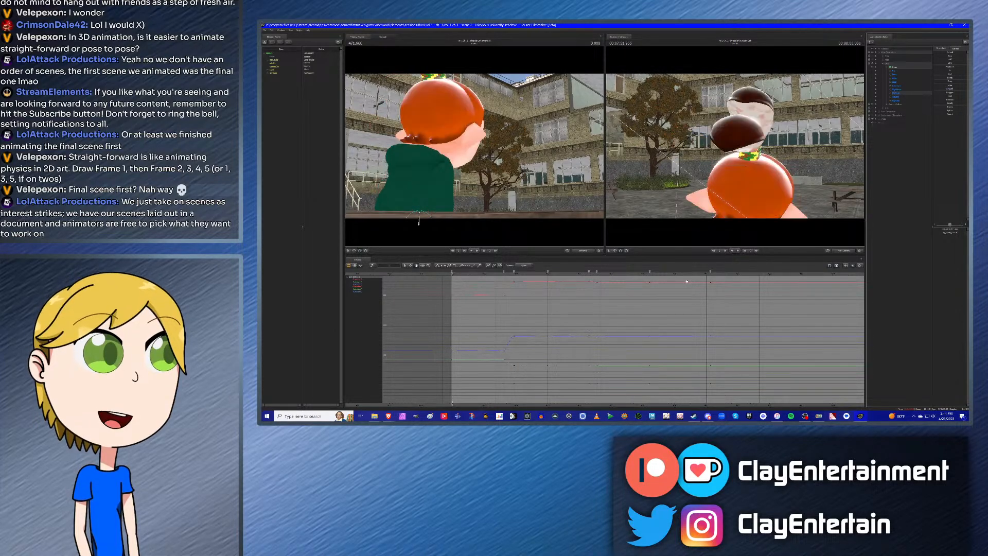
Step: Expand the character's full bone list, select its first entry and play the shot to review the hair motion
{"action": "left_click", "coordinate": [892, 94]}
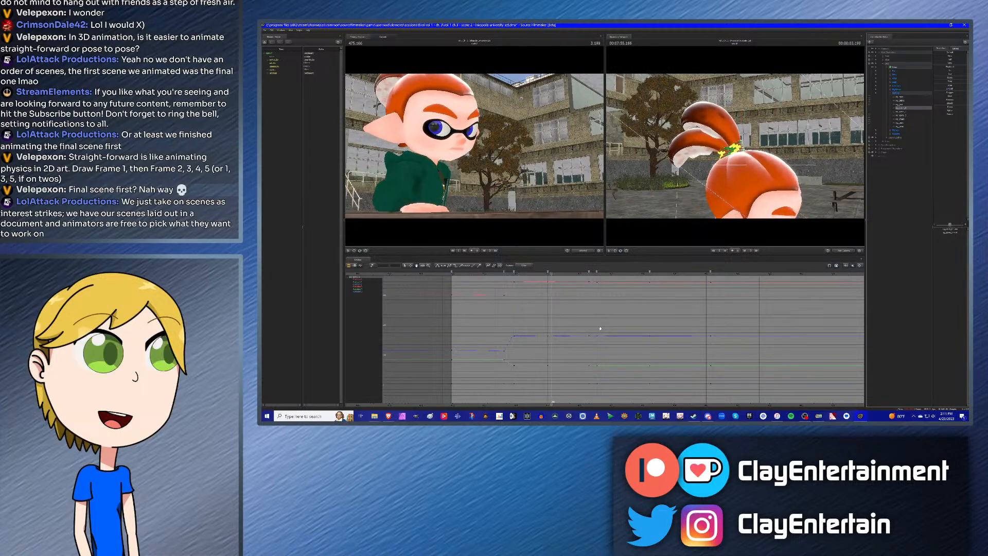
{"action": "left_click", "coordinate": [894, 89]}
{"action": "left_click", "coordinate": [896, 90]}
{"action": "left_click", "coordinate": [906, 90]}
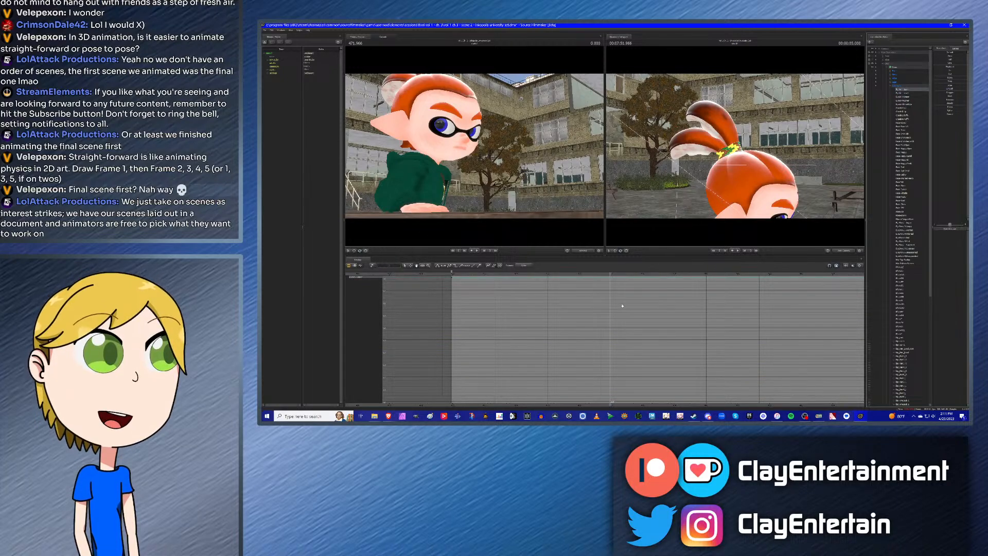
{"action": "key", "text": "space"}
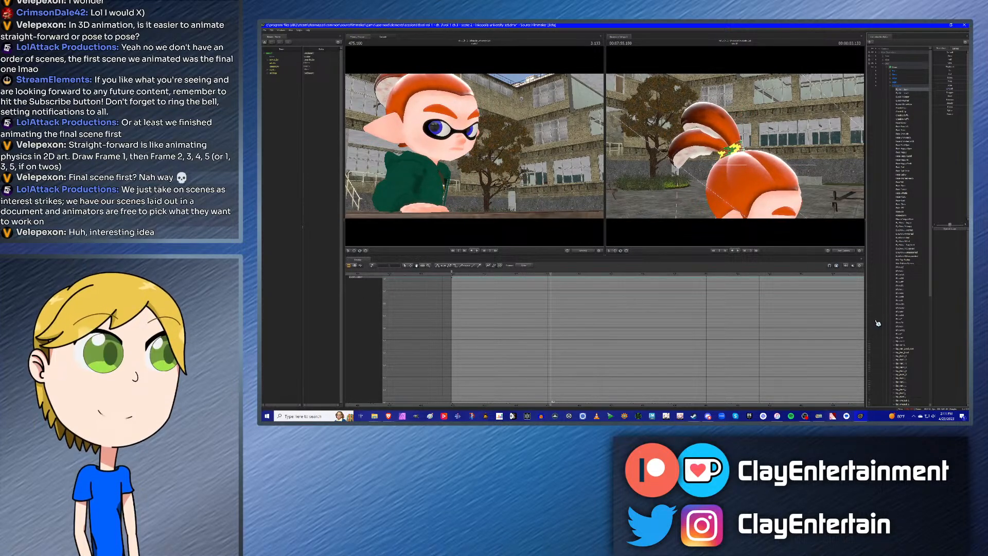
{"action": "scroll", "coordinate": [896, 317], "scroll_direction": "down", "scroll_amount": 8}
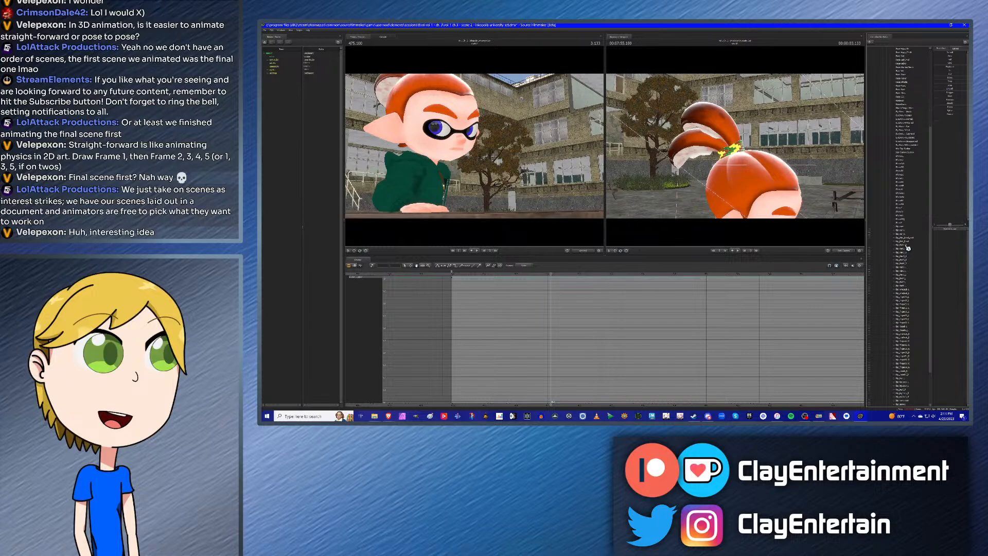
Step: Select the range of topknot tentacle bones for graph editing and go back to the keyframe just after the head turn
{"action": "left_click", "coordinate": [907, 245]}
{"action": "left_click", "coordinate": [900, 286], "text": "shift"}
{"action": "key", "text": "Up"}
{"action": "key", "text": "Up"}
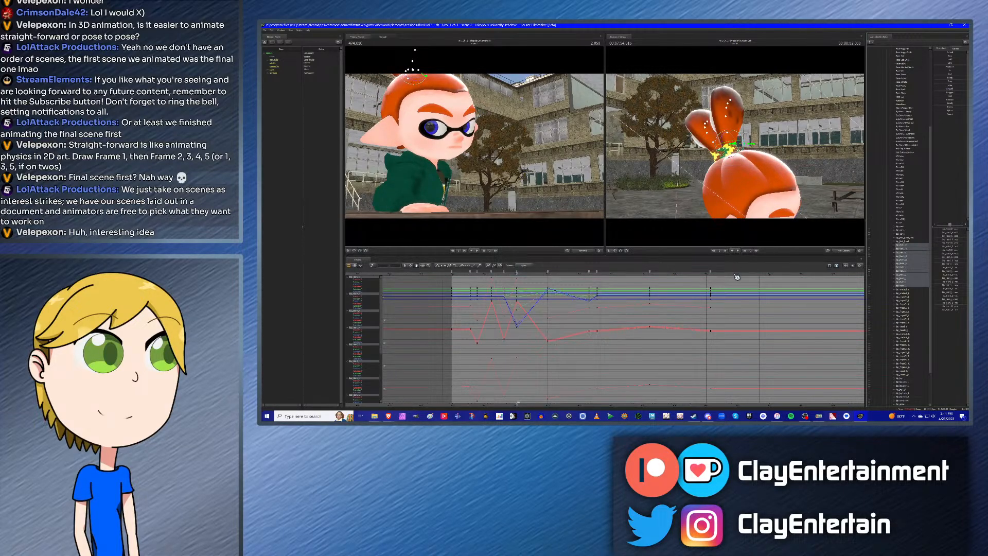
{"action": "left_click_drag", "start_coordinate": [703, 190], "coordinate": [723, 164]}
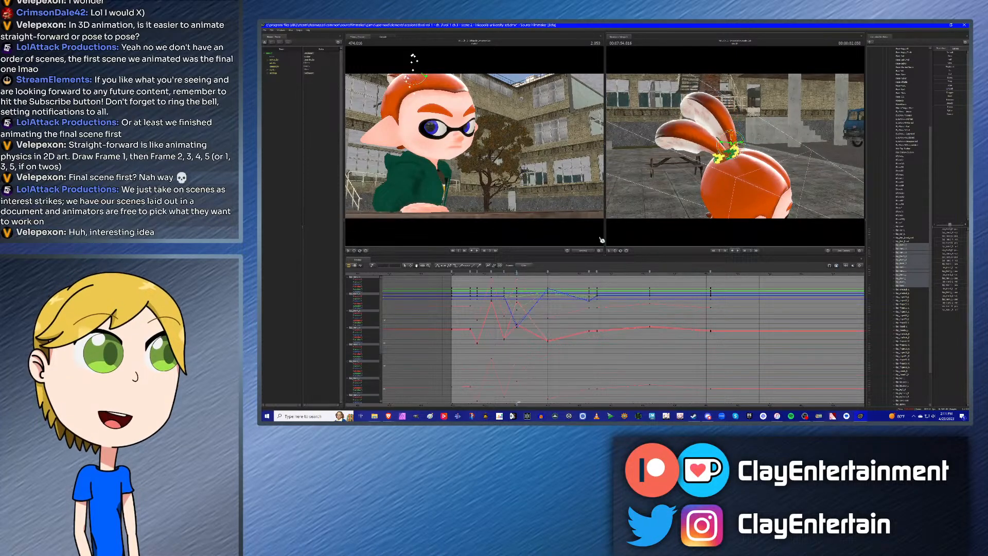
Step: Play back the head turn and reduce the topknot bones' sideways rotation at the keyframe just after the turn
{"action": "left_click", "coordinate": [483, 274]}
{"action": "key", "text": "space"}
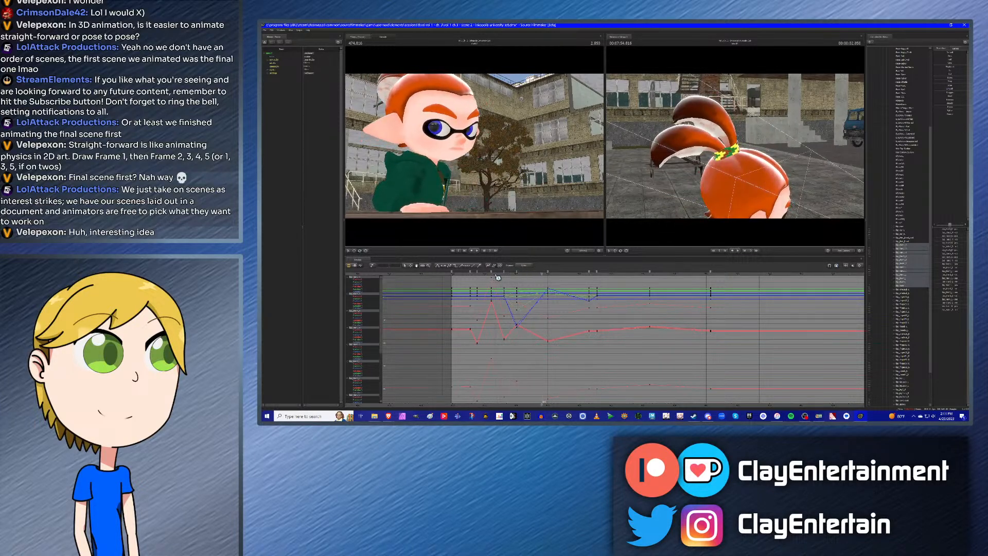
{"action": "key", "text": "Up"}
{"action": "left_click_drag", "start_coordinate": [712, 175], "coordinate": [743, 139], "text": "alt"}
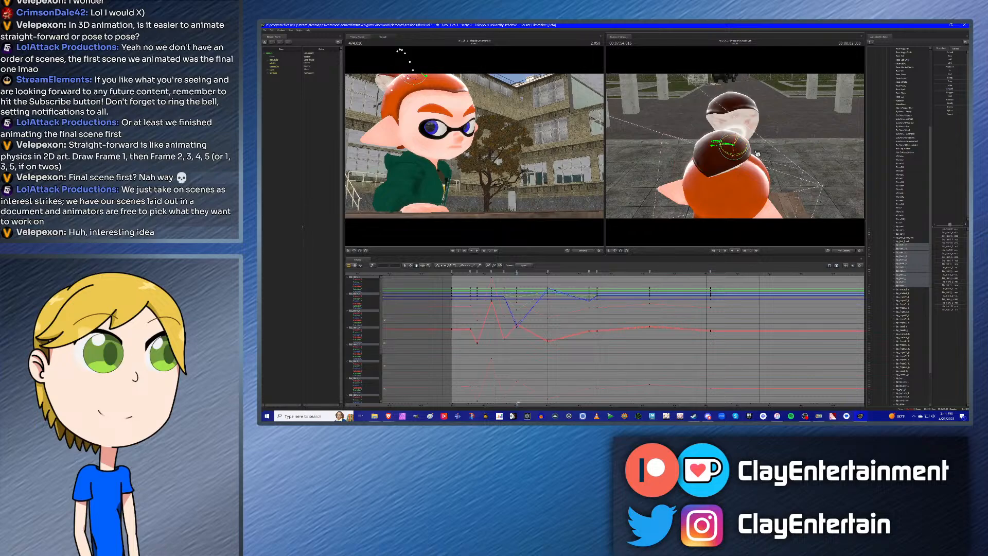
Step: Replay the turn and fine-tune the topknot bones' rotation at the same keyframe, seen from behind
{"action": "key", "text": "space"}
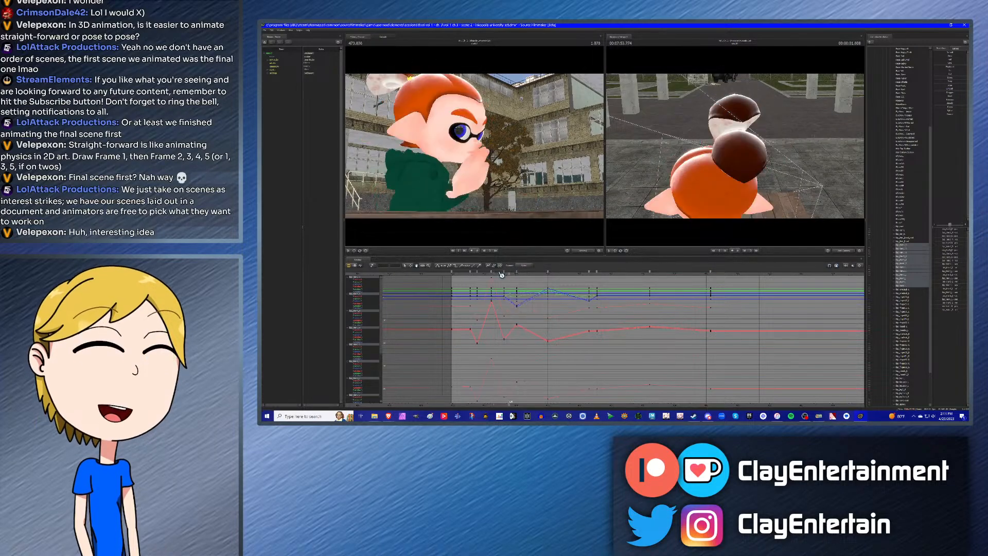
{"action": "key", "text": "space"}
{"action": "key", "text": "Up"}
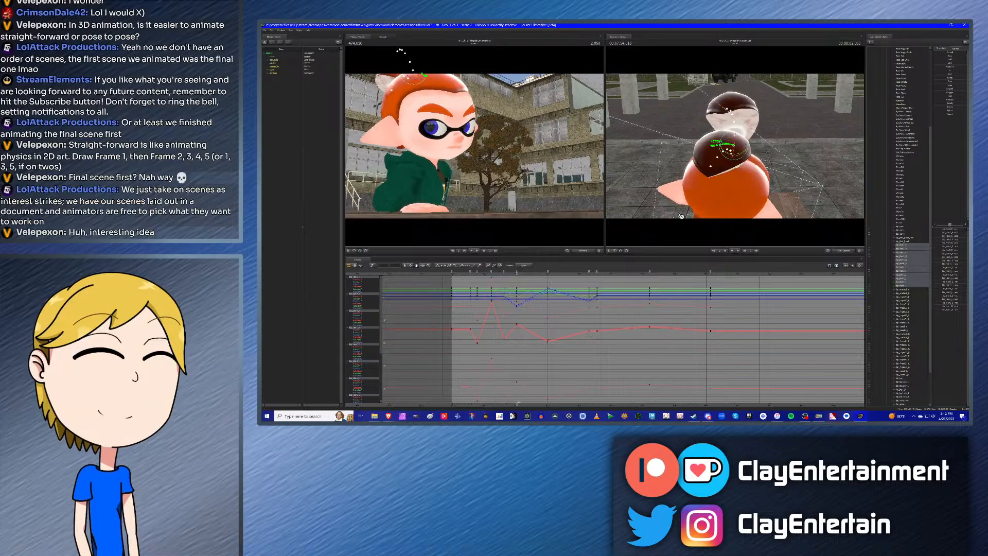
{"action": "left_click_drag", "start_coordinate": [741, 139], "coordinate": [741, 139]}
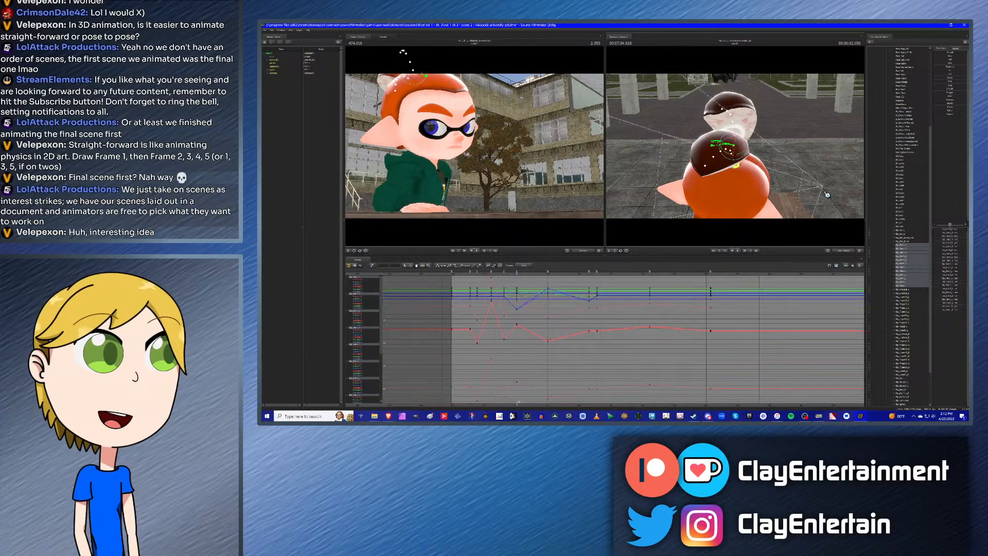
Step: Examine the topknot's pose from several angles while stepping between the keyframes around the head turn
{"action": "left_click_drag", "start_coordinate": [814, 197], "coordinate": [738, 149], "text": "alt"}
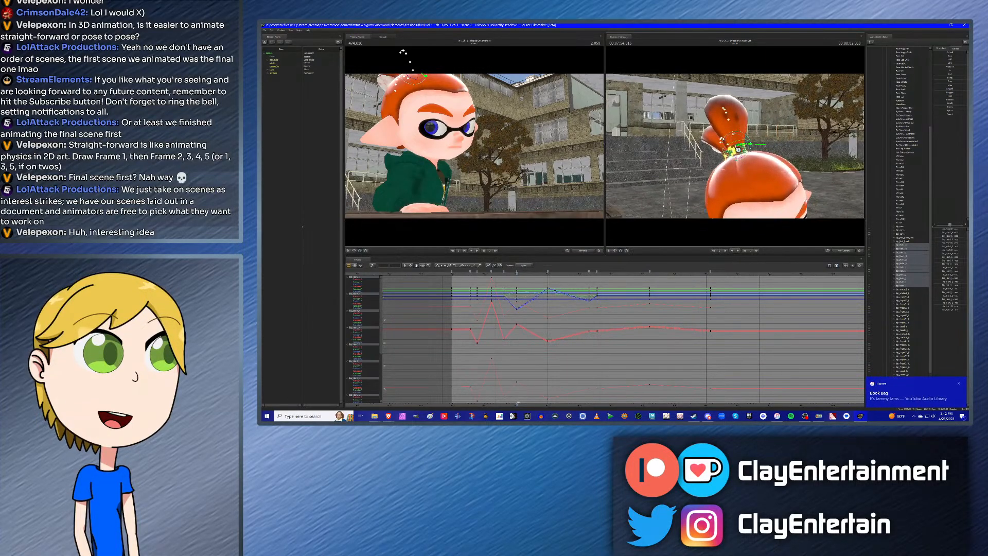
{"action": "key", "text": "Up"}
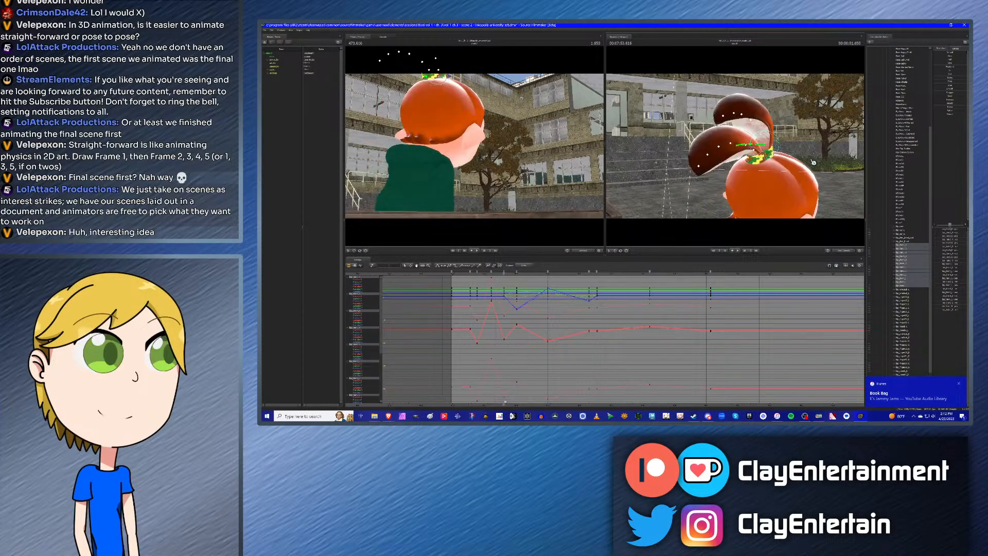
{"action": "key", "text": "Down"}
{"action": "key", "text": "Up"}
{"action": "key", "text": "Down"}
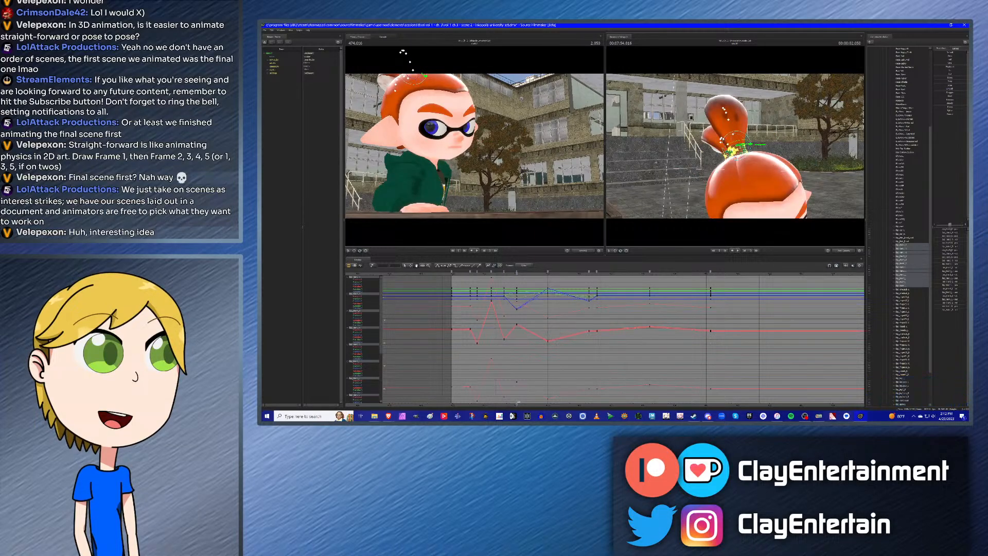
{"action": "left_click_drag", "start_coordinate": [735, 146], "coordinate": [808, 149], "text": "alt"}
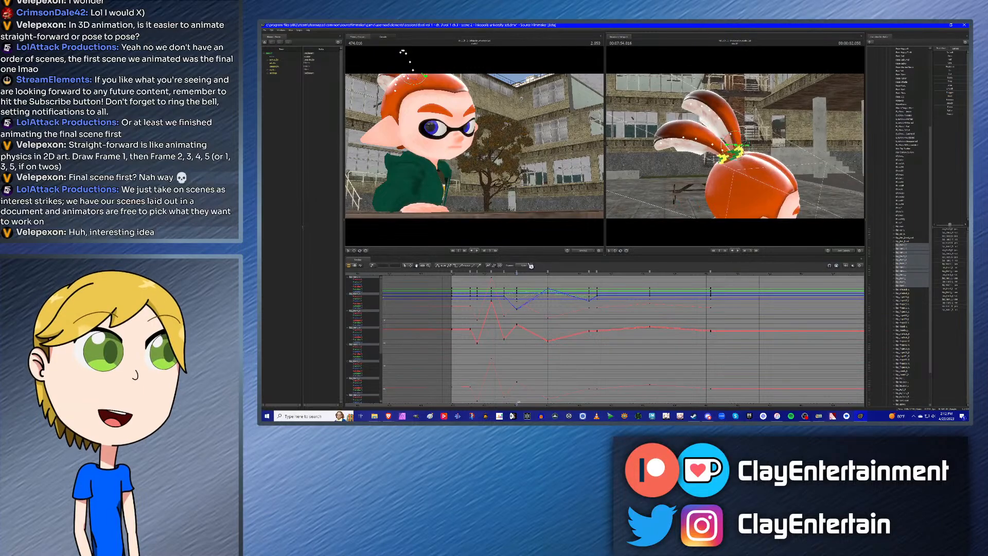
{"action": "key", "text": "Up"}
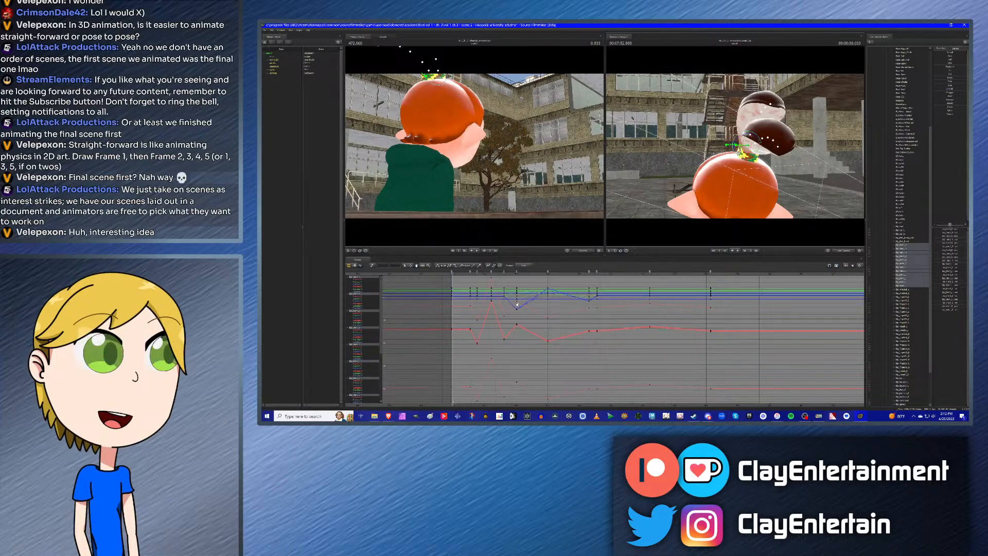
{"action": "key", "text": "Right"}
{"action": "key", "text": "Right"}
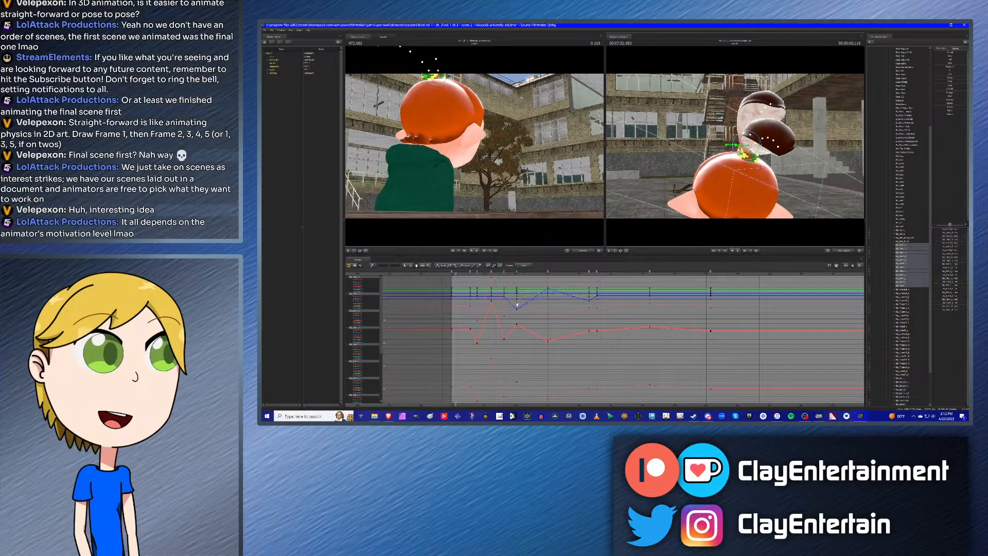
{"action": "left_click", "coordinate": [503, 274]}
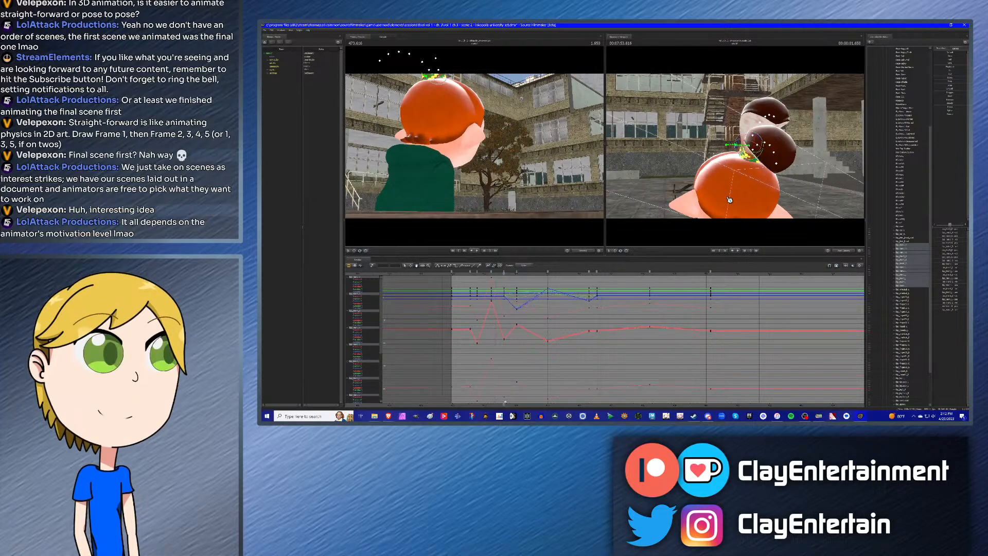
{"action": "left_click_drag", "start_coordinate": [729, 199], "coordinate": [739, 150], "text": "alt"}
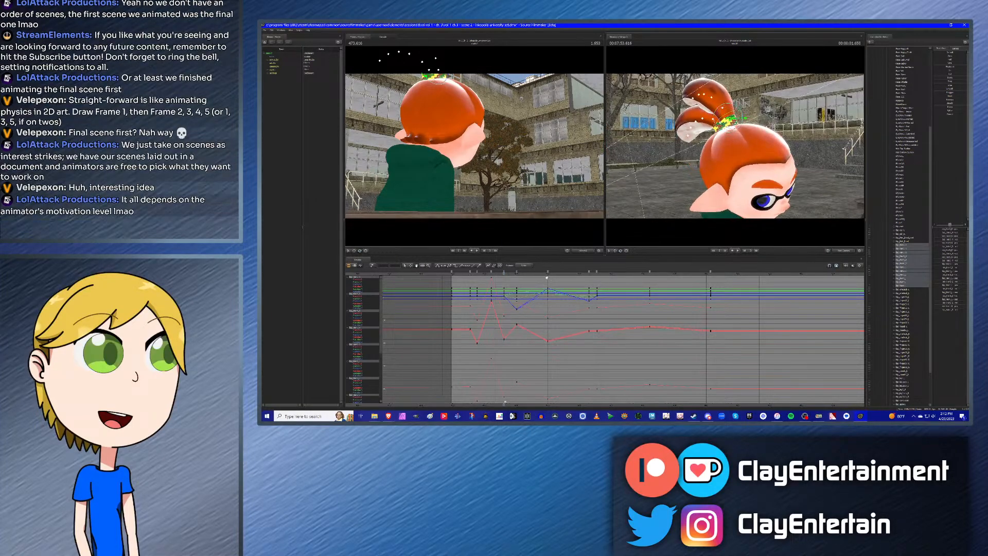
Step: Compare the topknot poses at neighbouring keyframes and replay the head turn to check the hair's follow-through
{"action": "key", "text": "Up"}
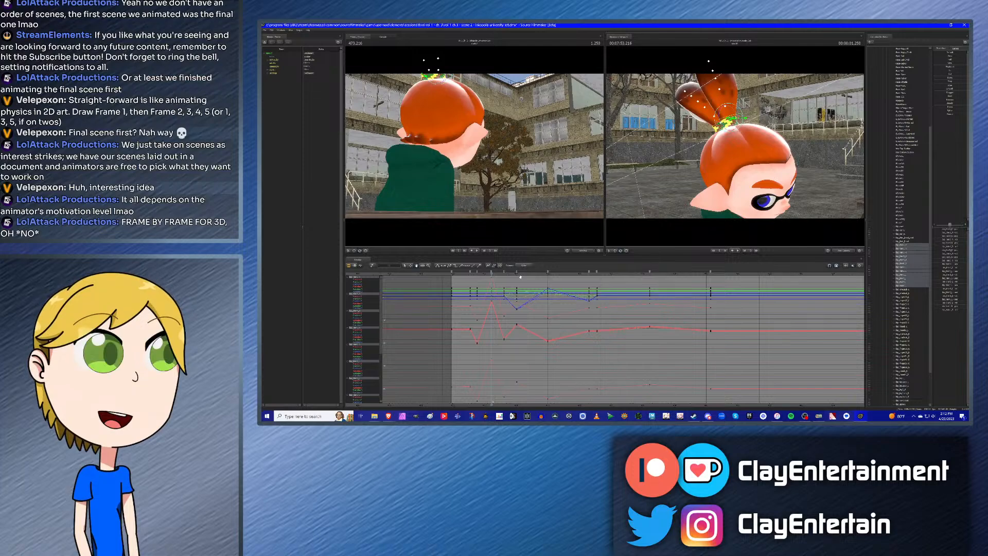
{"action": "key", "text": "Down"}
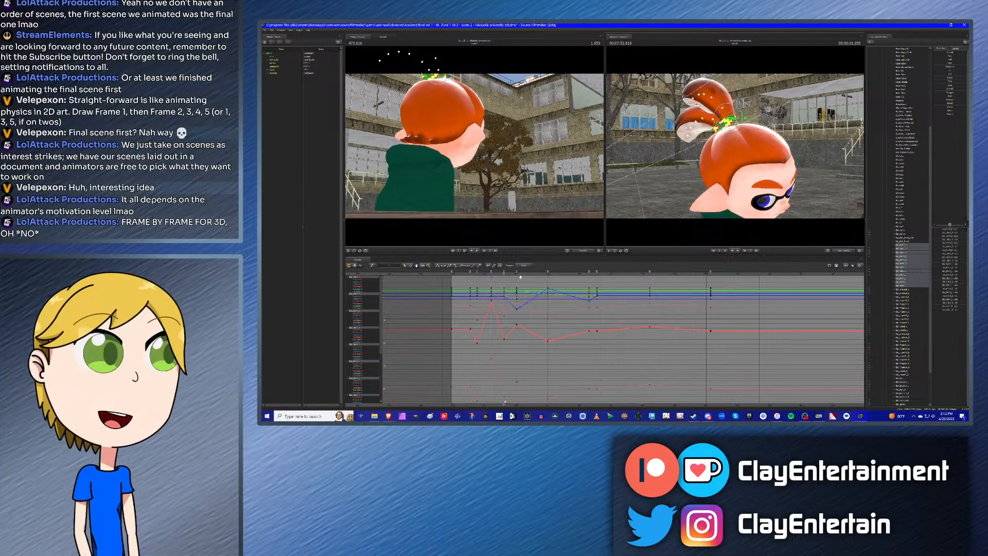
{"action": "key", "text": "Up"}
{"action": "key", "text": "Up"}
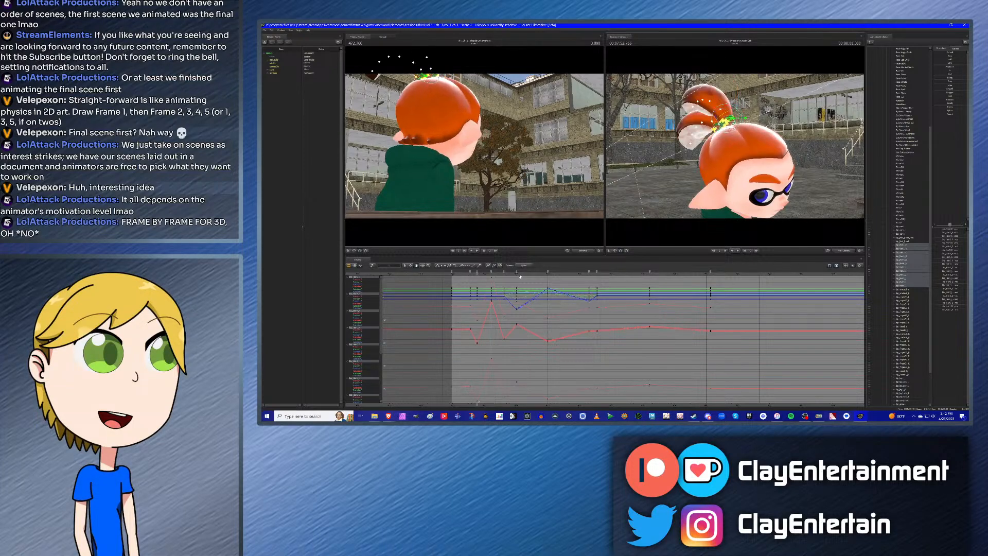
{"action": "key", "text": "space"}
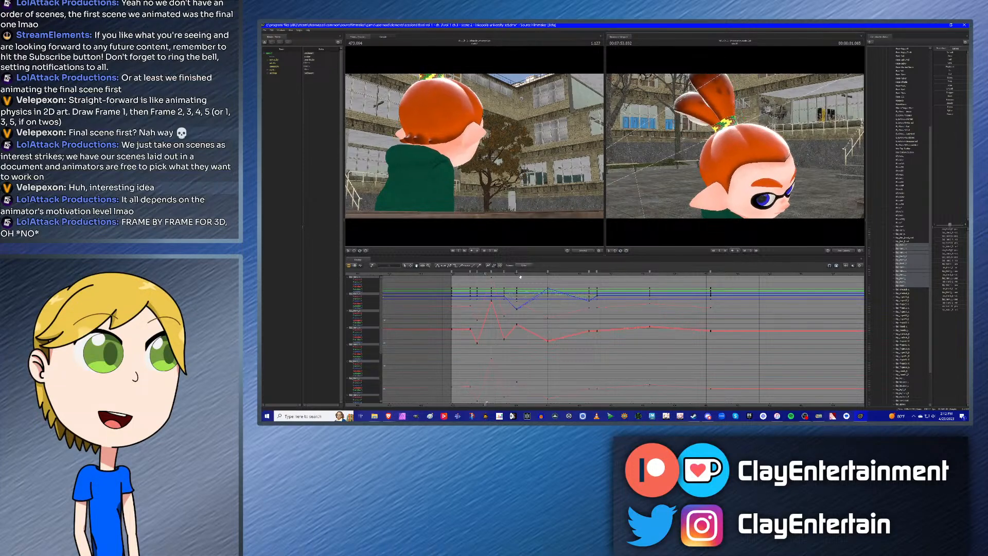
{"action": "key", "text": "space"}
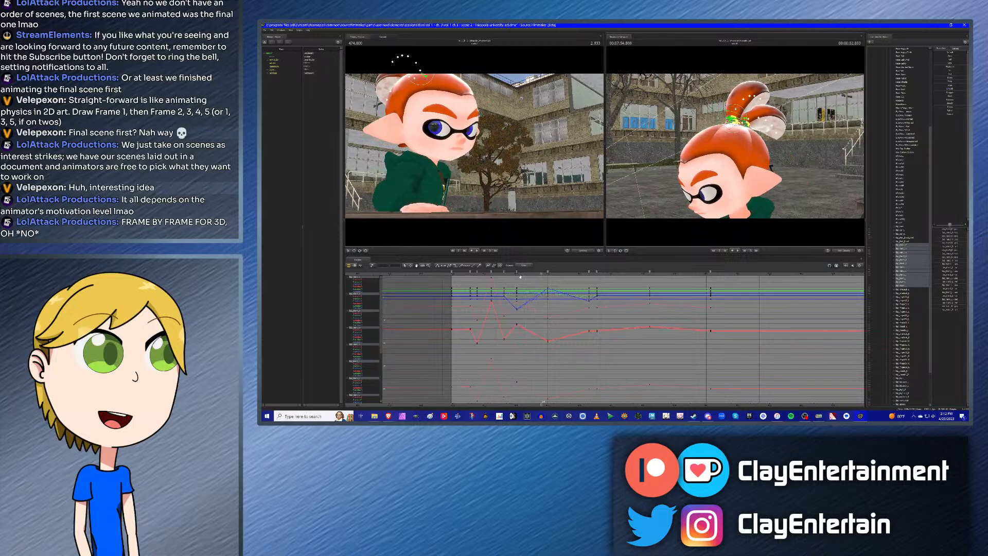
{"action": "key", "text": "Up"}
{"action": "key", "text": "Up"}
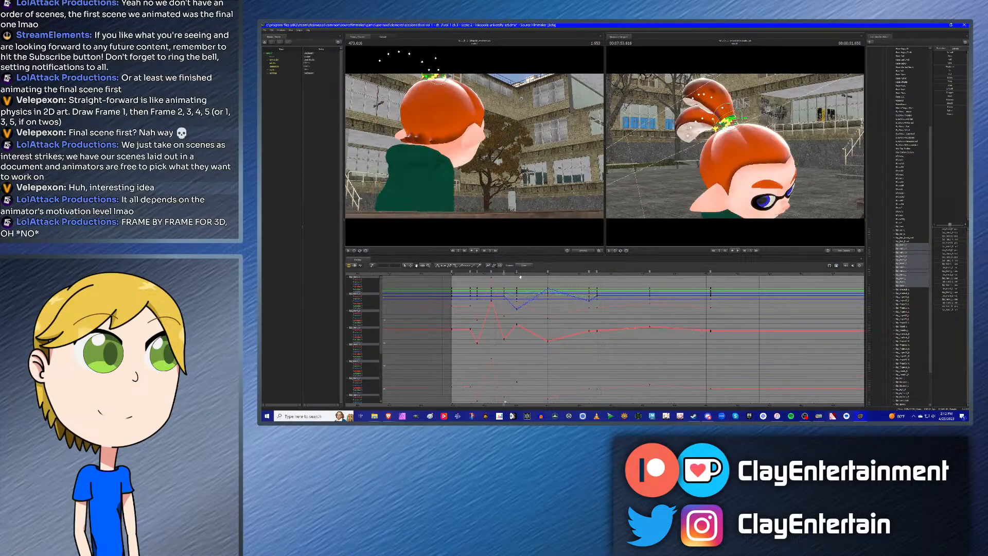
{"action": "key", "text": "Up"}
{"action": "key", "text": "Up"}
{"action": "key", "text": "Down"}
{"action": "key", "text": "Down"}
{"action": "key", "text": "Up"}
{"action": "key", "text": "space"}
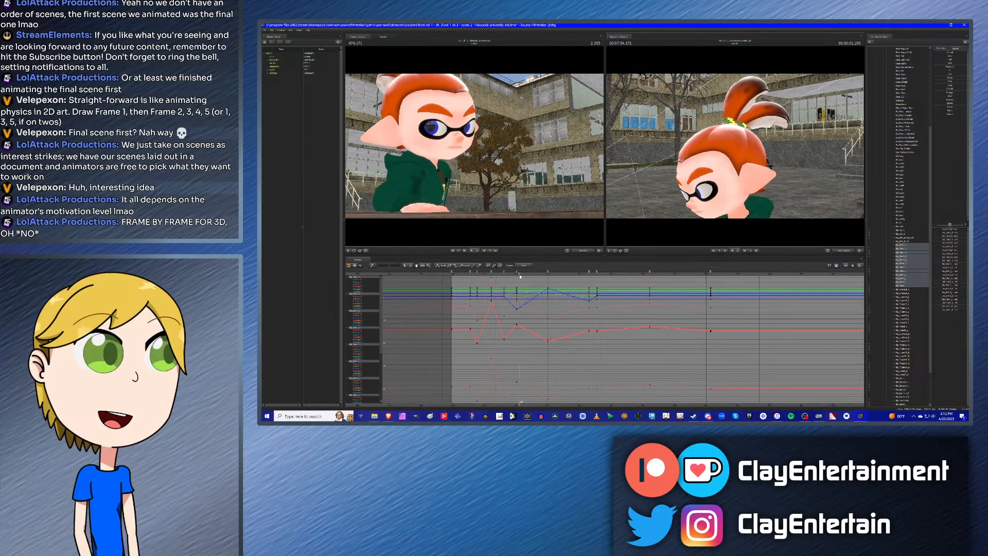
{"action": "key", "text": "space"}
{"action": "key", "text": "Up"}
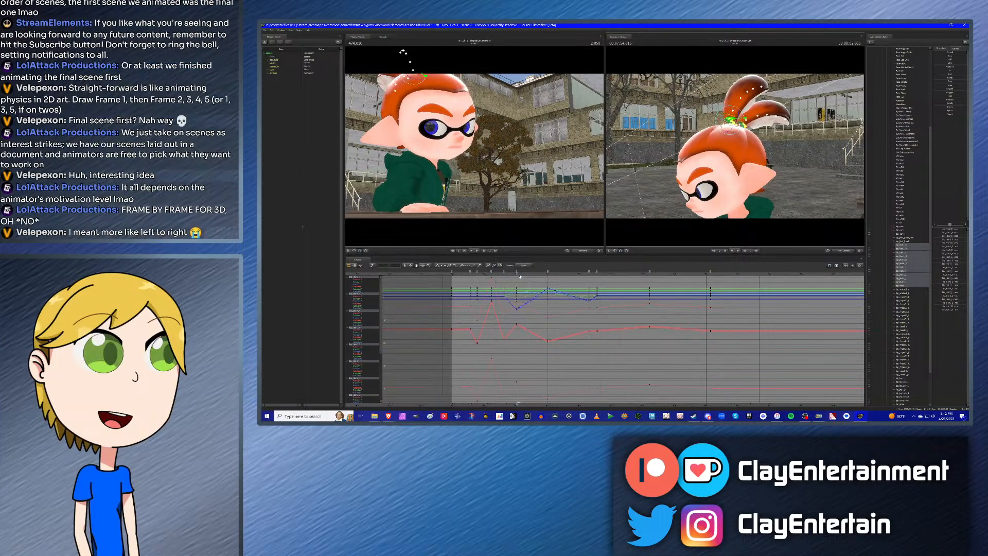
Step: Slightly rotate the topknot bones at the post-turn keyframe from the side and compare with the previous keyframe
{"action": "left_click_drag", "start_coordinate": [701, 191], "coordinate": [735, 147], "text": "alt"}
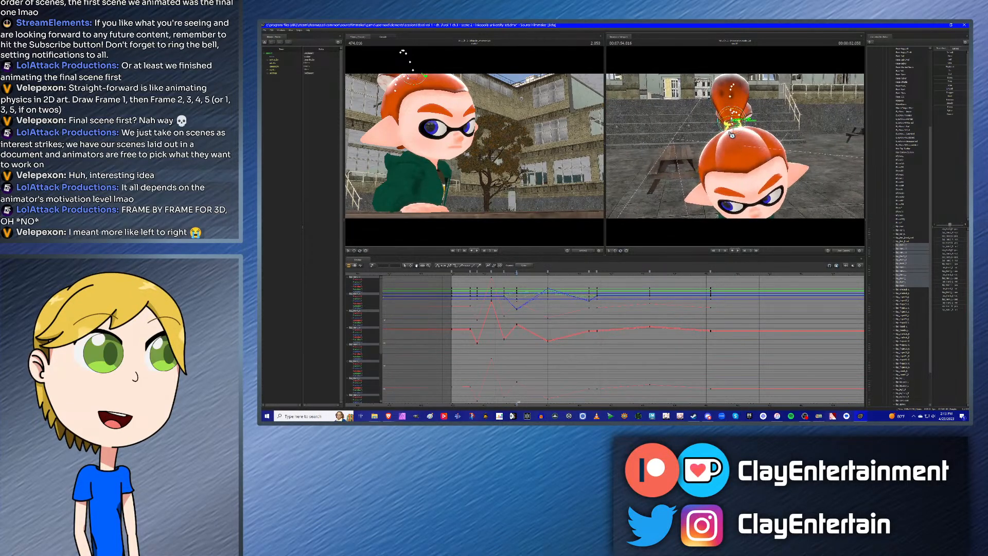
{"action": "left_click_drag", "start_coordinate": [694, 164], "coordinate": [740, 110], "text": "alt"}
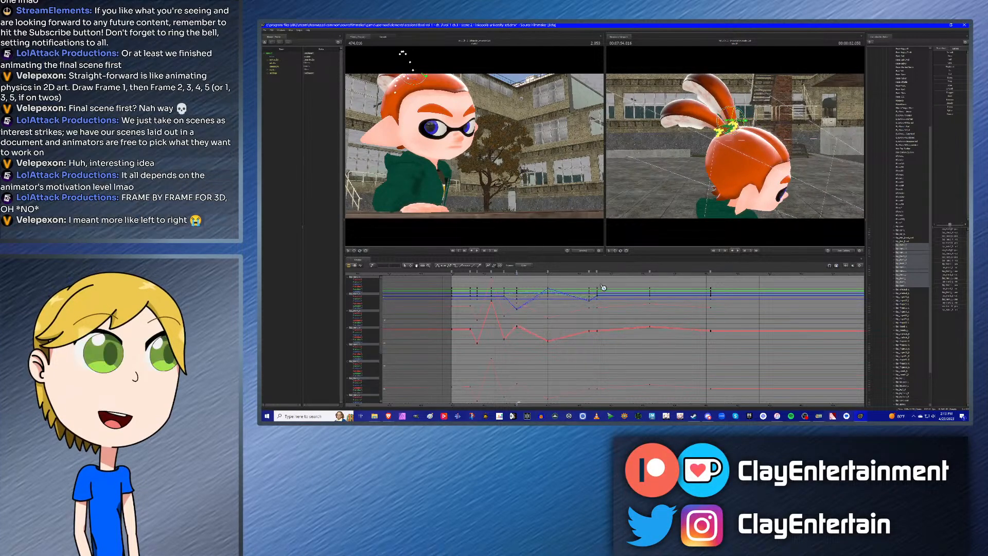
{"action": "key", "text": "ctrl+z"}
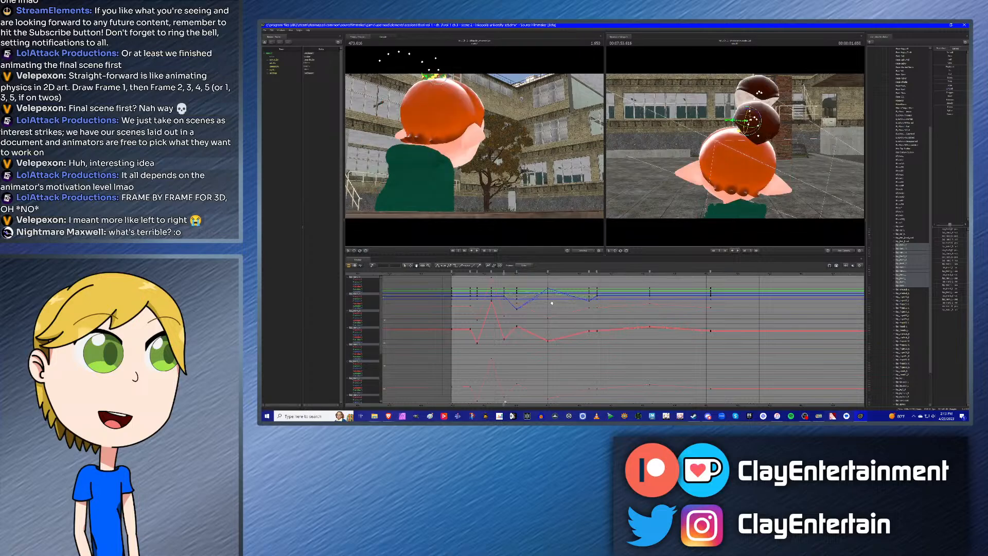
{"action": "key", "text": "ctrl+y"}
Step: Replay the turn from the front and adjust the topknot bones' sideways tilt at the next keyframe after the post-turn pose
{"action": "left_click_drag", "start_coordinate": [755, 175], "coordinate": [638, 176], "text": "alt"}
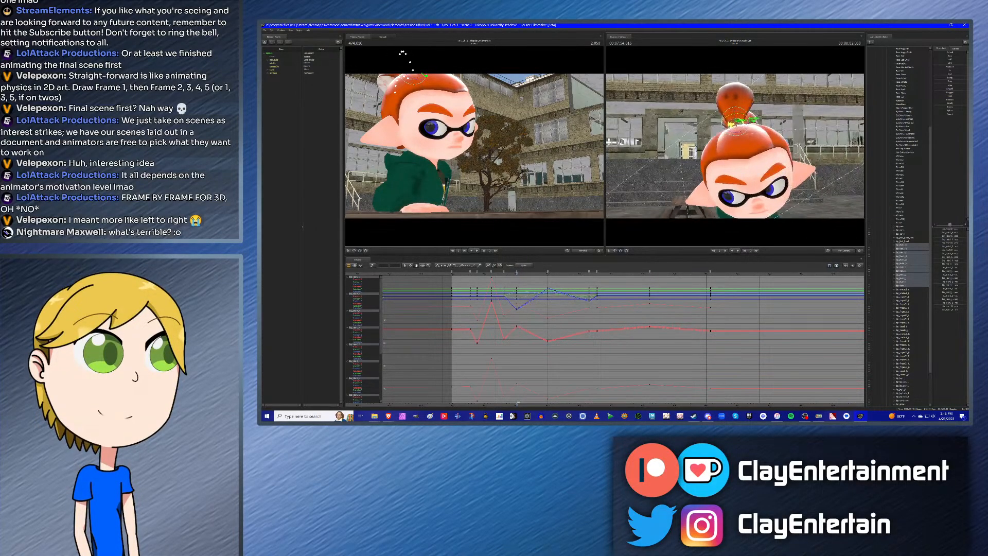
{"action": "left_click", "coordinate": [499, 274]}
{"action": "key", "text": "space"}
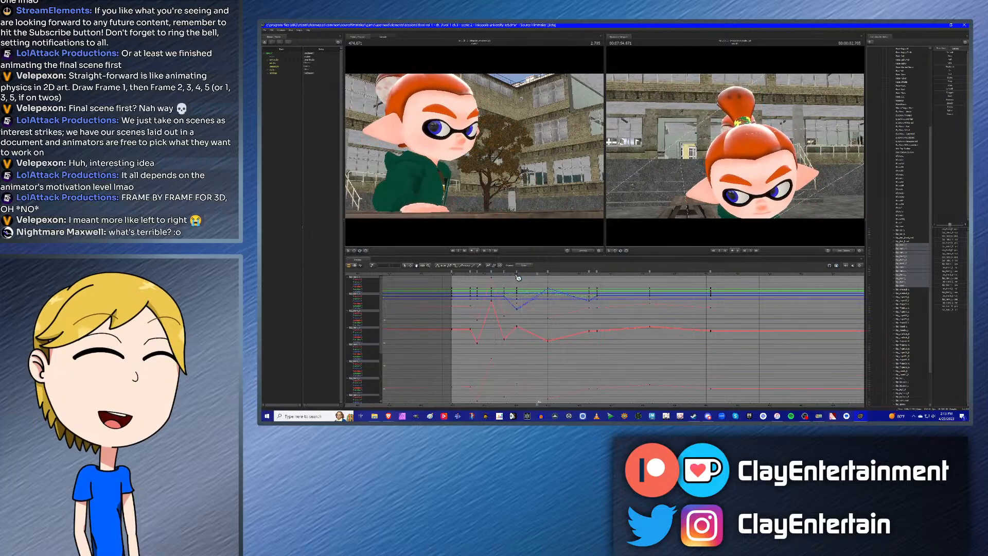
{"action": "key", "text": "space"}
{"action": "key", "text": "Up"}
{"action": "key", "text": "Down"}
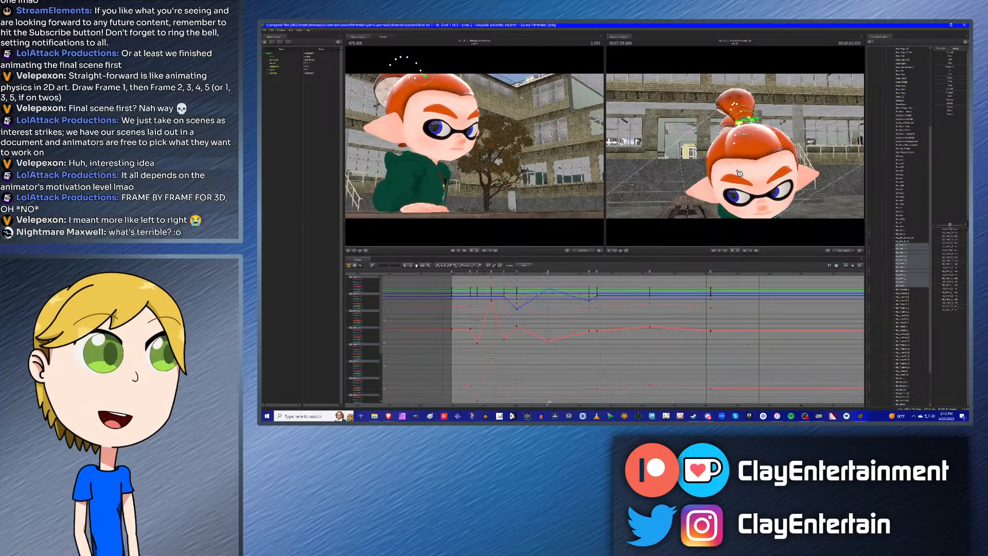
{"action": "left_click_drag", "start_coordinate": [751, 179], "coordinate": [751, 159], "text": "alt"}
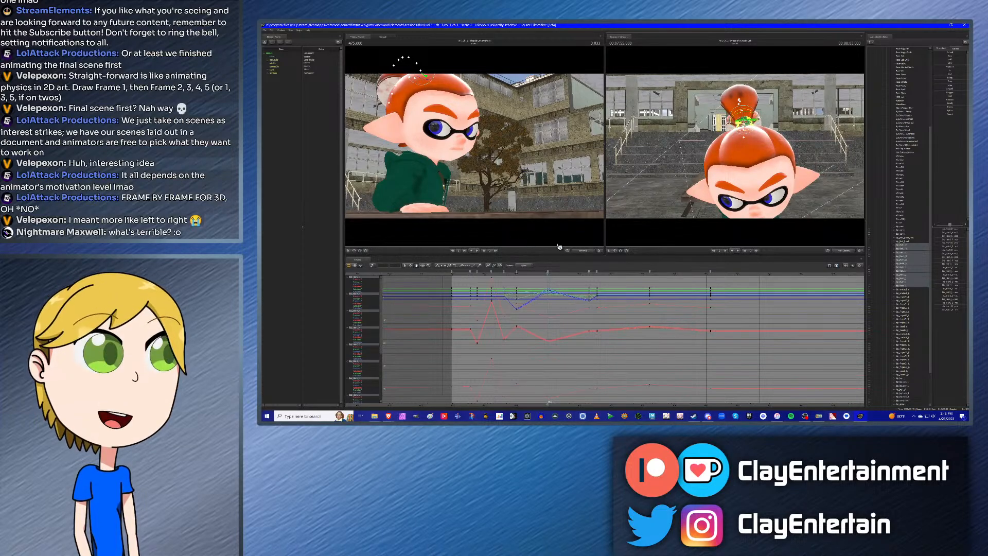
Step: Replay the motion and slightly rotate the topknot bones backward at that following keyframe, viewed from the side
{"action": "left_click", "coordinate": [500, 272]}
{"action": "key", "text": "space"}
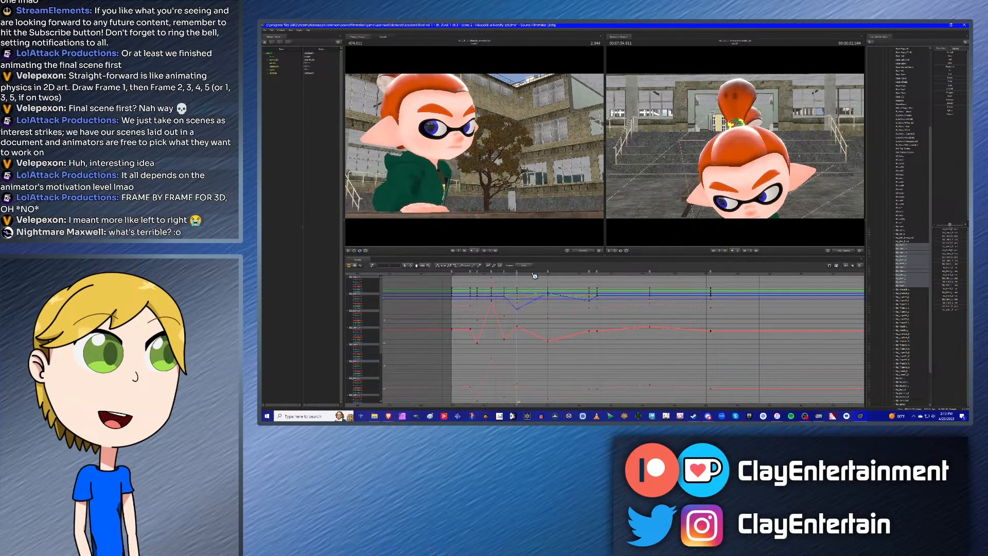
{"action": "key", "text": "space"}
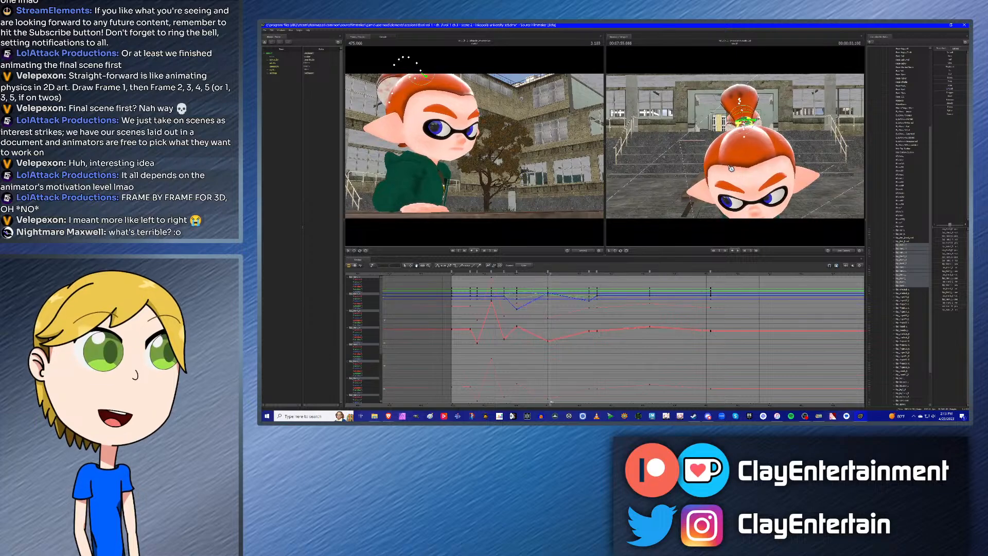
{"action": "left_click_drag", "start_coordinate": [738, 150], "coordinate": [834, 151], "text": "alt"}
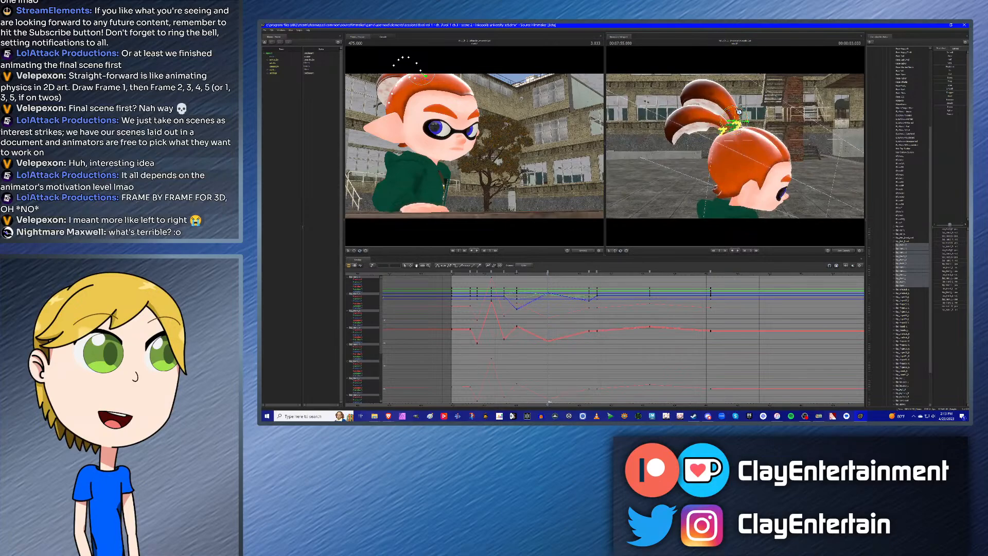
{"action": "left_click_drag", "start_coordinate": [739, 111], "coordinate": [739, 110]}
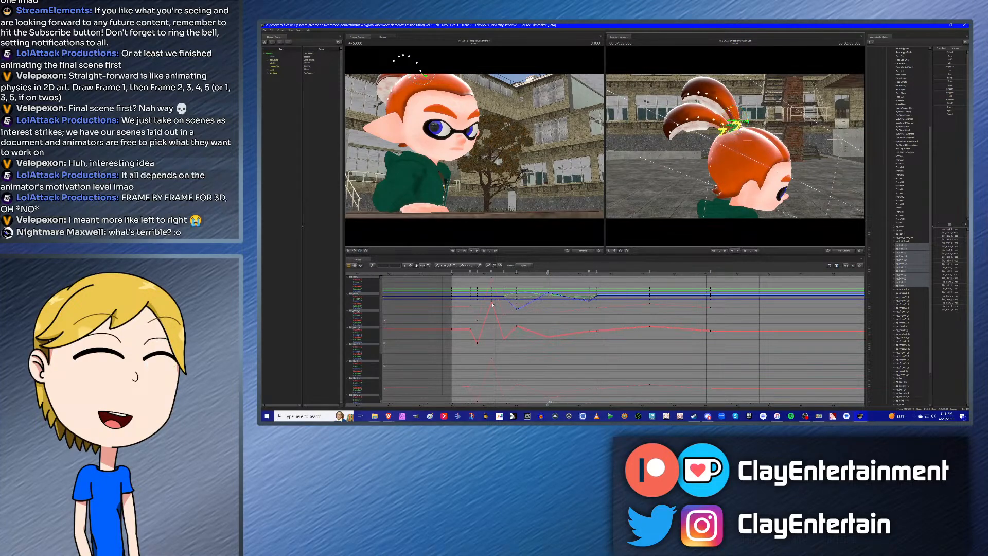
{"action": "left_click", "coordinate": [513, 276]}
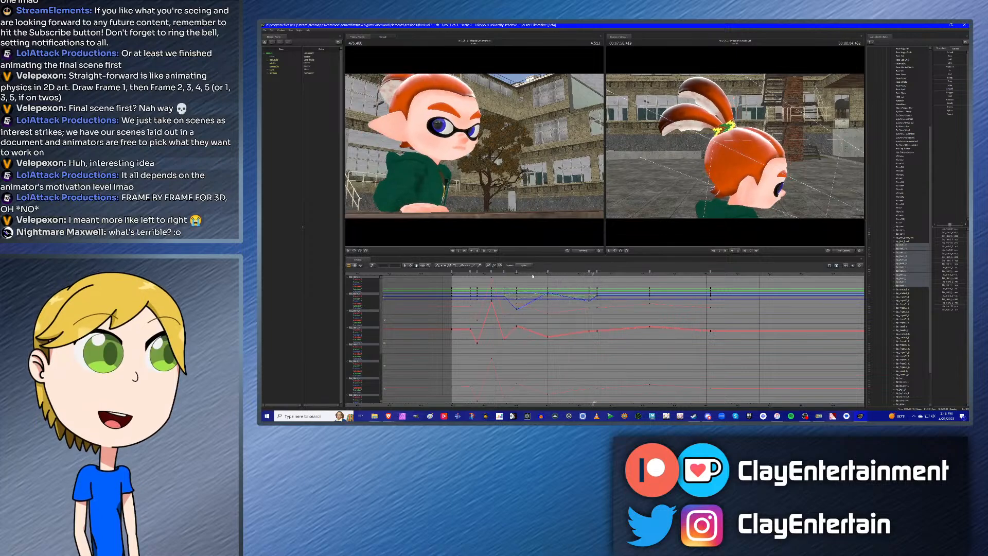
Step: Replay the head turn from the start, viewing the character from the front quarter, and check how the topknot settles at the keyframes after the turn
{"action": "key", "text": "space"}
{"action": "key", "text": "Up"}
{"action": "key", "text": "Up"}
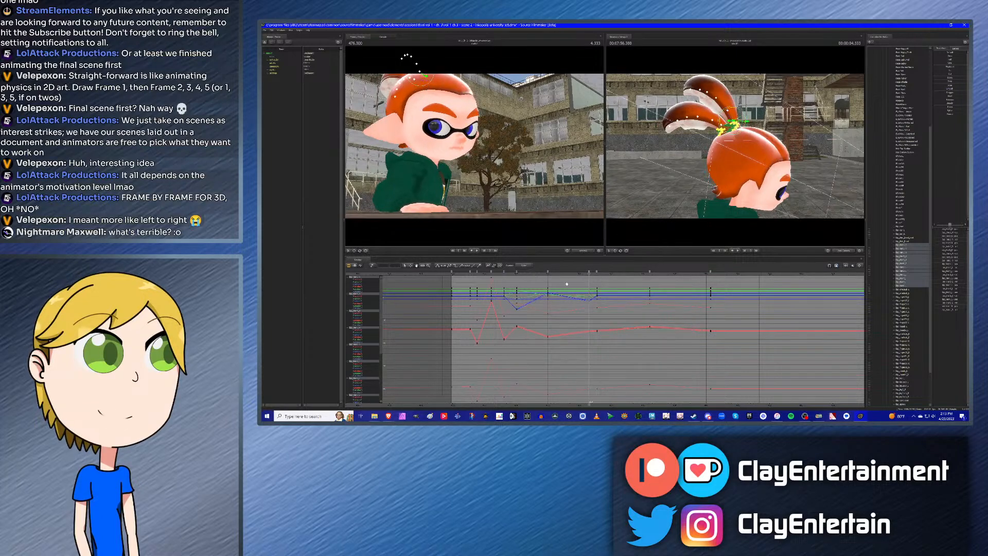
{"action": "key", "text": "Home"}
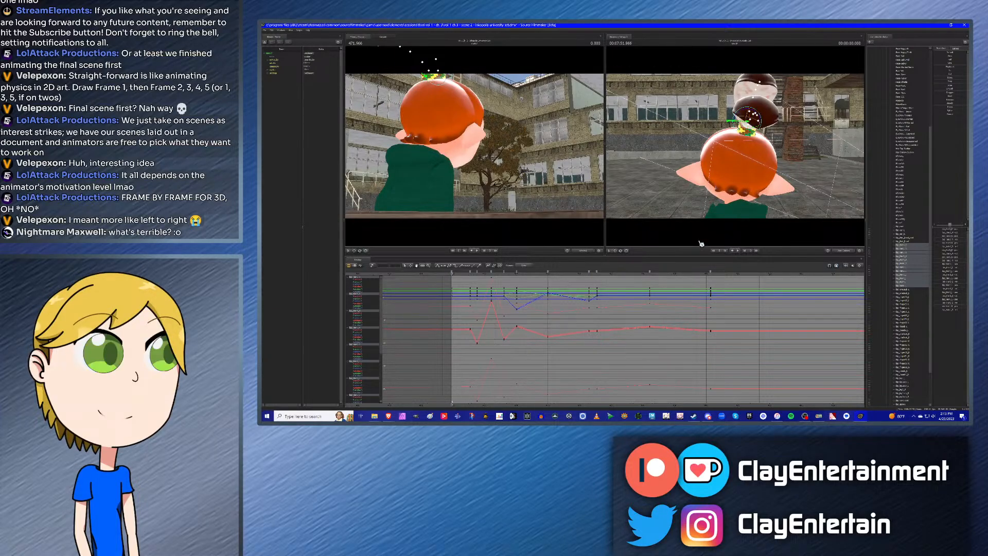
{"action": "left_click_drag", "start_coordinate": [753, 186], "coordinate": [659, 186], "text": "alt"}
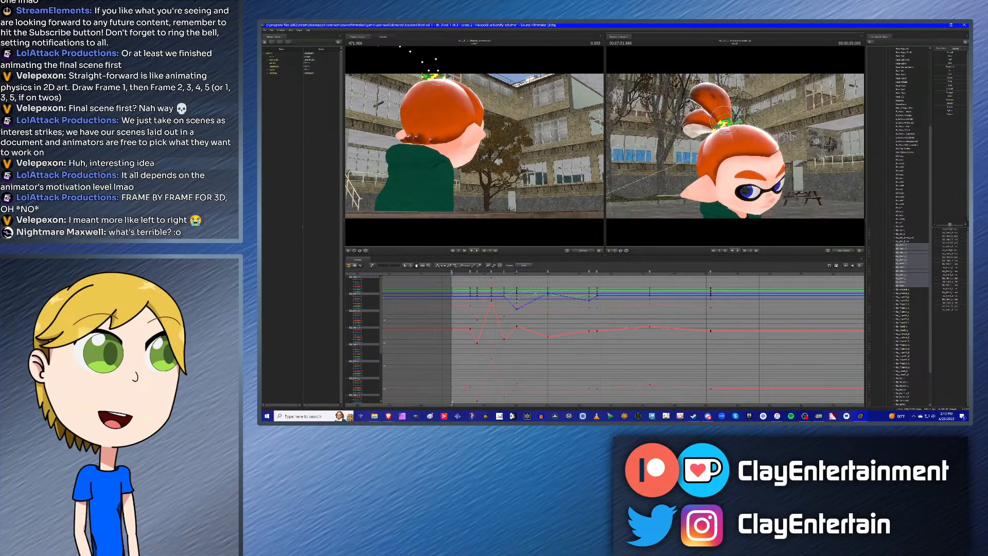
{"action": "left_click_drag", "start_coordinate": [838, 164], "coordinate": [808, 164], "text": "alt"}
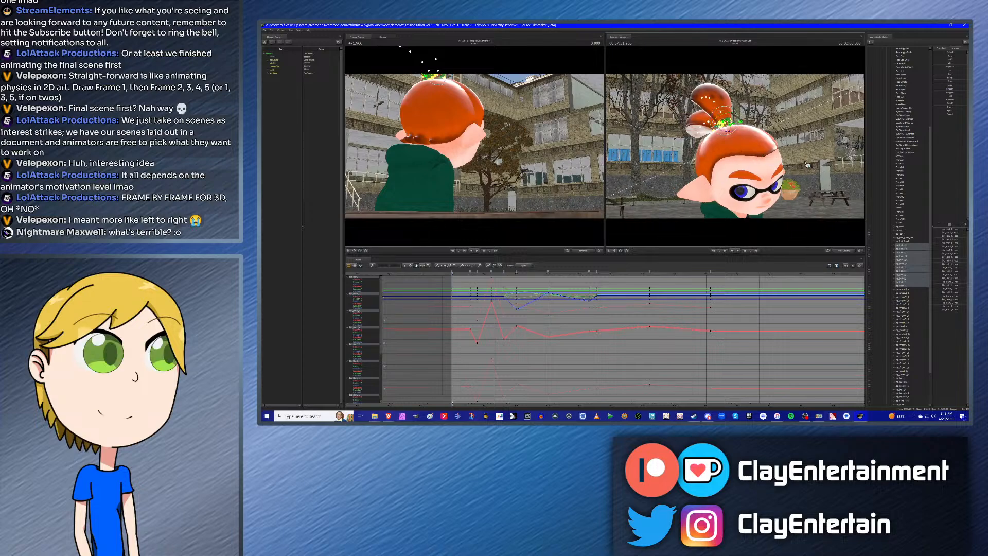
{"action": "middle_click_drag", "start_coordinate": [753, 167], "coordinate": [738, 151], "text": "alt"}
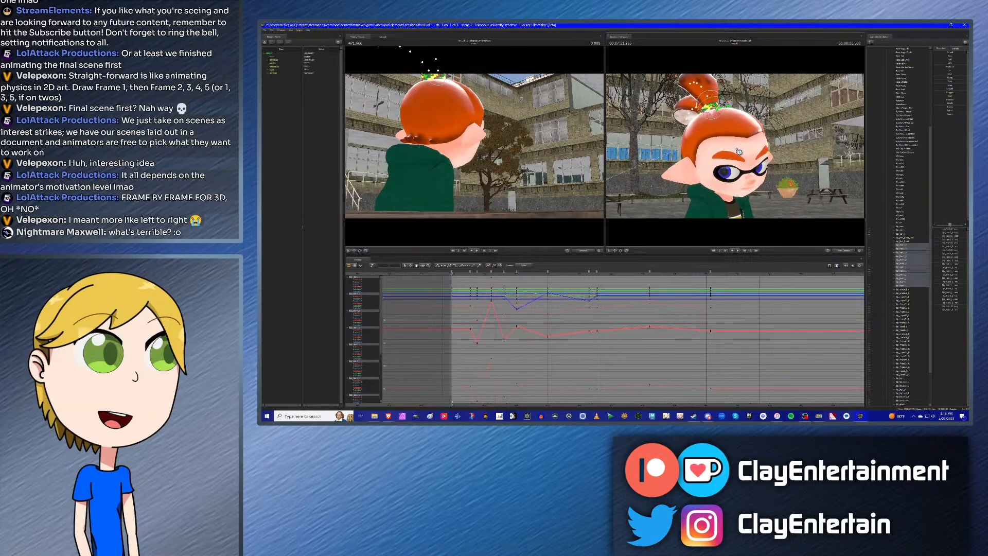
{"action": "key", "text": "space"}
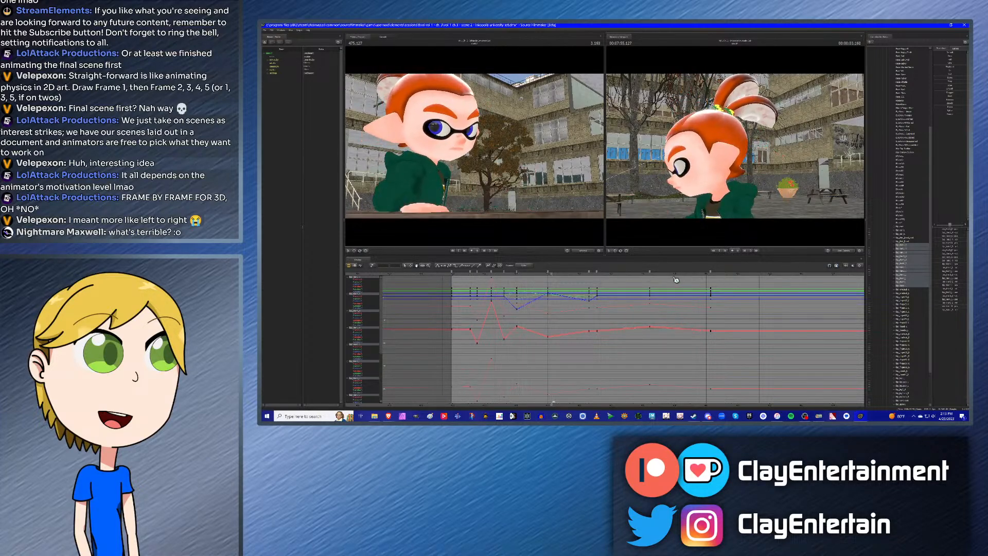
{"action": "key", "text": "space"}
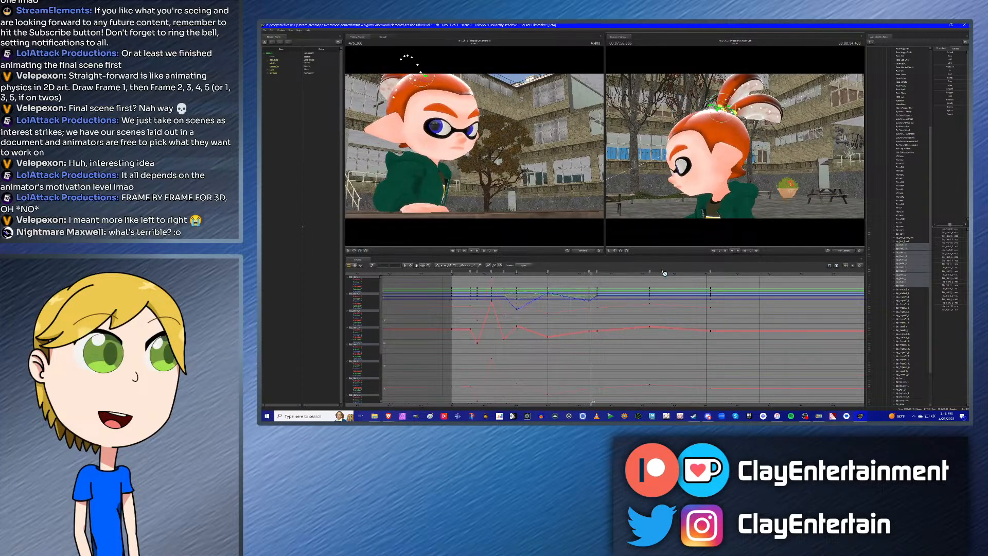
{"action": "key", "text": "Home"}
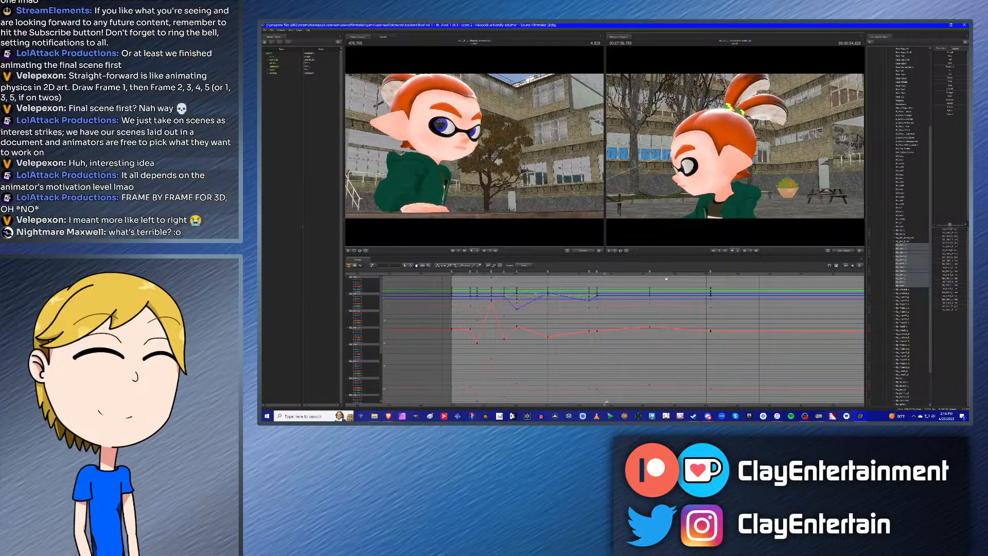
{"action": "key", "text": "space"}
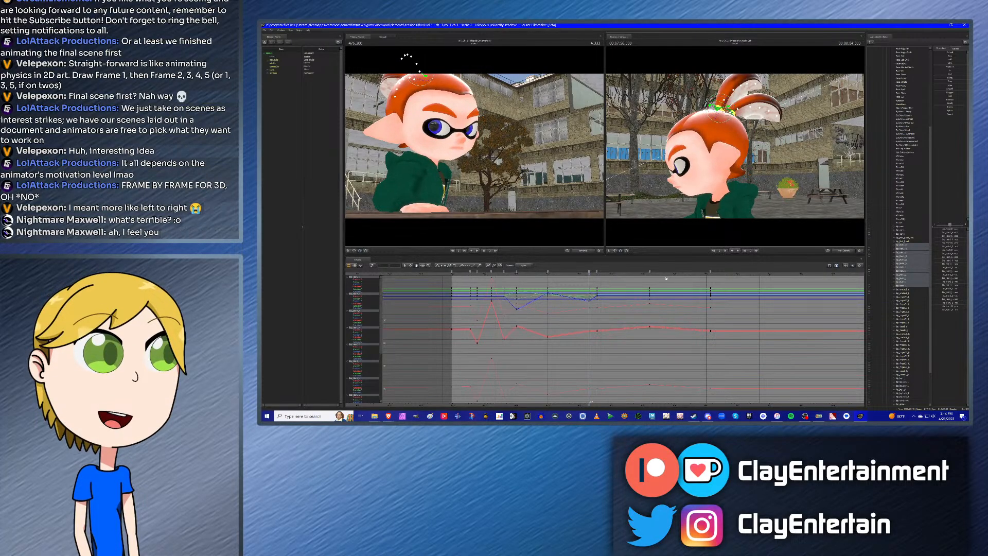
Step: Tilt the topknot bones sideways at the keyframe around 4.58 seconds, viewed from above the face, and replay the swing
{"action": "left_click_drag", "start_coordinate": [671, 205], "coordinate": [735, 125], "text": "alt"}
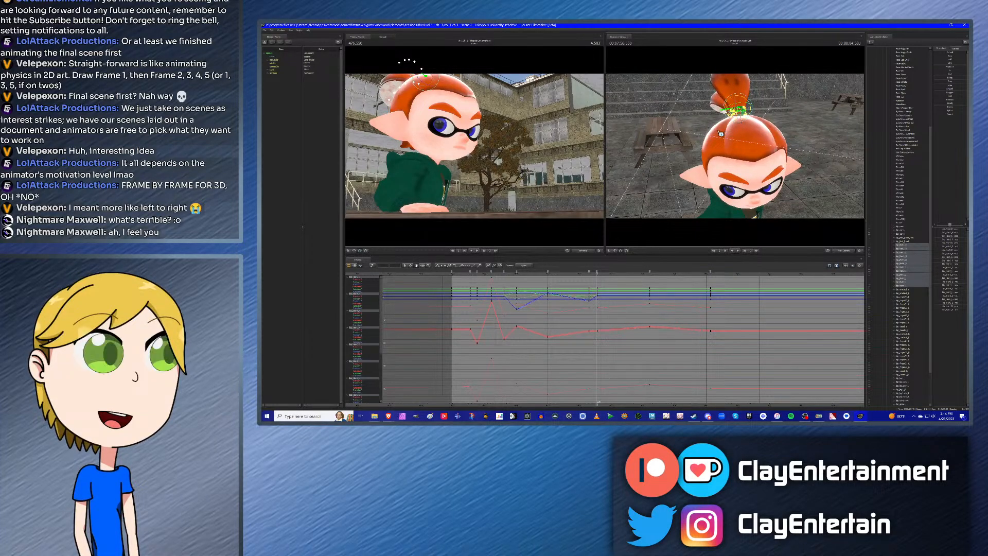
{"action": "left_click_drag", "start_coordinate": [720, 133], "coordinate": [721, 144], "text": "alt"}
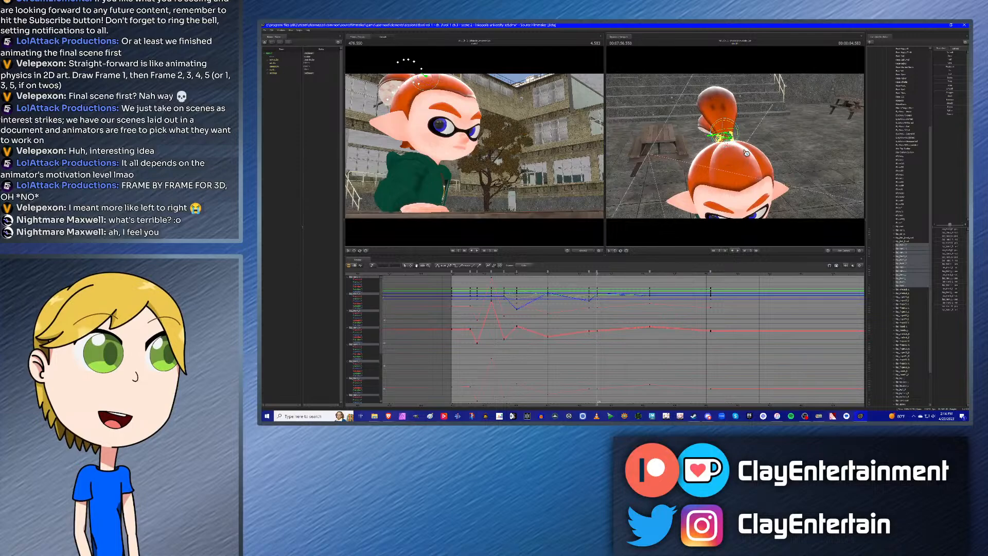
{"action": "left_click", "coordinate": [578, 275]}
{"action": "key", "text": "space"}
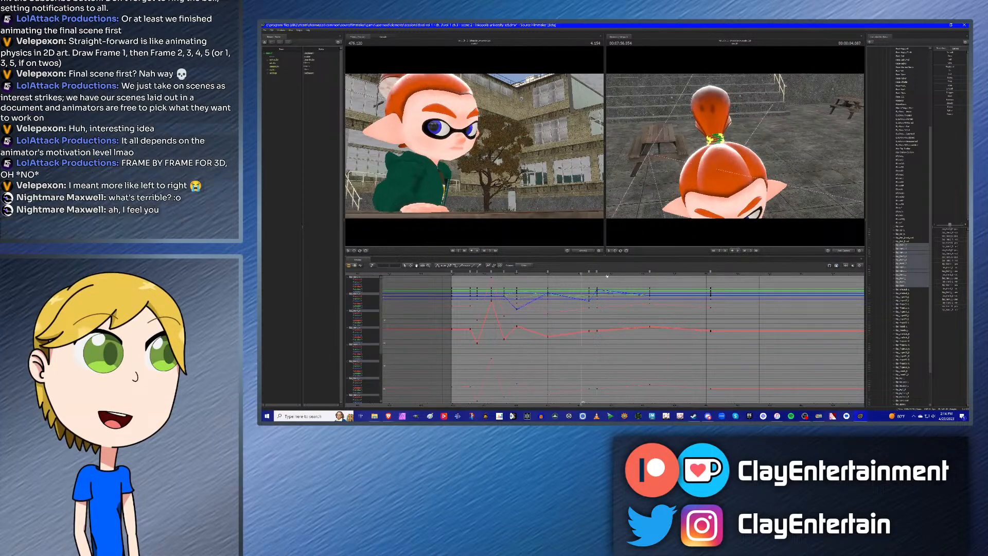
{"action": "key", "text": "space"}
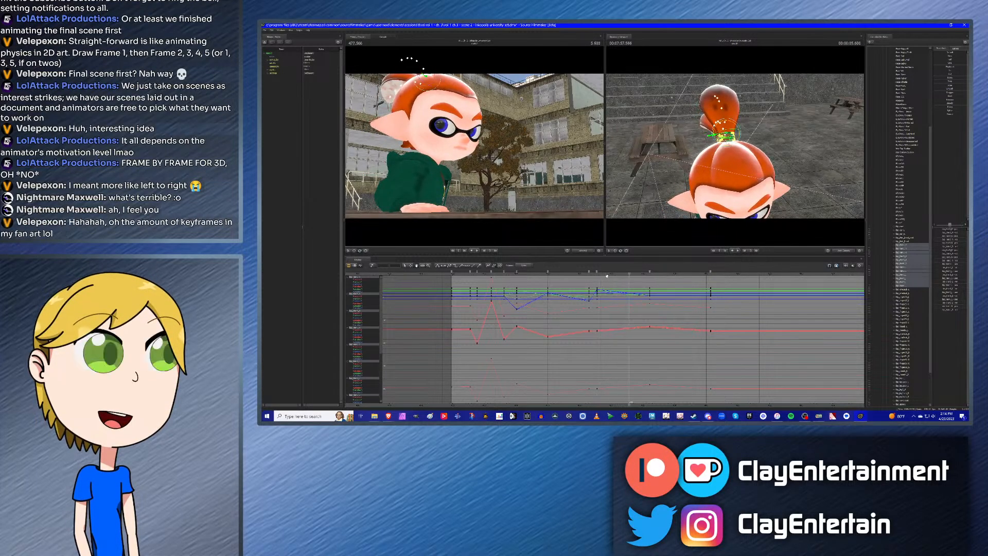
Step: Tilt the topknot bones the opposite way at the 6.25-second keyframe and replay the settling motion from just before 4.5 seconds
{"action": "left_click", "coordinate": [649, 274]}
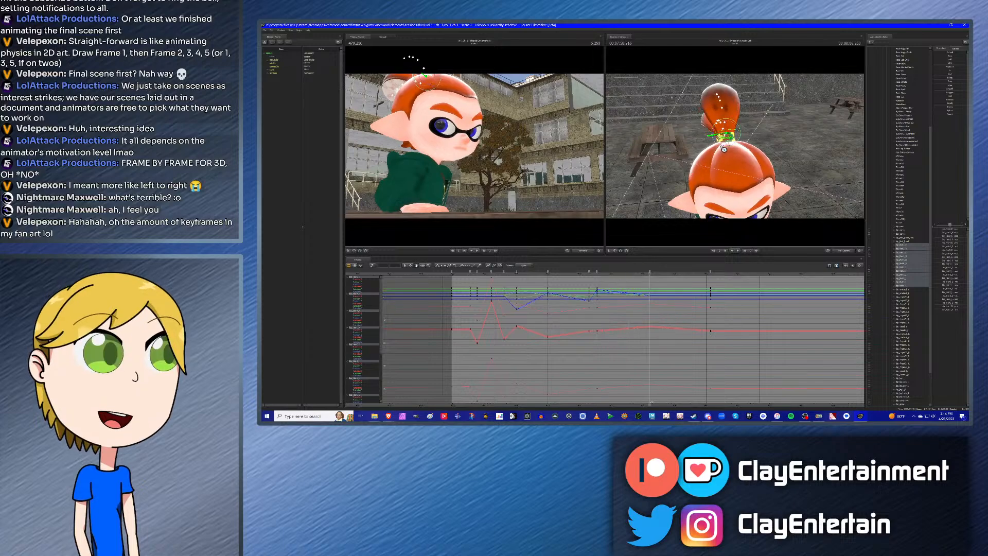
{"action": "left_click_drag", "start_coordinate": [724, 149], "coordinate": [759, 155]}
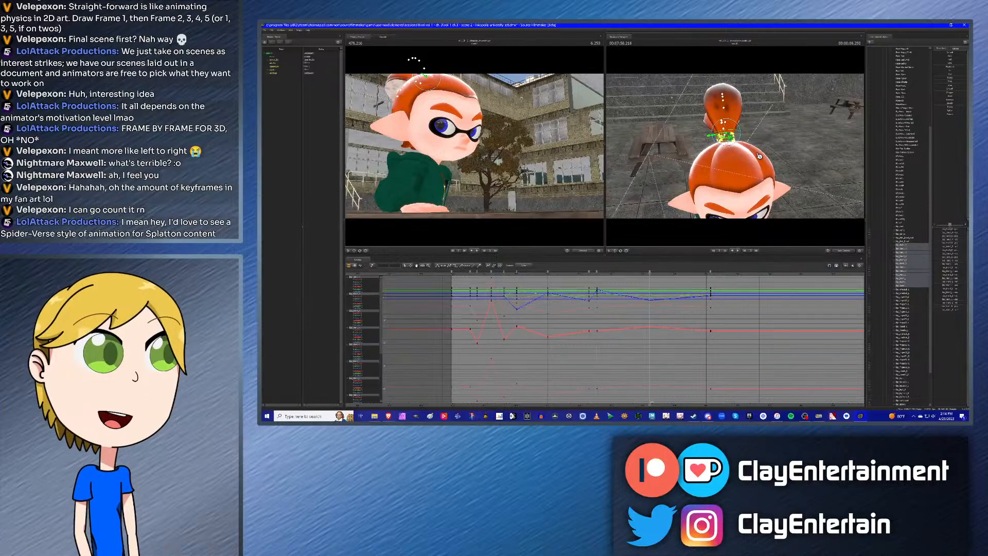
{"action": "key", "text": "Up"}
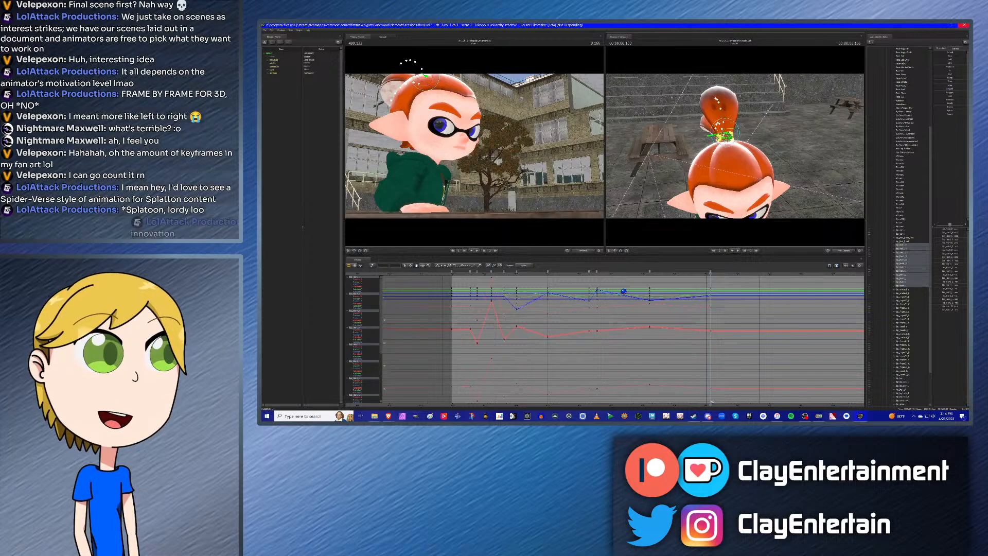
{"action": "left_click", "coordinate": [585, 273]}
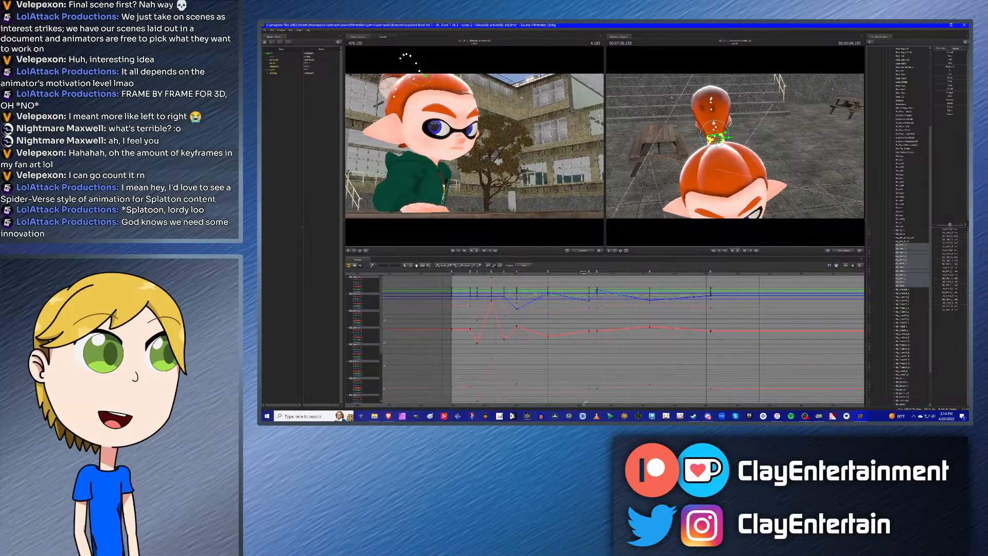
{"action": "key", "text": "space"}
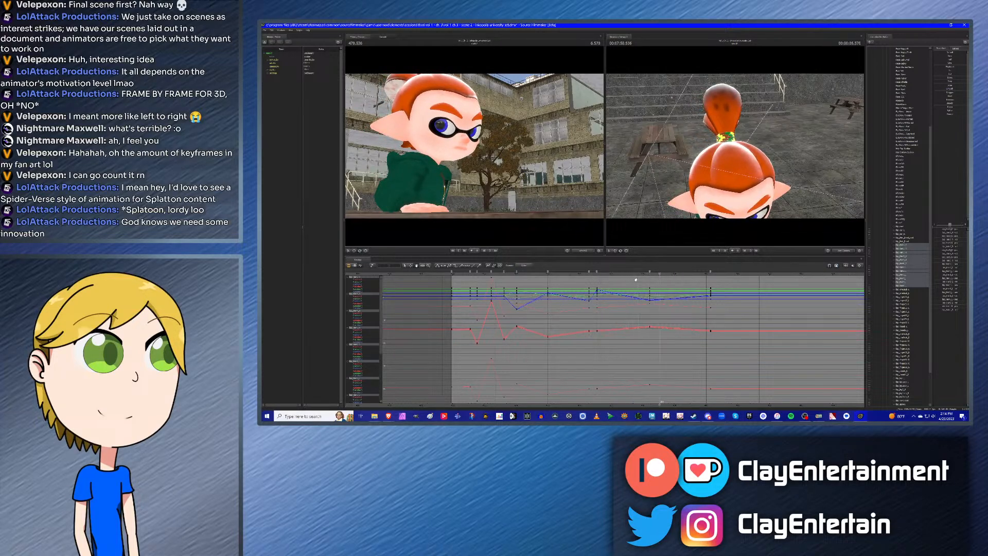
{"action": "key", "text": "space"}
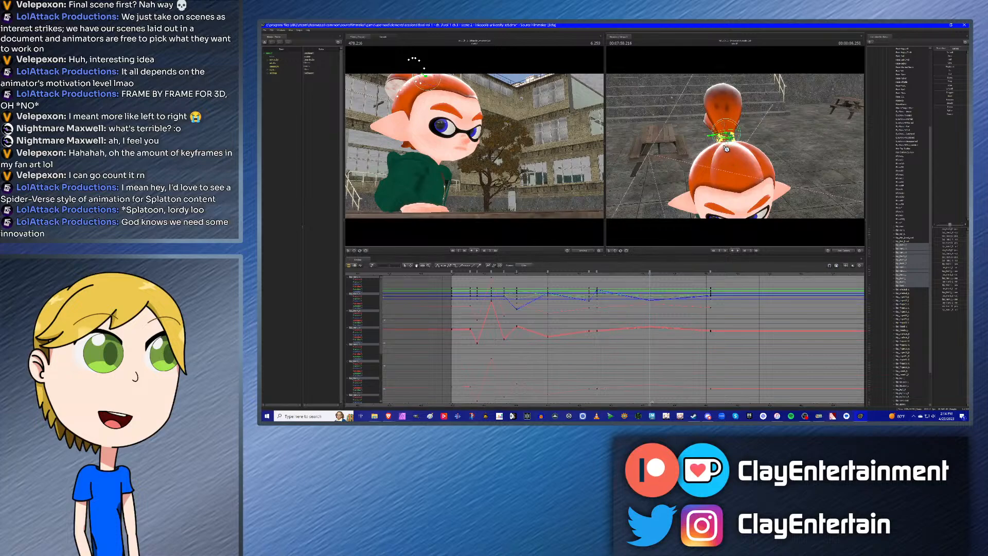
Step: Reduce the topknot's sideways tilt at the 6.25-second keyframe and replay the swing
{"action": "left_click", "coordinate": [599, 275]}
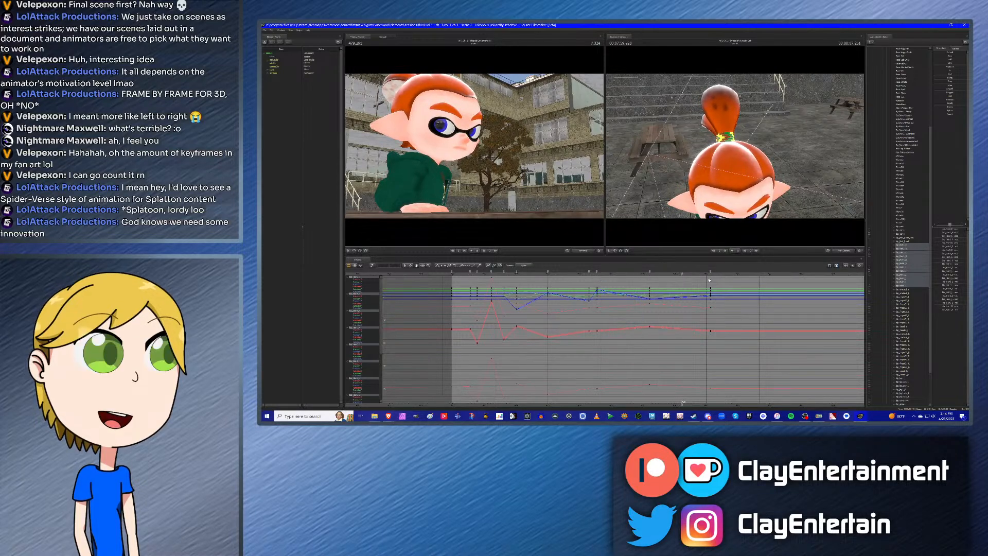
{"action": "left_click", "coordinate": [582, 274]}
{"action": "key", "text": "space"}
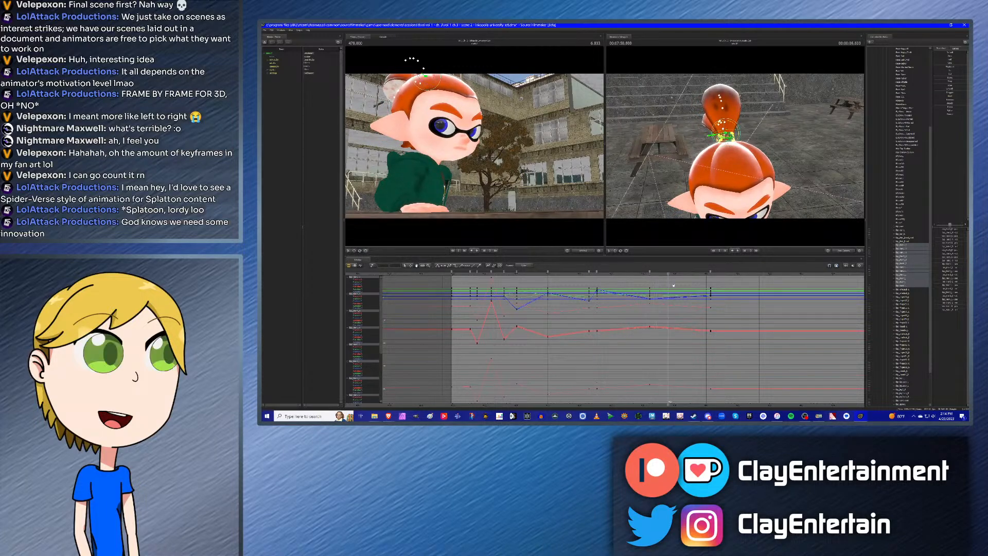
{"action": "key", "text": "Up"}
{"action": "key", "text": "Up"}
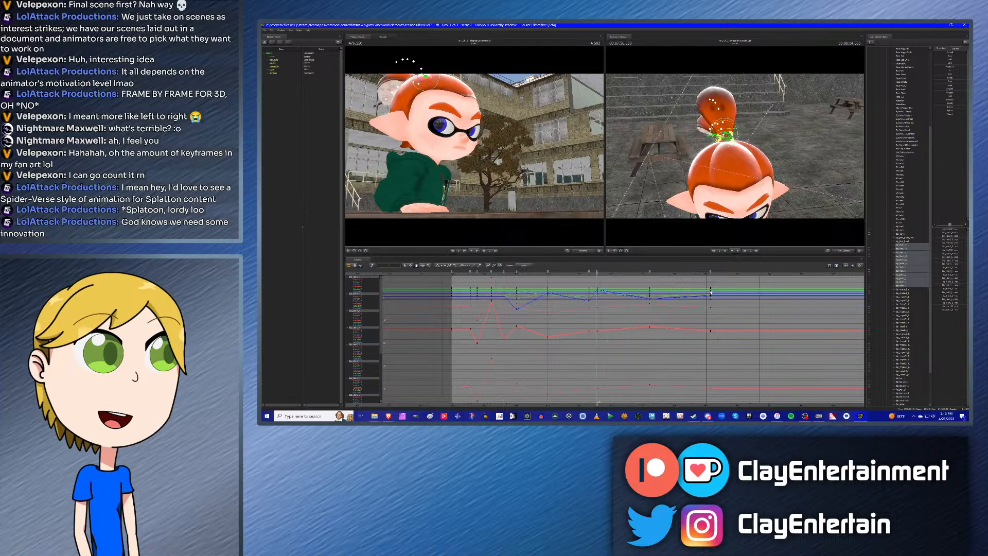
Step: Revert the topknot's tilt change at the 6.25-second keyframe and replay the settling motion
{"action": "key", "text": "Down"}
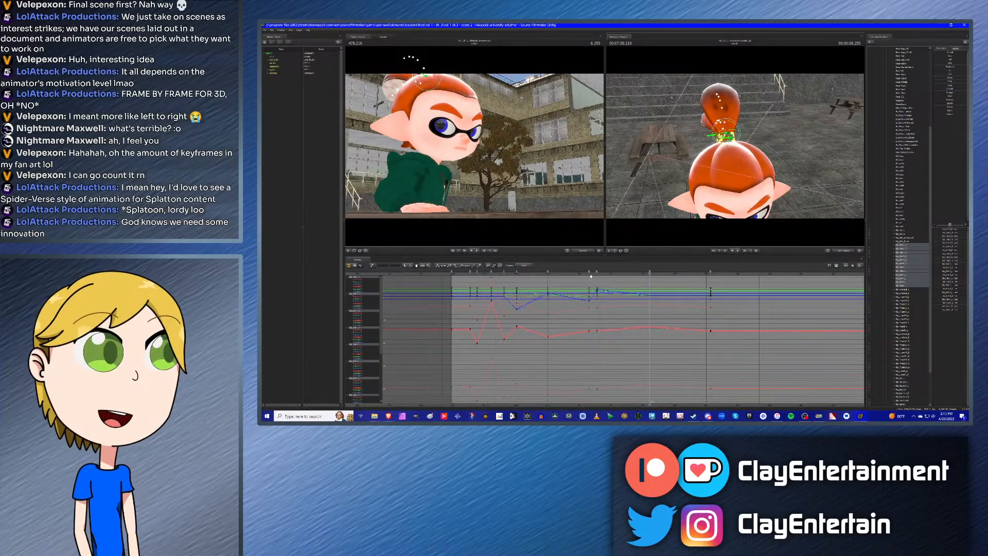
{"action": "key", "text": "Up"}
{"action": "key", "text": "Up"}
{"action": "key", "text": "space"}
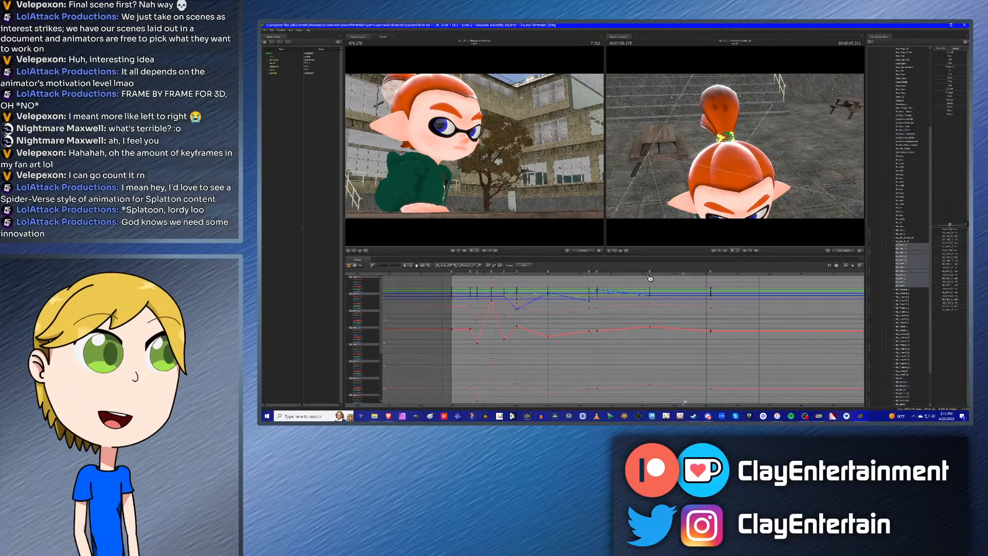
{"action": "key", "text": "space"}
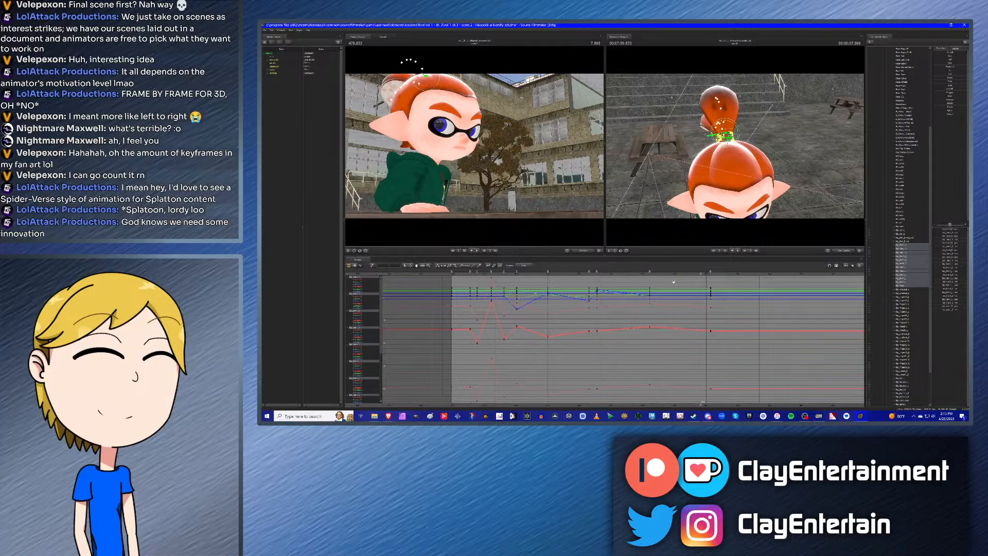
Step: Return to the start of the shot and scrub through the beginning of the head turn to review the motion
{"action": "key", "text": "Home"}
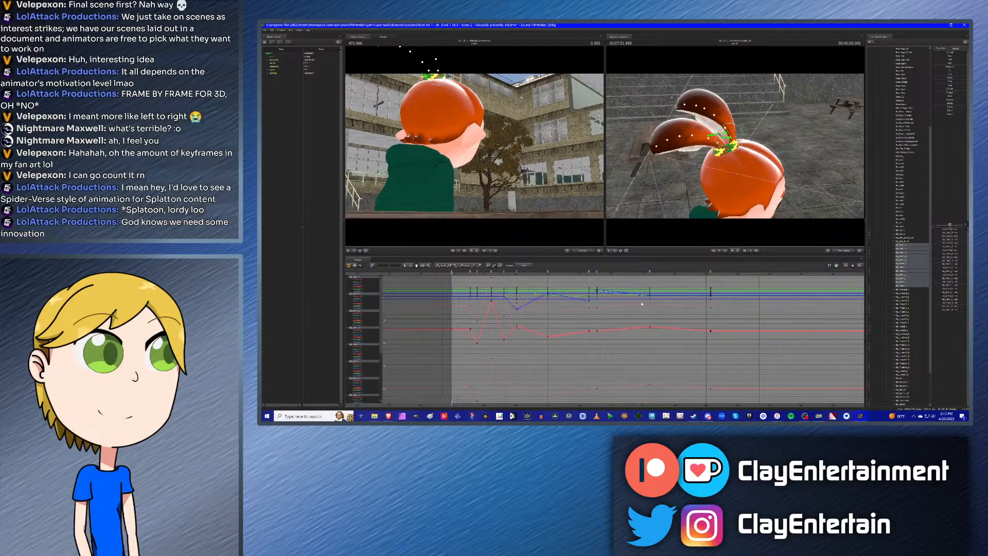
{"action": "scroll", "coordinate": [572, 313], "scroll_direction": "down", "scroll_amount": 2}
{"action": "middle_click_drag", "start_coordinate": [561, 313], "coordinate": [621, 312]}
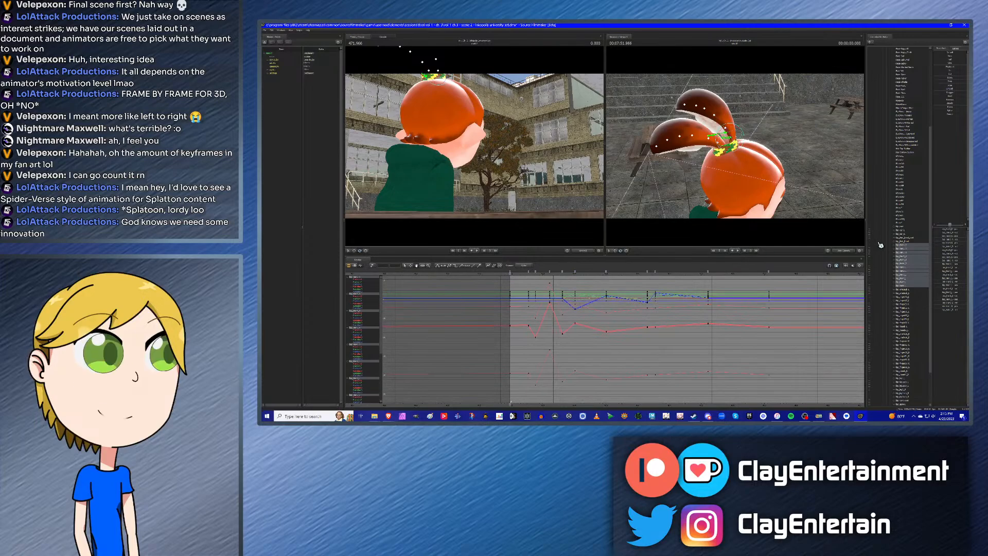
{"action": "key", "text": "space"}
{"action": "scroll", "coordinate": [909, 266], "scroll_direction": "down", "scroll_amount": 3}
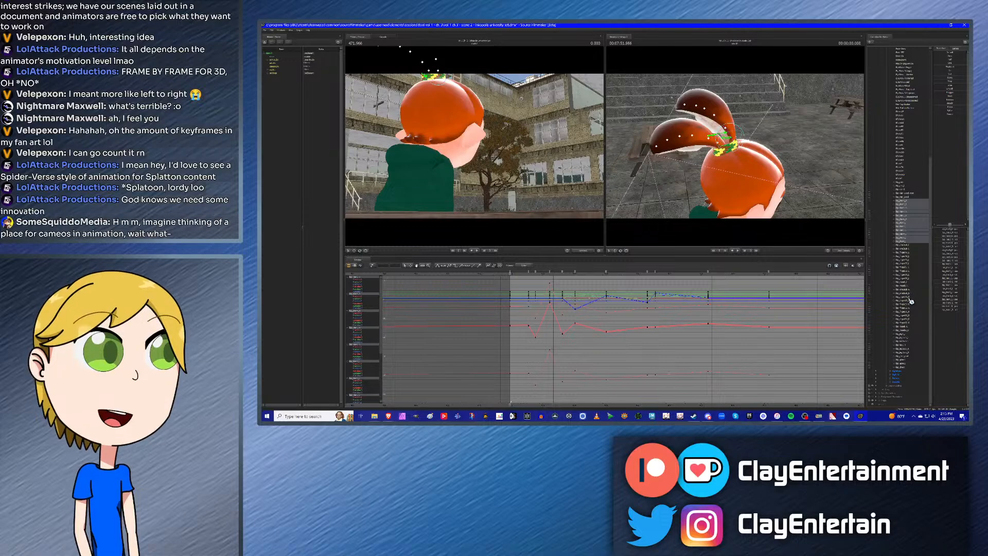
{"action": "left_click", "coordinate": [525, 274]}
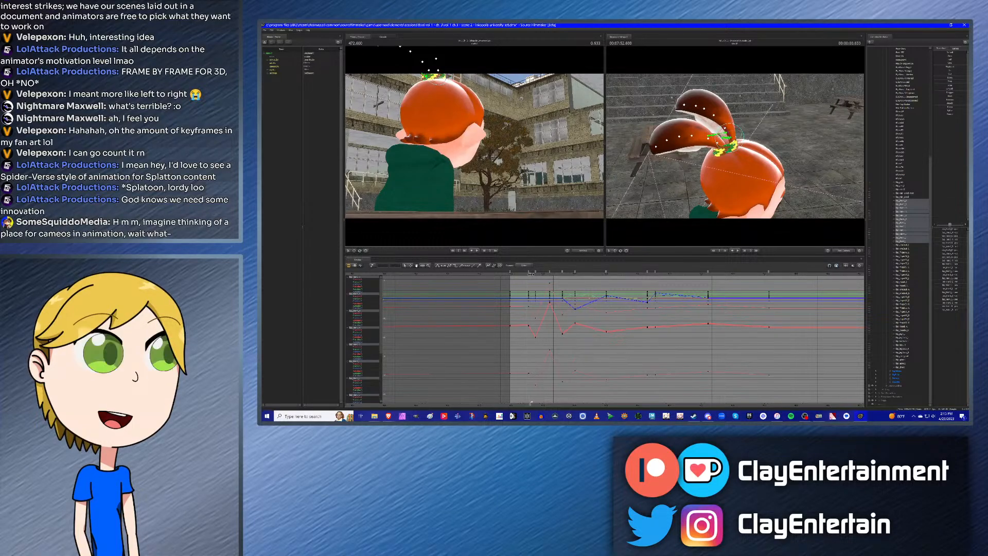
{"action": "left_click_drag", "start_coordinate": [531, 273], "coordinate": [578, 276]}
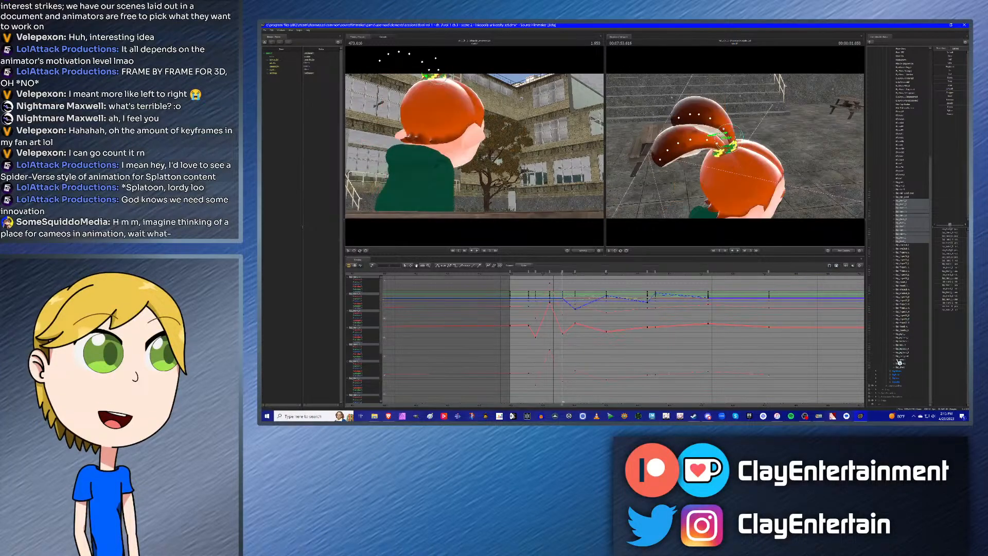
Step: Expand the character's arm rig controls, load the moving hand's control into the Graph Editor and jump to the next keyframe
{"action": "left_click", "coordinate": [891, 382]}
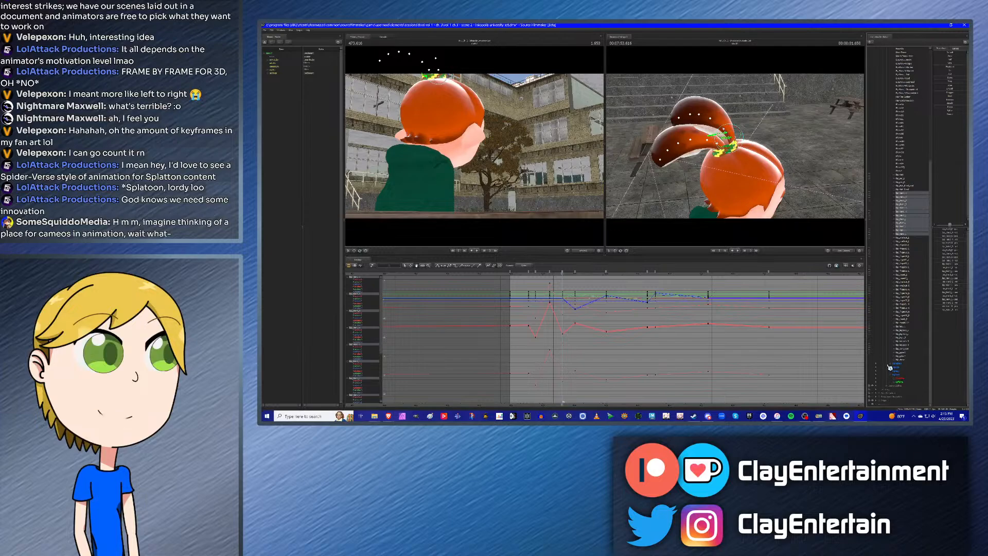
{"action": "left_click", "coordinate": [906, 371]}
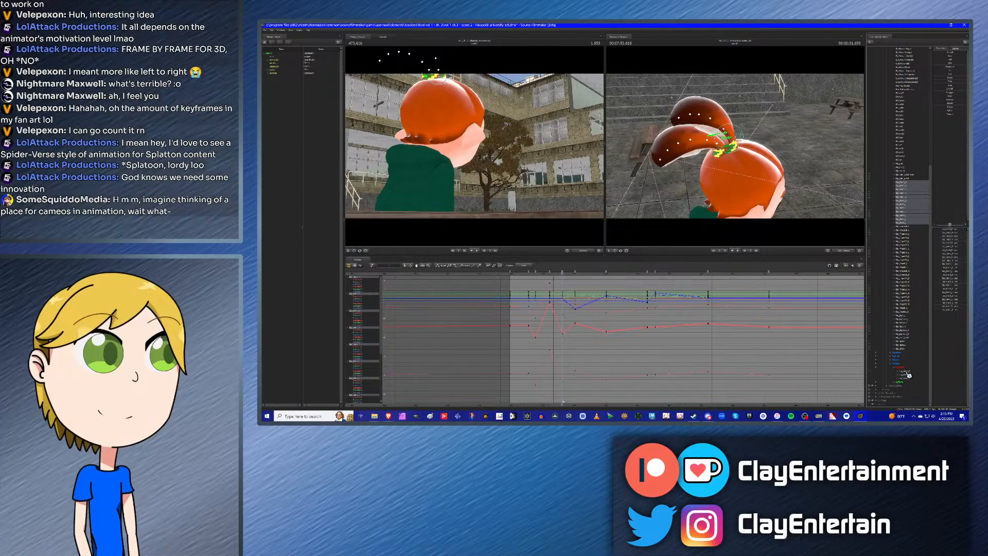
{"action": "scroll", "coordinate": [609, 338], "scroll_direction": "up", "scroll_amount": 3}
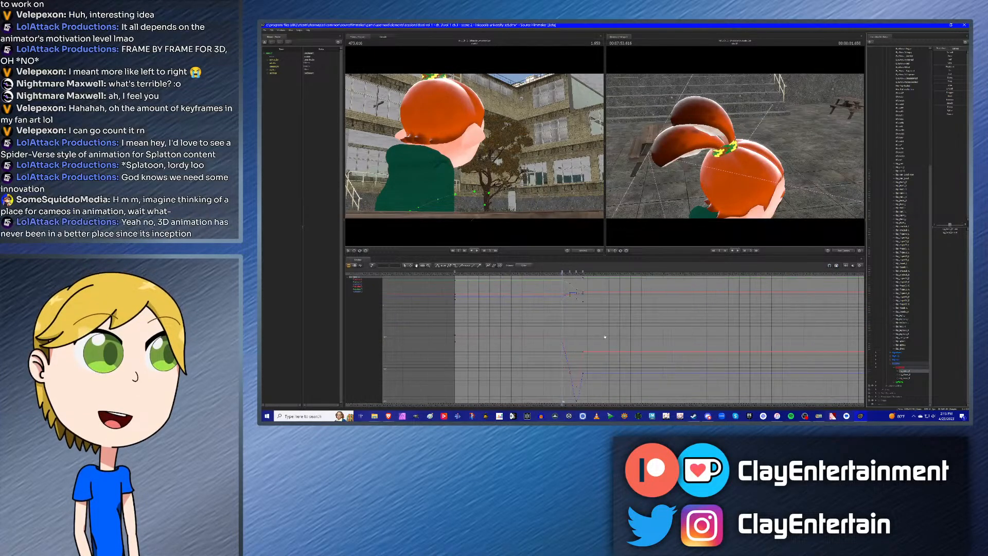
{"action": "key", "text": "Down"}
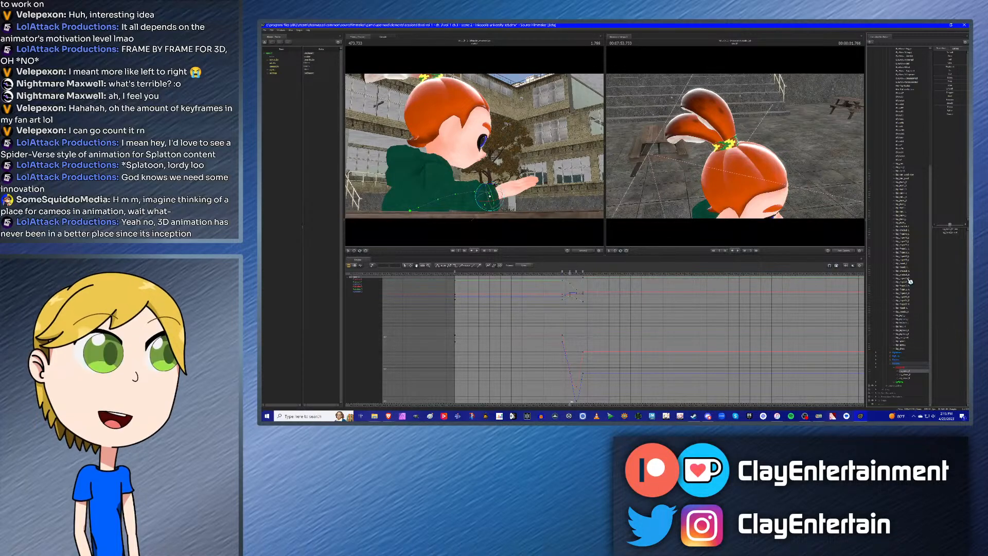
Step: Add the moving hand's finger bones and hand control to the graph, return one keyframe and aim the work camera at the hand
{"action": "left_click", "coordinate": [908, 279]}
{"action": "left_click", "coordinate": [908, 313], "text": "shift"}
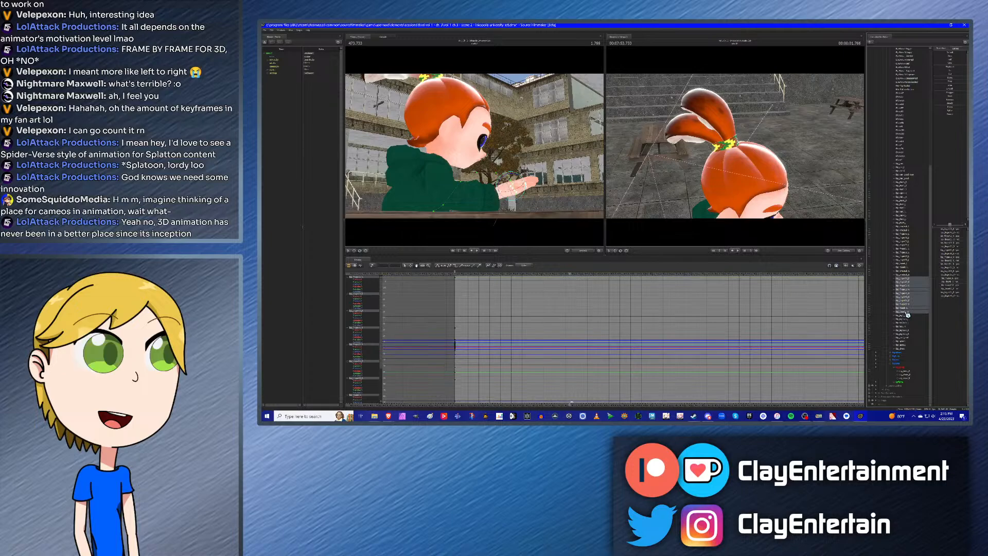
{"action": "left_click", "coordinate": [906, 371]}
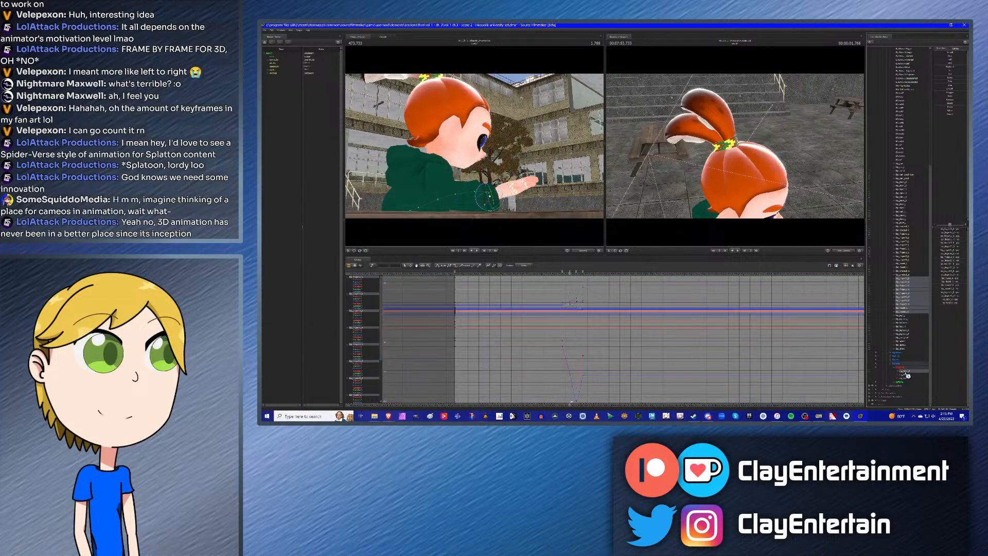
{"action": "key", "text": "Up"}
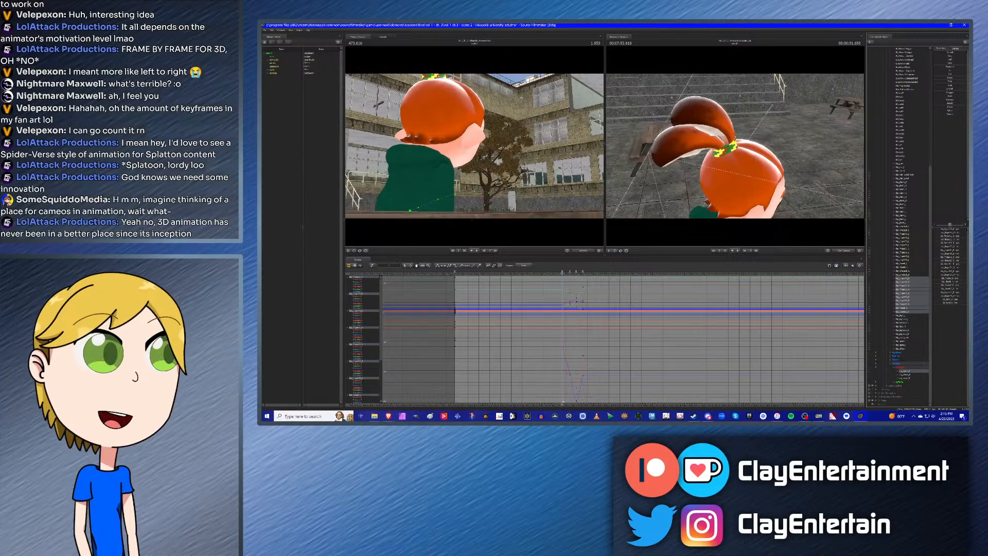
{"action": "left_click_drag", "start_coordinate": [845, 242], "coordinate": [731, 180], "text": "alt"}
{"action": "middle_click_drag", "start_coordinate": [731, 180], "coordinate": [733, 149], "text": "alt"}
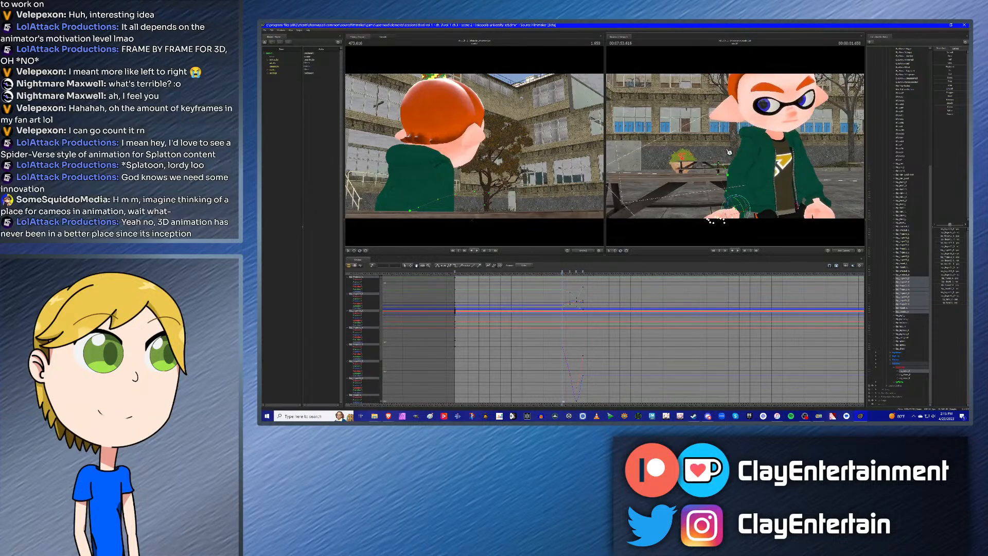
{"action": "left_click_drag", "start_coordinate": [700, 154], "coordinate": [737, 149], "text": "alt"}
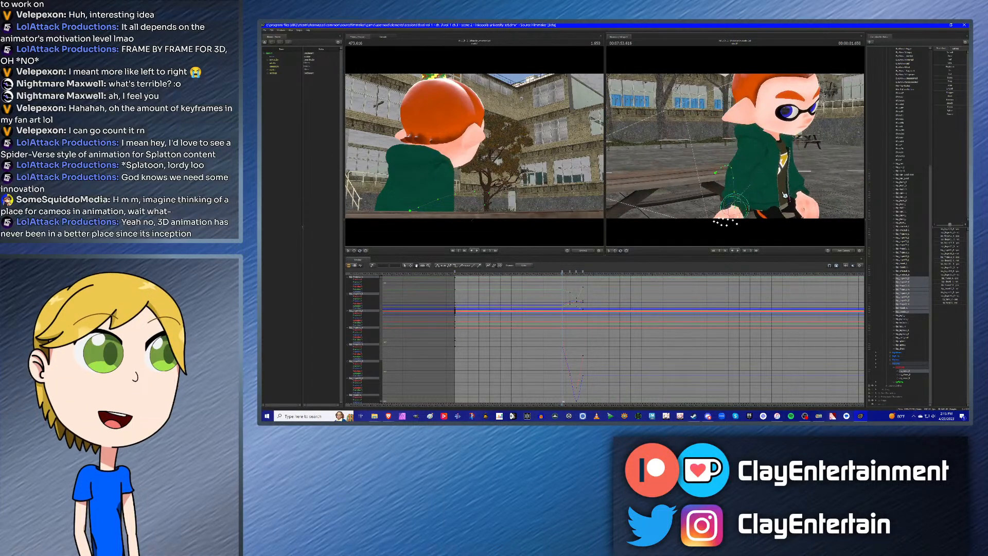
{"action": "left_click_drag", "start_coordinate": [785, 181], "coordinate": [768, 151], "text": "alt"}
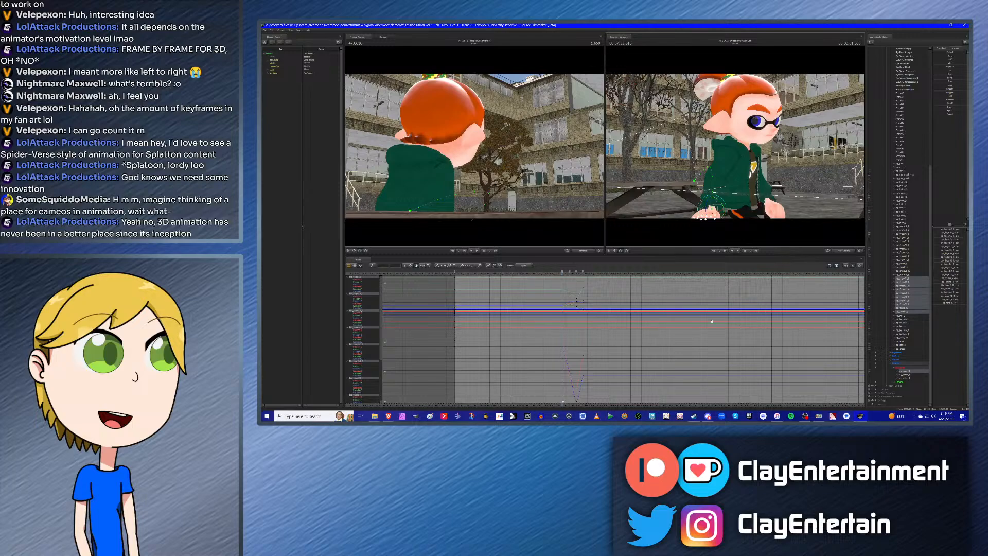
{"action": "scroll", "coordinate": [616, 329], "scroll_direction": "down", "scroll_amount": 3}
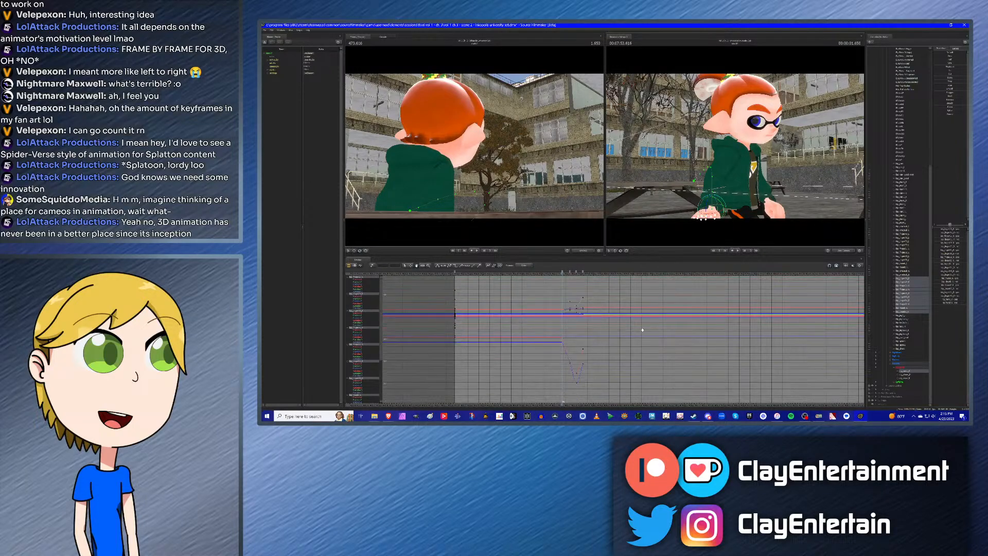
Step: Switch to the Clip Editor, find the start of the earlier table shot with the orange- and blue-haired characters, and close the secondary viewport
{"action": "left_click", "coordinate": [349, 266]}
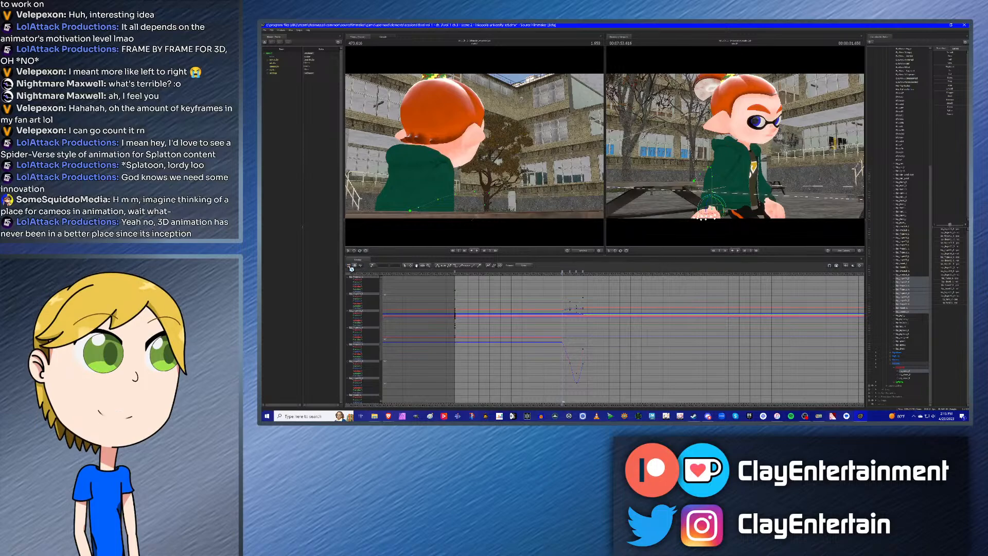
{"action": "scroll", "coordinate": [639, 293], "scroll_direction": "down", "scroll_amount": 5}
{"action": "scroll", "coordinate": [639, 293], "scroll_direction": "down", "scroll_amount": 8}
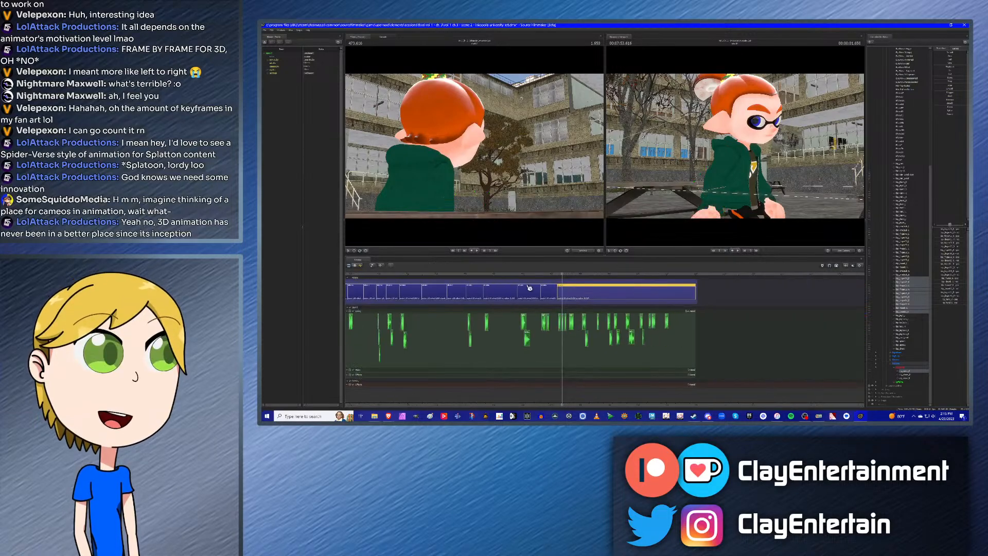
{"action": "left_click", "coordinate": [433, 277]}
{"action": "scroll", "coordinate": [434, 278], "scroll_direction": "up", "scroll_amount": 8}
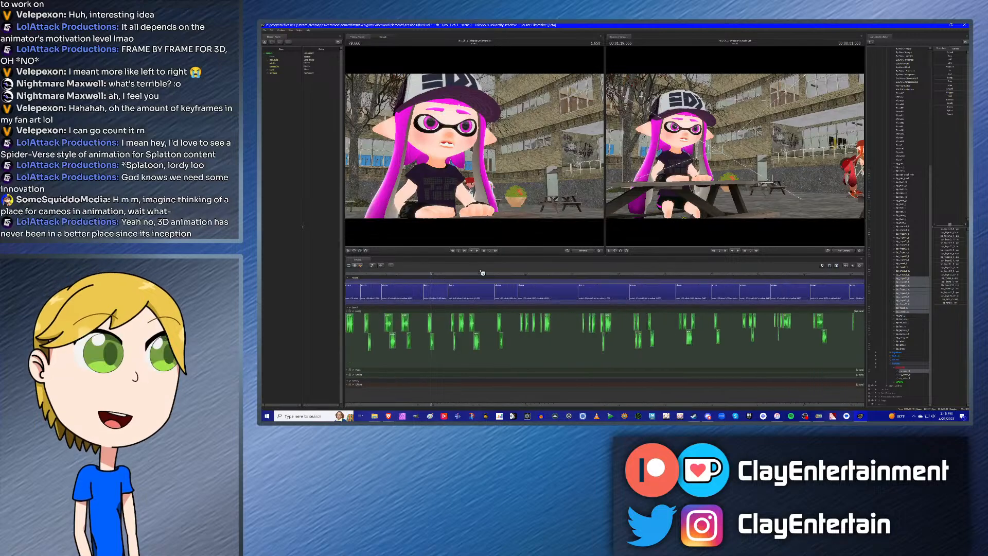
{"action": "left_click", "coordinate": [537, 275]}
{"action": "key", "text": "Up"}
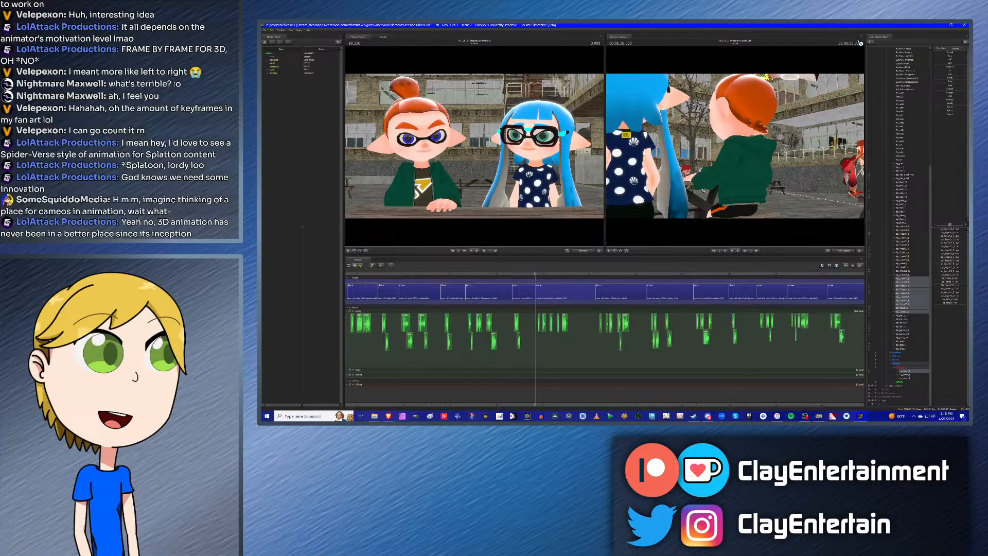
{"action": "left_click", "coordinate": [862, 38]}
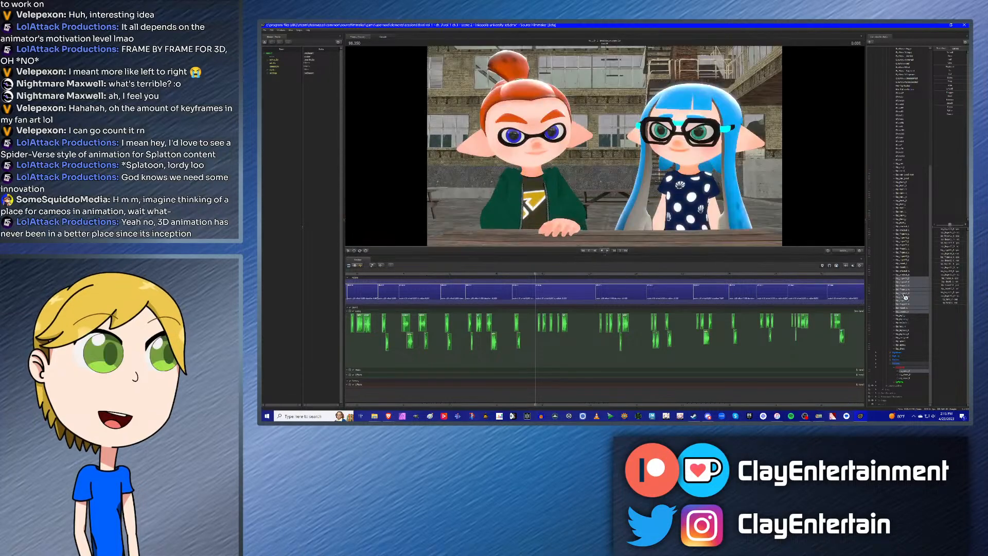
Step: Play the table shot of the two characters and replay it from its start
{"action": "scroll", "coordinate": [546, 325], "scroll_direction": "up", "scroll_amount": 2}
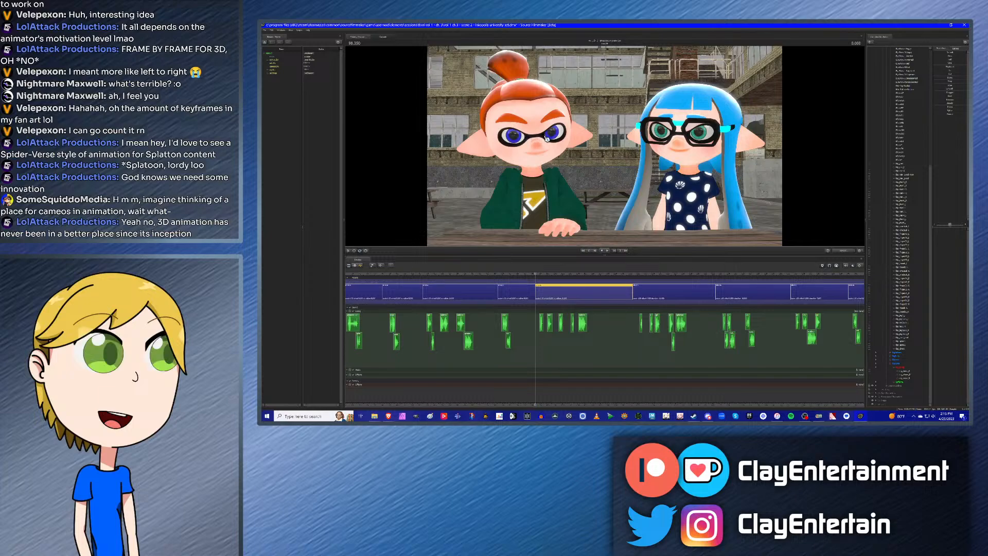
{"action": "key", "text": "space"}
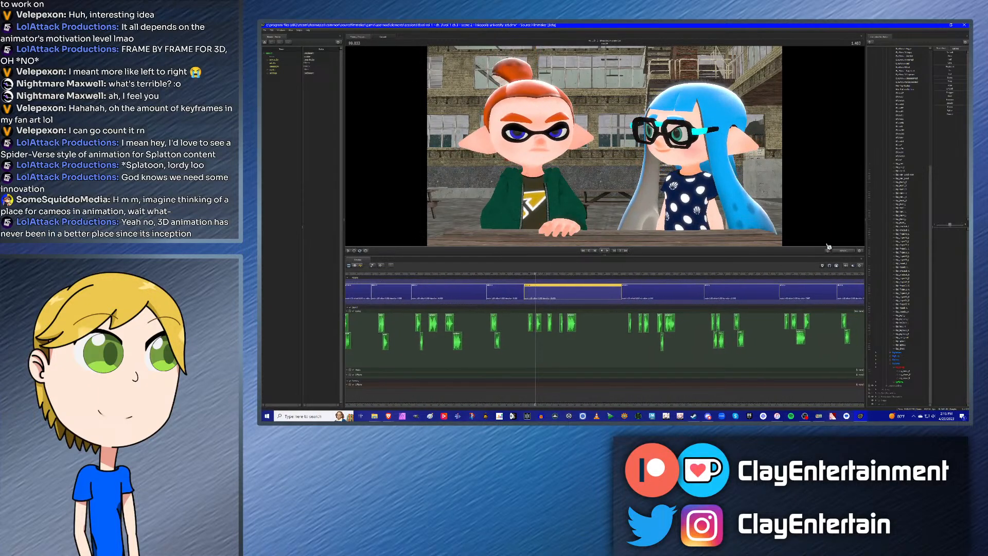
{"action": "key", "text": "Up"}
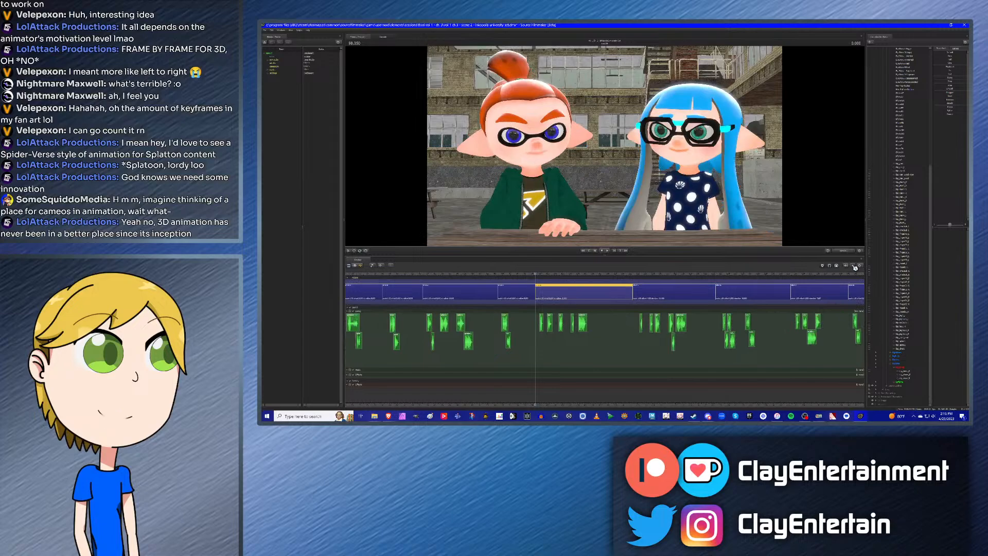
{"action": "key", "text": "space"}
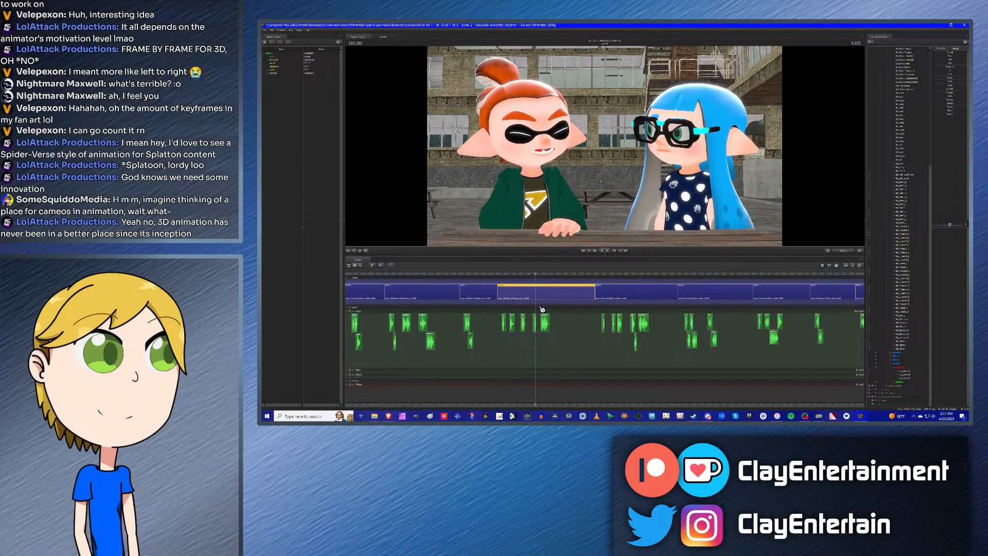
Step: Locate the start of the final head-turn shot on the timeline
{"action": "scroll", "coordinate": [572, 310], "scroll_direction": "down", "scroll_amount": 5}
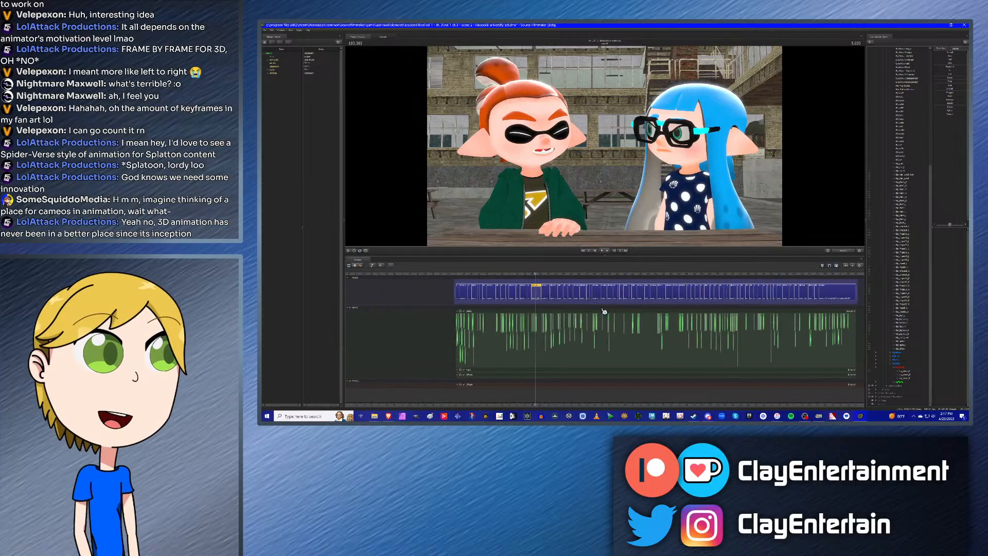
{"action": "scroll", "coordinate": [599, 310], "scroll_direction": "down", "scroll_amount": 2}
{"action": "left_click", "coordinate": [740, 275]}
{"action": "scroll", "coordinate": [762, 298], "scroll_direction": "up", "scroll_amount": 4}
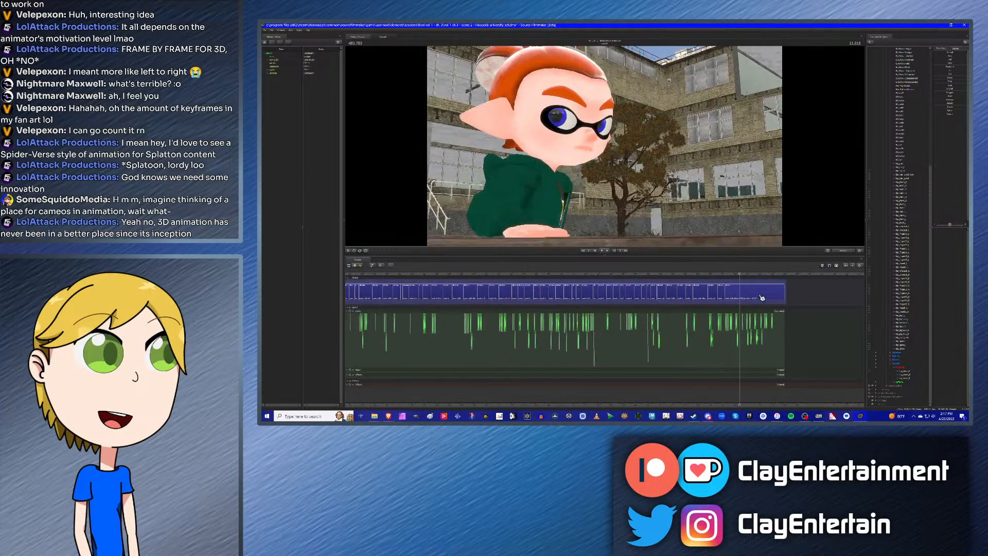
{"action": "scroll", "coordinate": [762, 297], "scroll_direction": "up", "scroll_amount": 3}
{"action": "left_click", "coordinate": [606, 276]}
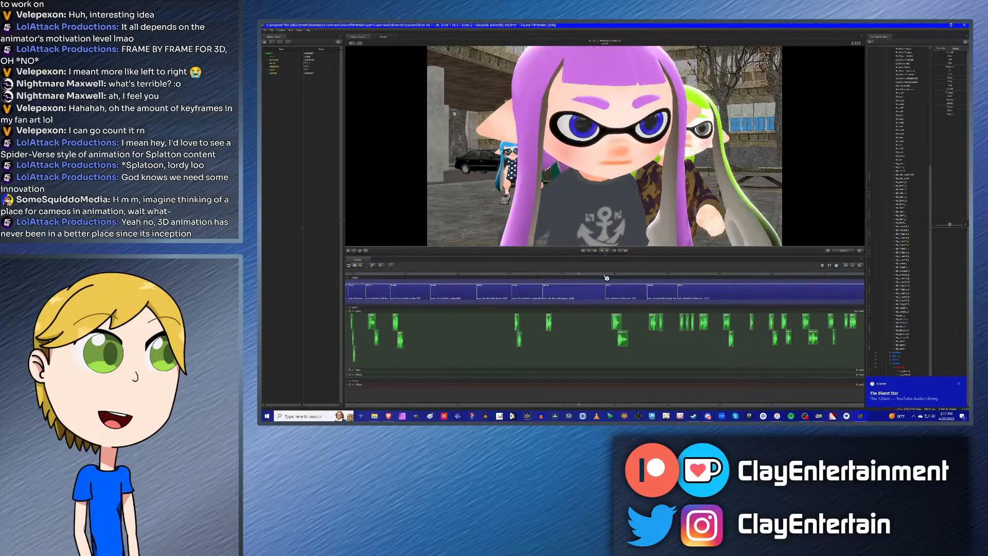
{"action": "key", "text": "Down"}
{"action": "key", "text": "Down"}
{"action": "key", "text": "Down"}
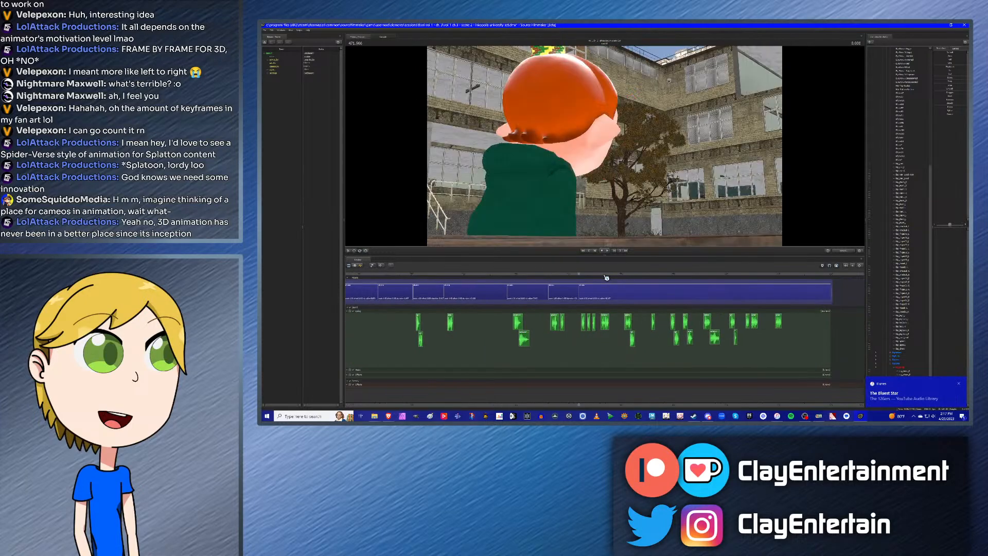
Step: Check the group shot shortly before the head turn, return to the head-turn shot, select it and open it in the Graph Editor
{"action": "left_click", "coordinate": [519, 274]}
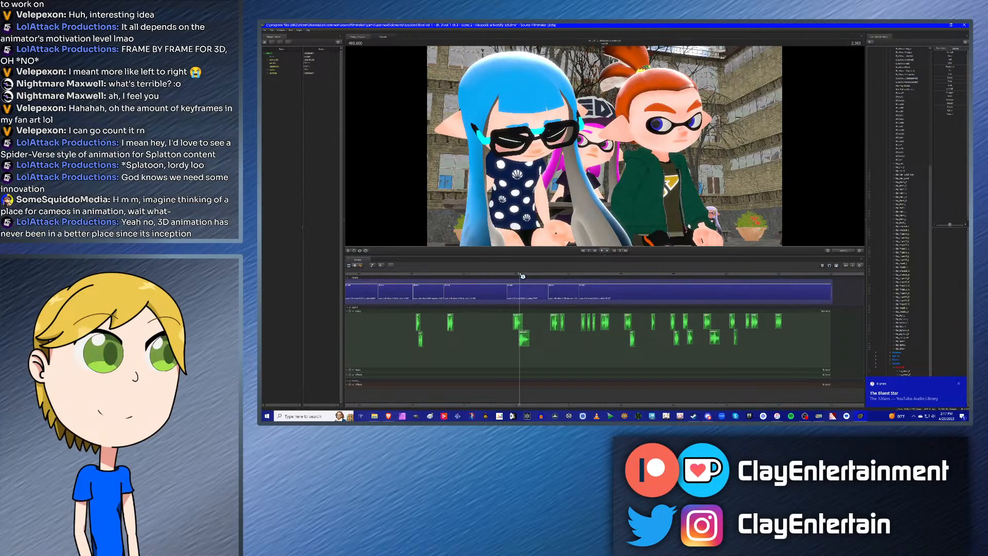
{"action": "key", "text": "Down"}
{"action": "key", "text": "Down"}
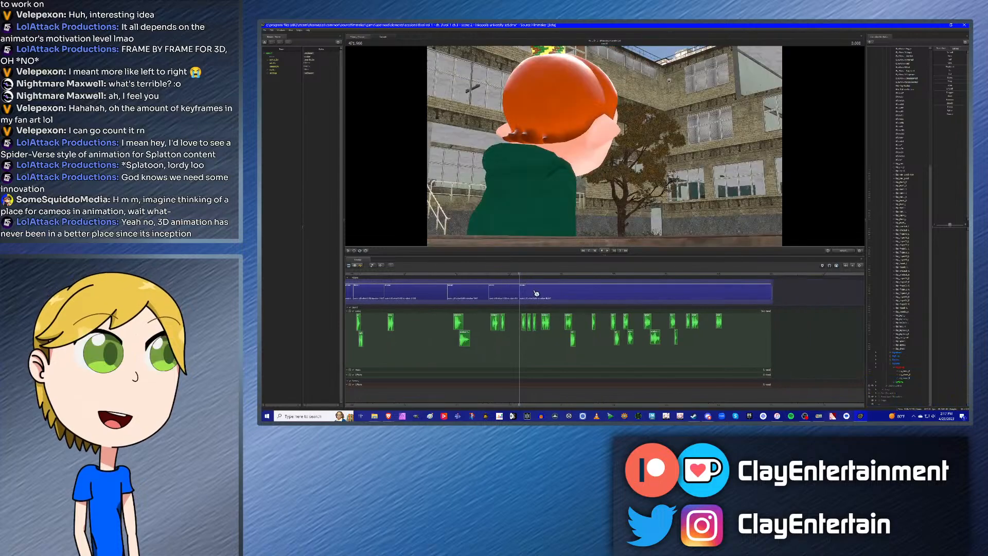
{"action": "left_click", "coordinate": [536, 292]}
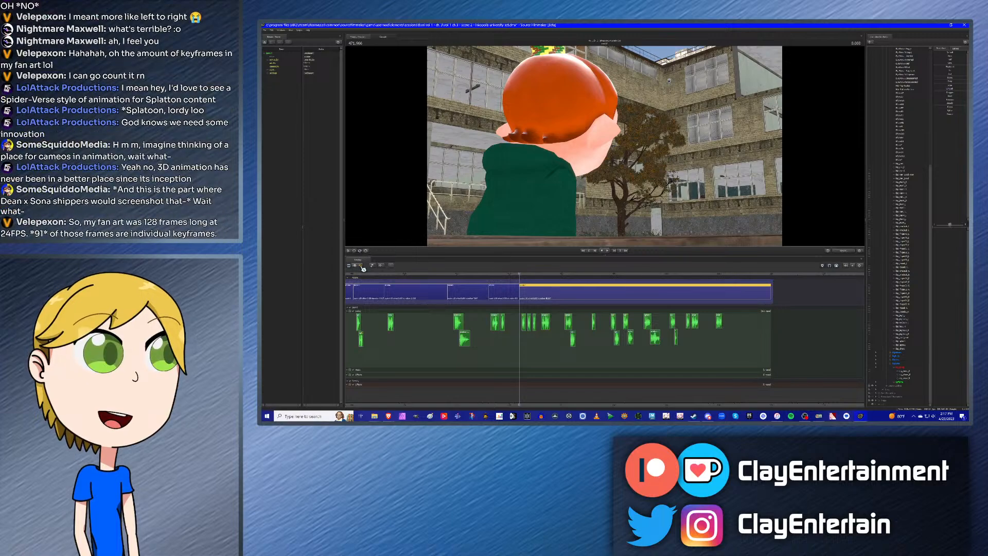
{"action": "key", "text": "F5"}
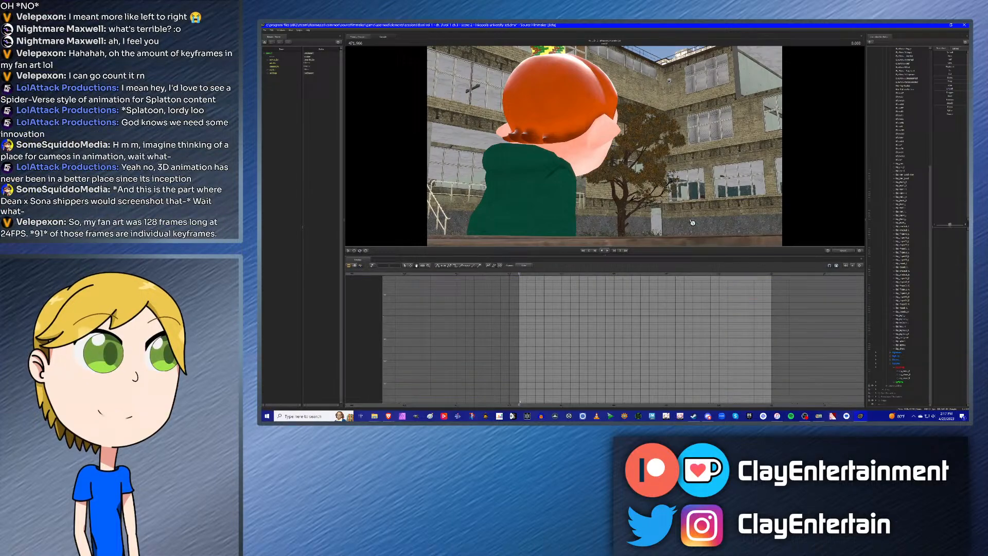
Step: Open a secondary viewport, dock it beside the primary one, show the work camera in it and give both equal widths
{"action": "left_click", "coordinate": [281, 30]}
{"action": "left_click", "coordinate": [289, 60]}
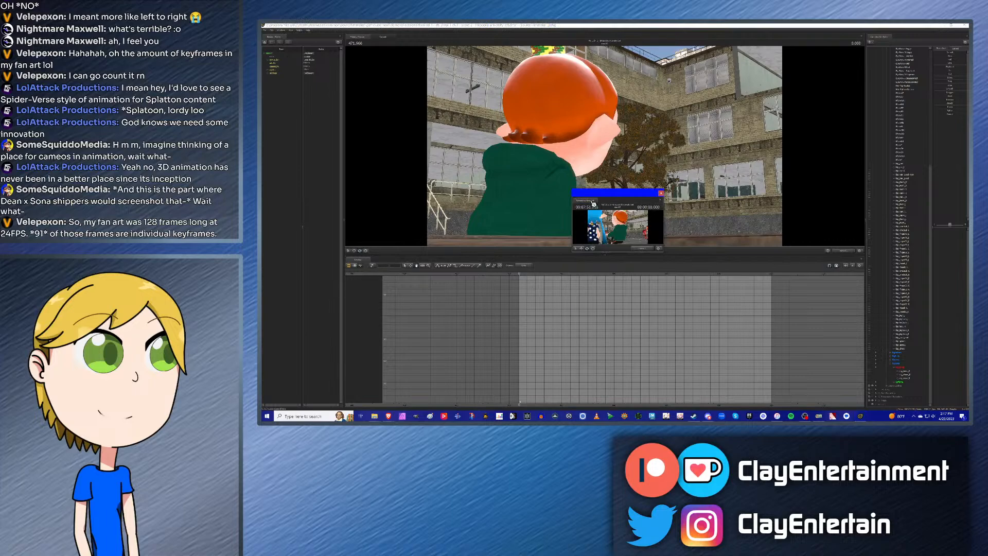
{"action": "left_click_drag", "start_coordinate": [594, 203], "coordinate": [804, 244]}
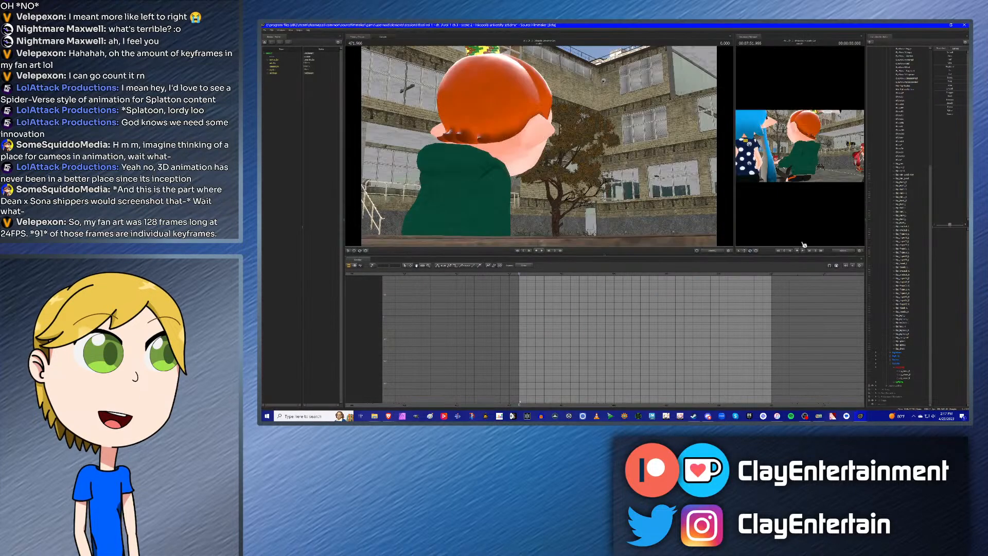
{"action": "left_click", "coordinate": [841, 251]}
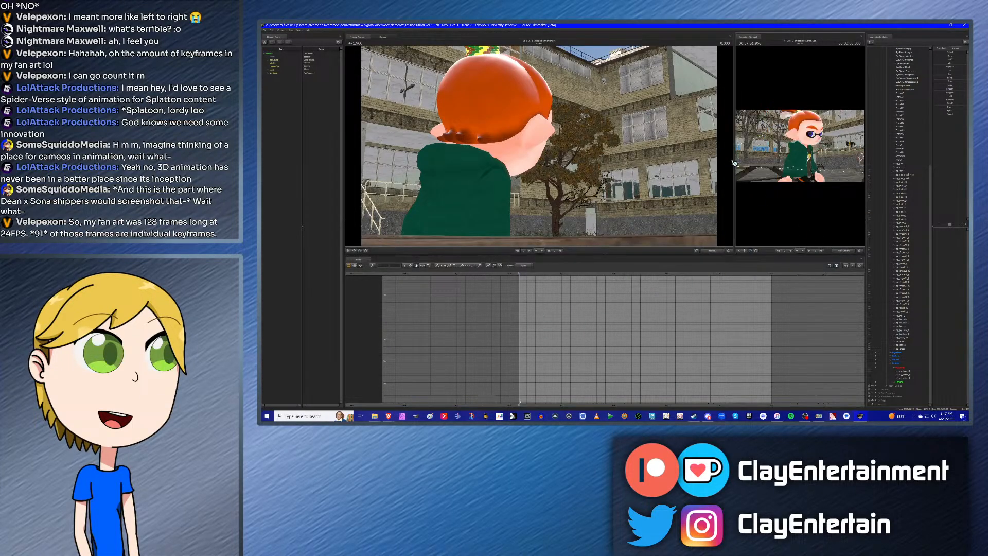
{"action": "left_click_drag", "start_coordinate": [734, 160], "coordinate": [605, 162]}
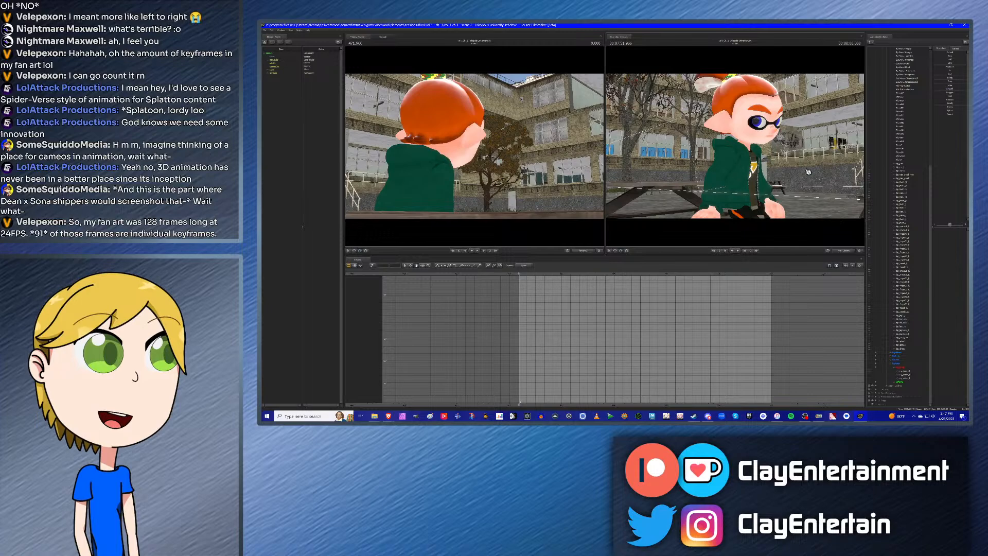
Step: Select the moving hand's control, frame its keyframes in the graph and go to just before the hand starts moving
{"action": "left_click_drag", "start_coordinate": [808, 172], "coordinate": [741, 151]}
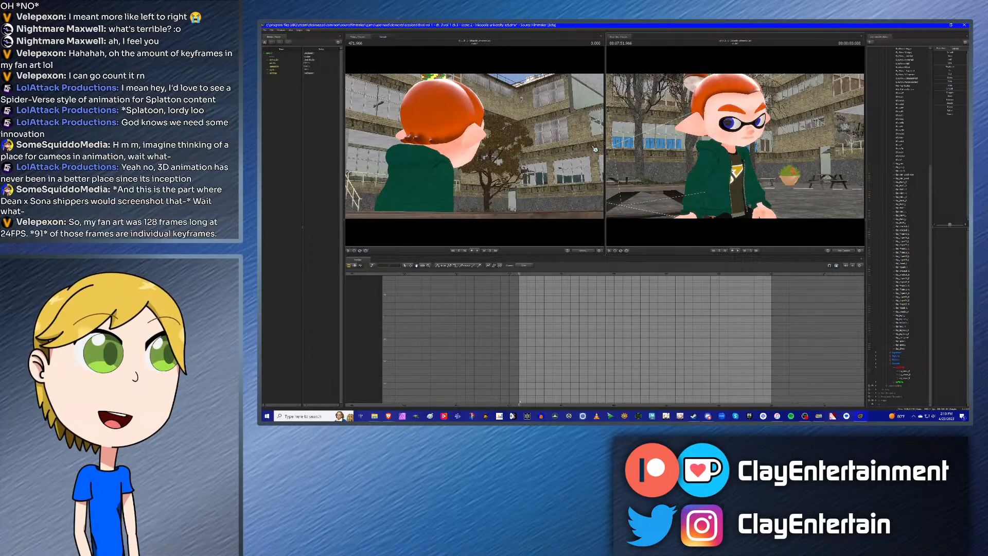
{"action": "left_click", "coordinate": [542, 273]}
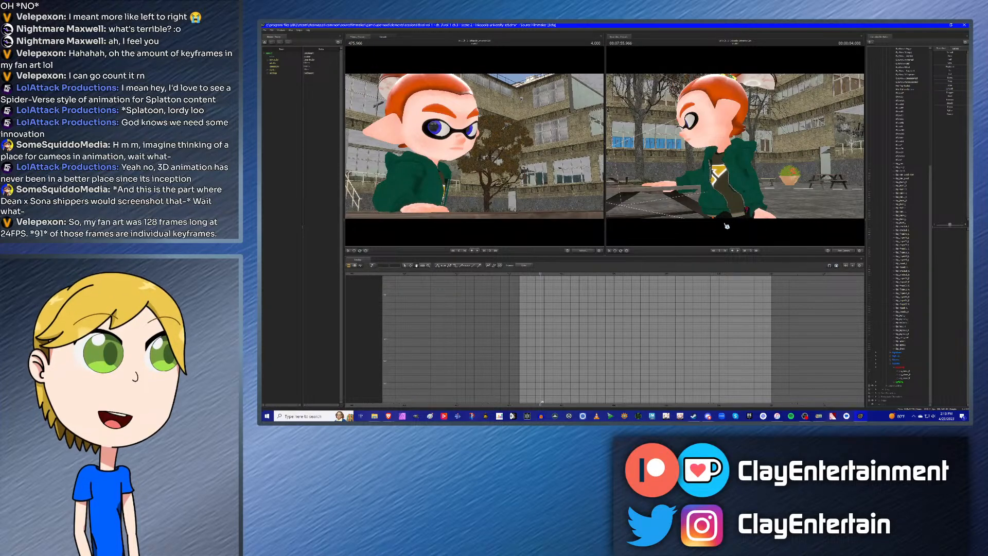
{"action": "left_click", "coordinate": [906, 372]}
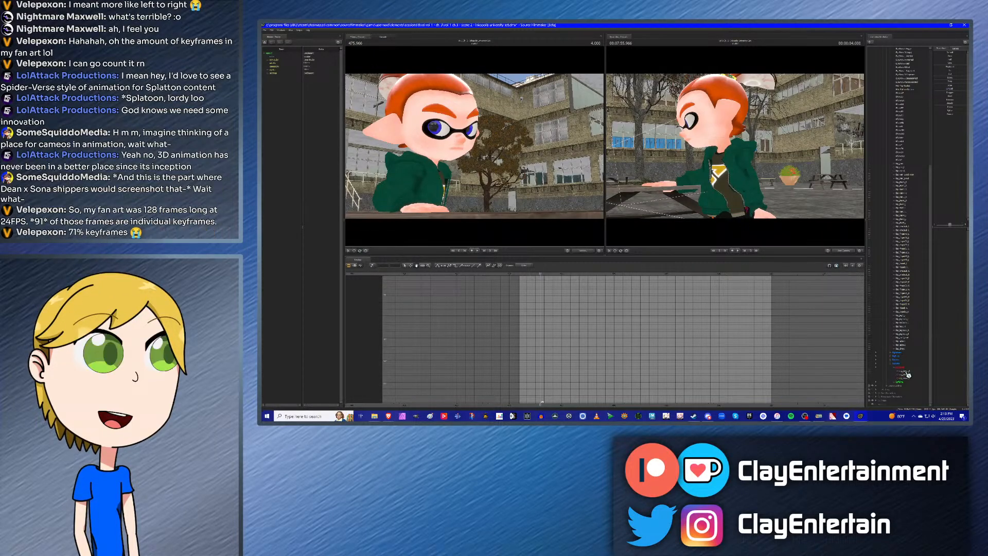
{"action": "scroll", "coordinate": [542, 335], "scroll_direction": "up", "scroll_amount": 8}
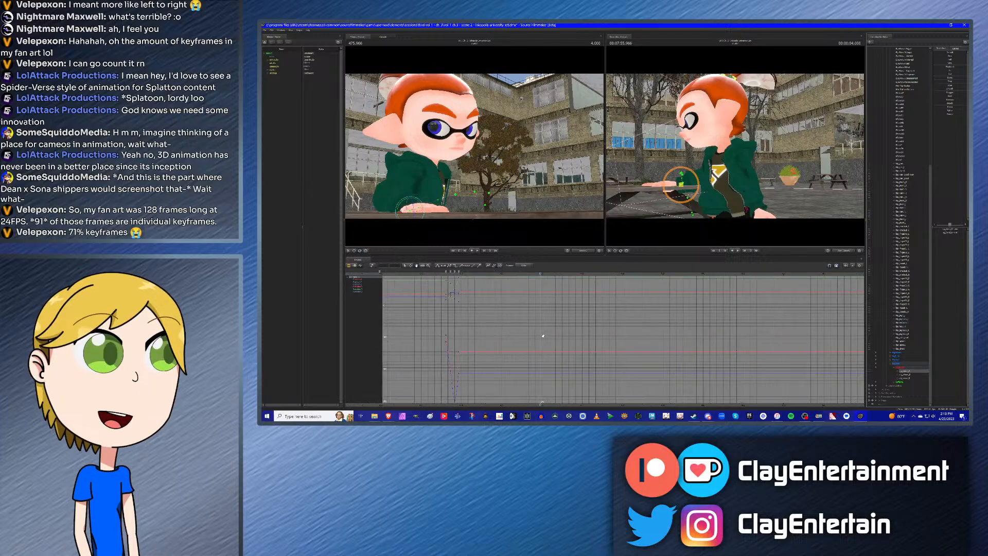
{"action": "middle_click_drag", "start_coordinate": [474, 304], "coordinate": [639, 311]}
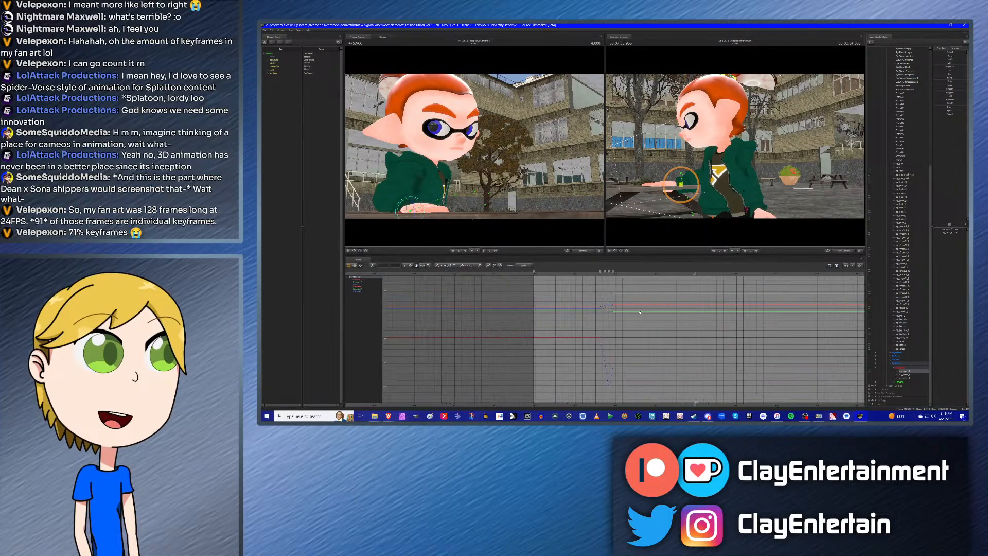
{"action": "left_click", "coordinate": [598, 275]}
{"action": "scroll", "coordinate": [633, 302], "scroll_direction": "up", "scroll_amount": 5}
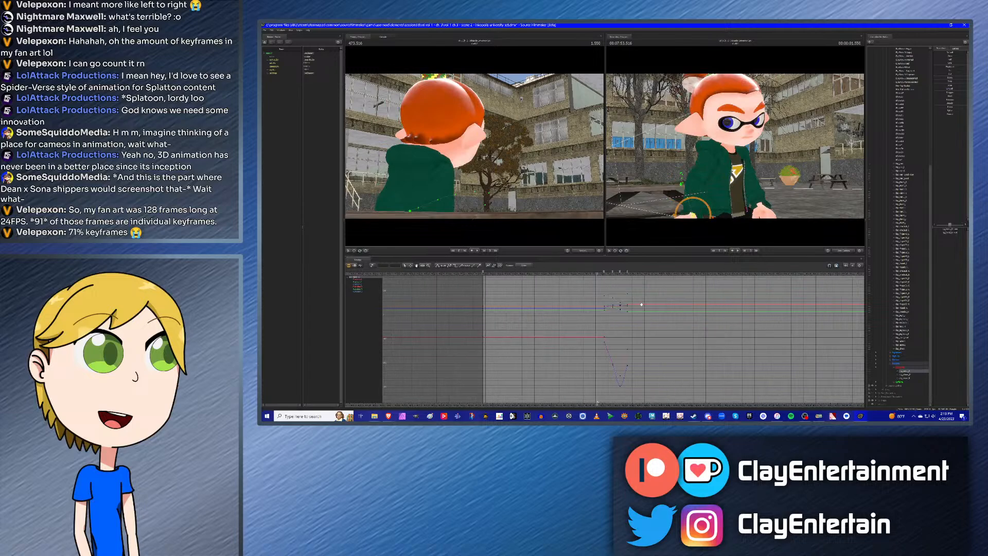
{"action": "scroll", "coordinate": [643, 305], "scroll_direction": "down", "scroll_amount": 3}
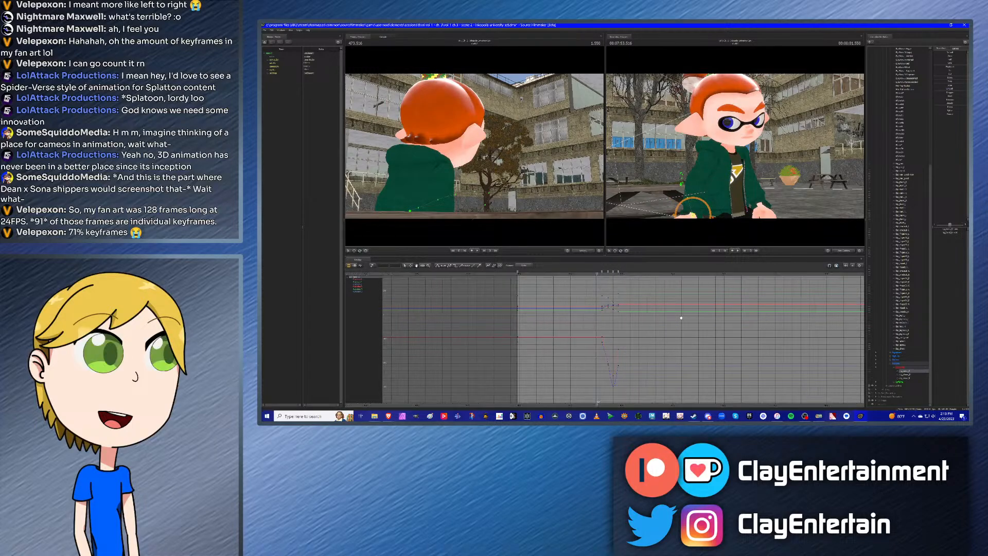
{"action": "scroll", "coordinate": [680, 317], "scroll_direction": "up", "scroll_amount": 1}
{"action": "scroll", "coordinate": [625, 317], "scroll_direction": "down", "scroll_amount": 1}
{"action": "scroll", "coordinate": [624, 318], "scroll_direction": "down", "scroll_amount": 2}
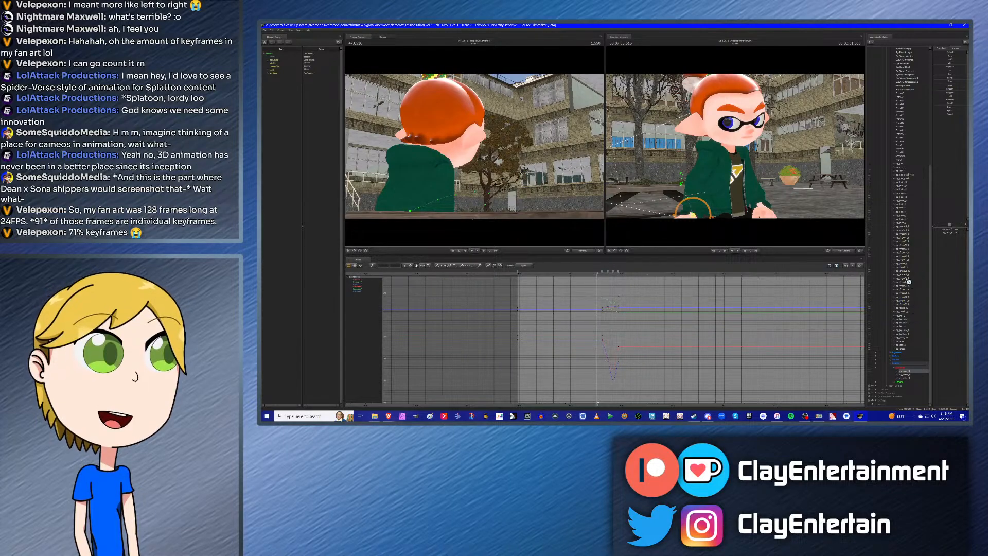
Step: Step through the hand control's keyframes to the raised-hand pose and view the hand from the character's other side in the work camera
{"action": "key", "text": "Down"}
{"action": "key", "text": "Down"}
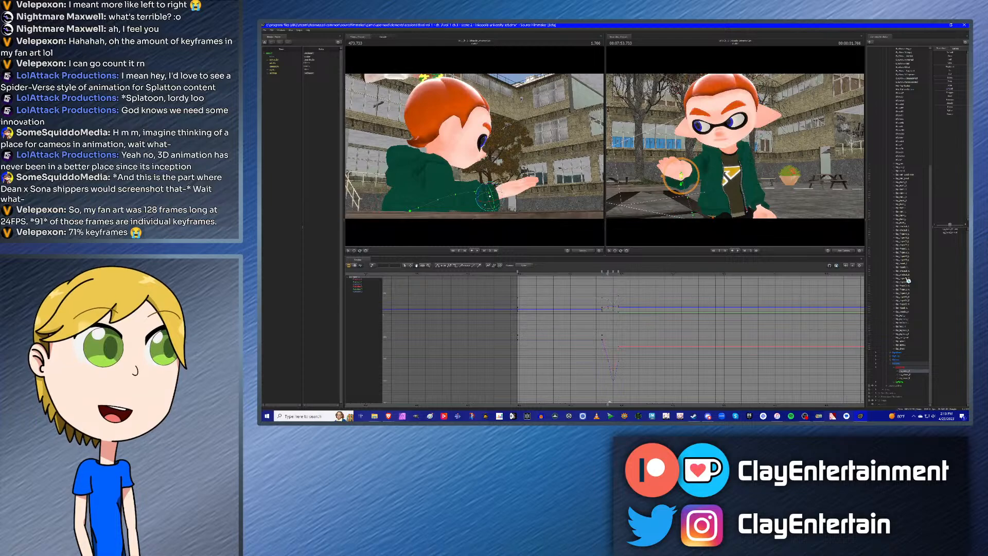
{"action": "key", "text": "Down"}
{"action": "key", "text": "Up"}
{"action": "key", "text": "Down"}
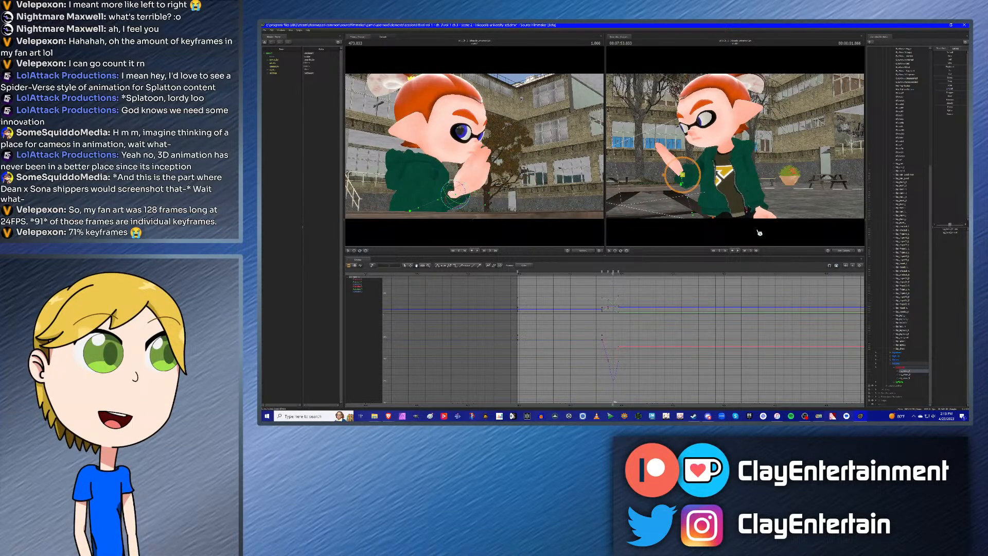
{"action": "left_click_drag", "start_coordinate": [743, 178], "coordinate": [828, 172], "text": "alt"}
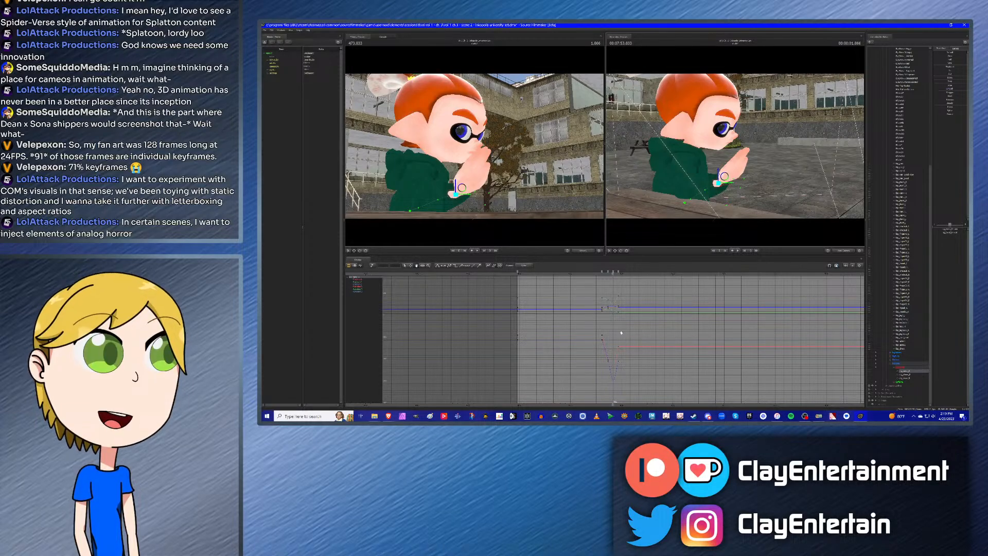
{"action": "scroll", "coordinate": [598, 324], "scroll_direction": "up", "scroll_amount": 5}
{"action": "scroll", "coordinate": [597, 324], "scroll_direction": "down", "scroll_amount": 3}
{"action": "scroll", "coordinate": [600, 325], "scroll_direction": "down", "scroll_amount": 2}
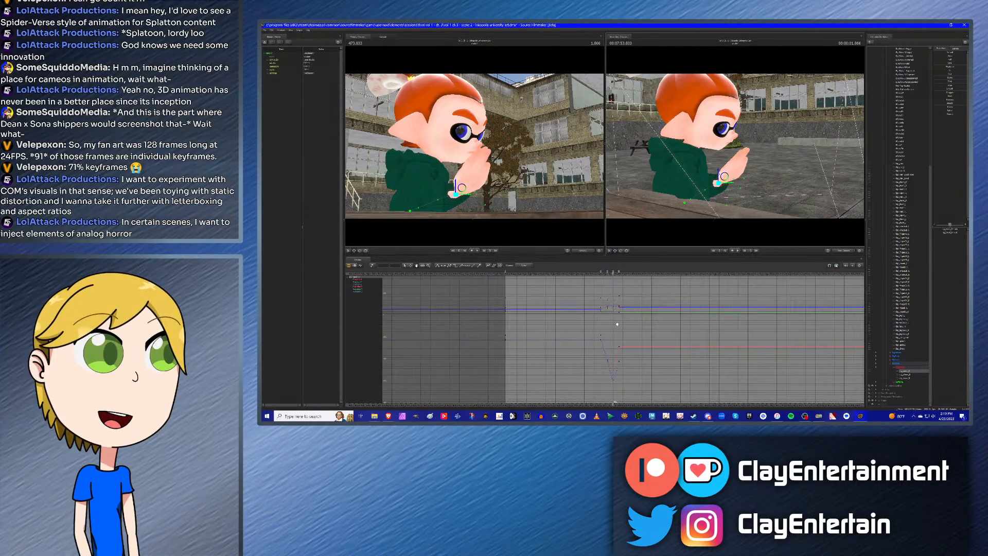
{"action": "scroll", "coordinate": [626, 341], "scroll_direction": "up", "scroll_amount": 2, "text": "ctrl"}
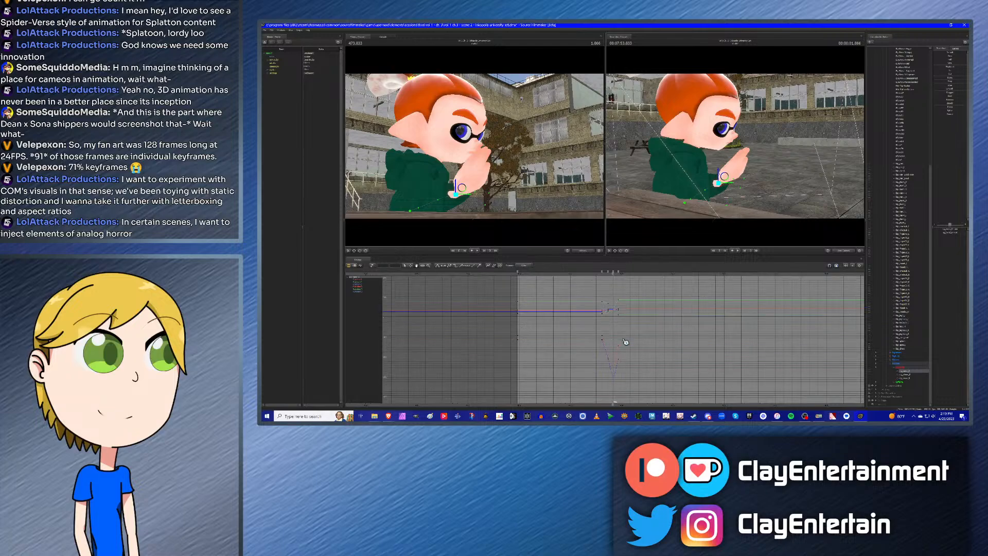
{"action": "scroll", "coordinate": [625, 341], "scroll_direction": "down", "scroll_amount": 3, "text": "ctrl"}
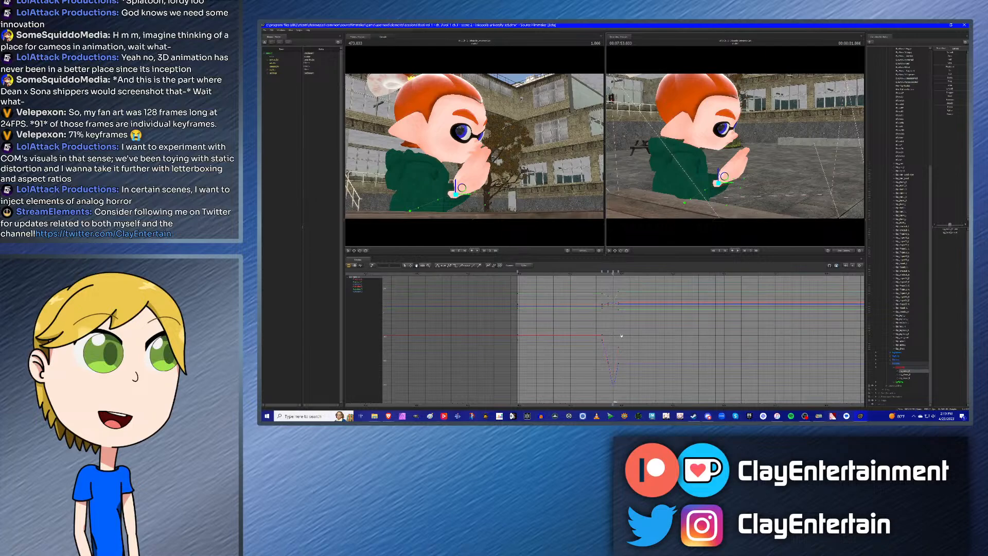
{"action": "middle_click_drag", "start_coordinate": [622, 336], "coordinate": [672, 333]}
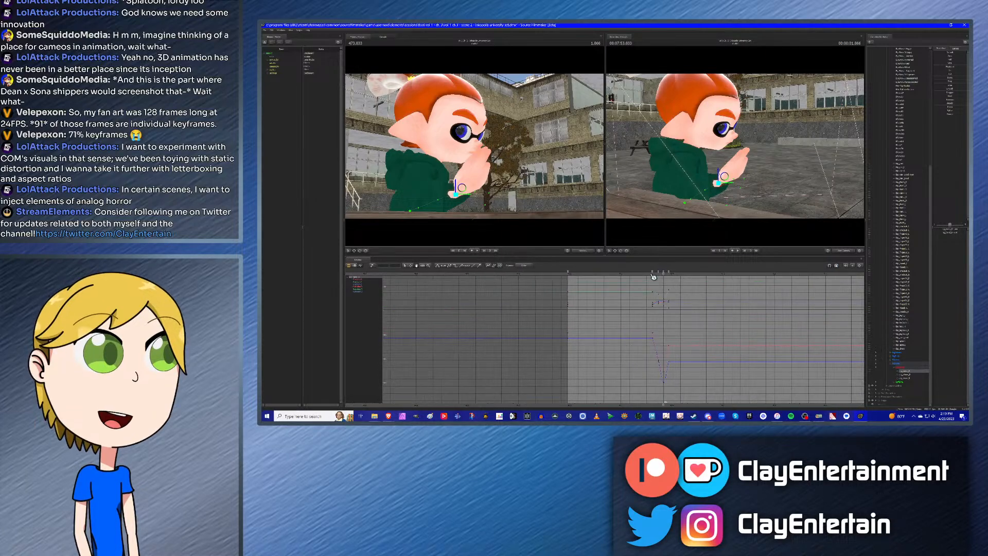
Step: Select all finger bones of the moving hand and key them at the hand's first movement keyframe
{"action": "left_click_drag", "start_coordinate": [653, 276], "coordinate": [668, 274]}
{"action": "key", "text": "Left"}
{"action": "key", "text": "Left"}
{"action": "key", "text": "Left"}
{"action": "key", "text": "Left"}
{"action": "key", "text": "Left"}
{"action": "key", "text": "Left"}
{"action": "key", "text": "Left"}
{"action": "key", "text": "Left"}
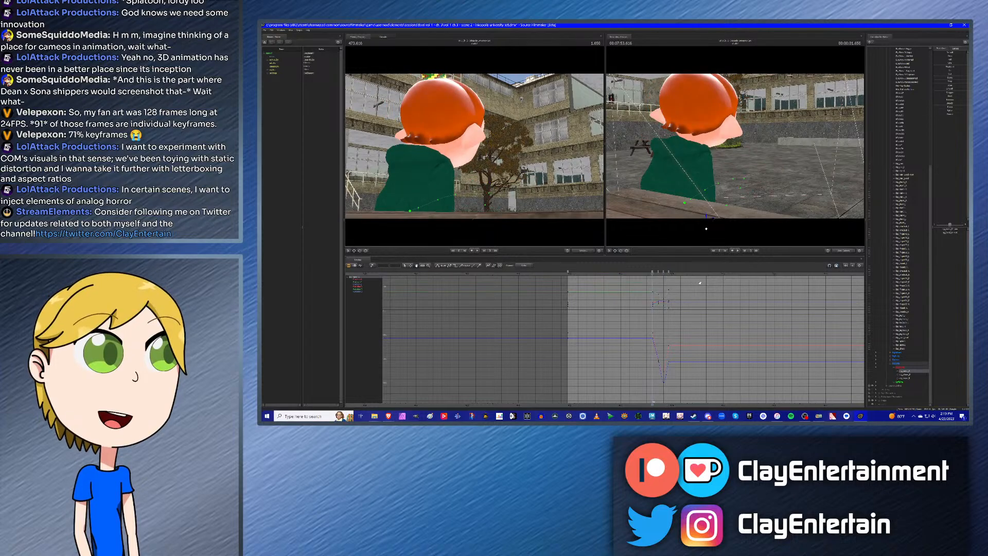
{"action": "left_click", "coordinate": [910, 282]}
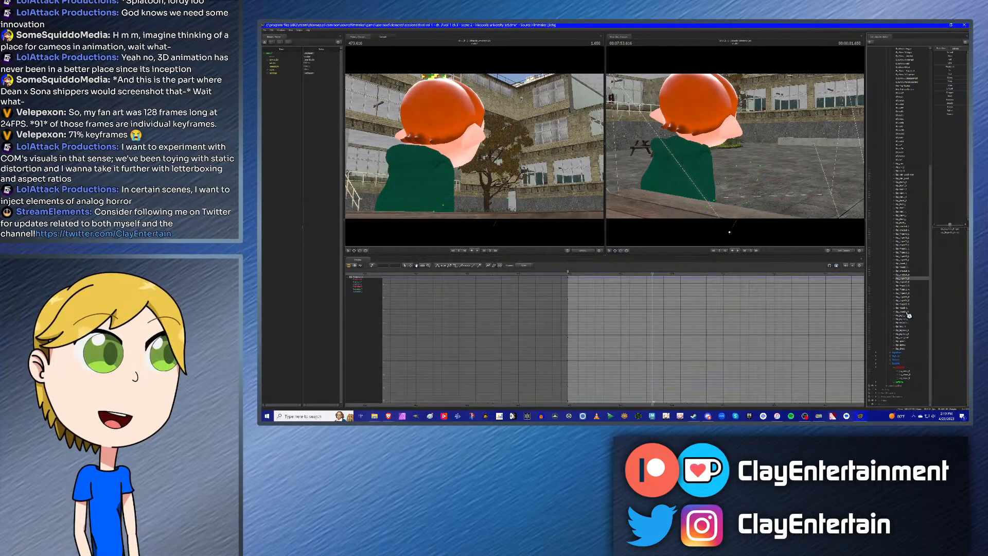
{"action": "left_click", "coordinate": [908, 312], "text": "shift"}
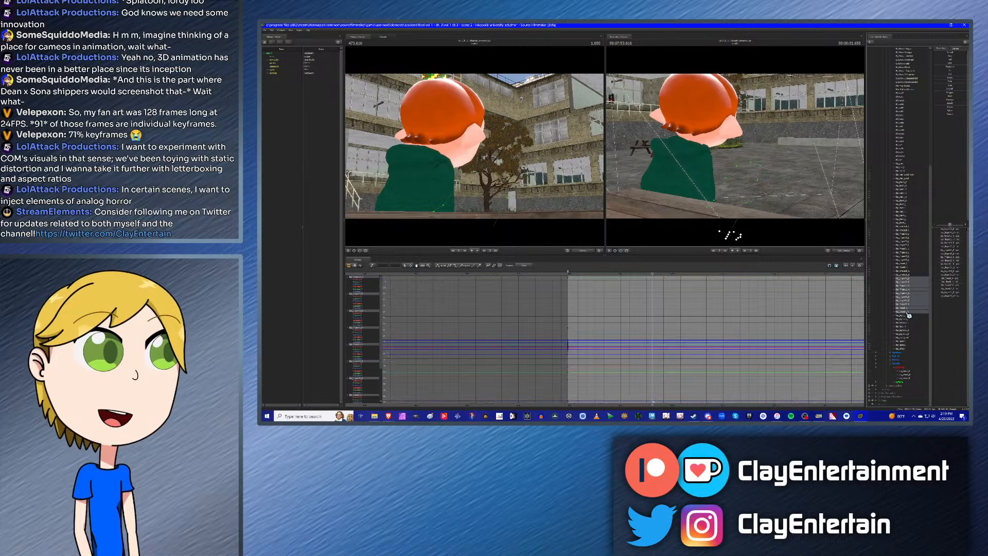
Step: Add the hand control to the finger selection and go to the raised-hand keyframe
{"action": "left_click", "coordinate": [906, 372]}
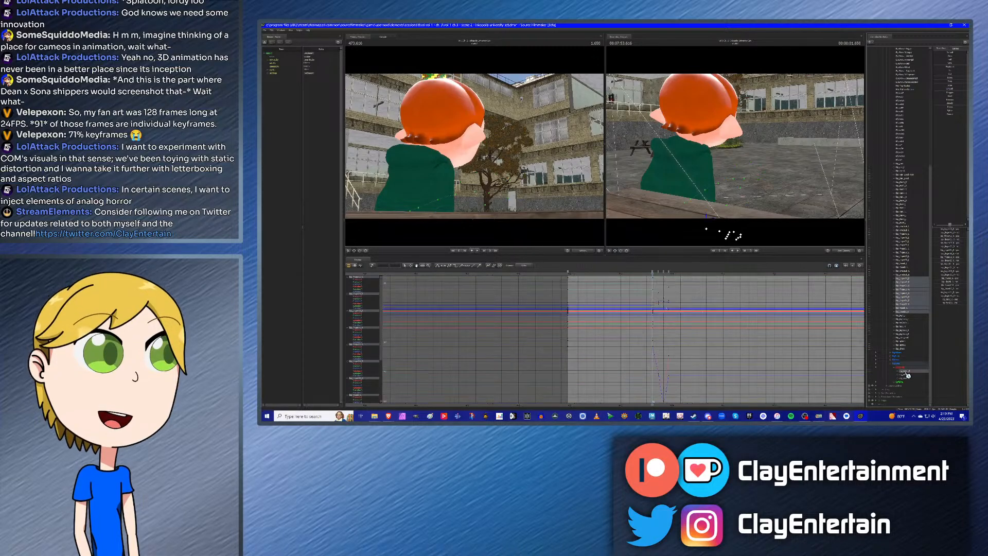
{"action": "key", "text": "Down"}
{"action": "key", "text": "Down"}
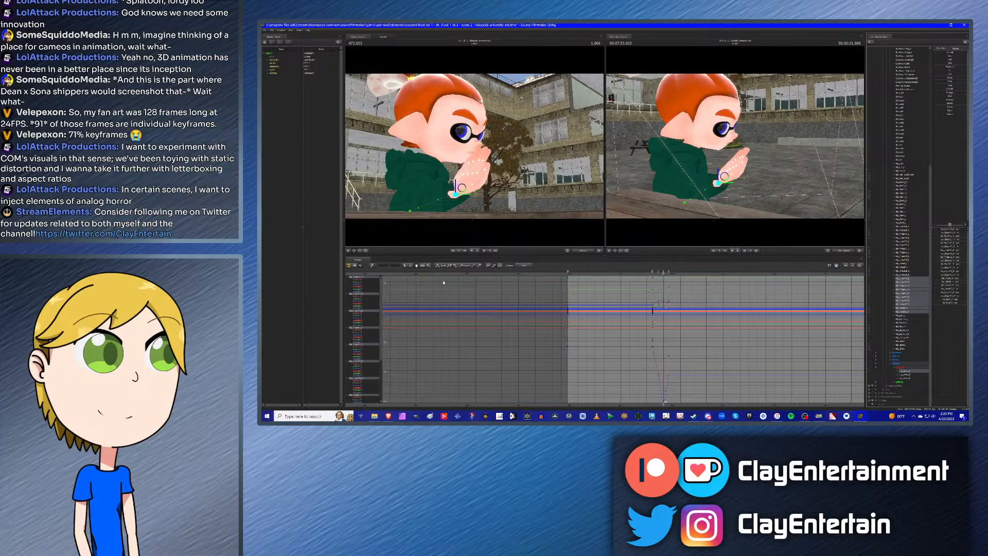
Step: Go back to the earlier group shot, select it and open it in the Graph Editor
{"action": "key", "text": "F3"}
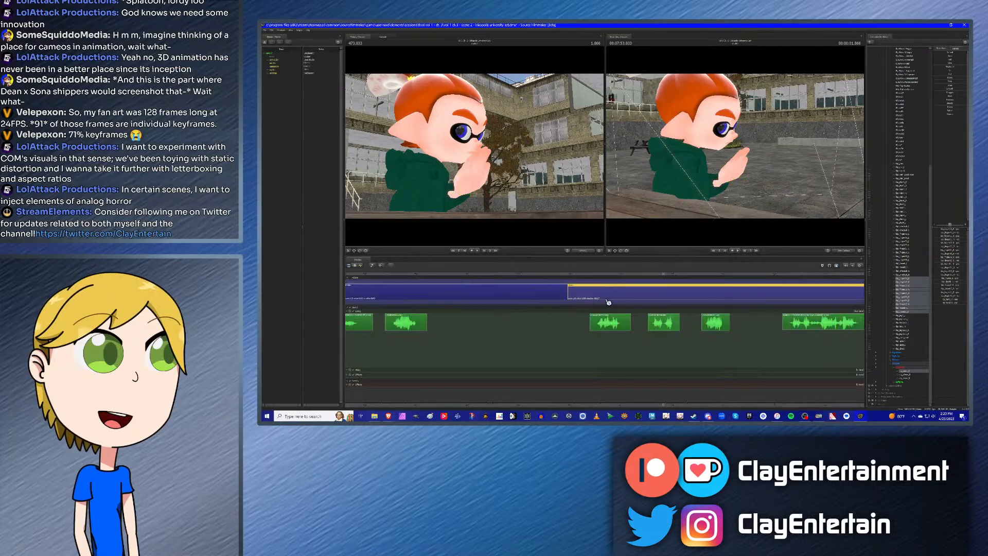
{"action": "scroll", "coordinate": [607, 301], "scroll_direction": "down", "scroll_amount": 4}
{"action": "left_click", "coordinate": [564, 274]}
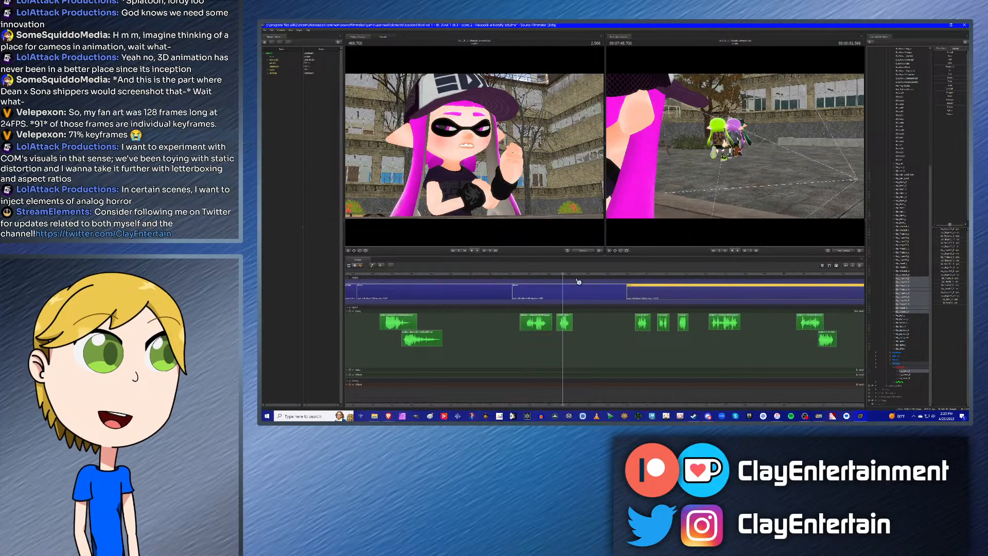
{"action": "key", "text": "Up"}
{"action": "key", "text": "Up"}
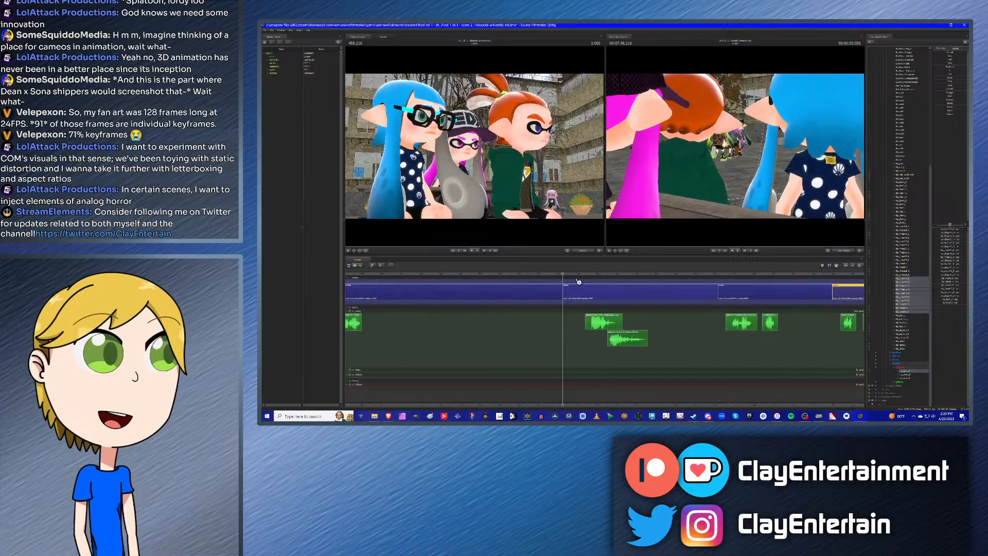
{"action": "mouse_move", "coordinate": [577, 276]}
{"action": "left_mouse_down"}
{"action": "mouse_move", "coordinate": [613, 276]}
{"action": "mouse_move", "coordinate": [595, 276]}
{"action": "left_mouse_up"}
{"action": "left_click", "coordinate": [593, 294]}
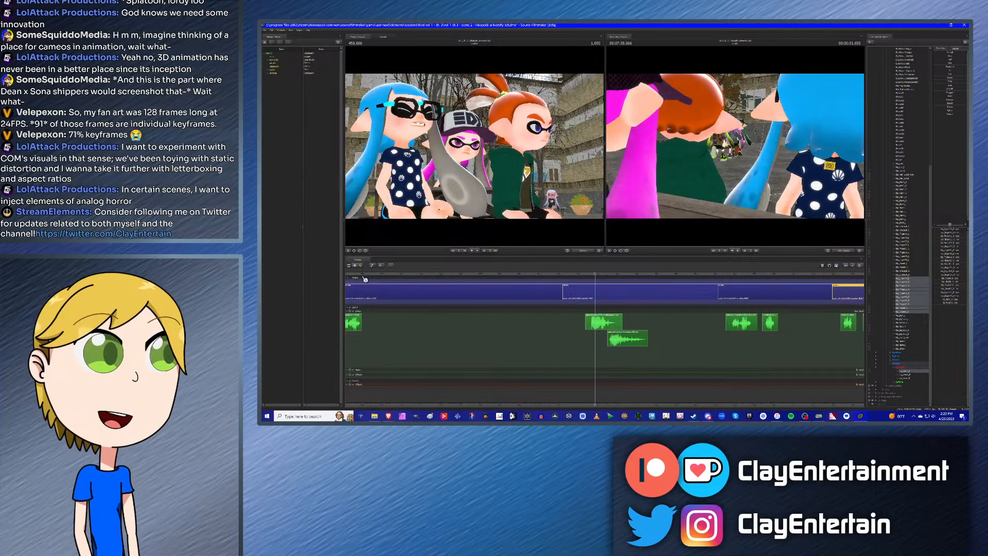
{"action": "left_click", "coordinate": [360, 265]}
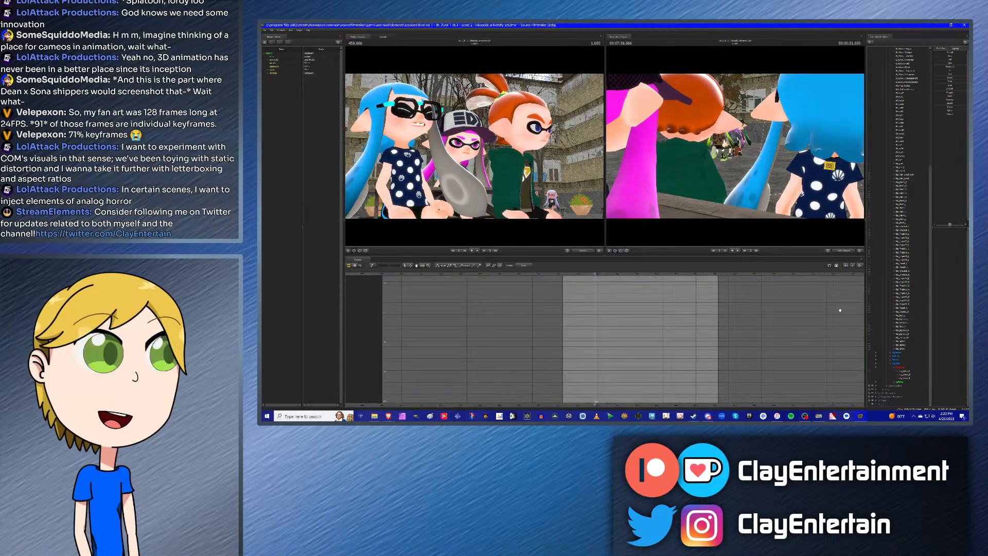
Step: Select the same finger bones in the group shot and select their keyframes at the middle of the hand movement
{"action": "left_click", "coordinate": [905, 278]}
{"action": "left_click", "coordinate": [906, 312], "text": "shift"}
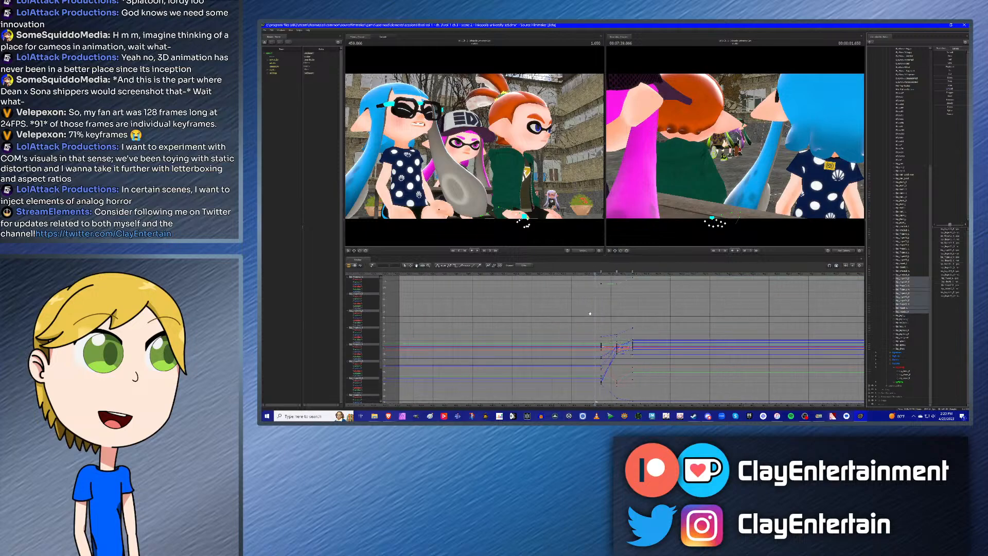
{"action": "left_click", "coordinate": [619, 273]}
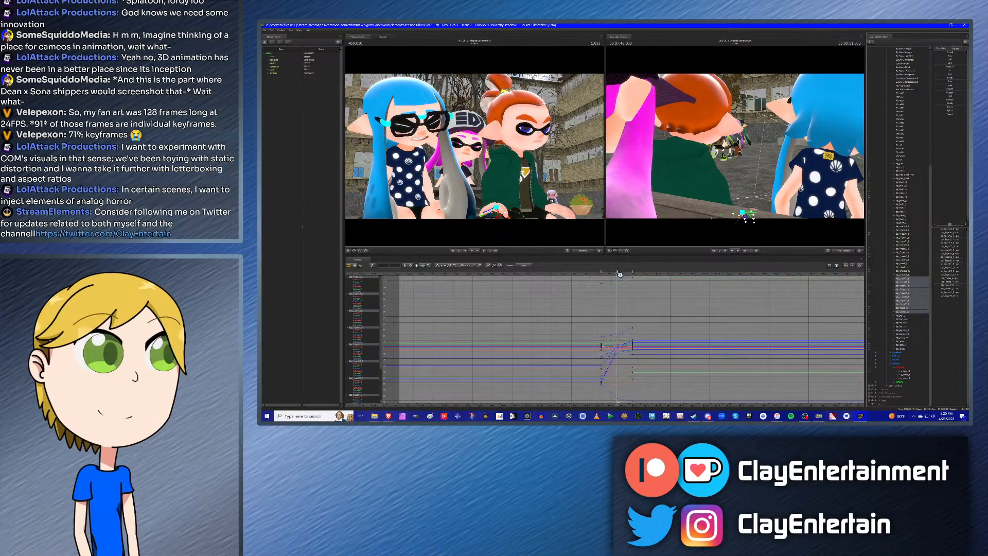
{"action": "right_click", "coordinate": [620, 274]}
{"action": "left_click", "coordinate": [625, 287]}
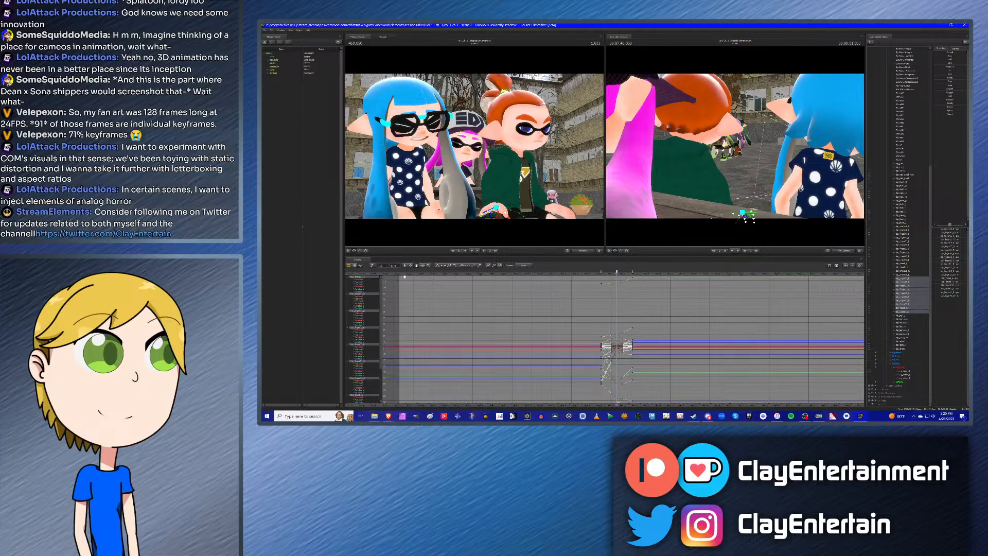
Step: Return to the start of the head-turn shot, select that shot and reopen it in the Graph Editor
{"action": "left_click", "coordinate": [357, 267]}
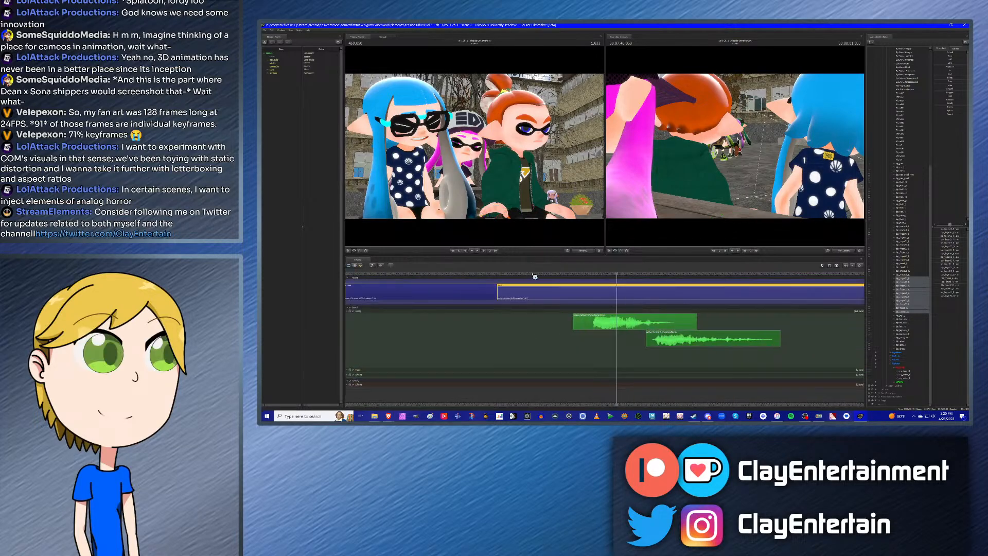
{"action": "left_click", "coordinate": [540, 273]}
{"action": "scroll", "coordinate": [553, 282], "scroll_direction": "down", "scroll_amount": 3}
{"action": "key", "text": "Down"}
{"action": "key", "text": "Down"}
{"action": "key", "text": "Down"}
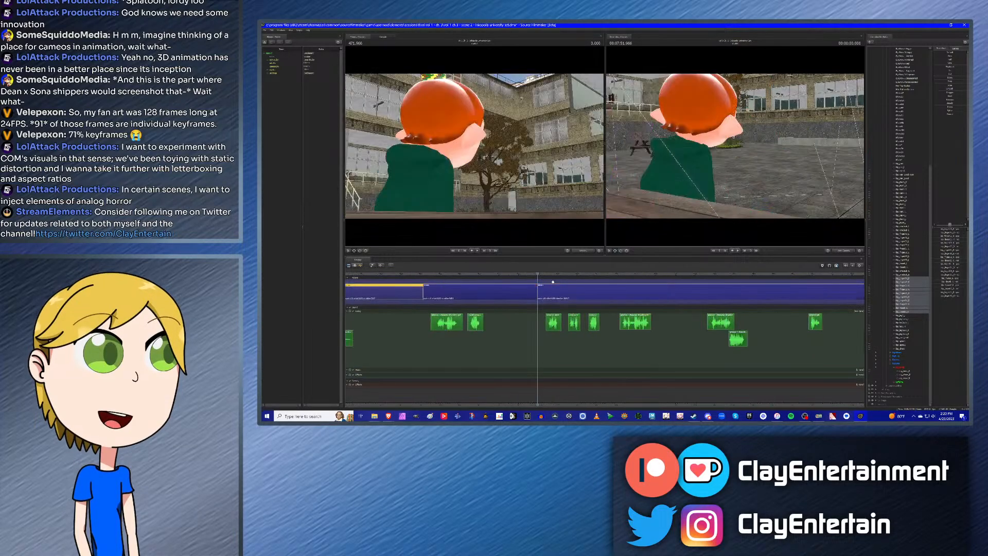
{"action": "key", "text": "Up"}
{"action": "left_click", "coordinate": [360, 265]}
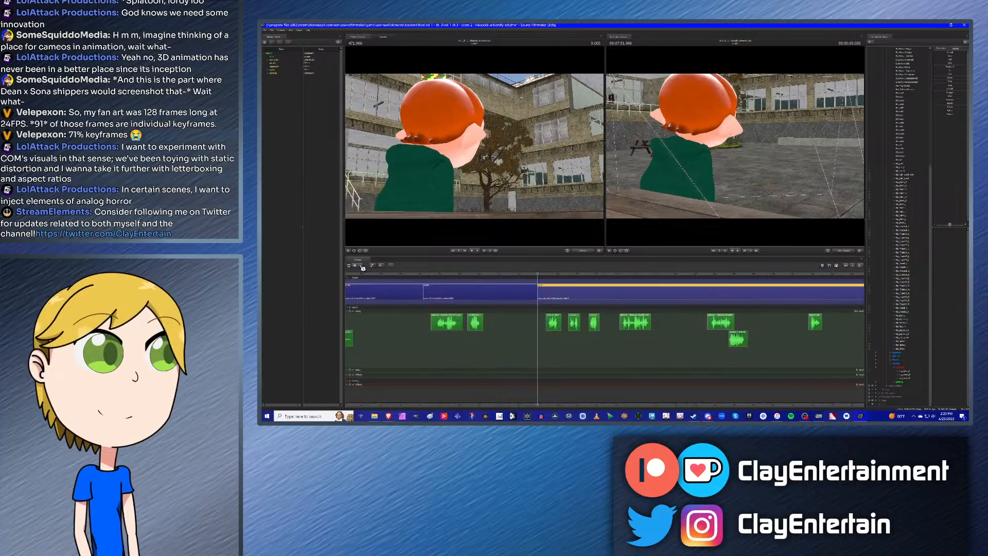
Step: Select the head-turn shot's finger bones and paste the copied finger pose at the raised-hand point
{"action": "left_click", "coordinate": [910, 278]}
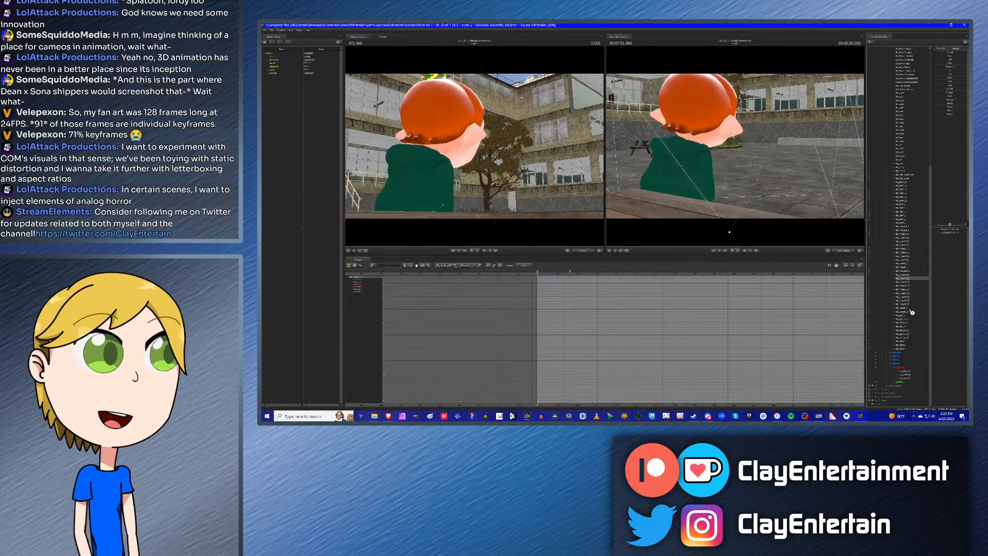
{"action": "left_click", "coordinate": [908, 311], "text": "shift"}
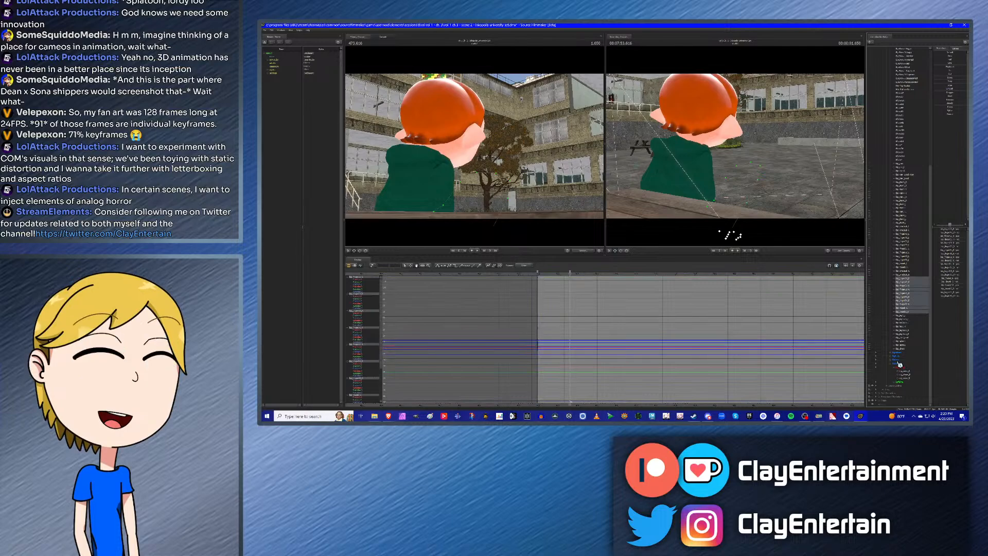
{"action": "left_click", "coordinate": [905, 372]}
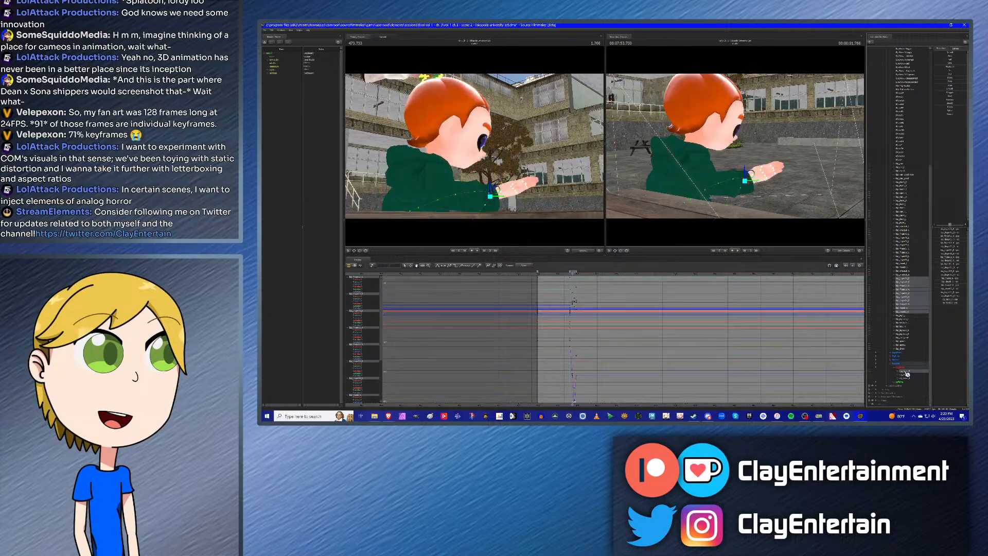
{"action": "left_click", "coordinate": [907, 374]}
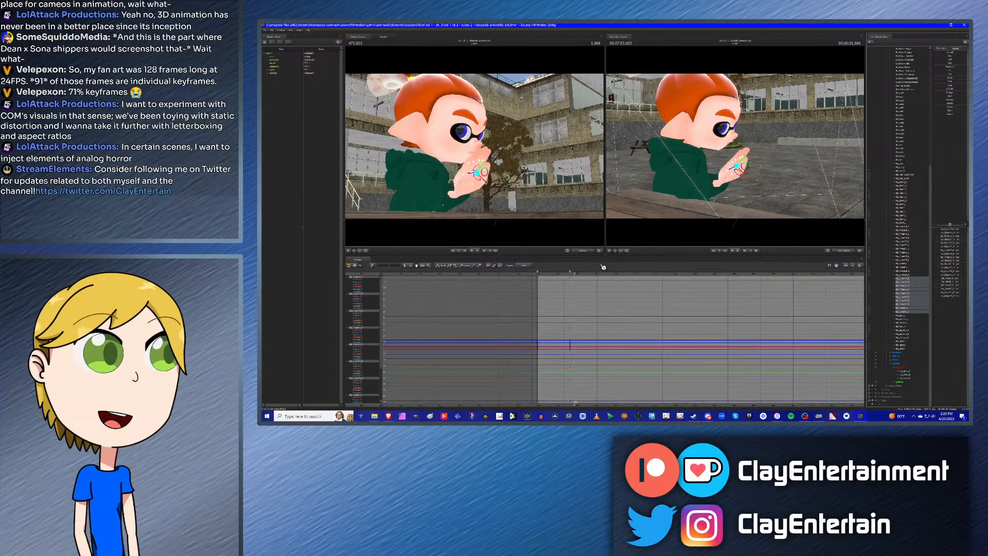
{"action": "right_click", "coordinate": [580, 278]}
{"action": "left_click", "coordinate": [586, 289]}
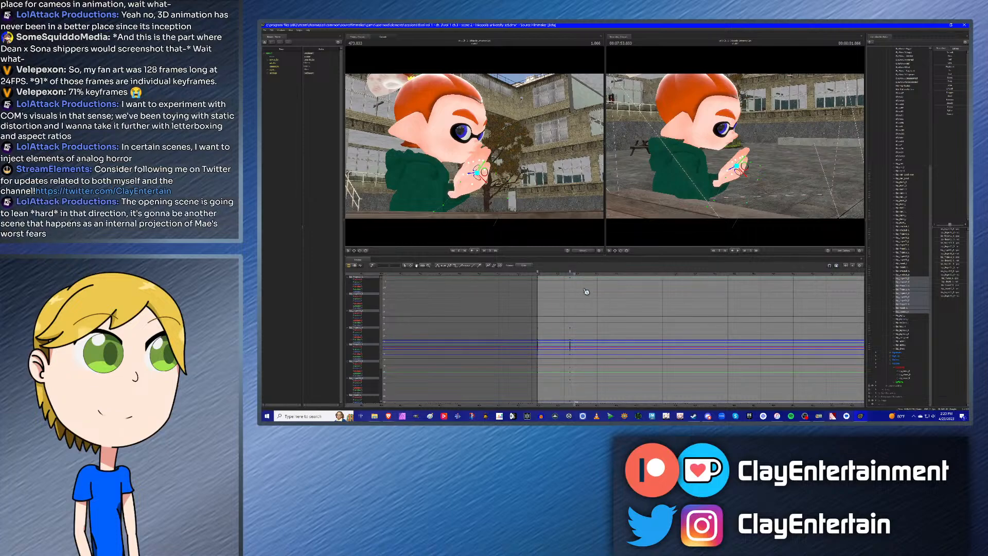
{"action": "key", "text": "ctrl+v"}
{"action": "scroll", "coordinate": [570, 300], "scroll_direction": "up", "scroll_amount": 5}
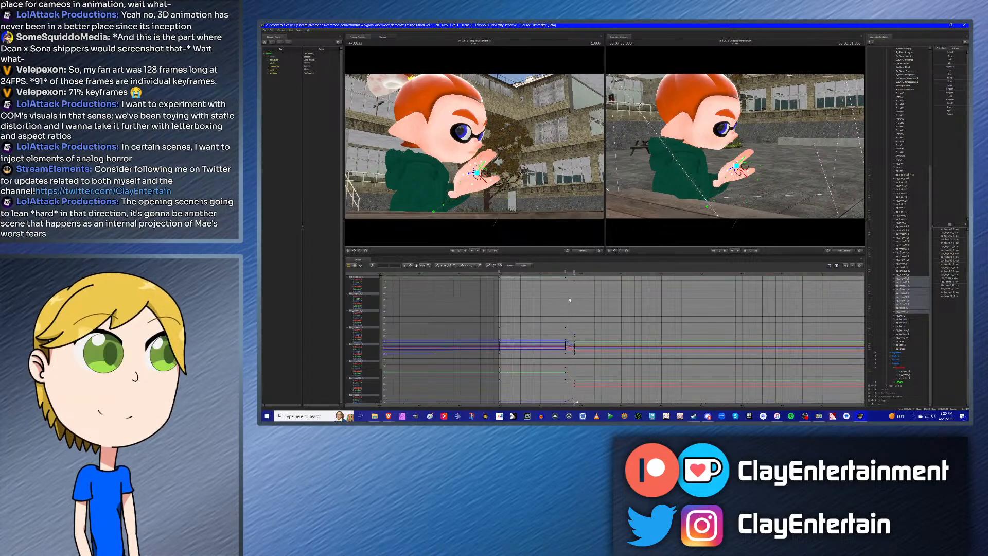
Step: Copy the fingers' keyframes from before the hand movement and paste them where the hand comes to rest
{"action": "scroll", "coordinate": [570, 300], "scroll_direction": "down", "scroll_amount": 1, "text": "ctrl"}
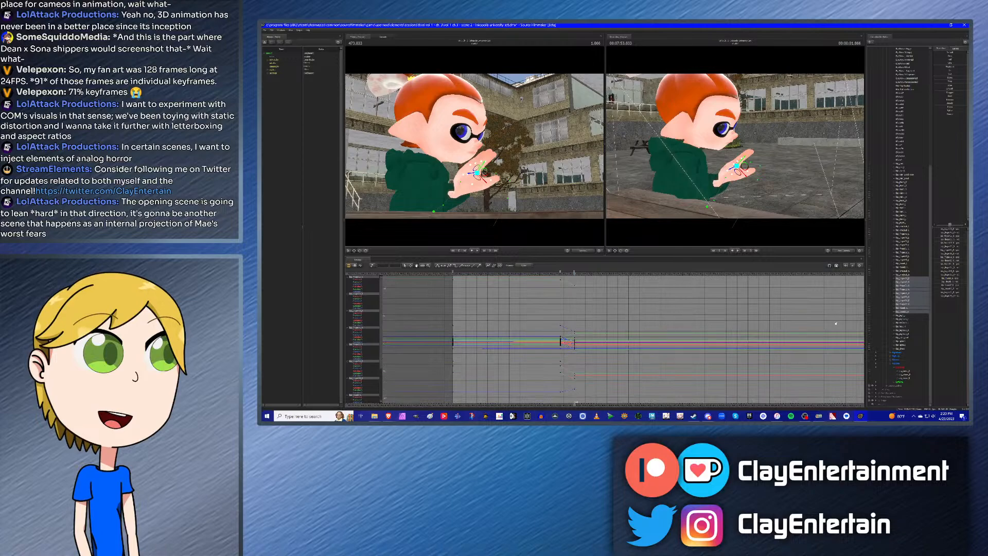
{"action": "left_click", "coordinate": [909, 372]}
{"action": "key", "text": "Right"}
{"action": "key", "text": "Right"}
{"action": "key", "text": "Right"}
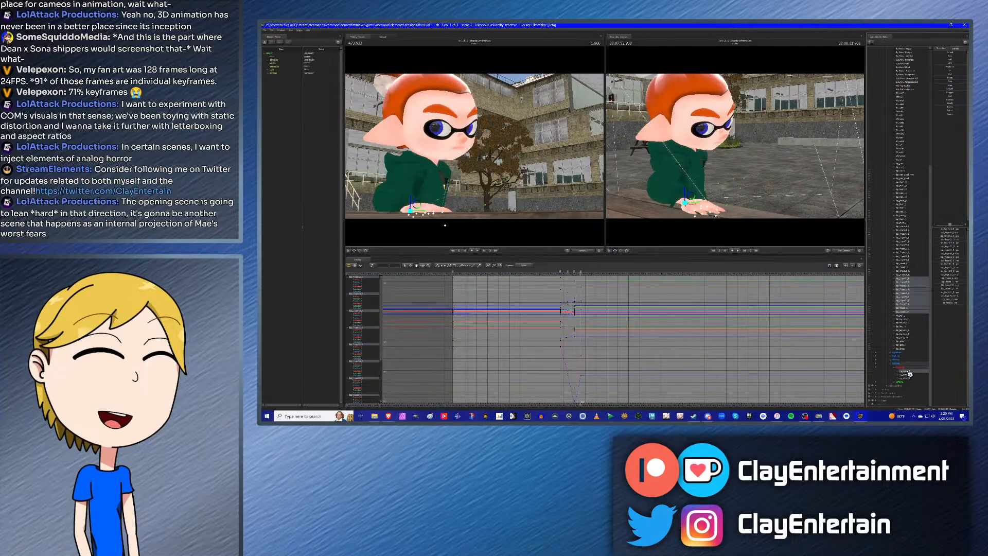
{"action": "left_click", "coordinate": [909, 372], "text": "ctrl"}
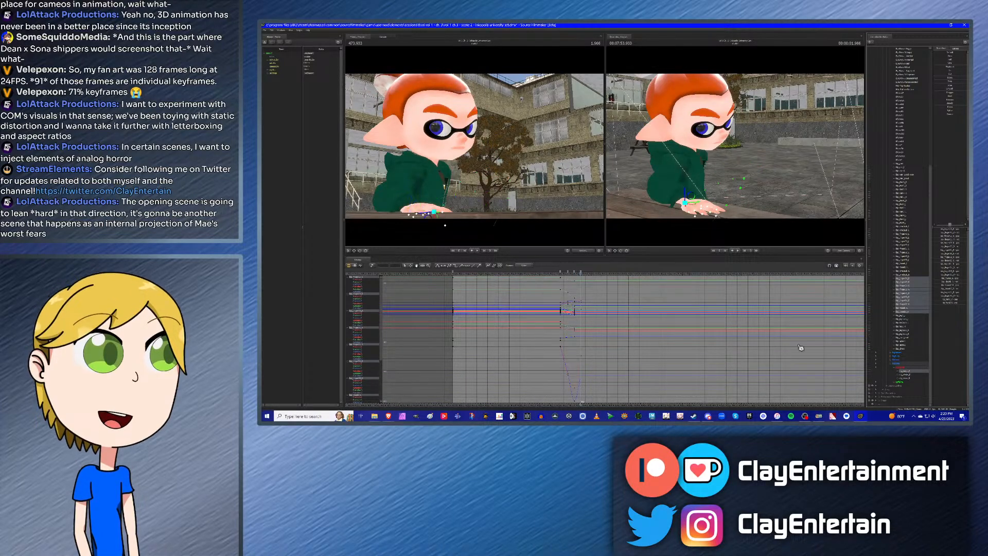
{"action": "right_click", "coordinate": [563, 275]}
{"action": "left_click", "coordinate": [568, 289]}
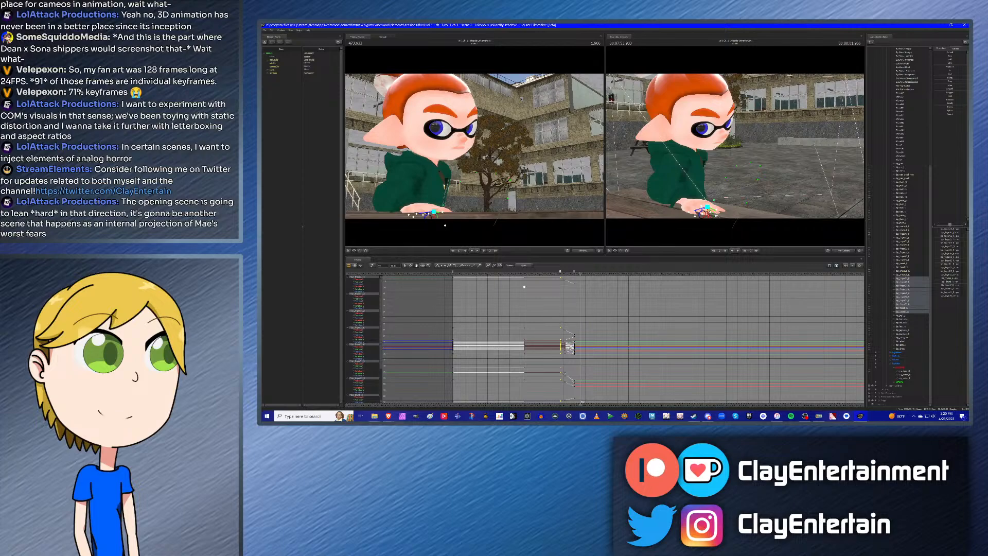
{"action": "left_click", "coordinate": [552, 300]}
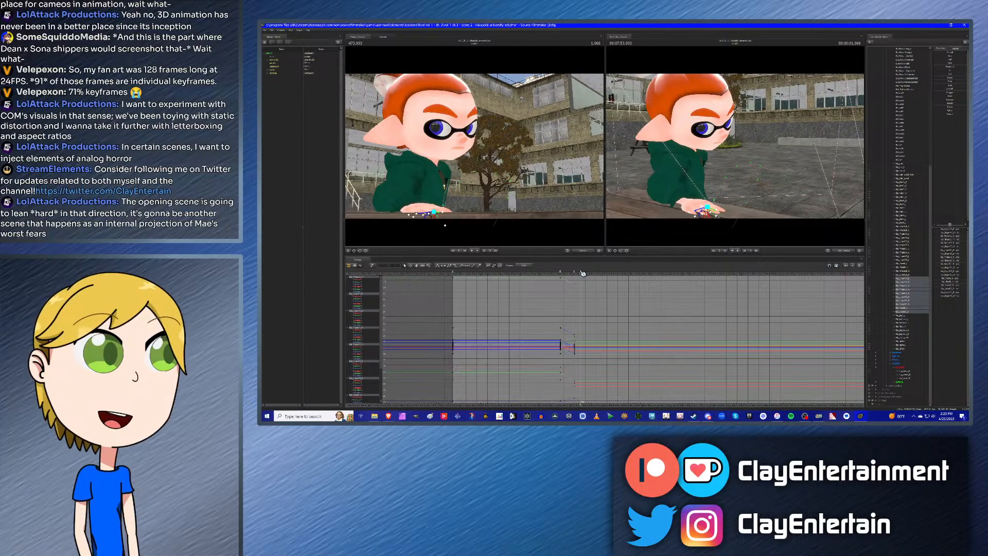
{"action": "right_click", "coordinate": [582, 274]}
{"action": "left_click", "coordinate": [588, 289]}
{"action": "key", "text": "ctrl+v"}
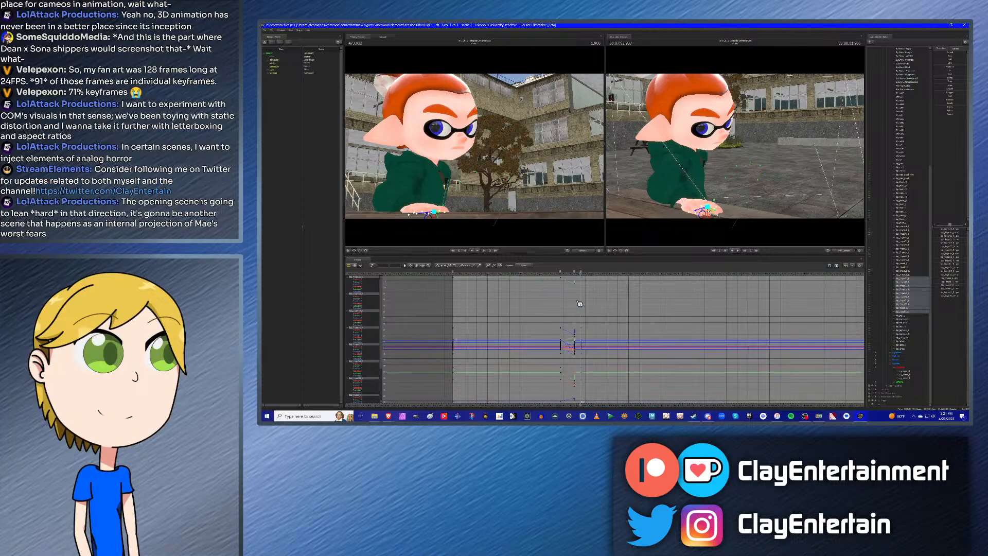
Step: Select the finger keyframes across the hand movement, then play the movement back
{"action": "scroll", "coordinate": [580, 302], "scroll_direction": "down", "scroll_amount": 2}
{"action": "left_click_drag", "start_coordinate": [651, 405], "coordinate": [651, 405]}
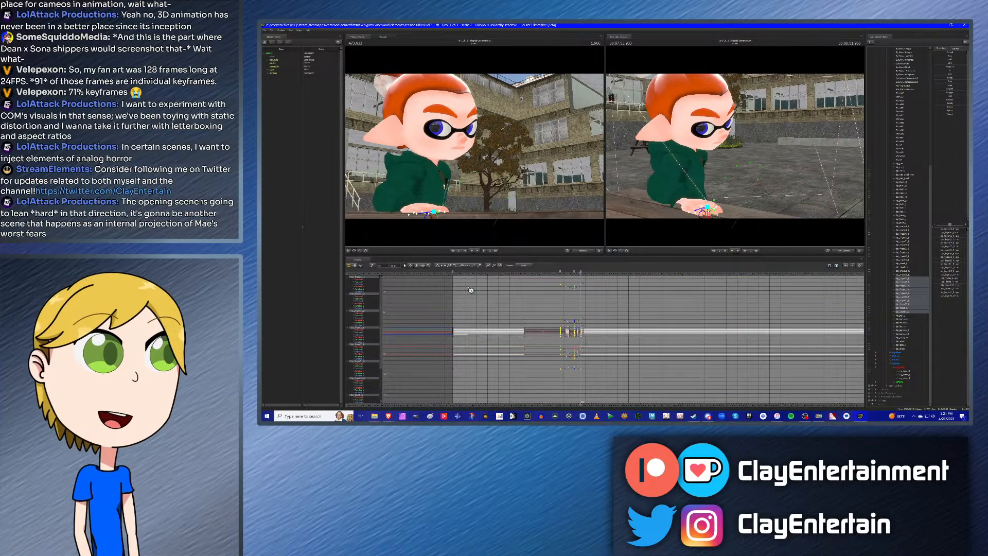
{"action": "left_click", "coordinate": [555, 276]}
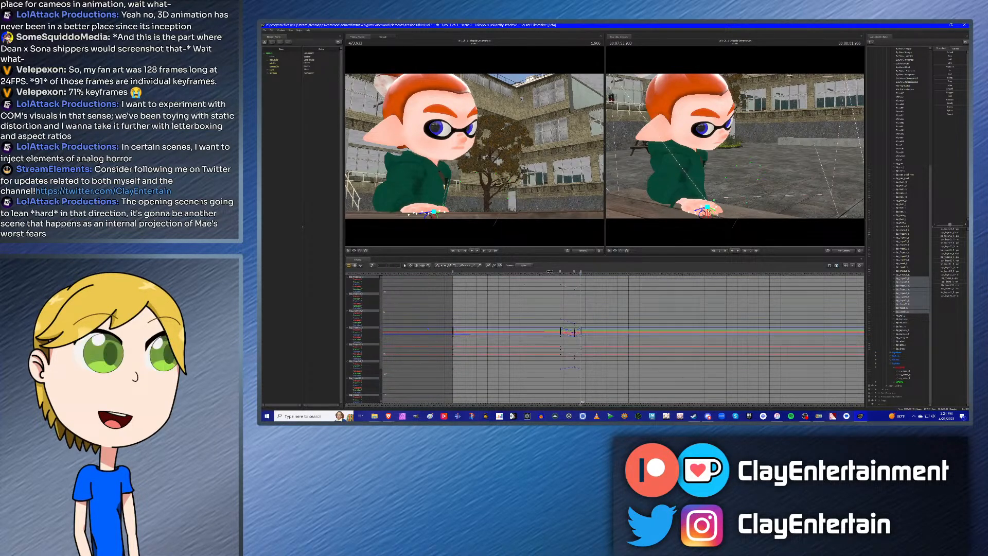
{"action": "key", "text": "space"}
{"action": "key", "text": "space"}
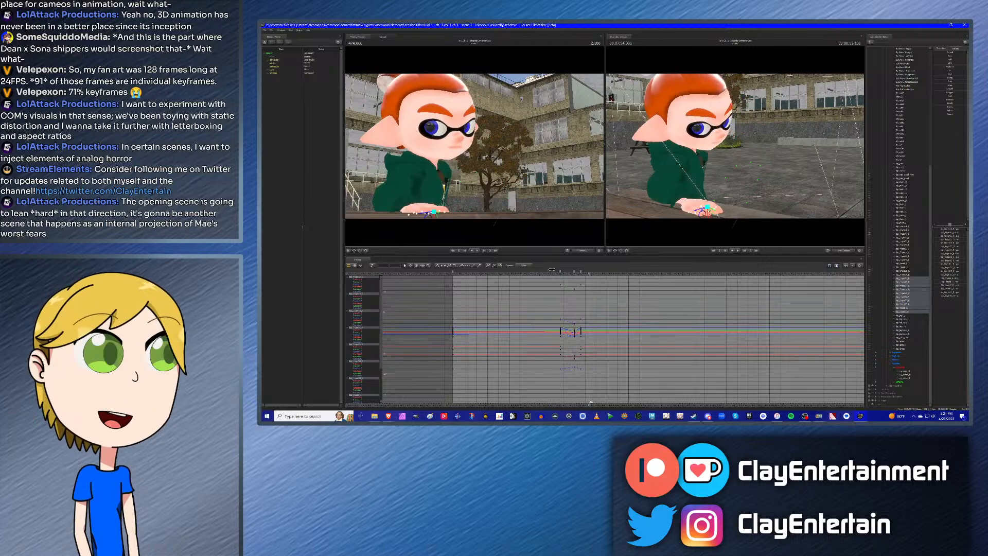
Step: Move the middle finger keyframes slightly earlier, to the frame midway through the hand swing
{"action": "left_click_drag", "start_coordinate": [547, 276], "coordinate": [570, 275]}
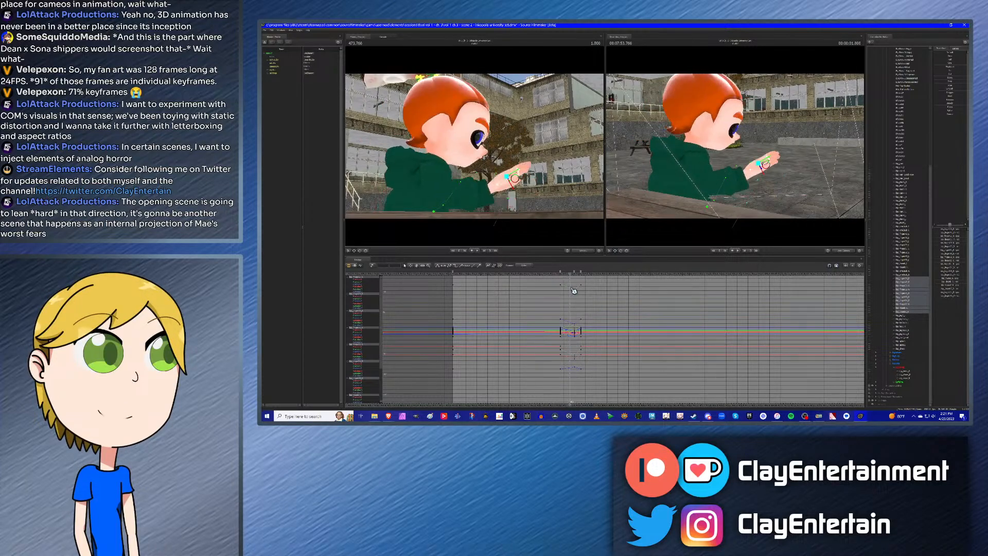
{"action": "scroll", "coordinate": [574, 277], "scroll_direction": "up", "scroll_amount": 2}
{"action": "left_click", "coordinate": [578, 273]}
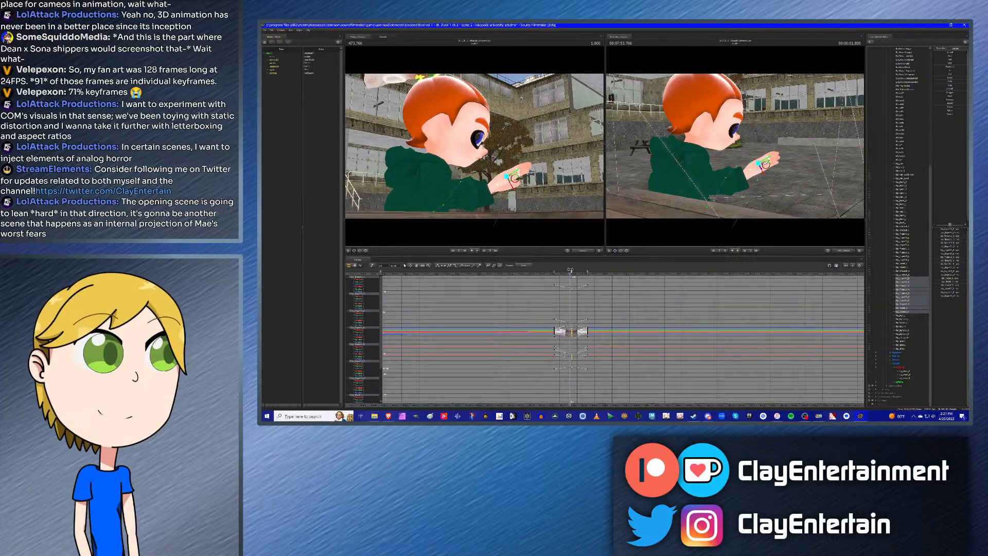
{"action": "left_click", "coordinate": [603, 308]}
Step: Play the hand movement several times to review the timing of the finger poses
{"action": "left_click_drag", "start_coordinate": [548, 270], "coordinate": [536, 270]}
{"action": "key", "text": "space"}
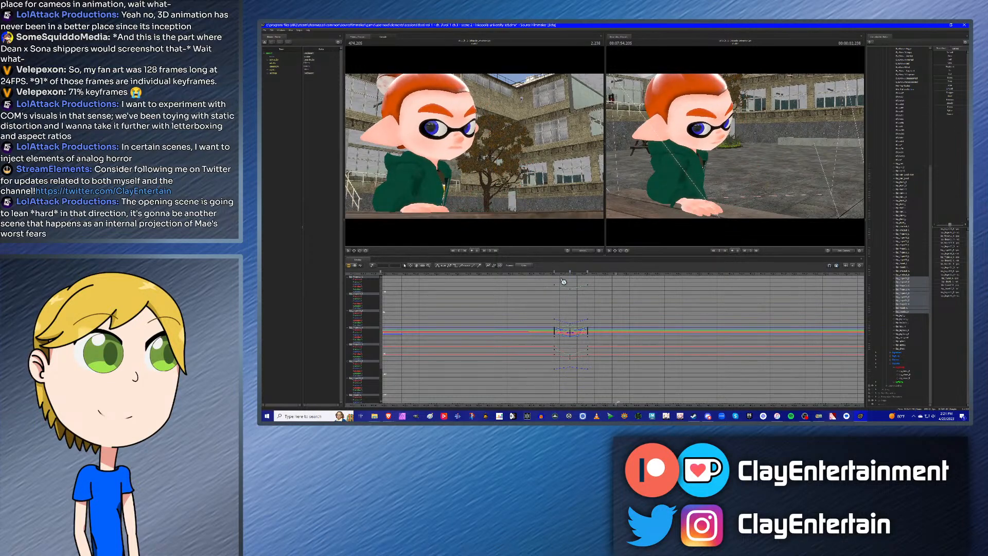
{"action": "left_click", "coordinate": [545, 275]}
{"action": "key", "text": "space"}
{"action": "key", "text": "space"}
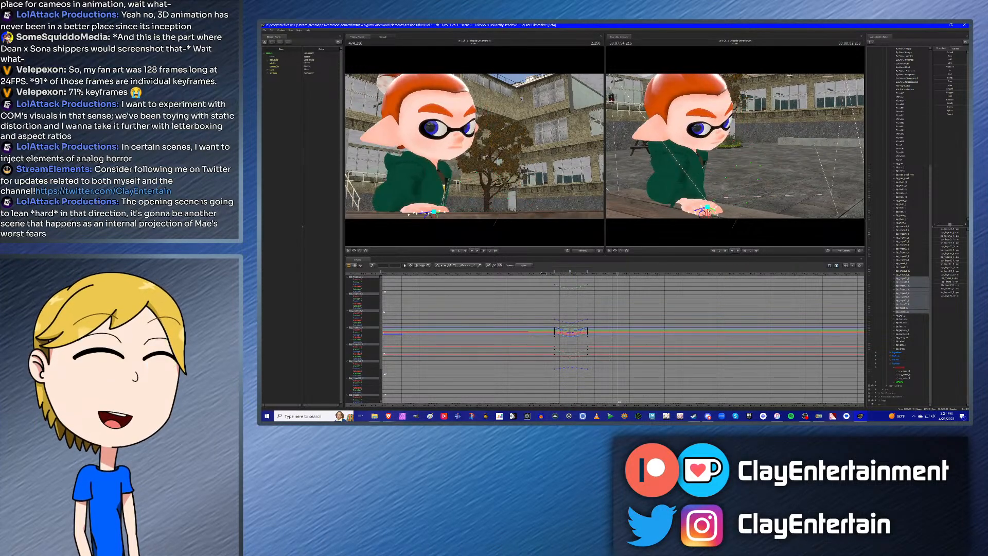
{"action": "left_click", "coordinate": [546, 275]}
{"action": "key", "text": "space"}
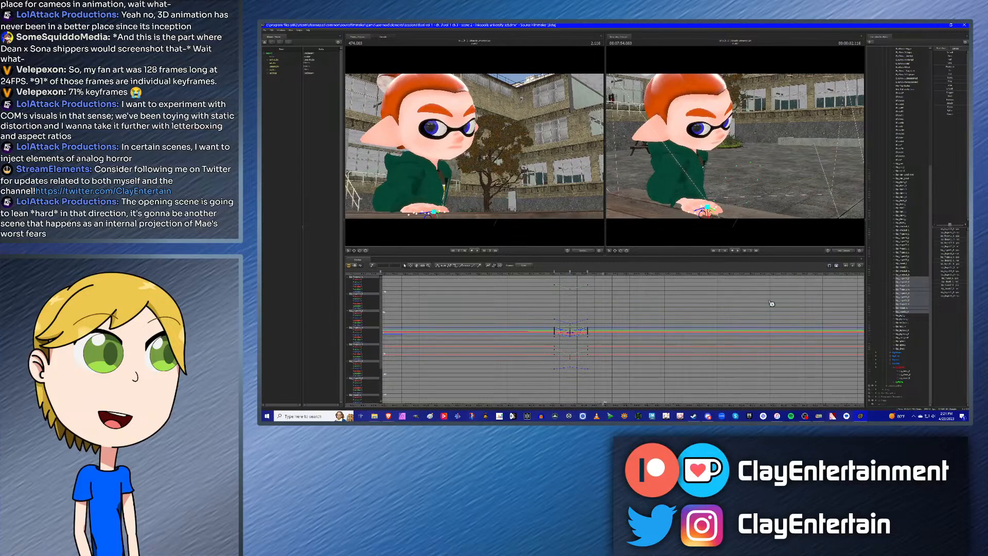
Step: Select the block of bones listed above the hand and finger bones and go to a frame before the Inkling's head turn
{"action": "scroll", "coordinate": [924, 262], "scroll_direction": "up", "scroll_amount": 8}
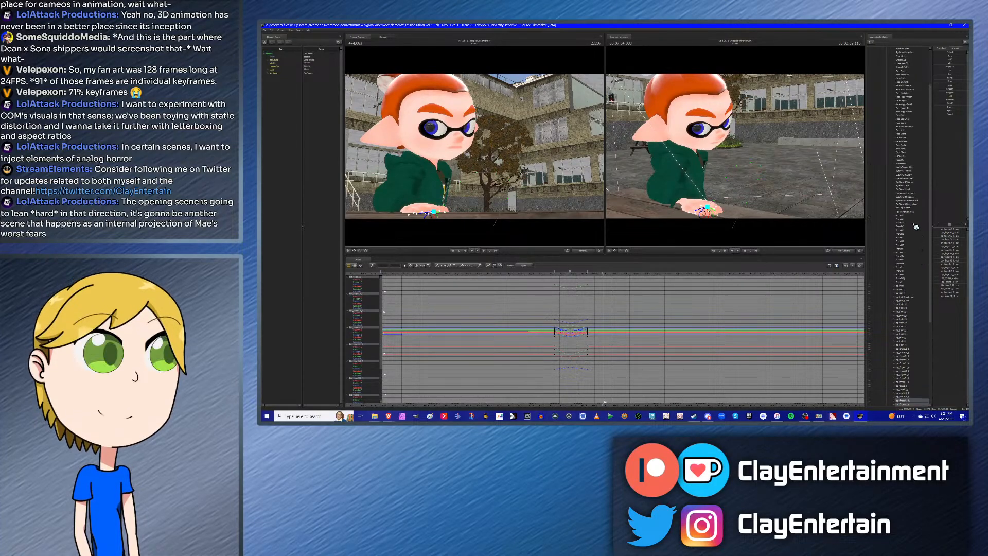
{"action": "scroll", "coordinate": [628, 302], "scroll_direction": "down", "scroll_amount": 3}
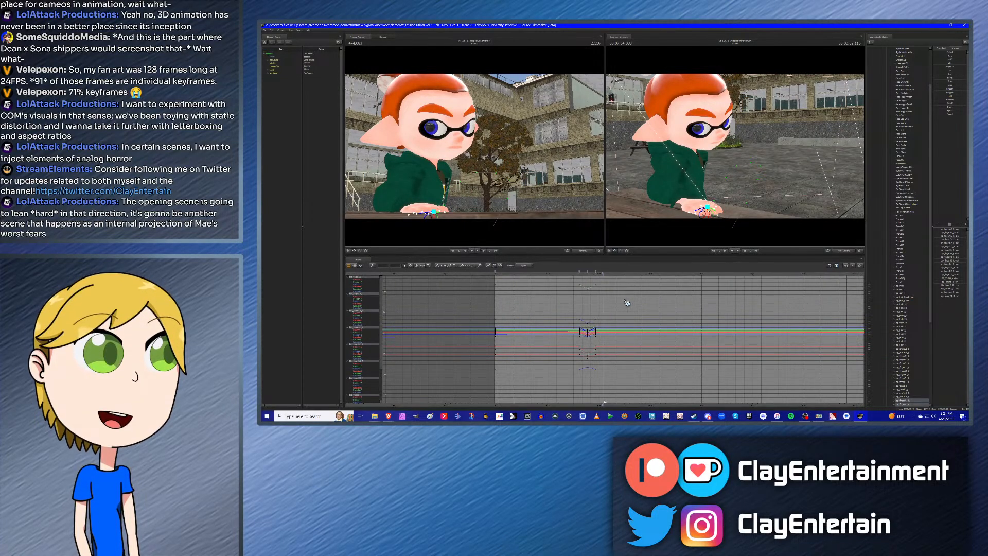
{"action": "left_click", "coordinate": [902, 215]}
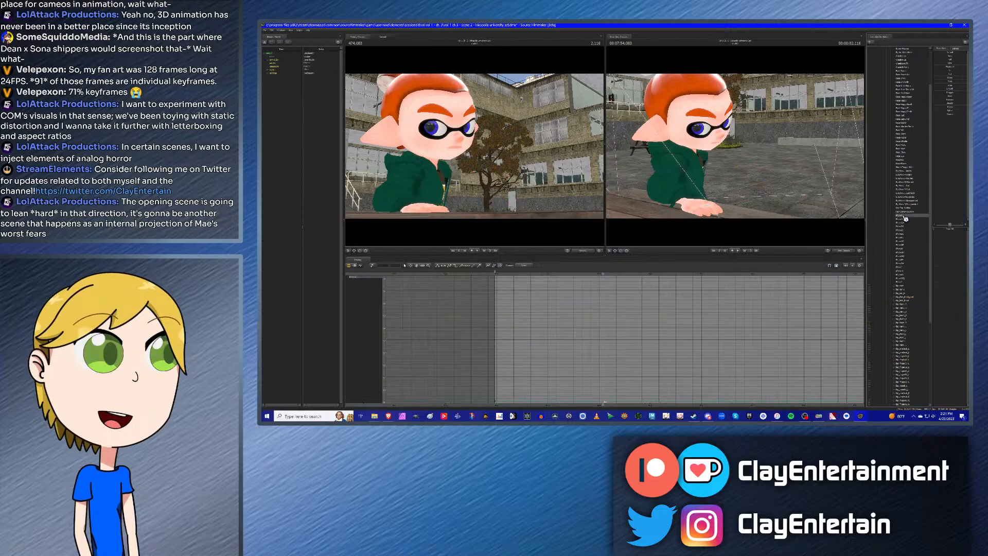
{"action": "left_click", "coordinate": [901, 282], "text": "shift"}
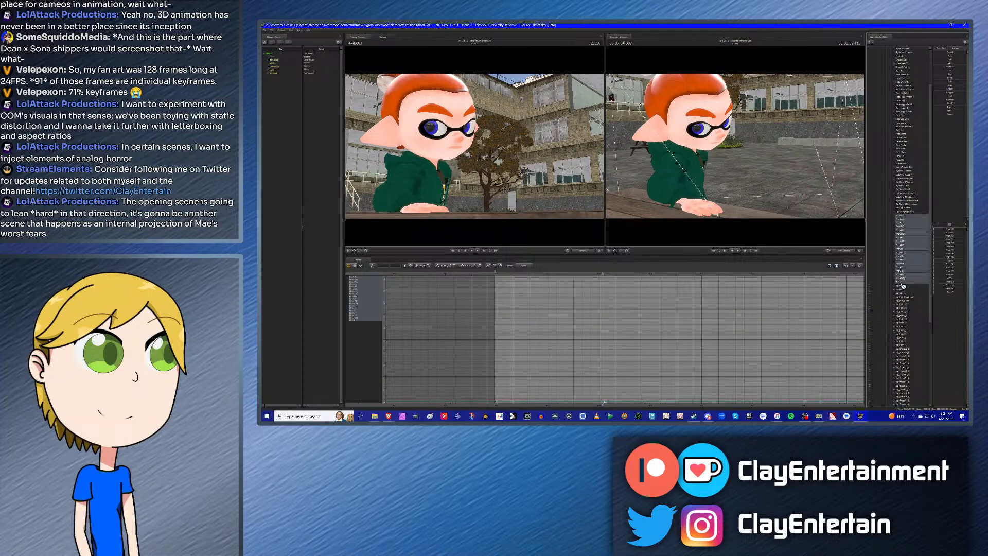
{"action": "left_click", "coordinate": [516, 275]}
{"action": "scroll", "coordinate": [905, 238], "scroll_direction": "up", "scroll_amount": 5}
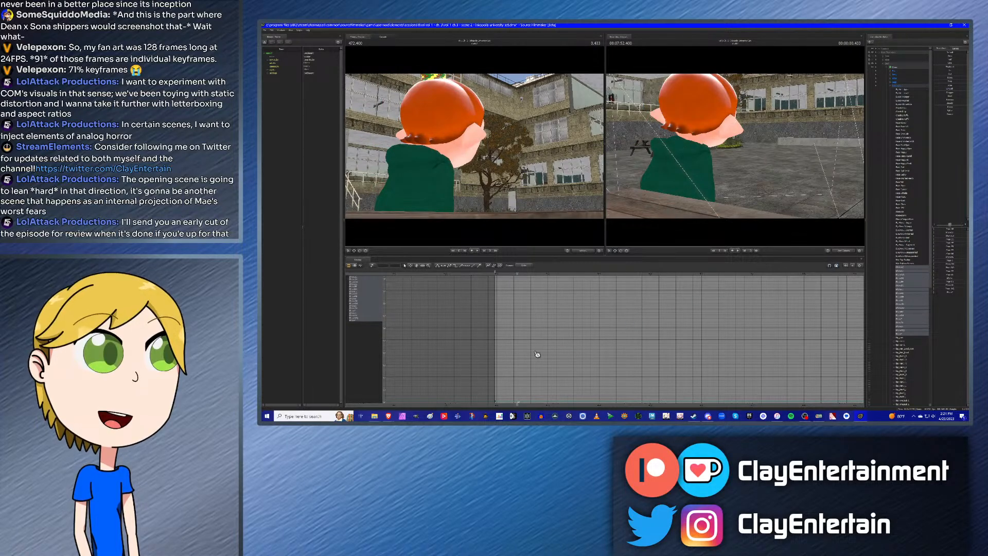
{"action": "left_click", "coordinate": [519, 277]}
{"action": "left_click", "coordinate": [520, 277]}
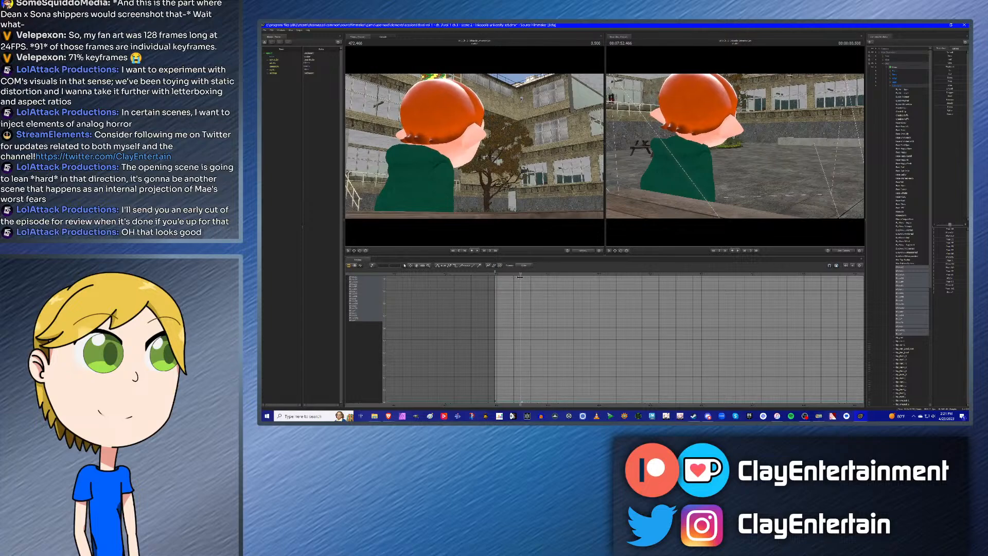
Step: Move the work camera closer behind the Inkling's head and settle on a frame just before the turn
{"action": "key", "text": "w"}
{"action": "left_click_drag", "start_coordinate": [735, 146], "coordinate": [711, 150]}
{"action": "key", "text": "d"}
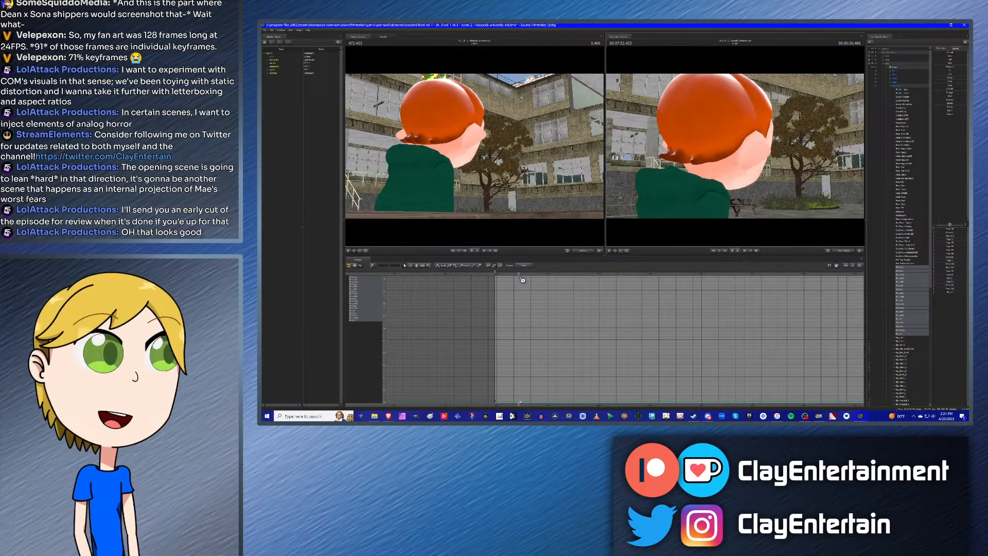
{"action": "left_click_drag", "start_coordinate": [520, 274], "coordinate": [522, 274]}
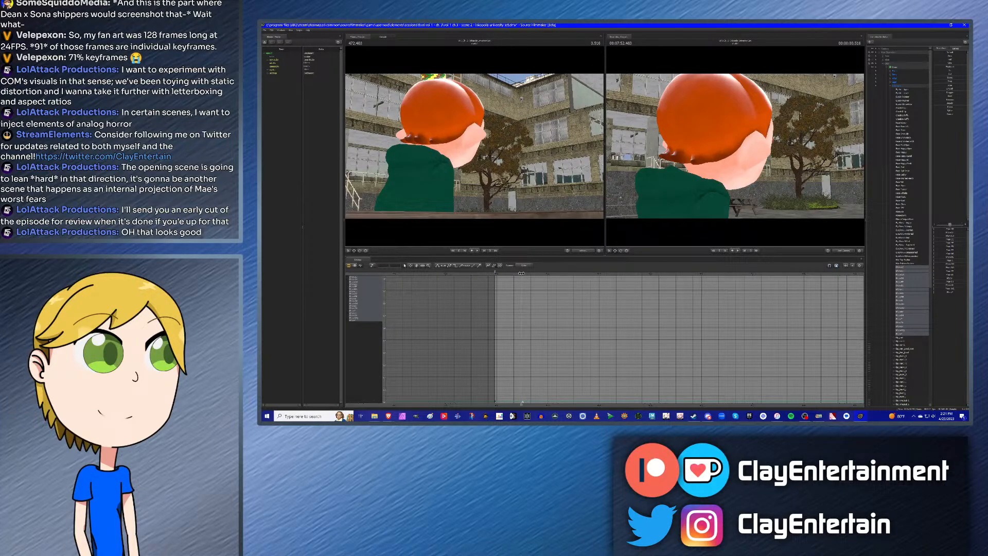
{"action": "left_click_drag", "start_coordinate": [522, 273], "coordinate": [523, 274]}
{"action": "scroll", "coordinate": [637, 318], "scroll_direction": "down", "scroll_amount": 2}
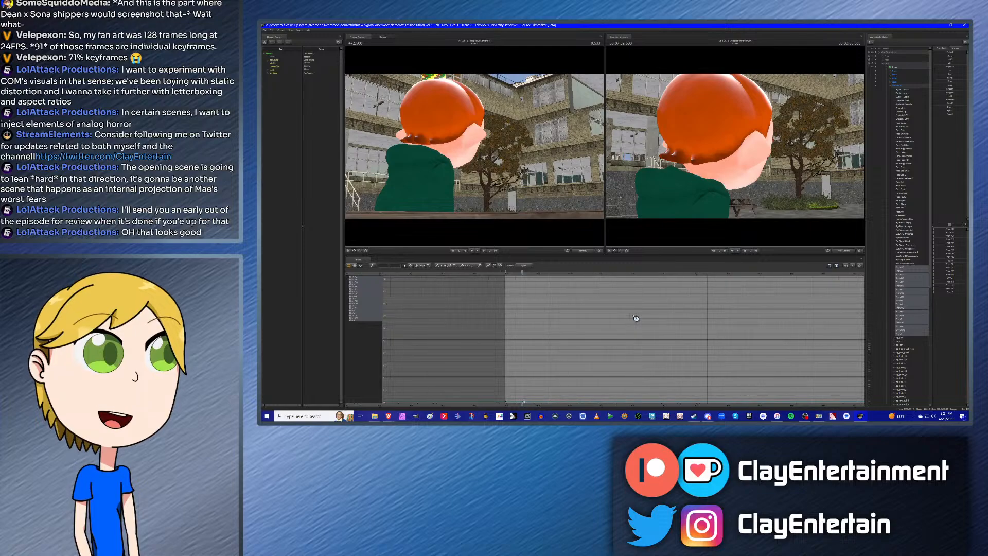
Step: Return to the earlier group shot, show only the primary viewport and switch to the Clip Editor
{"action": "key", "text": "Up"}
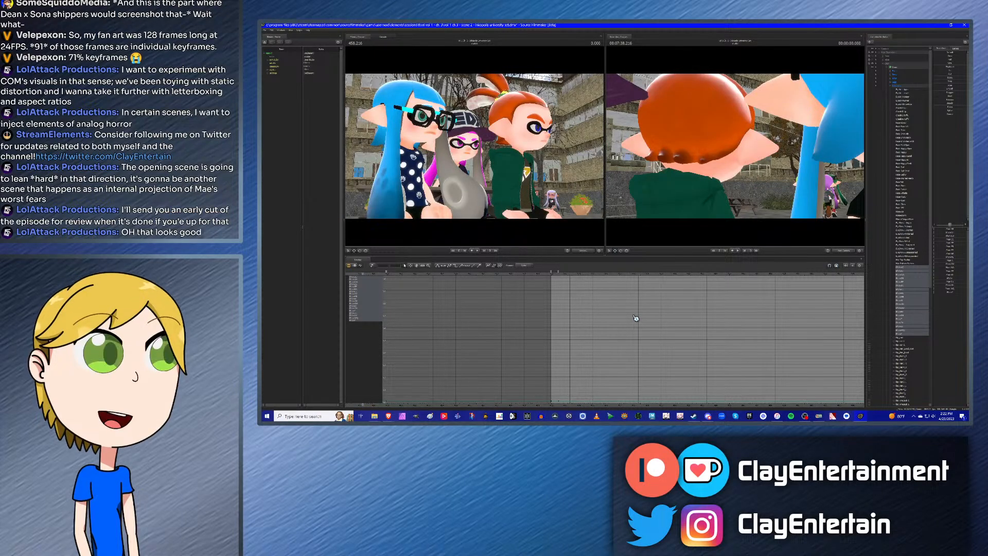
{"action": "left_click", "coordinate": [862, 38]}
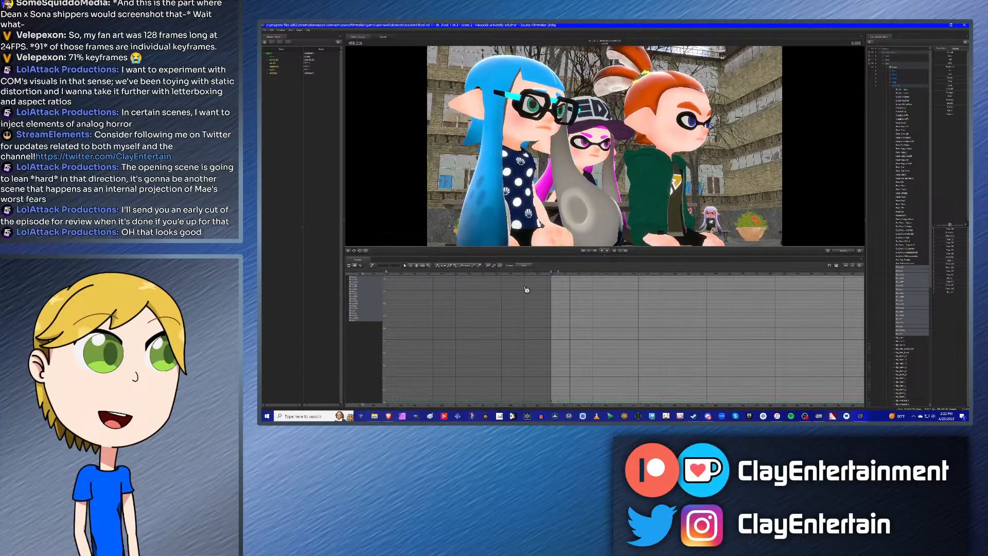
{"action": "key", "text": "F2"}
Step: Go back to the start of the shot with the green-haired Inkling in front and play through to the head-turn shot
{"action": "left_click", "coordinate": [547, 274]}
{"action": "key", "text": "Up"}
{"action": "key", "text": "Up"}
{"action": "key", "text": "Up"}
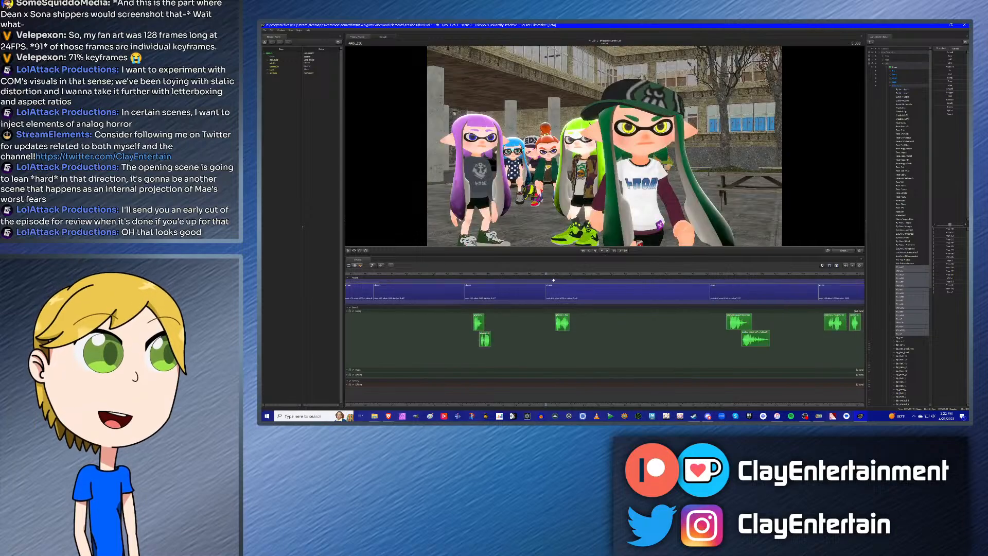
{"action": "scroll", "coordinate": [566, 302], "scroll_direction": "down", "scroll_amount": 2}
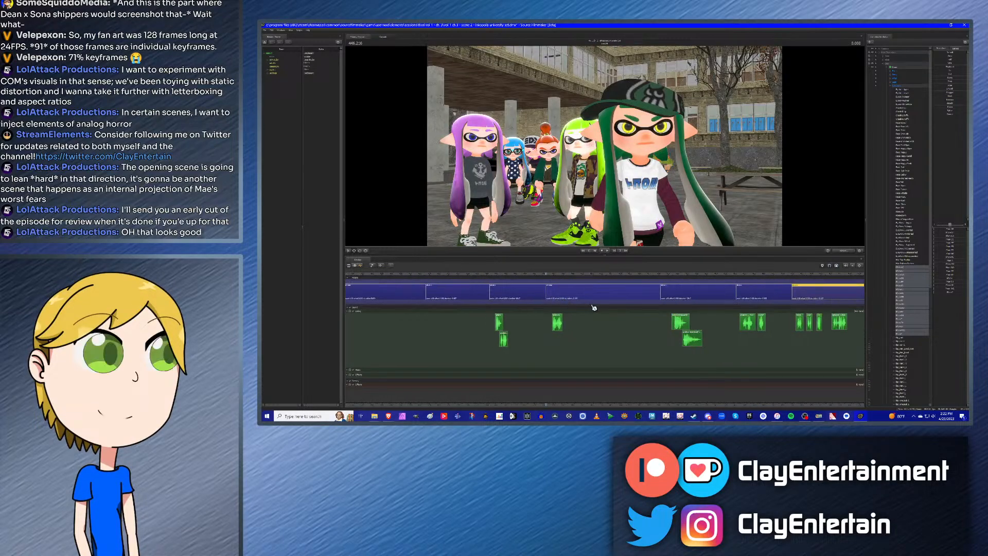
{"action": "key", "text": "Up"}
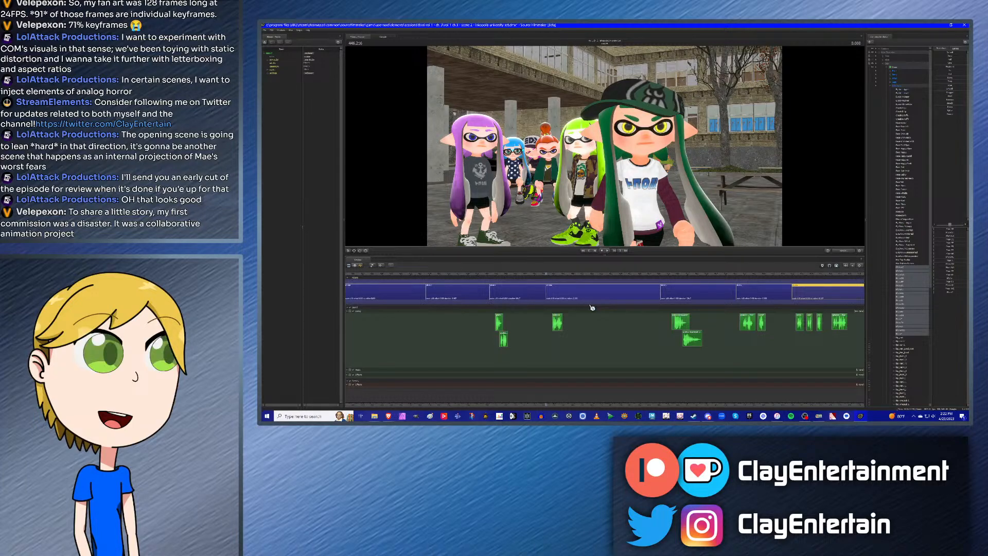
{"action": "key", "text": "space"}
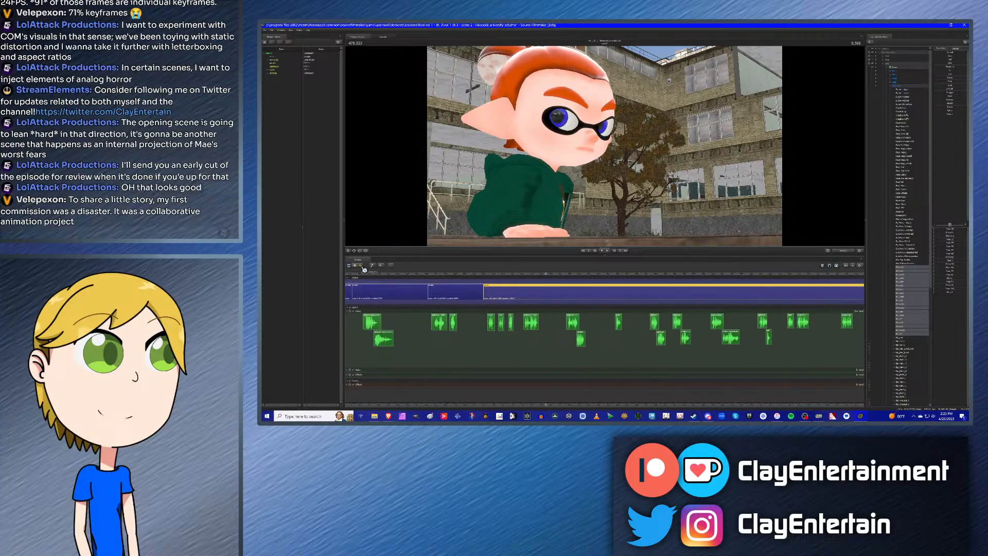
Step: Switch to the Graph Editor and dock a secondary viewport beside the primary one at equal width, set to the work camera
{"action": "left_click", "coordinate": [362, 266]}
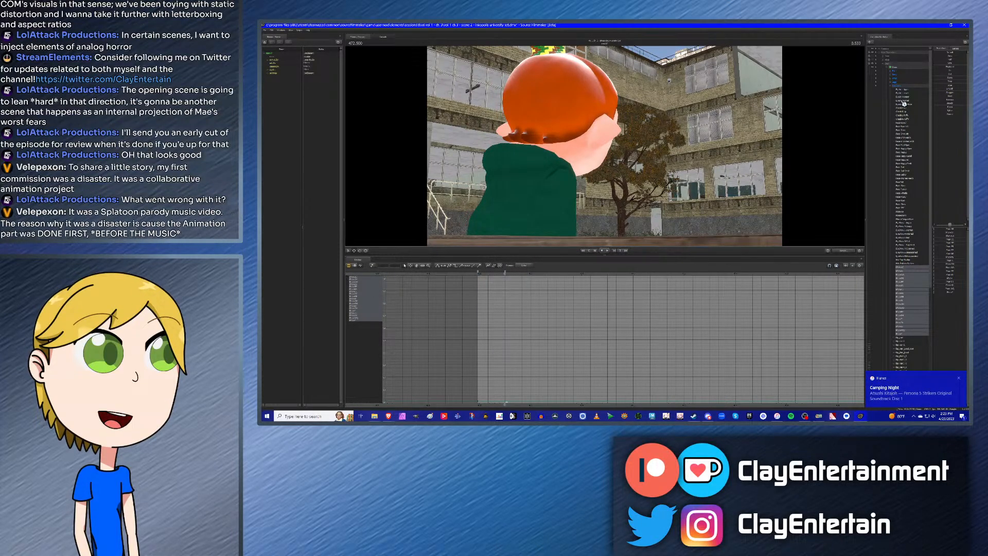
{"action": "scroll", "coordinate": [902, 154], "scroll_direction": "down", "scroll_amount": 8}
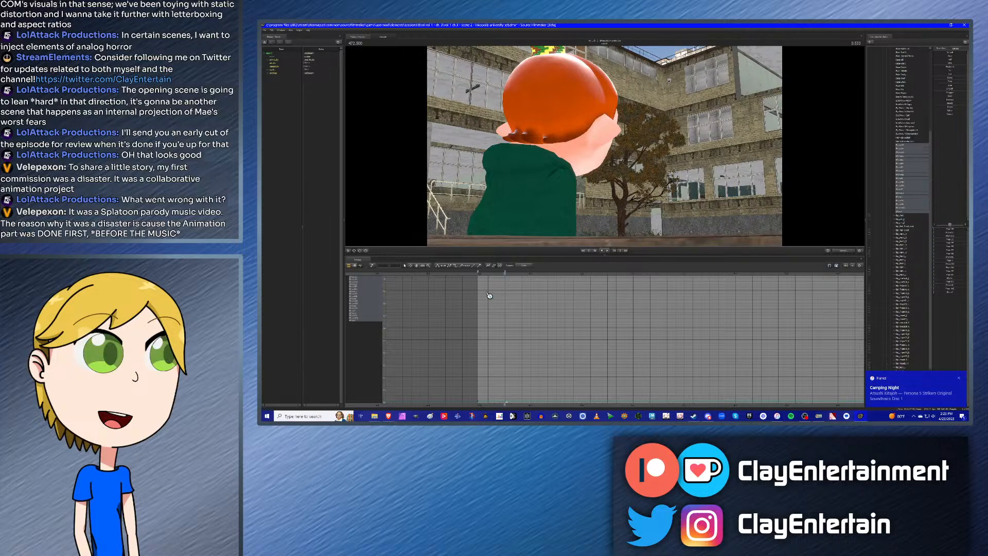
{"action": "left_click", "coordinate": [283, 31]}
{"action": "left_click", "coordinate": [288, 58]}
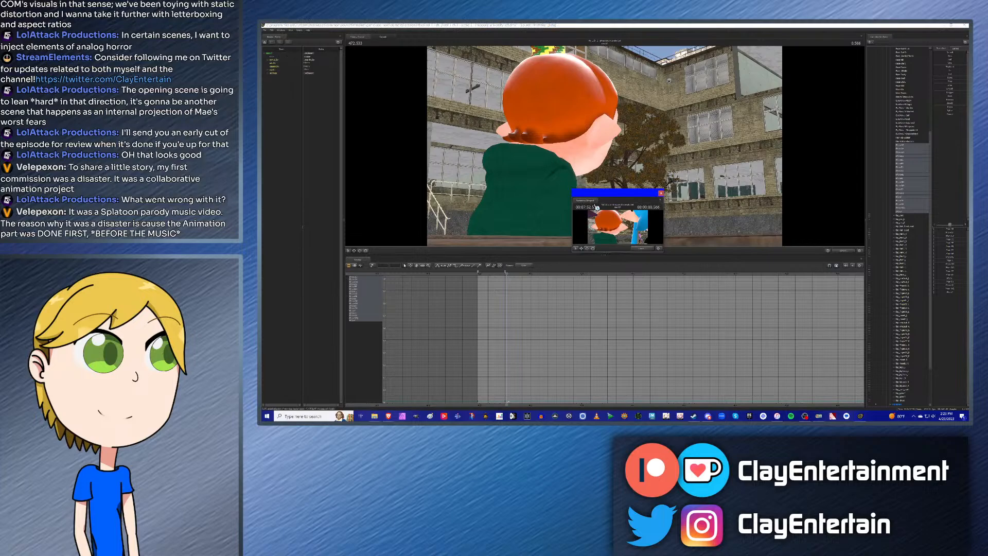
{"action": "left_click_drag", "start_coordinate": [597, 207], "coordinate": [789, 162]}
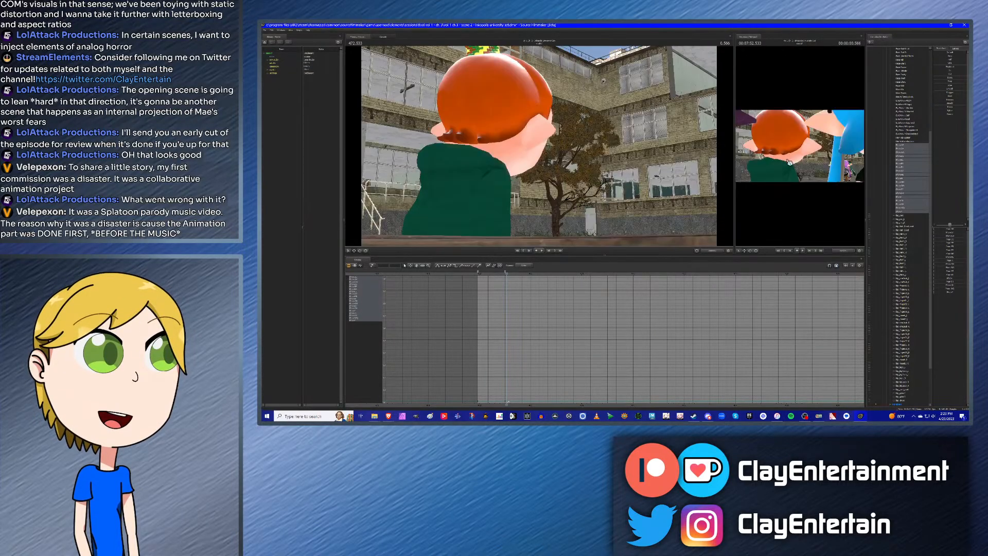
{"action": "left_click", "coordinate": [844, 251]}
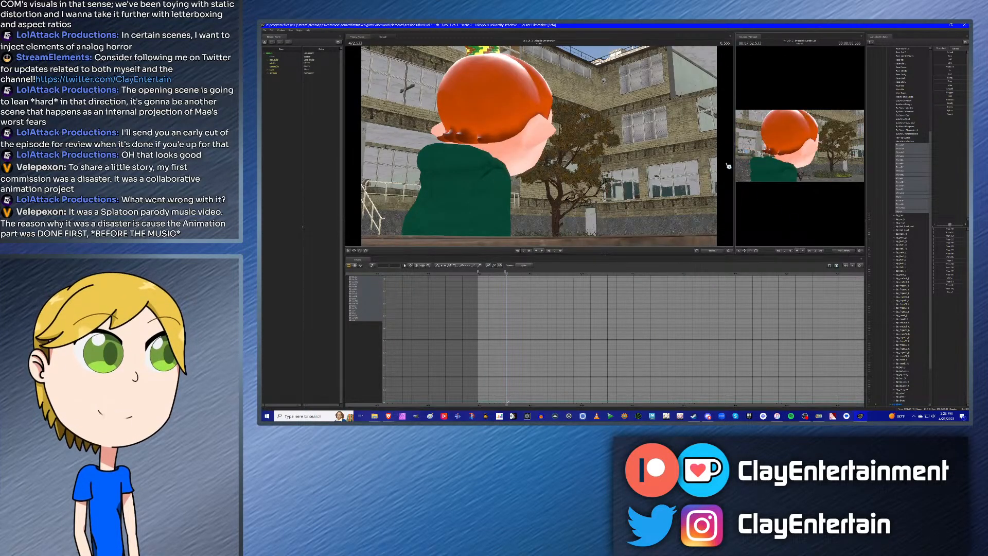
{"action": "left_click_drag", "start_coordinate": [736, 162], "coordinate": [604, 151]}
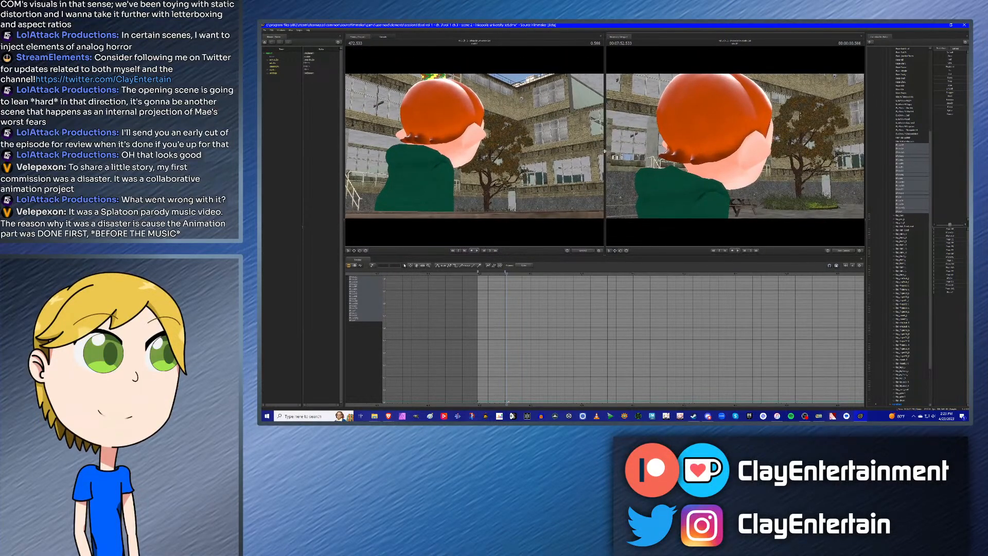
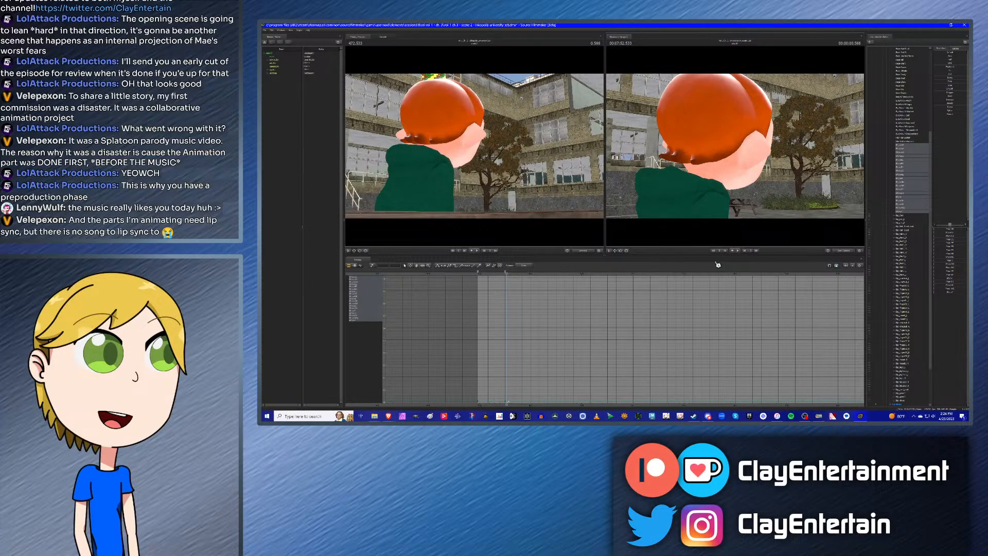
Step: Move the work camera round to face the Inkling from the front and go to 0.533 in the shot
{"action": "scroll", "coordinate": [481, 351], "scroll_direction": "up", "scroll_amount": 3}
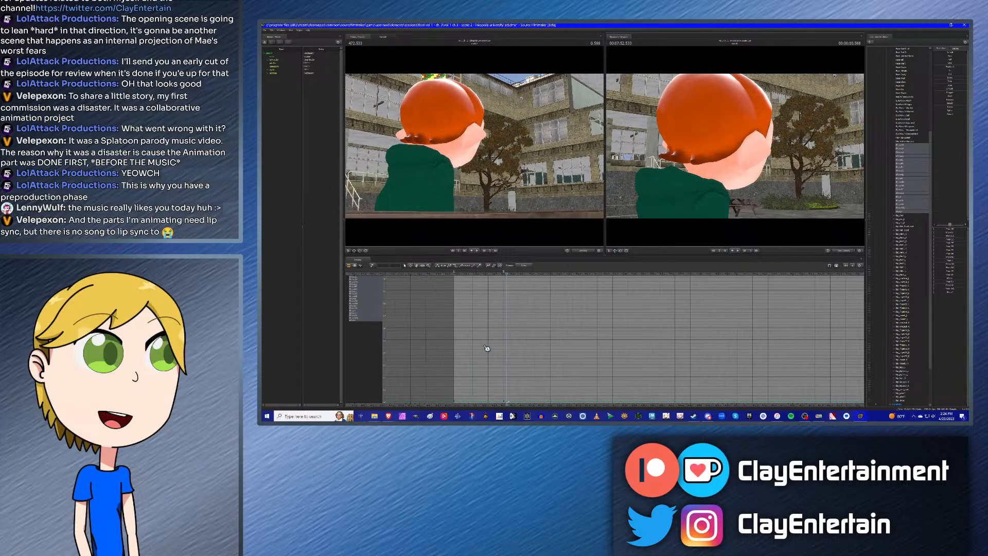
{"action": "scroll", "coordinate": [486, 349], "scroll_direction": "up", "scroll_amount": 2}
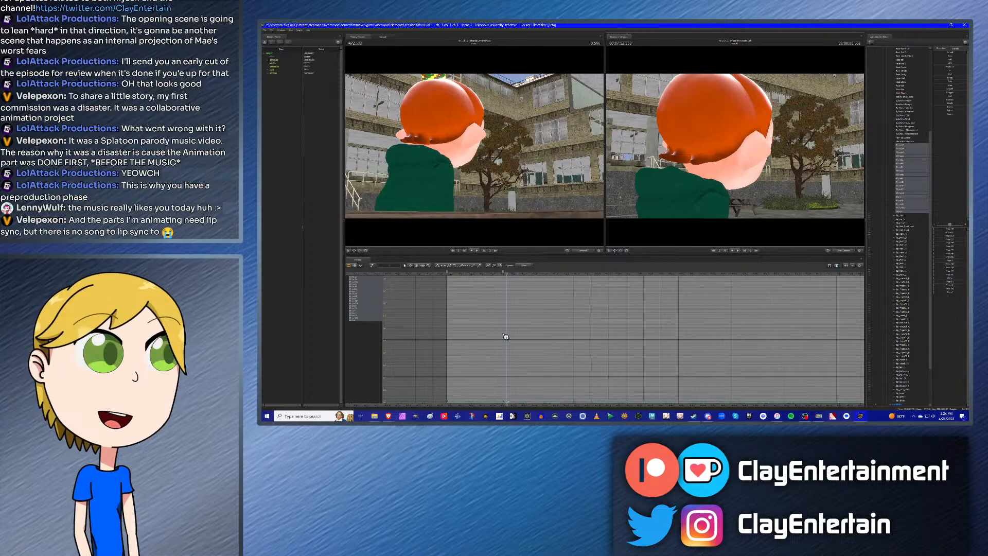
{"action": "scroll", "coordinate": [506, 336], "scroll_direction": "down", "scroll_amount": 3}
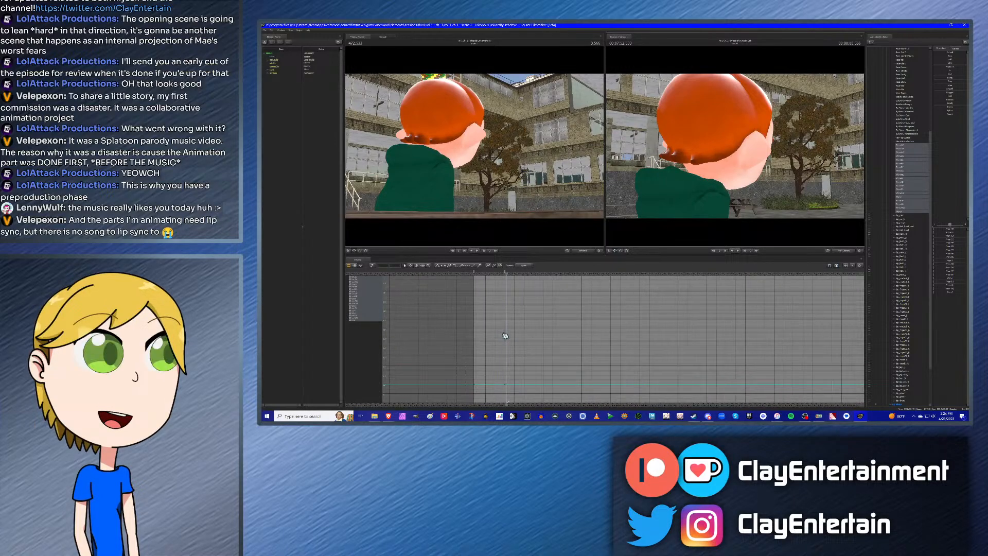
{"action": "scroll", "coordinate": [505, 336], "scroll_direction": "down", "scroll_amount": 1}
{"action": "scroll", "coordinate": [505, 335], "scroll_direction": "down", "scroll_amount": 2}
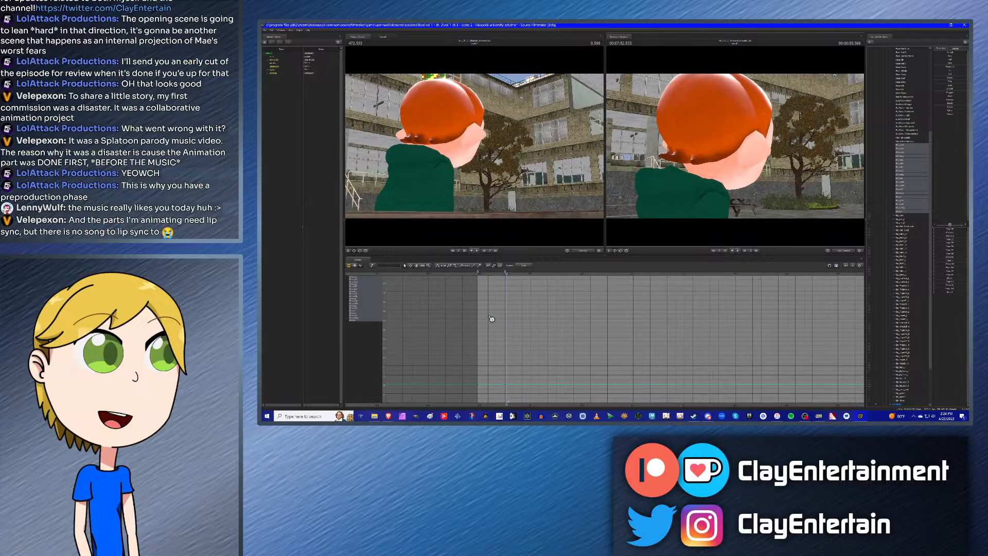
{"action": "left_click", "coordinate": [418, 266]}
{"action": "left_click_drag", "start_coordinate": [590, 313], "coordinate": [698, 316]}
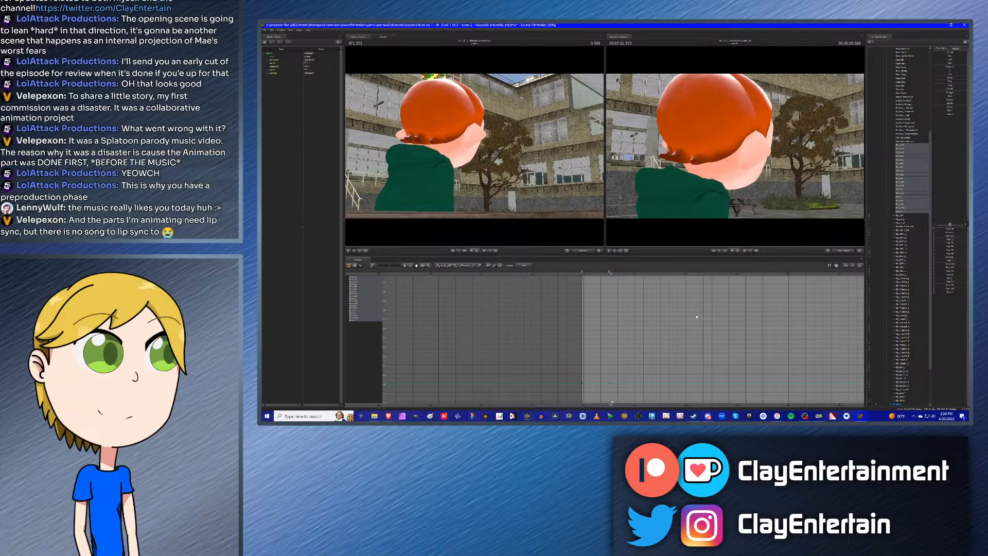
{"action": "middle_click_drag", "start_coordinate": [614, 327], "coordinate": [591, 326]}
{"action": "key", "text": "Left"}
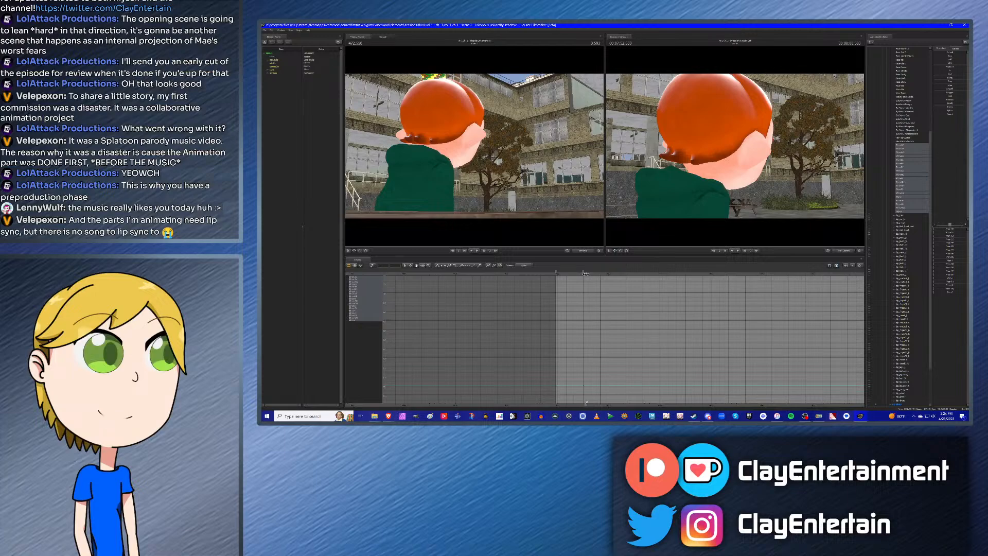
{"action": "left_click_drag", "start_coordinate": [586, 274], "coordinate": [583, 274]}
{"action": "left_click_drag", "start_coordinate": [759, 208], "coordinate": [745, 147]}
{"action": "key", "text": "w"}
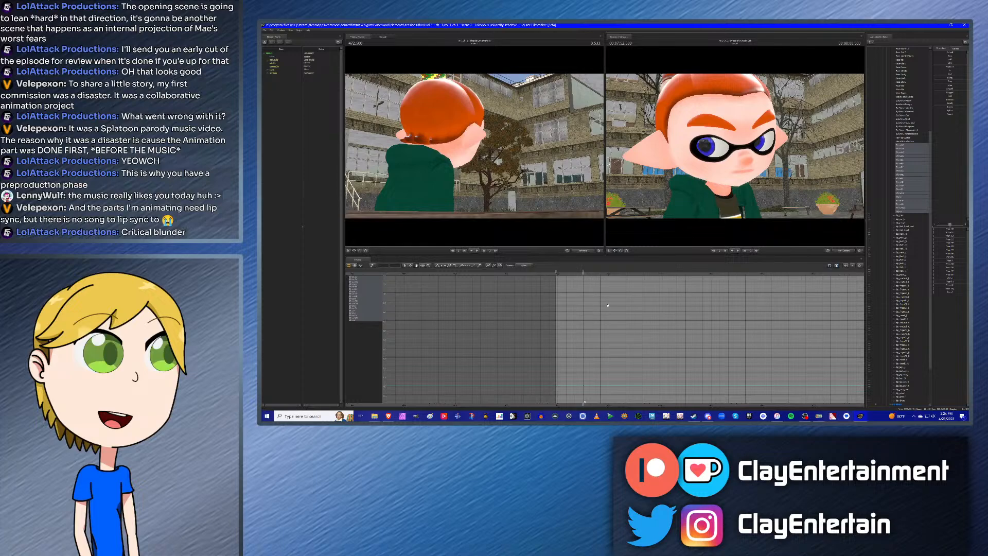
{"action": "middle_click_drag", "start_coordinate": [607, 305], "coordinate": [583, 310]}
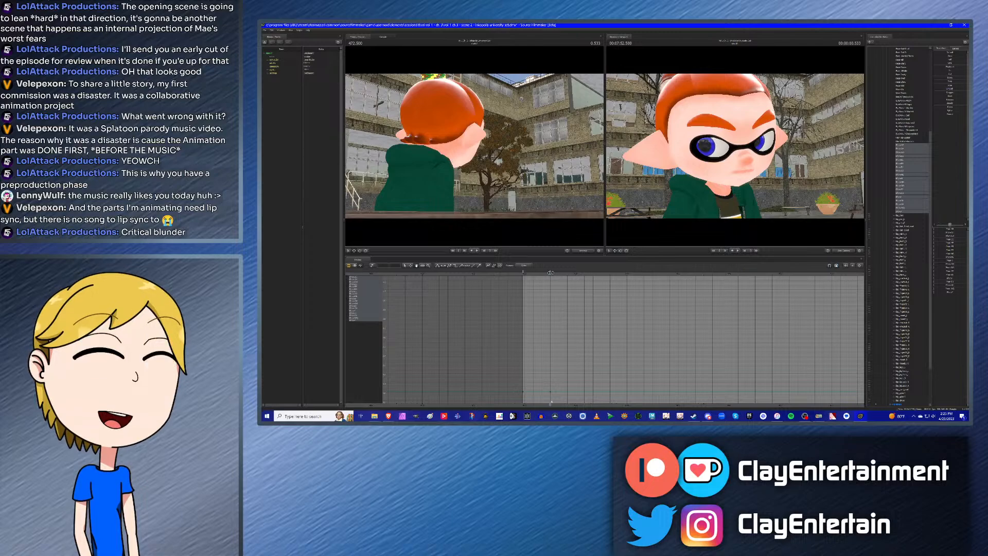
{"action": "left_click_drag", "start_coordinate": [551, 273], "coordinate": [549, 271]}
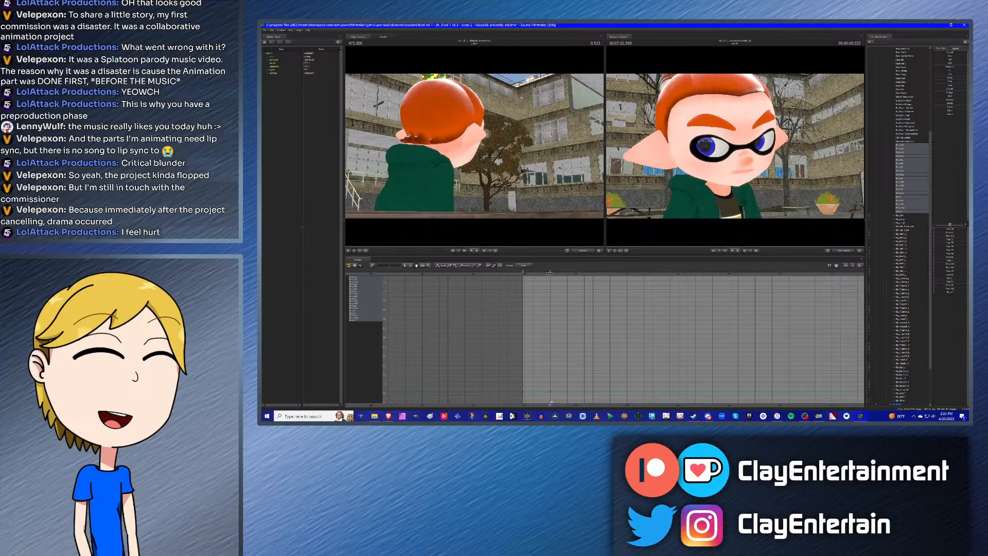
Step: Give the Inkling a slightly open mouth at 0.616 and select the surrounding keys to adjust their curves
{"action": "left_click_drag", "start_coordinate": [550, 274], "coordinate": [555, 276]}
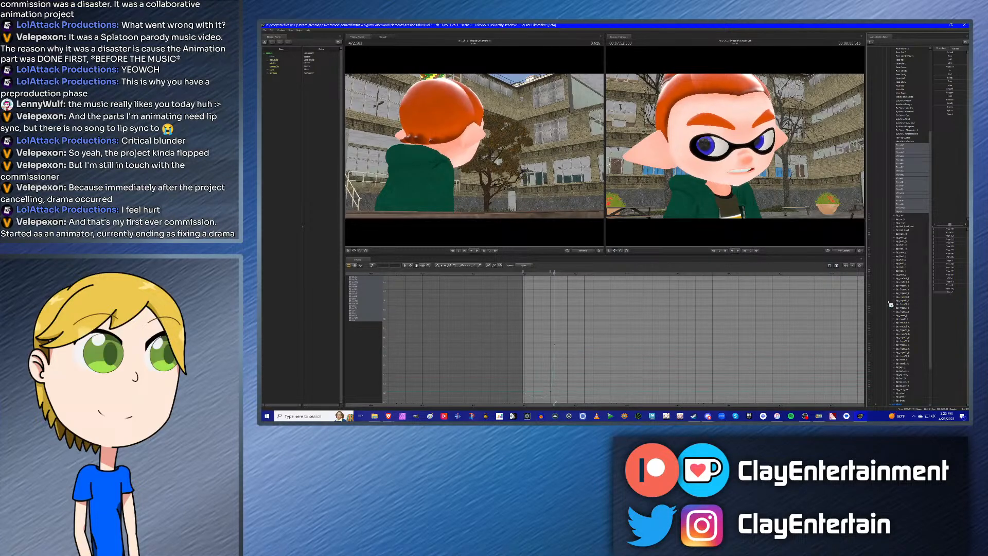
{"action": "right_click_drag", "start_coordinate": [551, 338], "coordinate": [522, 331], "text": "alt"}
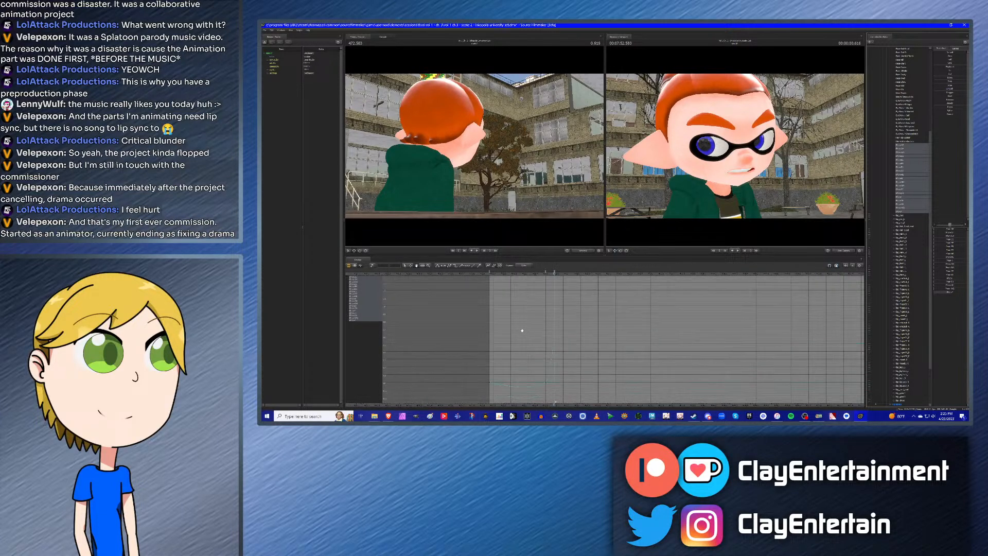
{"action": "left_click_drag", "start_coordinate": [442, 328], "coordinate": [610, 411]}
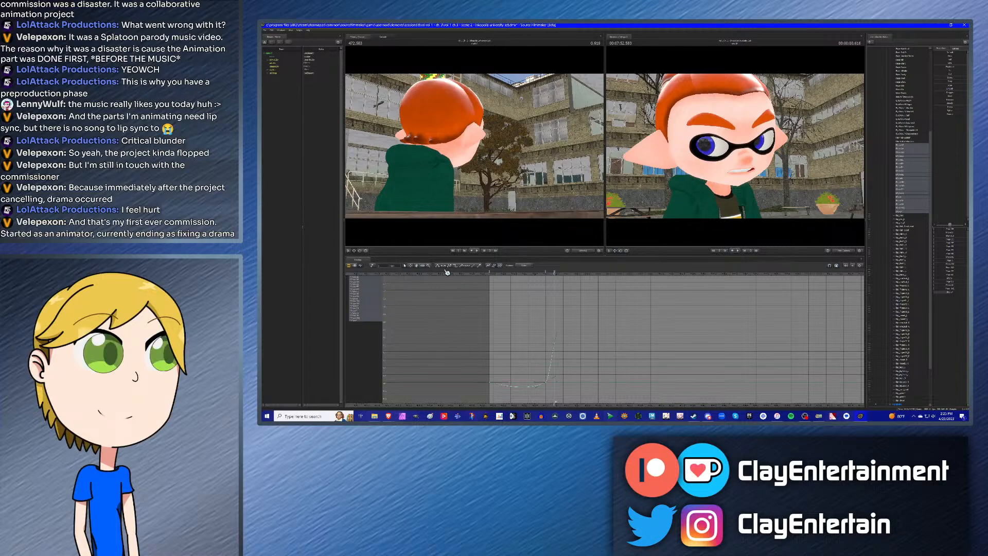
{"action": "left_click", "coordinate": [557, 298]}
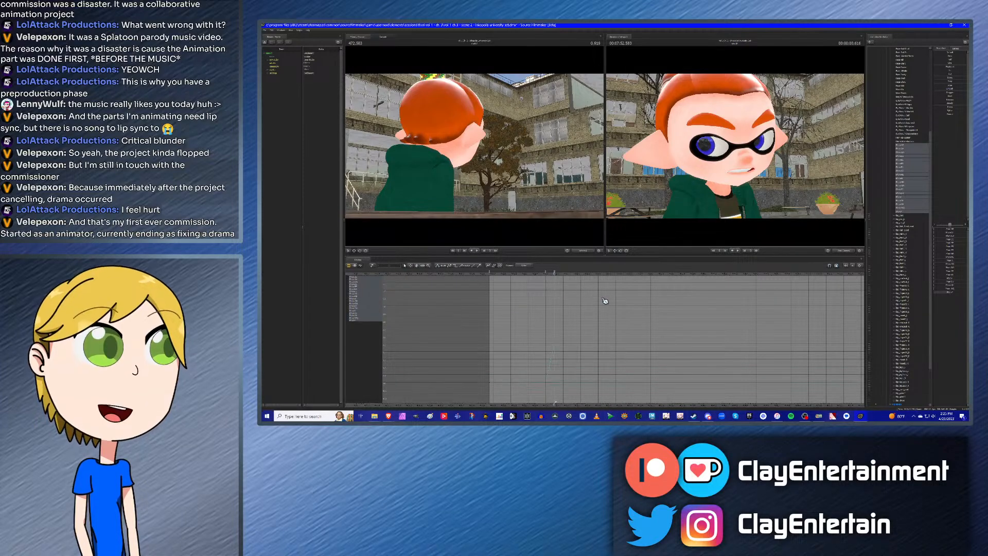
Step: Key a small open mouth shape showing the teeth at 0.716 and compare it with the pose at 0.616
{"action": "left_click_drag", "start_coordinate": [554, 273], "coordinate": [555, 276]}
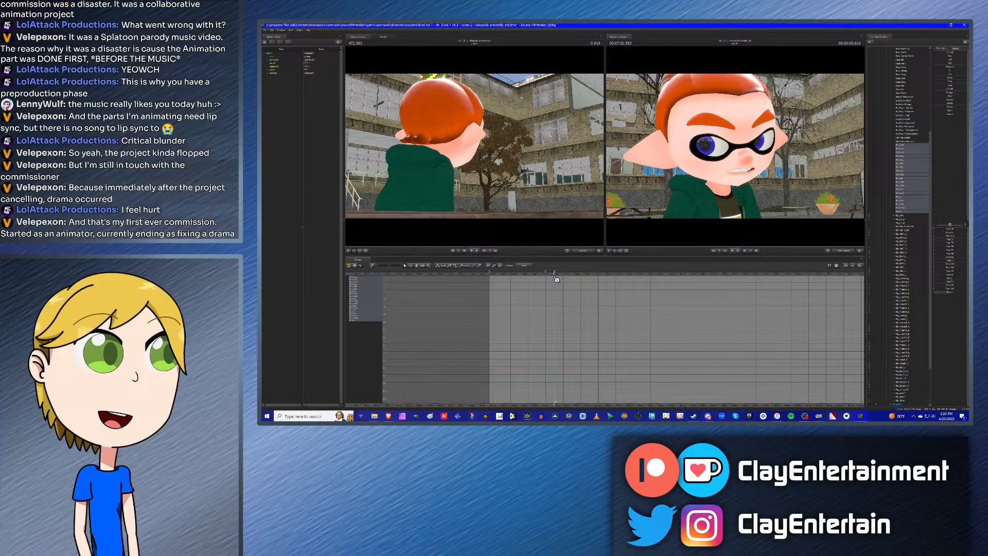
{"action": "mouse_move", "coordinate": [555, 274]}
{"action": "left_mouse_down"}
{"action": "mouse_move", "coordinate": [547, 275]}
{"action": "mouse_move", "coordinate": [596, 282]}
{"action": "mouse_move", "coordinate": [526, 281]}
{"action": "mouse_move", "coordinate": [564, 277]}
{"action": "left_mouse_up"}
{"action": "key", "text": "space"}
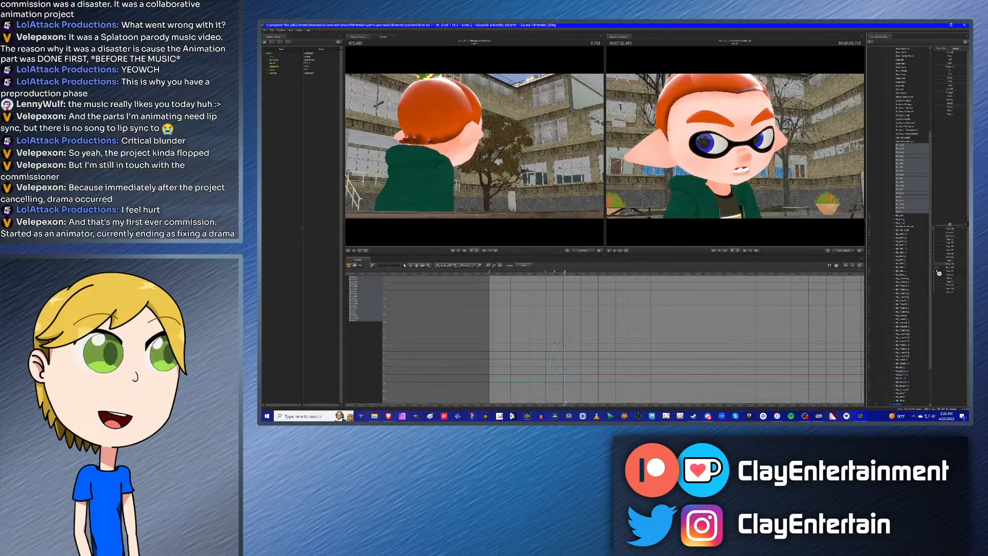
{"action": "key", "text": "Left"}
{"action": "key", "text": "Left"}
{"action": "key", "text": "Left"}
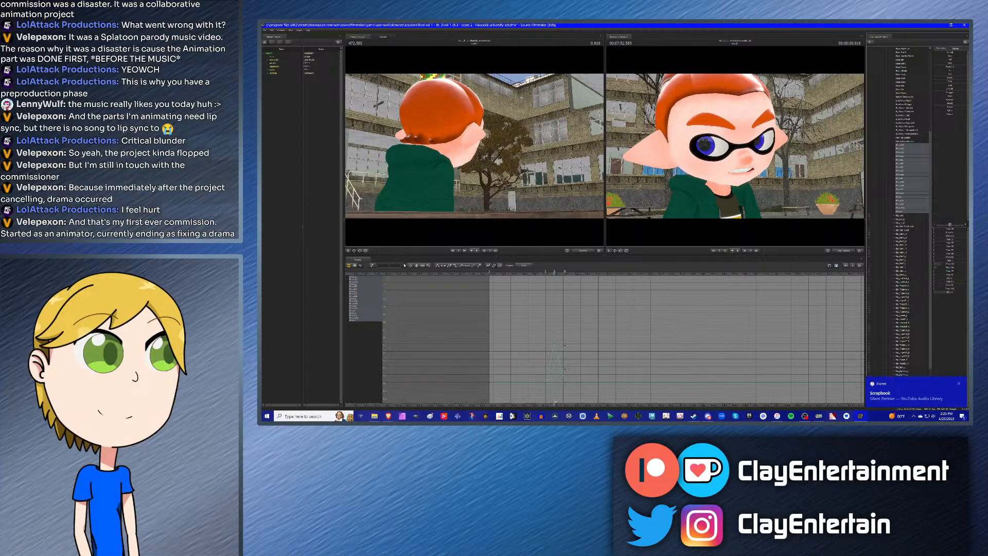
{"action": "left_click", "coordinate": [591, 338]}
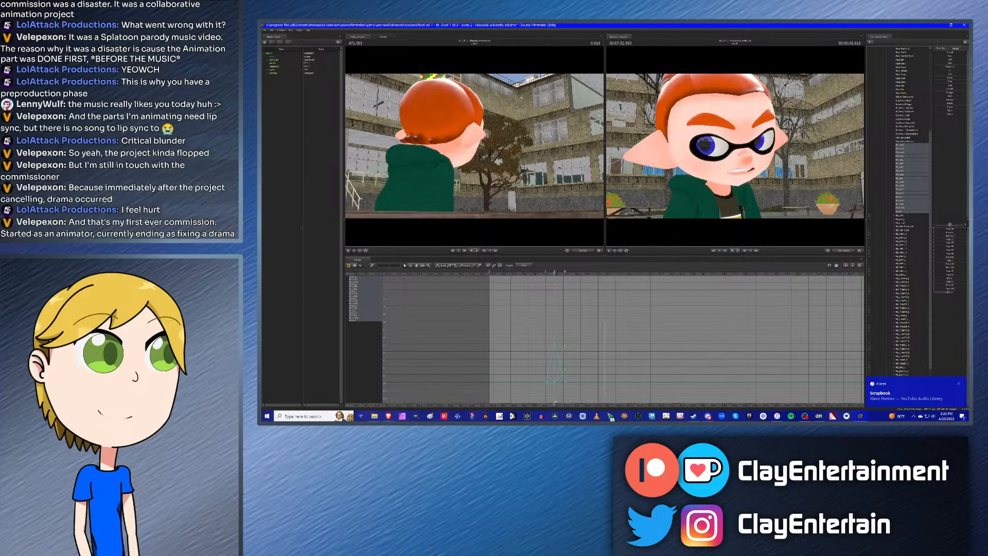
Step: Key the Inkling's next mouth shapes at 0.833 and 0.900 using the mouth preset sliders
{"action": "left_click_drag", "start_coordinate": [552, 280], "coordinate": [579, 276]}
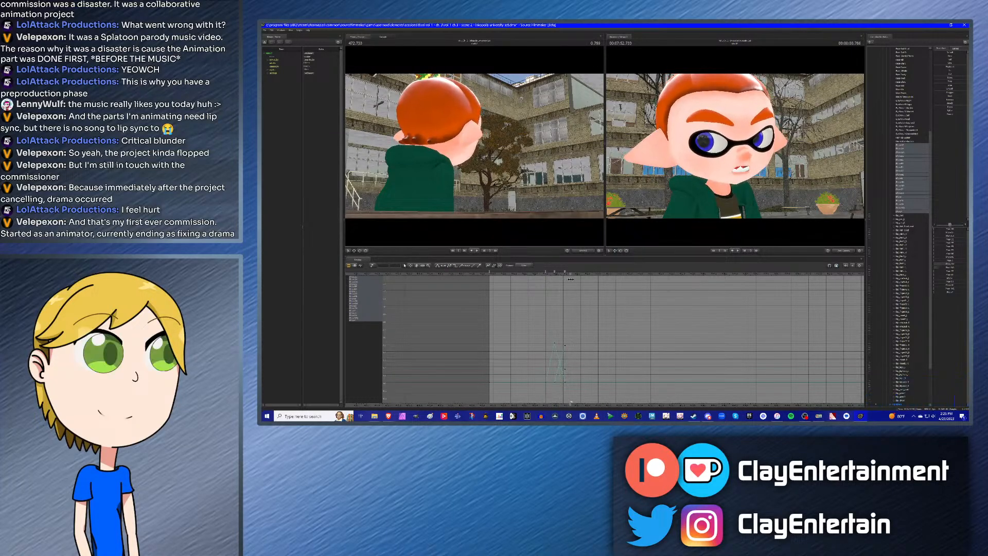
{"action": "left_click", "coordinate": [952, 267]}
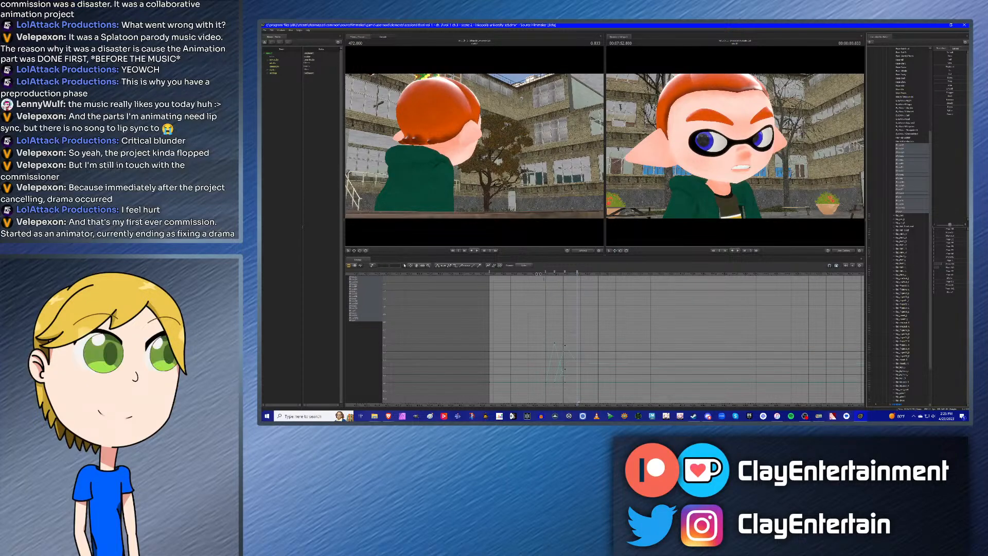
{"action": "left_click_drag", "start_coordinate": [538, 274], "coordinate": [584, 274]}
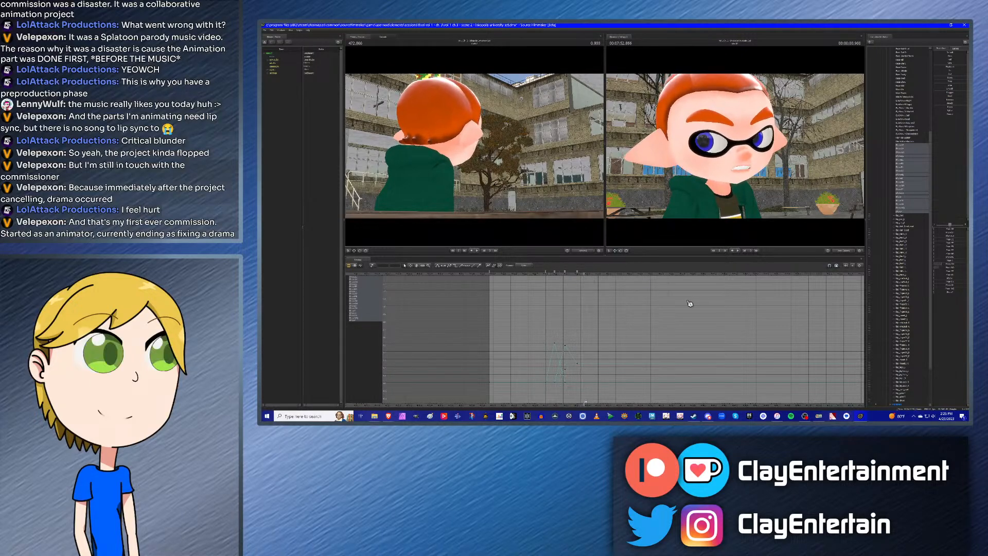
{"action": "left_click", "coordinate": [946, 269]}
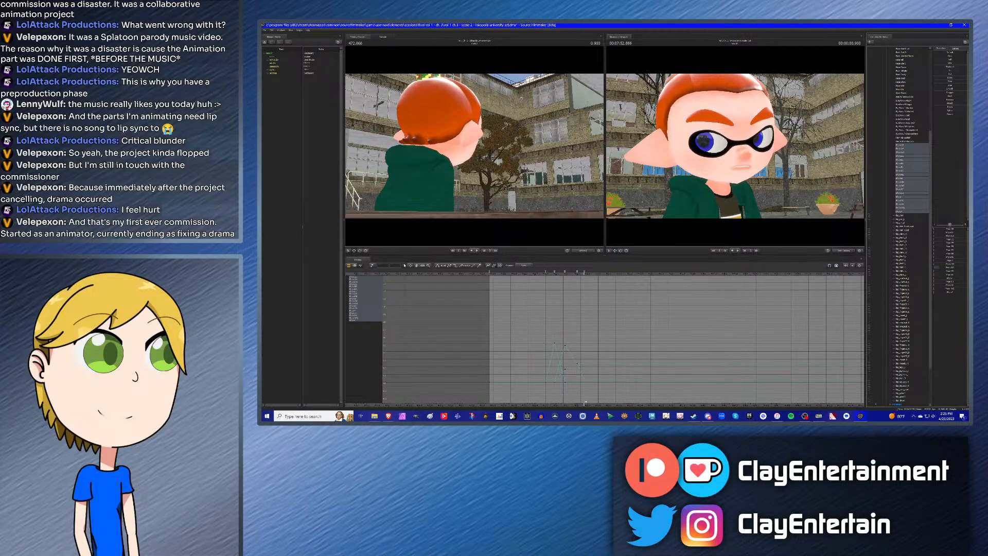
{"action": "left_click_drag", "start_coordinate": [938, 268], "coordinate": [920, 288]}
Step: Key an open mouth shape at 0.950, step back to 0.900 and select all the mouth keys
{"action": "key", "text": "Left"}
{"action": "key", "text": "Left"}
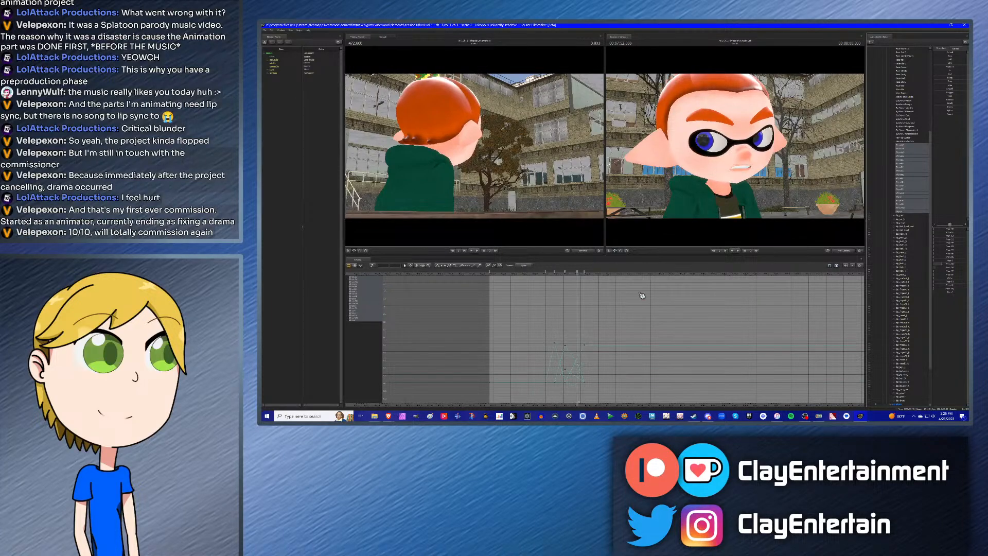
{"action": "mouse_move", "coordinate": [578, 280]}
{"action": "left_mouse_down"}
{"action": "mouse_move", "coordinate": [566, 278]}
{"action": "mouse_move", "coordinate": [590, 278]}
{"action": "left_mouse_up"}
{"action": "left_click_drag", "start_coordinate": [952, 293], "coordinate": [945, 266]}
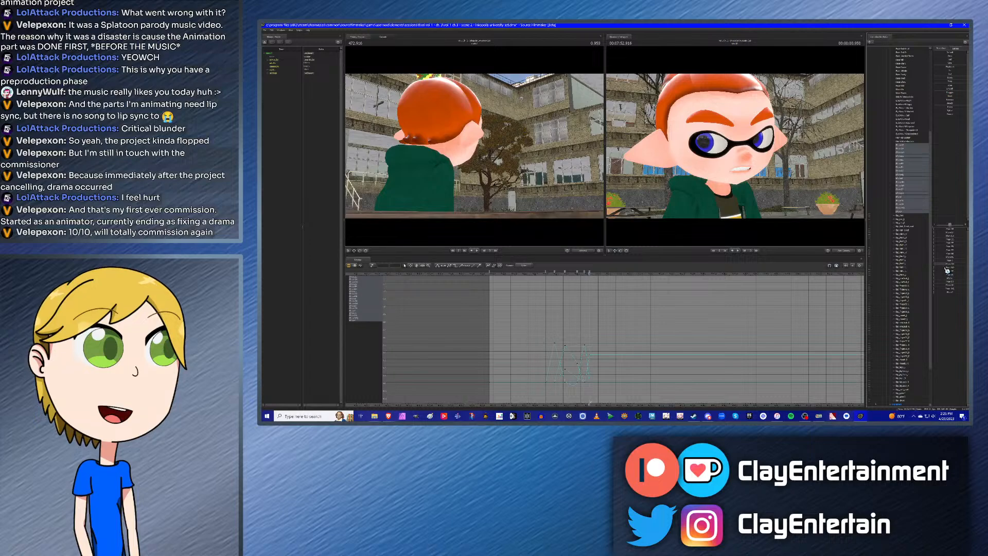
{"action": "key", "text": "Left"}
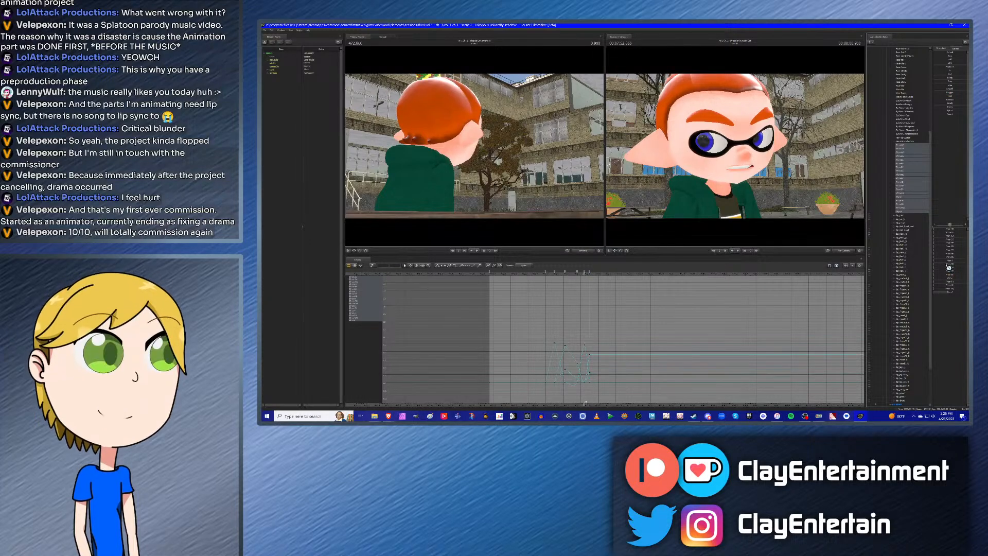
{"action": "key", "text": "ctrl+a"}
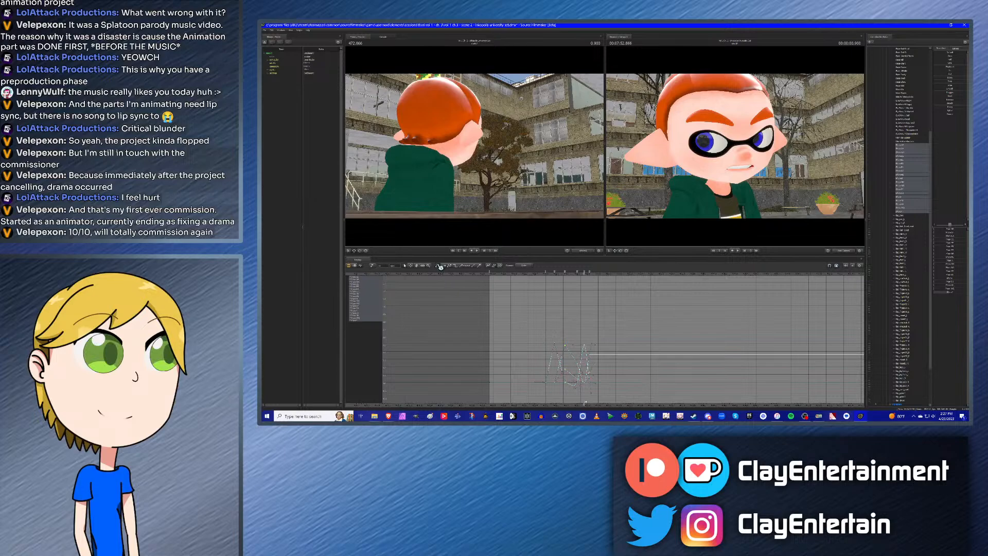
Step: Step through the mouth animation and retime the last three mouth keys to 0.783, 0.850 and 0.916
{"action": "left_click", "coordinate": [552, 279]}
{"action": "key", "text": "Right"}
{"action": "key", "text": "Right"}
{"action": "key", "text": "Right"}
{"action": "key", "text": "Right"}
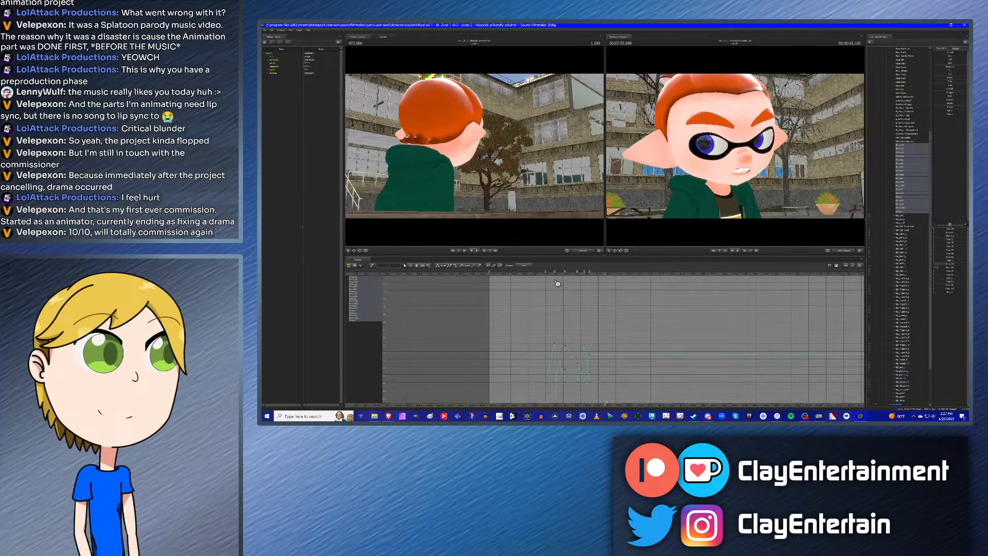
{"action": "left_click_drag", "start_coordinate": [545, 277], "coordinate": [572, 278]}
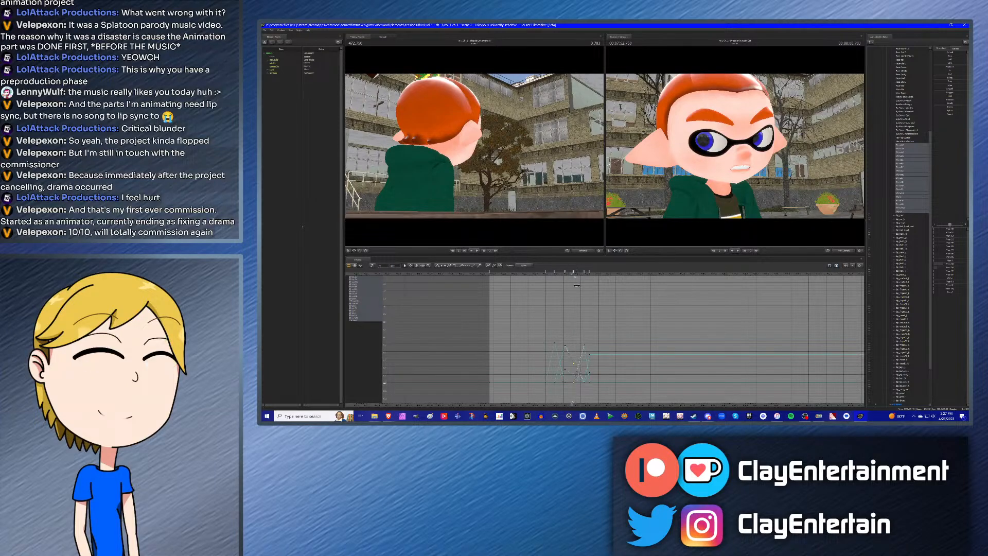
{"action": "left_click_drag", "start_coordinate": [573, 272], "coordinate": [580, 274]}
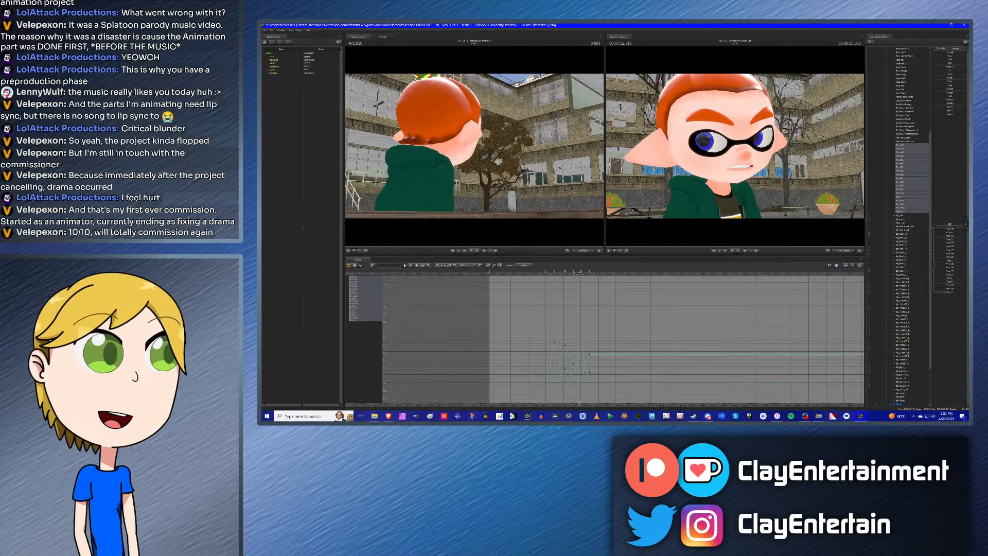
{"action": "left_click_drag", "start_coordinate": [584, 275], "coordinate": [585, 276]}
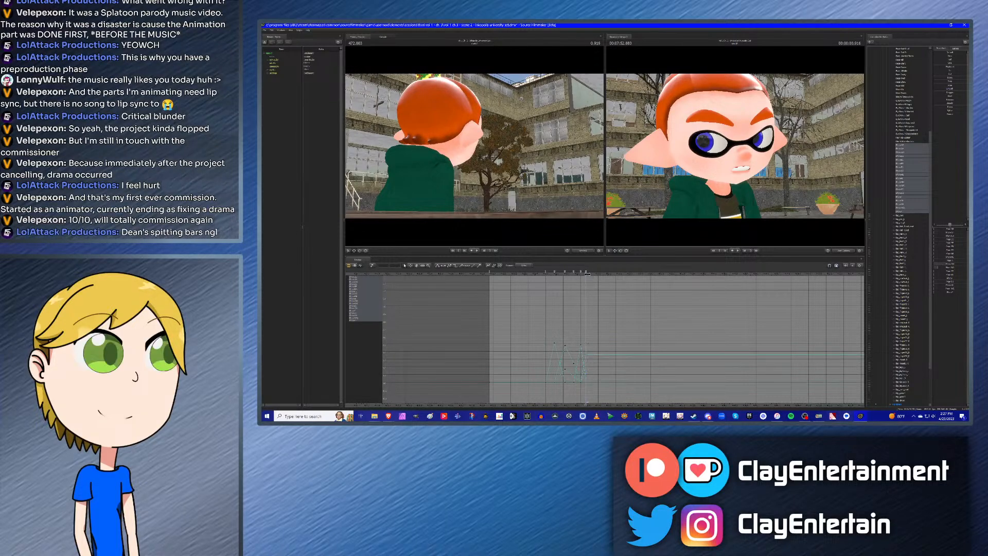
Step: Key a closed mouth at 1.050 with the mouth preset slider and flatten the curves of all the mouth keys
{"action": "left_click_drag", "start_coordinate": [586, 273], "coordinate": [599, 274]}
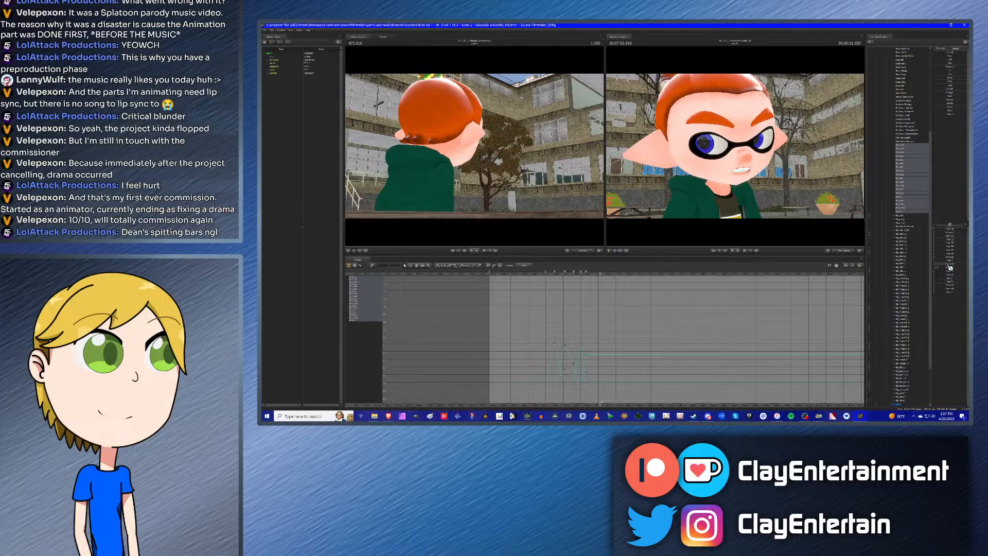
{"action": "left_click_drag", "start_coordinate": [950, 268], "coordinate": [885, 280]}
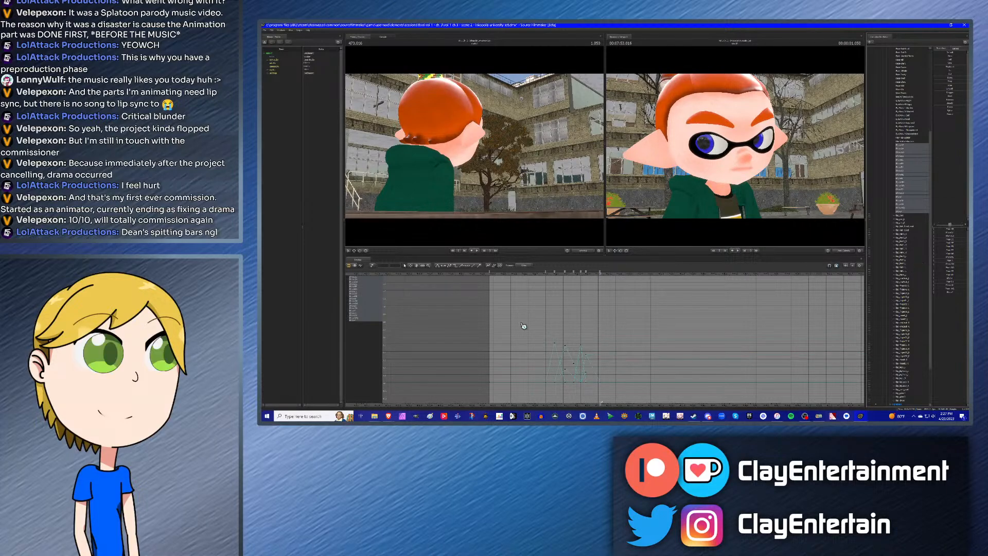
{"action": "left_click_drag", "start_coordinate": [523, 325], "coordinate": [615, 393]}
{"action": "left_click", "coordinate": [437, 265]}
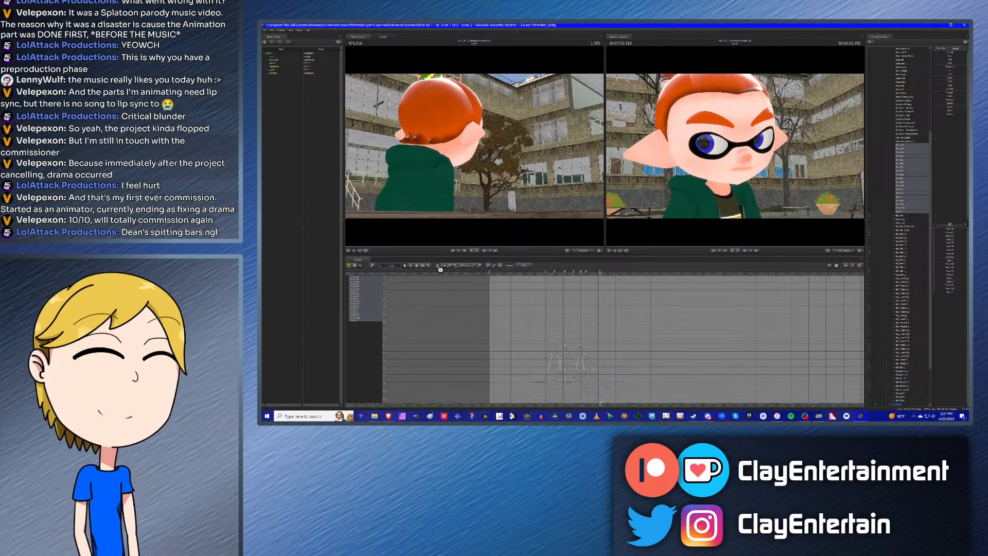
Step: Play back the lip-sync repeatedly from the first mouth key to check its timing up to the closed mouth
{"action": "left_click", "coordinate": [537, 274]}
{"action": "key", "text": "space"}
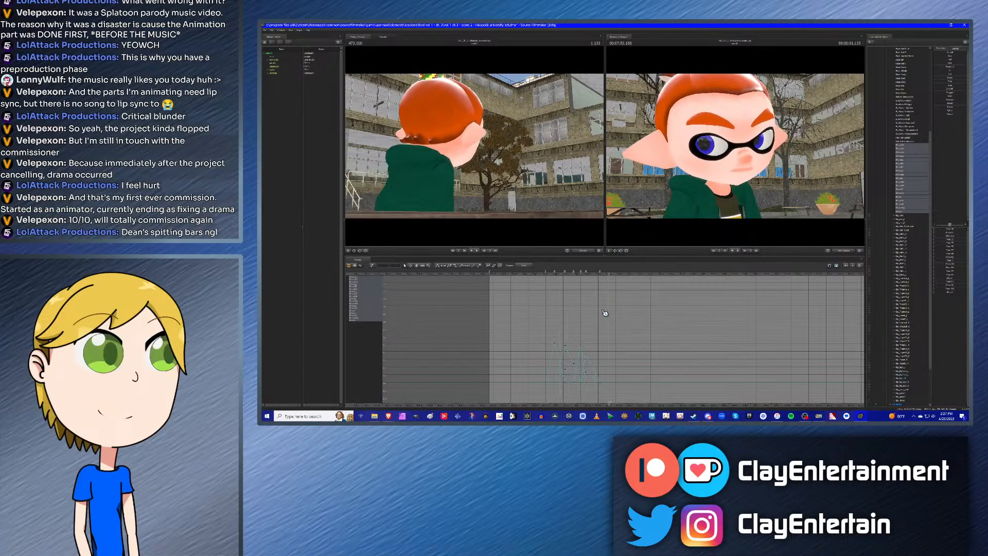
{"action": "scroll", "coordinate": [550, 295], "scroll_direction": "down", "scroll_amount": 2}
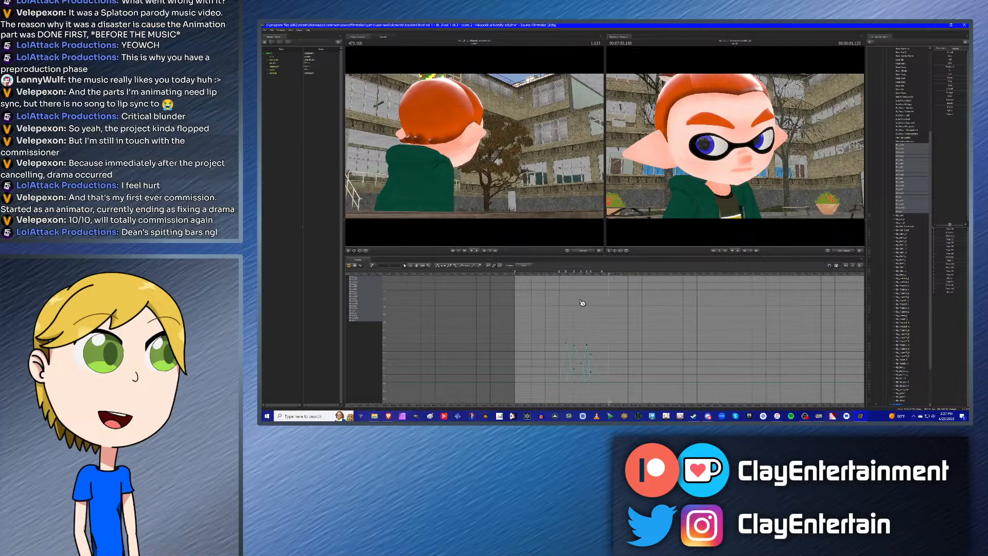
{"action": "scroll", "coordinate": [582, 302], "scroll_direction": "down", "scroll_amount": 1, "text": "ctrl"}
{"action": "left_click", "coordinate": [416, 267]}
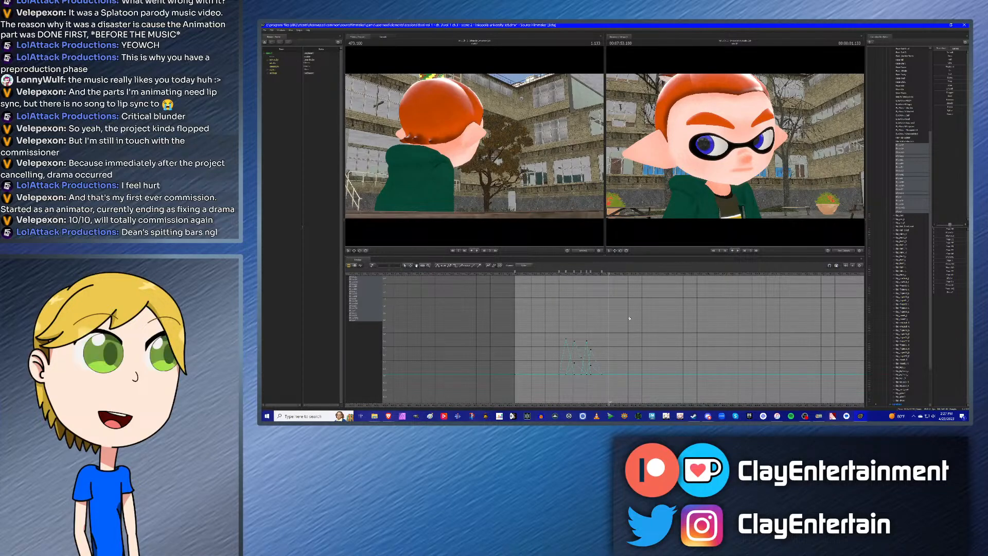
{"action": "left_click_drag", "start_coordinate": [626, 318], "coordinate": [558, 323]}
{"action": "key", "text": "Up"}
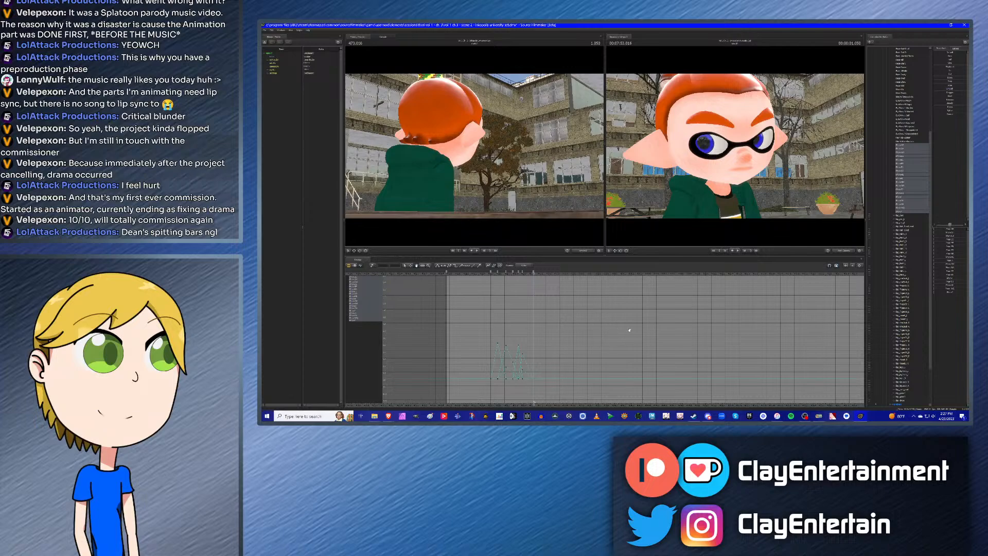
{"action": "left_click", "coordinate": [490, 274]}
{"action": "key", "text": "space"}
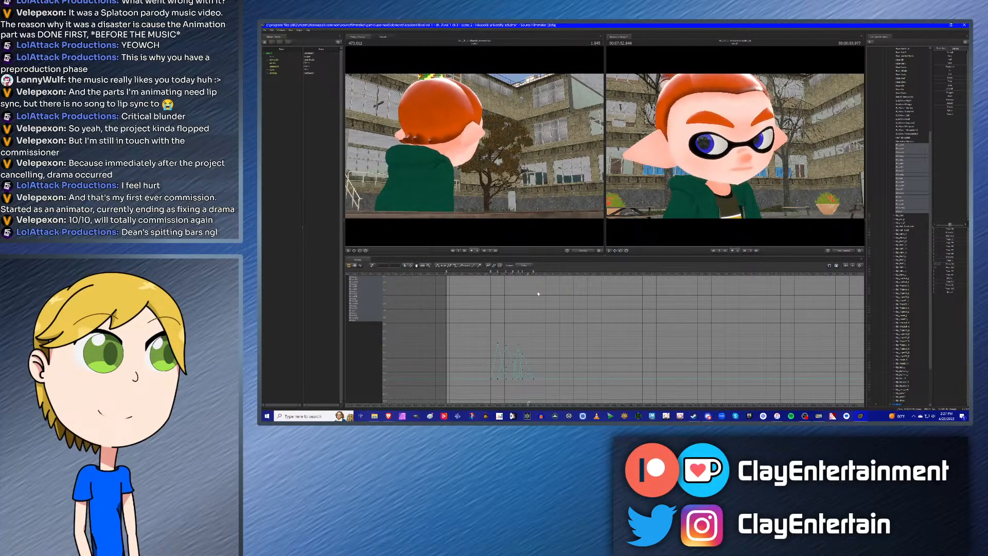
{"action": "left_click", "coordinate": [490, 274]}
{"action": "key", "text": "space"}
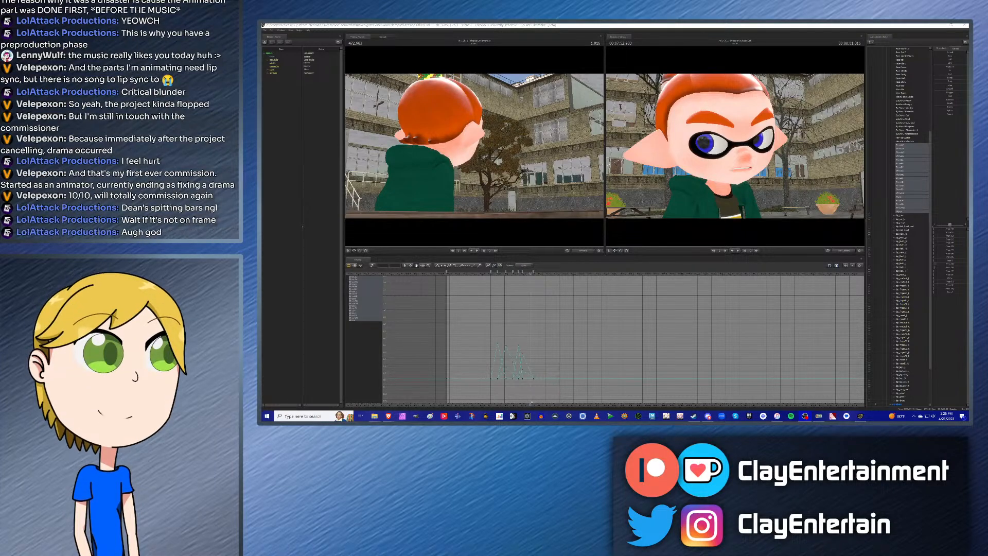
Step: Save the animation session
{"action": "left_click", "coordinate": [649, 62]}
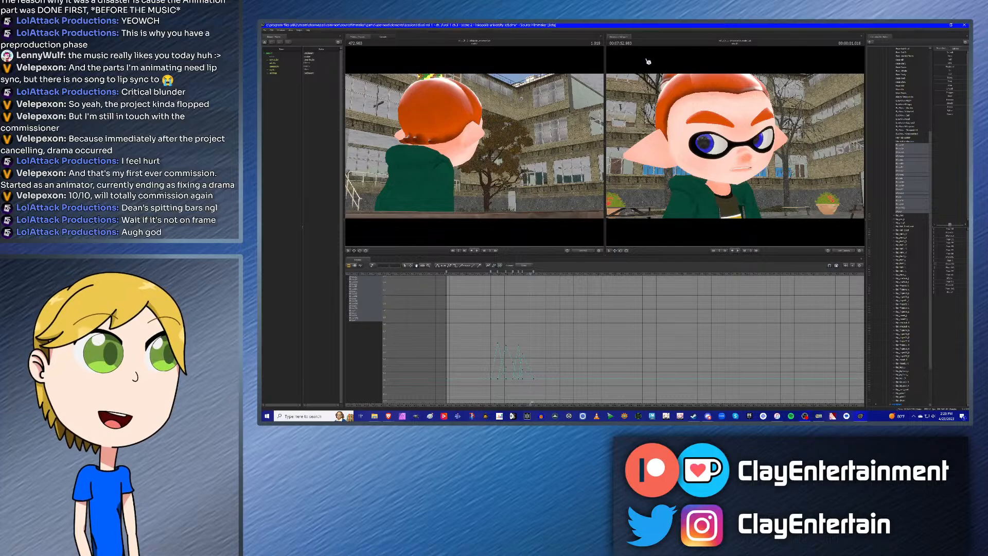
{"action": "left_click", "coordinate": [266, 30]}
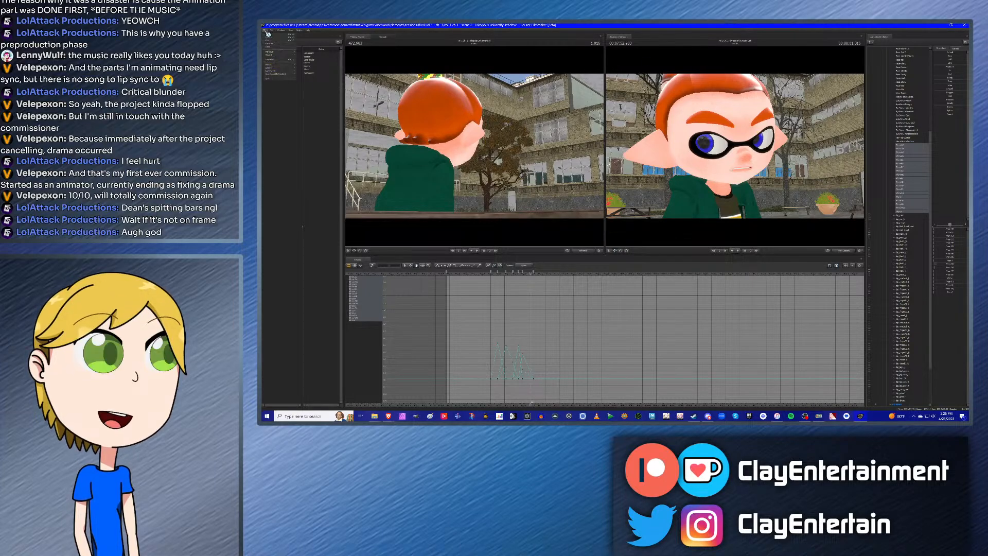
{"action": "left_click", "coordinate": [269, 41]}
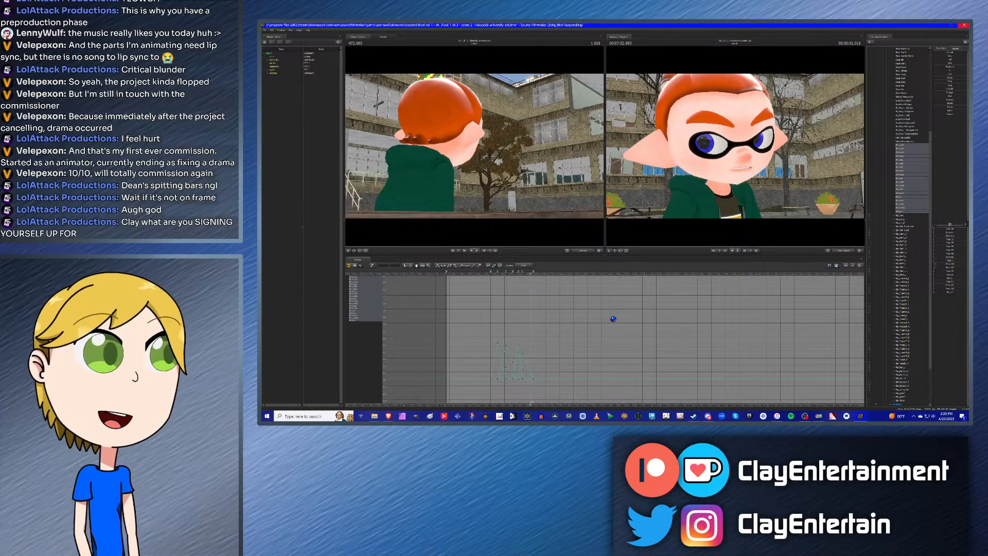
Step: Replay the shot, locate the start of the next spoken line and key the closed mouth at 1.566
{"action": "left_click", "coordinate": [489, 274]}
{"action": "key", "text": "space"}
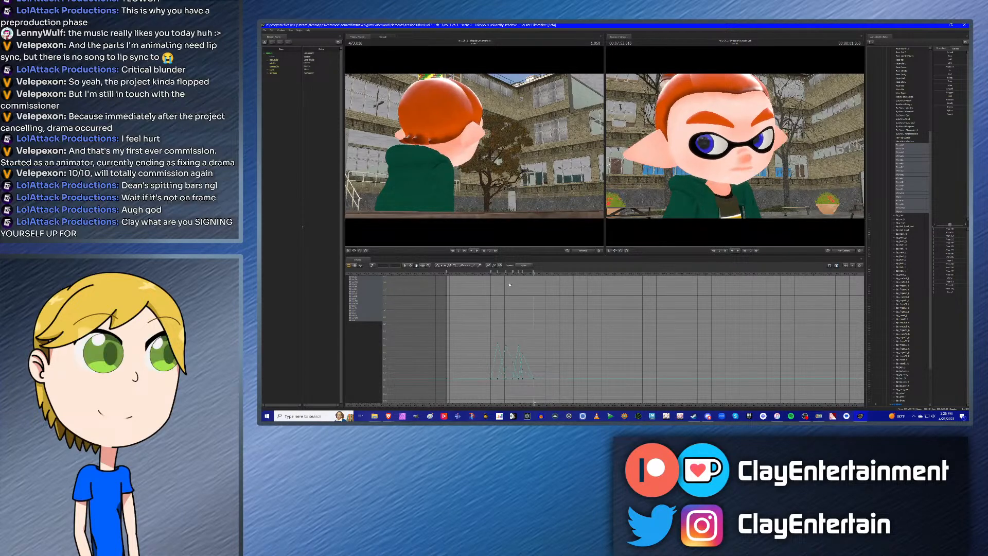
{"action": "scroll", "coordinate": [516, 295], "scroll_direction": "up", "scroll_amount": 1}
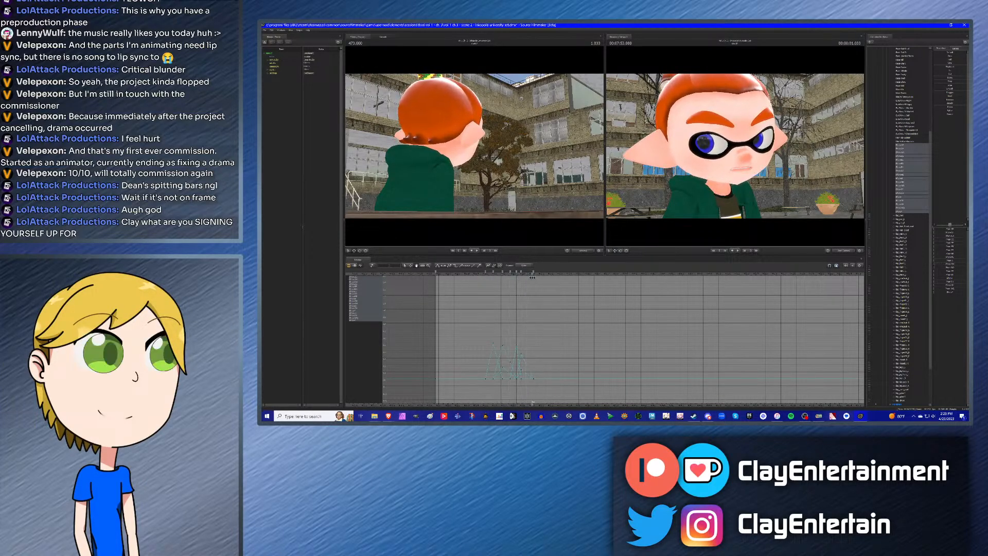
{"action": "mouse_move", "coordinate": [568, 279]}
{"action": "left_mouse_down"}
{"action": "mouse_move", "coordinate": [618, 280]}
{"action": "mouse_move", "coordinate": [582, 275]}
{"action": "left_mouse_up"}
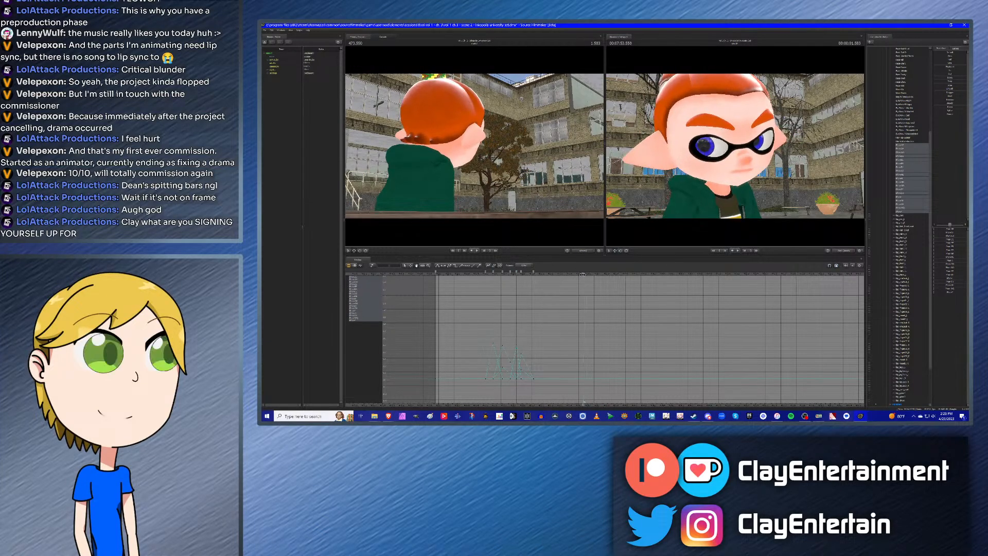
{"action": "left_click_drag", "start_coordinate": [581, 274], "coordinate": [582, 273]}
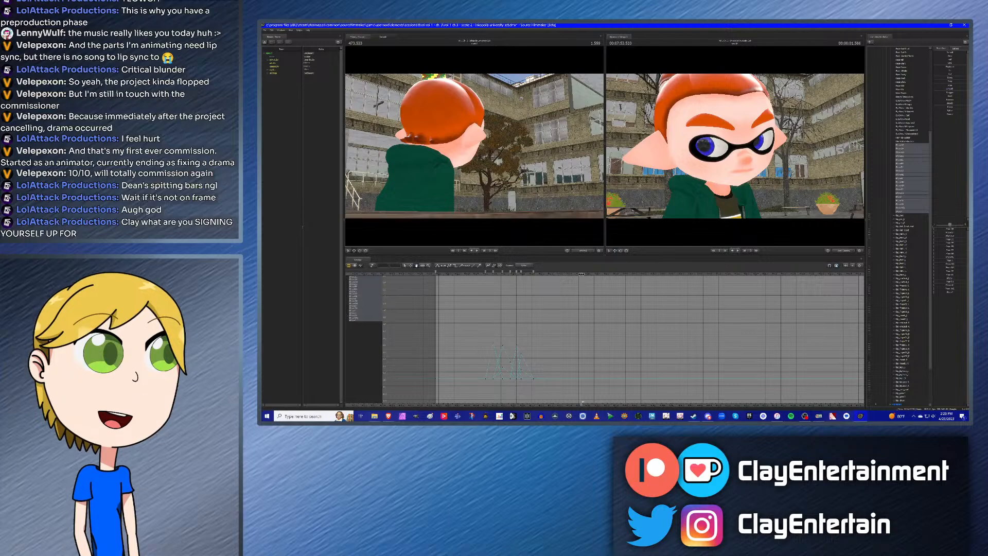
{"action": "left_click_drag", "start_coordinate": [691, 185], "coordinate": [836, 145]}
{"action": "left_click_drag", "start_coordinate": [733, 146], "coordinate": [736, 148]}
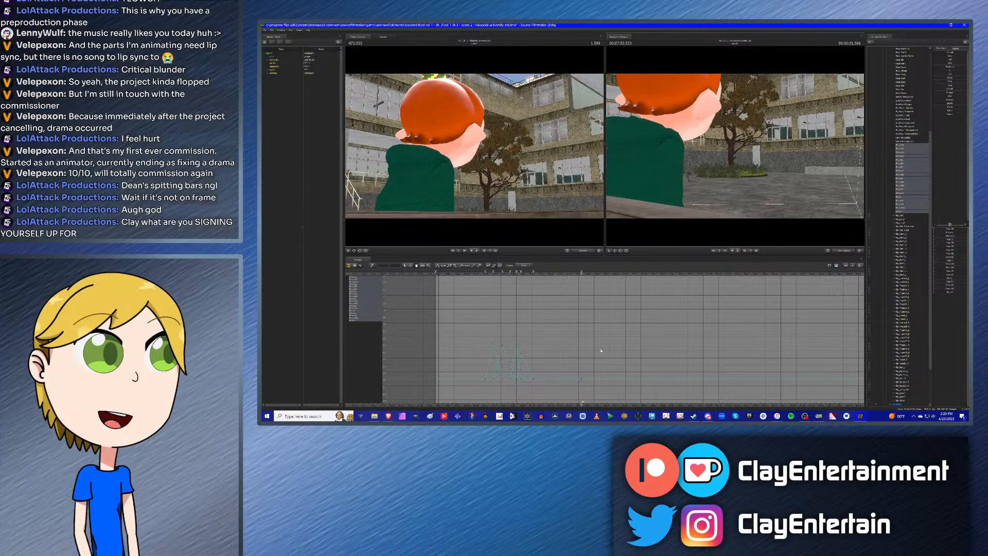
Step: Check the head motion around the new closed-mouth key and retime that key to 1.600
{"action": "left_click", "coordinate": [585, 274]}
{"action": "left_click_drag", "start_coordinate": [590, 276], "coordinate": [592, 275]}
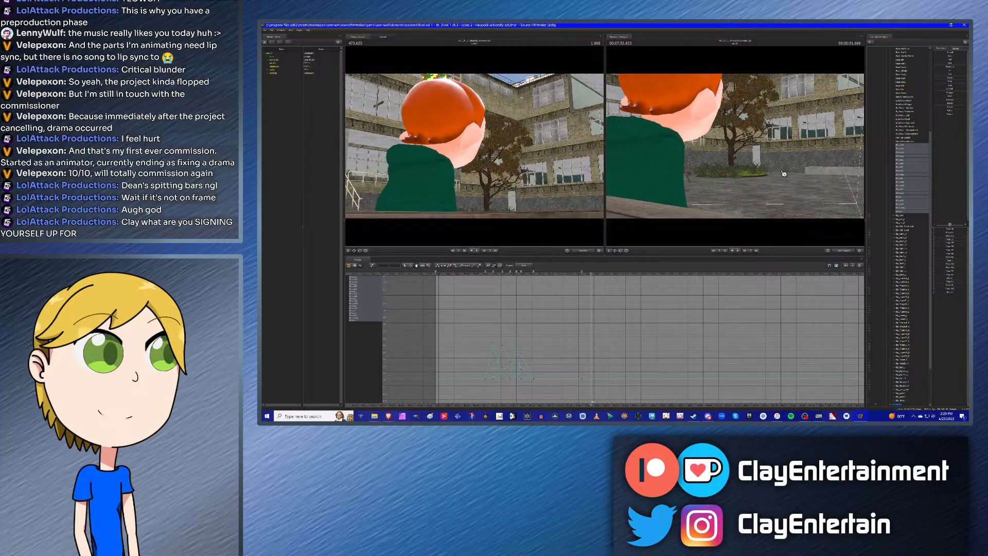
{"action": "left_click_drag", "start_coordinate": [744, 154], "coordinate": [684, 196]}
{"action": "left_click", "coordinate": [582, 274]}
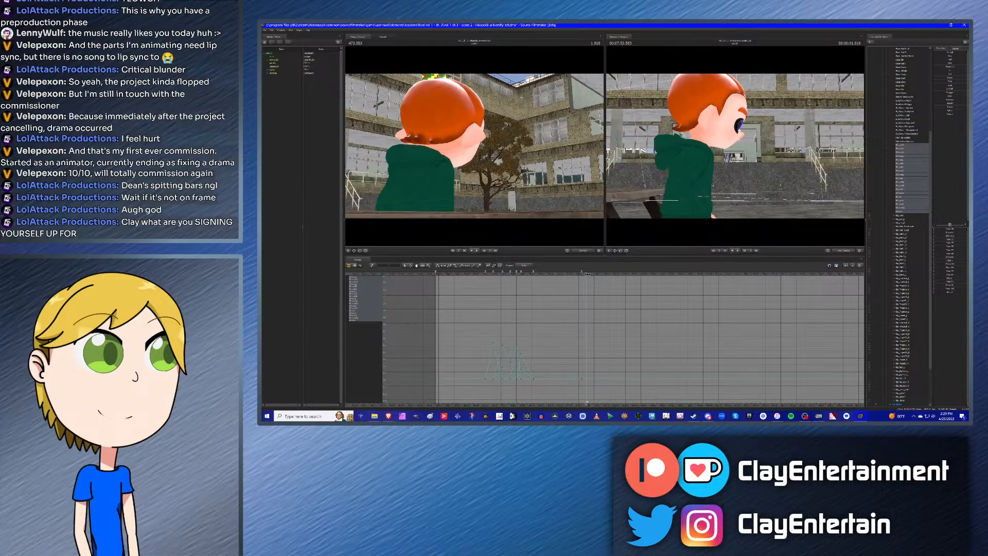
{"action": "left_click_drag", "start_coordinate": [587, 274], "coordinate": [585, 271]}
Step: Key an open mouth showing the teeth at 1.650, viewing the Inkling's face from the front while setting the preset slider
{"action": "left_click_drag", "start_coordinate": [588, 273], "coordinate": [589, 273]}
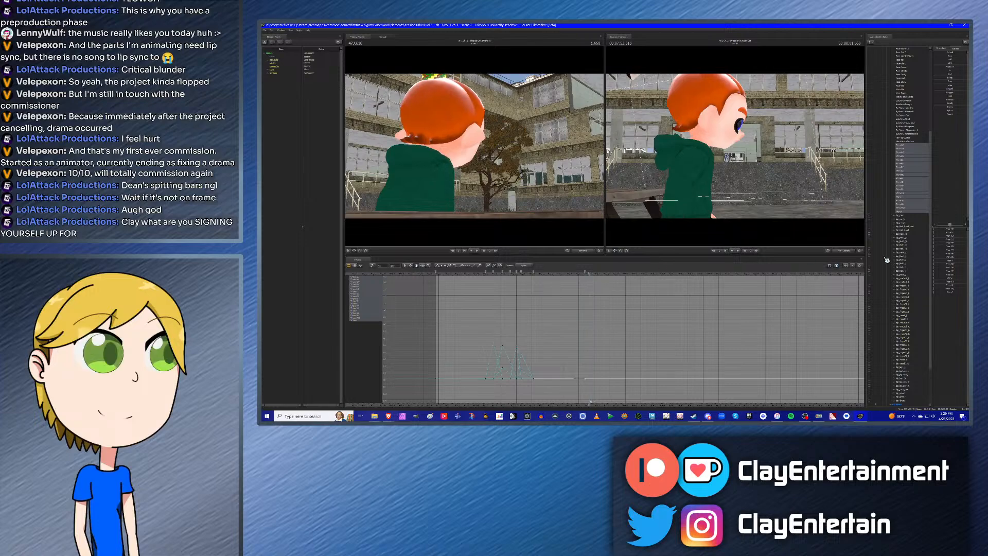
{"action": "left_click_drag", "start_coordinate": [938, 243], "coordinate": [946, 243]}
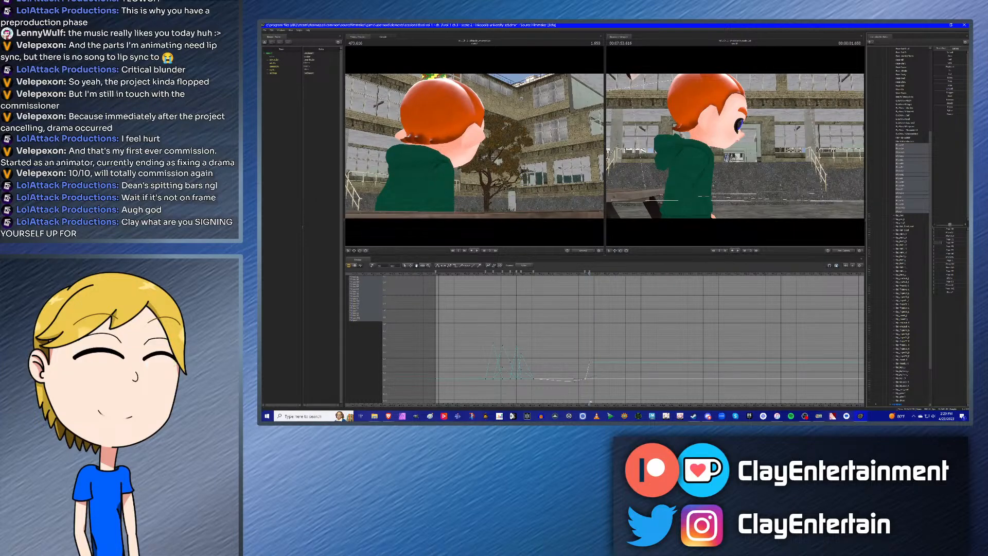
{"action": "left_click_drag", "start_coordinate": [765, 176], "coordinate": [737, 147]}
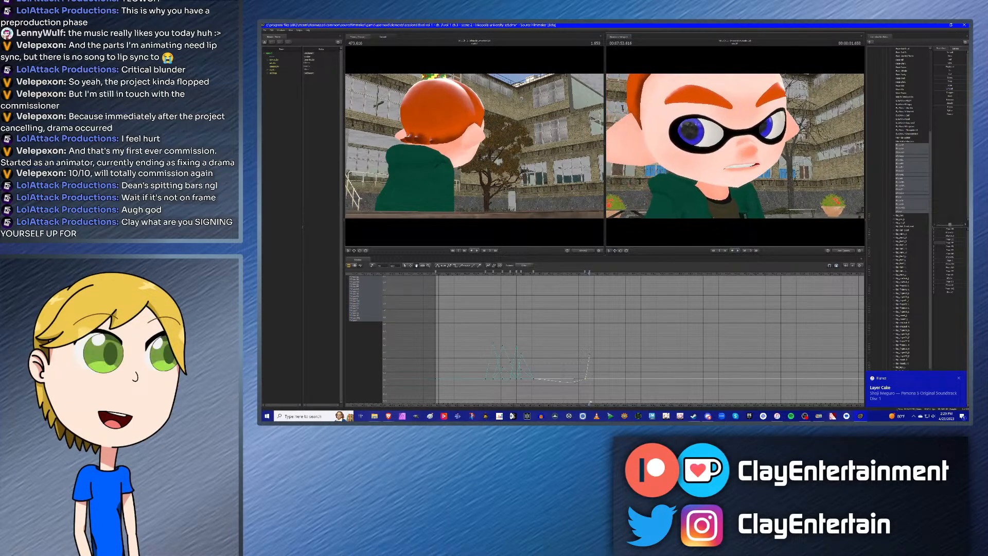
{"action": "left_click_drag", "start_coordinate": [947, 246], "coordinate": [954, 245]}
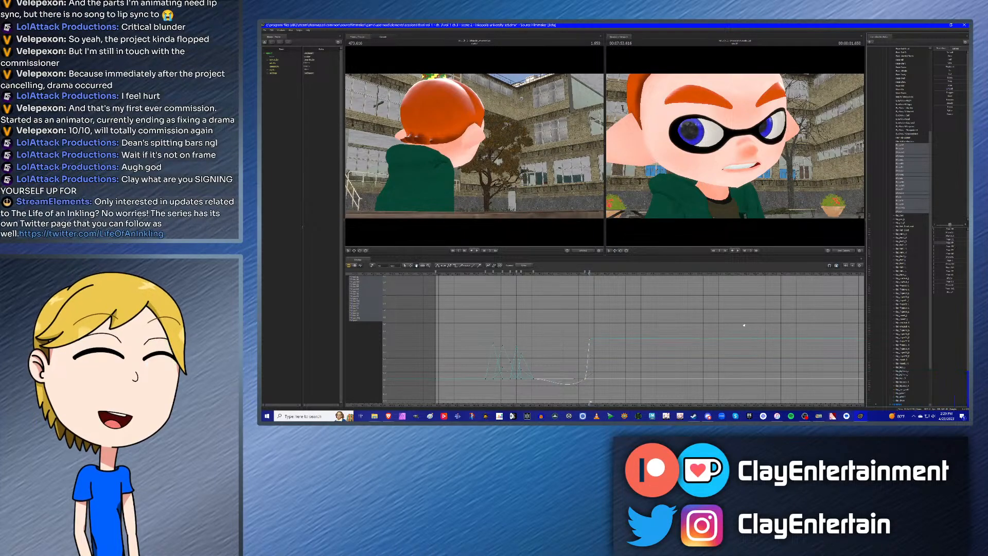
Step: Select all the mouth keys up to 1.650 and flatten their curves
{"action": "left_click", "coordinate": [406, 266]}
{"action": "left_click", "coordinate": [564, 289]}
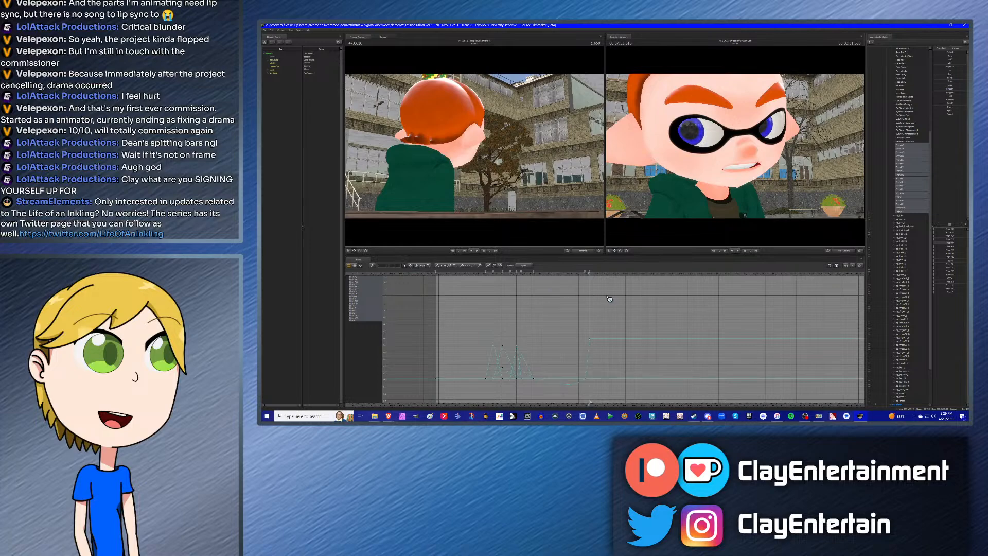
{"action": "key", "text": "Up"}
{"action": "left_click_drag", "start_coordinate": [460, 305], "coordinate": [655, 416]}
{"action": "left_click", "coordinate": [438, 265]}
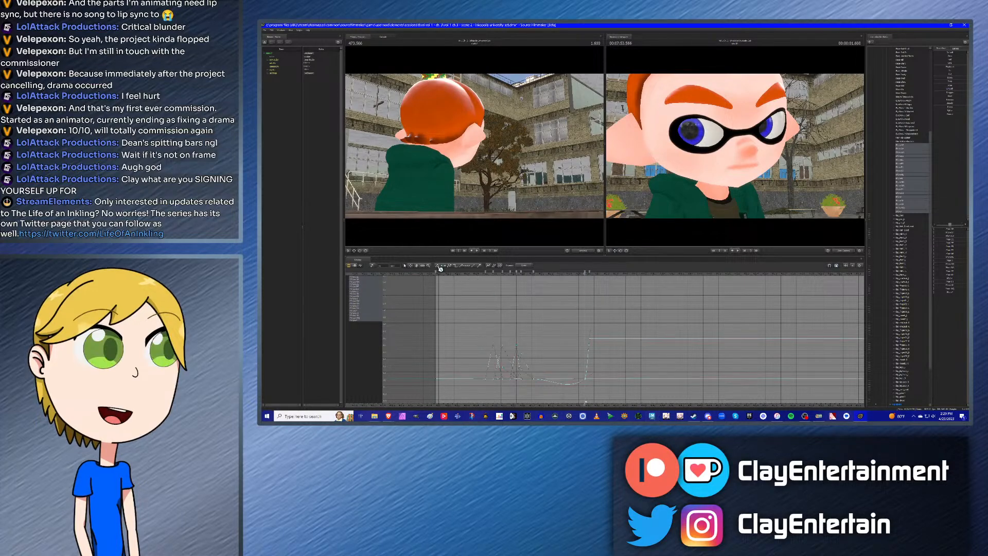
{"action": "left_click", "coordinate": [622, 293]}
{"action": "key", "text": "Down"}
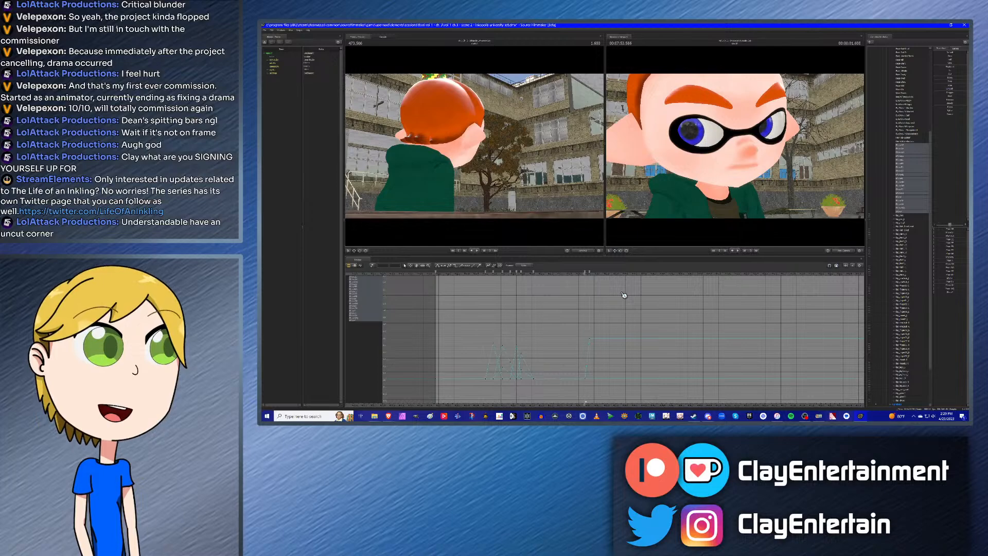
Step: Key a small open mouth showing the teeth at 1.750 and adjust the mouth shape at 1.650 to match
{"action": "left_click_drag", "start_coordinate": [585, 275], "coordinate": [598, 276]}
{"action": "left_click", "coordinate": [958, 246]}
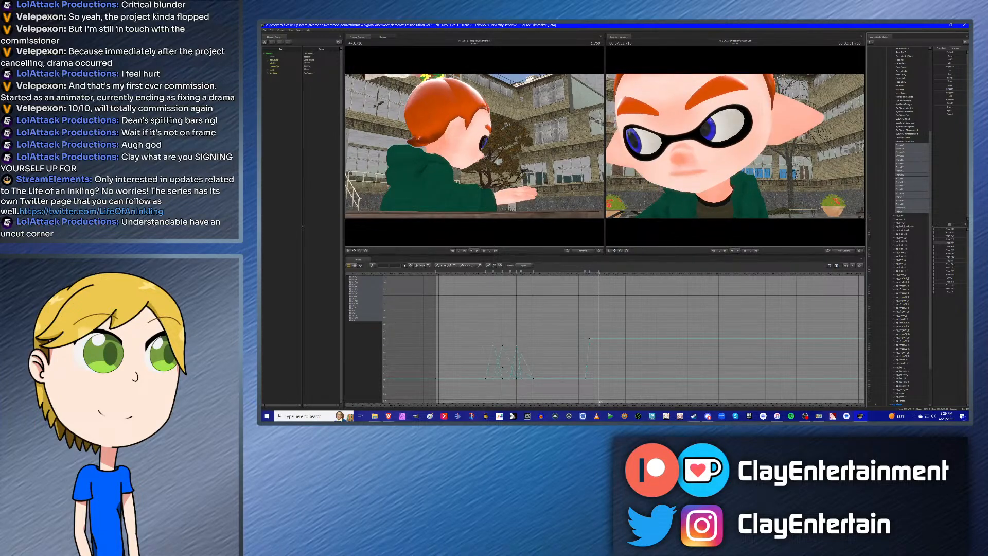
{"action": "left_click_drag", "start_coordinate": [947, 266], "coordinate": [951, 268]}
{"action": "key", "text": "Up"}
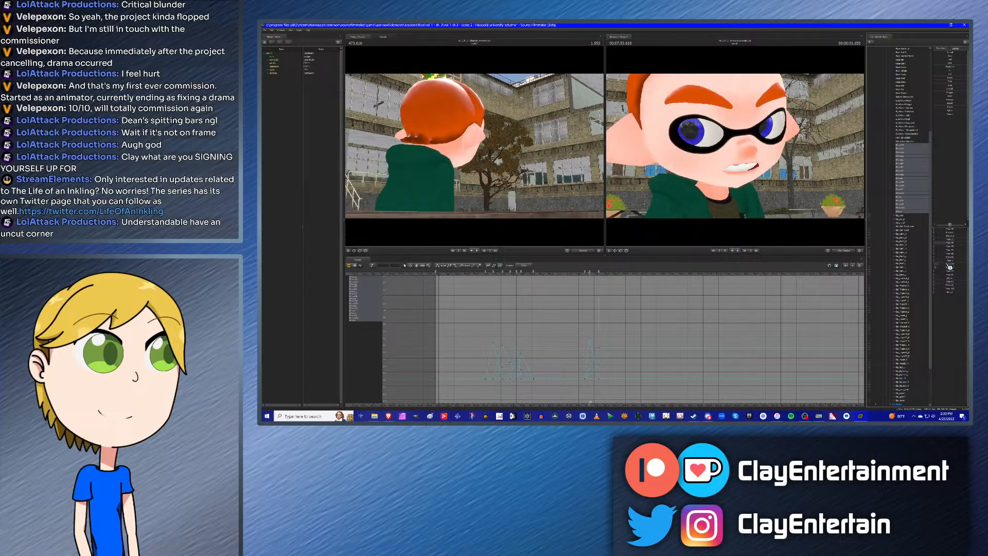
{"action": "left_click_drag", "start_coordinate": [949, 267], "coordinate": [926, 265]}
{"action": "key", "text": "Down"}
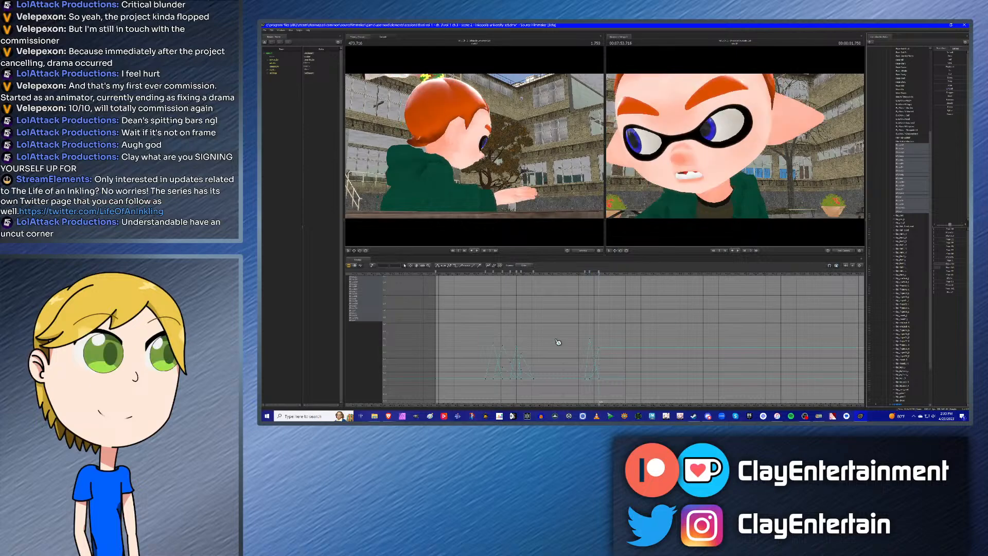
Step: Flatten the curves of the mouth keys from 1.600 to 1.750 and key a closed mouth at 1.850
{"action": "left_click_drag", "start_coordinate": [565, 334], "coordinate": [649, 412]}
{"action": "left_click", "coordinate": [438, 265]}
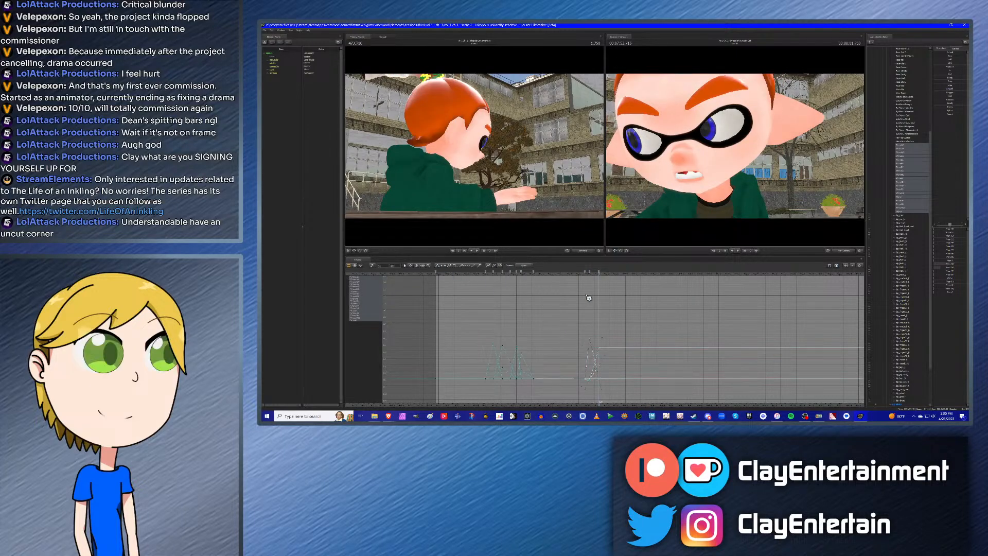
{"action": "left_click", "coordinate": [589, 296]}
{"action": "left_click_drag", "start_coordinate": [582, 274], "coordinate": [609, 279]}
{"action": "mouse_move", "coordinate": [955, 263]}
{"action": "left_mouse_down"}
{"action": "mouse_move", "coordinate": [918, 267]}
{"action": "mouse_move", "coordinate": [960, 272]}
{"action": "left_mouse_up"}
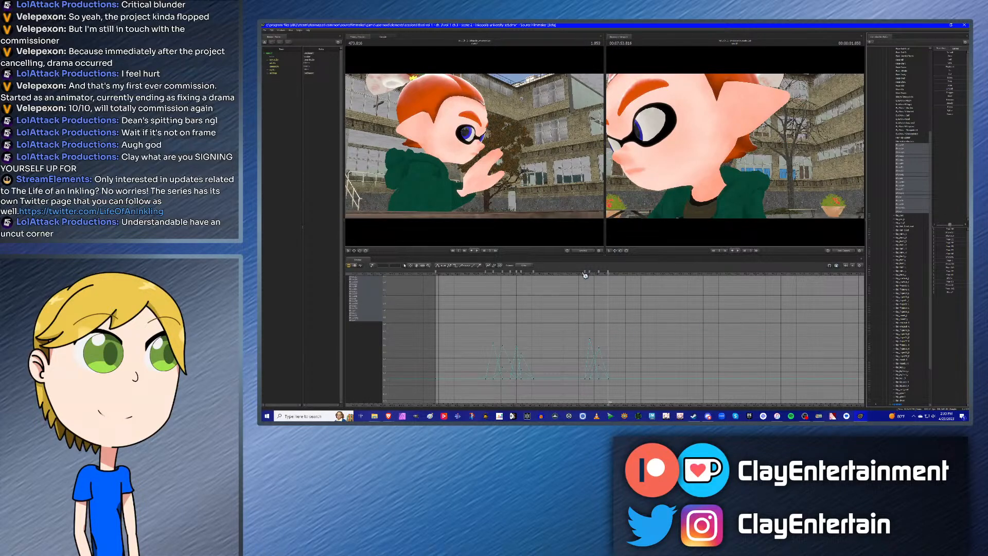
Step: Key a slightly open mouth showing the teeth at 1.916 using the mouth preset sliders
{"action": "left_click_drag", "start_coordinate": [585, 275], "coordinate": [616, 275]}
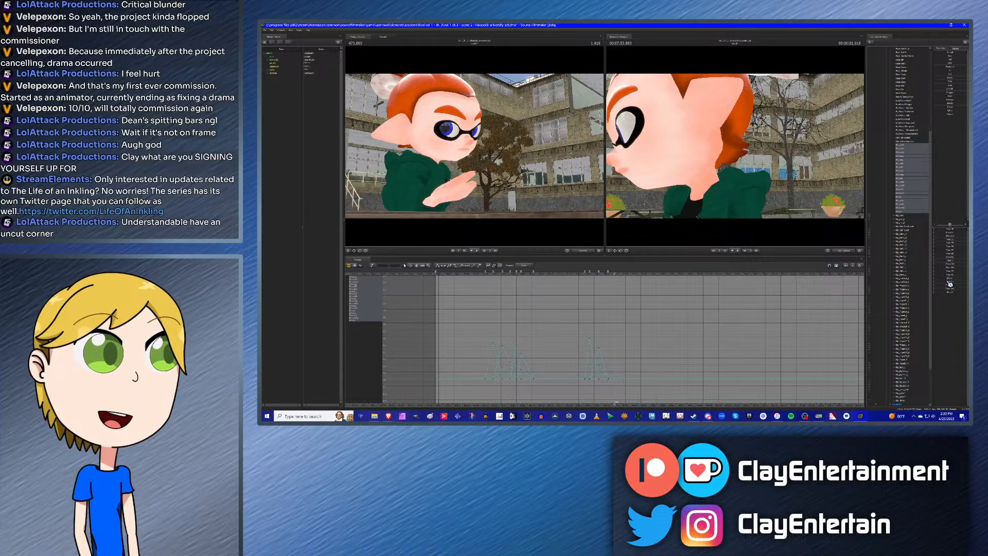
{"action": "left_click_drag", "start_coordinate": [735, 145], "coordinate": [782, 159]}
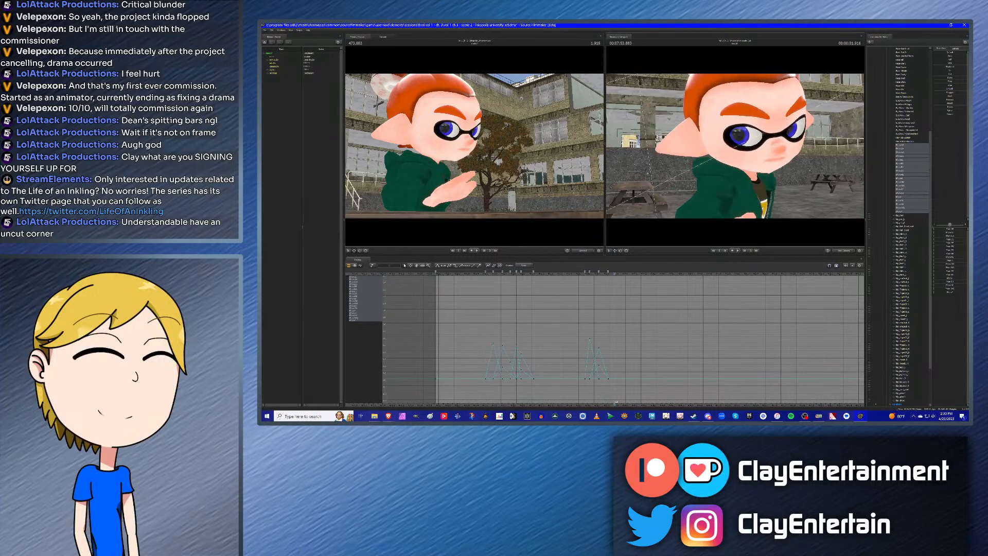
{"action": "left_click_drag", "start_coordinate": [944, 283], "coordinate": [952, 286]}
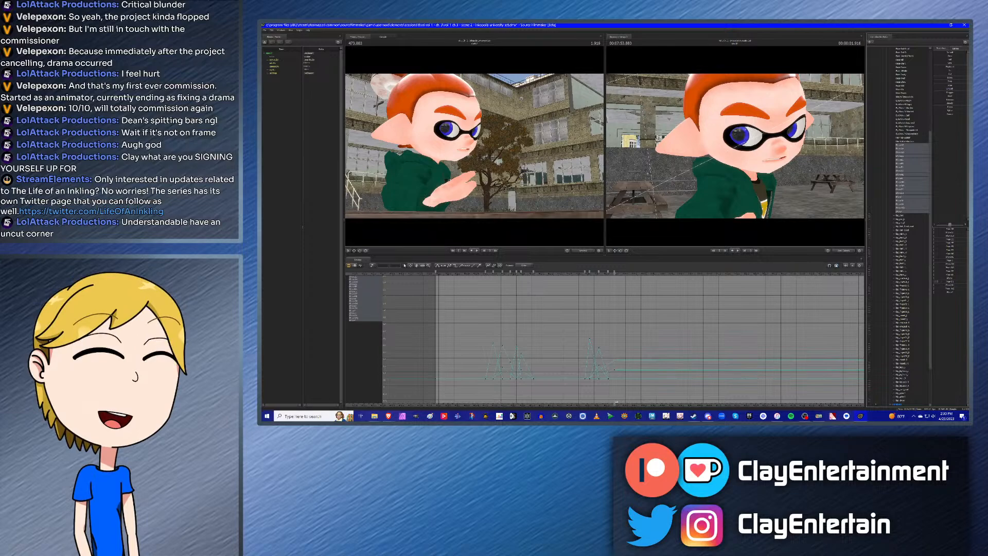
{"action": "left_click_drag", "start_coordinate": [769, 186], "coordinate": [814, 190]}
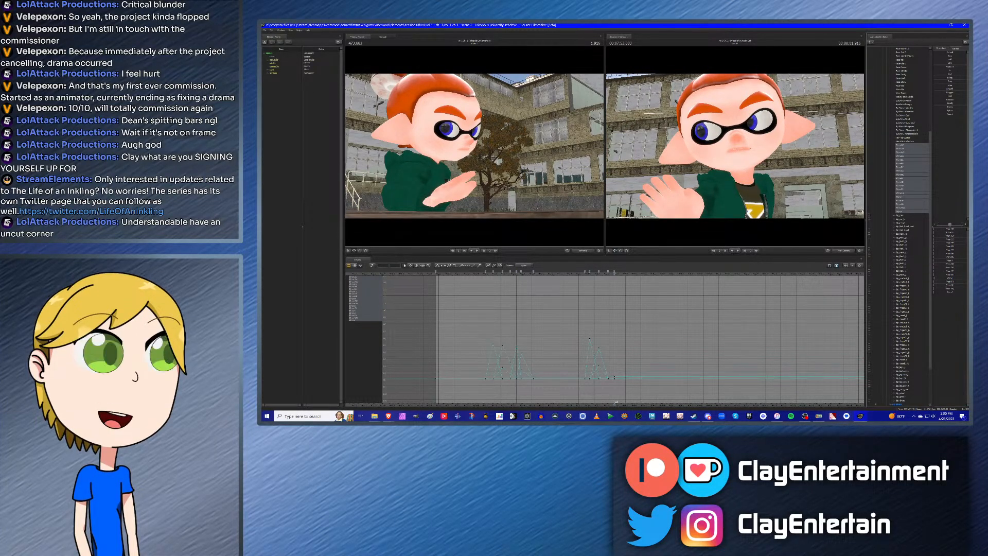
{"action": "left_click_drag", "start_coordinate": [943, 280], "coordinate": [952, 280]}
{"action": "key", "text": "ctrl+z"}
{"action": "left_click_drag", "start_coordinate": [944, 282], "coordinate": [961, 282]}
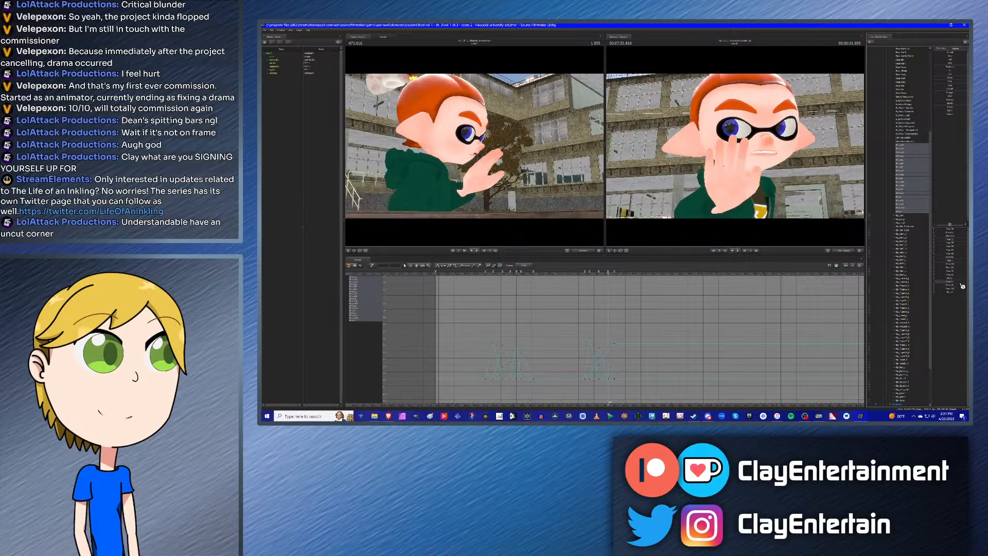
Step: Restore the closed mouth at 1.850 and flatten the curves of the mouth keys from 1.600 to 1.916
{"action": "key", "text": "Left"}
{"action": "key", "text": "Left"}
{"action": "left_click_drag", "start_coordinate": [955, 283], "coordinate": [935, 283]}
{"action": "left_click_drag", "start_coordinate": [564, 326], "coordinate": [623, 390]}
{"action": "left_click", "coordinate": [437, 265]}
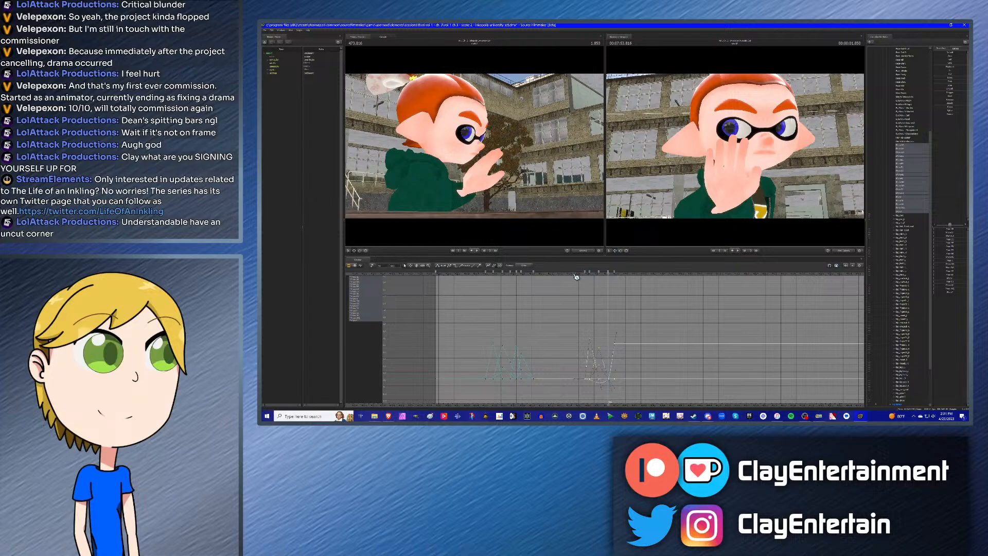
Step: Replace the teeth-showing mouth with a small open mouth keyed at 1.966, leaving the teeth-showing shape at 1.916
{"action": "left_click_drag", "start_coordinate": [577, 275], "coordinate": [619, 275]}
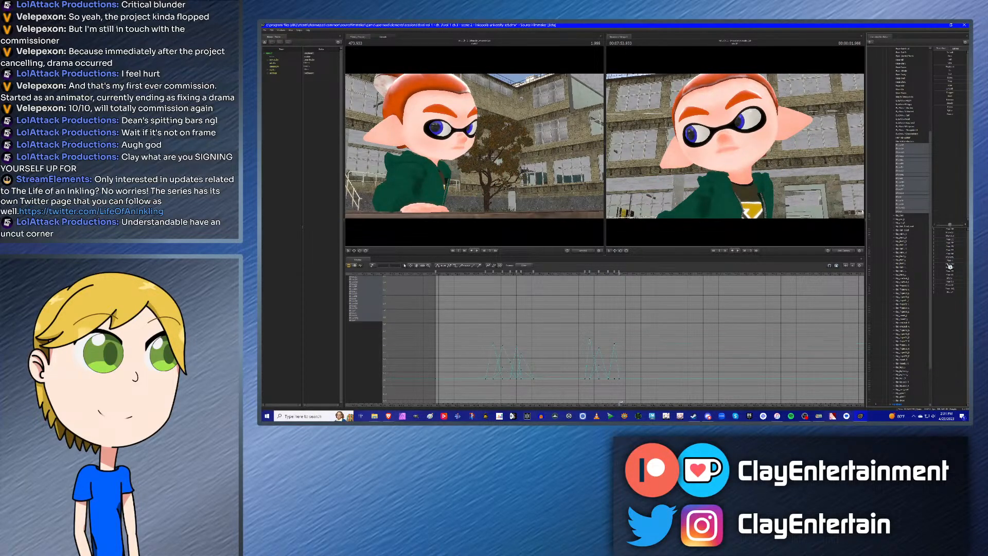
{"action": "mouse_move", "coordinate": [947, 265]}
{"action": "left_mouse_down"}
{"action": "mouse_move", "coordinate": [962, 265]}
{"action": "mouse_move", "coordinate": [935, 266]}
{"action": "left_mouse_up"}
{"action": "left_click", "coordinate": [941, 268]}
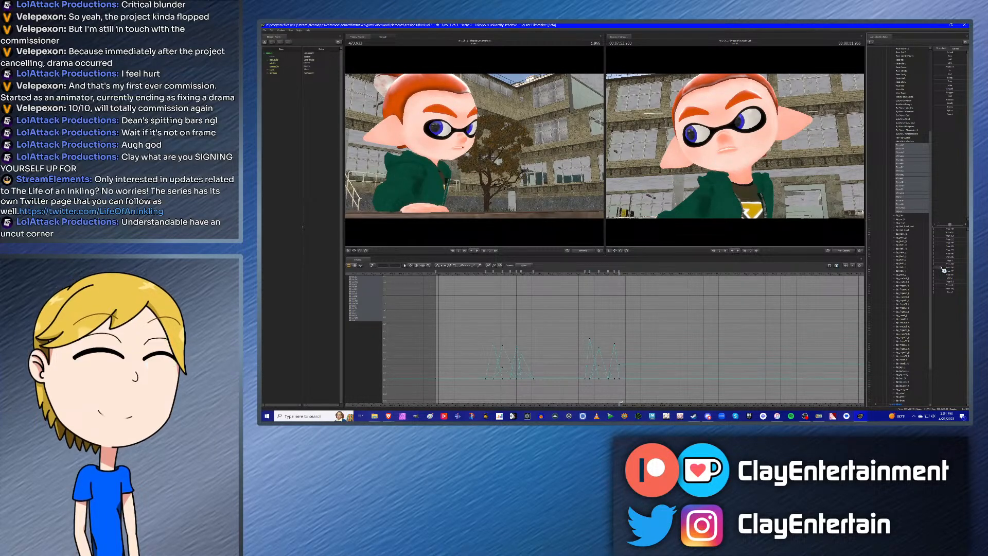
{"action": "left_click_drag", "start_coordinate": [942, 266], "coordinate": [941, 267]}
{"action": "key", "text": "Left"}
{"action": "key", "text": "Left"}
{"action": "key", "text": "Left"}
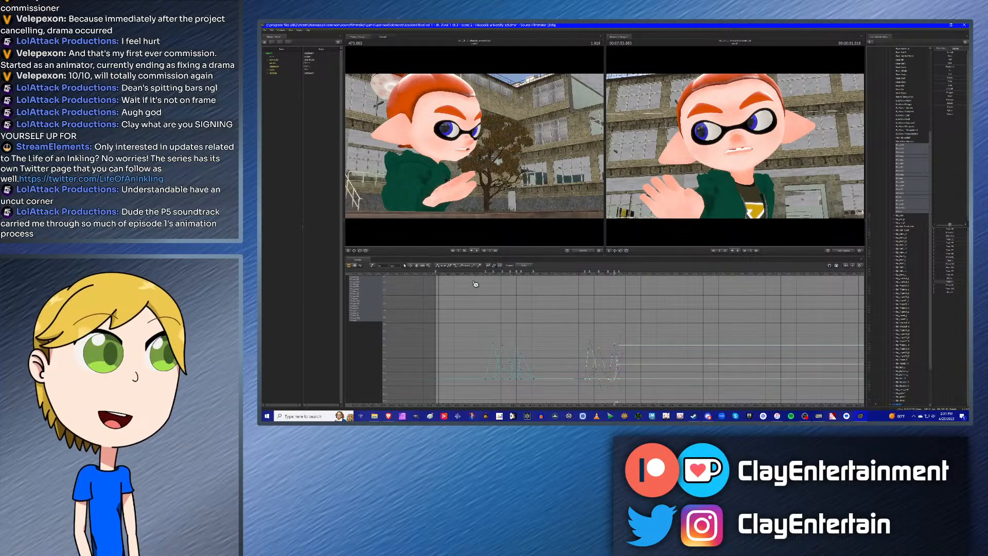
Step: Play and scrub the head-turn lip-sync up to 2.000 to check the timing of the mouth shapes
{"action": "scroll", "coordinate": [639, 313], "scroll_direction": "up", "scroll_amount": 2}
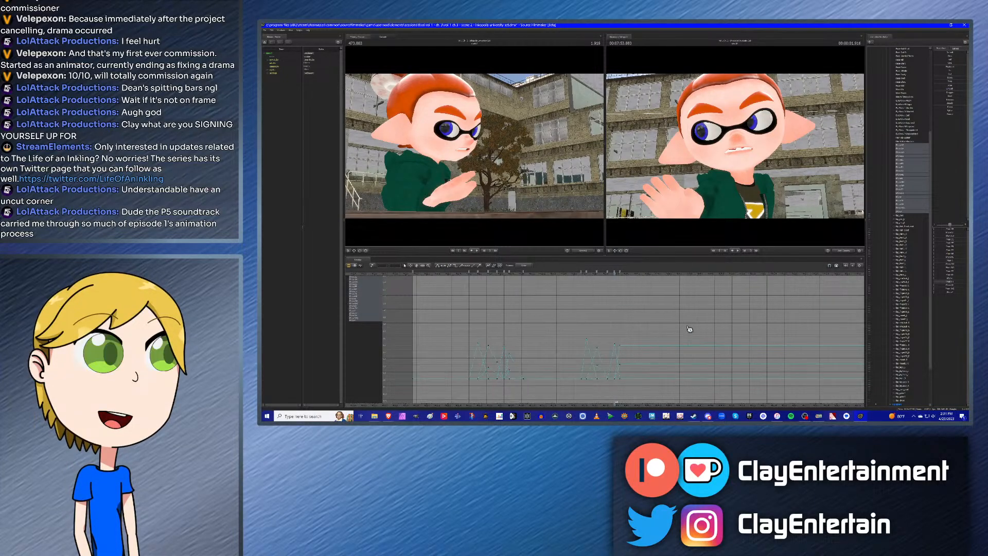
{"action": "left_click", "coordinate": [416, 266]}
{"action": "left_click_drag", "start_coordinate": [696, 310], "coordinate": [642, 311]}
{"action": "left_click", "coordinate": [501, 273]}
{"action": "key", "text": "space"}
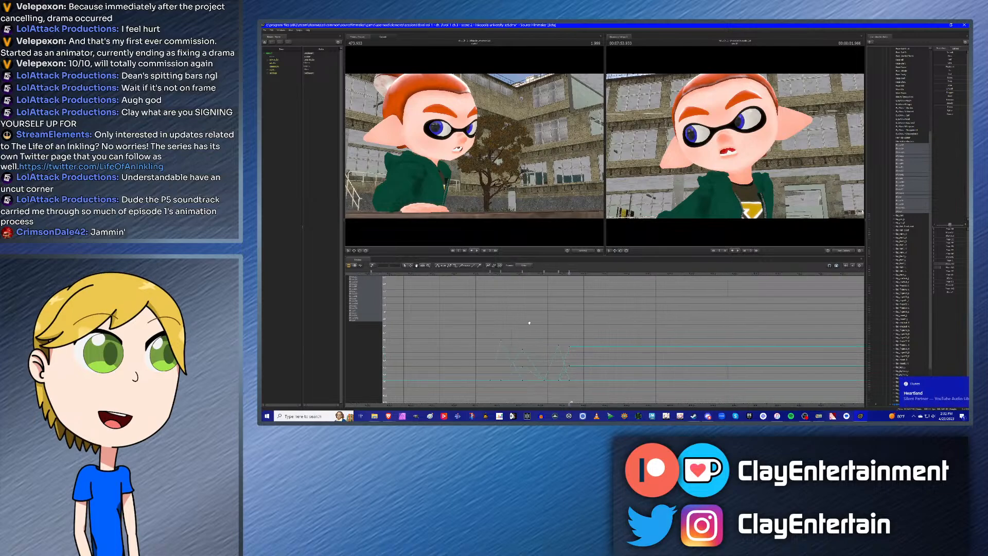
{"action": "mouse_move", "coordinate": [550, 325]}
{"action": "middle_mouse_down"}
{"action": "mouse_move", "coordinate": [581, 319]}
{"action": "mouse_move", "coordinate": [567, 319]}
{"action": "middle_mouse_up"}
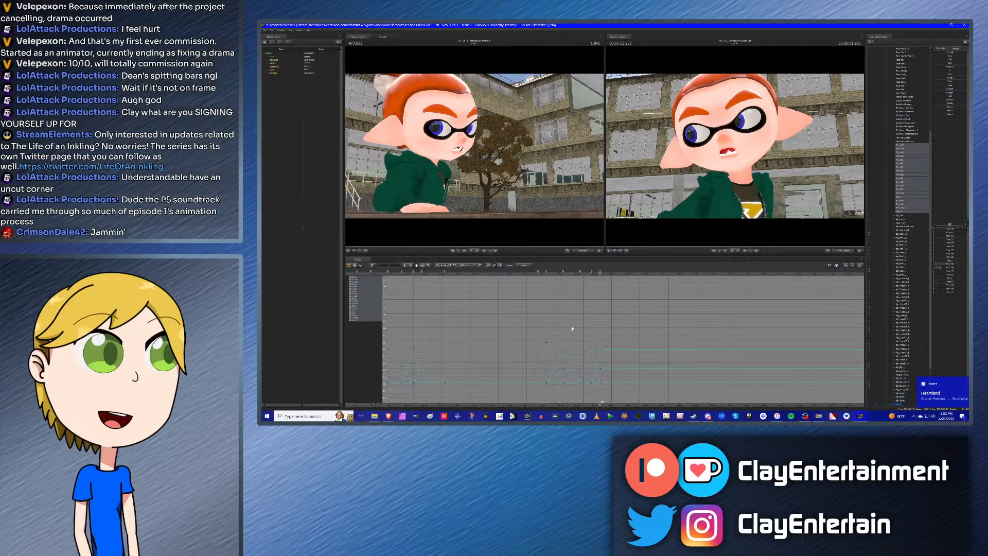
{"action": "left_click", "coordinate": [539, 275]}
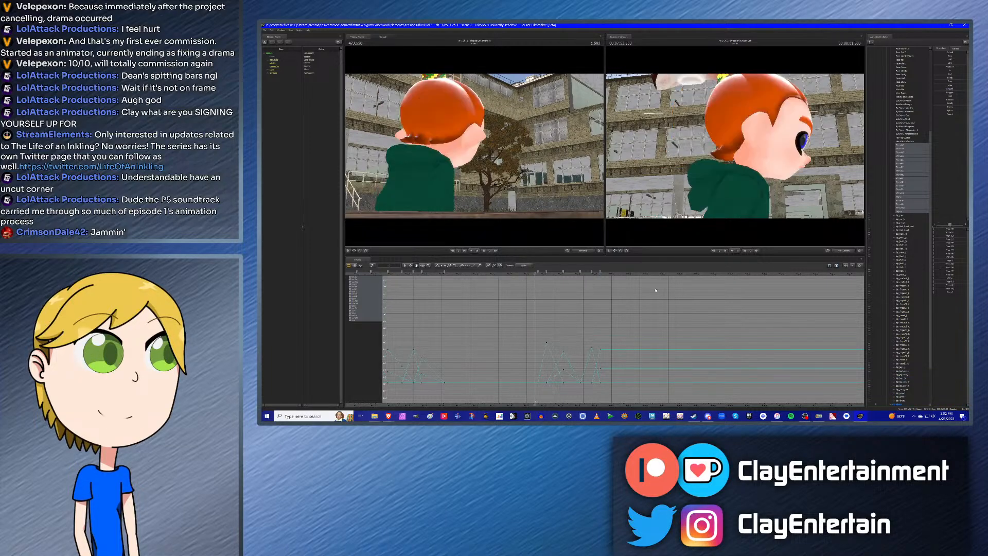
{"action": "key", "text": "space"}
{"action": "key", "text": "space"}
{"action": "left_click_drag", "start_coordinate": [531, 276], "coordinate": [606, 277]}
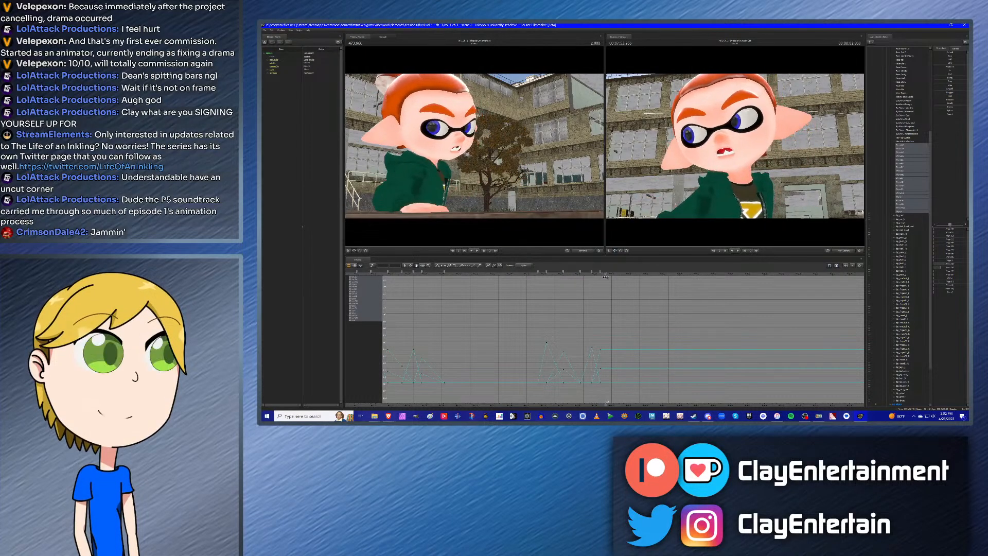
{"action": "key", "text": "Left"}
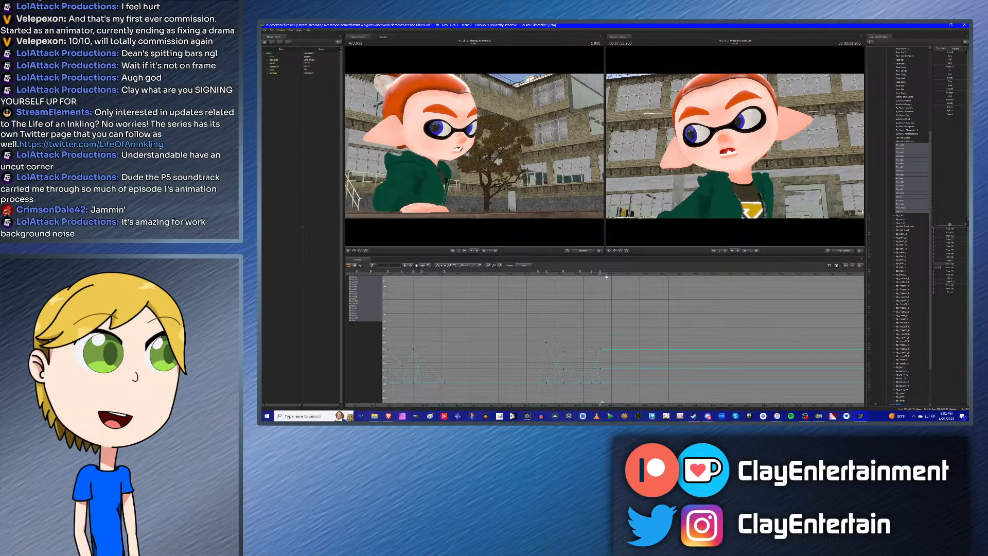
{"action": "key", "text": "Left"}
{"action": "key", "text": "Right"}
Step: Key a nearly closed mouth at 2.033 and flatten the curves of the mouth keys leading up to it
{"action": "left_click_drag", "start_coordinate": [538, 274], "coordinate": [600, 273]}
{"action": "left_click_drag", "start_coordinate": [600, 273], "coordinate": [612, 274]}
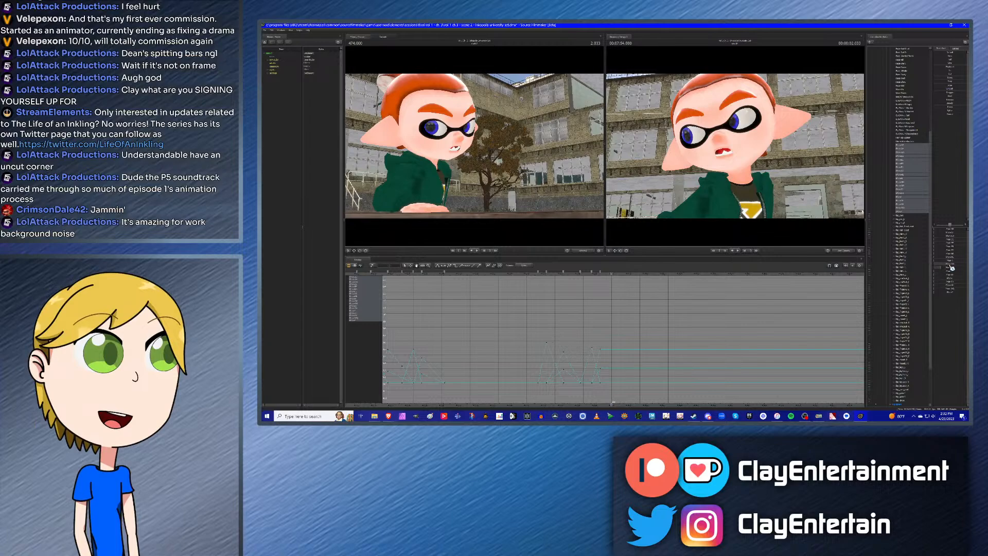
{"action": "left_click_drag", "start_coordinate": [951, 267], "coordinate": [913, 266]}
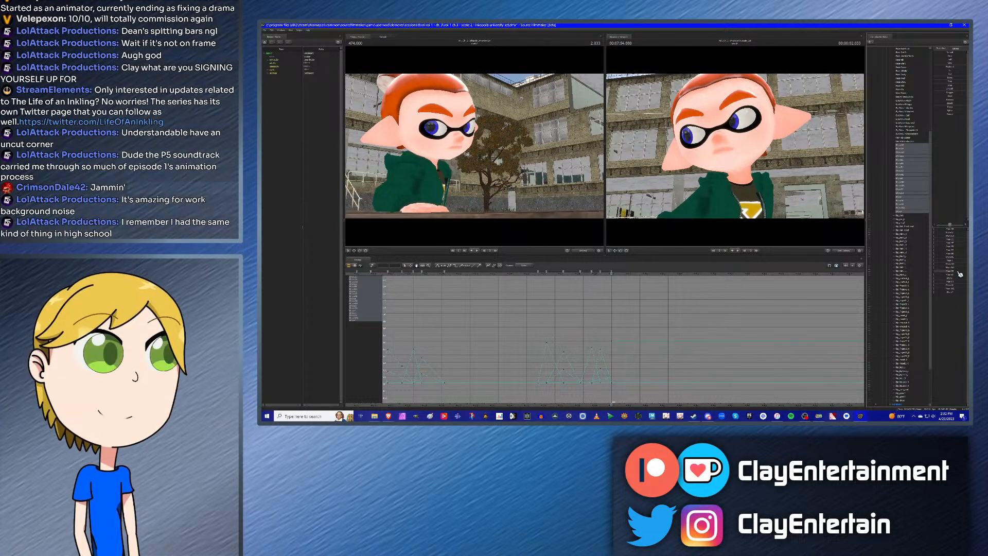
{"action": "key", "text": "Left"}
{"action": "key", "text": "Left"}
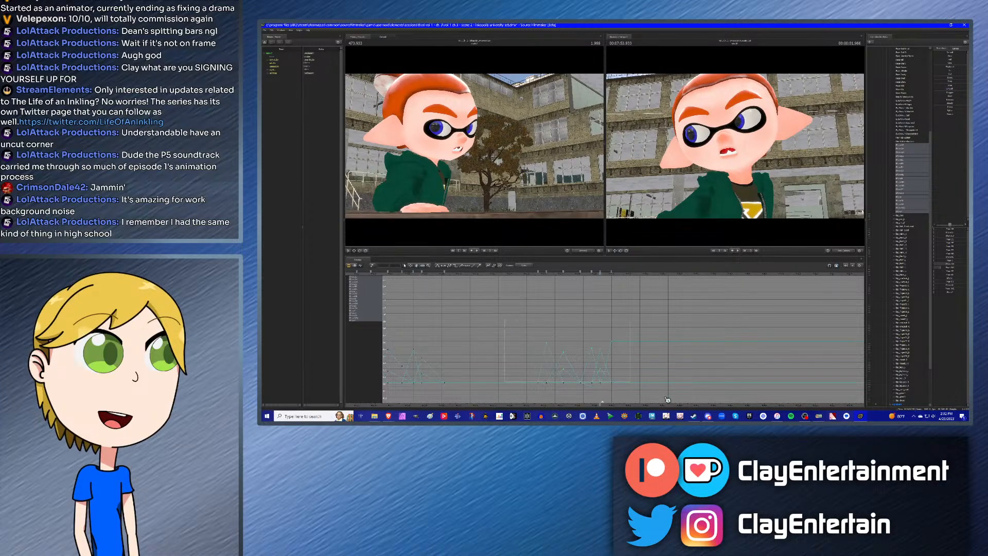
{"action": "left_click_drag", "start_coordinate": [668, 399], "coordinate": [479, 286]}
{"action": "left_click", "coordinate": [578, 302]}
Step: Key a fully closed mouth at 2.150 and play the lip-sync back from just before the head turn
{"action": "left_click", "coordinate": [609, 276]}
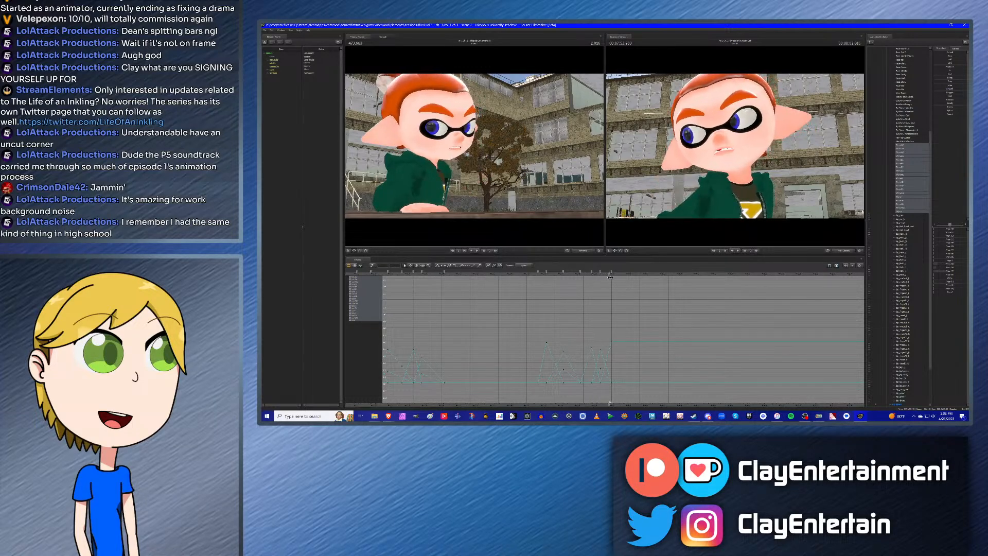
{"action": "left_click_drag", "start_coordinate": [610, 277], "coordinate": [621, 279]}
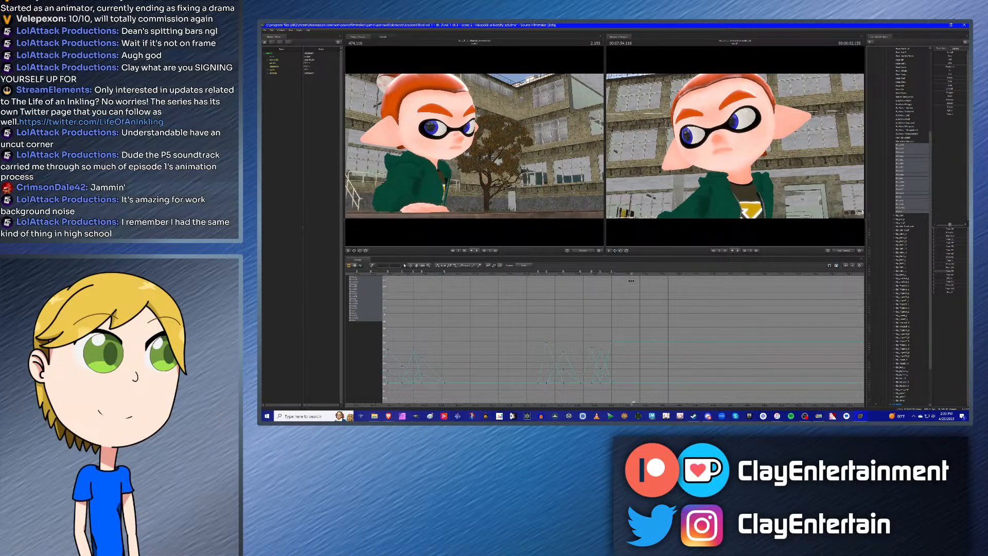
{"action": "left_click_drag", "start_coordinate": [956, 273], "coordinate": [934, 272]}
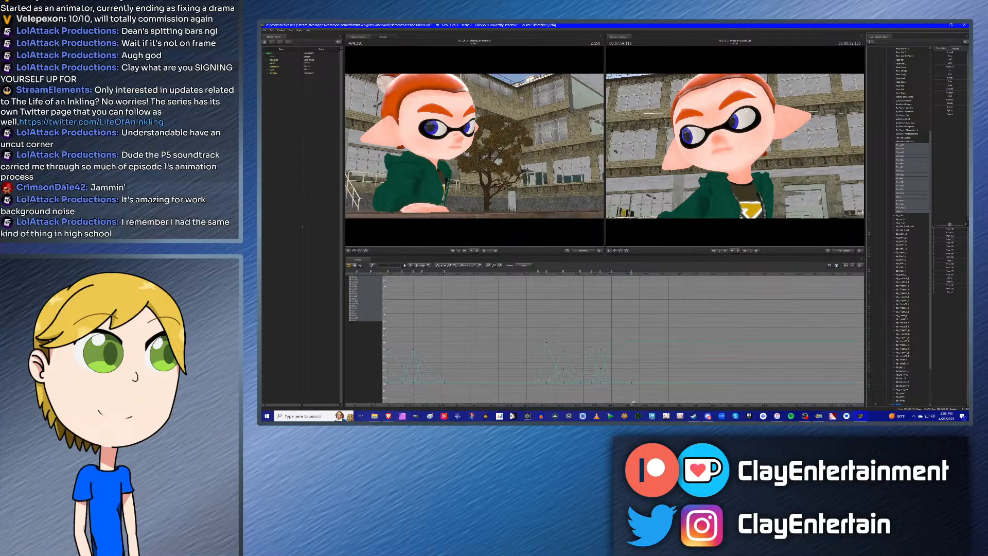
{"action": "left_click", "coordinate": [531, 271]}
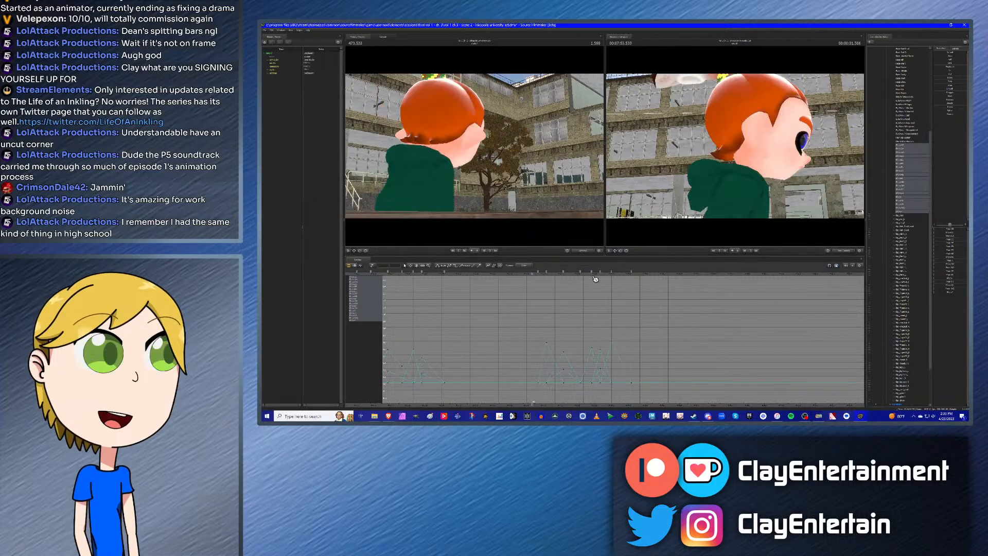
{"action": "key", "text": "space"}
{"action": "key", "text": "space"}
{"action": "scroll", "coordinate": [525, 297], "scroll_direction": "down", "scroll_amount": 1}
{"action": "scroll", "coordinate": [525, 296], "scroll_direction": "down", "scroll_amount": 1}
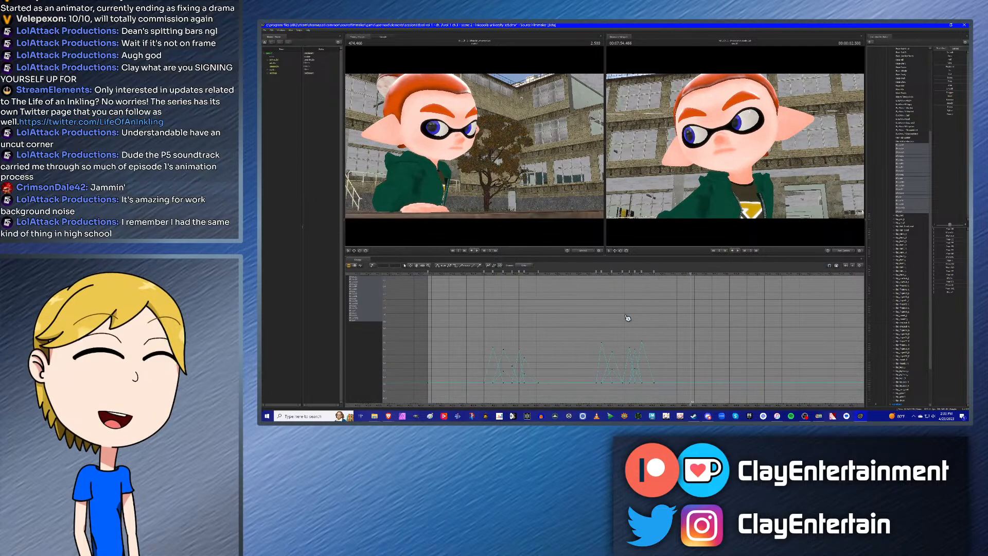
Step: Key the closed mouth again at 2.633 to hold it until the next spoken line
{"action": "left_click", "coordinate": [417, 267]}
{"action": "left_click_drag", "start_coordinate": [697, 289], "coordinate": [586, 297]}
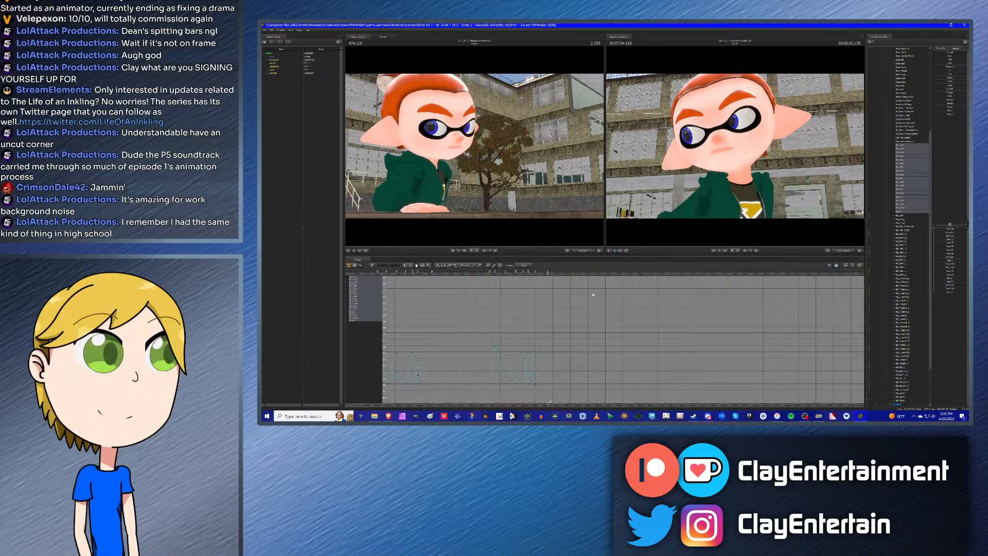
{"action": "left_click", "coordinate": [593, 278]}
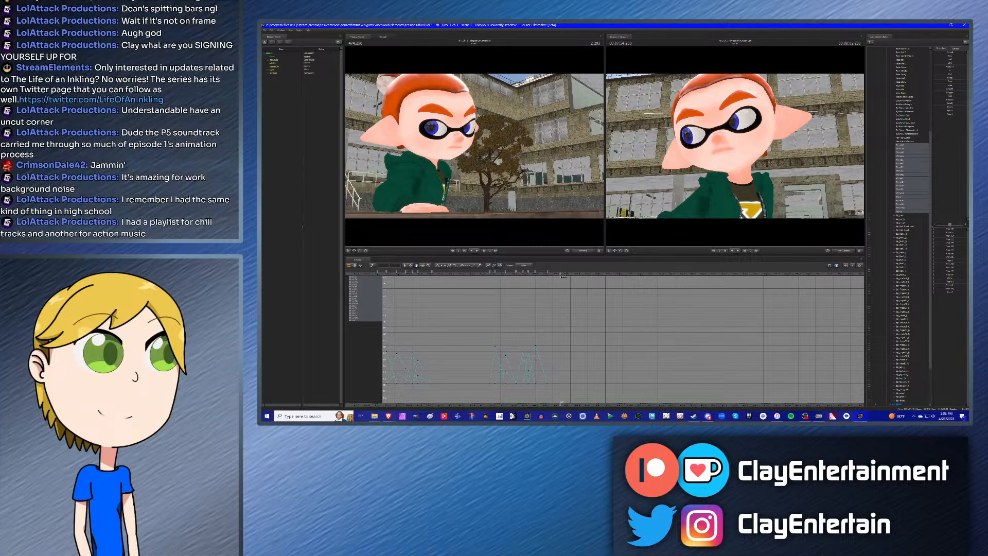
{"action": "mouse_move", "coordinate": [593, 278]}
{"action": "left_mouse_down"}
{"action": "mouse_move", "coordinate": [618, 278]}
{"action": "mouse_move", "coordinate": [599, 278]}
{"action": "left_mouse_up"}
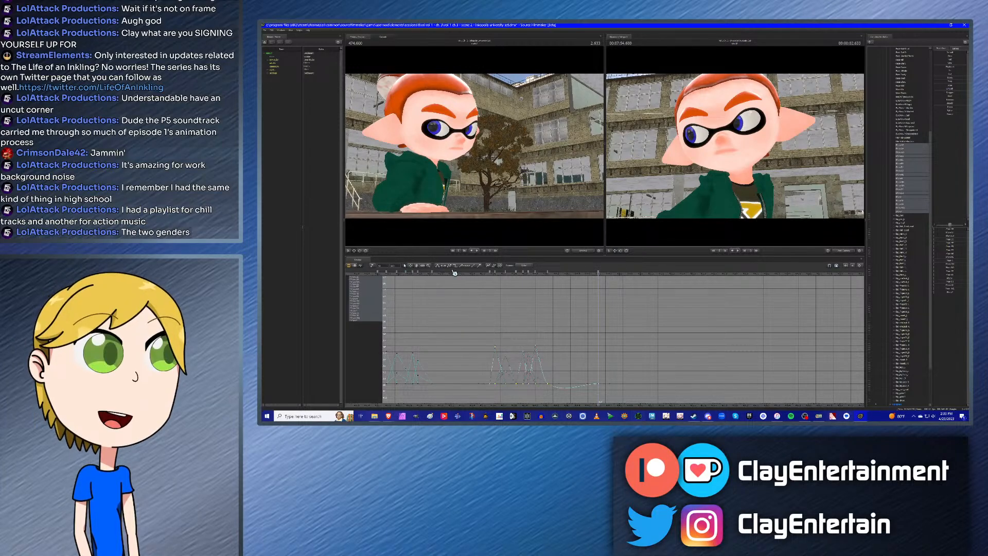
Step: Key a wide mouth showing the teeth at 2.716 and a stronger version of the same shape at 2.800
{"action": "scroll", "coordinate": [602, 322], "scroll_direction": "up", "scroll_amount": 2}
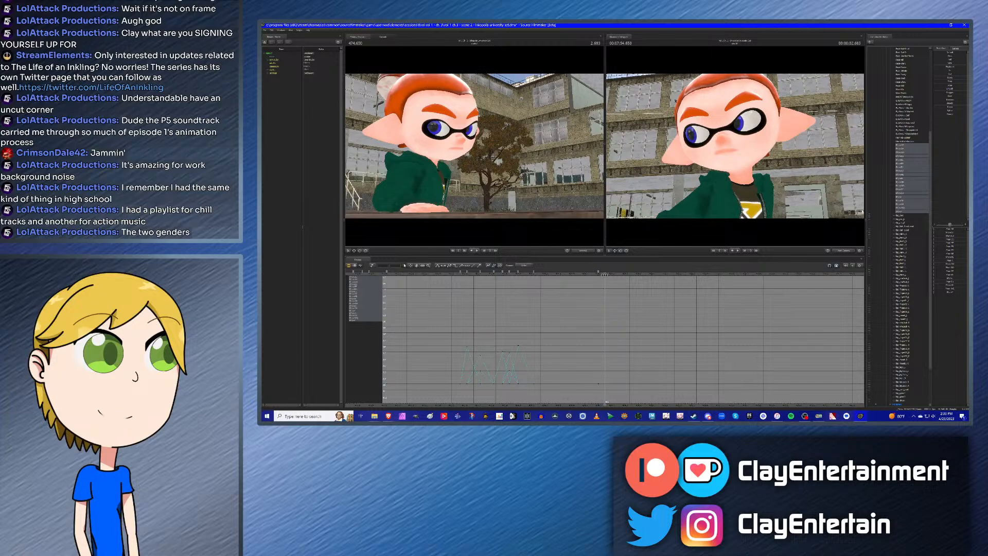
{"action": "left_click_drag", "start_coordinate": [598, 275], "coordinate": [610, 276]}
{"action": "left_click_drag", "start_coordinate": [940, 246], "coordinate": [961, 246]}
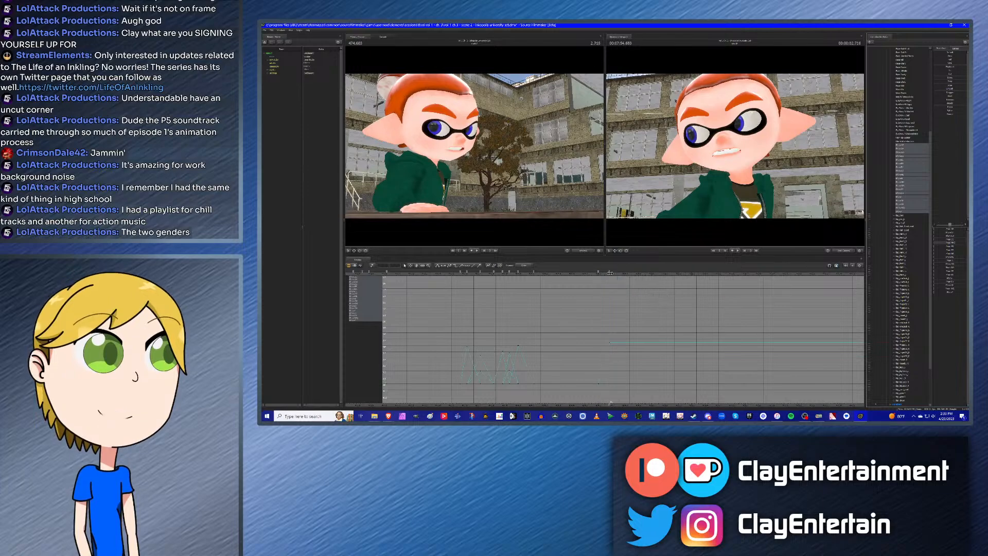
{"action": "left_click_drag", "start_coordinate": [610, 273], "coordinate": [622, 274]}
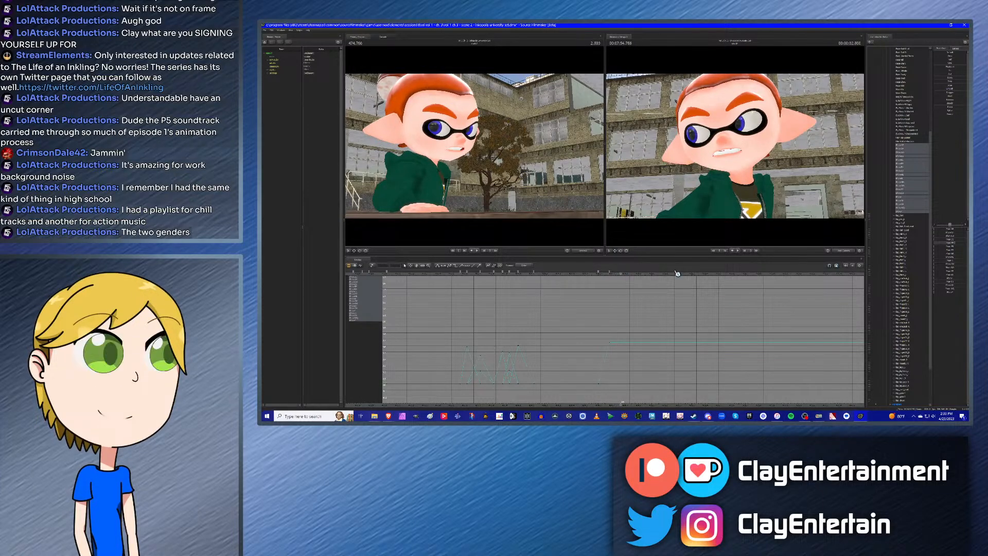
{"action": "left_click_drag", "start_coordinate": [957, 244], "coordinate": [963, 244]}
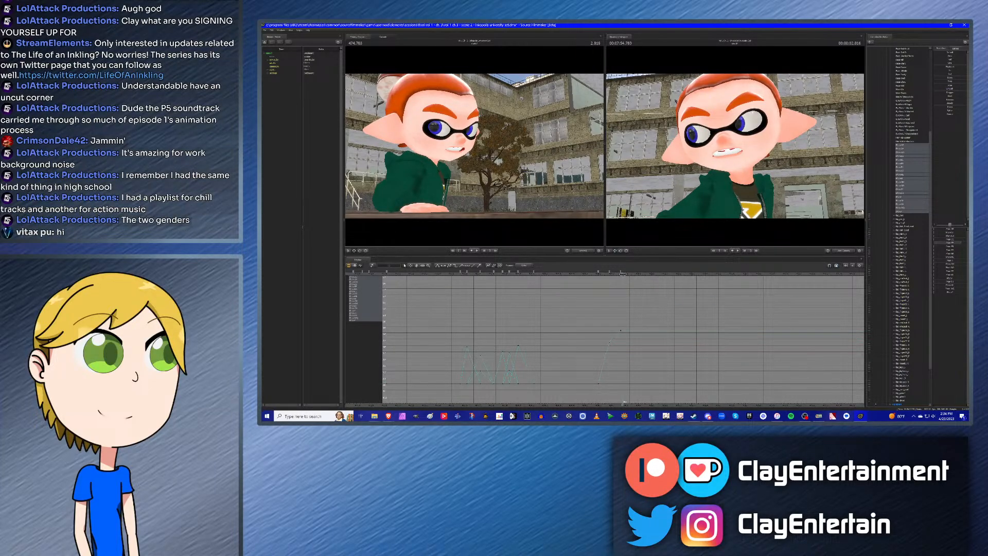
Step: Replace the wide mouth with another mouth preset at 2.866 and clear that preset at 2.800
{"action": "left_click_drag", "start_coordinate": [621, 274], "coordinate": [629, 278]}
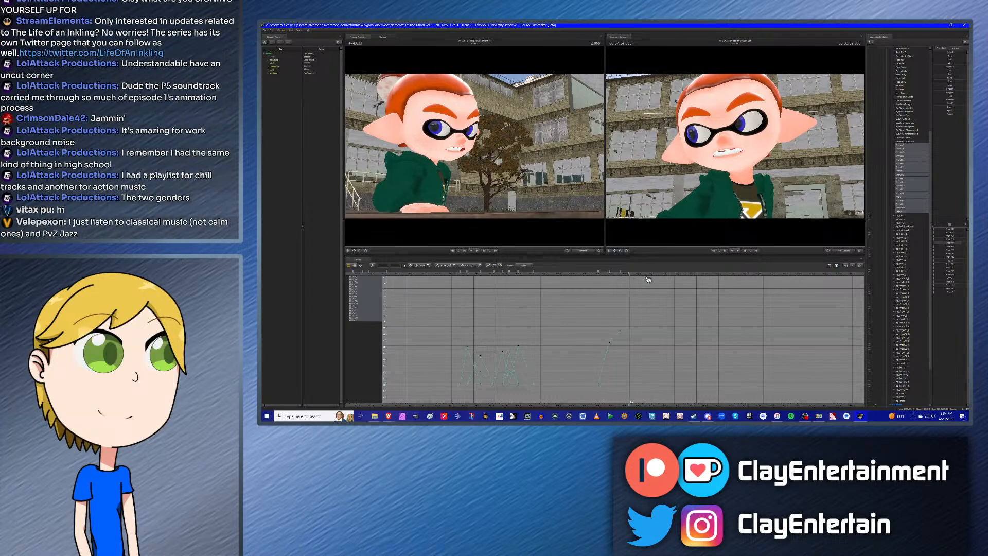
{"action": "left_click_drag", "start_coordinate": [958, 243], "coordinate": [934, 243]}
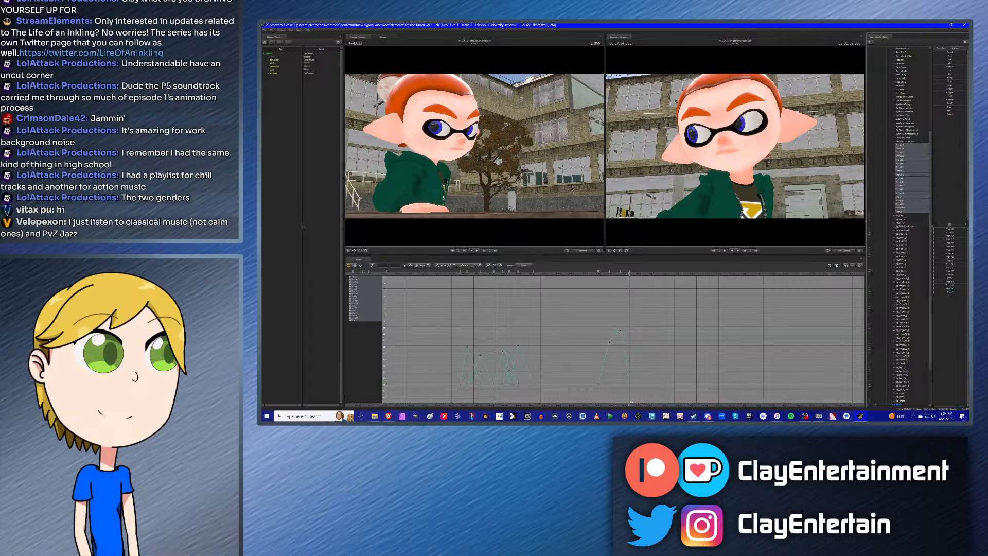
{"action": "left_click_drag", "start_coordinate": [940, 285], "coordinate": [950, 285]}
{"action": "key", "text": "Left"}
{"action": "key", "text": "Left"}
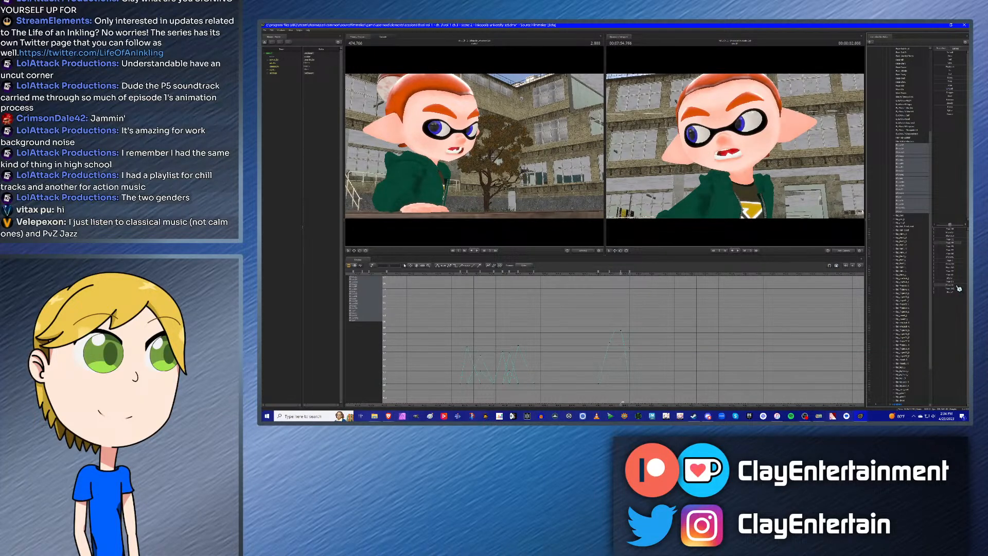
{"action": "left_click_drag", "start_coordinate": [957, 285], "coordinate": [918, 283]}
Step: Select the mouth keys from 2.633 to 2.866, undo the last edit and scrub through the wide mouth motion
{"action": "left_click_drag", "start_coordinate": [581, 318], "coordinate": [690, 412]}
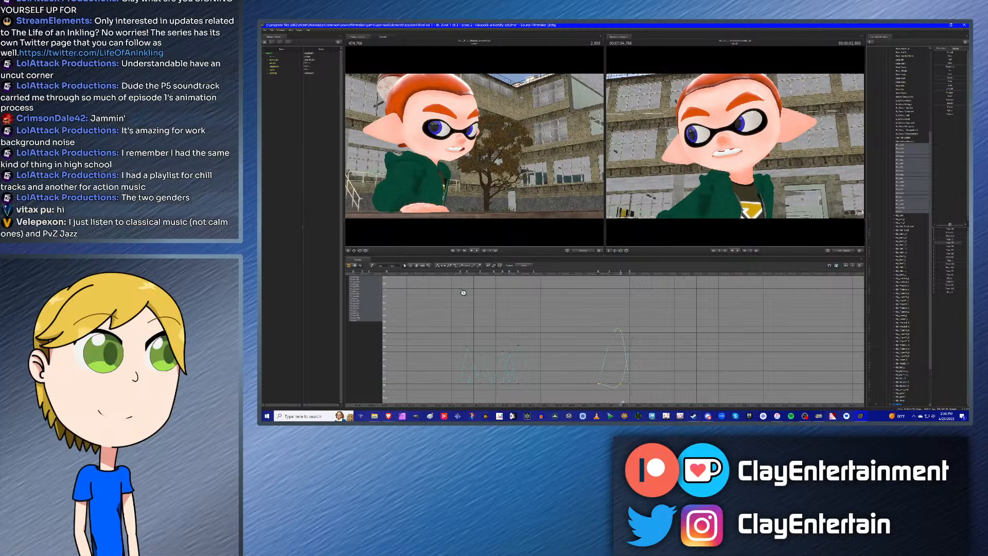
{"action": "key", "text": "ctrl+z"}
{"action": "mouse_move", "coordinate": [595, 275]}
{"action": "left_mouse_down"}
{"action": "mouse_move", "coordinate": [628, 289]}
{"action": "mouse_move", "coordinate": [597, 275]}
{"action": "mouse_move", "coordinate": [616, 273]}
{"action": "left_mouse_up"}
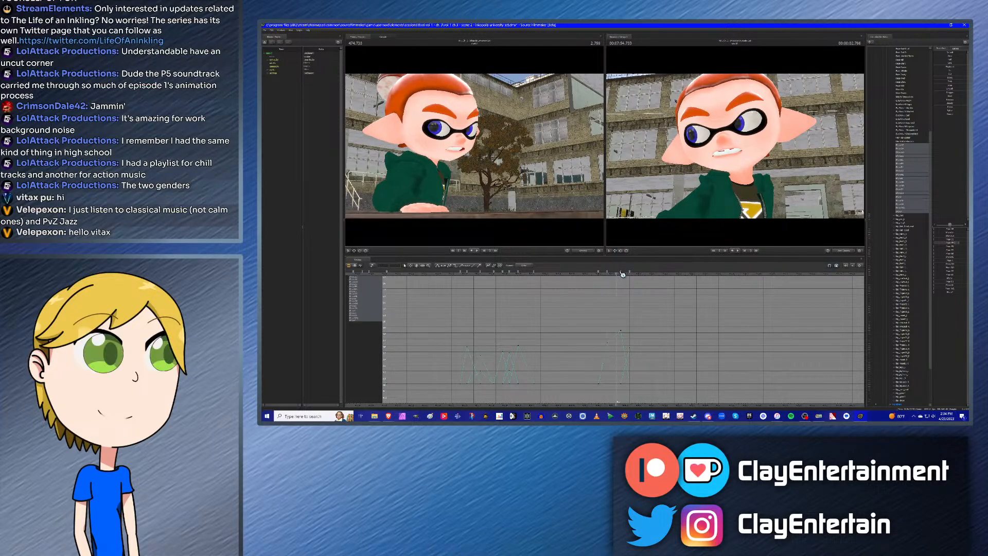
Step: Key the next mouth shape with a mouth preset at 2.983 and scrub back over the transition
{"action": "left_click", "coordinate": [623, 274]}
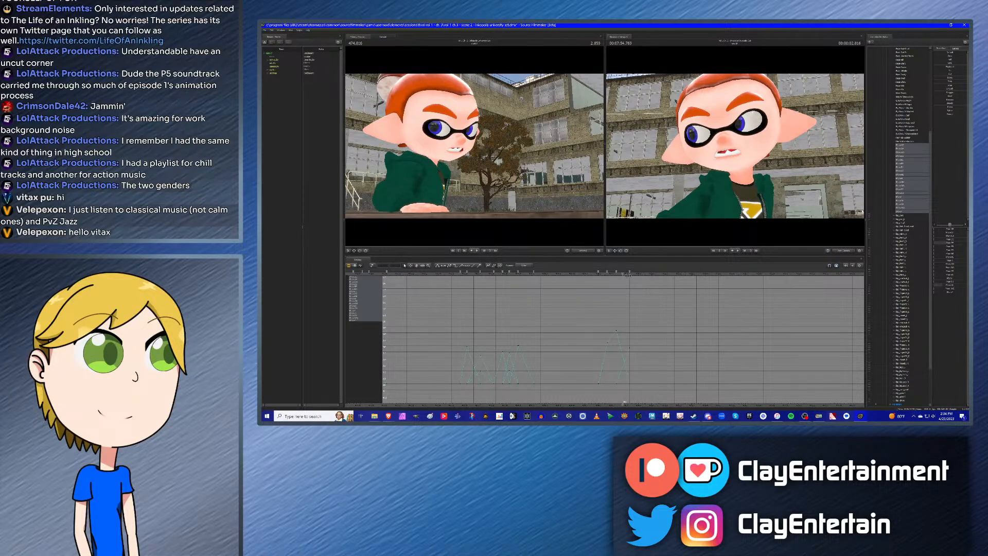
{"action": "left_click", "coordinate": [645, 277]}
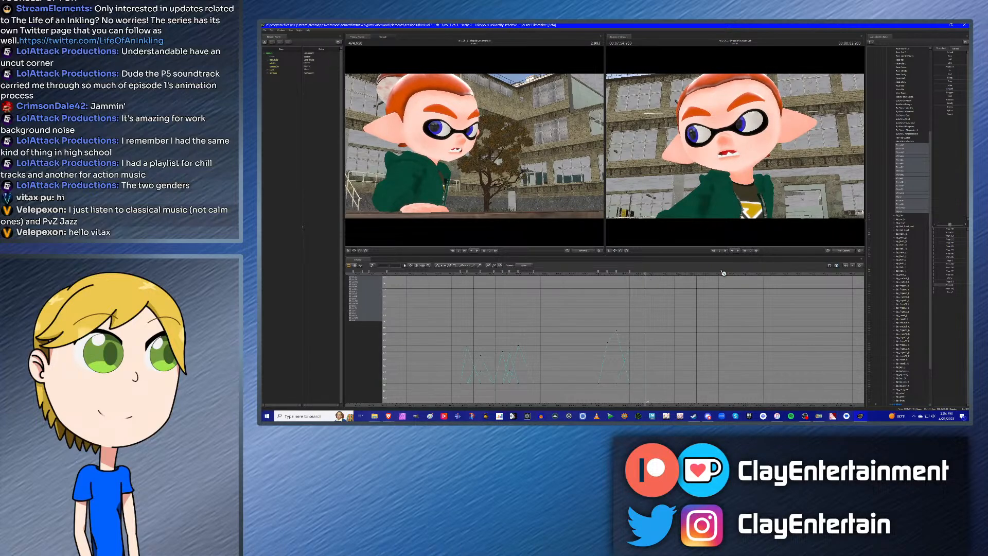
{"action": "mouse_move", "coordinate": [954, 284]}
{"action": "left_mouse_down"}
{"action": "mouse_move", "coordinate": [935, 284]}
{"action": "mouse_move", "coordinate": [960, 272]}
{"action": "left_mouse_up"}
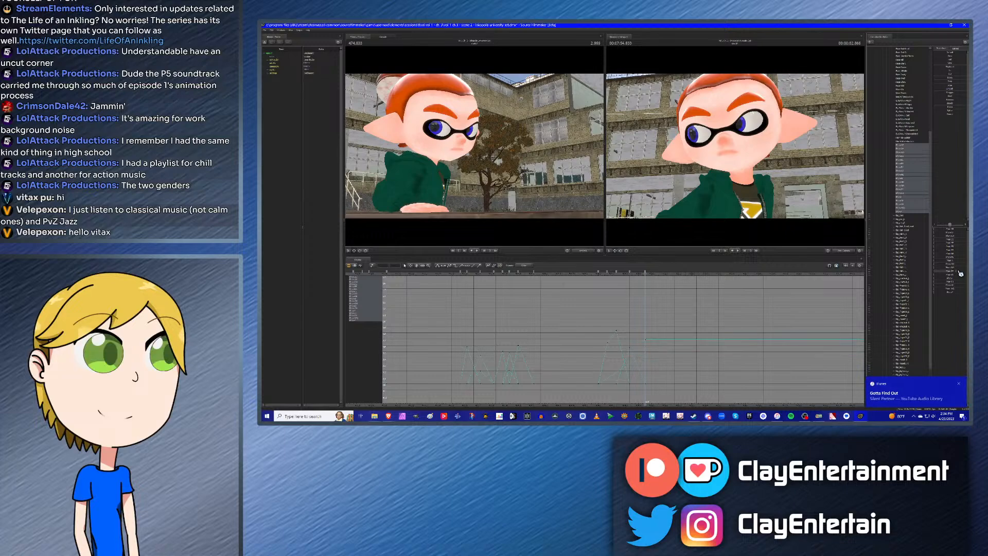
{"action": "left_click", "coordinate": [635, 276]}
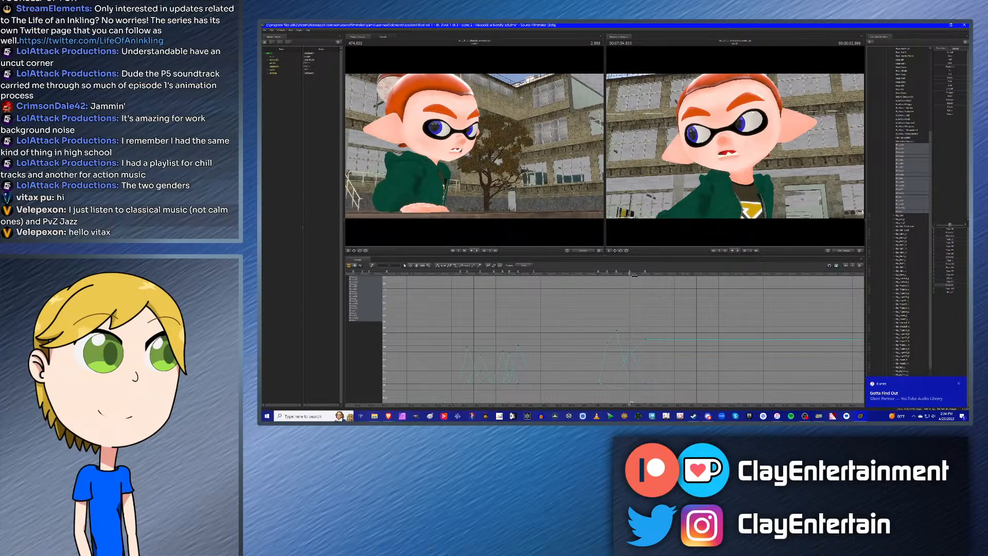
Step: Key the closed mouth after the spoken line, smooth the selected mouth keys and set the closing key at 3.083
{"action": "left_click_drag", "start_coordinate": [634, 275], "coordinate": [667, 279]}
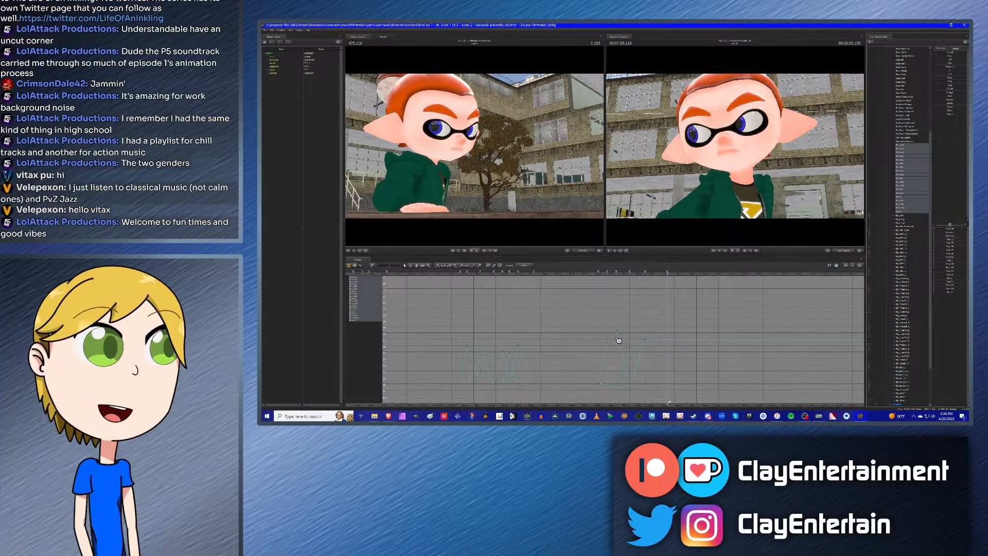
{"action": "left_click_drag", "start_coordinate": [575, 312], "coordinate": [679, 398]}
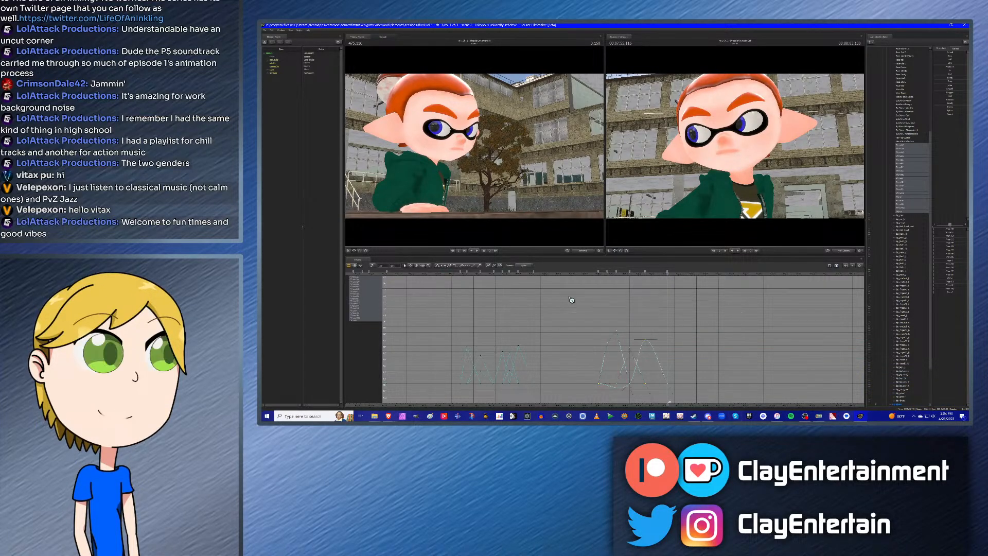
{"action": "left_click", "coordinate": [591, 277]}
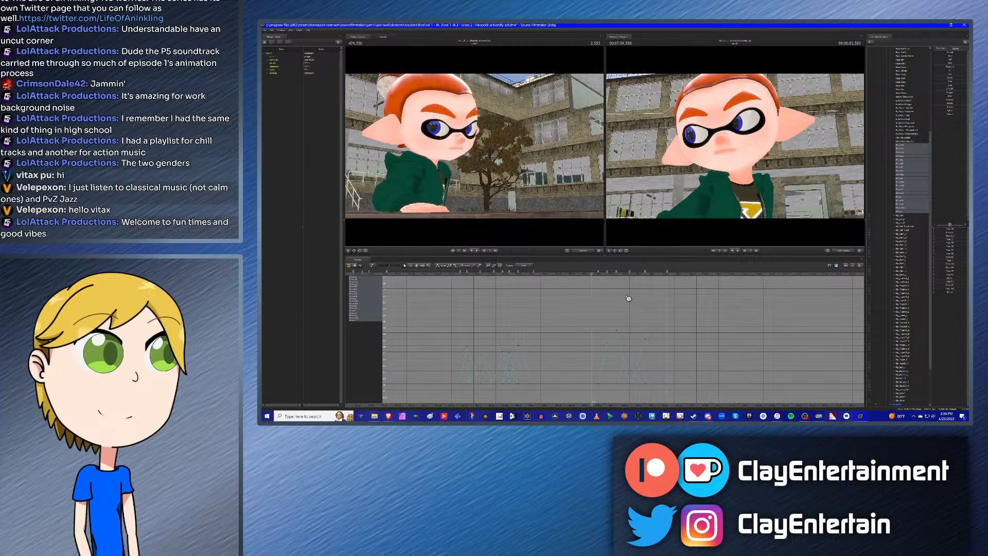
{"action": "left_click", "coordinate": [593, 274]}
{"action": "left_click", "coordinate": [656, 277]}
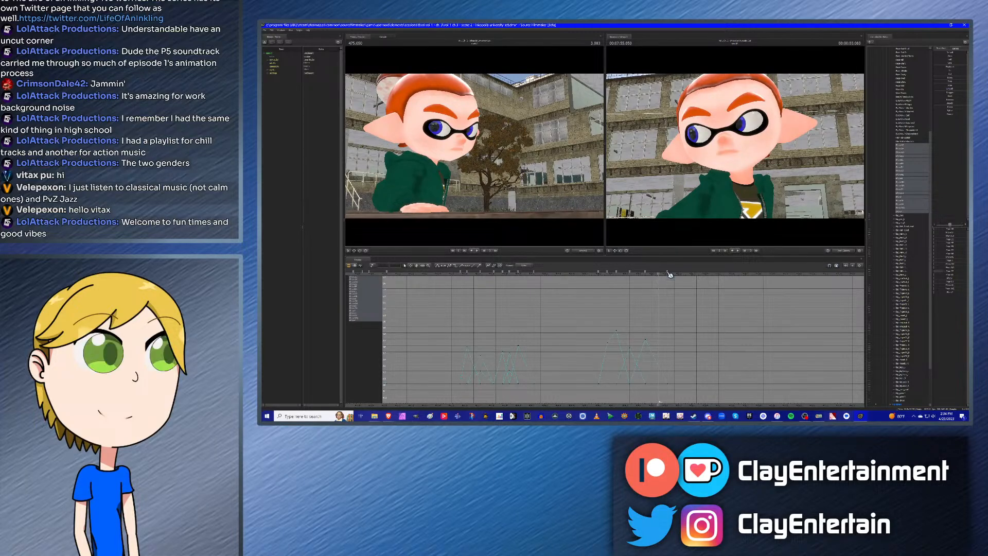
Step: Play the latest mouth movement repeatedly from its starting key to check the lip-sync timing
{"action": "left_click", "coordinate": [596, 275]}
{"action": "key", "text": "space"}
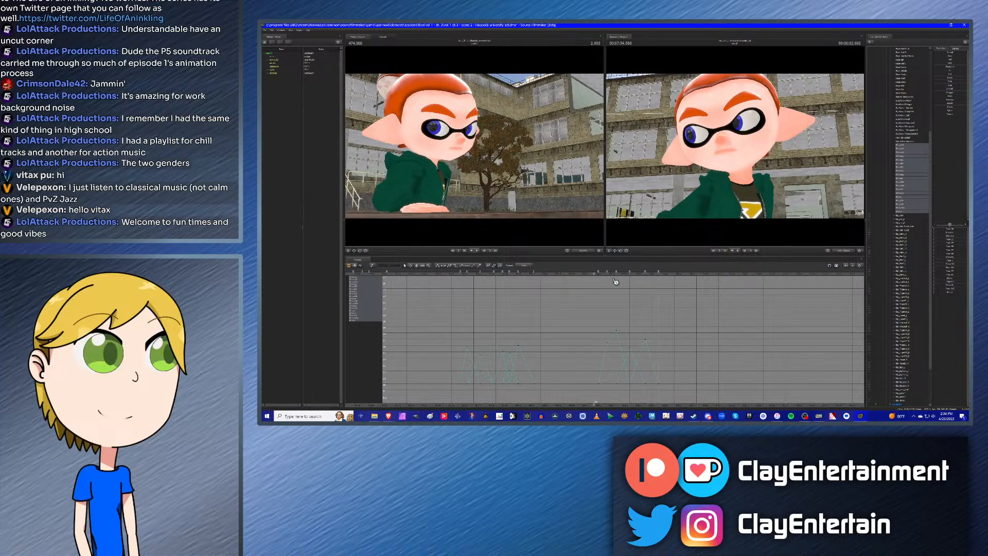
{"action": "key", "text": "space"}
{"action": "left_click", "coordinate": [596, 274]}
{"action": "key", "text": "space"}
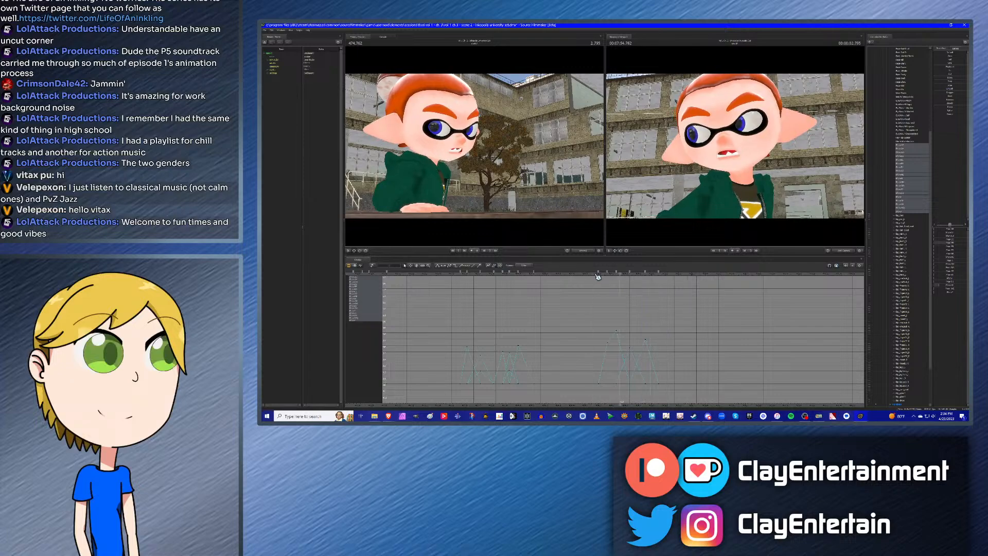
{"action": "key", "text": "space"}
{"action": "left_click", "coordinate": [625, 279]}
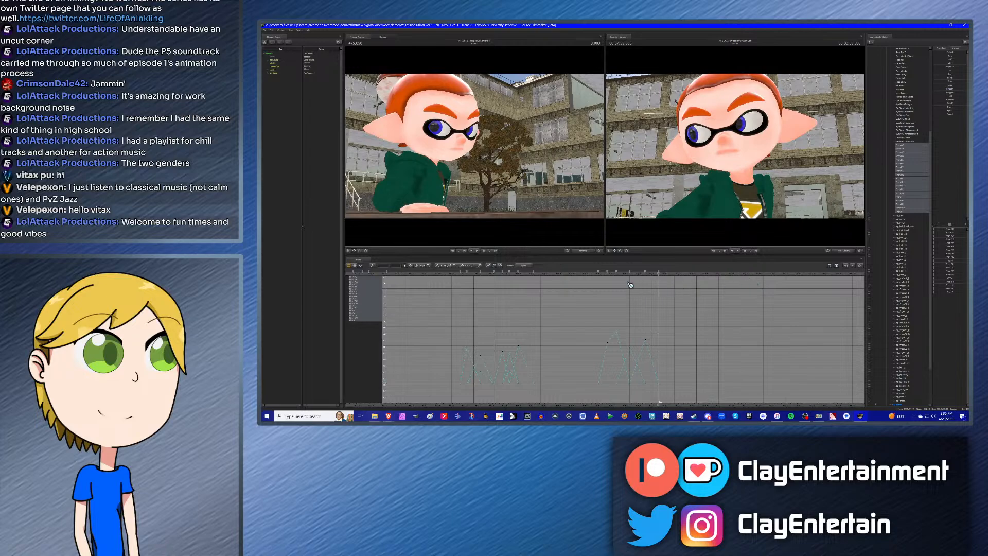
{"action": "left_click", "coordinate": [598, 273]}
{"action": "key", "text": "space"}
{"action": "key", "text": "space"}
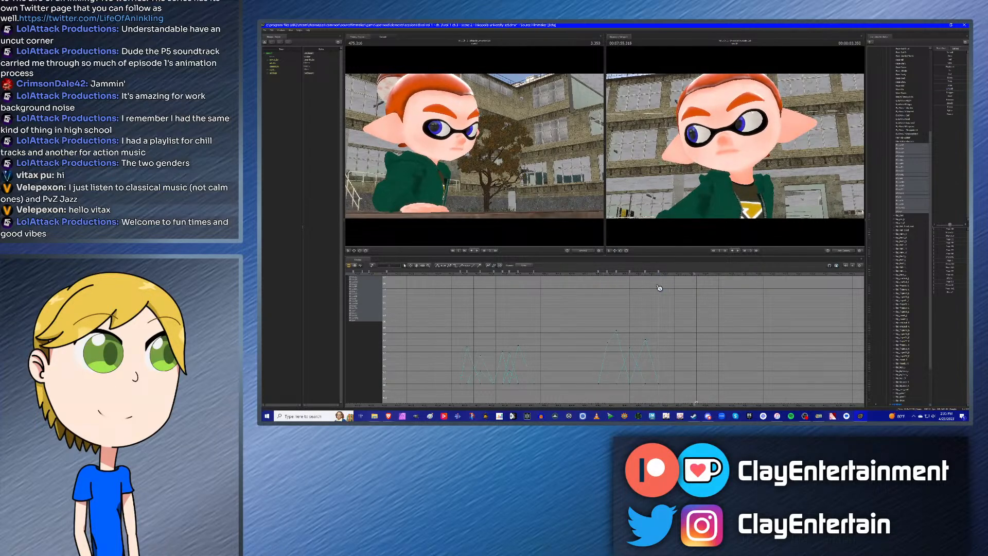
Step: Play on past the closed mouth, widen the graph range and replay the shot to locate the next spoken line
{"action": "left_click", "coordinate": [665, 274]}
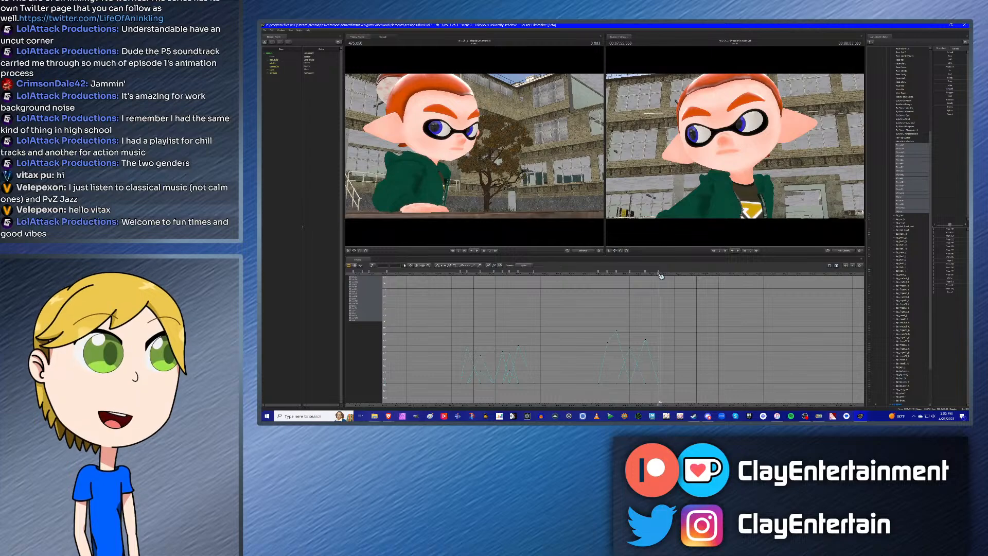
{"action": "key", "text": "space"}
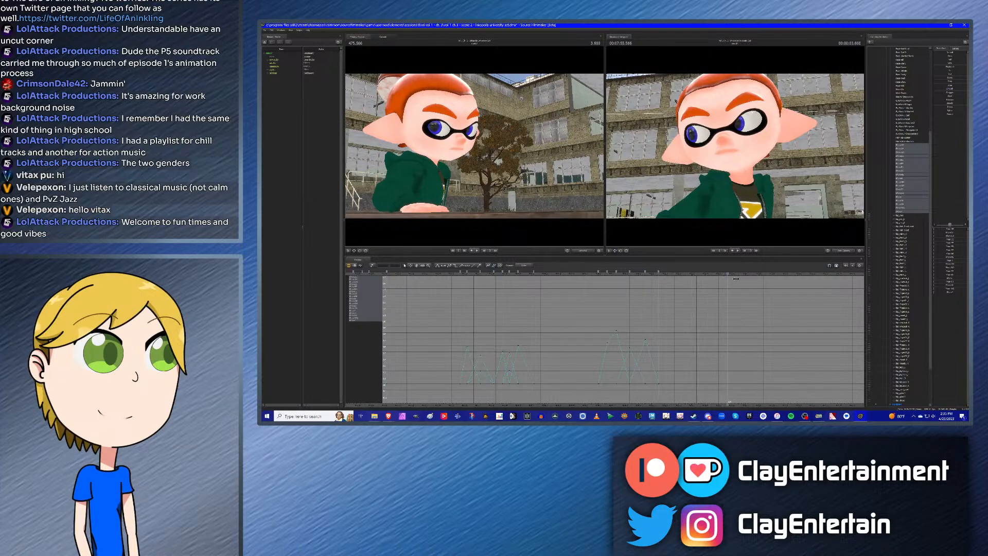
{"action": "scroll", "coordinate": [587, 296], "scroll_direction": "down", "scroll_amount": 3}
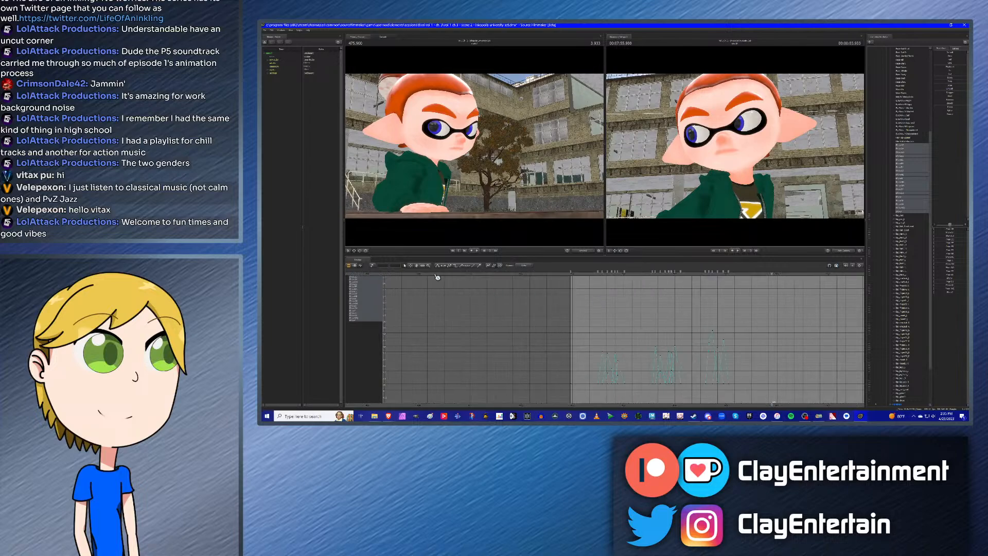
{"action": "left_click", "coordinate": [416, 266]}
{"action": "left_click_drag", "start_coordinate": [663, 298], "coordinate": [498, 301]}
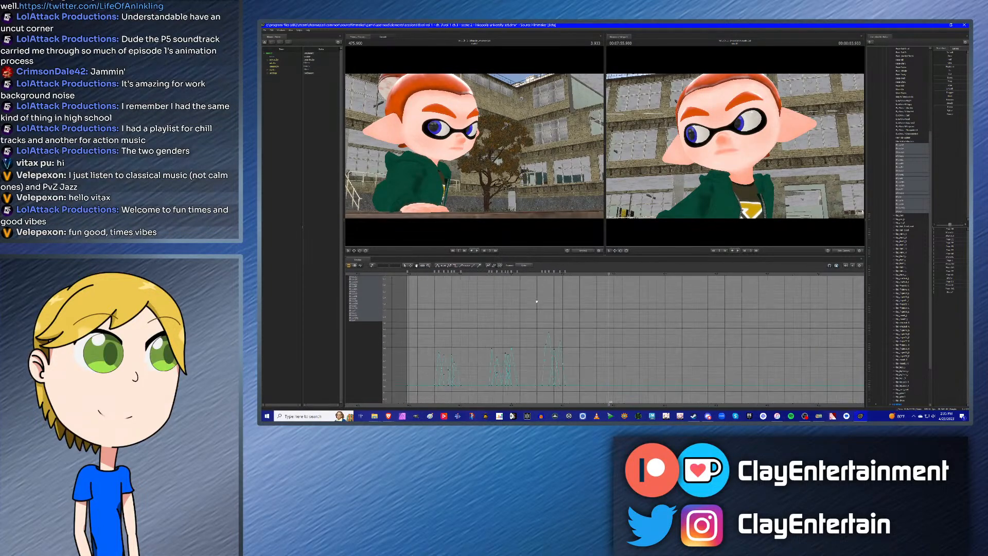
{"action": "left_click", "coordinate": [436, 273]}
{"action": "key", "text": "space"}
Step: Key the closed mouth at 4.283 to hold it until the next line, and frame that part of the graph
{"action": "mouse_move", "coordinate": [616, 274]}
{"action": "left_mouse_down"}
{"action": "mouse_move", "coordinate": [606, 274]}
{"action": "mouse_move", "coordinate": [629, 275]}
{"action": "left_mouse_up"}
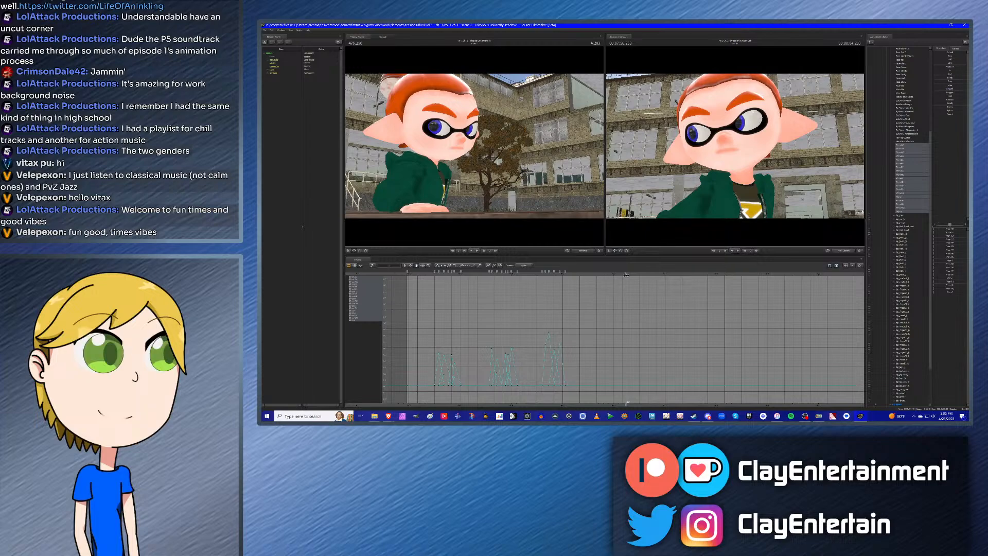
{"action": "scroll", "coordinate": [743, 329], "scroll_direction": "up", "scroll_amount": 2}
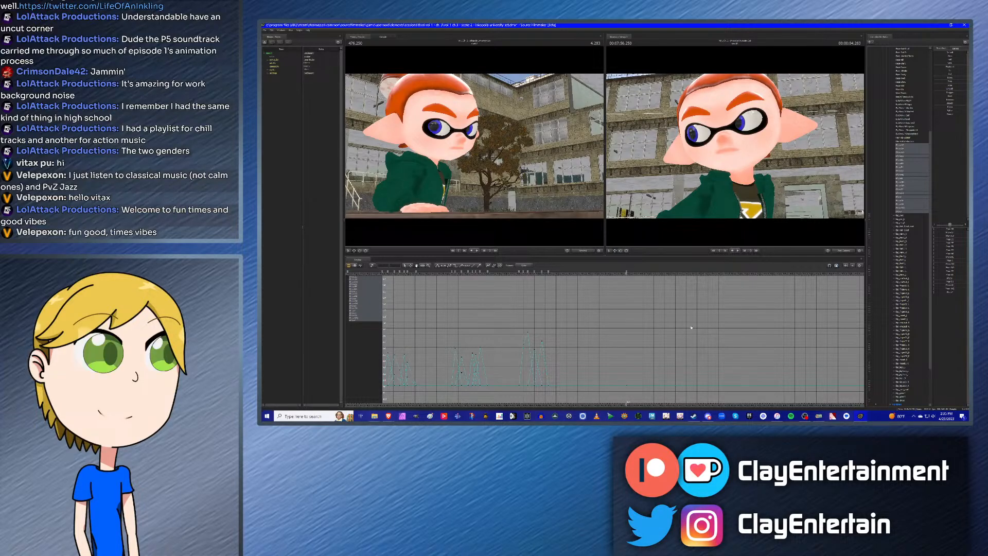
{"action": "scroll", "coordinate": [578, 328], "scroll_direction": "down", "scroll_amount": 2}
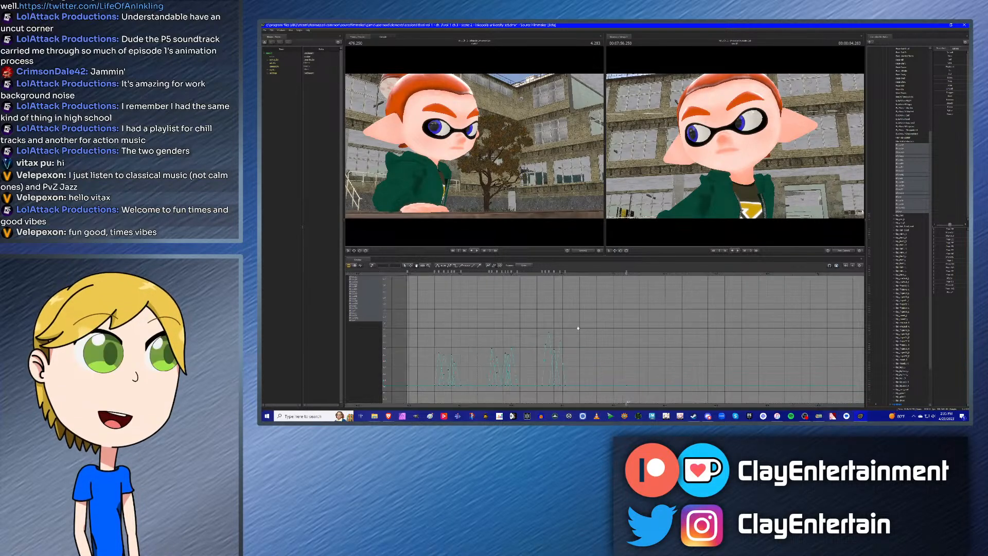
{"action": "middle_click_drag", "start_coordinate": [668, 339], "coordinate": [585, 336]}
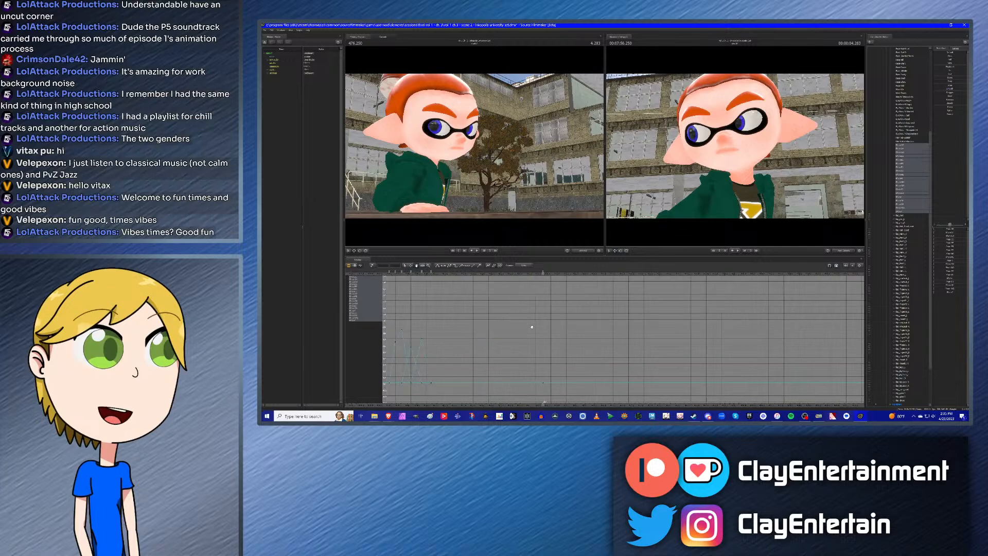
{"action": "scroll", "coordinate": [534, 326], "scroll_direction": "up", "scroll_amount": 5}
{"action": "middle_click_drag", "start_coordinate": [543, 320], "coordinate": [583, 322]}
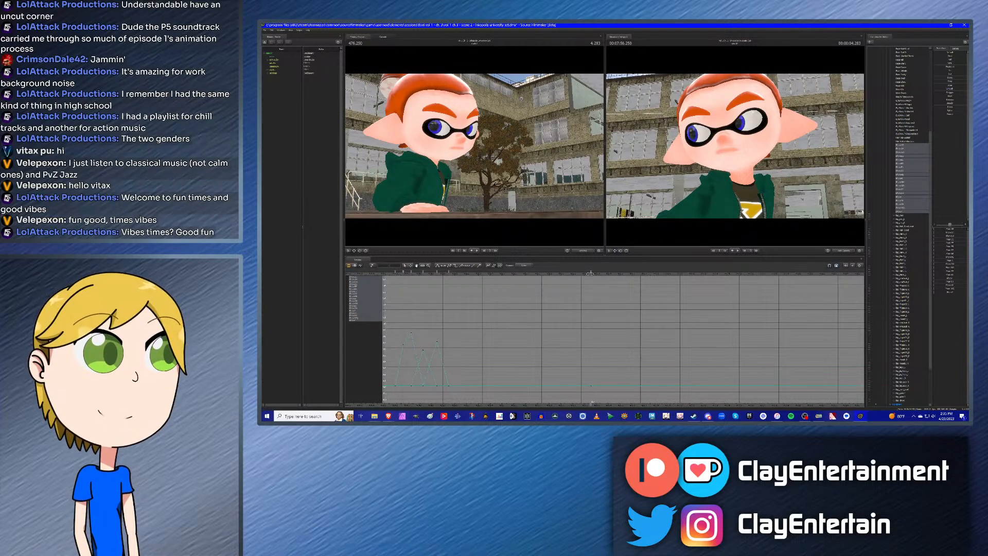
Step: Key a wide mouth showing the teeth at 4.383 and change the mouth shape with its preset at 4.466
{"action": "left_click_drag", "start_coordinate": [593, 273], "coordinate": [603, 273]}
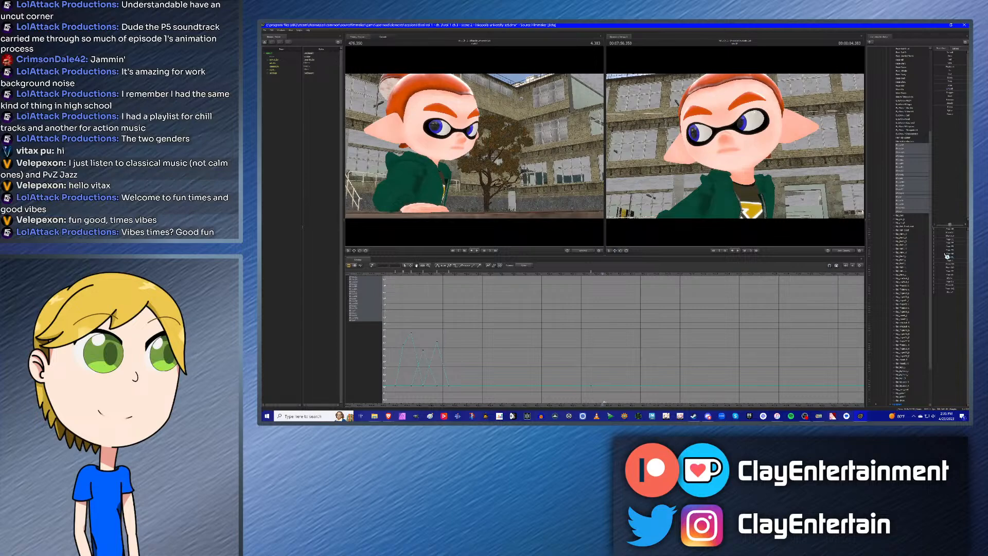
{"action": "left_click_drag", "start_coordinate": [946, 254], "coordinate": [959, 254]}
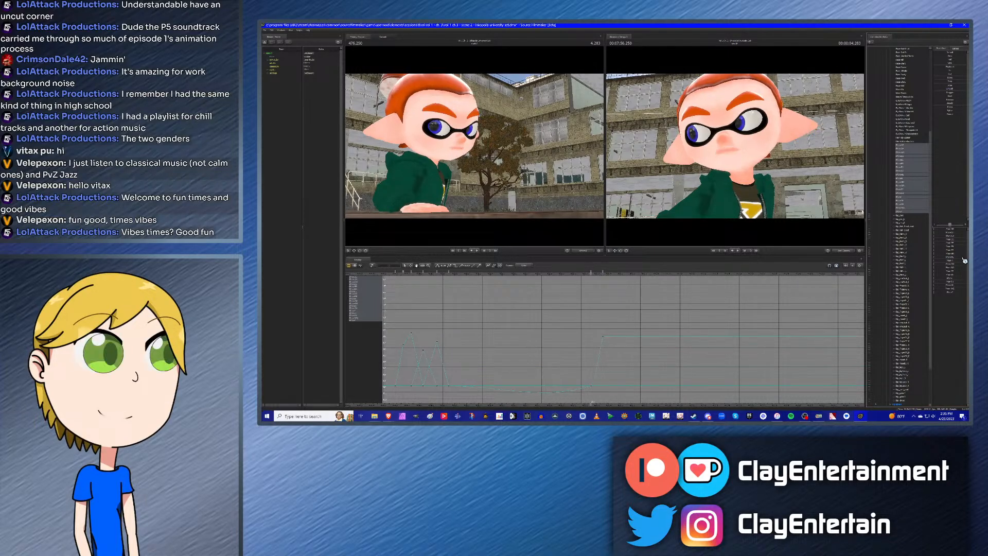
{"action": "left_click_drag", "start_coordinate": [605, 273], "coordinate": [614, 276]}
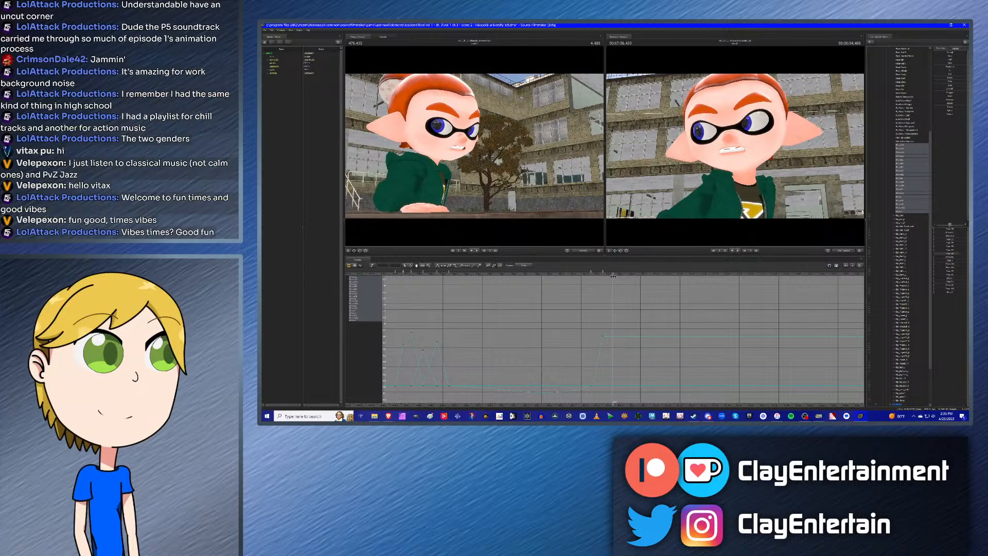
{"action": "mouse_move", "coordinate": [961, 254]}
{"action": "left_mouse_down"}
{"action": "mouse_move", "coordinate": [903, 253]}
{"action": "mouse_move", "coordinate": [955, 268]}
{"action": "left_mouse_up"}
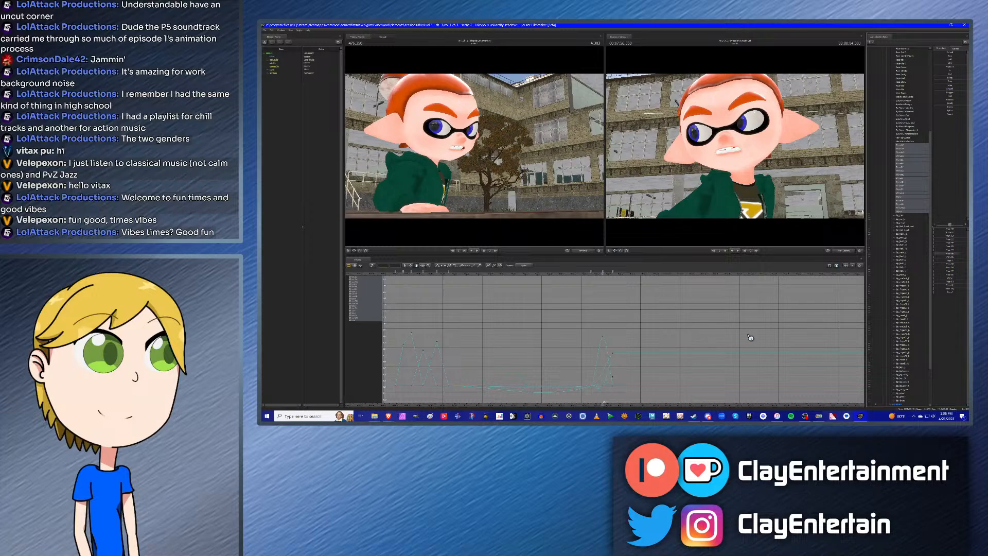
Step: Select the mouth keys from 4.283 to 4.466 and adjust their tangents to remove the curve overshoot
{"action": "right_click_drag", "start_coordinate": [607, 327], "coordinate": [538, 331], "text": "alt"}
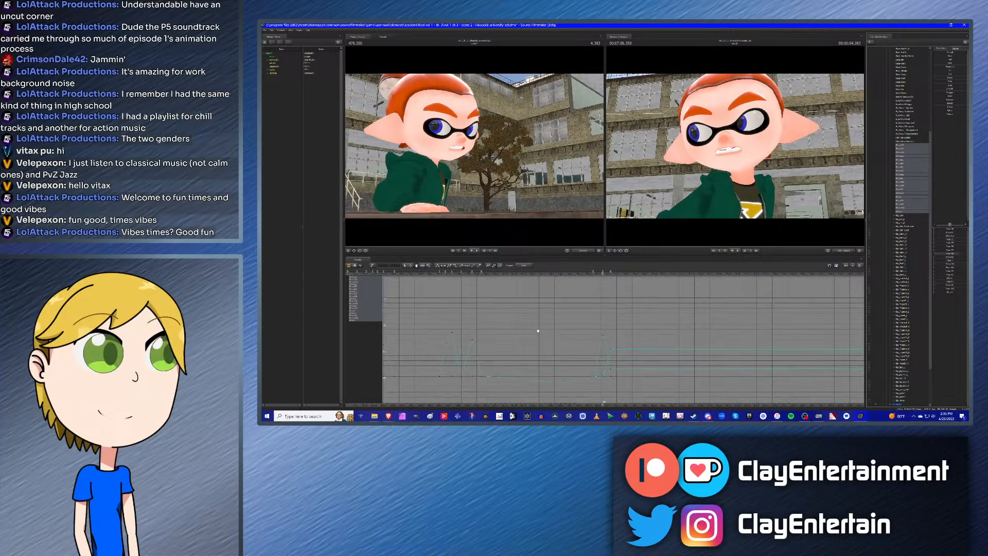
{"action": "left_click", "coordinate": [405, 266]}
{"action": "left_click_drag", "start_coordinate": [458, 322], "coordinate": [678, 412]}
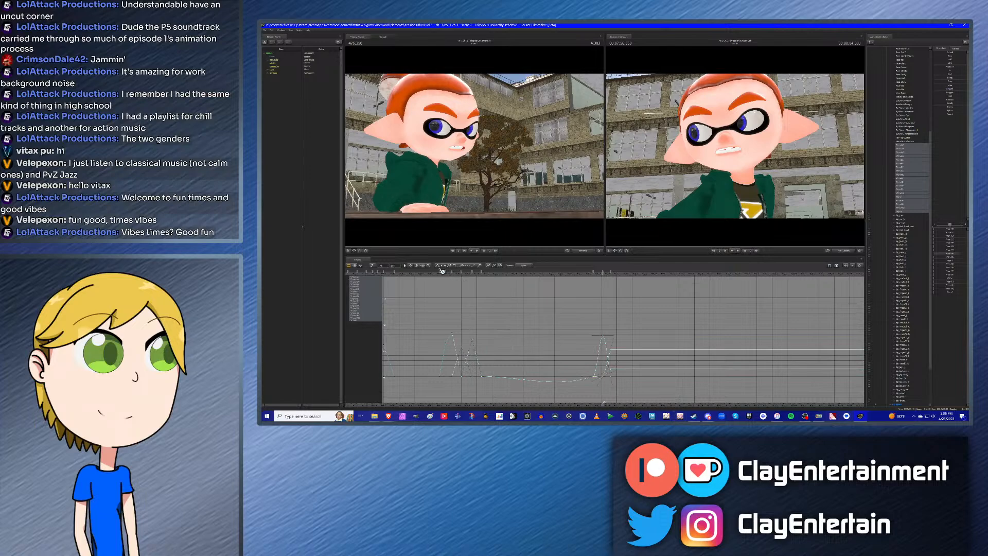
{"action": "left_click", "coordinate": [587, 273]}
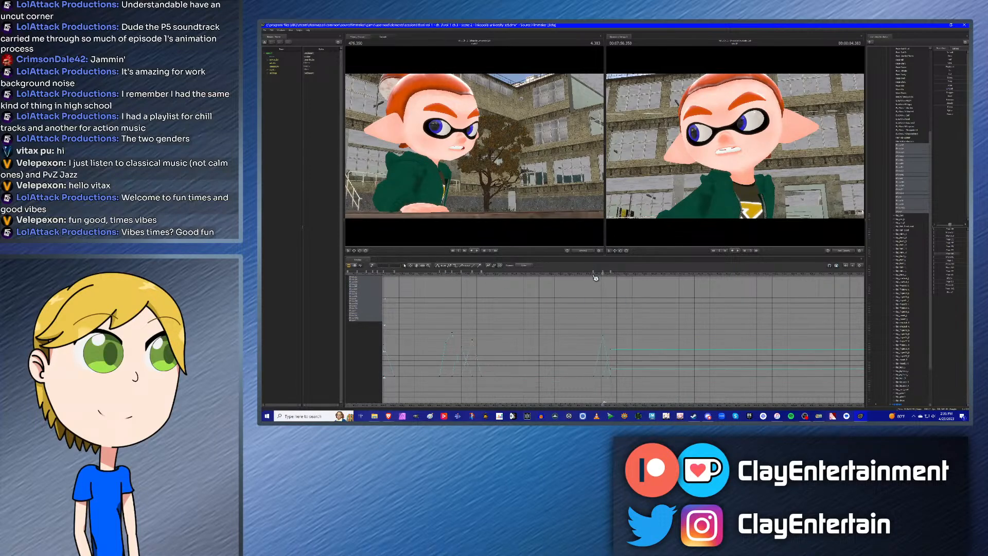
Step: Key another mouth preset at about 4.6 and select the line's mouth keys to smooth their curves
{"action": "left_click", "coordinate": [622, 276]}
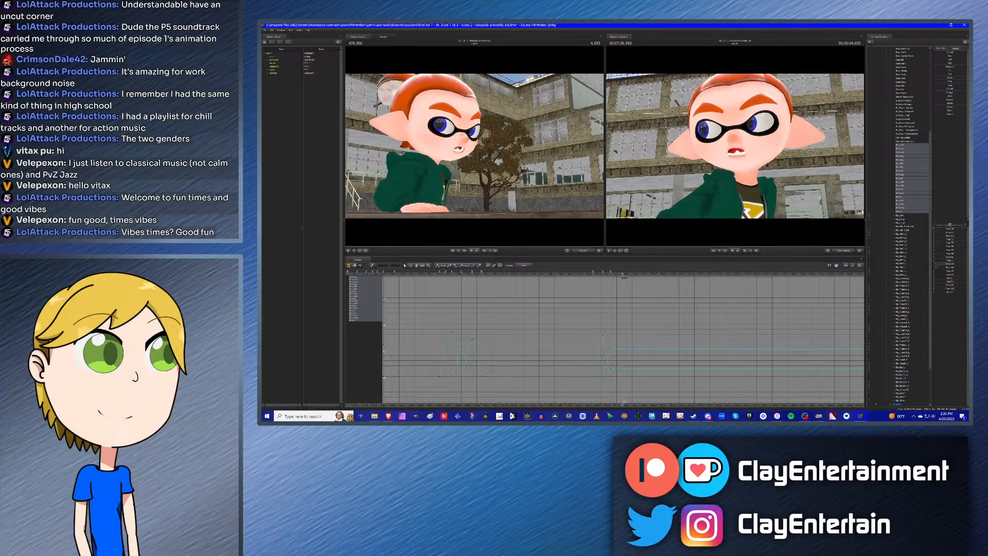
{"action": "left_click_drag", "start_coordinate": [624, 277], "coordinate": [625, 278]}
{"action": "mouse_move", "coordinate": [947, 268]}
{"action": "left_mouse_down"}
{"action": "mouse_move", "coordinate": [951, 289]}
{"action": "mouse_move", "coordinate": [940, 266]}
{"action": "left_mouse_up"}
{"action": "key", "text": "Left"}
{"action": "left_click_drag", "start_coordinate": [567, 322], "coordinate": [703, 405]}
Step: Step frame by frame through the new mouth shapes from just before 4.283 to check the transitions
{"action": "left_click", "coordinate": [586, 279]}
{"action": "key", "text": "Right"}
{"action": "key", "text": "Right"}
{"action": "key", "text": "Right"}
{"action": "key", "text": "Right"}
{"action": "key", "text": "Right"}
{"action": "key", "text": "Right"}
{"action": "key", "text": "Right"}
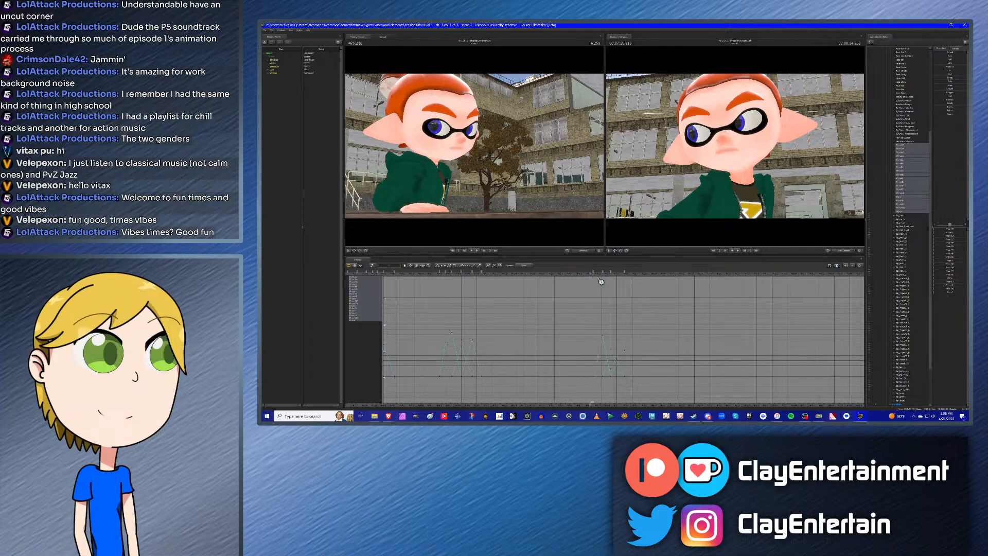
{"action": "key", "text": "Left"}
{"action": "key", "text": "Left"}
{"action": "key", "text": "Left"}
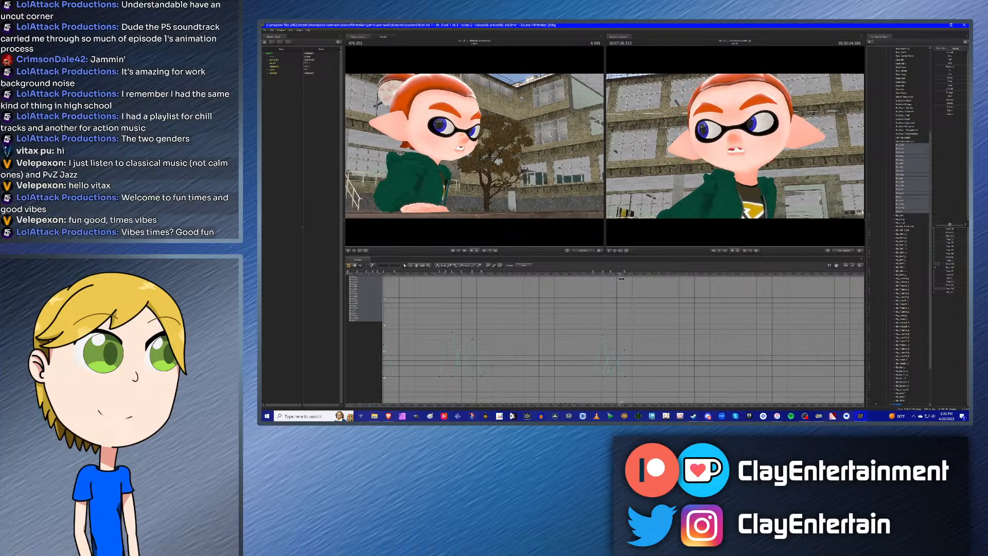
Step: Key a further mouth preset at 4.700 and step back through the frames leading to it
{"action": "left_click_drag", "start_coordinate": [624, 271], "coordinate": [631, 275]}
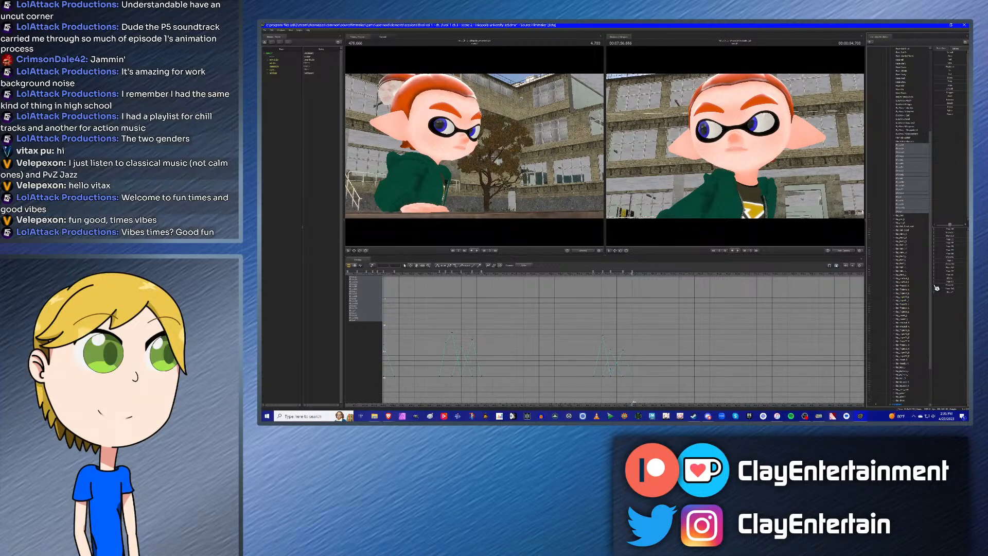
{"action": "left_click_drag", "start_coordinate": [938, 285], "coordinate": [953, 286]}
{"action": "key", "text": "Left"}
{"action": "key", "text": "Left"}
{"action": "key", "text": "Left"}
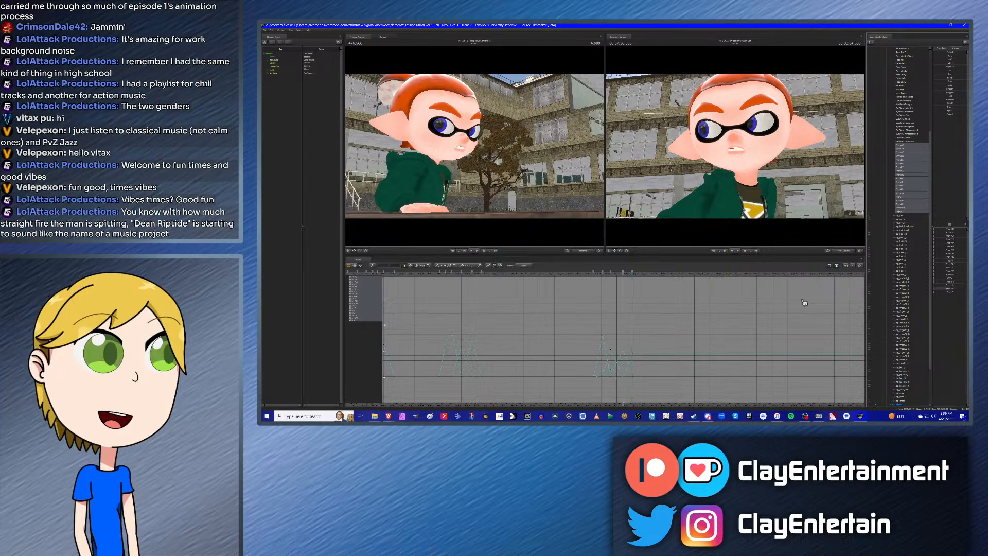
Step: Adjust the tangents of the mouth keys from 4.283 to 4.700 to remove overshoot and play back the line
{"action": "left_click_drag", "start_coordinate": [563, 324], "coordinate": [667, 385]}
{"action": "left_click", "coordinate": [438, 265]}
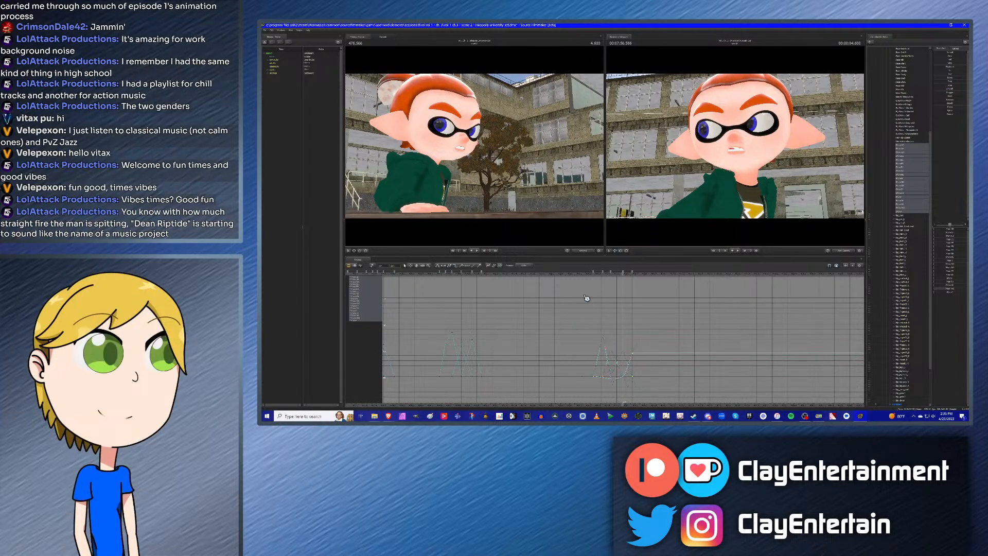
{"action": "left_click", "coordinate": [592, 287]}
{"action": "left_click", "coordinate": [590, 272]}
{"action": "key", "text": "space"}
{"action": "key", "text": "space"}
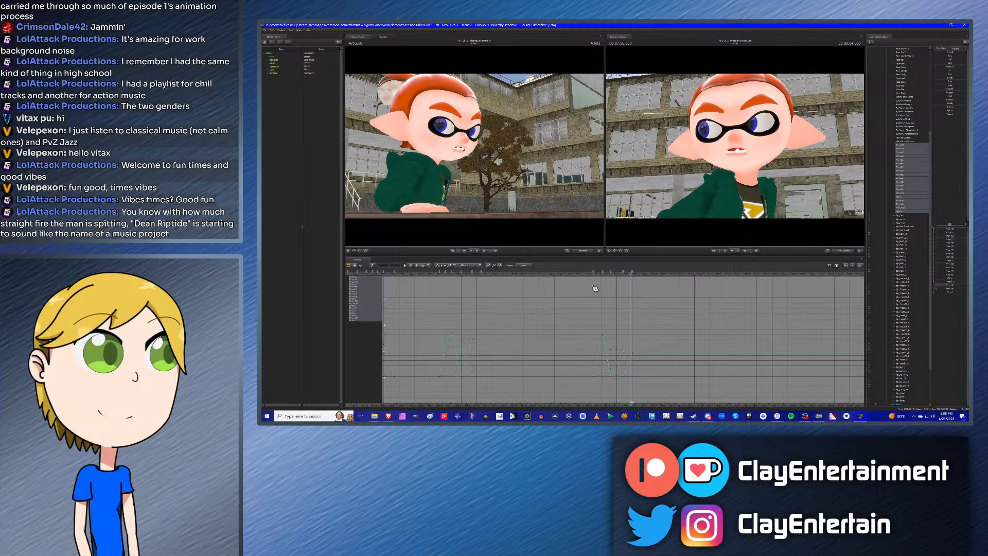
Step: Key a closed-mouth preset at 4.800, step back to 4.700 and select the line's mouth keys to smooth their curves
{"action": "left_click_drag", "start_coordinate": [587, 276], "coordinate": [641, 278]}
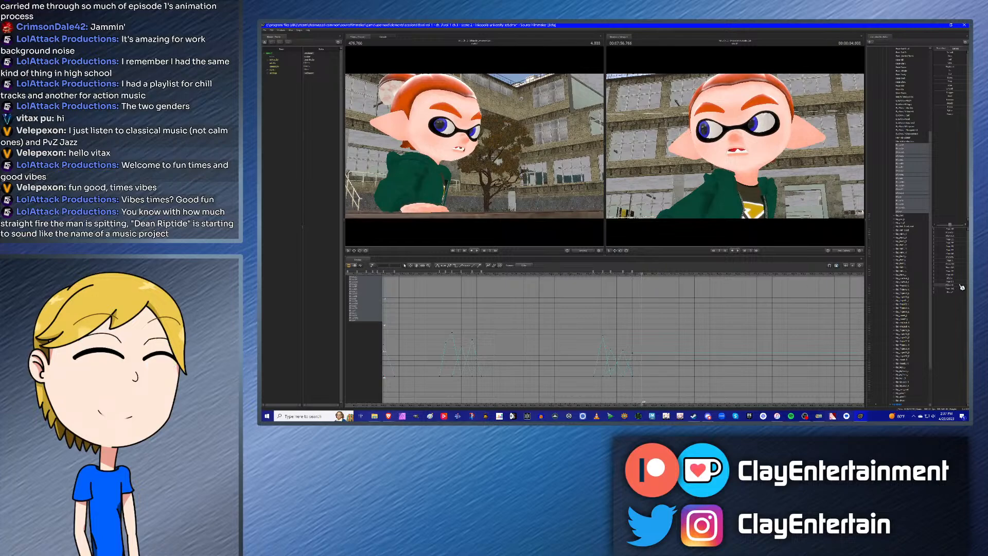
{"action": "left_click_drag", "start_coordinate": [958, 285], "coordinate": [918, 283]}
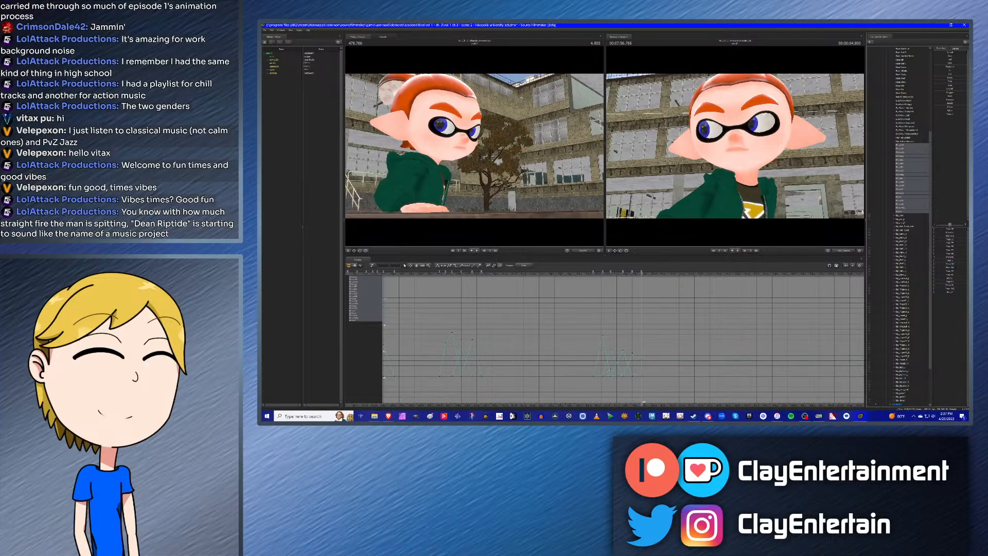
{"action": "left_click_drag", "start_coordinate": [958, 257], "coordinate": [961, 256]}
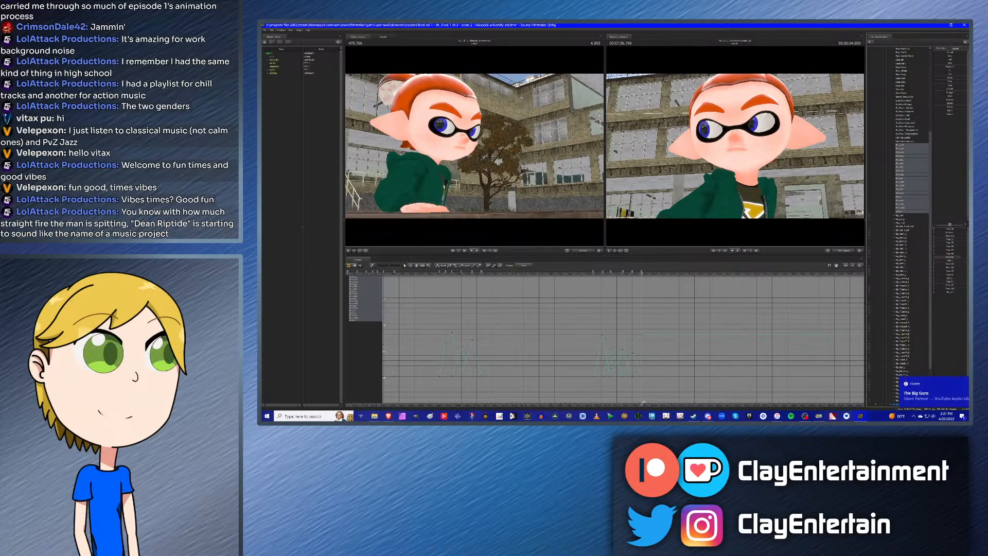
{"action": "key", "text": "Left"}
{"action": "key", "text": "Left"}
{"action": "key", "text": "Left"}
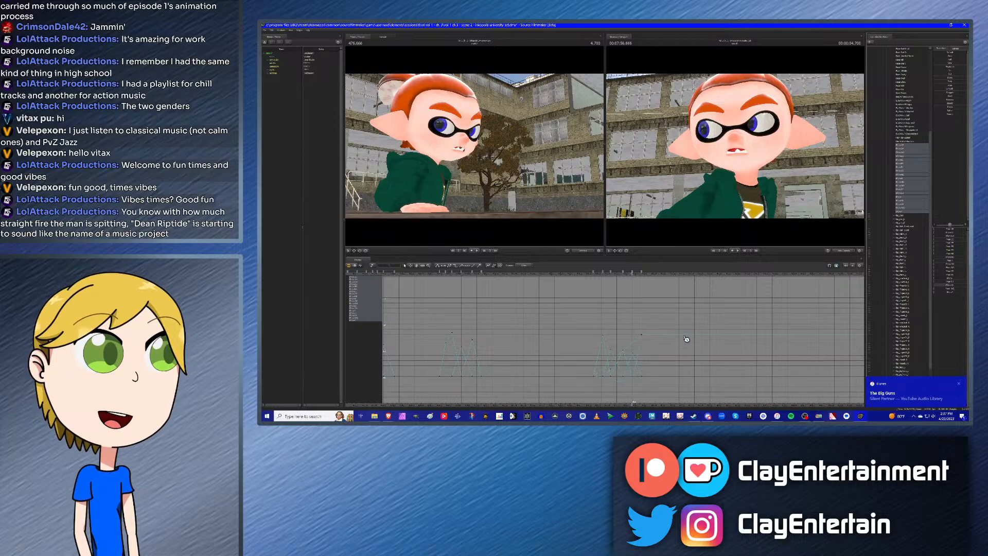
{"action": "left_click_drag", "start_coordinate": [569, 311], "coordinate": [701, 404]}
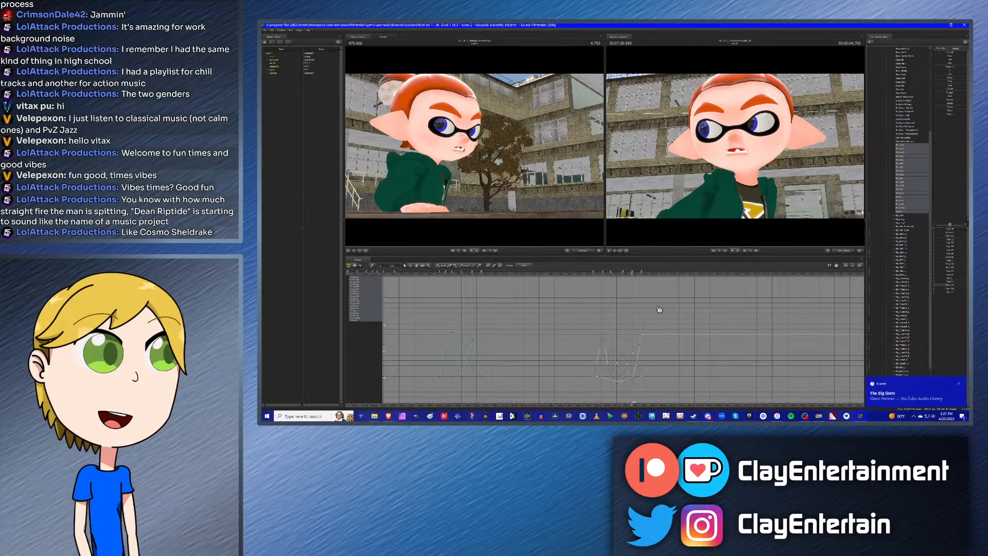
{"action": "left_click", "coordinate": [678, 313]}
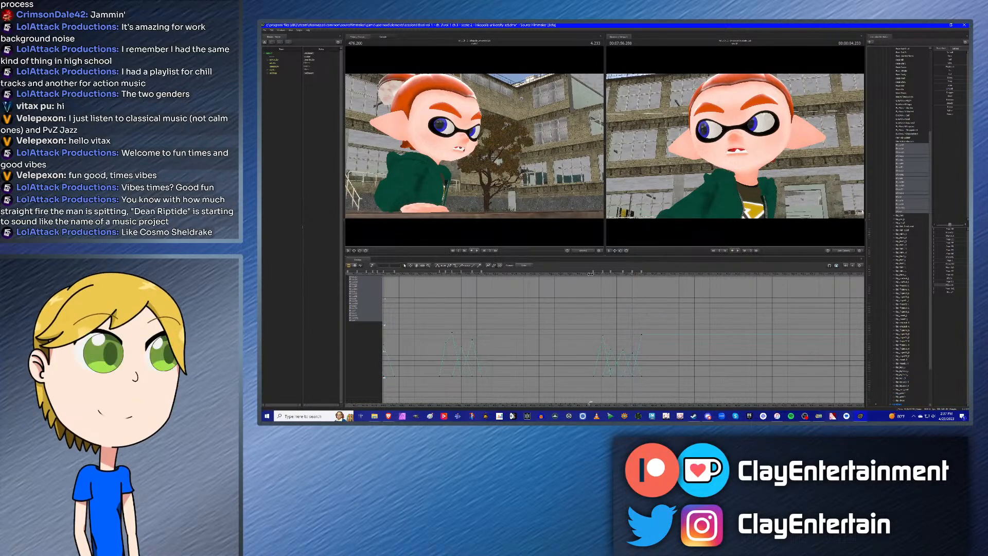
Step: Scrub through the line's mouth keys from 4.233, key another mouth preset at 4.933 and step back to 4.800
{"action": "left_click_drag", "start_coordinate": [591, 277], "coordinate": [643, 277]}
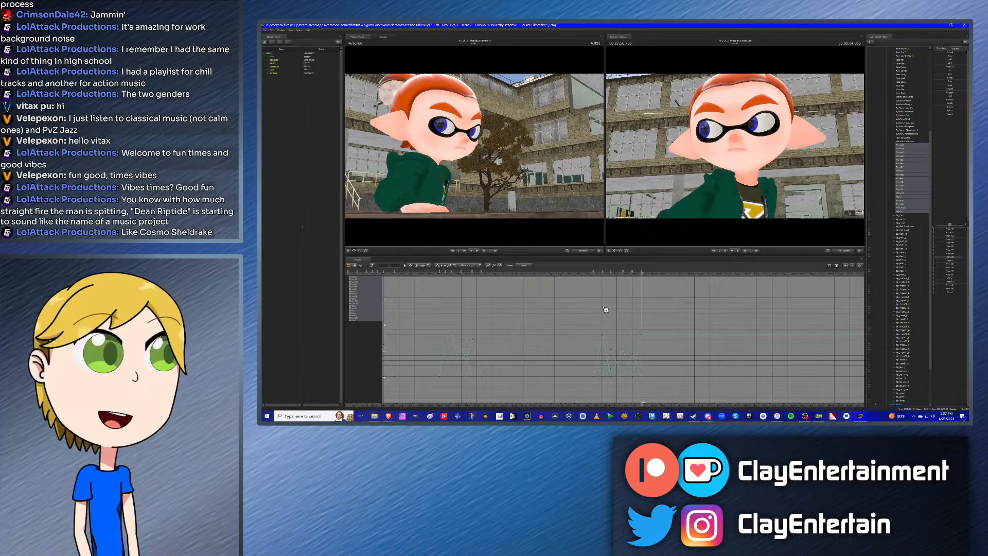
{"action": "scroll", "coordinate": [676, 316], "scroll_direction": "up", "scroll_amount": 3}
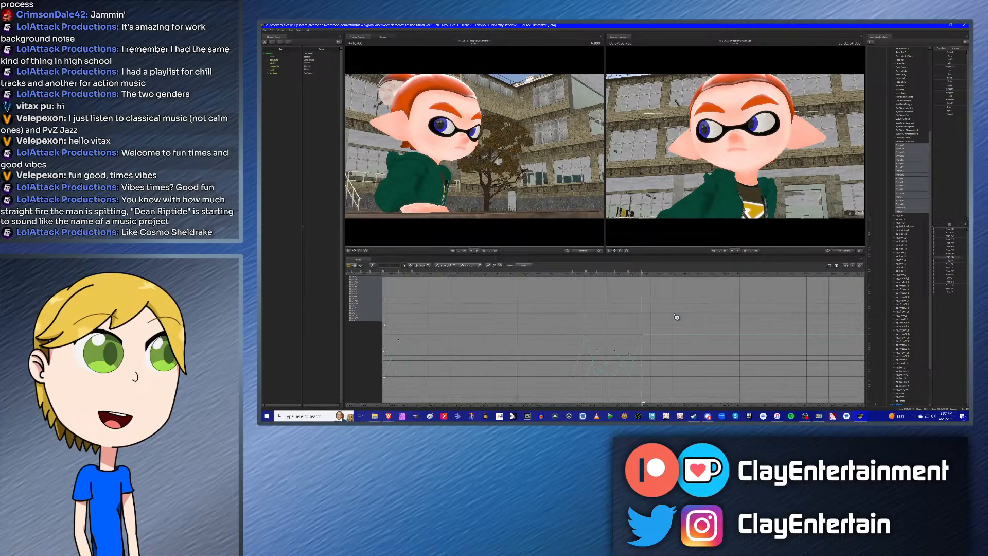
{"action": "left_click", "coordinate": [418, 267]}
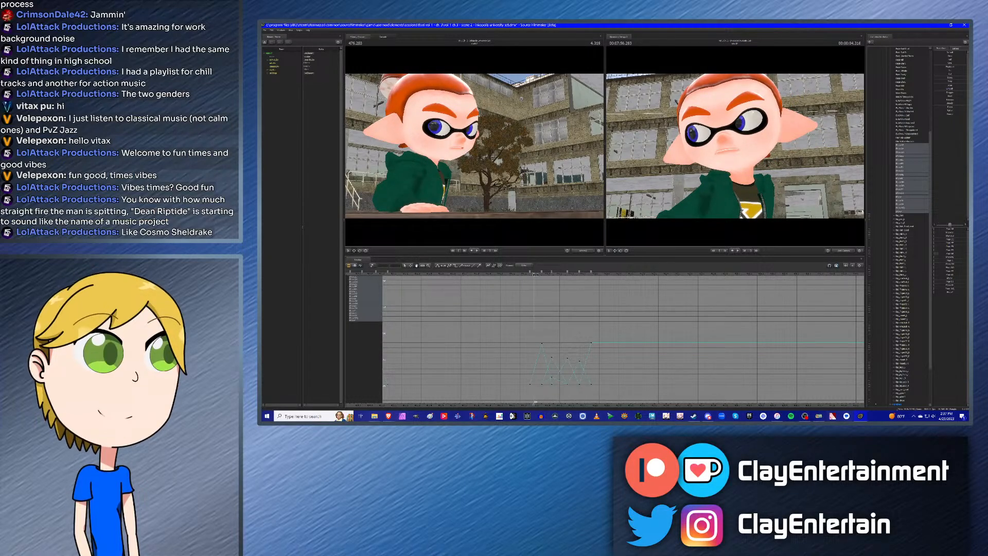
{"action": "left_click_drag", "start_coordinate": [525, 273], "coordinate": [605, 280]}
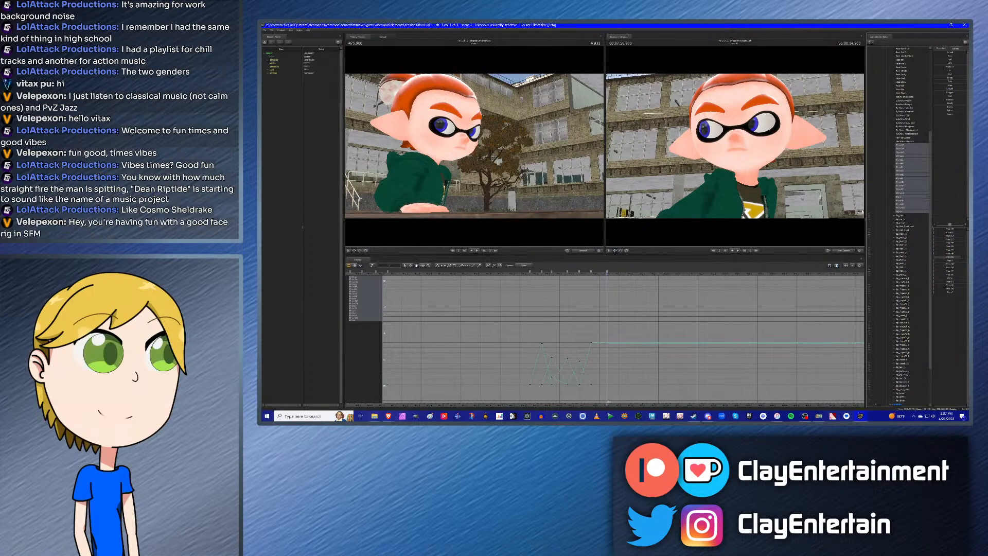
{"action": "left_click_drag", "start_coordinate": [935, 289], "coordinate": [950, 289]}
{"action": "key", "text": "Left"}
{"action": "key", "text": "Left"}
{"action": "key", "text": "Left"}
{"action": "key", "text": "Left"}
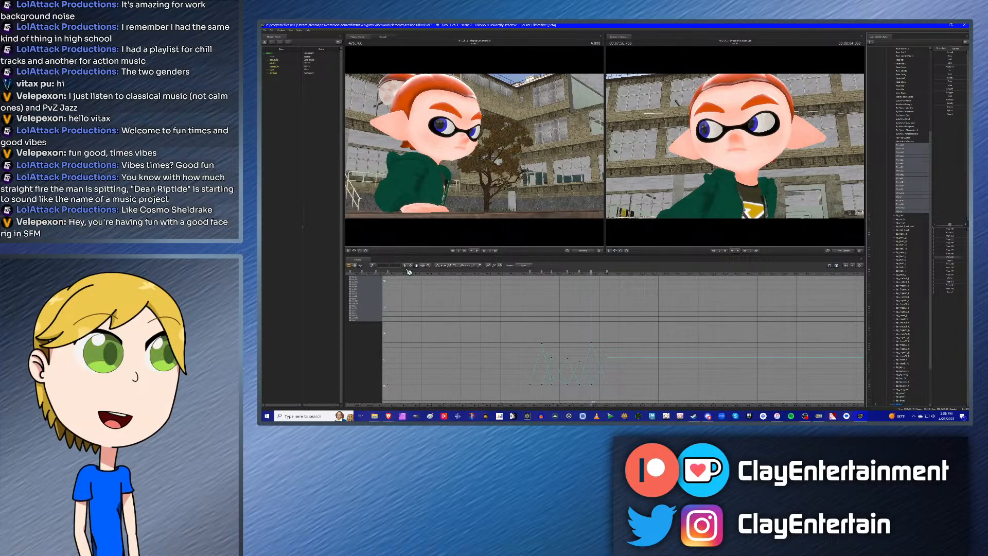
Step: Smooth the tangents of the mouth keys up to 4.933 and play back the line
{"action": "left_click_drag", "start_coordinate": [694, 418], "coordinate": [693, 418]}
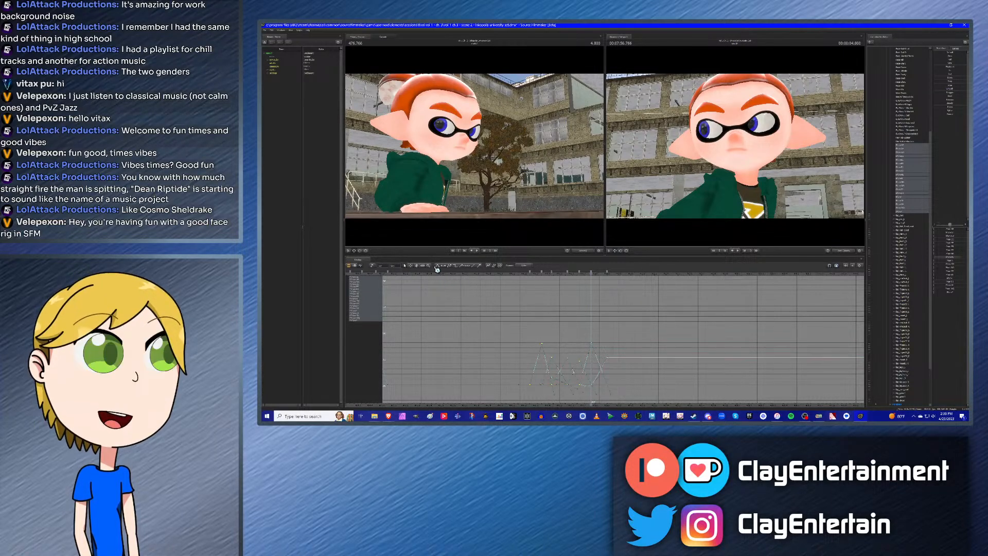
{"action": "left_click", "coordinate": [568, 305]}
{"action": "left_click", "coordinate": [599, 276]}
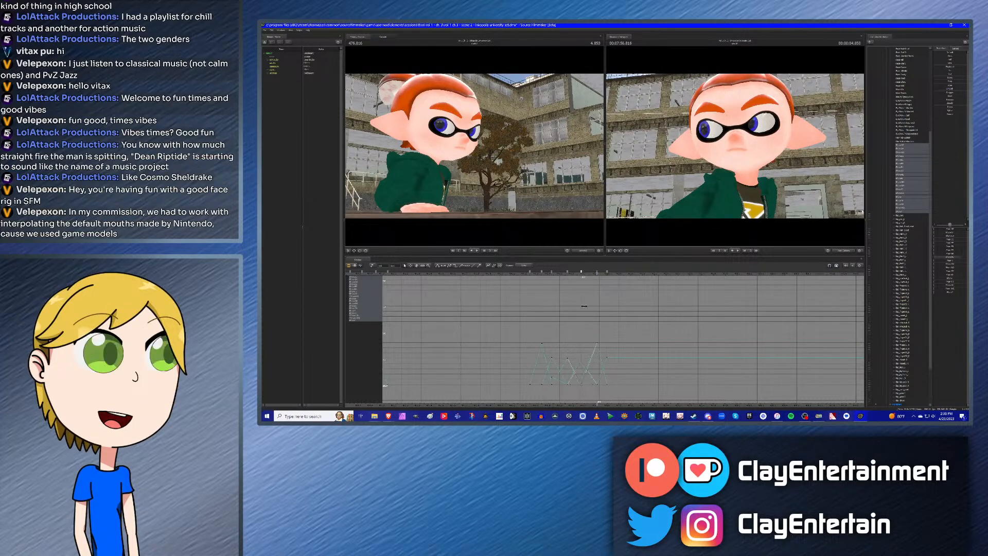
{"action": "left_click", "coordinate": [531, 276]}
{"action": "key", "text": "space"}
{"action": "key", "text": "space"}
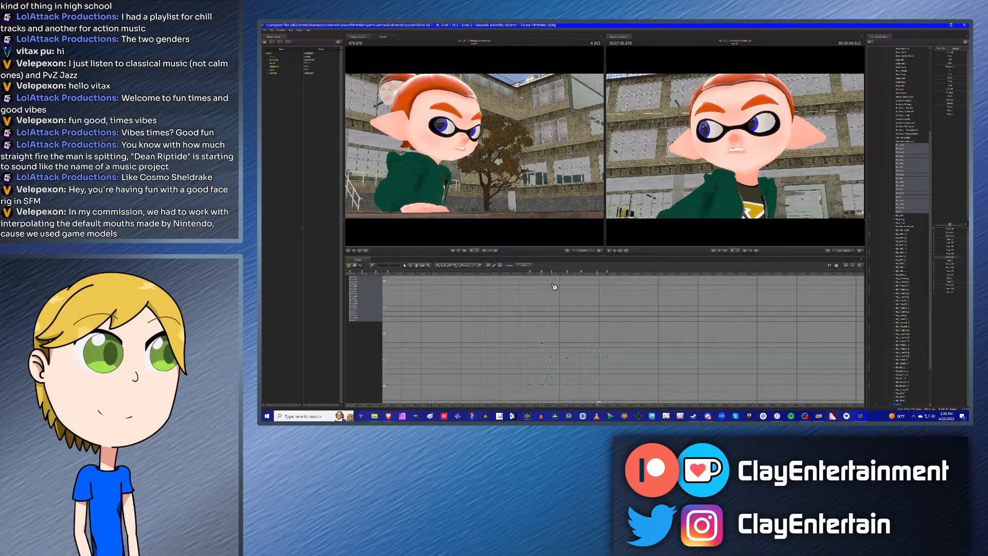
Step: Key a mouth preset at 5.033, refine the mouth shape at 4.933 and smooth the surrounding mouth keys
{"action": "left_click_drag", "start_coordinate": [597, 277], "coordinate": [619, 279]}
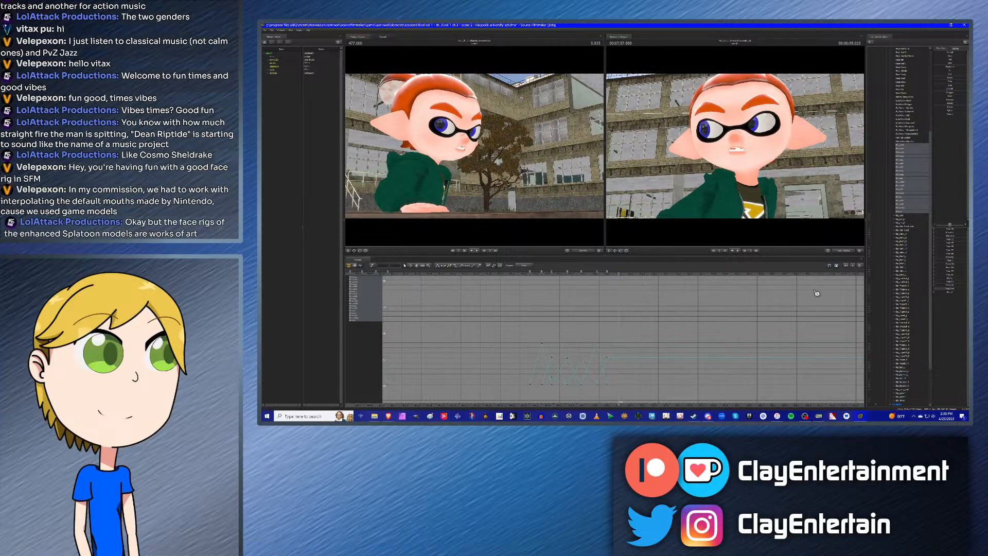
{"action": "left_click_drag", "start_coordinate": [953, 290], "coordinate": [955, 266]}
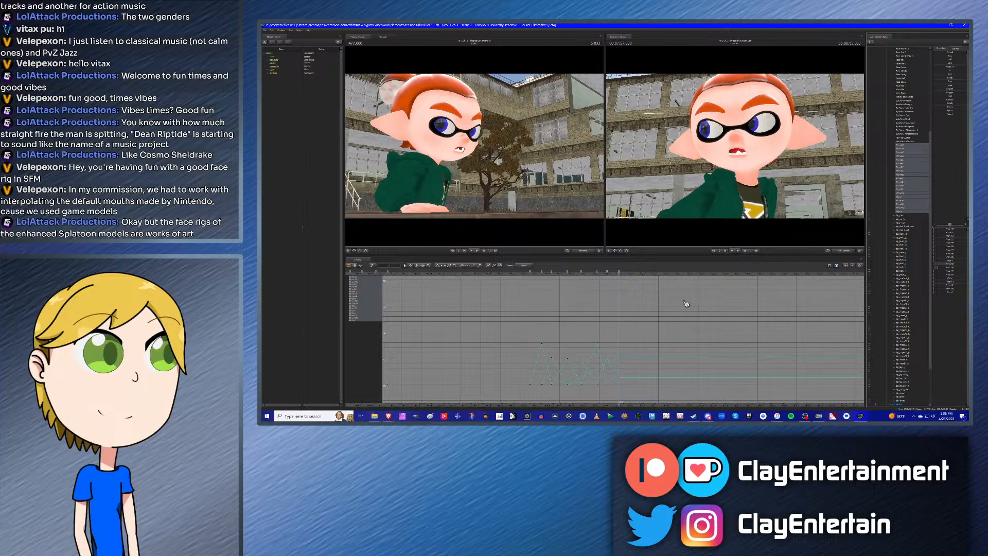
{"action": "key", "text": "Up"}
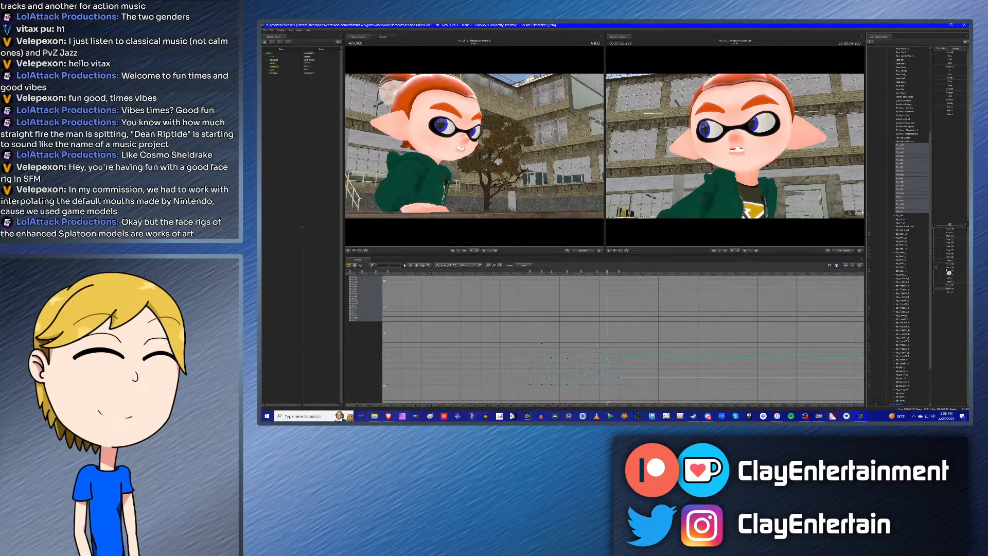
{"action": "left_click_drag", "start_coordinate": [947, 269], "coordinate": [945, 269]}
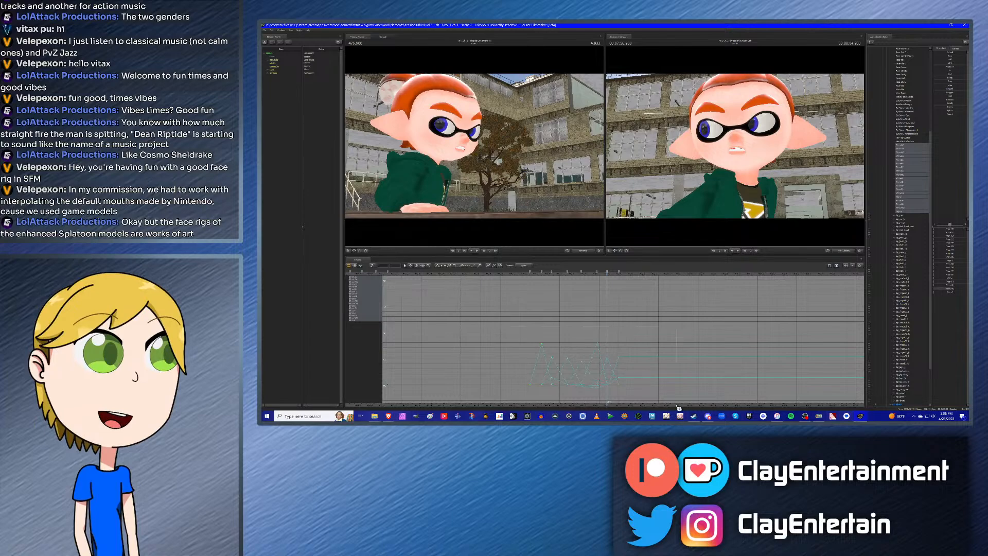
{"action": "key", "text": "ctrl+a"}
{"action": "left_click", "coordinate": [560, 310]}
{"action": "scroll", "coordinate": [655, 331], "scroll_direction": "down", "scroll_amount": 2}
{"action": "scroll", "coordinate": [536, 307], "scroll_direction": "down", "scroll_amount": 3}
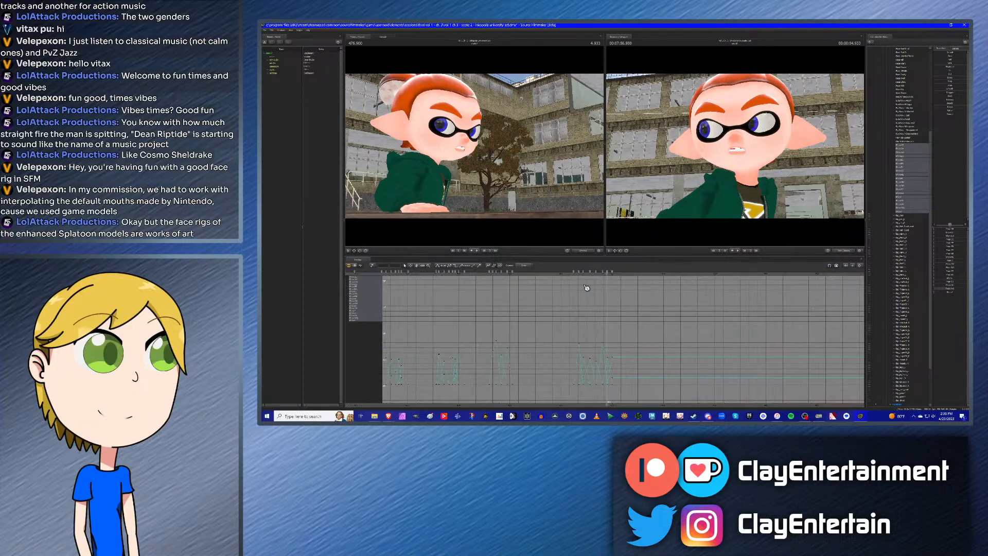
{"action": "scroll", "coordinate": [654, 325], "scroll_direction": "up", "scroll_amount": 2}
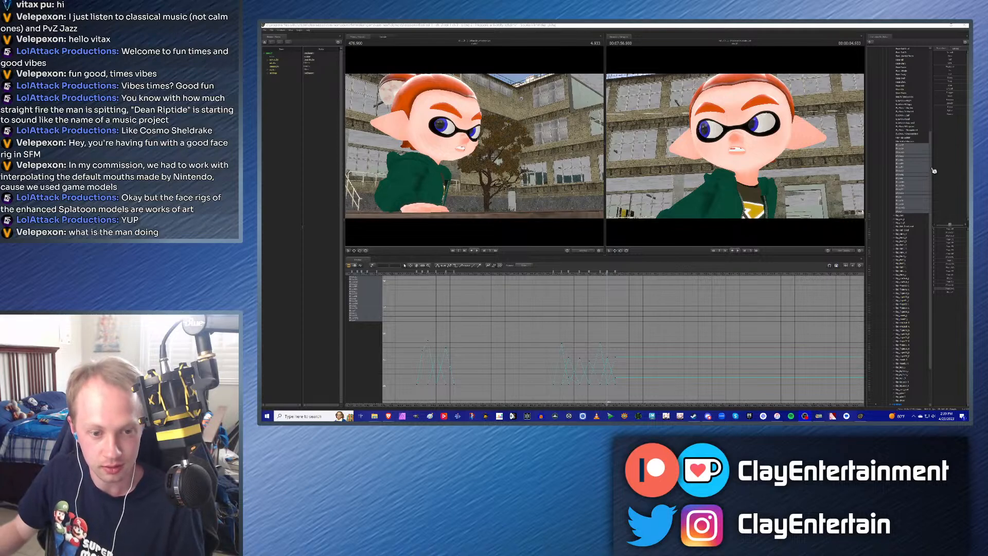
Step: Scrub through the line from about 4.25 to 5.150 to check the mouth shapes and find the next one's timing
{"action": "left_click", "coordinate": [643, 24]}
{"action": "left_click", "coordinate": [552, 278]}
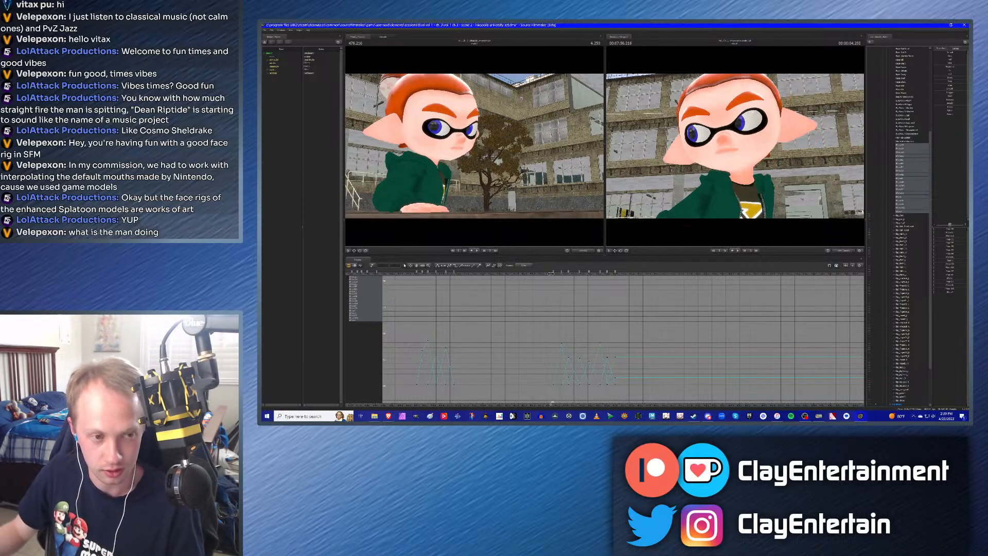
{"action": "left_click", "coordinate": [624, 281]}
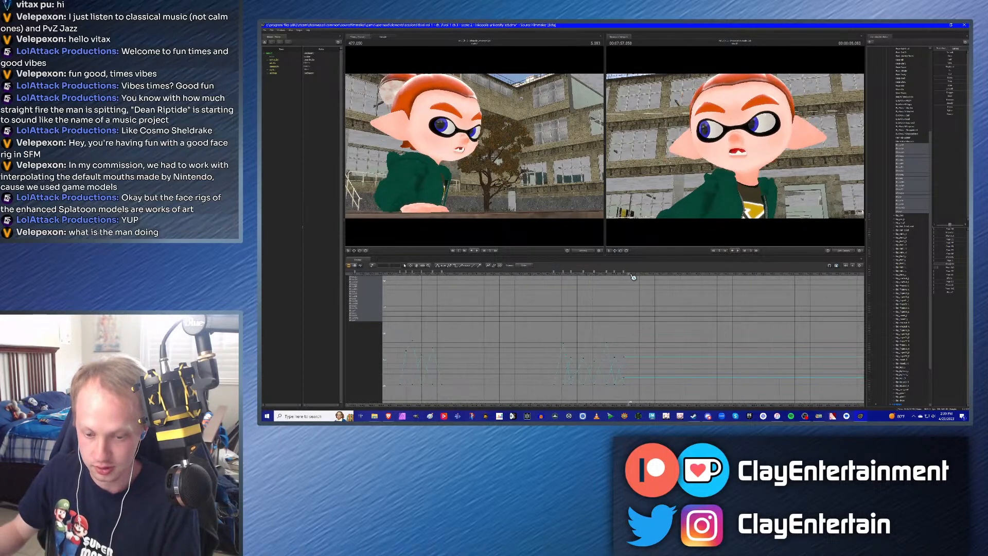
{"action": "scroll", "coordinate": [697, 329], "scroll_direction": "up", "scroll_amount": 2}
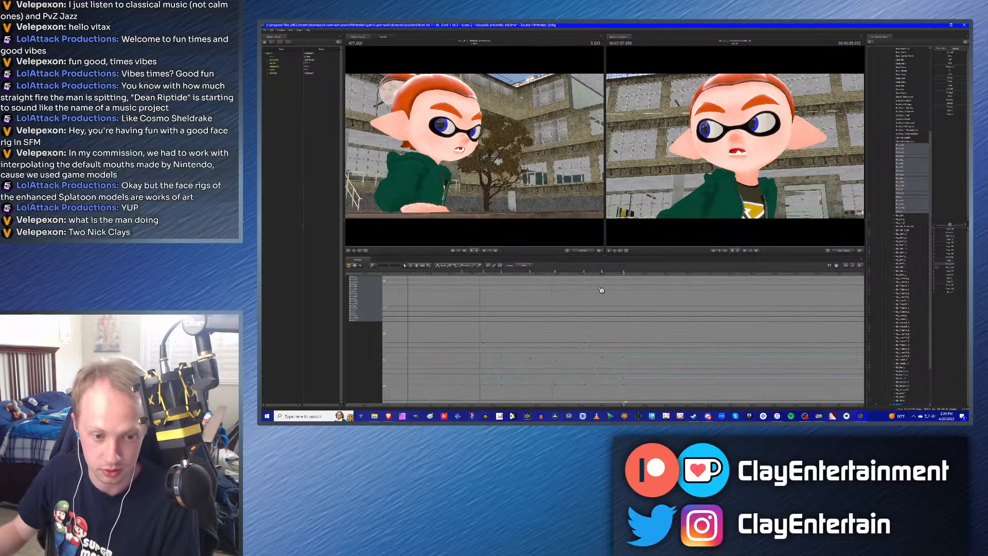
{"action": "left_click", "coordinate": [593, 272]}
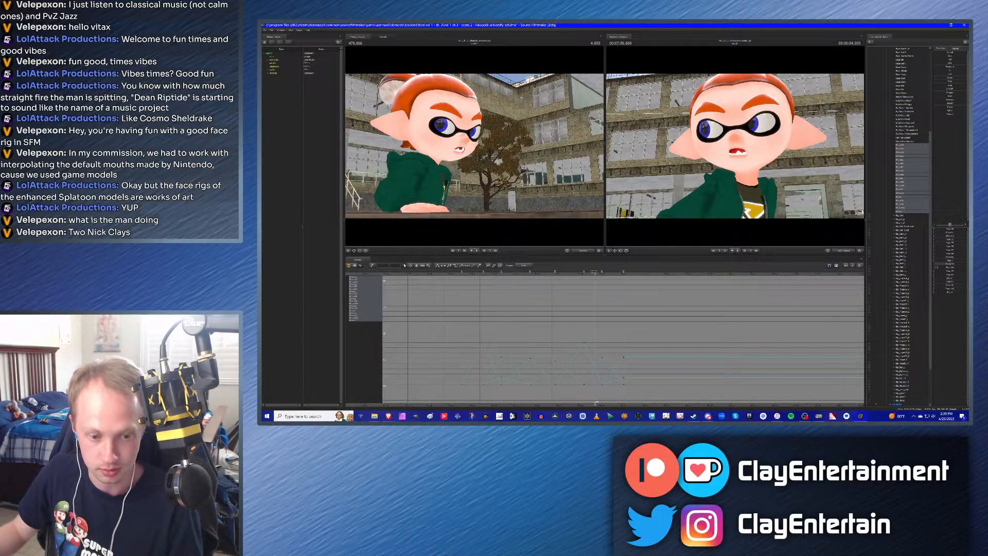
{"action": "left_click", "coordinate": [621, 278]}
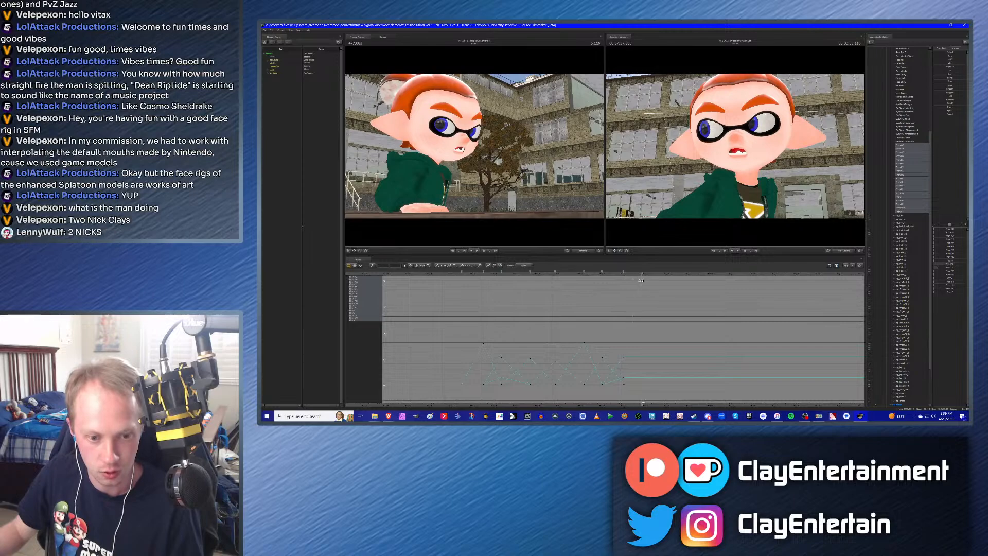
{"action": "left_click", "coordinate": [541, 272]}
{"action": "left_click_drag", "start_coordinate": [540, 266], "coordinate": [650, 278]}
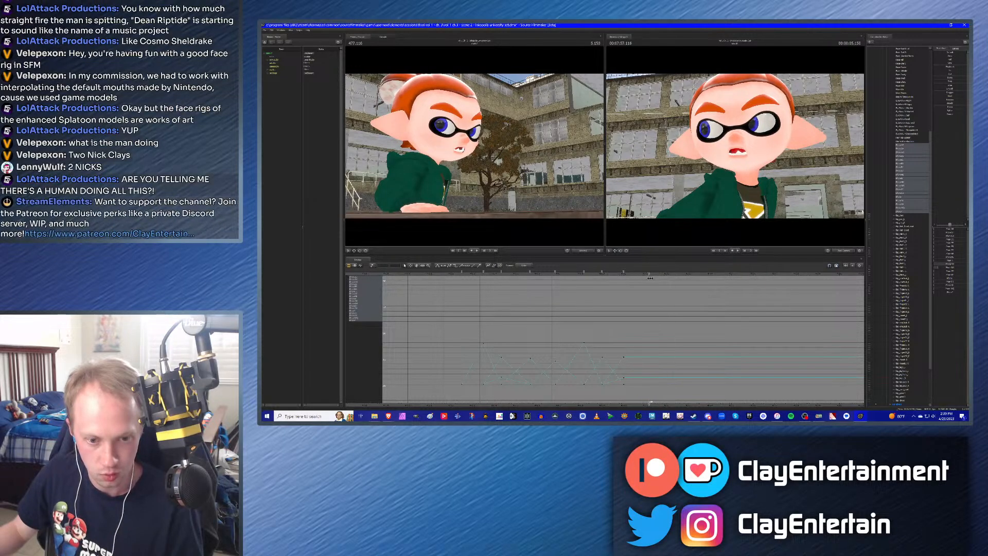
Step: Key further mouth presets at 5.150 and 5.200, then return to the 5.150 key
{"action": "left_click_drag", "start_coordinate": [952, 264], "coordinate": [955, 290]}
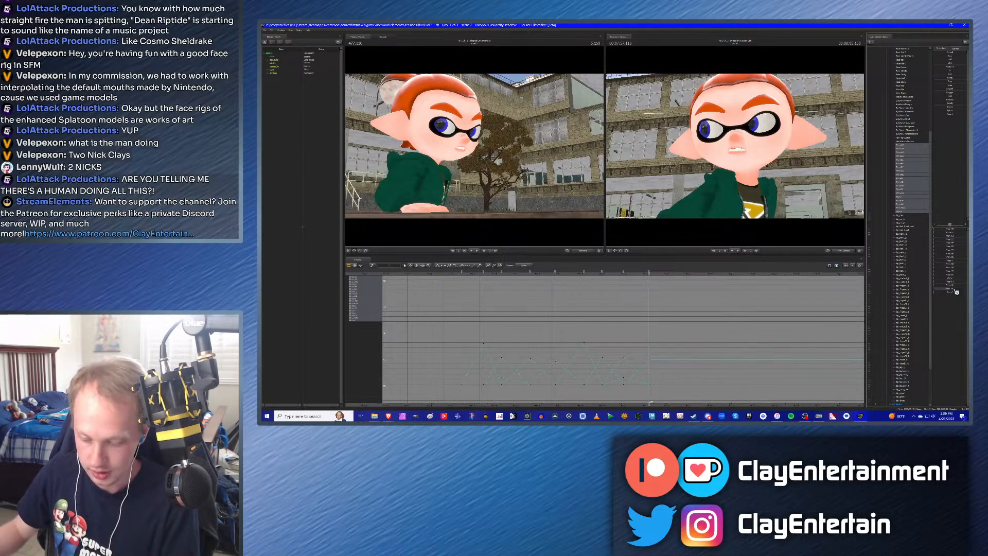
{"action": "key", "text": "Up"}
{"action": "key", "text": "Down"}
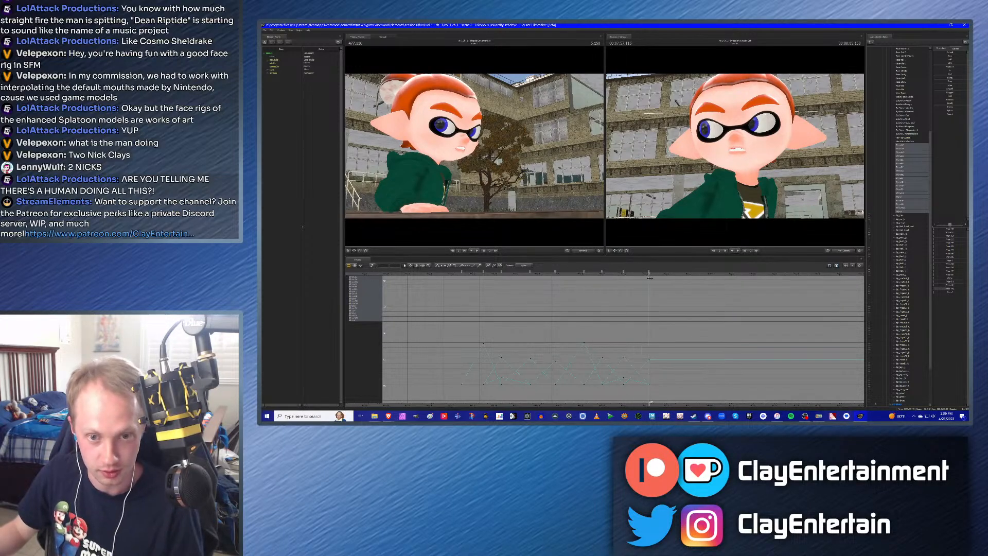
{"action": "mouse_move", "coordinate": [650, 278]}
{"action": "left_mouse_down"}
{"action": "mouse_move", "coordinate": [480, 281]}
{"action": "mouse_move", "coordinate": [652, 283]}
{"action": "left_mouse_up"}
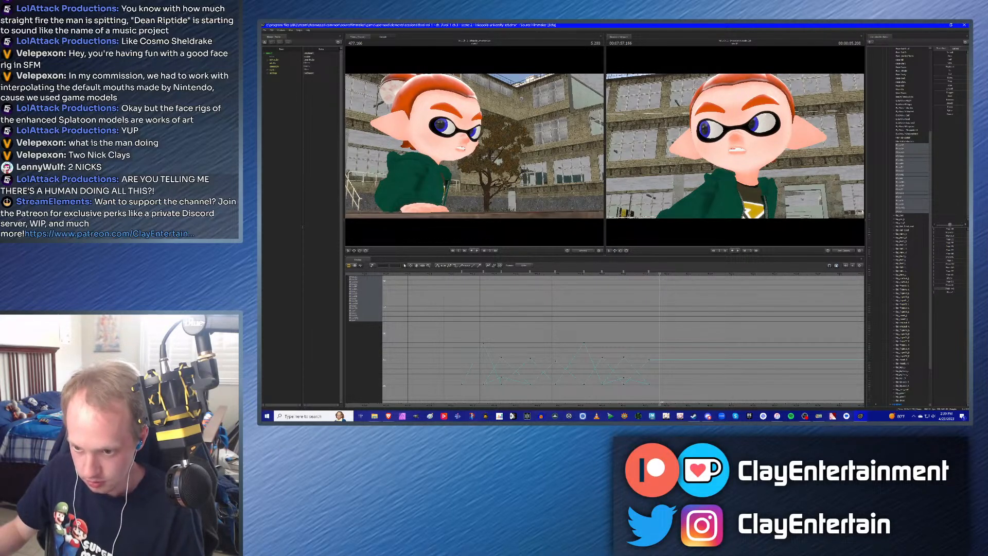
{"action": "left_click_drag", "start_coordinate": [950, 288], "coordinate": [902, 284]}
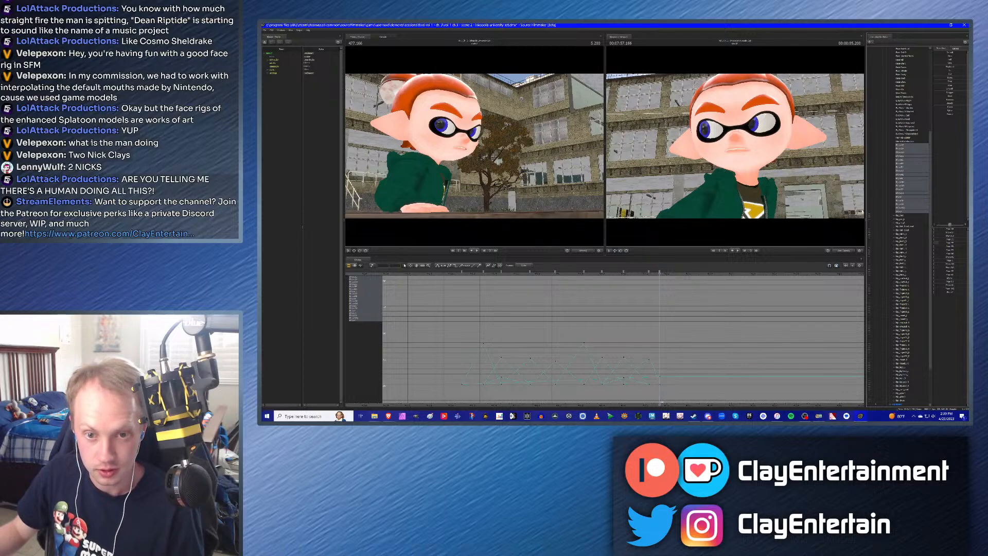
{"action": "left_click_drag", "start_coordinate": [938, 243], "coordinate": [955, 243]}
{"action": "key", "text": "Up"}
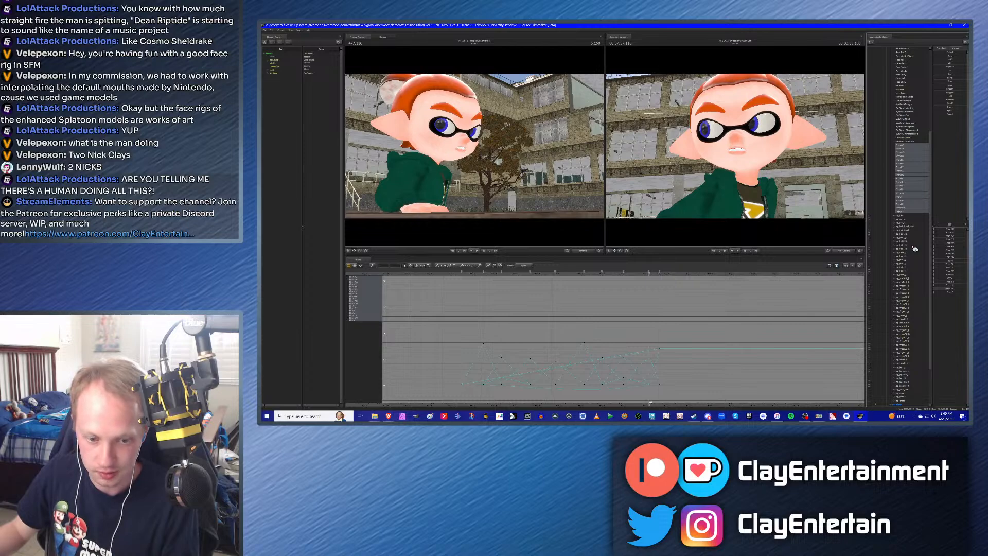
Step: Select the line's mouth keys up to 5.200 and adjust their tangents to smooth the transitions
{"action": "left_click_drag", "start_coordinate": [453, 333], "coordinate": [737, 407]}
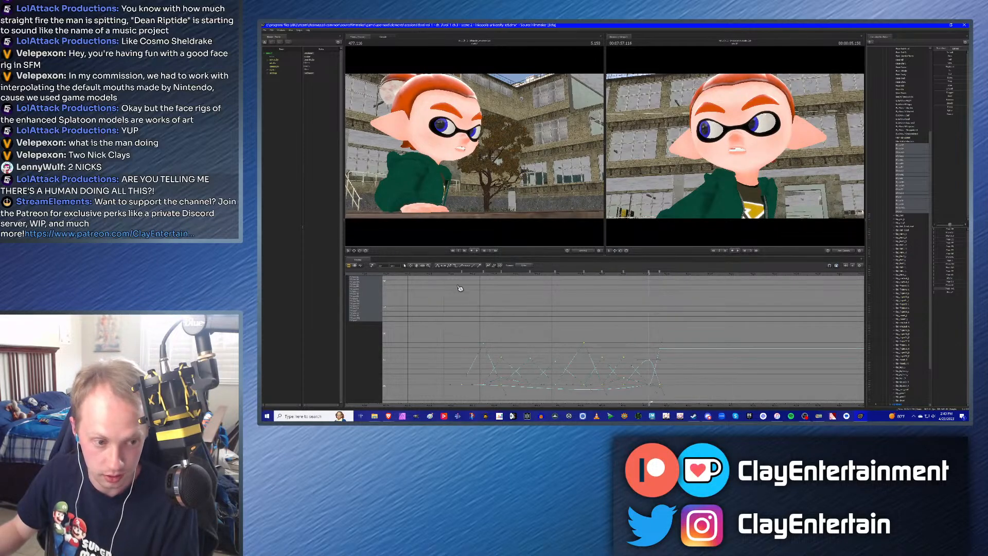
{"action": "left_click", "coordinate": [437, 265]}
{"action": "left_click", "coordinate": [638, 273]}
Step: Key a mouth preset at about 5.266, then select the line's mouth keys and smooth their tangents
{"action": "left_click_drag", "start_coordinate": [638, 273], "coordinate": [664, 278]}
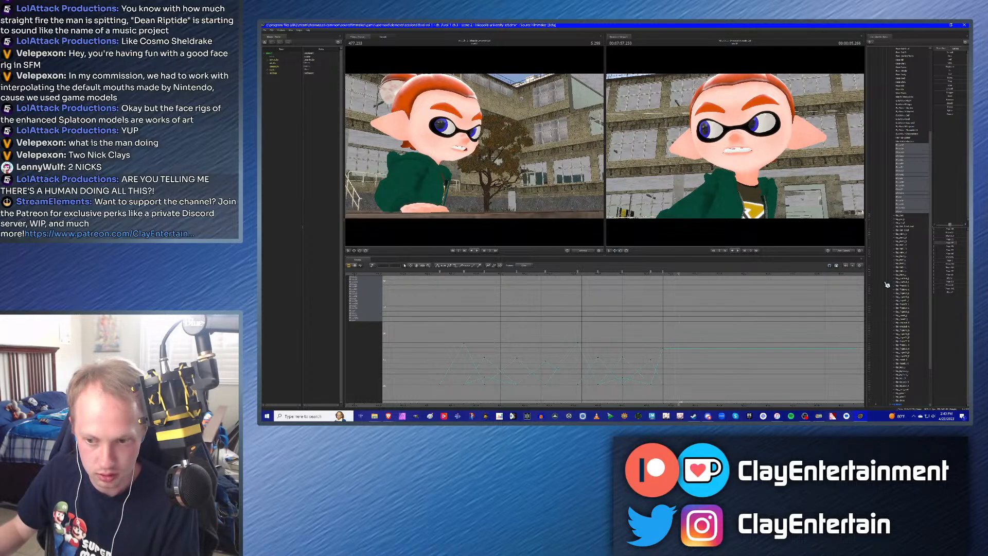
{"action": "left_click_drag", "start_coordinate": [957, 244], "coordinate": [912, 240]}
{"action": "key", "text": "Left"}
{"action": "key", "text": "Left"}
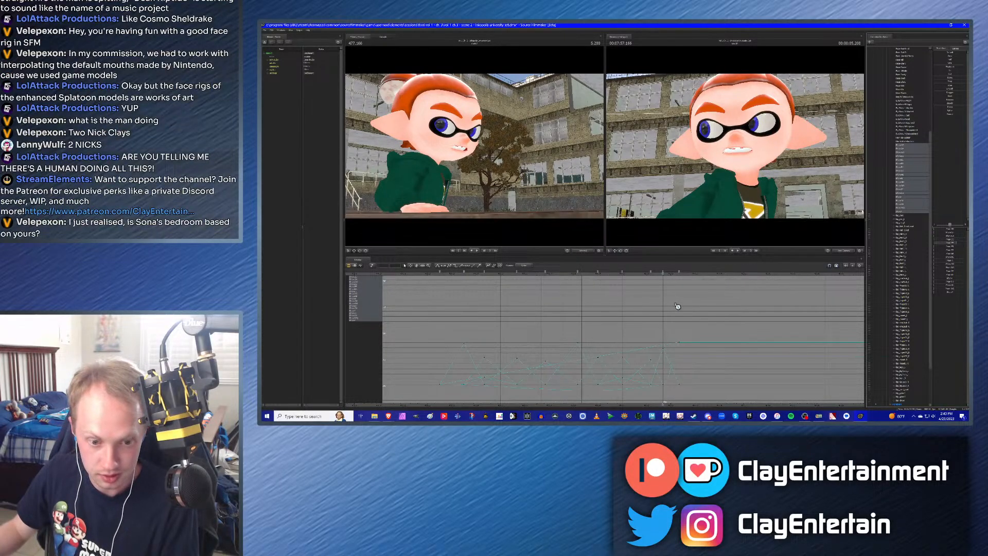
{"action": "left_click_drag", "start_coordinate": [426, 312], "coordinate": [688, 393]}
{"action": "left_click", "coordinate": [688, 393]}
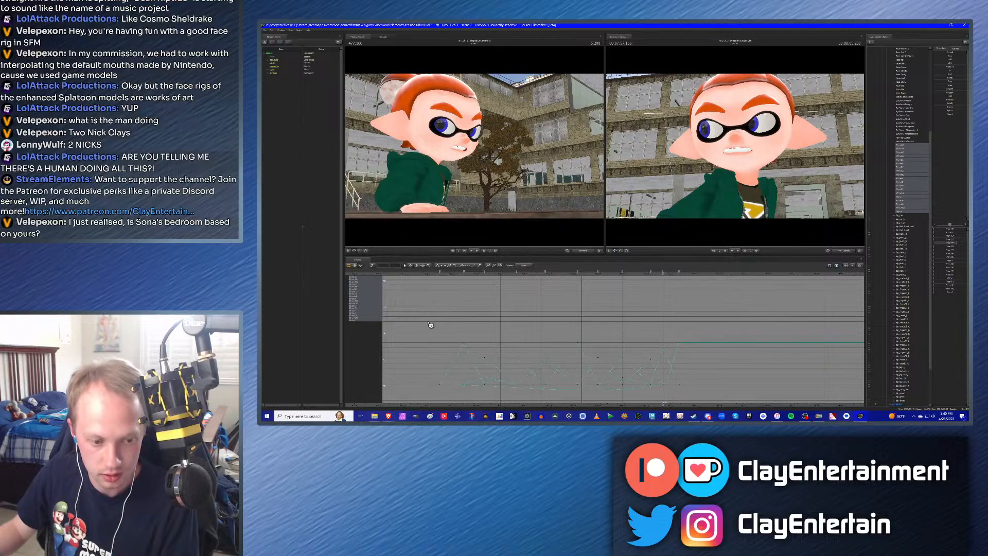
{"action": "left_click_drag", "start_coordinate": [430, 325], "coordinate": [723, 415]}
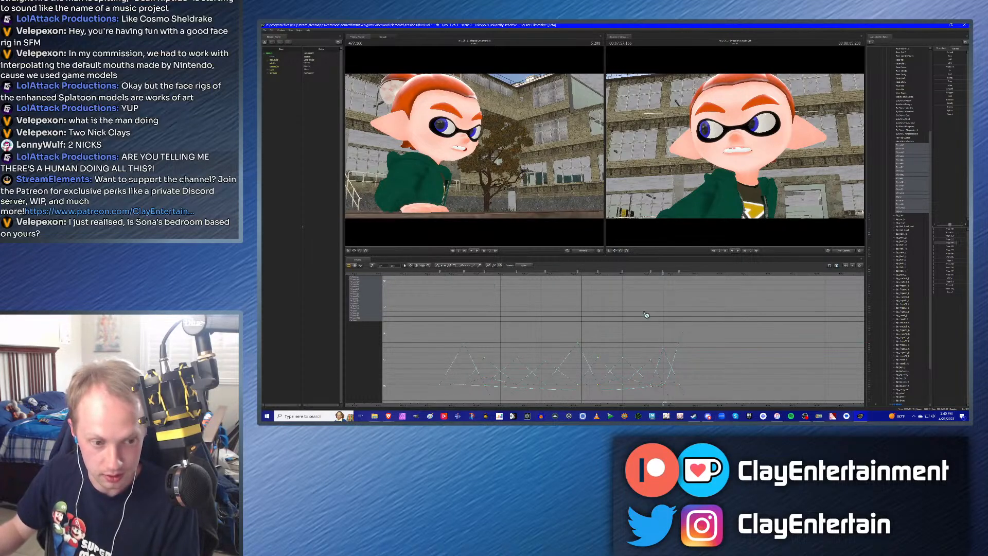
{"action": "left_click", "coordinate": [683, 312]}
Step: Key the next mouth preset at 5.366, then select the line's mouth keys up to it and smooth their tangents
{"action": "left_click_drag", "start_coordinate": [663, 279], "coordinate": [690, 278]}
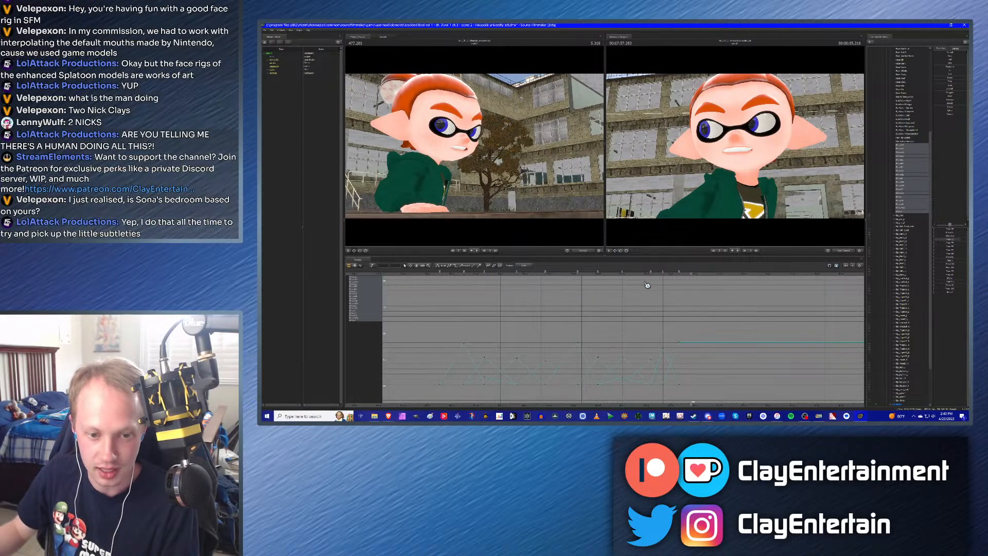
{"action": "left_click", "coordinate": [680, 278]}
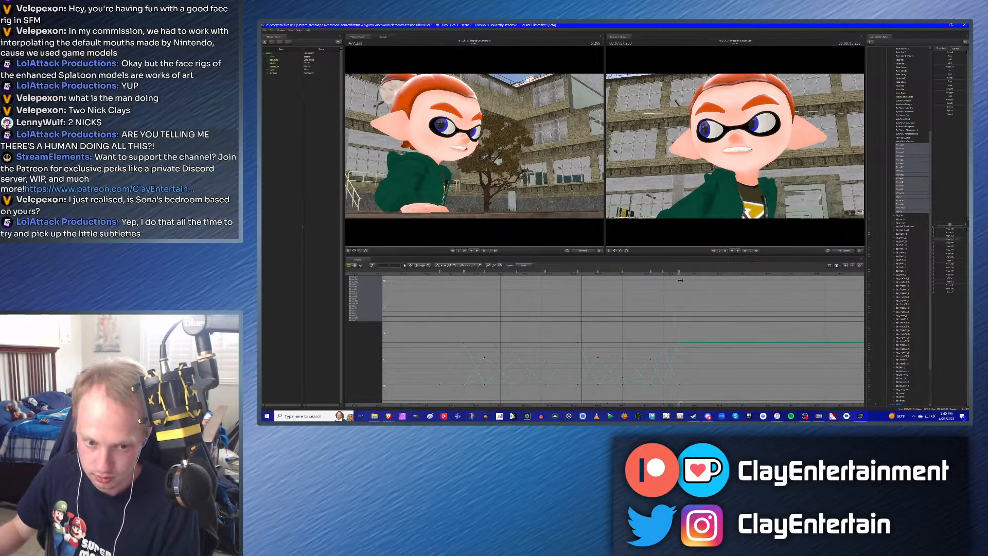
{"action": "left_click", "coordinate": [688, 282]}
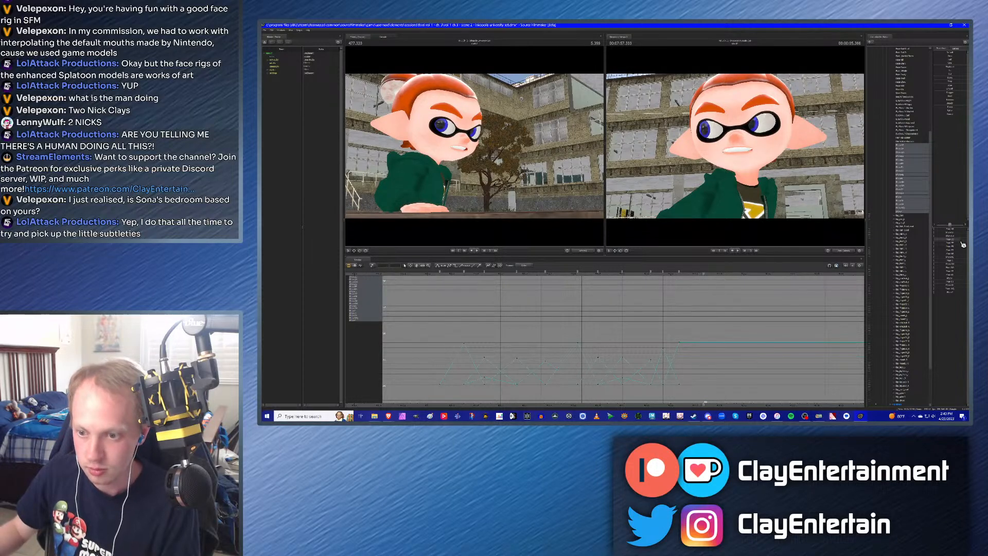
{"action": "left_click_drag", "start_coordinate": [940, 229], "coordinate": [894, 231]}
{"action": "key", "text": "Left"}
{"action": "key", "text": "Left"}
{"action": "key", "text": "Left"}
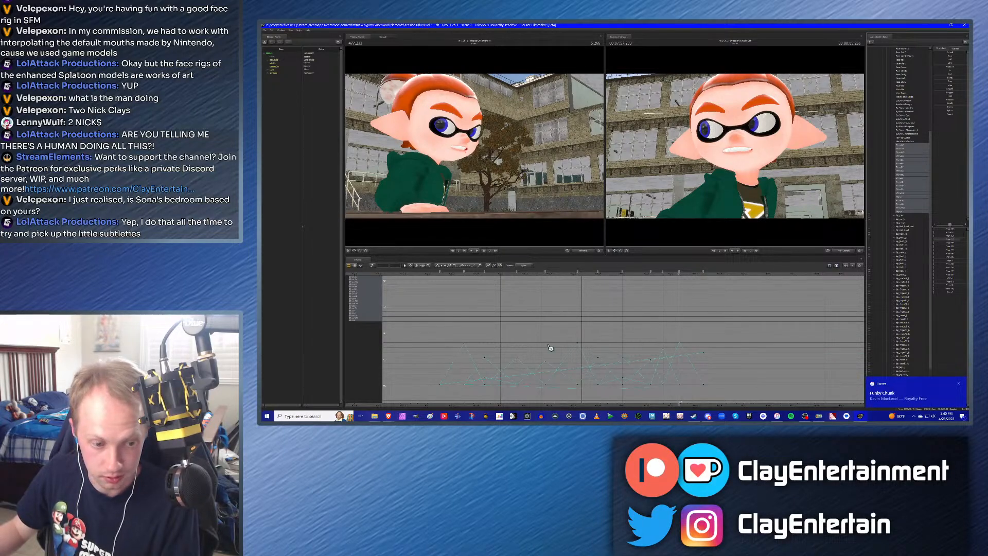
{"action": "left_click_drag", "start_coordinate": [433, 329], "coordinate": [772, 410]}
{"action": "left_click", "coordinate": [438, 266]}
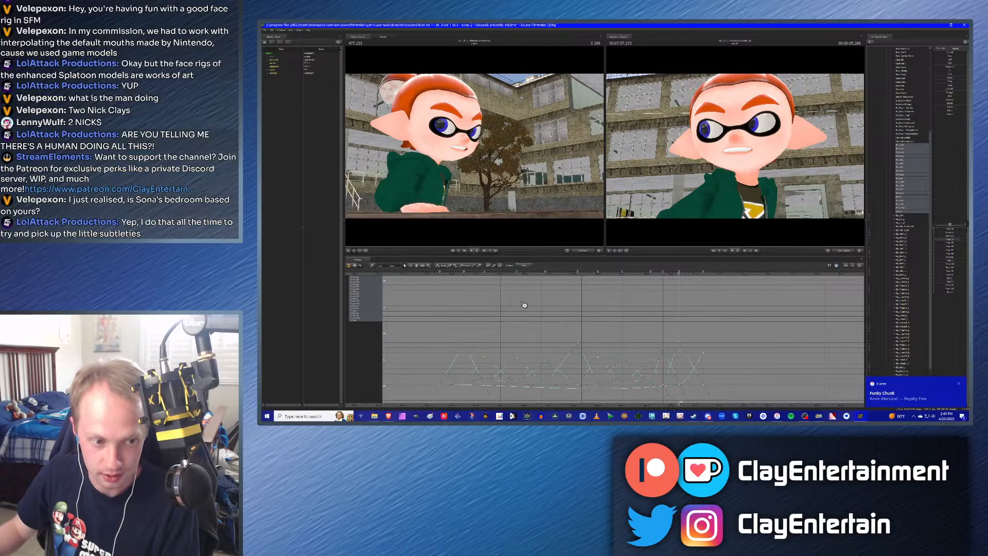
{"action": "left_click", "coordinate": [585, 320]}
Step: Try a mouth preset at 5.500 and a wide-open mouth shape at 5.366
{"action": "scroll", "coordinate": [585, 320], "scroll_direction": "down", "scroll_amount": 2}
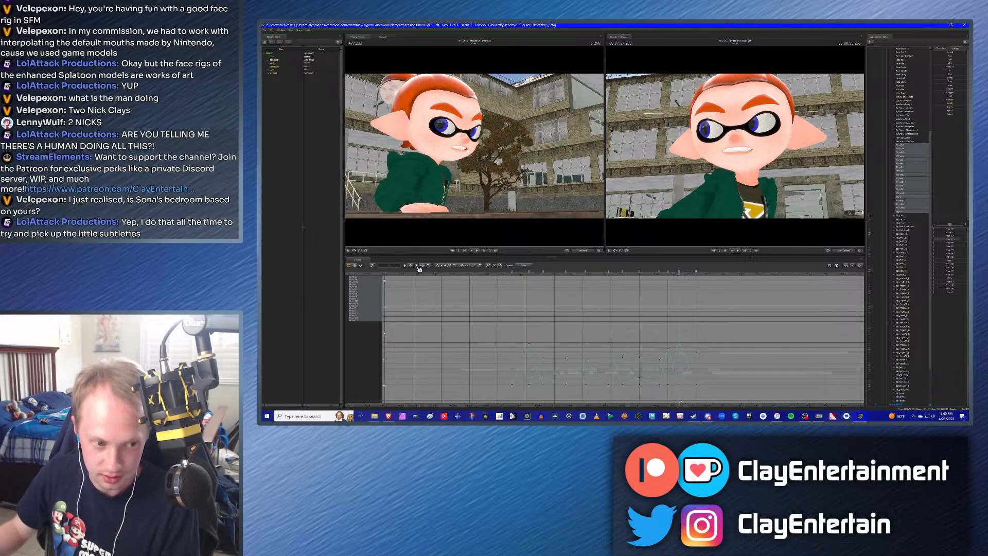
{"action": "scroll", "coordinate": [604, 302], "scroll_direction": "down", "scroll_amount": 2}
{"action": "scroll", "coordinate": [615, 288], "scroll_direction": "down", "scroll_amount": 1}
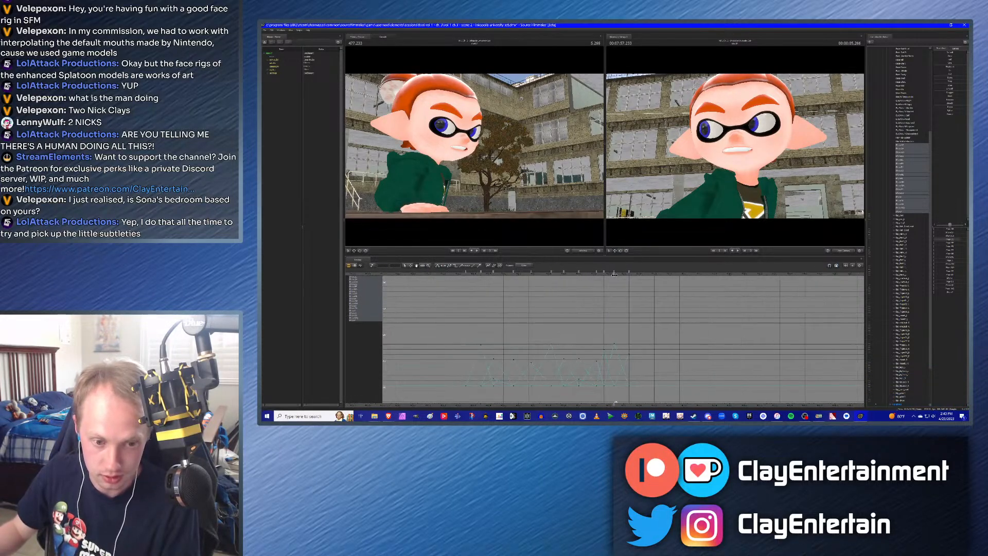
{"action": "left_click_drag", "start_coordinate": [614, 275], "coordinate": [641, 282]}
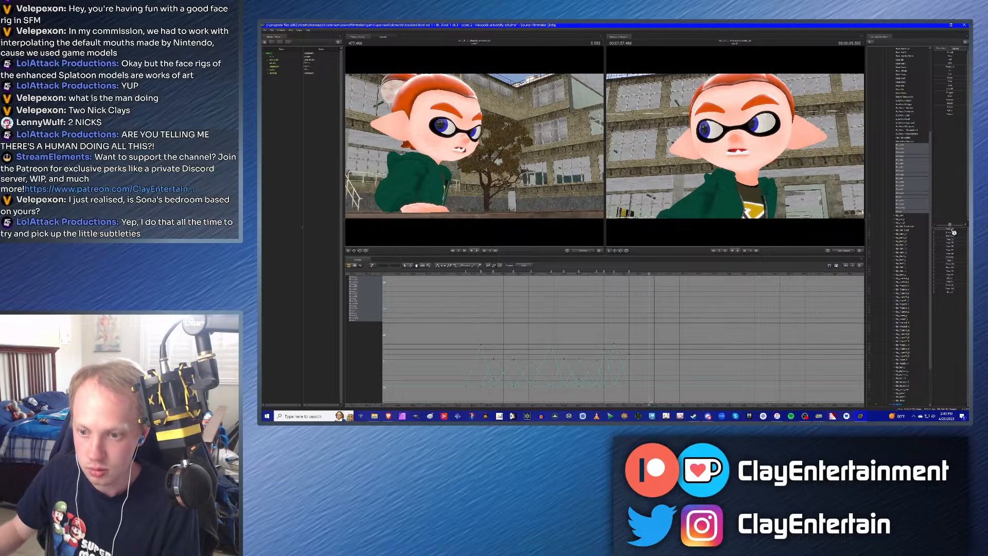
{"action": "left_click_drag", "start_coordinate": [954, 229], "coordinate": [905, 228]}
{"action": "left_click_drag", "start_coordinate": [943, 286], "coordinate": [958, 286]}
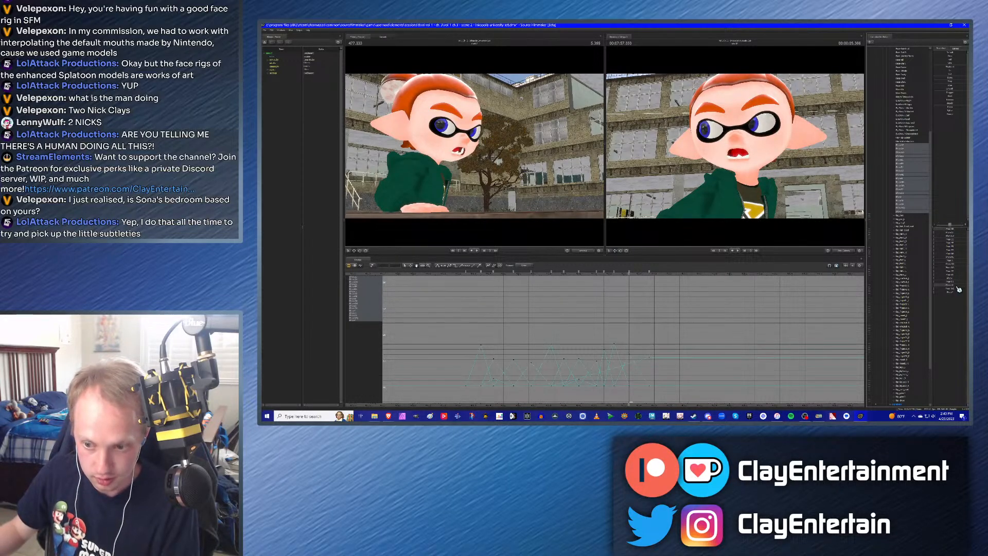
Step: Try another mouth preset at 5.500, toggling it with undo and redo and scrubbing from 5.366 to check the transition
{"action": "left_click", "coordinate": [616, 276]}
{"action": "left_click_drag", "start_coordinate": [616, 276], "coordinate": [651, 279]}
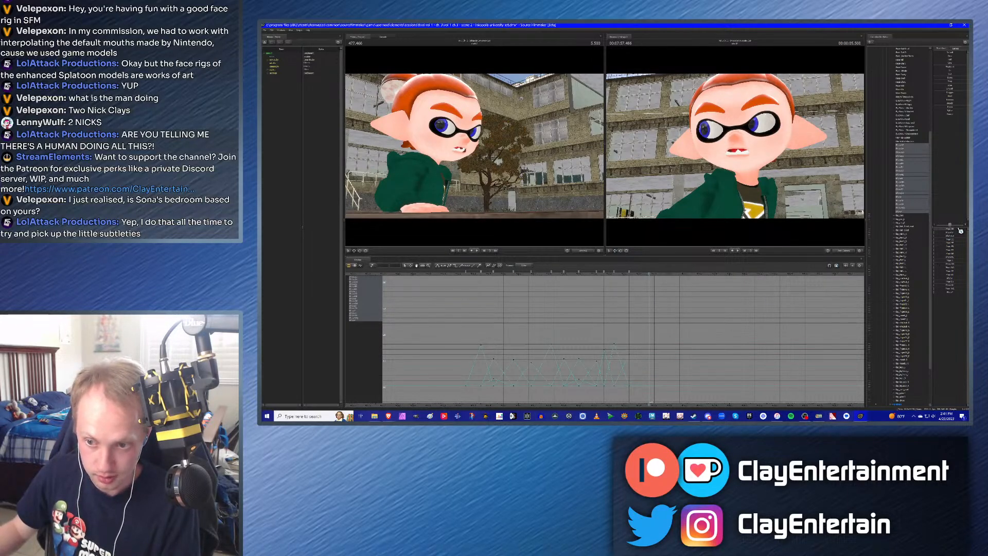
{"action": "mouse_move", "coordinate": [945, 239]}
{"action": "left_mouse_down"}
{"action": "mouse_move", "coordinate": [960, 239]}
{"action": "mouse_move", "coordinate": [925, 237]}
{"action": "mouse_move", "coordinate": [959, 239]}
{"action": "left_mouse_up"}
{"action": "key", "text": "ctrl+z"}
{"action": "key", "text": "ctrl+y"}
{"action": "key", "text": "Left"}
{"action": "key", "text": "Left"}
{"action": "key", "text": "Left"}
{"action": "key", "text": "Left"}
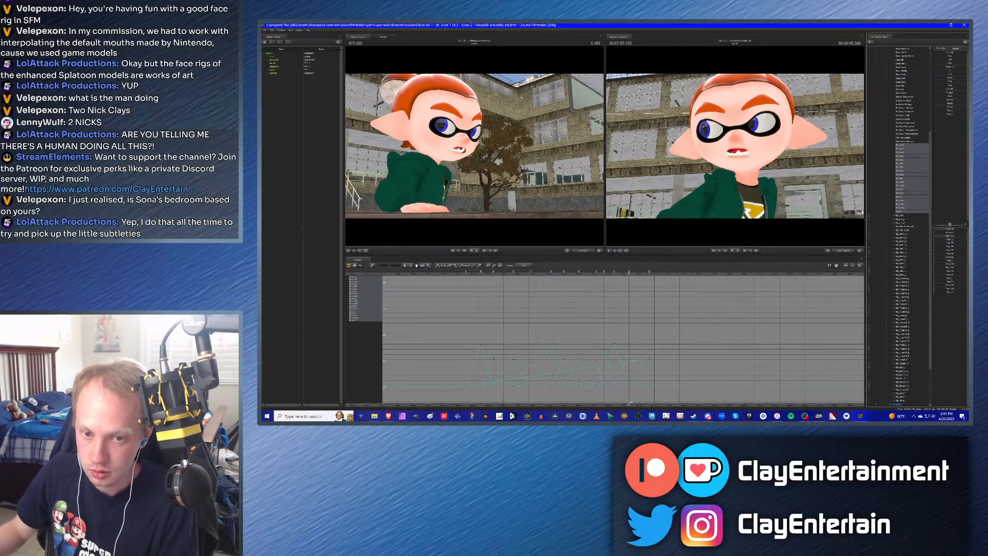
{"action": "left_click_drag", "start_coordinate": [621, 275], "coordinate": [647, 276]}
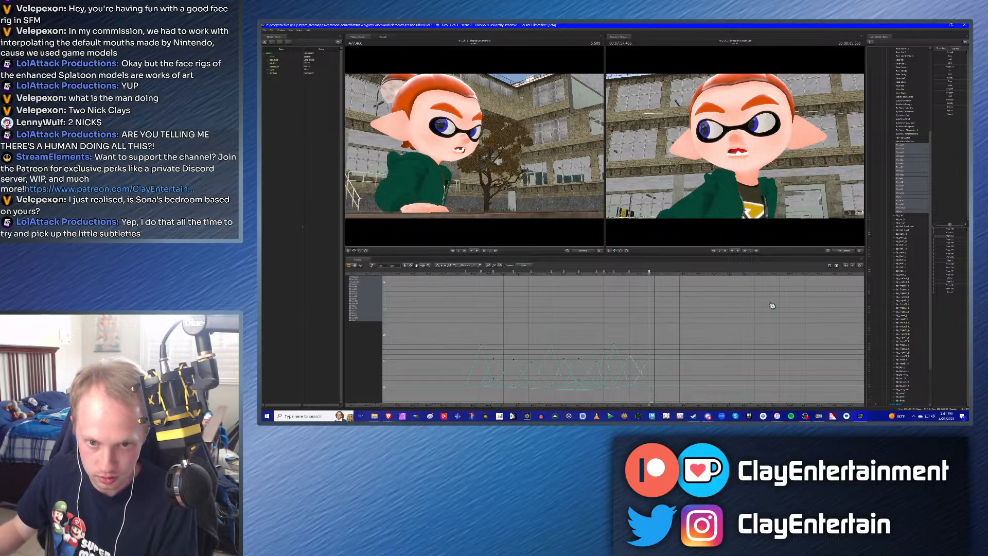
{"action": "left_click_drag", "start_coordinate": [613, 277], "coordinate": [651, 277]}
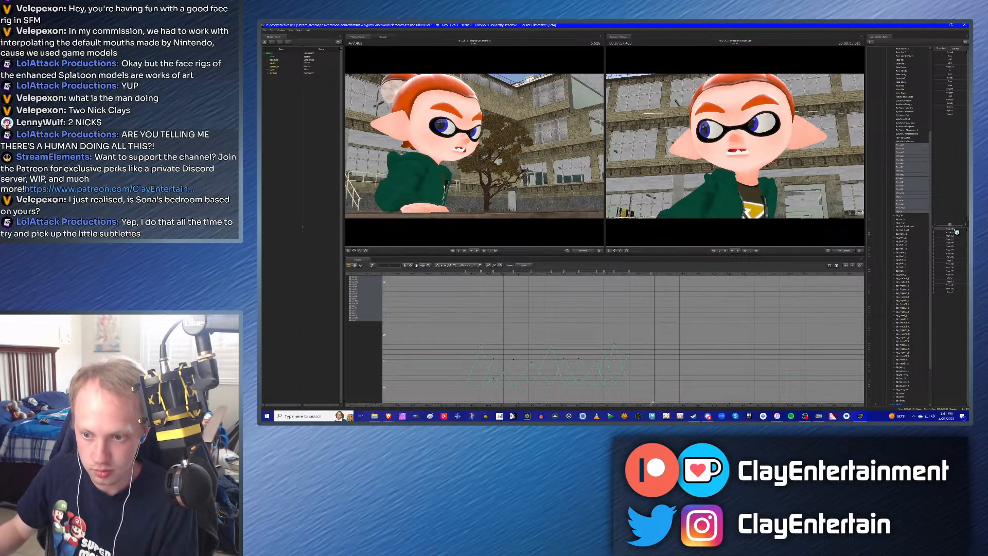
Step: Key a slightly open mouth preset at 5.550 and move that key back to 5.533
{"action": "key", "text": "Up"}
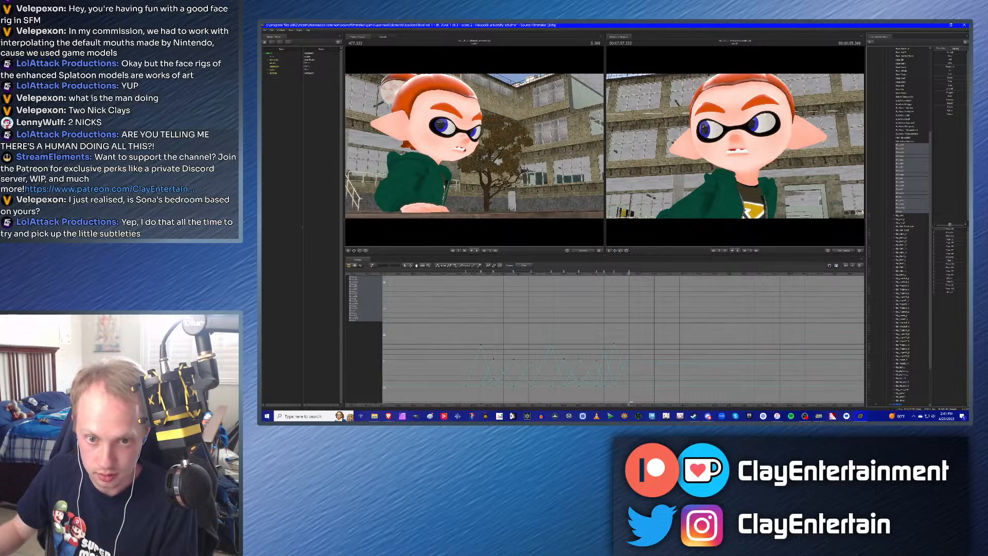
{"action": "left_click_drag", "start_coordinate": [630, 274], "coordinate": [657, 274]}
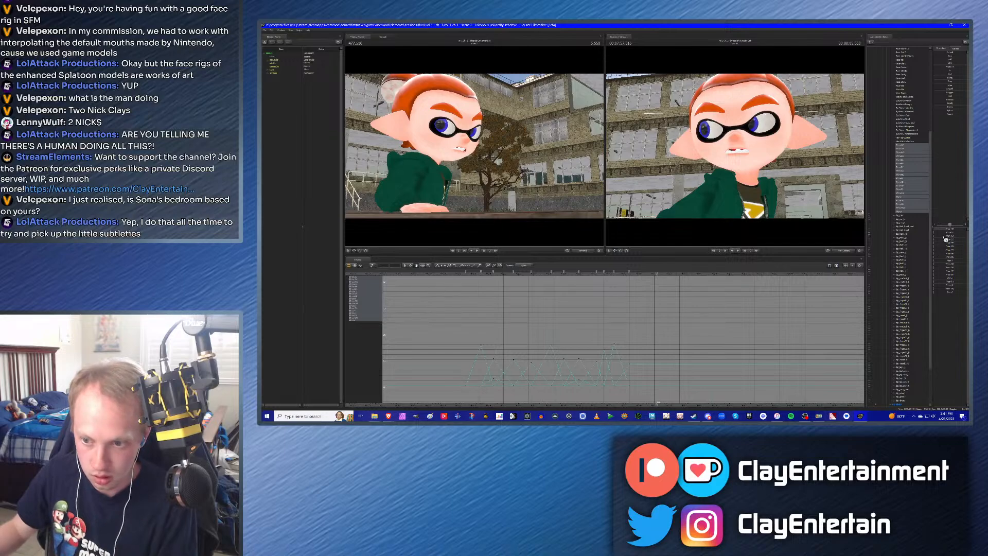
{"action": "left_click_drag", "start_coordinate": [951, 229], "coordinate": [953, 229]}
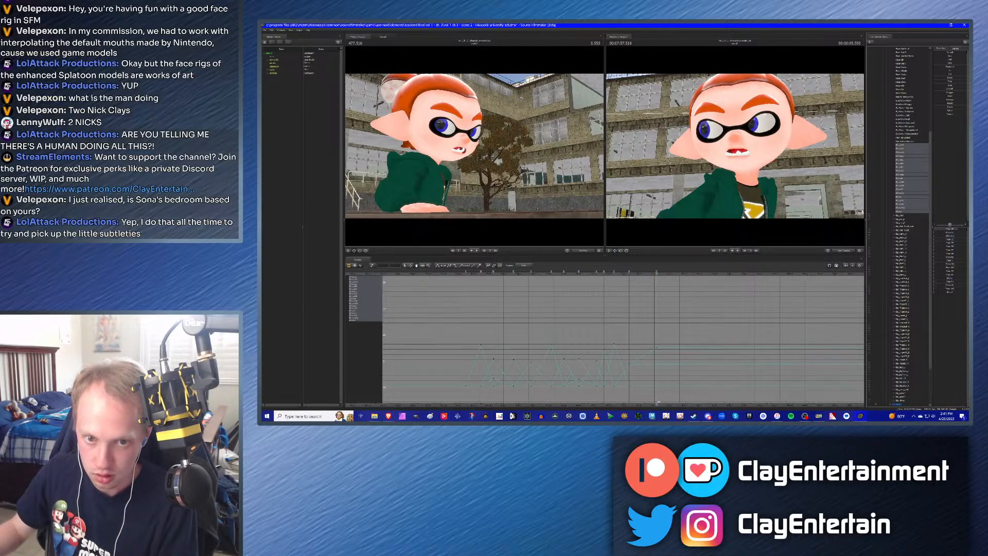
{"action": "left_click_drag", "start_coordinate": [656, 272], "coordinate": [654, 272]}
Step: Key a closed-mouth preset at 5.600, refine the shape and check it against the 5.533 key
{"action": "left_click", "coordinate": [660, 274]}
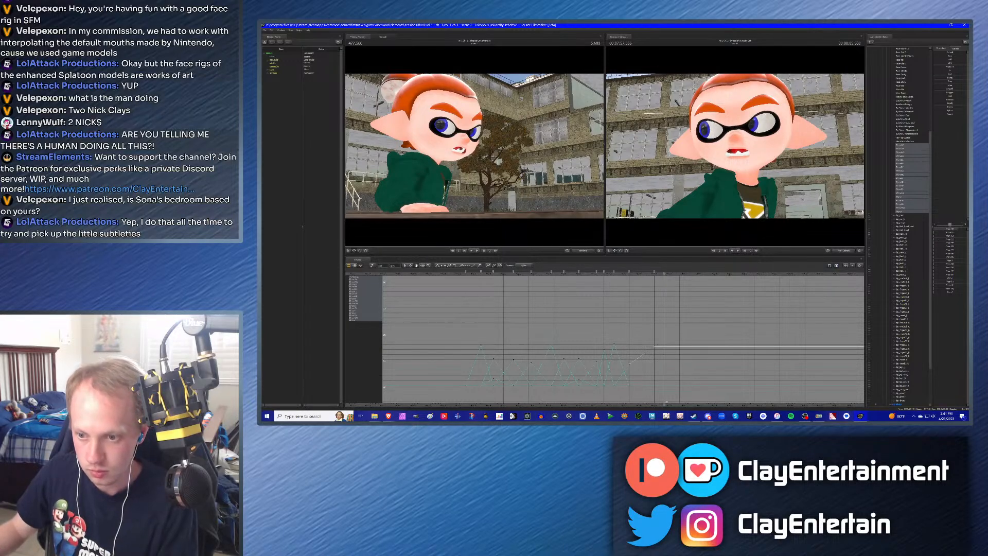
{"action": "left_click_drag", "start_coordinate": [956, 230], "coordinate": [921, 231]}
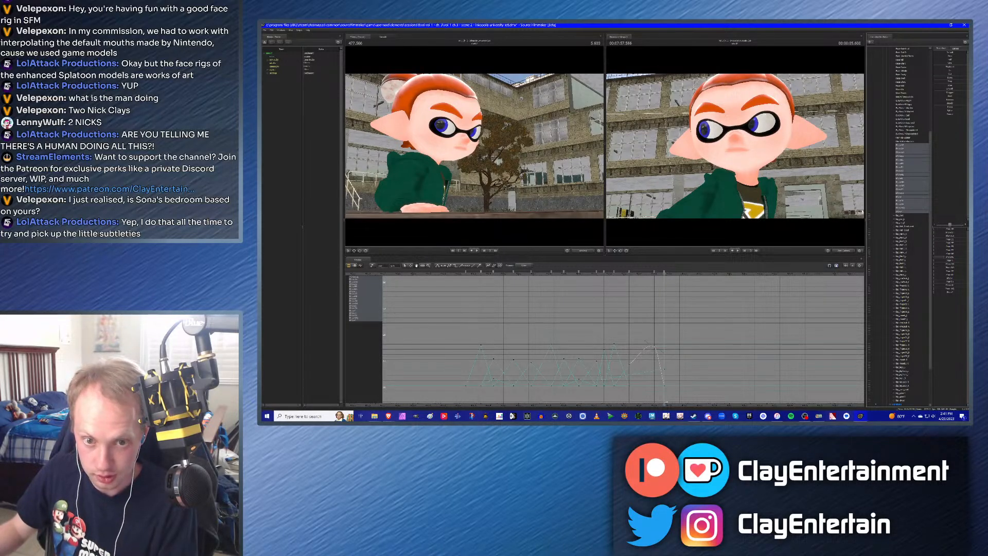
{"action": "left_click_drag", "start_coordinate": [665, 369], "coordinate": [664, 362]}
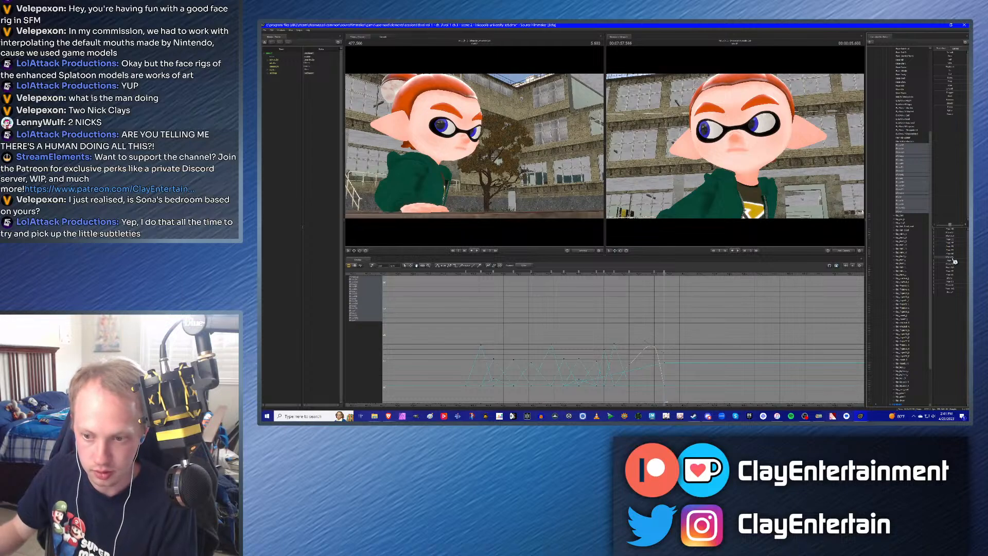
{"action": "key", "text": "Left"}
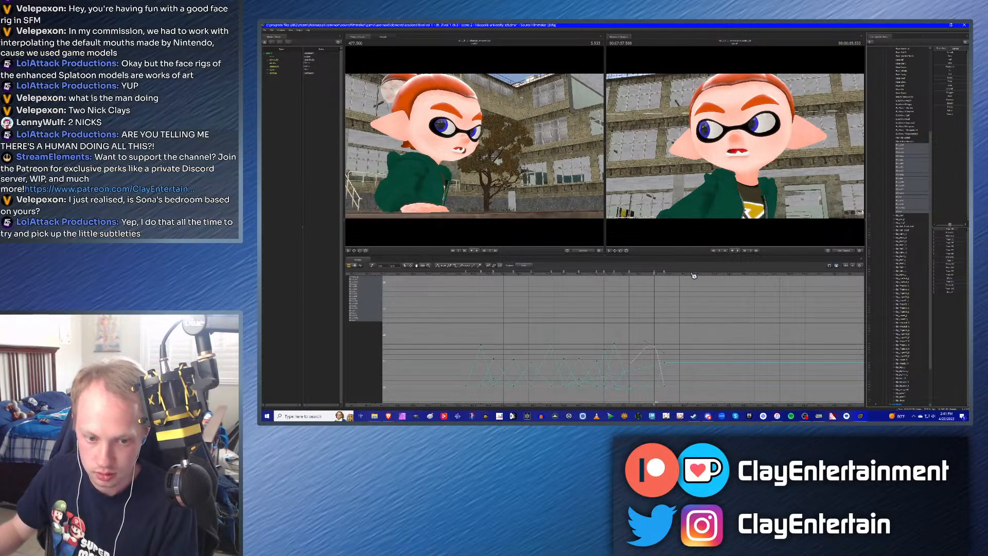
Step: Key the closed mouth at 5.700, then select all mouth keys and smooth their tangents
{"action": "left_click", "coordinate": [678, 274]}
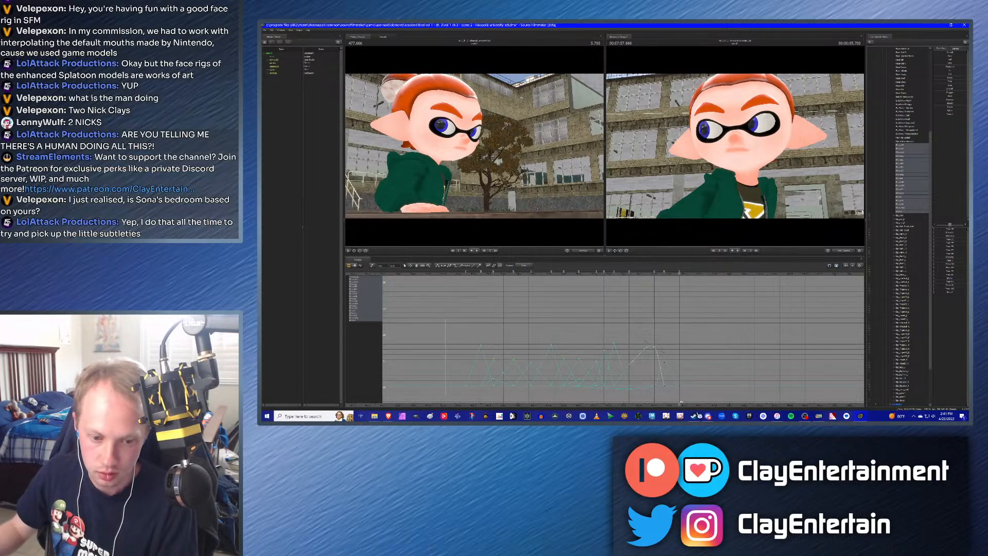
{"action": "key", "text": "ctrl+a"}
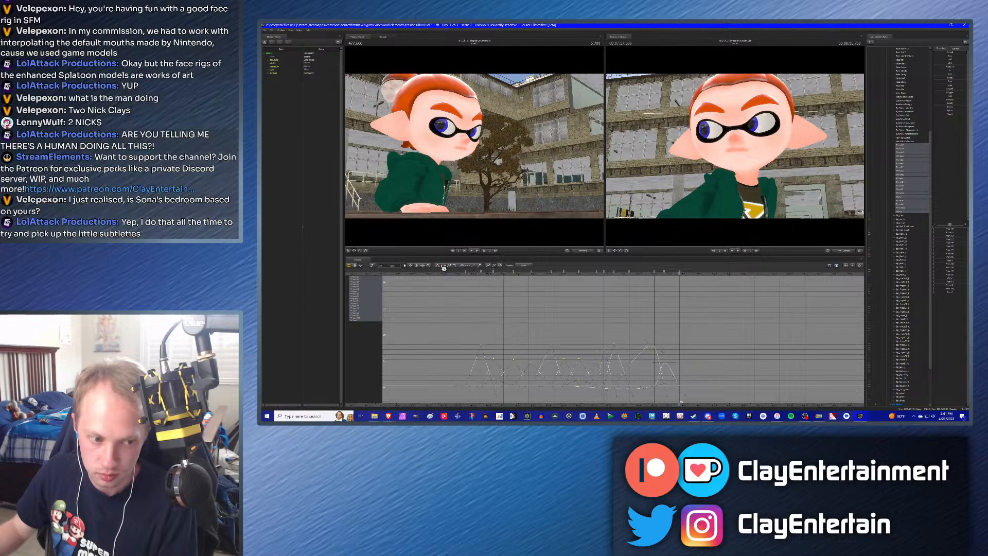
{"action": "left_click", "coordinate": [595, 307]}
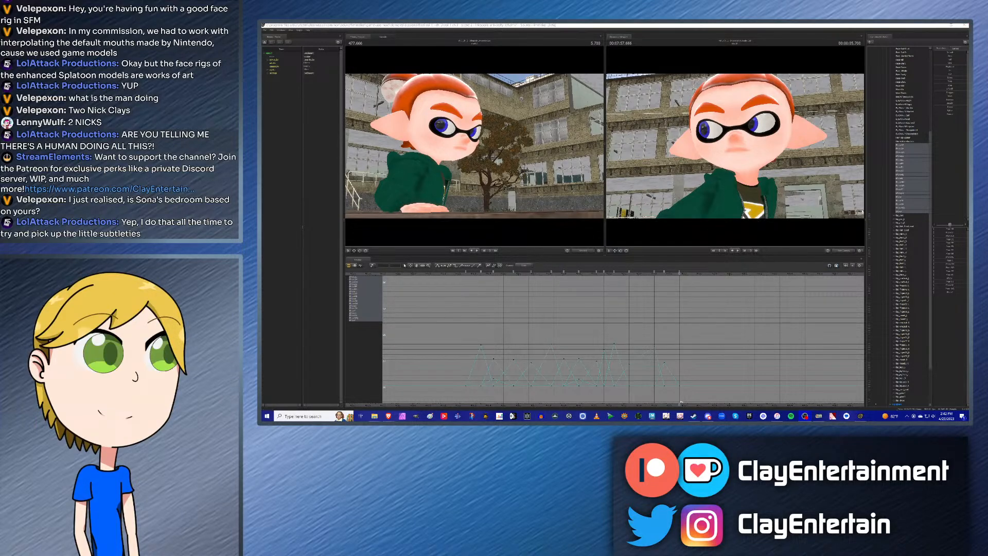
{"action": "left_click", "coordinate": [730, 24]}
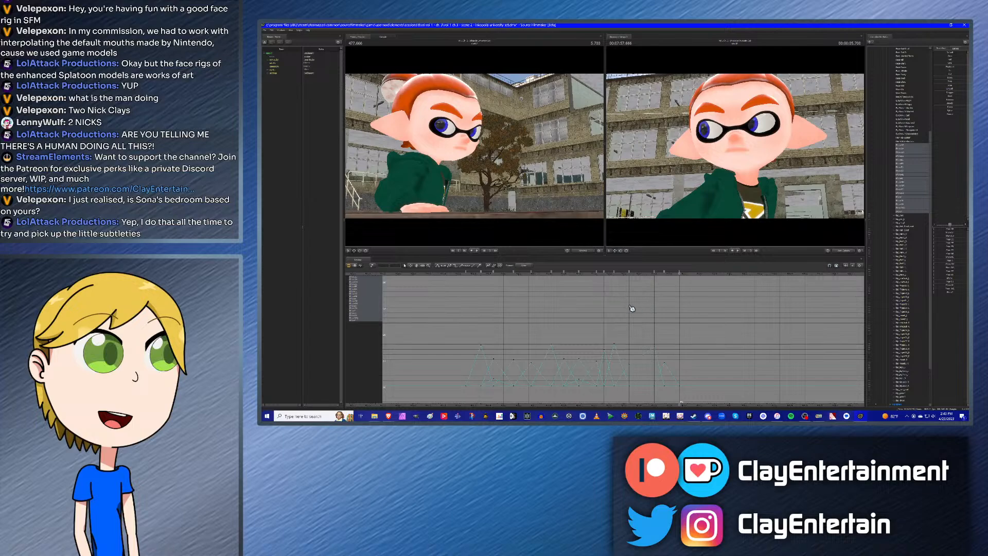
Step: Examine the character's mouth keyframes across the whole shot, along with the poses at different times
{"action": "scroll", "coordinate": [646, 312], "scroll_direction": "down", "scroll_amount": 1}
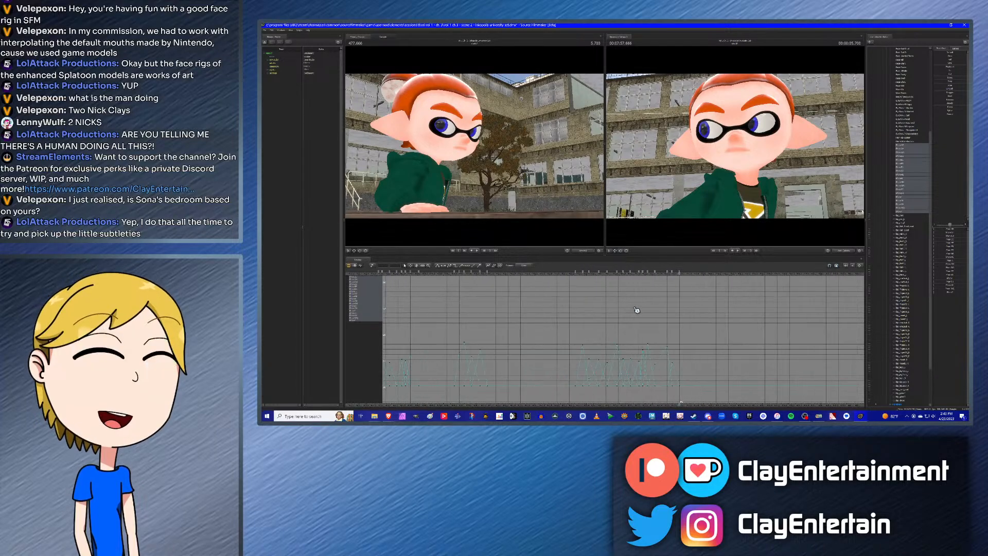
{"action": "scroll", "coordinate": [638, 309], "scroll_direction": "down", "scroll_amount": 2}
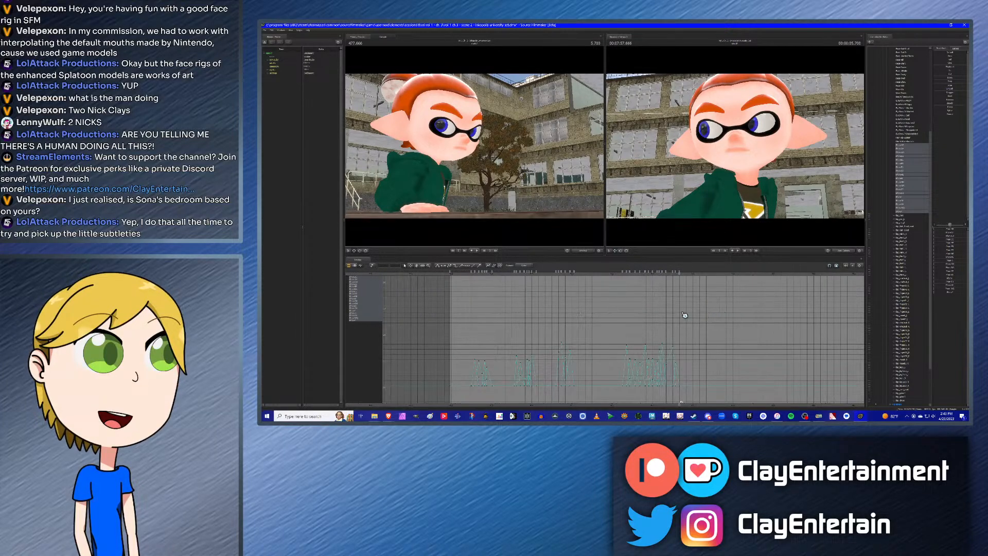
{"action": "scroll", "coordinate": [655, 315], "scroll_direction": "up", "scroll_amount": 2}
{"action": "scroll", "coordinate": [700, 313], "scroll_direction": "down", "scroll_amount": 1}
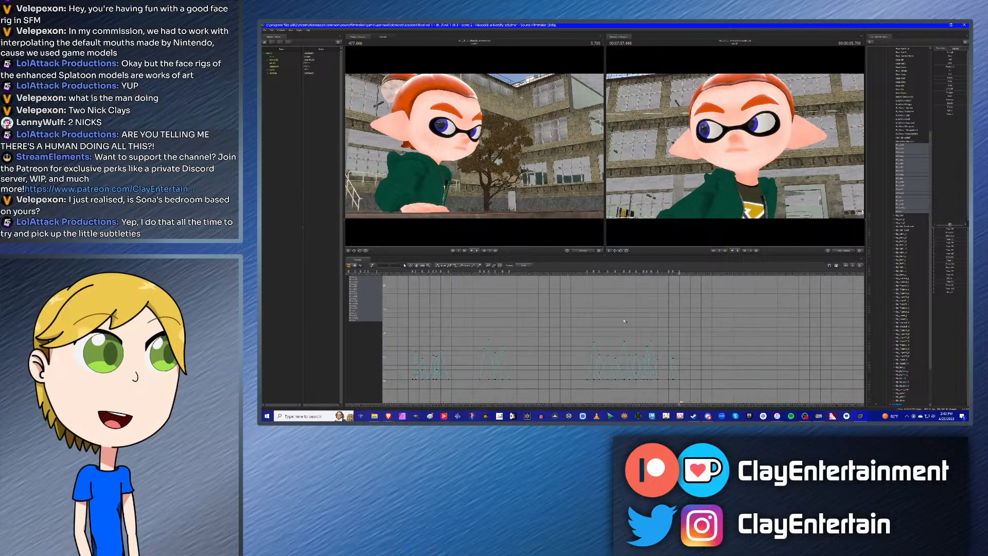
{"action": "scroll", "coordinate": [622, 324], "scroll_direction": "down", "scroll_amount": 2}
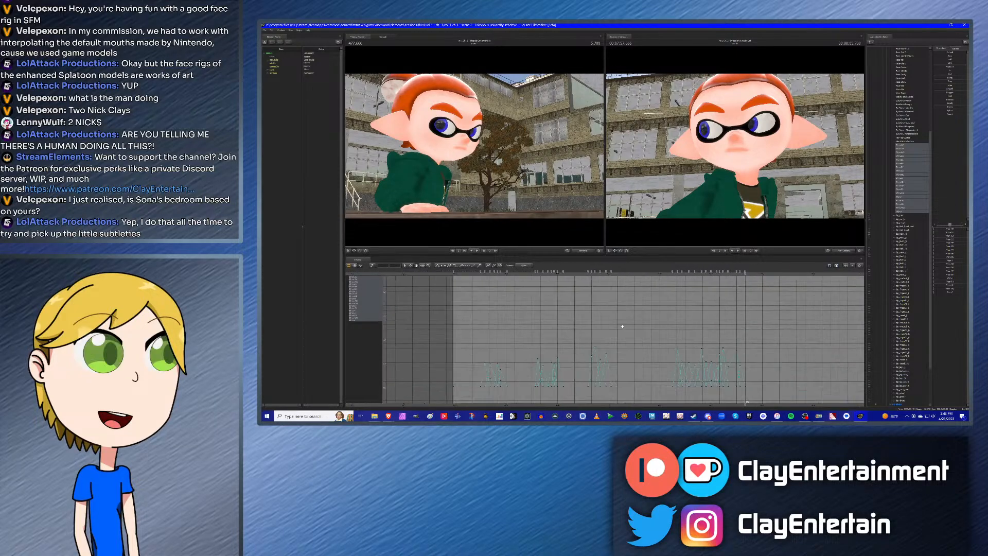
{"action": "middle_click_drag", "start_coordinate": [622, 326], "coordinate": [636, 327]}
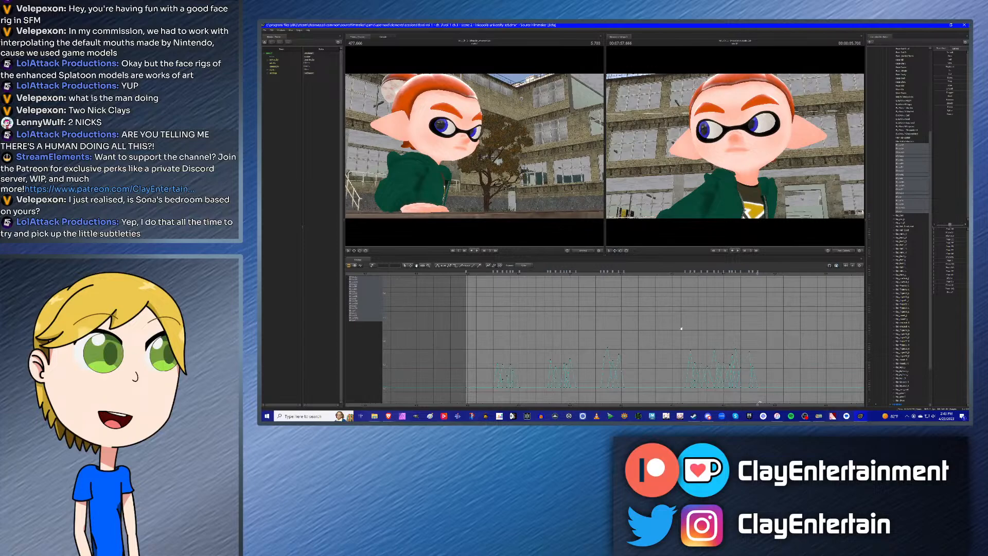
{"action": "scroll", "coordinate": [597, 329], "scroll_direction": "up", "scroll_amount": 2}
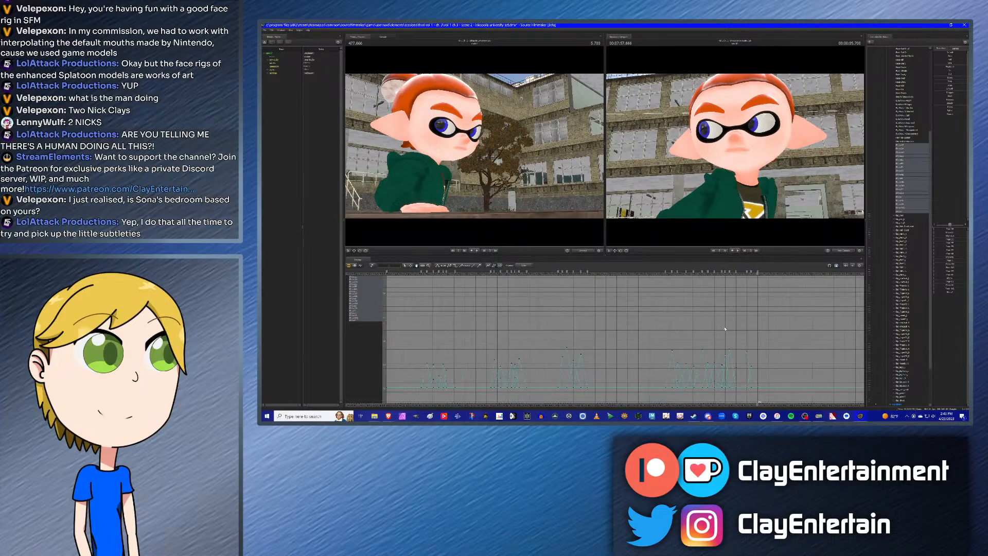
{"action": "middle_click_drag", "start_coordinate": [691, 329], "coordinate": [688, 328]}
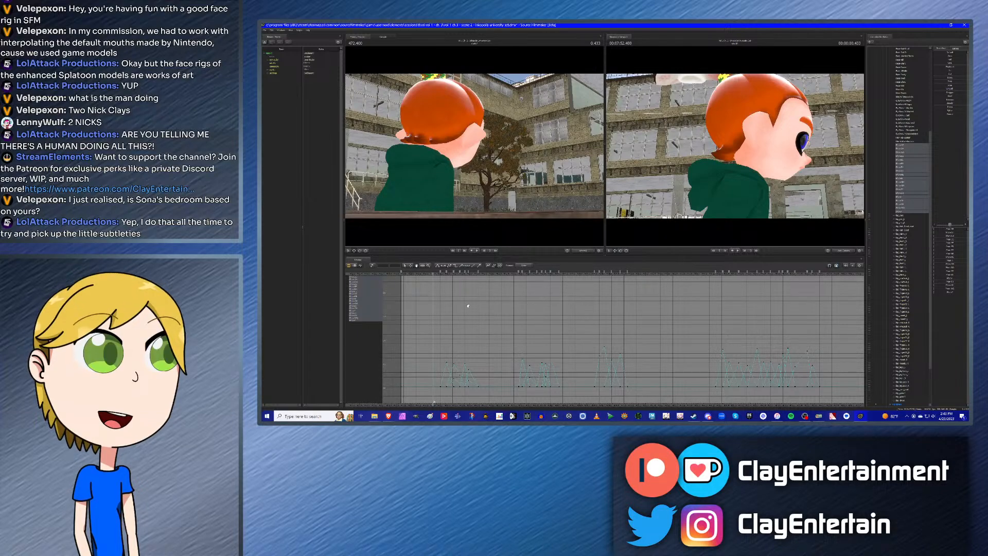
{"action": "scroll", "coordinate": [693, 308], "scroll_direction": "down", "scroll_amount": 2}
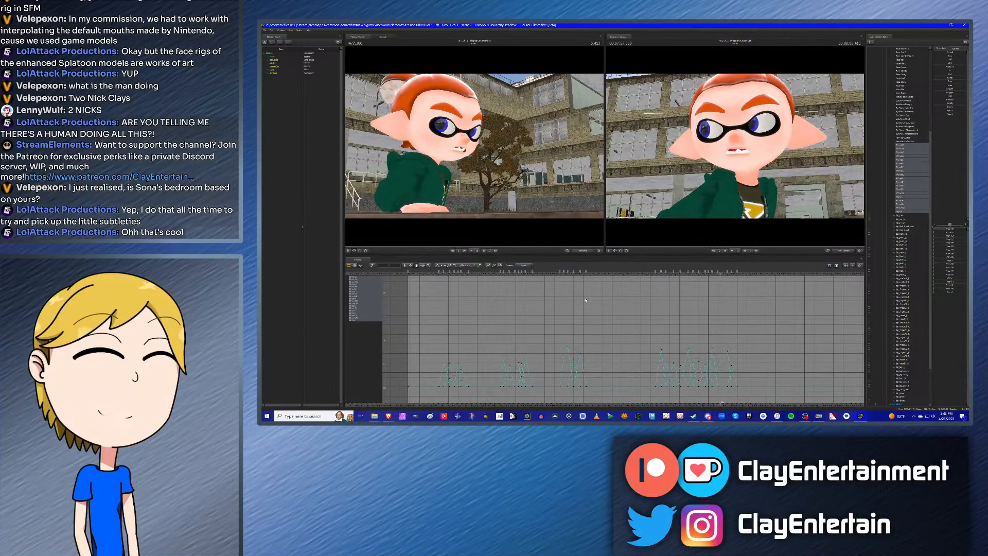
{"action": "scroll", "coordinate": [763, 304], "scroll_direction": "down", "scroll_amount": 2}
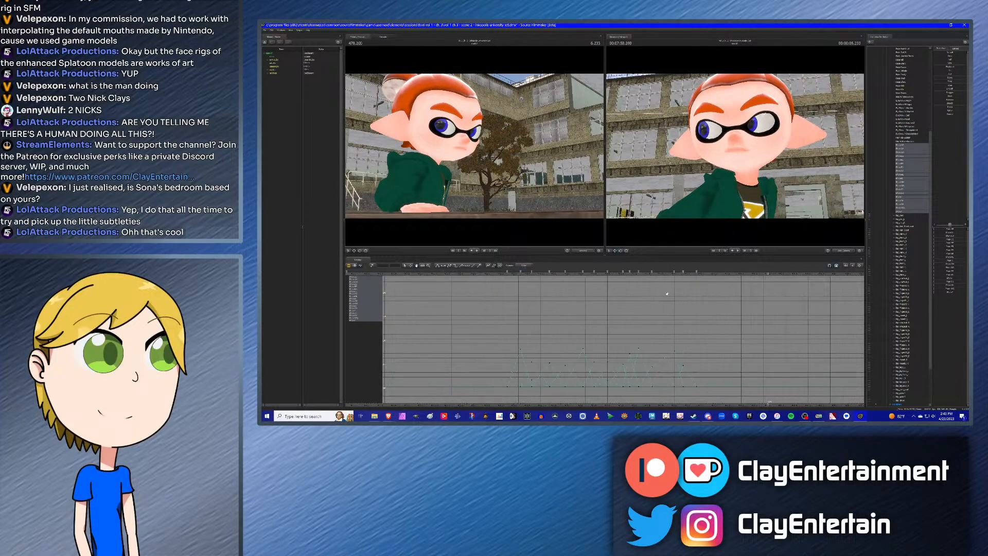
Step: Inspect the mouth shapes at the end of the last spoken line and replay that line
{"action": "left_click", "coordinate": [674, 273]}
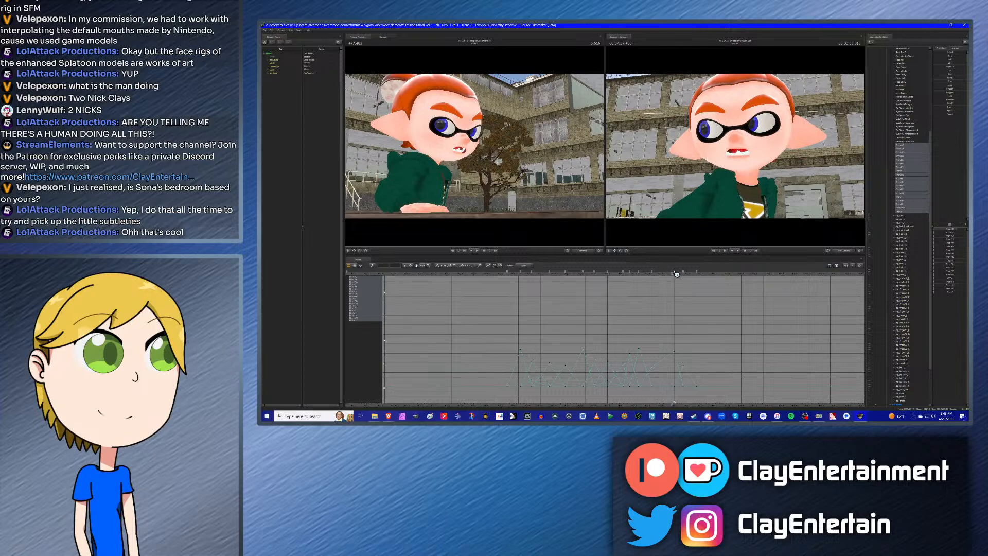
{"action": "left_click_drag", "start_coordinate": [673, 271], "coordinate": [670, 270]}
{"action": "left_click", "coordinate": [685, 274]}
{"action": "left_click", "coordinate": [533, 273]}
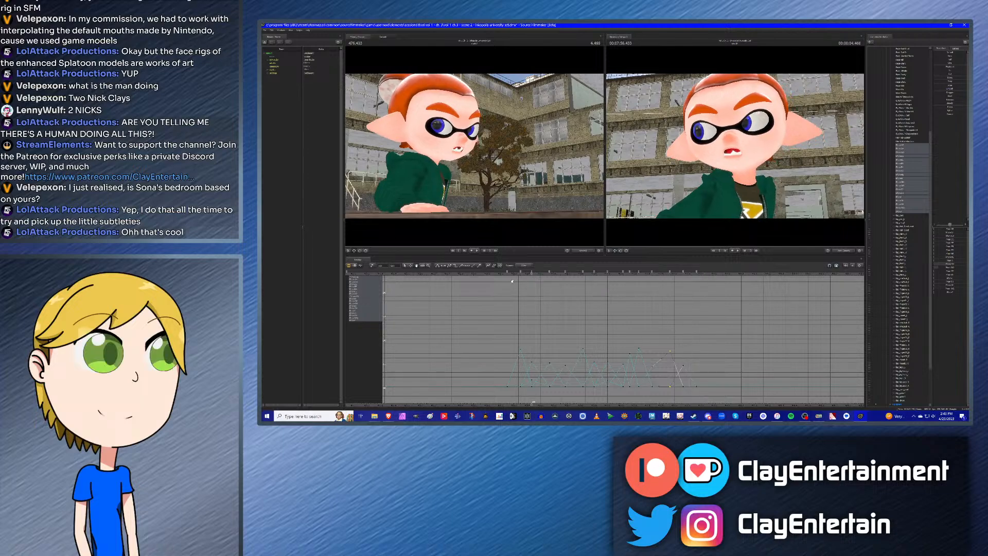
{"action": "key", "text": "space"}
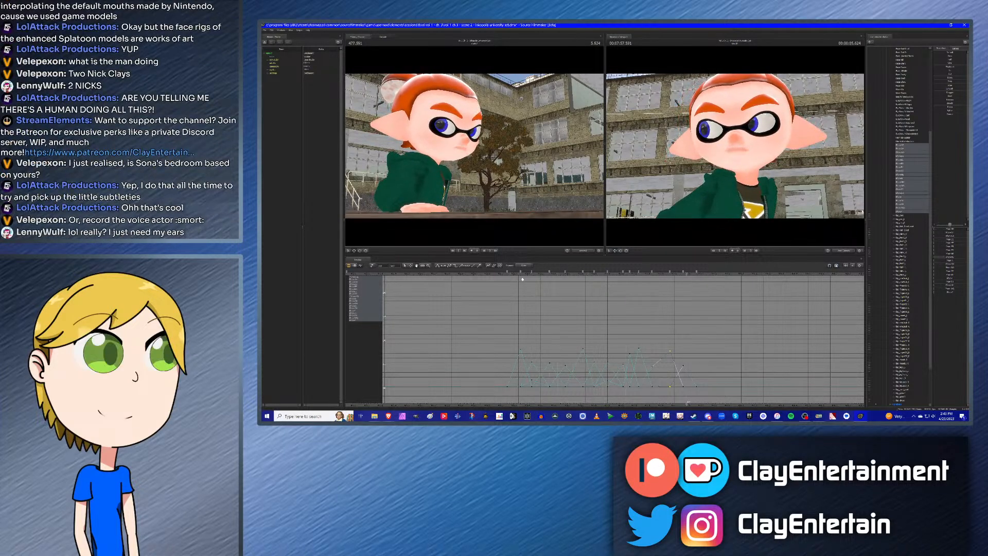
Step: Raise a mouth-shape control at 5.600 s near the end of the last line and compare it with the neighbouring keys
{"action": "left_click", "coordinate": [690, 274]}
{"action": "left_click_drag", "start_coordinate": [690, 275], "coordinate": [684, 275]}
{"action": "left_click_drag", "start_coordinate": [937, 258], "coordinate": [960, 256]}
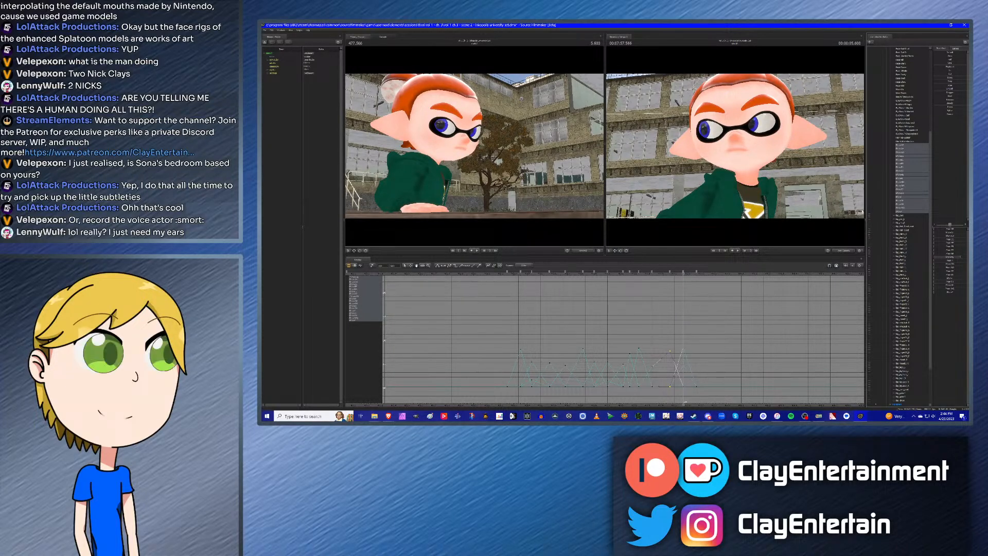
{"action": "key", "text": "Up"}
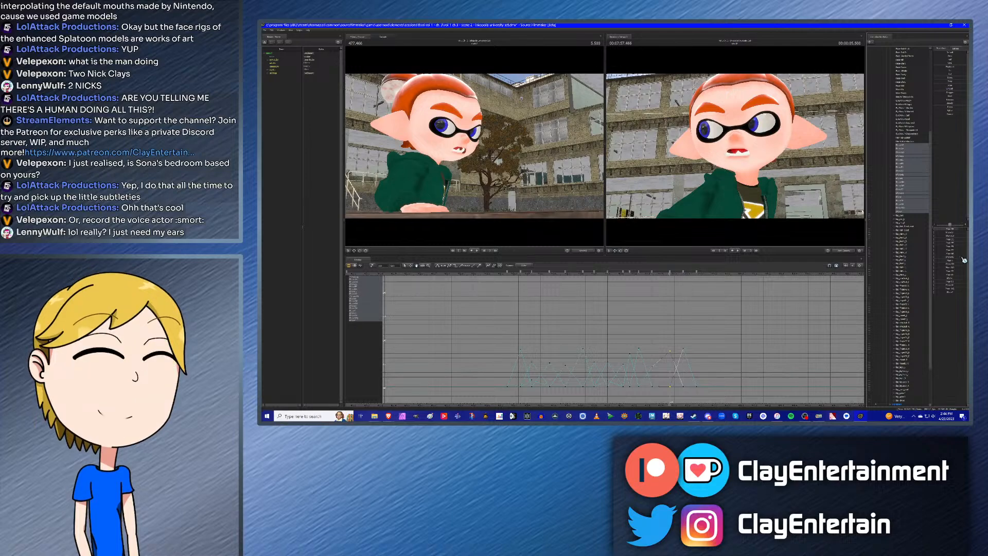
{"action": "key", "text": "Down"}
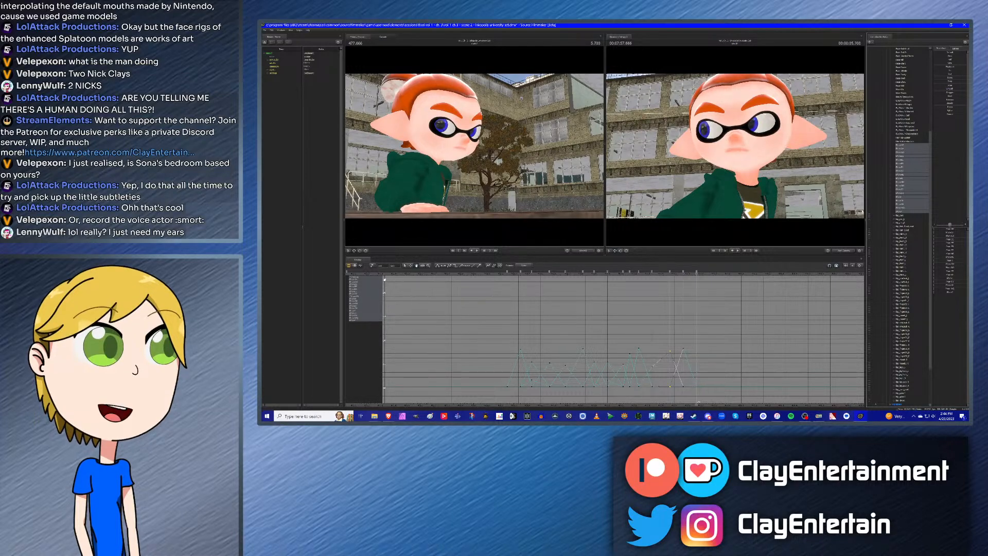
{"action": "left_click_drag", "start_coordinate": [478, 319], "coordinate": [728, 414]}
{"action": "left_click", "coordinate": [644, 340]}
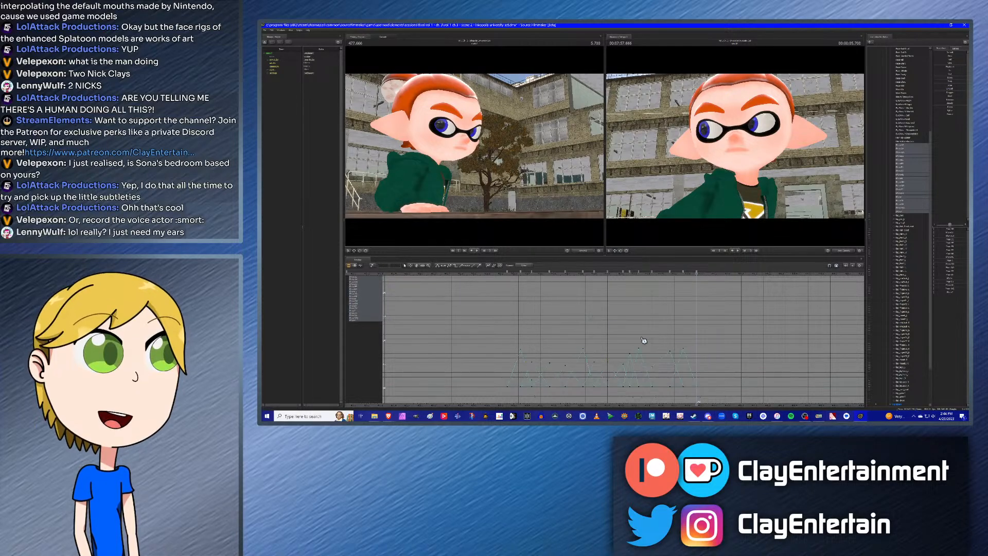
Step: Survey all mouth keyframes in the graph and play the shot from about 0.5 s to check the lip sync
{"action": "scroll", "coordinate": [723, 317], "scroll_direction": "down", "scroll_amount": 5}
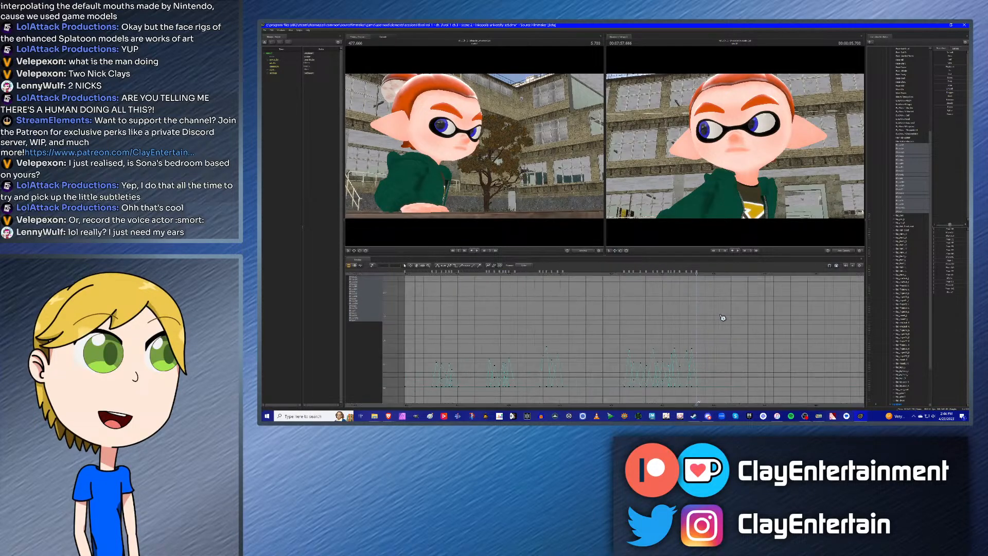
{"action": "left_click", "coordinate": [416, 265]}
{"action": "left_click_drag", "start_coordinate": [609, 307], "coordinate": [708, 310]}
{"action": "scroll", "coordinate": [770, 330], "scroll_direction": "up", "scroll_amount": 1}
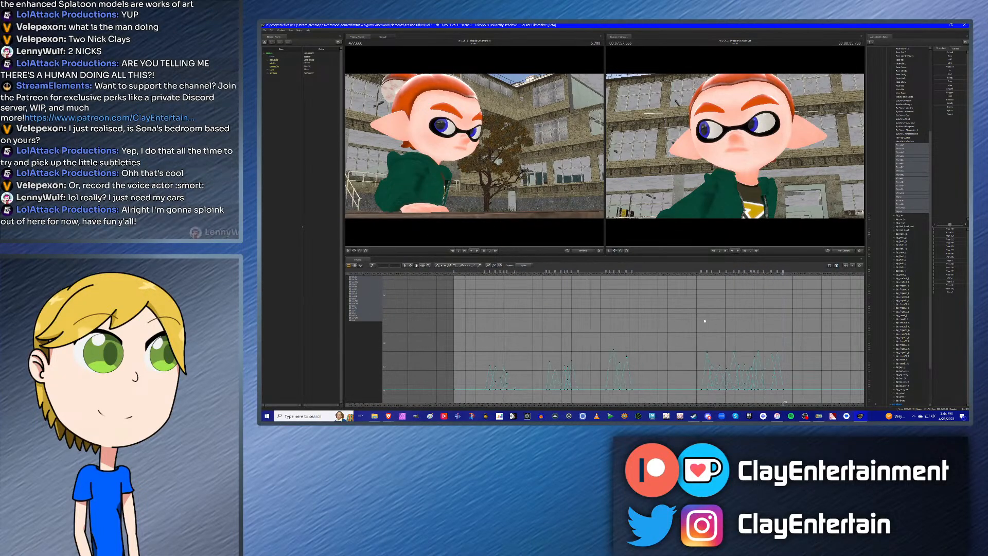
{"action": "left_click_drag", "start_coordinate": [626, 317], "coordinate": [638, 315]}
{"action": "scroll", "coordinate": [637, 314], "scroll_direction": "up", "scroll_amount": 1}
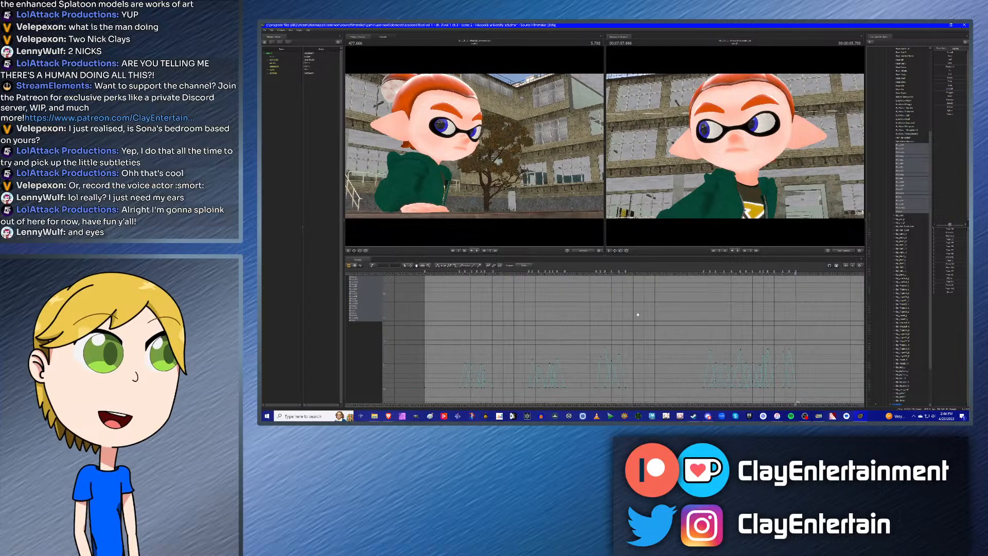
{"action": "scroll", "coordinate": [638, 314], "scroll_direction": "down", "scroll_amount": 2}
{"action": "left_click_drag", "start_coordinate": [746, 326], "coordinate": [694, 337]}
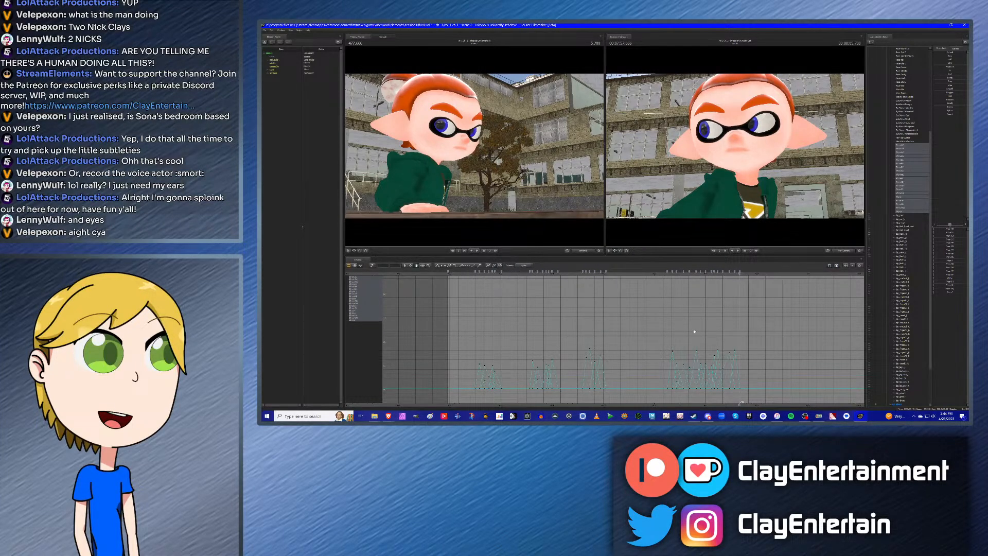
{"action": "left_click", "coordinate": [472, 273]}
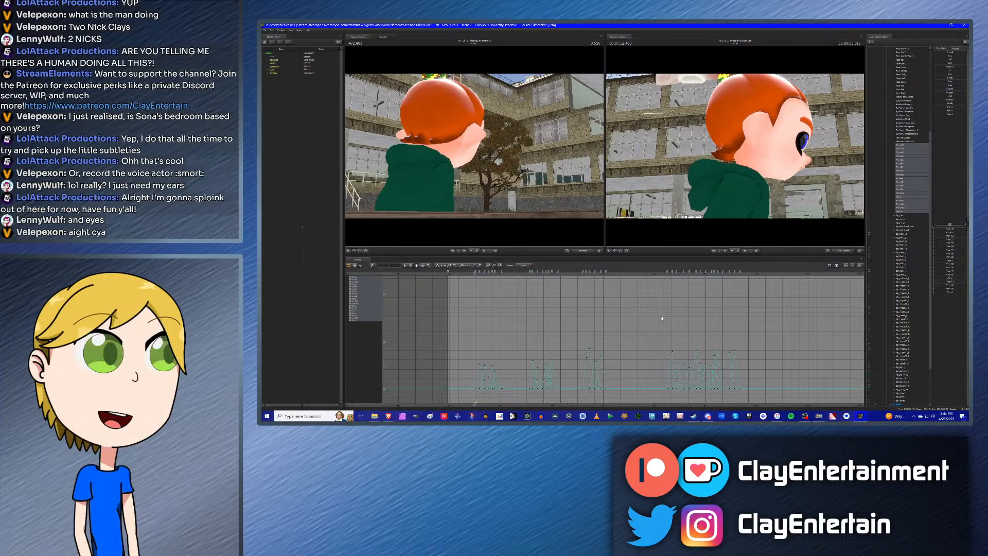
{"action": "key", "text": "space"}
Step: Replay the shot from its first frame to review the lip sync against the full set of mouth keys
{"action": "scroll", "coordinate": [678, 316], "scroll_direction": "up", "scroll_amount": 1}
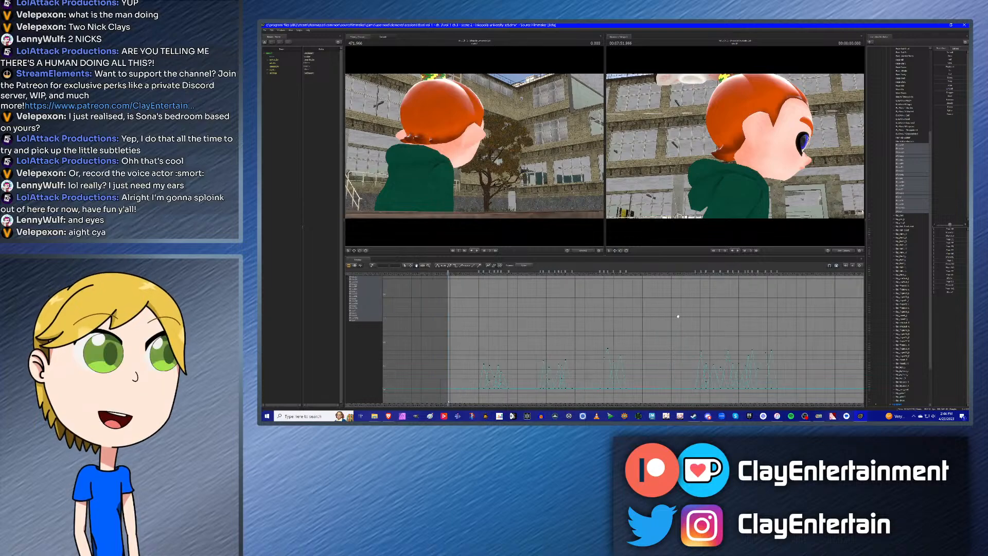
{"action": "scroll", "coordinate": [678, 316], "scroll_direction": "down", "scroll_amount": 1}
{"action": "middle_click_drag", "start_coordinate": [720, 315], "coordinate": [701, 314]}
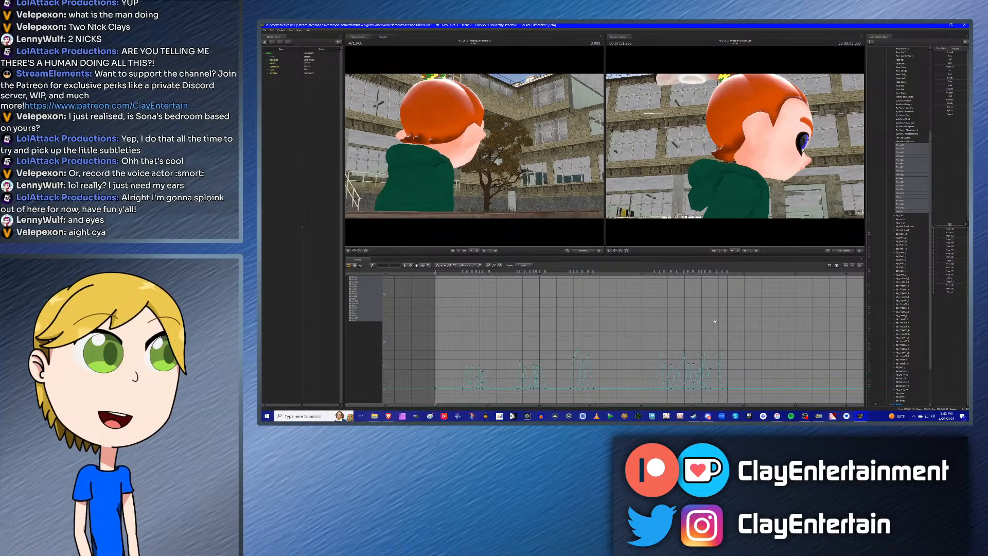
{"action": "scroll", "coordinate": [718, 320], "scroll_direction": "up", "scroll_amount": 1}
{"action": "scroll", "coordinate": [719, 320], "scroll_direction": "down", "scroll_amount": 1}
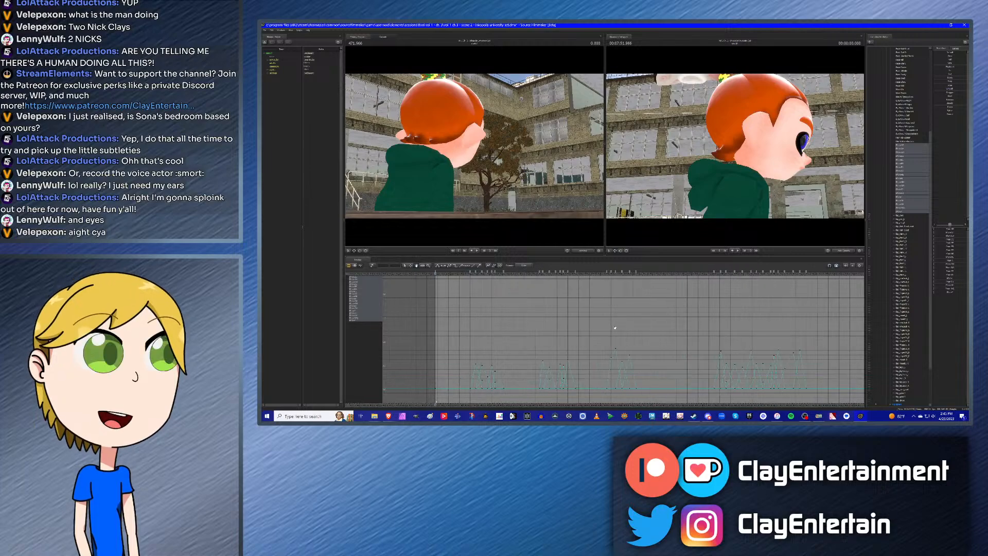
{"action": "scroll", "coordinate": [615, 328], "scroll_direction": "up", "scroll_amount": 2}
{"action": "scroll", "coordinate": [615, 327], "scroll_direction": "down", "scroll_amount": 1}
{"action": "scroll", "coordinate": [614, 323], "scroll_direction": "down", "scroll_amount": 1}
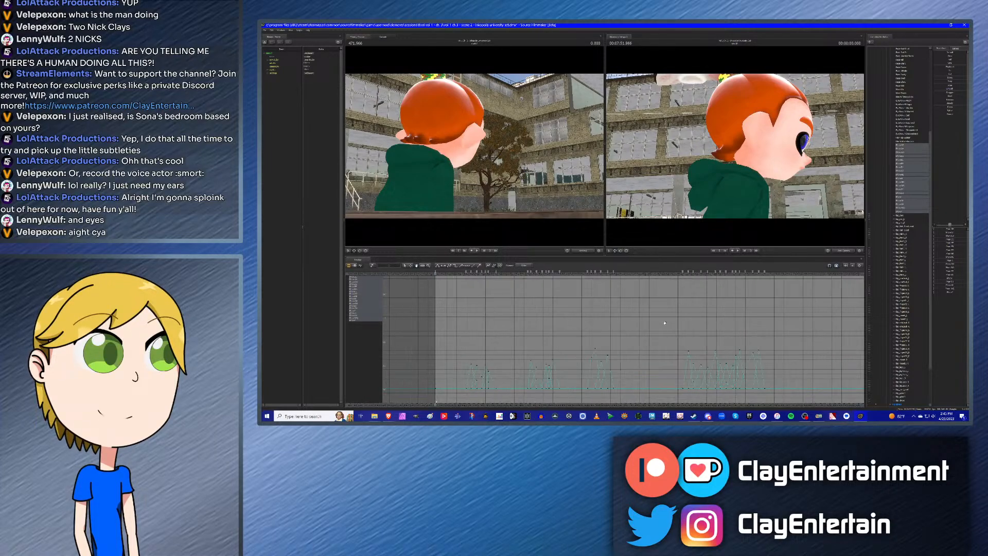
{"action": "key", "text": "space"}
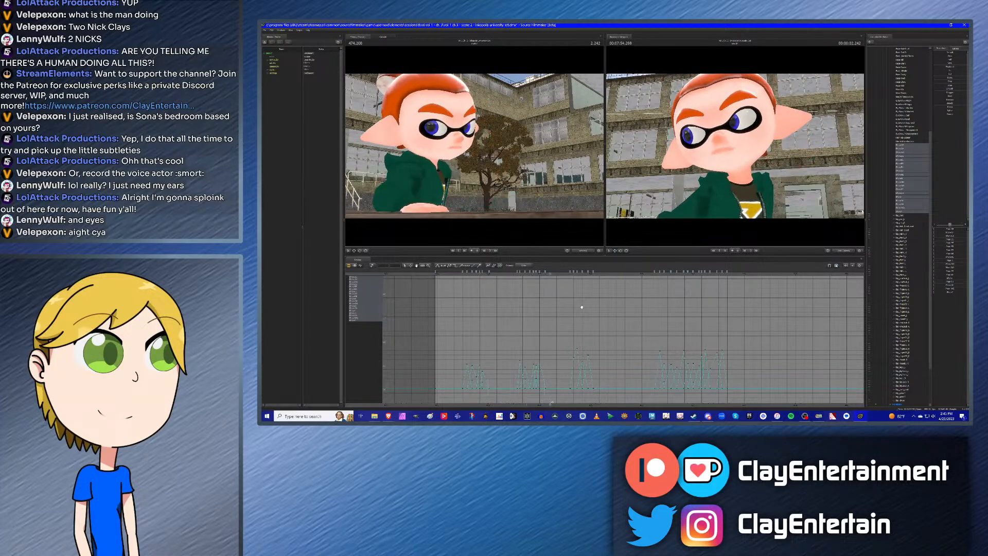
{"action": "key", "text": "space"}
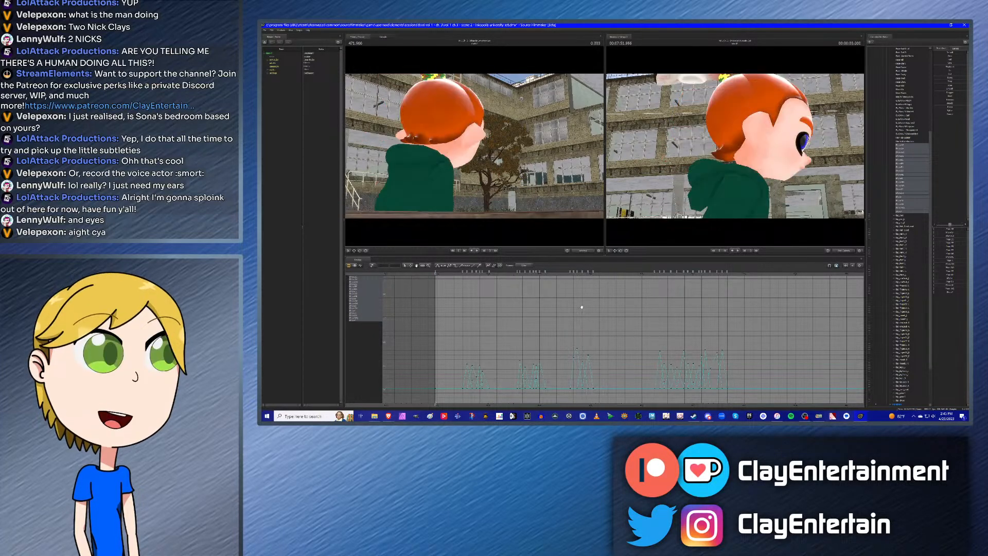
Step: Select the first four facial controls in the character's control list and show their curves in the graph
{"action": "scroll", "coordinate": [910, 260], "scroll_direction": "up", "scroll_amount": 8}
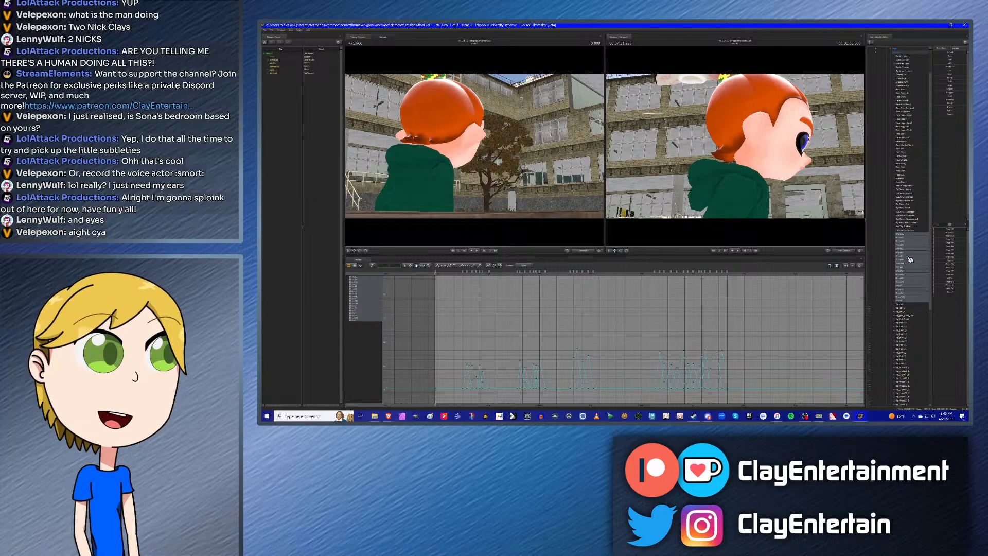
{"action": "left_click", "coordinate": [904, 90]}
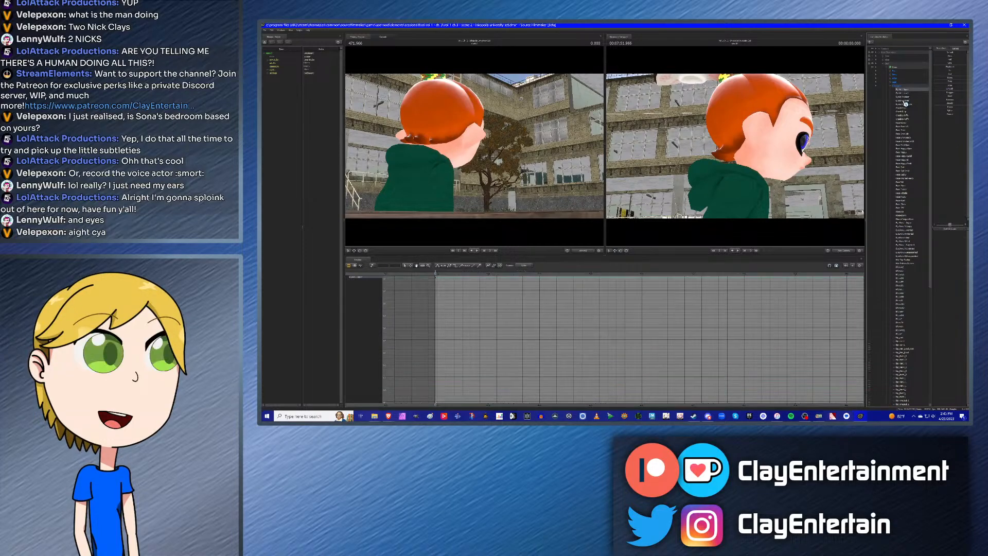
{"action": "left_click", "coordinate": [904, 101], "text": "shift"}
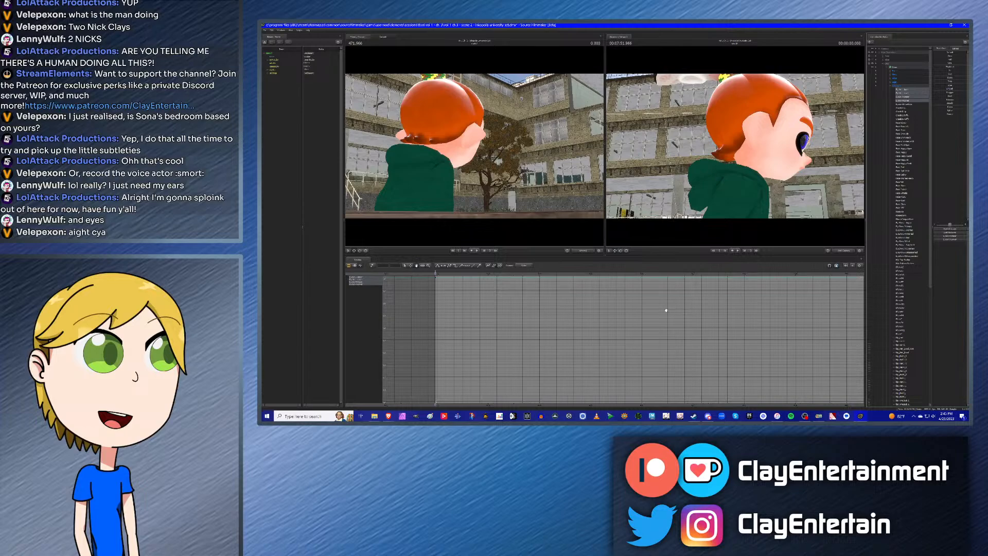
{"action": "scroll", "coordinate": [562, 323], "scroll_direction": "up", "scroll_amount": 5}
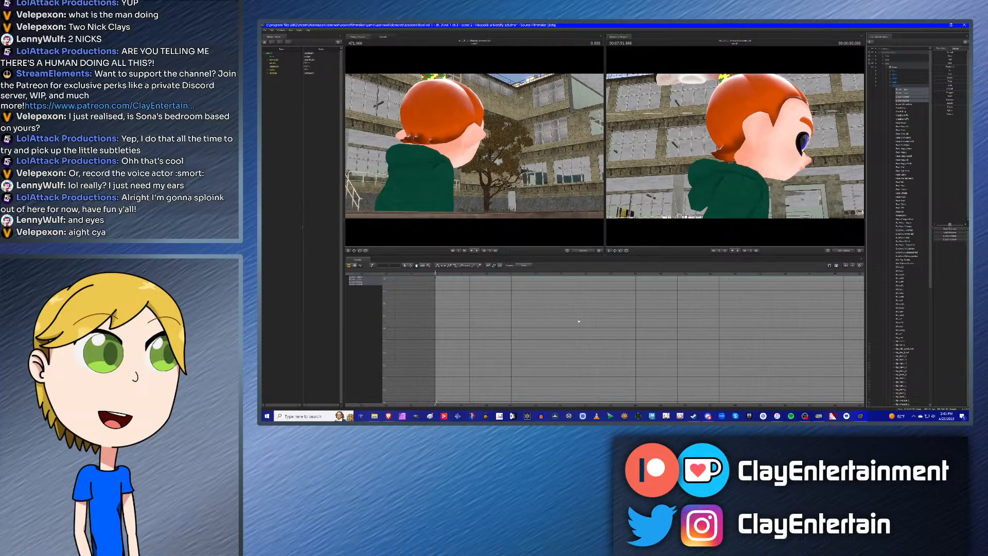
{"action": "scroll", "coordinate": [569, 320], "scroll_direction": "down", "scroll_amount": 4}
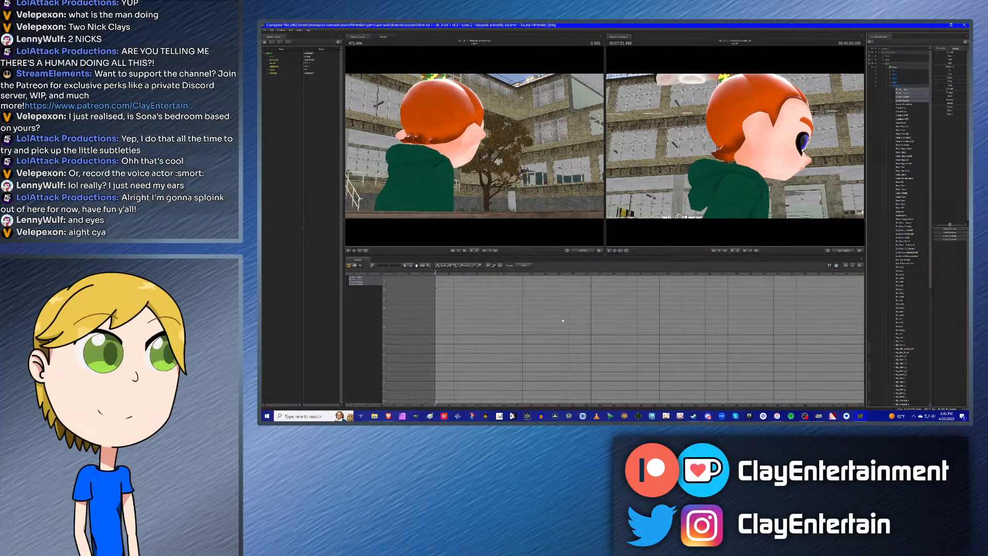
Step: Collapse the open rig groups below the facial controls, expand the body rig group and add its fourth control to the graph
{"action": "scroll", "coordinate": [898, 360], "scroll_direction": "down", "scroll_amount": 10}
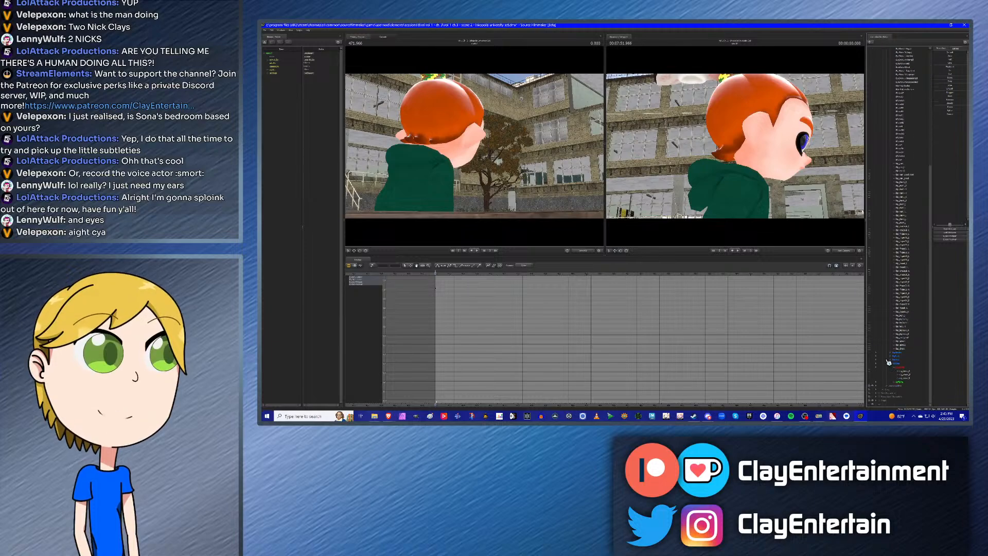
{"action": "left_click", "coordinate": [895, 367]}
{"action": "left_click", "coordinate": [891, 374]}
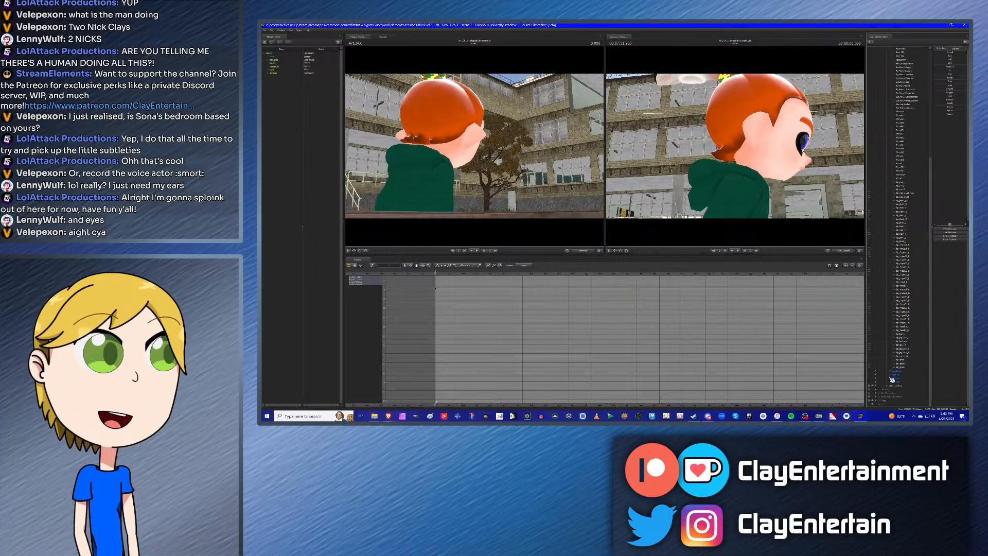
{"action": "left_click", "coordinate": [891, 374]}
{"action": "scroll", "coordinate": [901, 373], "scroll_direction": "down", "scroll_amount": 3}
{"action": "left_click", "coordinate": [903, 357]}
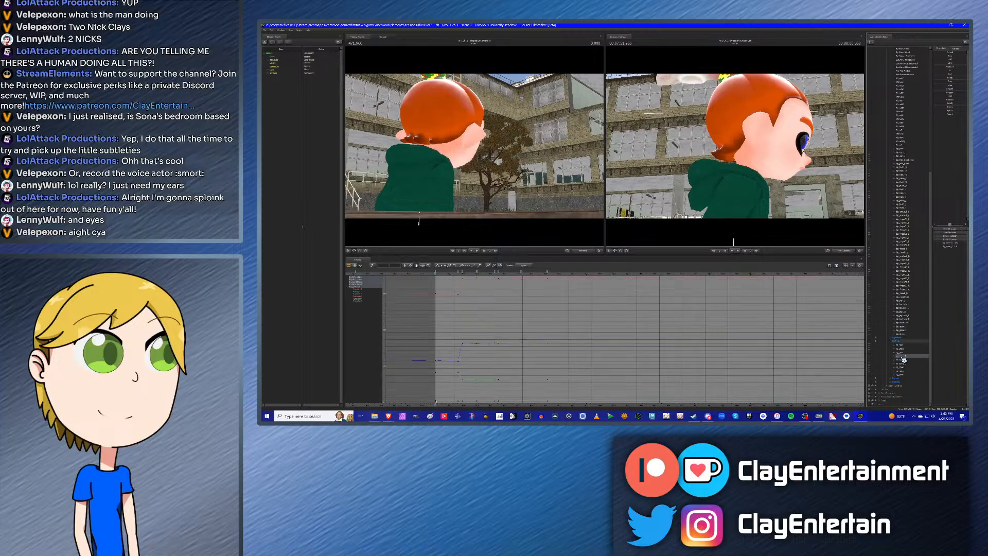
Step: Play the shot from its first frame and examine the selected controls' curves around the Inkling's turn
{"action": "key", "text": "space"}
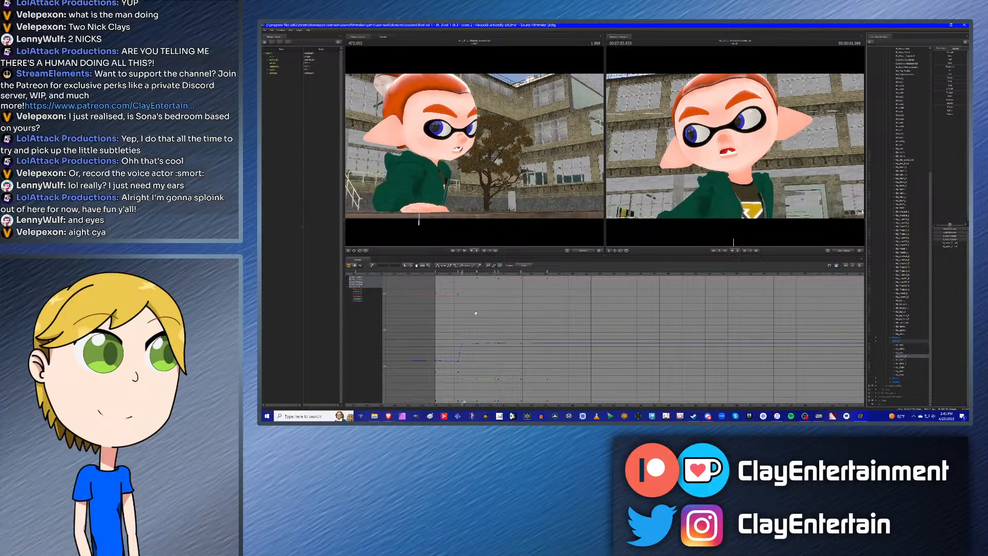
{"action": "scroll", "coordinate": [461, 316], "scroll_direction": "up", "scroll_amount": 2}
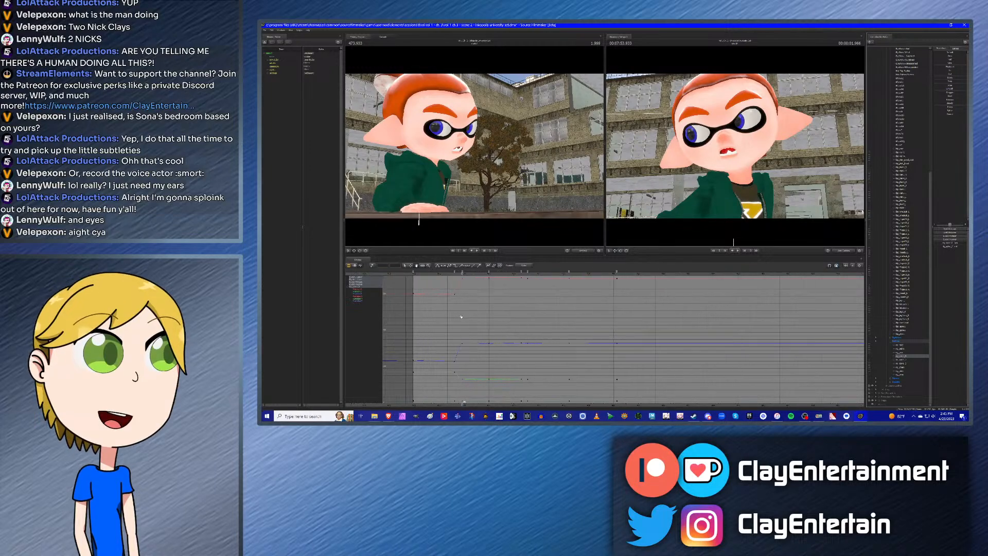
{"action": "scroll", "coordinate": [461, 317], "scroll_direction": "up", "scroll_amount": 2}
{"action": "middle_click_drag", "start_coordinate": [488, 309], "coordinate": [616, 309]}
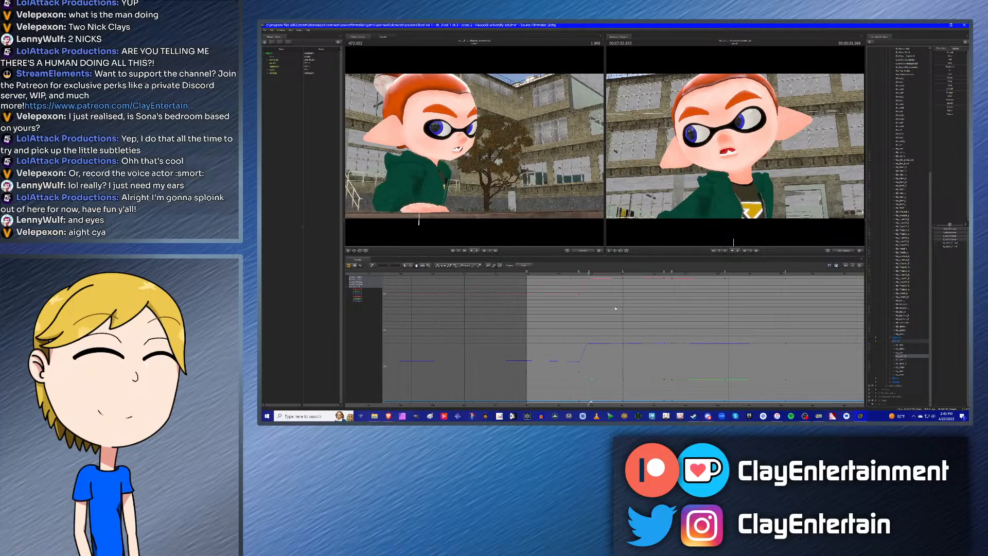
{"action": "scroll", "coordinate": [615, 309], "scroll_direction": "down", "scroll_amount": 2, "text": "ctrl"}
{"action": "key", "text": "Up"}
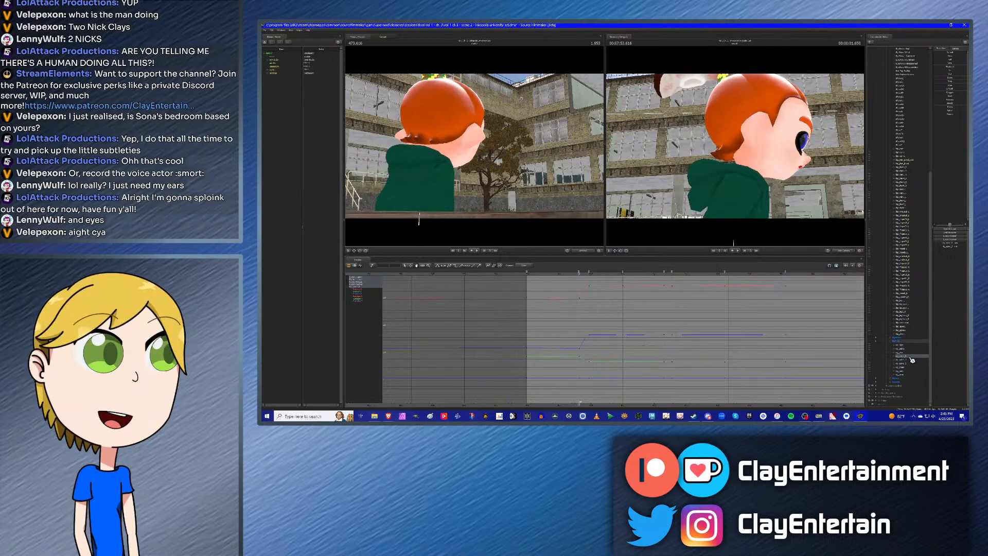
Step: Select the first two facial controls and adjust the Inkling's eye direction at the first frame, seen from the front
{"action": "scroll", "coordinate": [904, 355], "scroll_direction": "up", "scroll_amount": 10}
{"action": "left_click", "coordinate": [892, 88]}
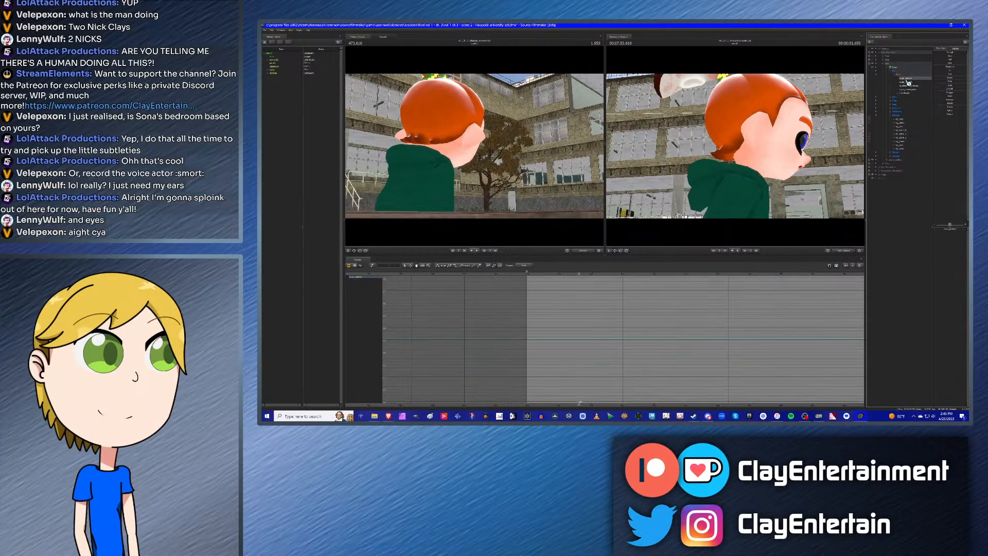
{"action": "left_click", "coordinate": [904, 132]}
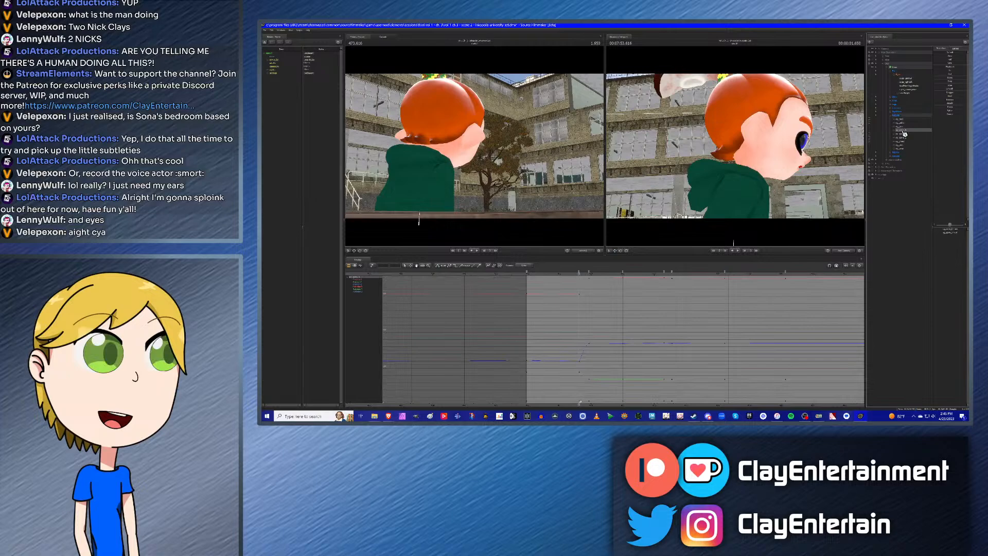
{"action": "left_click", "coordinate": [909, 81]}
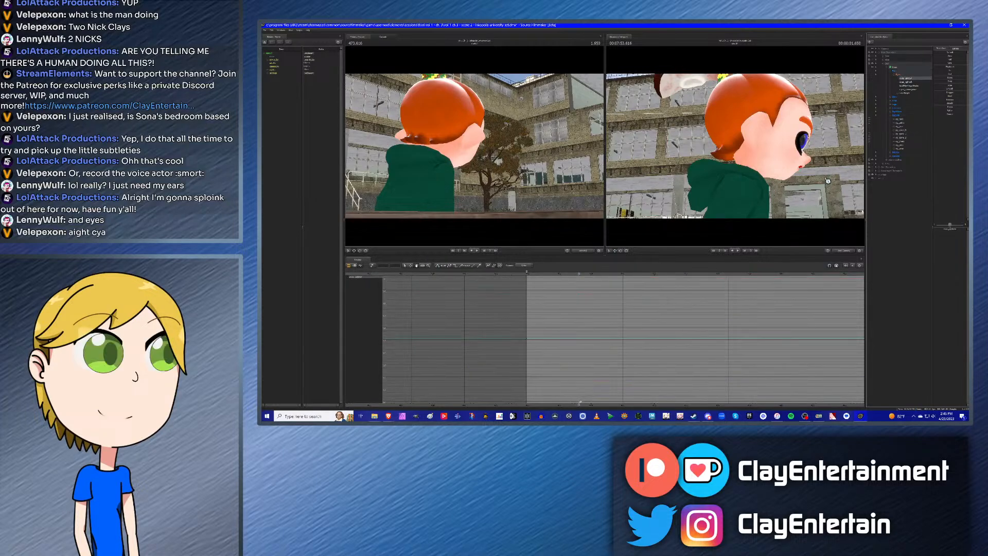
{"action": "middle_click_drag", "start_coordinate": [838, 159], "coordinate": [736, 148]}
{"action": "key", "text": "Up"}
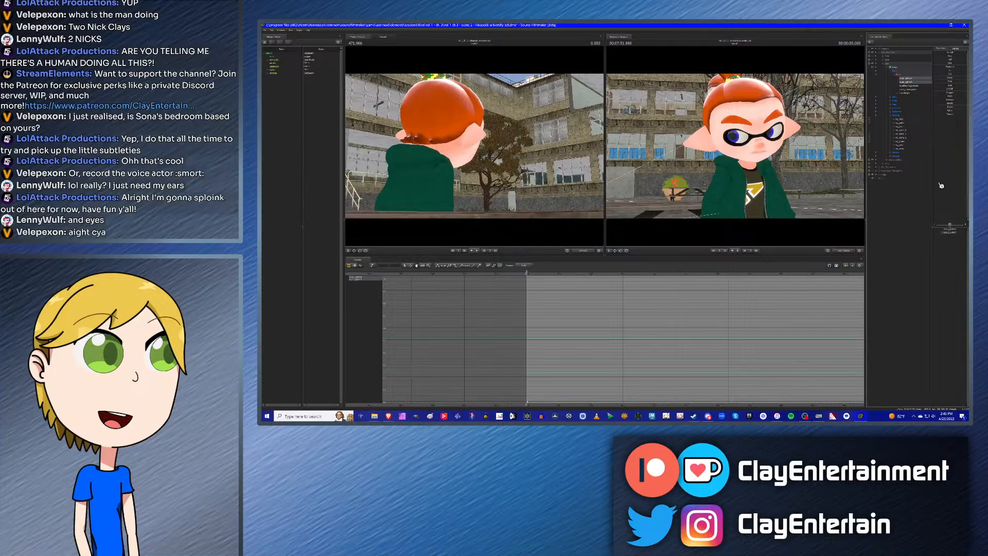
{"action": "left_click", "coordinate": [914, 83], "text": "ctrl"}
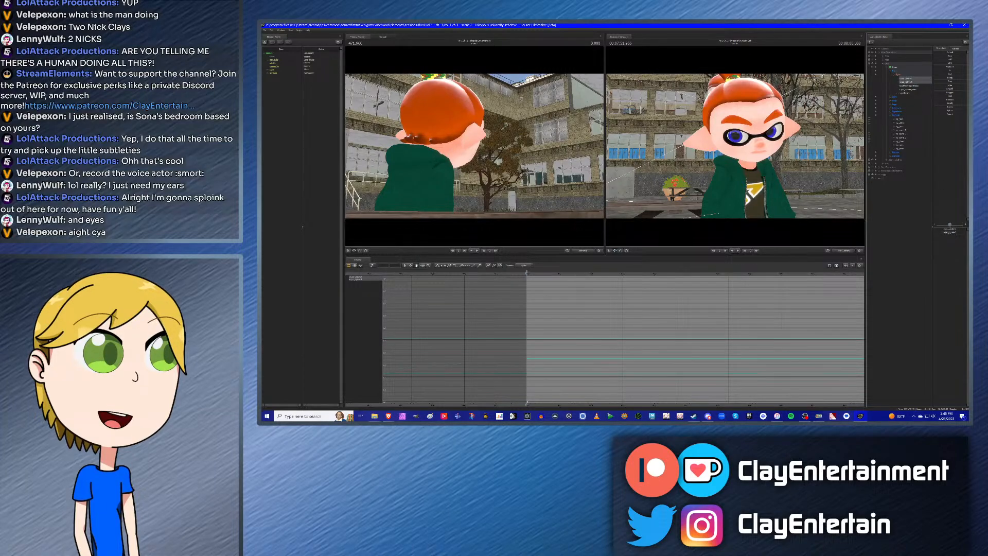
{"action": "left_click_drag", "start_coordinate": [948, 233], "coordinate": [961, 234]}
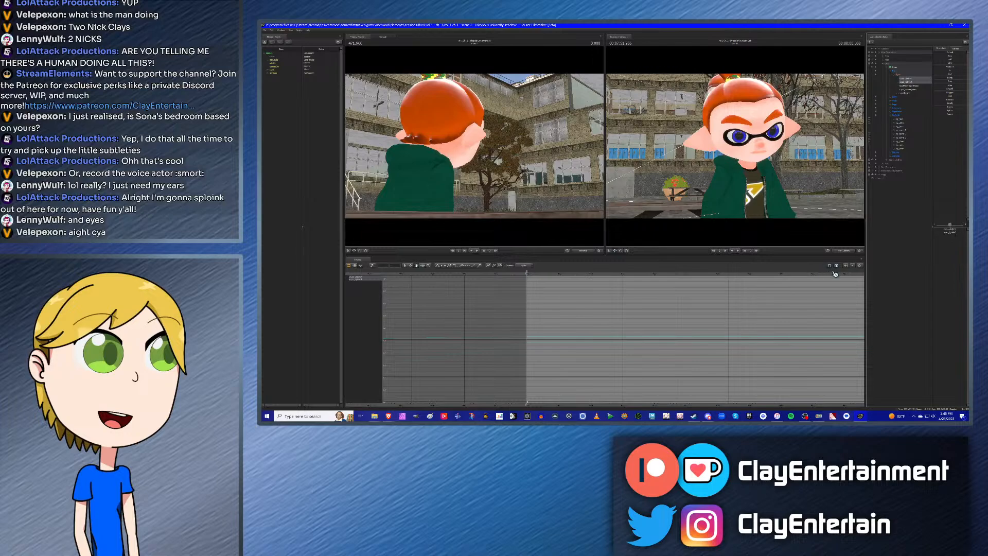
Step: Key the eye direction at the body control's next keyframe and flatten the tangents of the new eye keys
{"action": "left_click", "coordinate": [905, 132]}
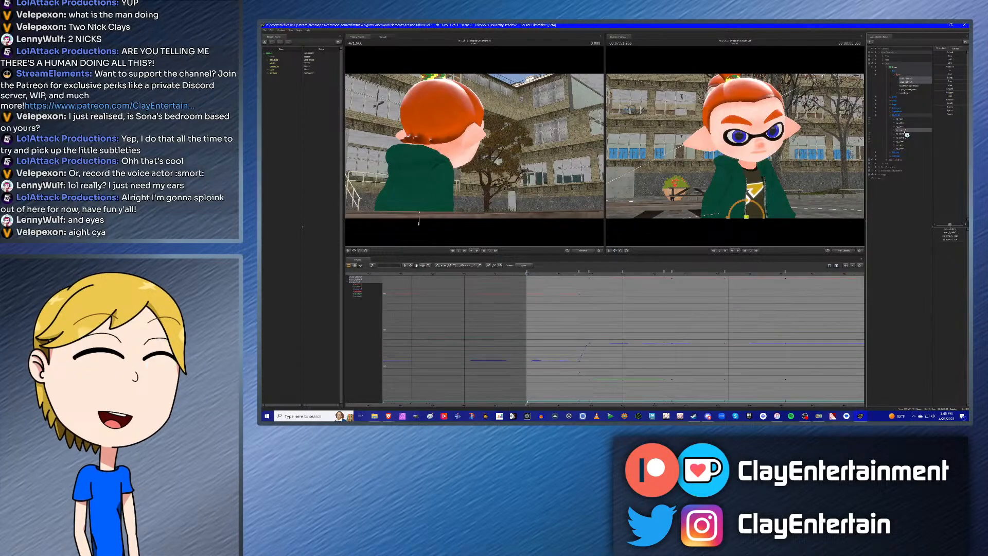
{"action": "key", "text": "Down"}
{"action": "left_click", "coordinate": [907, 131], "text": "ctrl"}
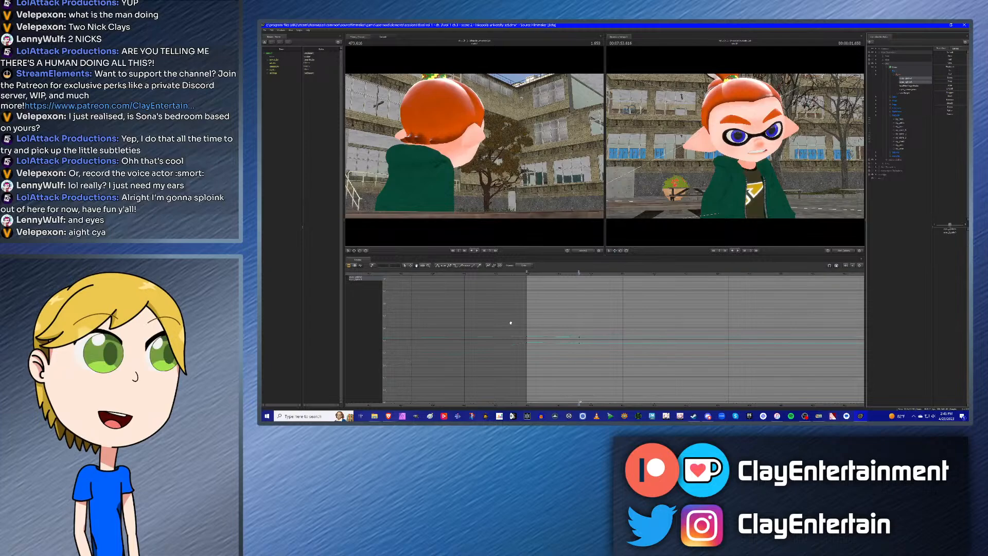
{"action": "left_click", "coordinate": [405, 266]}
{"action": "left_click_drag", "start_coordinate": [523, 326], "coordinate": [673, 388]}
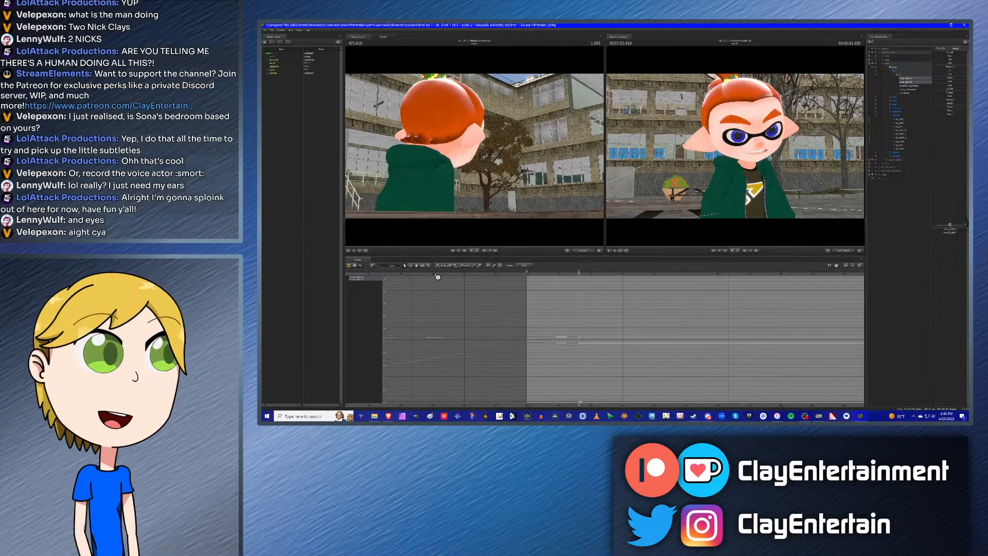
{"action": "left_click", "coordinate": [669, 297]}
Step: Key the redirected gaze at the following body keyframes, viewing the turned Inkling from the work camera's new angle
{"action": "left_click", "coordinate": [906, 131]}
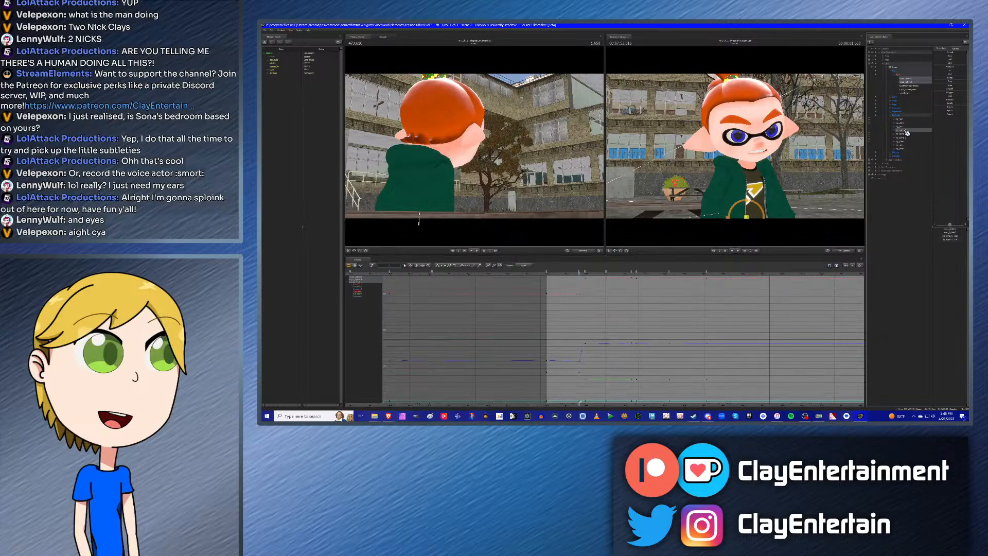
{"action": "key", "text": "Down"}
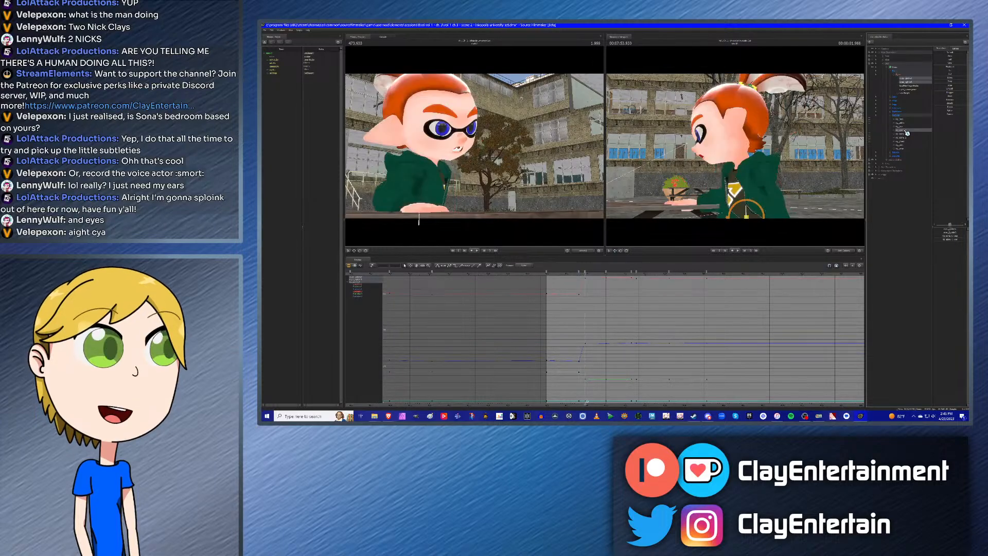
{"action": "left_click_drag", "start_coordinate": [735, 155], "coordinate": [735, 134], "text": "alt"}
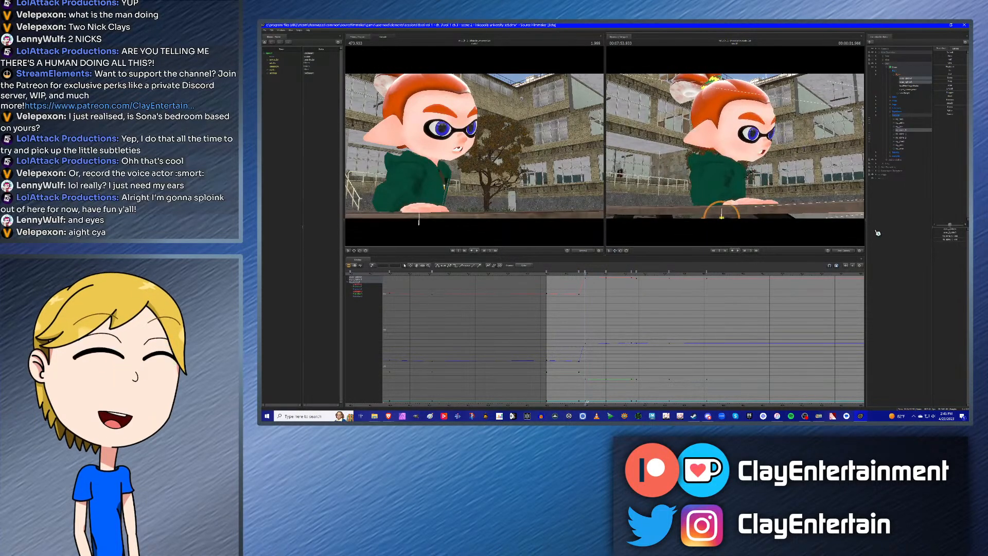
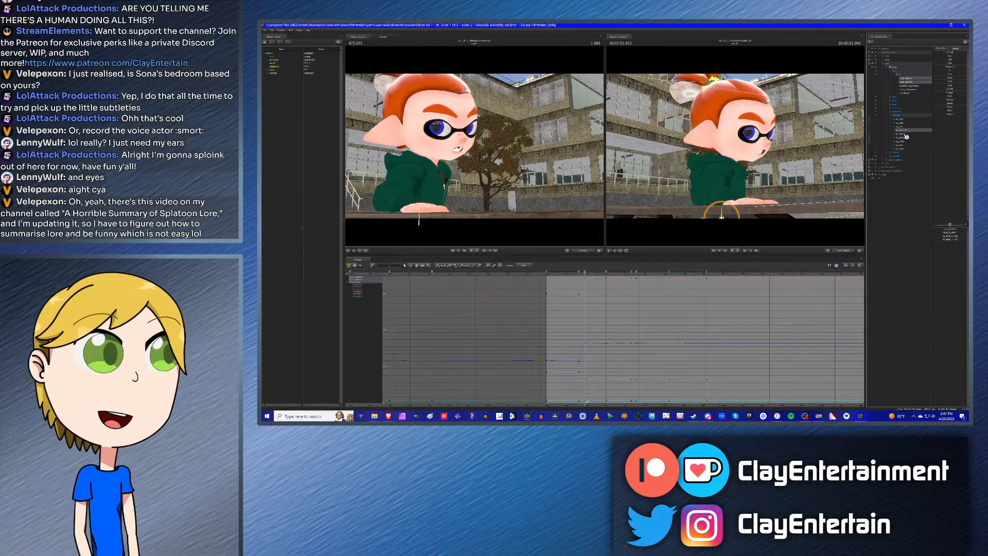
{"action": "key", "text": "Down"}
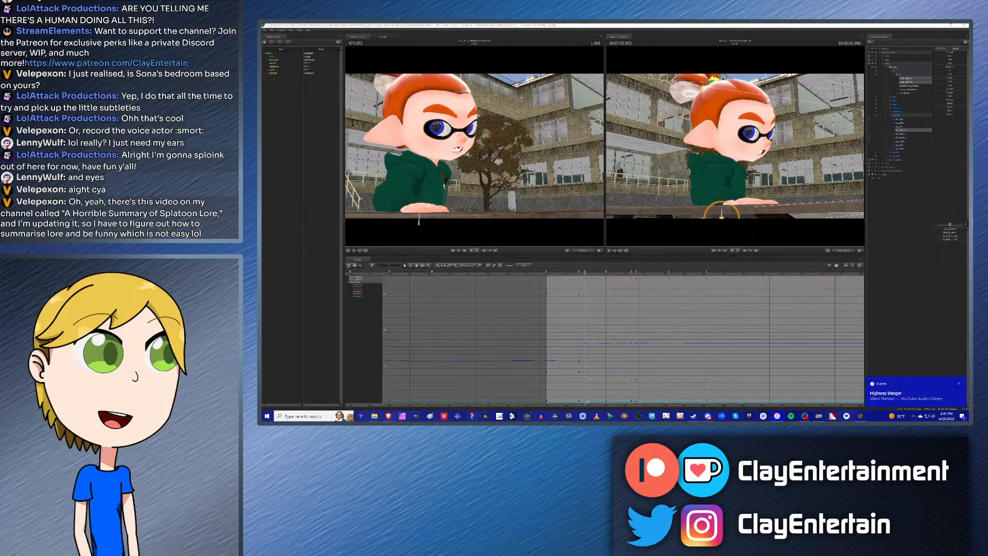
{"action": "left_click", "coordinate": [808, 24]}
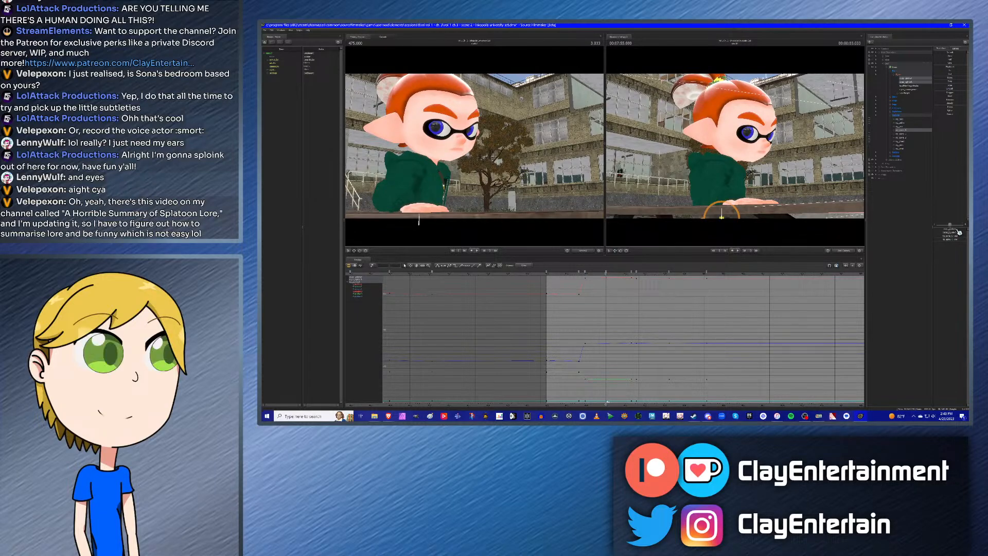
Step: Move to the next body keyframe, take the body control off the graph and flatten the eye keys' tangents
{"action": "key", "text": "Down"}
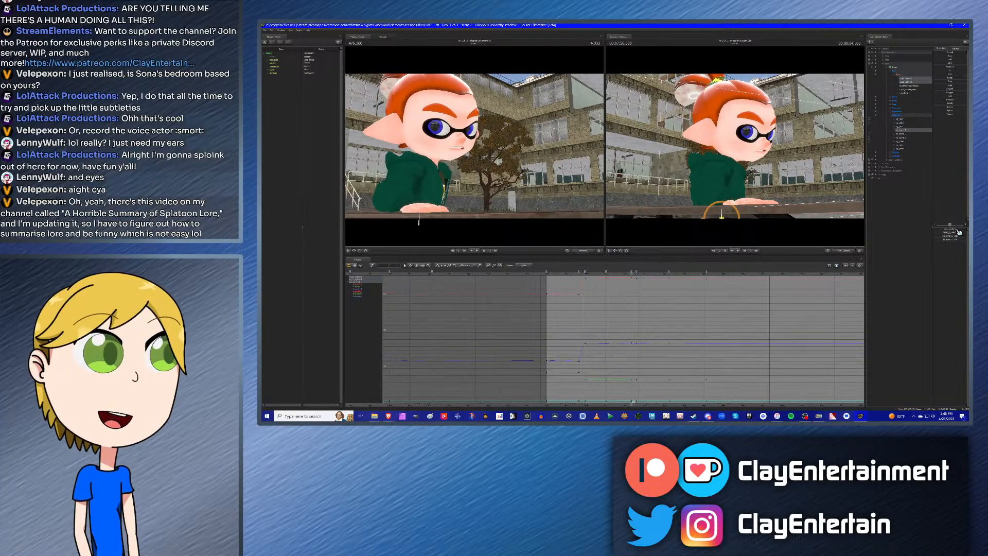
{"action": "left_click", "coordinate": [905, 133]}
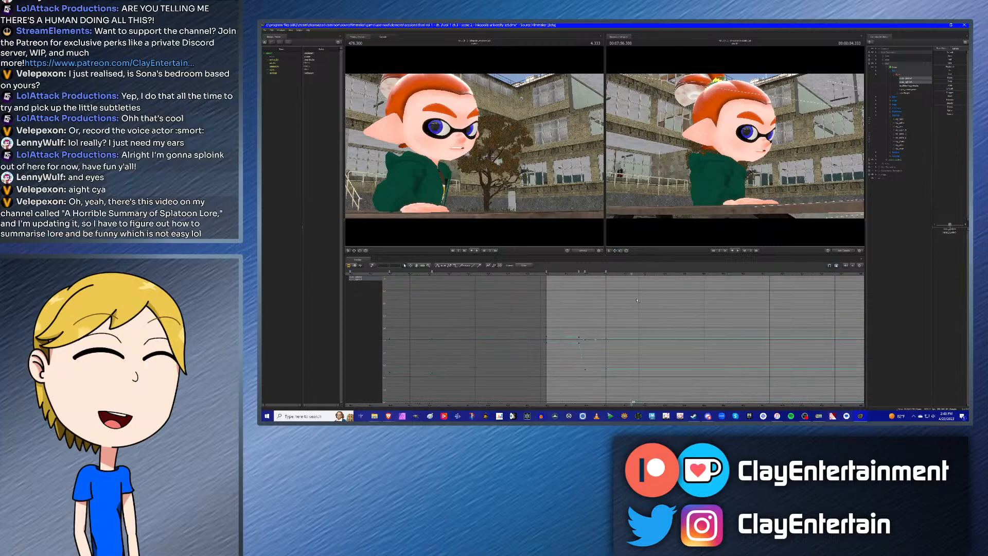
{"action": "left_click_drag", "start_coordinate": [702, 415], "coordinate": [702, 415]}
{"action": "left_click", "coordinate": [437, 266]}
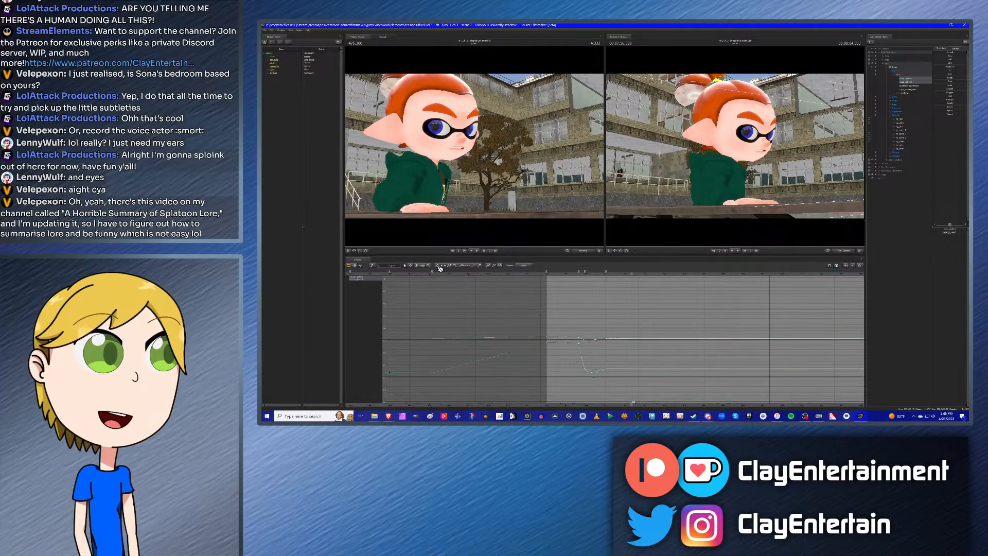
{"action": "left_click", "coordinate": [594, 286]}
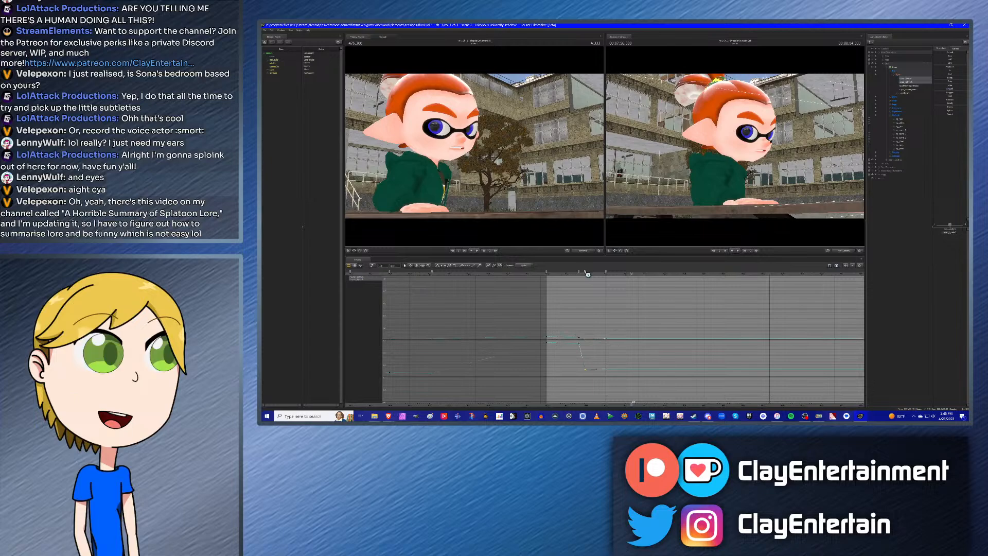
Step: Copy the eye keys from the end of the Inkling's turn and paste them at the current body keyframe
{"action": "right_click", "coordinate": [594, 287]}
{"action": "left_click", "coordinate": [591, 286]}
{"action": "right_click", "coordinate": [632, 273]}
{"action": "left_click", "coordinate": [643, 289]}
Step: Step through the next two body keyframes and key the adjusted eye direction at each
{"action": "left_click", "coordinate": [905, 132]}
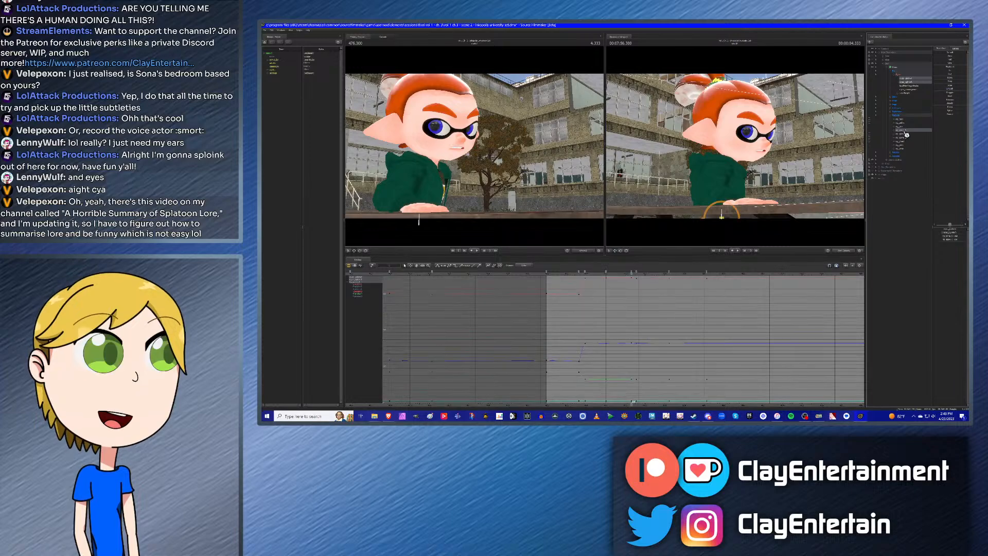
{"action": "key", "text": "Down"}
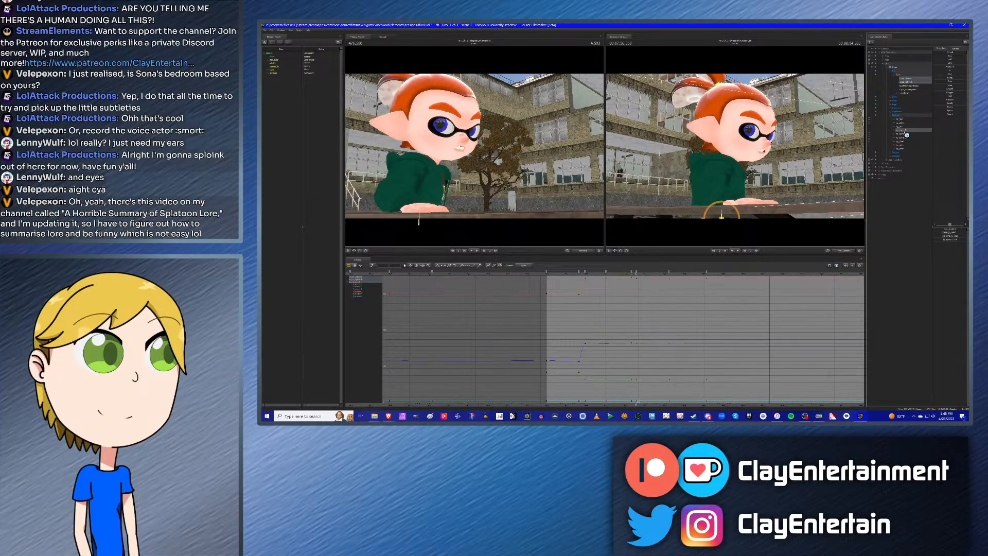
{"action": "left_click", "coordinate": [905, 132], "text": "ctrl"}
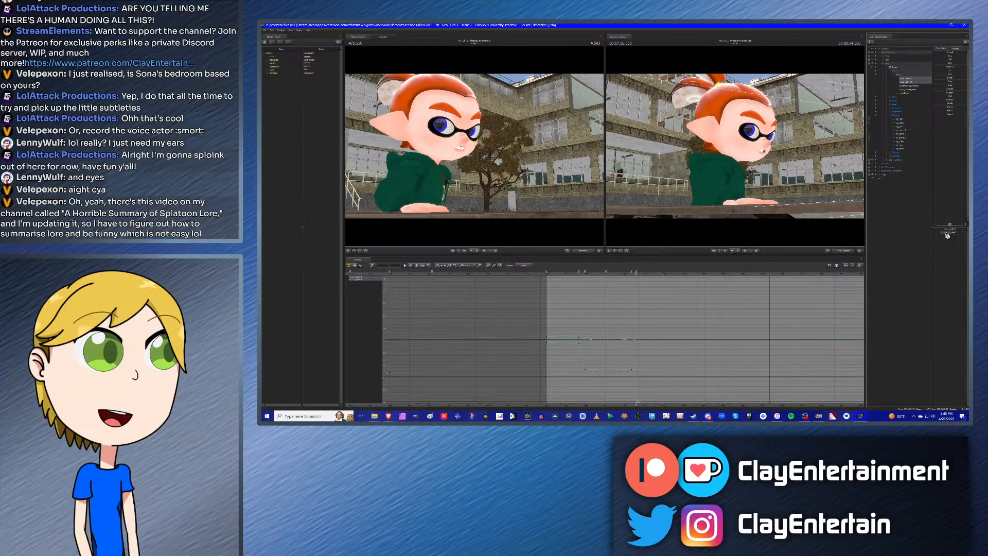
{"action": "left_click", "coordinate": [906, 131]}
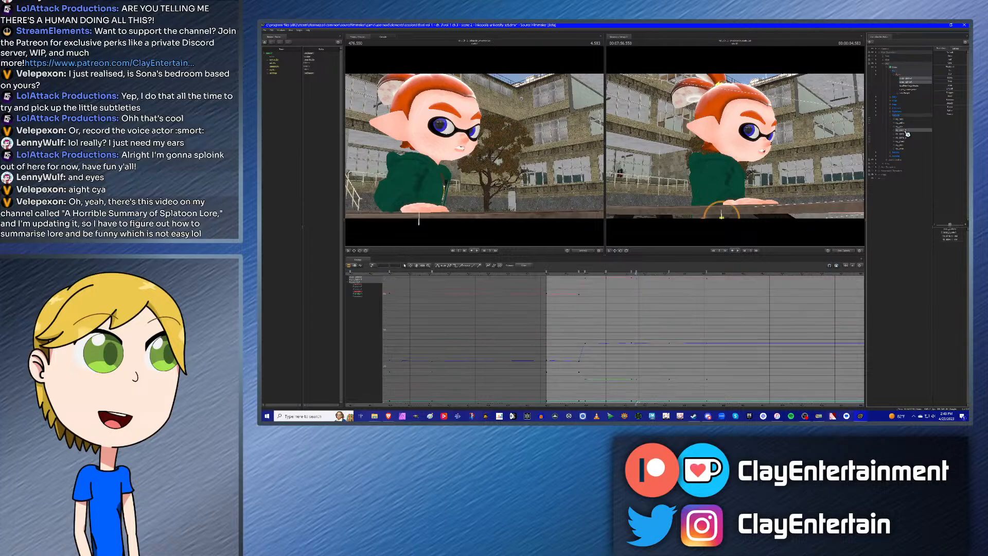
{"action": "key", "text": "Down"}
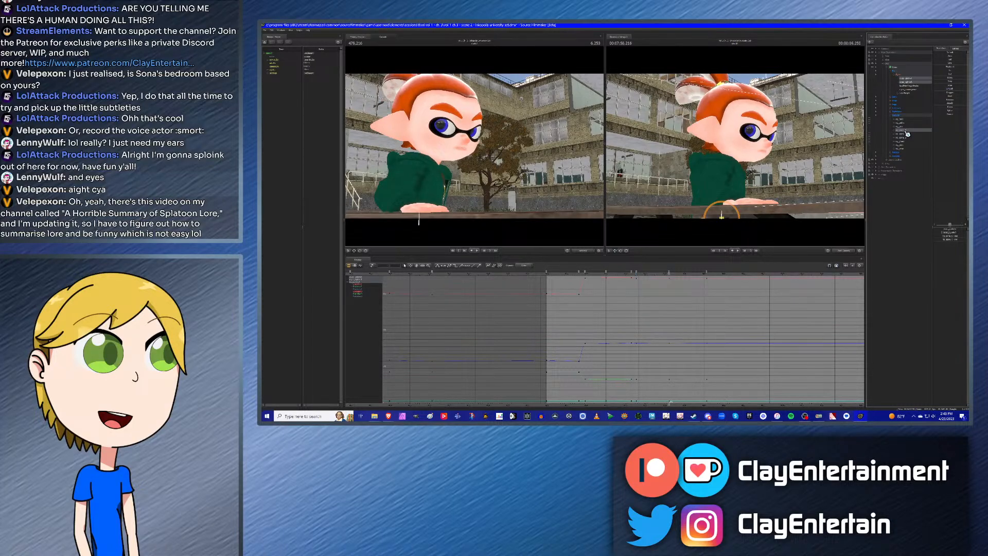
{"action": "left_click", "coordinate": [933, 207]}
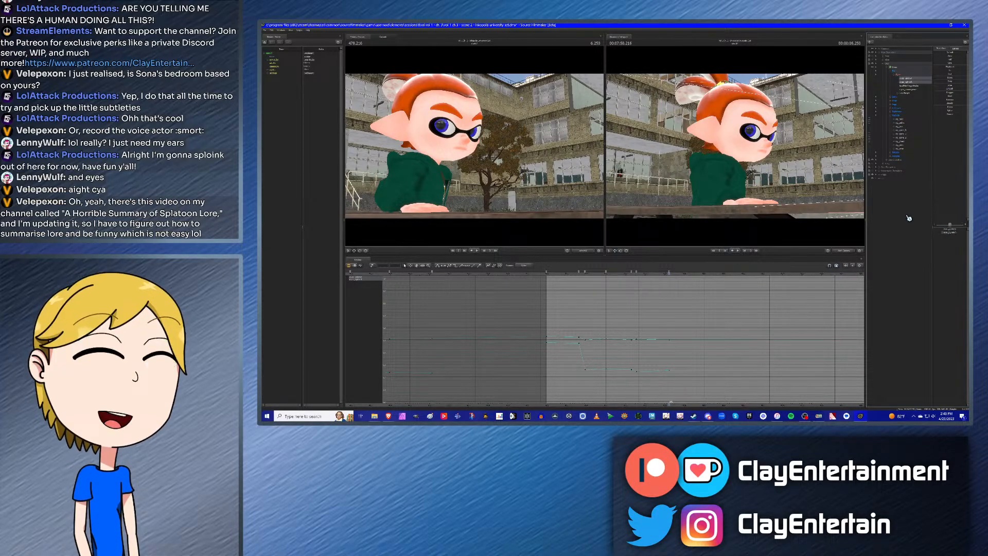
Step: Copy the earlier eye keys and paste them at the body control's last visible keyframe
{"action": "left_click", "coordinate": [905, 131]}
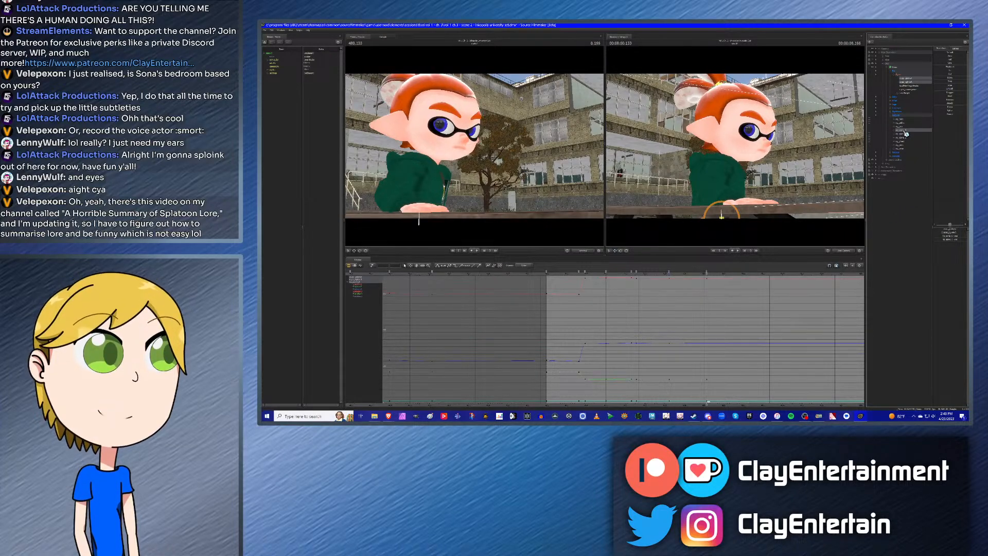
{"action": "left_click", "coordinate": [904, 132], "text": "ctrl"}
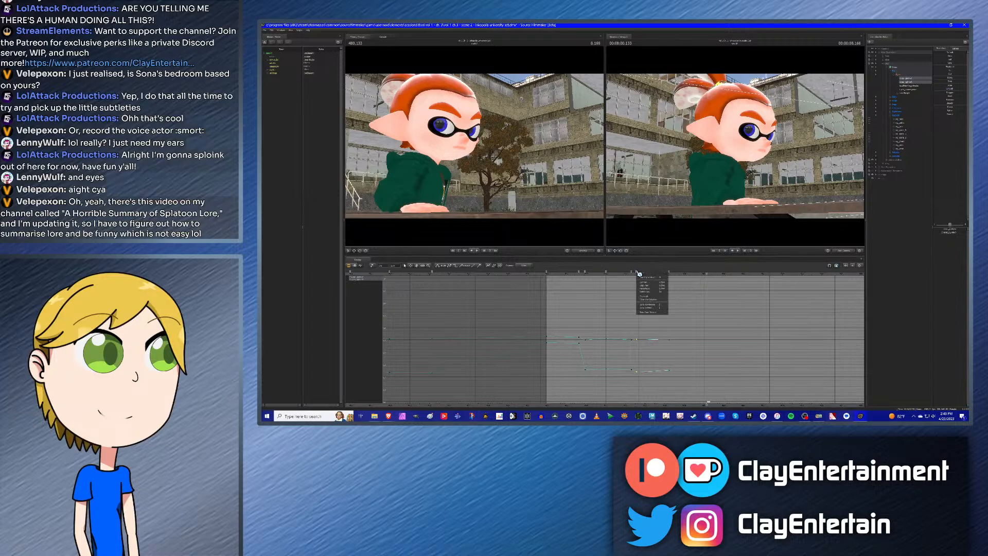
{"action": "right_click", "coordinate": [708, 272]}
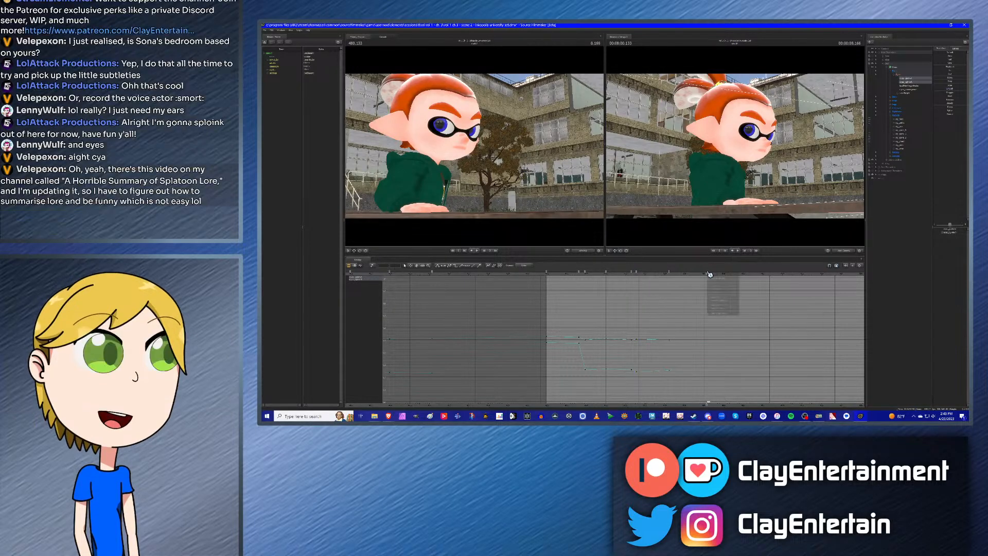
{"action": "left_click", "coordinate": [717, 291]}
Step: Flatten the tangents of all eye keys in the shot and replay it from the first frame
{"action": "left_click_drag", "start_coordinate": [536, 311], "coordinate": [770, 386]}
{"action": "left_click", "coordinate": [438, 266]}
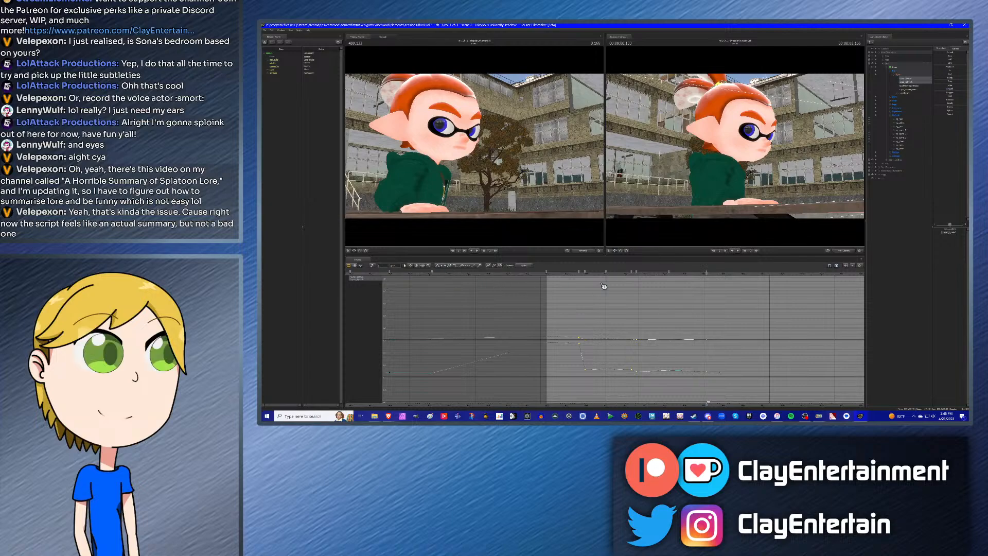
{"action": "left_click", "coordinate": [603, 286]}
{"action": "key", "text": "Up"}
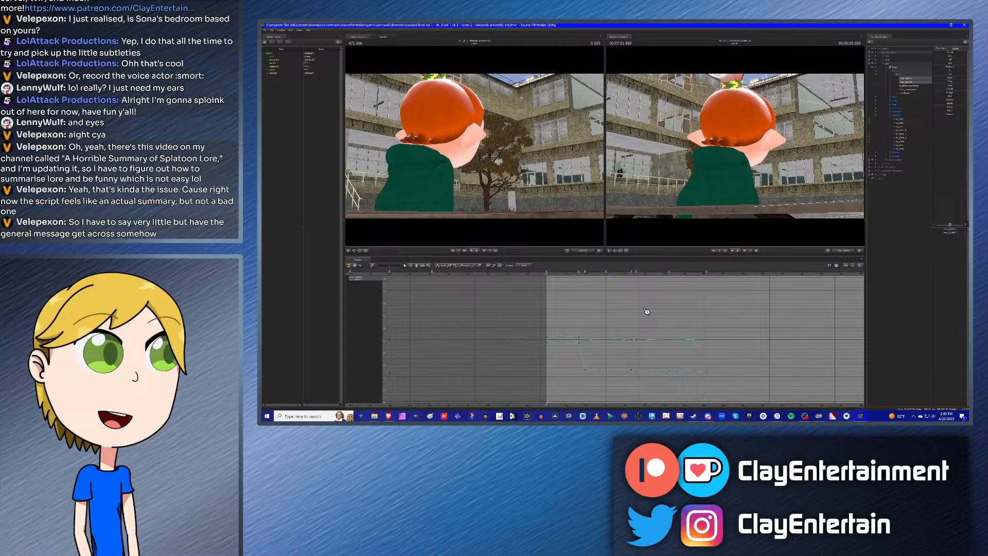
{"action": "key", "text": "space"}
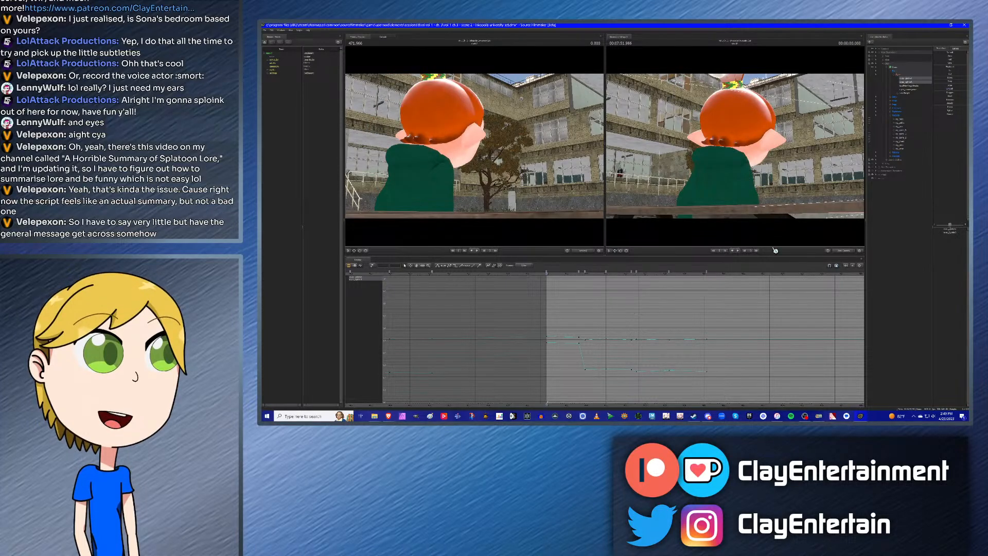
Step: Select the Inkling's four eyelid controls in place of its eye controls and play the shot to the start of its head turn
{"action": "left_click", "coordinate": [895, 75]}
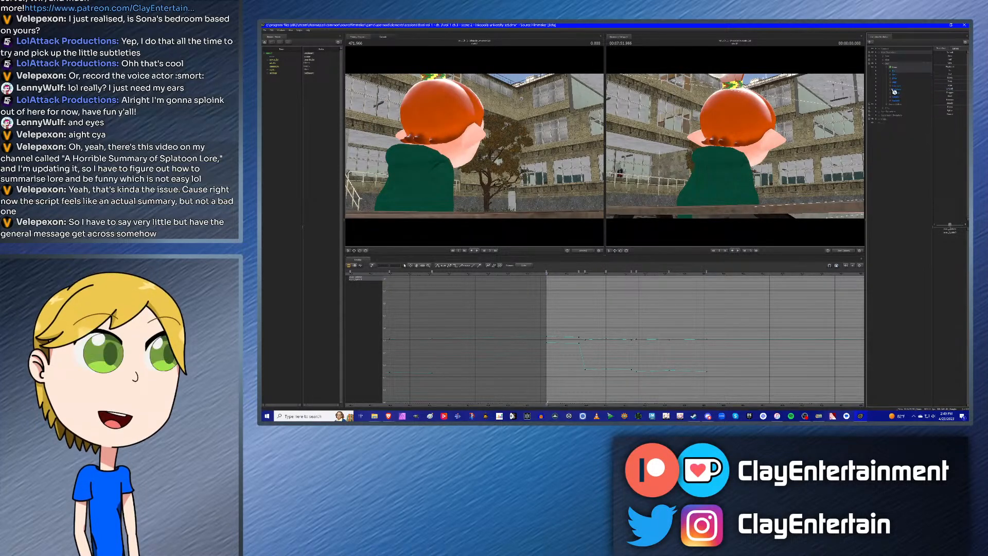
{"action": "left_click", "coordinate": [895, 88]}
{"action": "left_click", "coordinate": [907, 90]}
{"action": "left_click", "coordinate": [907, 100], "text": "shift"}
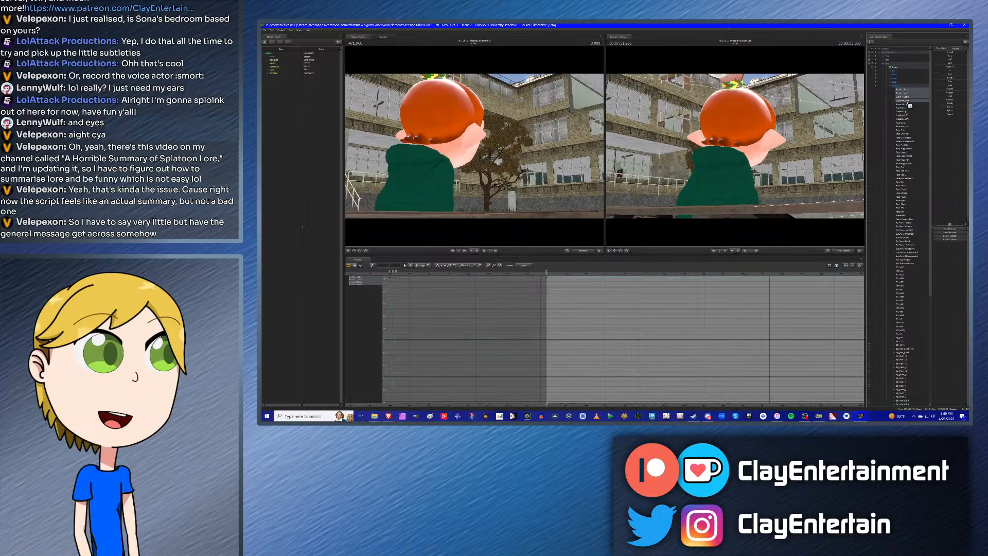
{"action": "key", "text": "space"}
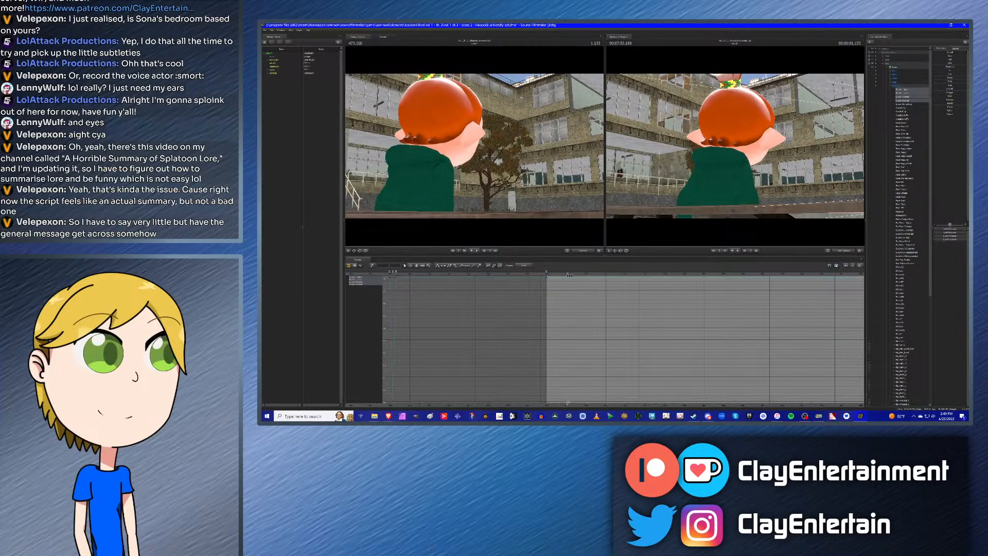
{"action": "left_click_drag", "start_coordinate": [583, 275], "coordinate": [582, 275]}
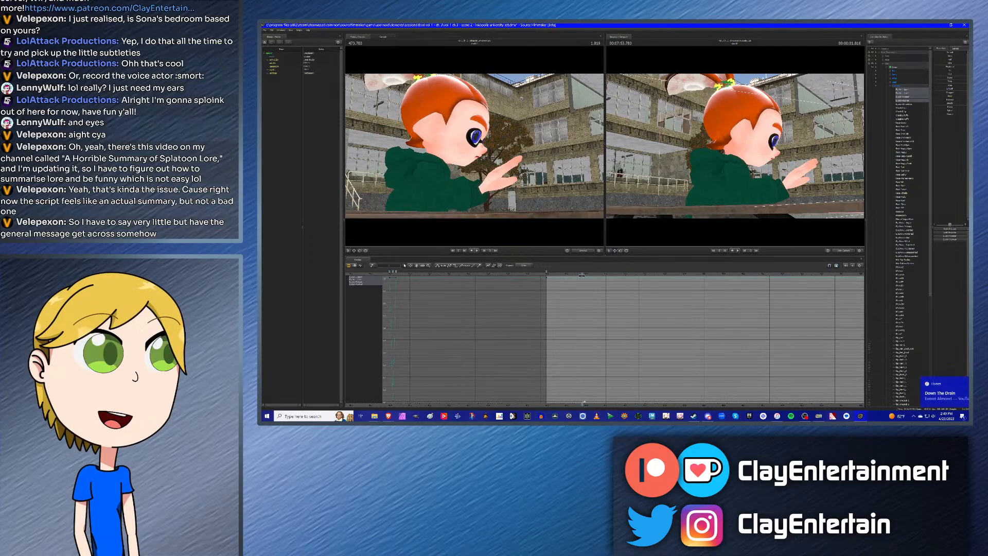
Step: Key the open eyelids at three points ten frames apart across the end of the turn, then return to the middle key
{"action": "key", "text": "Left"}
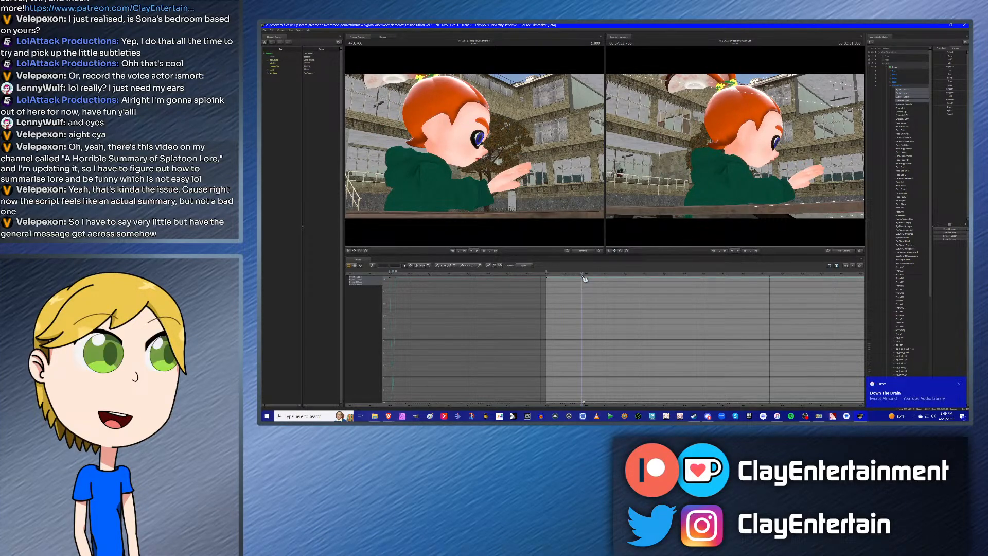
{"action": "key", "text": "Right"}
{"action": "key", "text": "Right"}
{"action": "key", "text": "Right"}
{"action": "key", "text": "Right"}
{"action": "key", "text": "Right"}
{"action": "key", "text": "Right"}
{"action": "key", "text": "Right"}
{"action": "key", "text": "Right"}
{"action": "key", "text": "Right"}
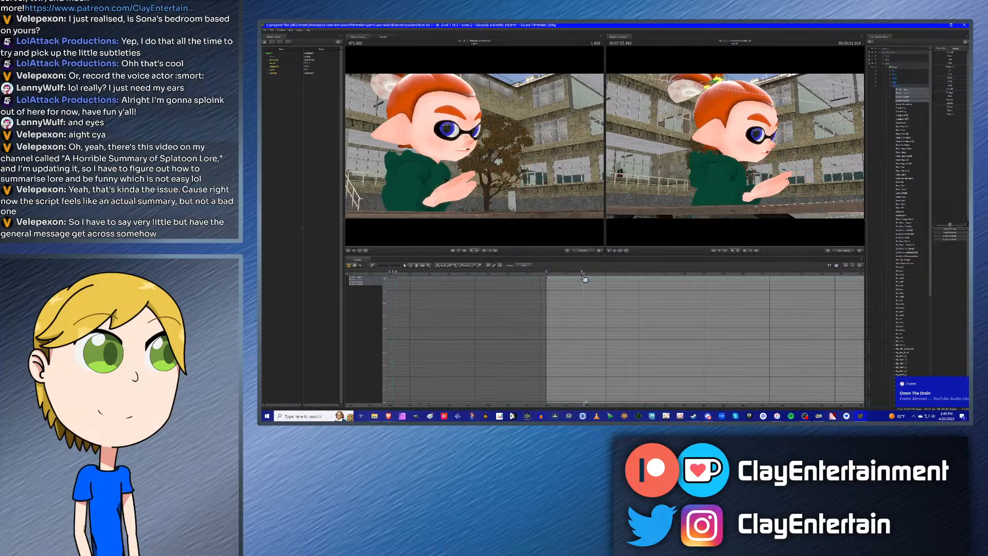
{"action": "key", "text": "Right"}
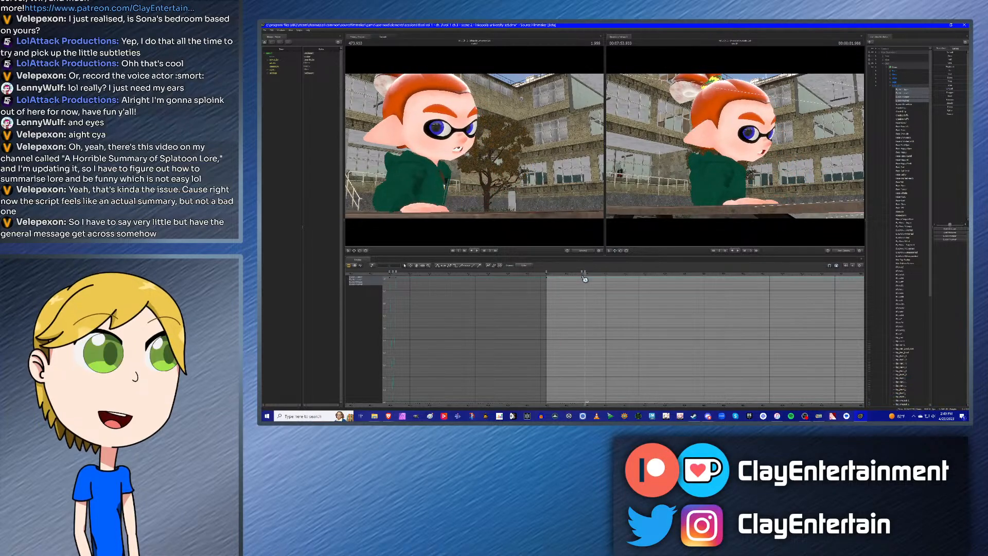
{"action": "key", "text": "Right"}
{"action": "key", "text": "Right"}
{"action": "key", "text": "Right"}
{"action": "key", "text": "Right"}
{"action": "key", "text": "Right"}
{"action": "key", "text": "Right"}
{"action": "key", "text": "Right"}
{"action": "key", "text": "Right"}
{"action": "key", "text": "Right"}
{"action": "key", "text": "Right"}
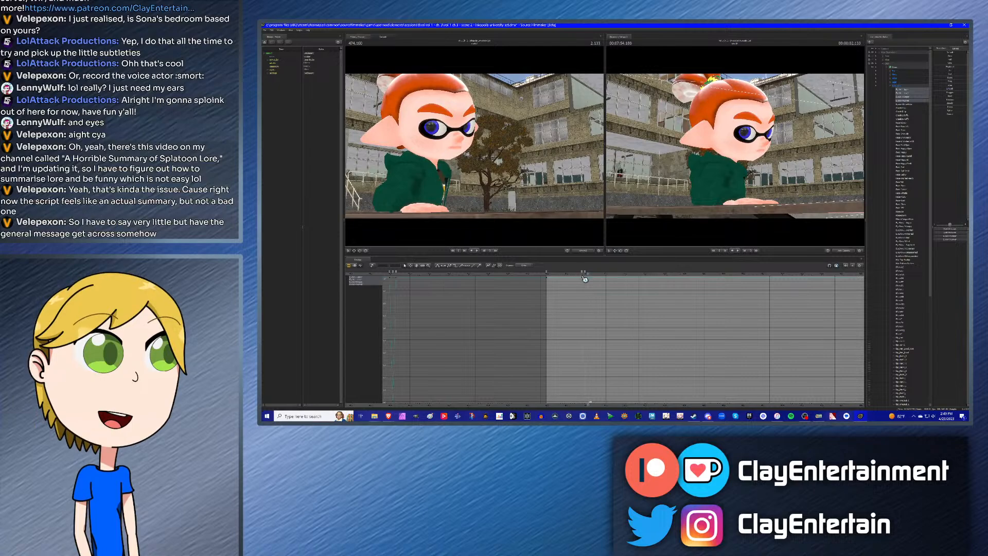
{"action": "key", "text": "Left"}
{"action": "key", "text": "Left"}
{"action": "key", "text": "Left"}
{"action": "key", "text": "Left"}
{"action": "key", "text": "Left"}
{"action": "key", "text": "Left"}
{"action": "key", "text": "Left"}
{"action": "key", "text": "Left"}
{"action": "key", "text": "Left"}
{"action": "key", "text": "Left"}
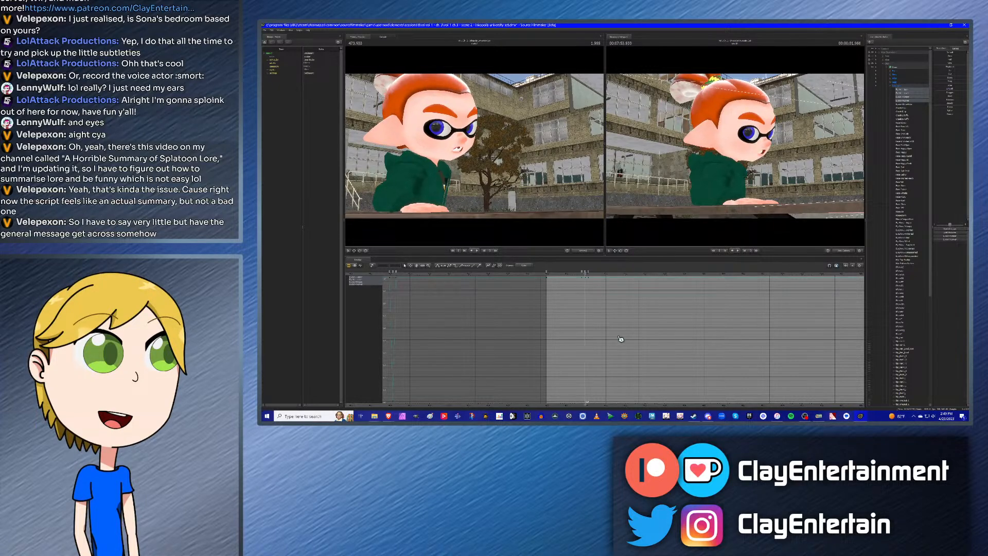
Step: Close the eyelids at the middle key to form a blink and flatten the tangents of the blink keys
{"action": "scroll", "coordinate": [621, 338], "scroll_direction": "up", "scroll_amount": 4}
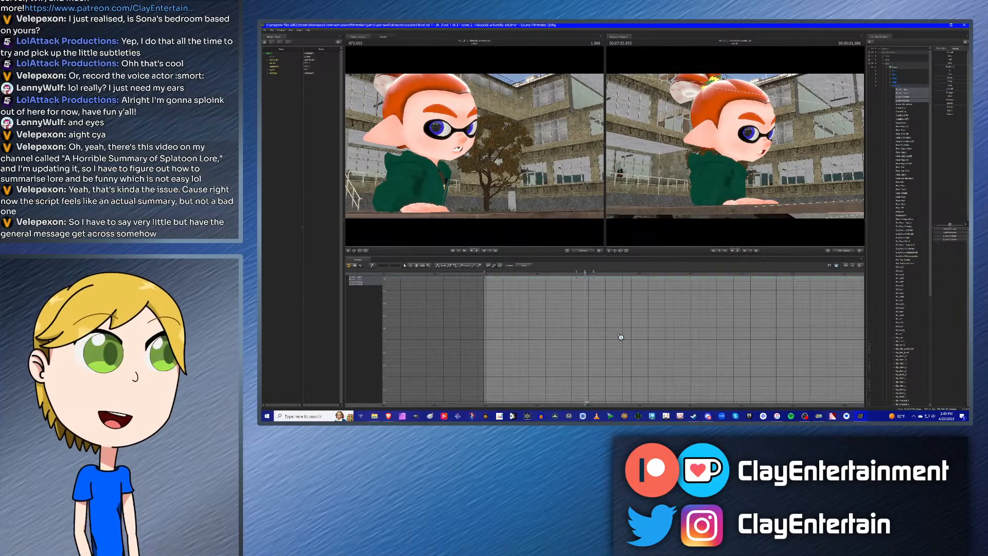
{"action": "scroll", "coordinate": [619, 335], "scroll_direction": "down", "scroll_amount": 2}
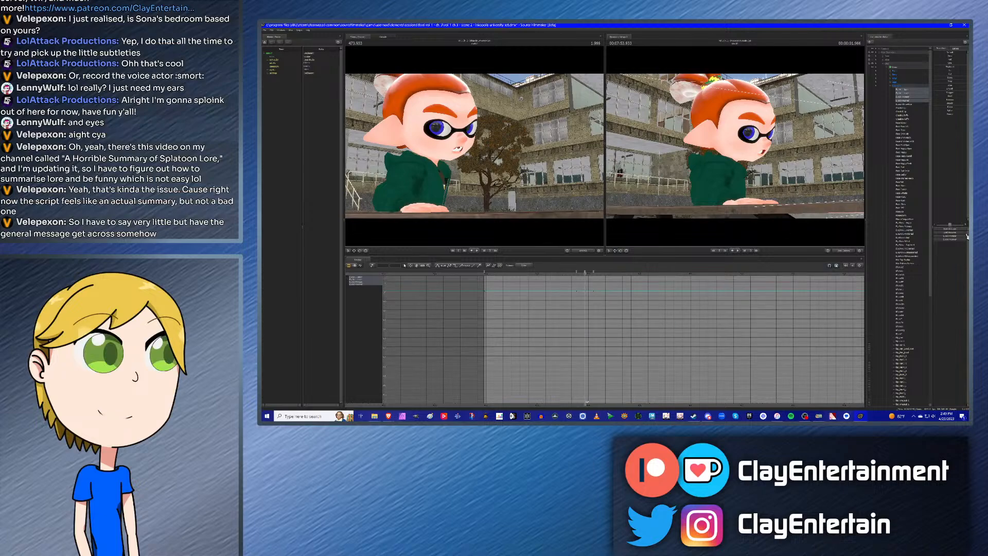
{"action": "left_click_drag", "start_coordinate": [964, 230], "coordinate": [934, 241]}
{"action": "scroll", "coordinate": [592, 327], "scroll_direction": "down", "scroll_amount": 2}
{"action": "left_click_drag", "start_coordinate": [479, 296], "coordinate": [663, 367]}
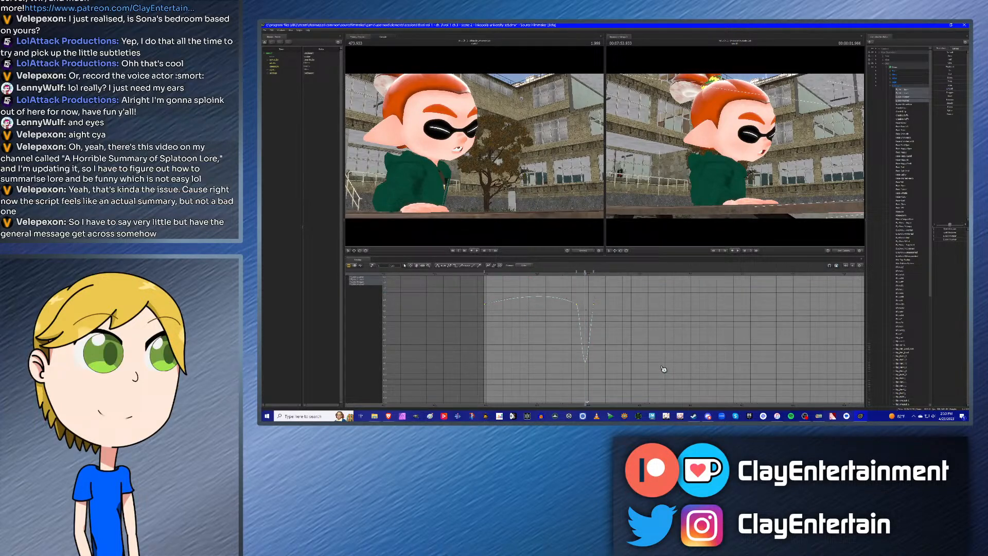
{"action": "left_click", "coordinate": [629, 287]}
{"action": "key", "text": "Down"}
{"action": "scroll", "coordinate": [561, 332], "scroll_direction": "down", "scroll_amount": 5}
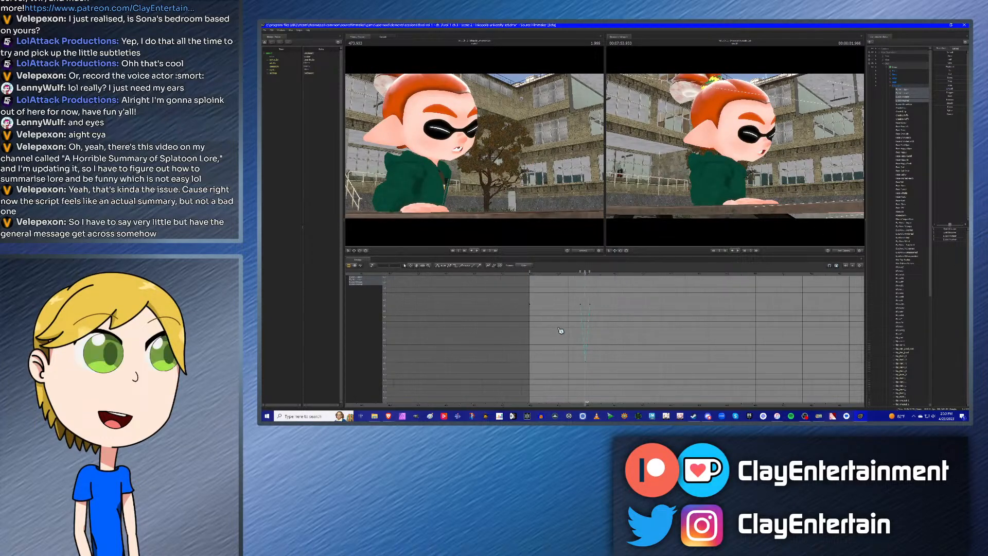
Step: Use the body control's keys to find its next movement and key the open eyelids before, at and after a second blink there
{"action": "scroll", "coordinate": [896, 344], "scroll_direction": "down", "scroll_amount": 3}
{"action": "scroll", "coordinate": [895, 344], "scroll_direction": "down", "scroll_amount": 5}
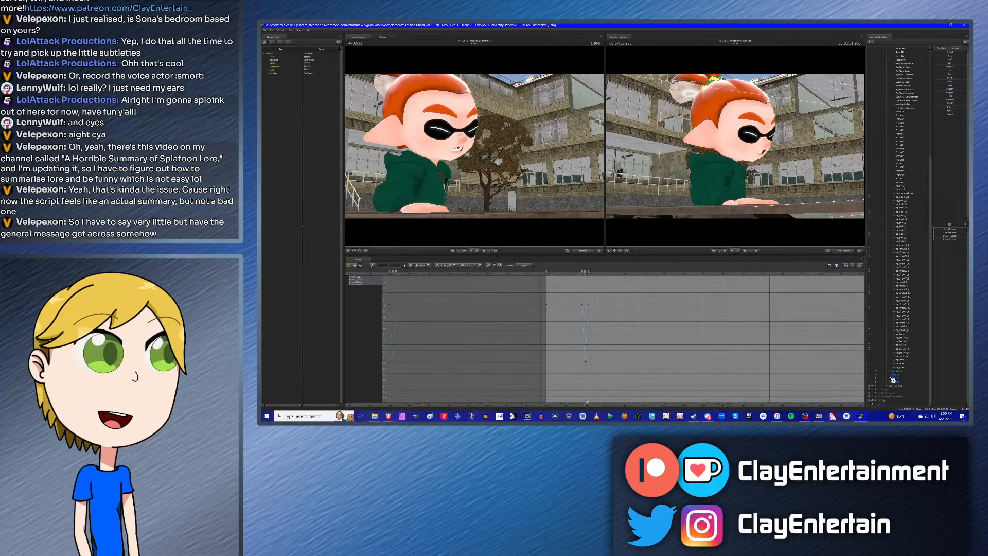
{"action": "left_click", "coordinate": [908, 390]}
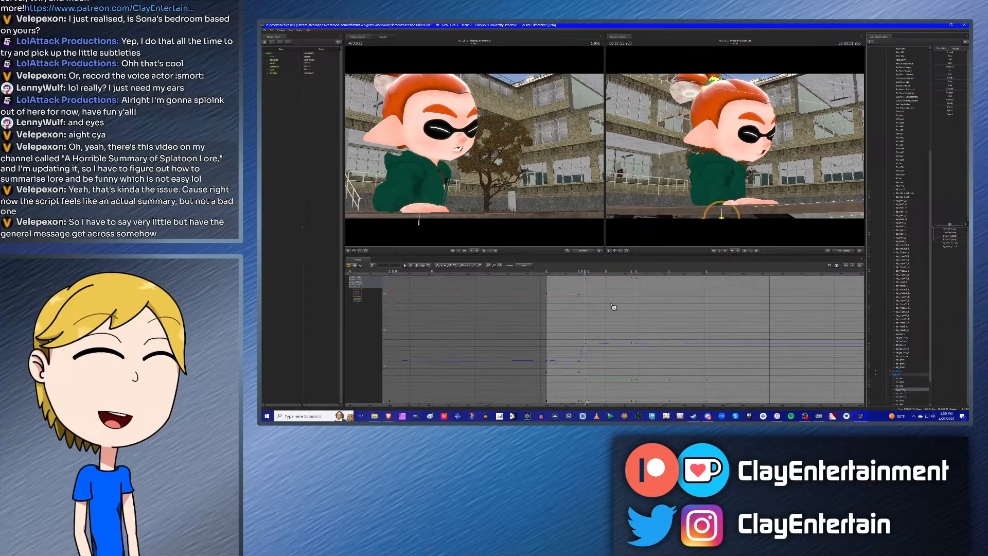
{"action": "left_click", "coordinate": [628, 278]}
{"action": "left_click_drag", "start_coordinate": [628, 278], "coordinate": [633, 279]}
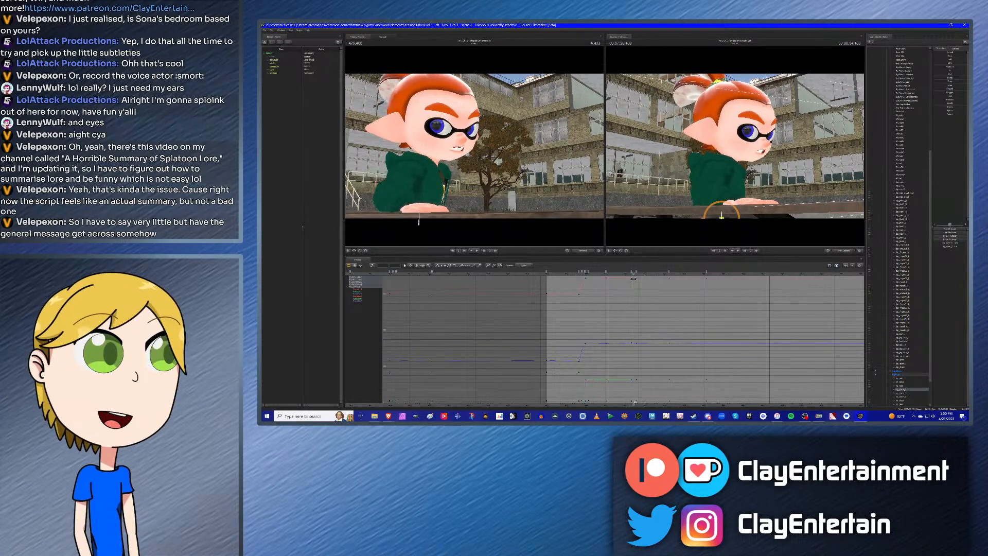
{"action": "left_click", "coordinate": [903, 390], "text": "ctrl"}
{"action": "scroll", "coordinate": [705, 327], "scroll_direction": "up", "scroll_amount": 2}
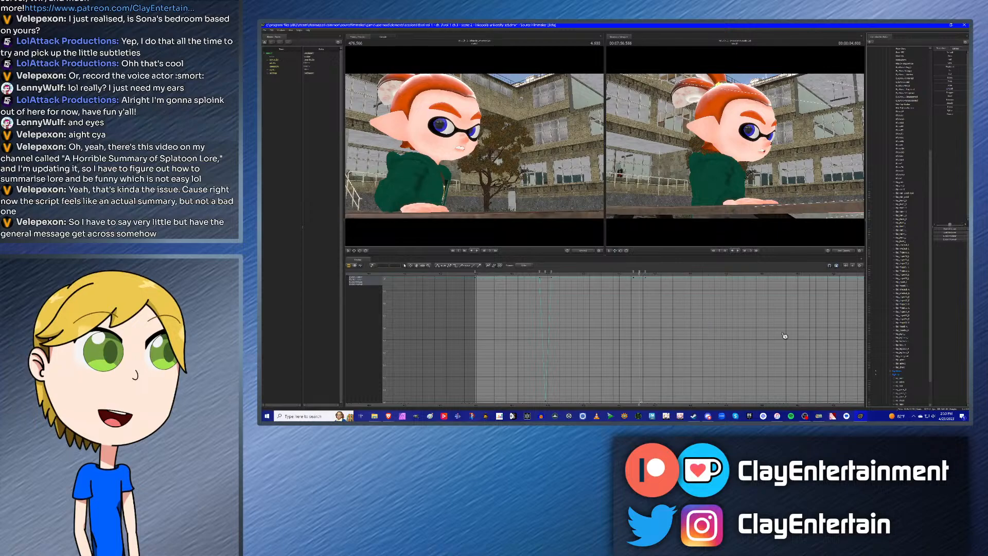
{"action": "left_click", "coordinate": [891, 374]}
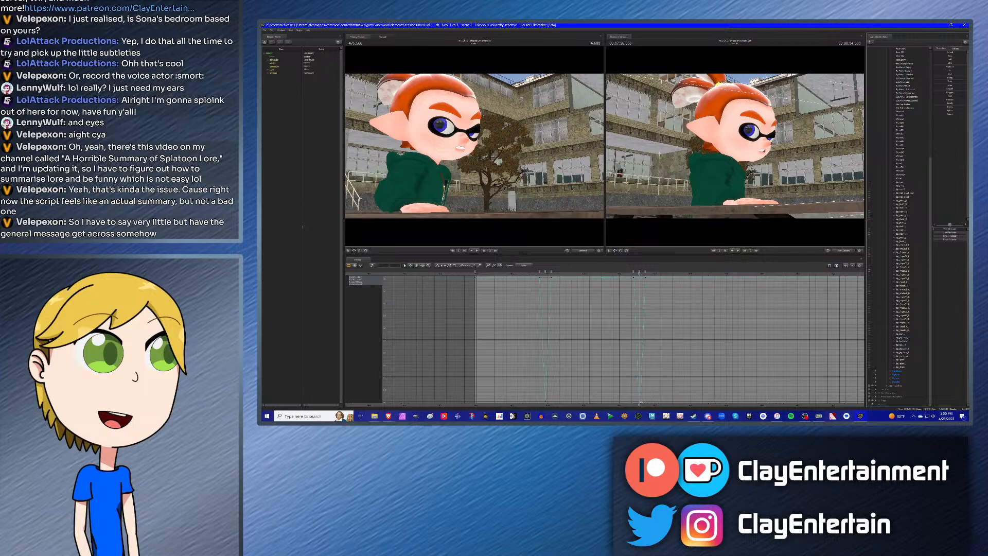
Step: Close the eyelids at the second blink's middle key and flatten the tangents of its keys
{"action": "left_click", "coordinate": [965, 241]}
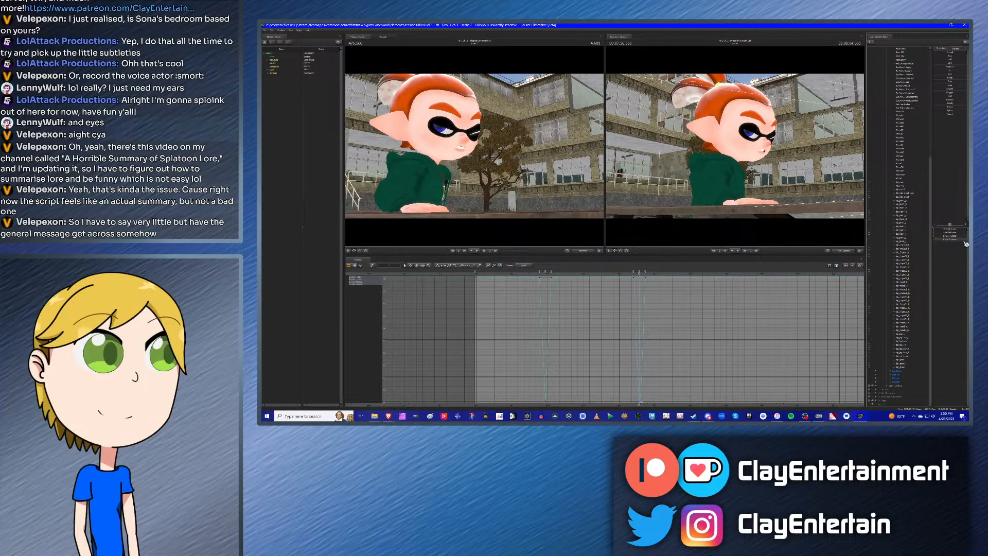
{"action": "left_click_drag", "start_coordinate": [962, 240], "coordinate": [885, 239]}
{"action": "scroll", "coordinate": [618, 347], "scroll_direction": "down", "scroll_amount": 4}
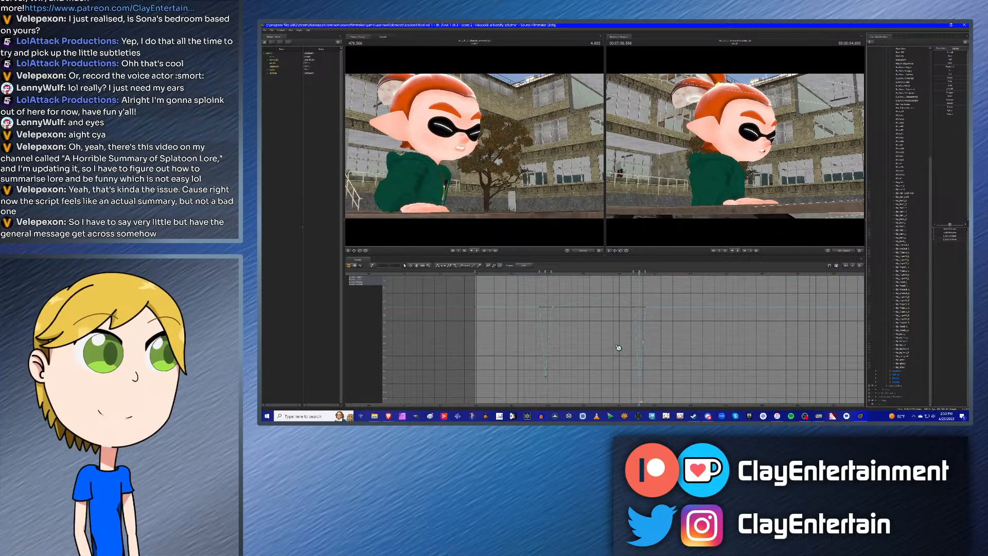
{"action": "left_click_drag", "start_coordinate": [507, 311], "coordinate": [743, 393]}
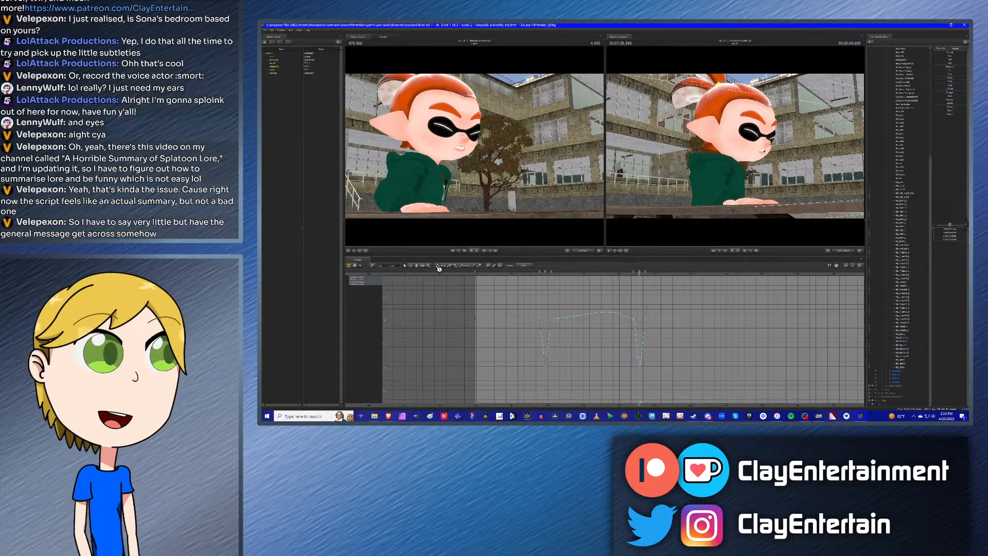
{"action": "scroll", "coordinate": [663, 312], "scroll_direction": "down", "scroll_amount": 2}
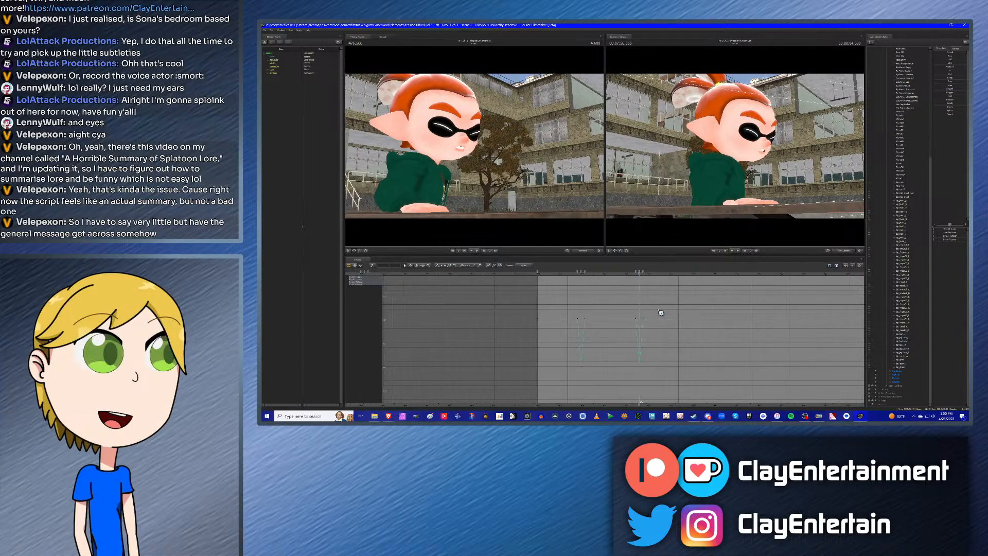
Step: Replay both blinks and shift the first blink's keys slightly later in the turn
{"action": "left_click", "coordinate": [566, 273]}
{"action": "key", "text": "space"}
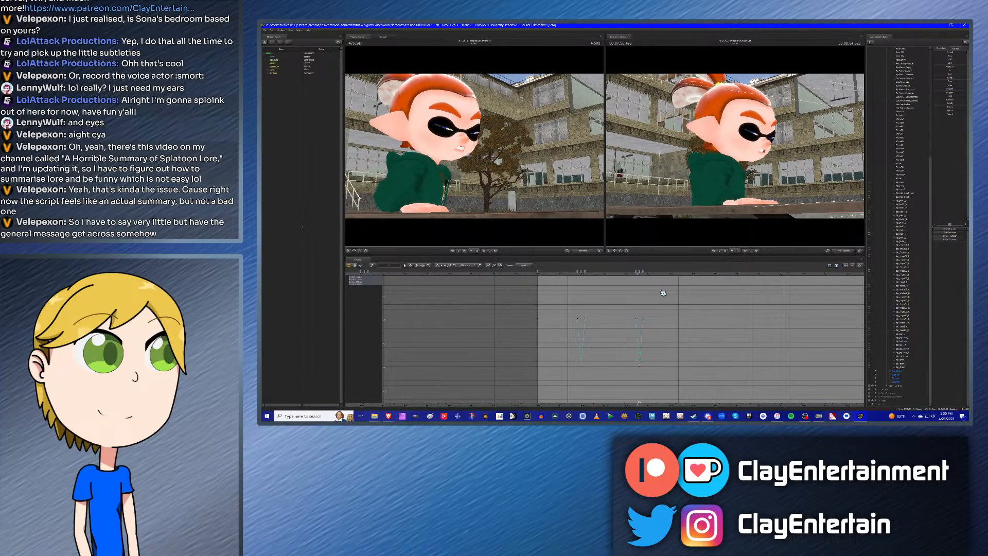
{"action": "left_click", "coordinate": [577, 274]}
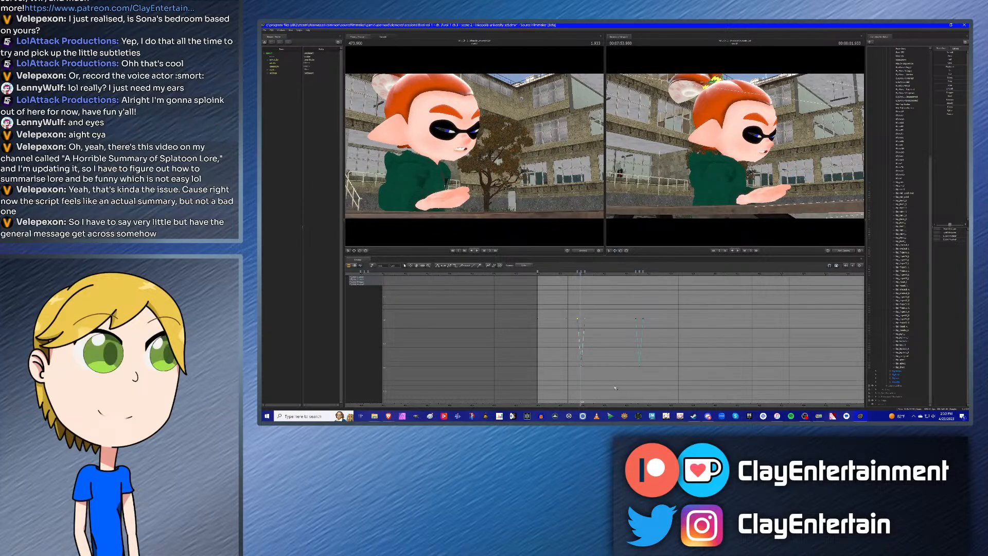
{"action": "key", "text": "space"}
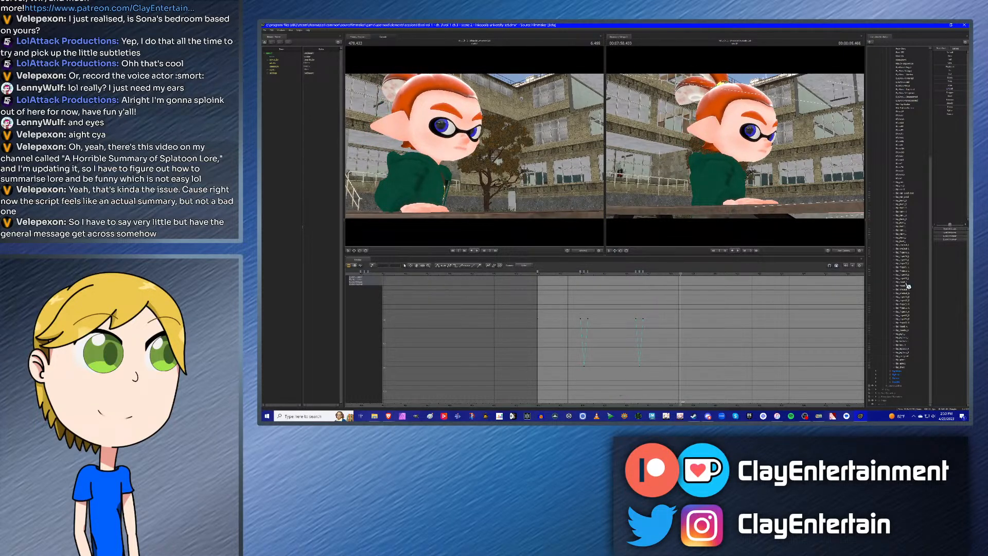
Step: Select the mouth controls and go to the second blink's first key, using an eyelid control only as a timing reference
{"action": "scroll", "coordinate": [904, 283], "scroll_direction": "down", "scroll_amount": 10}
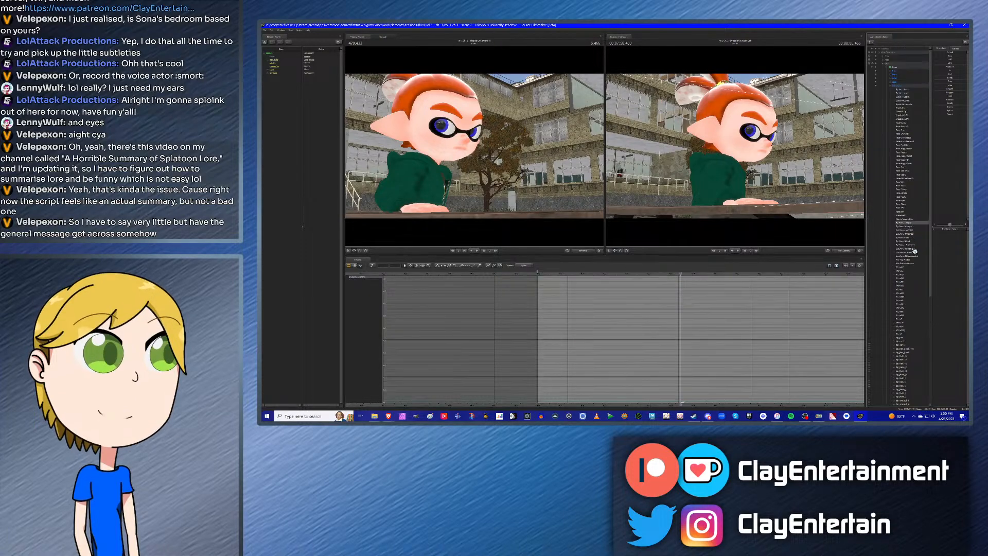
{"action": "left_click", "coordinate": [910, 226]}
{"action": "left_click", "coordinate": [906, 89]}
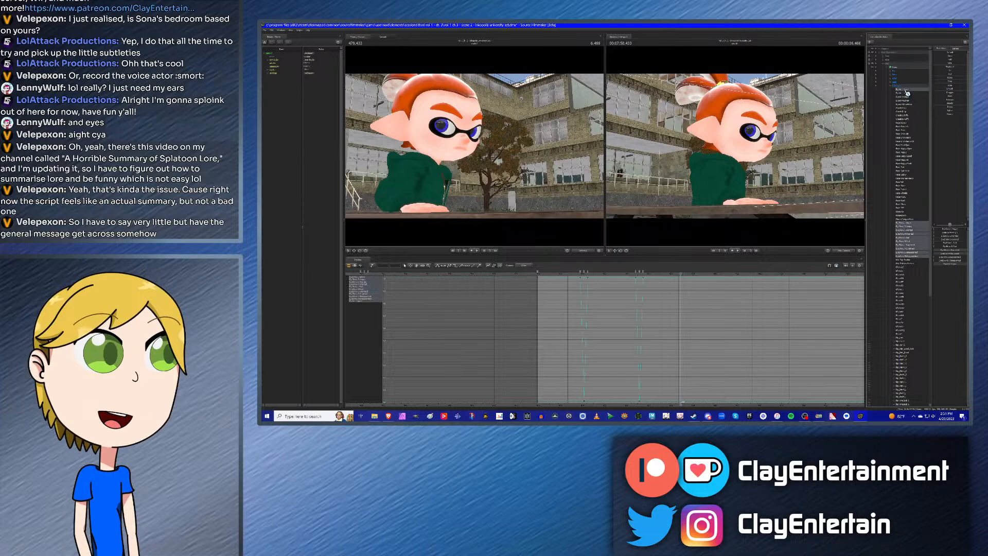
{"action": "key", "text": "Up"}
{"action": "key", "text": "Up"}
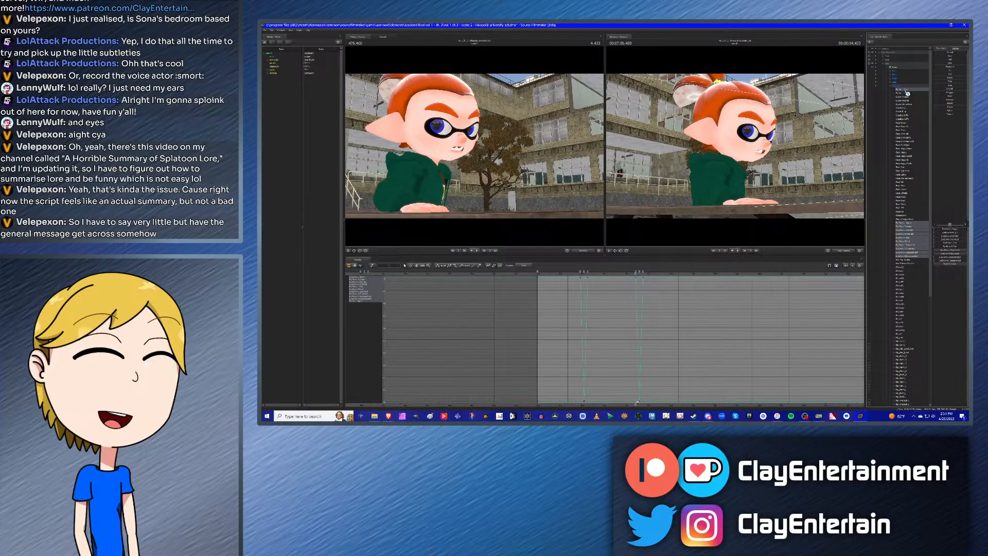
{"action": "left_click", "coordinate": [906, 90], "text": "ctrl"}
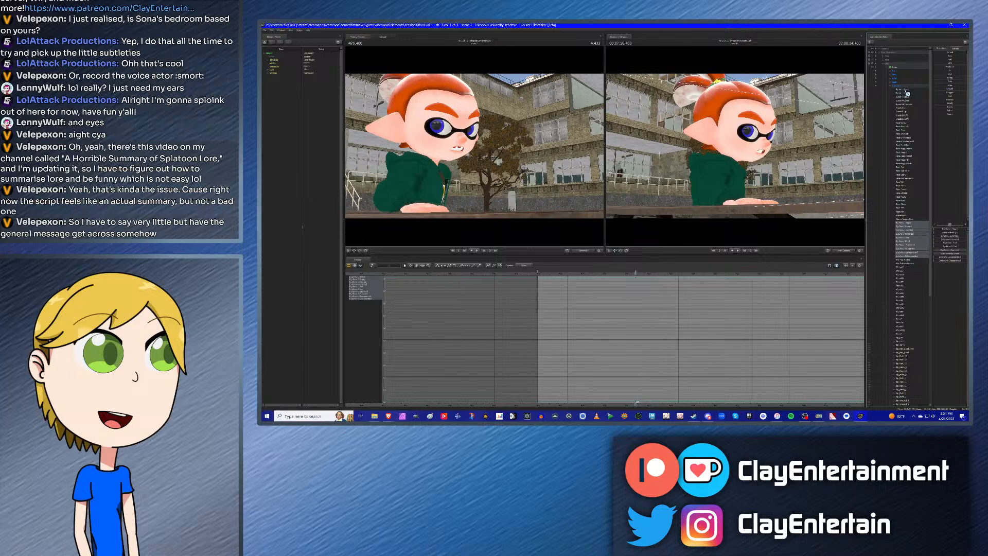
Step: Key a changed mouth shape at the second blink's closed frame, flatten the mouth keys' tangents and replay the movement
{"action": "key", "text": "Down"}
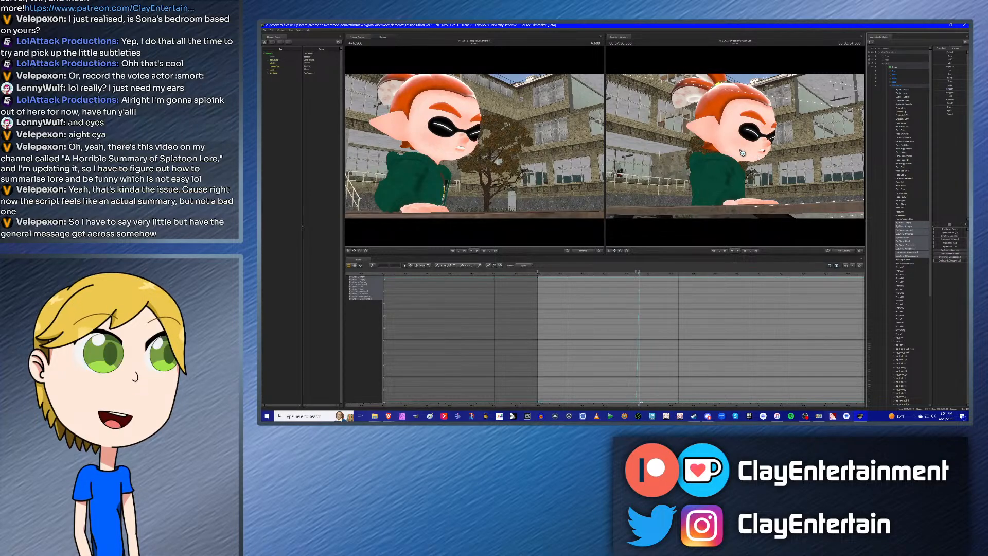
{"action": "left_click_drag", "start_coordinate": [741, 150], "coordinate": [738, 148], "text": "alt"}
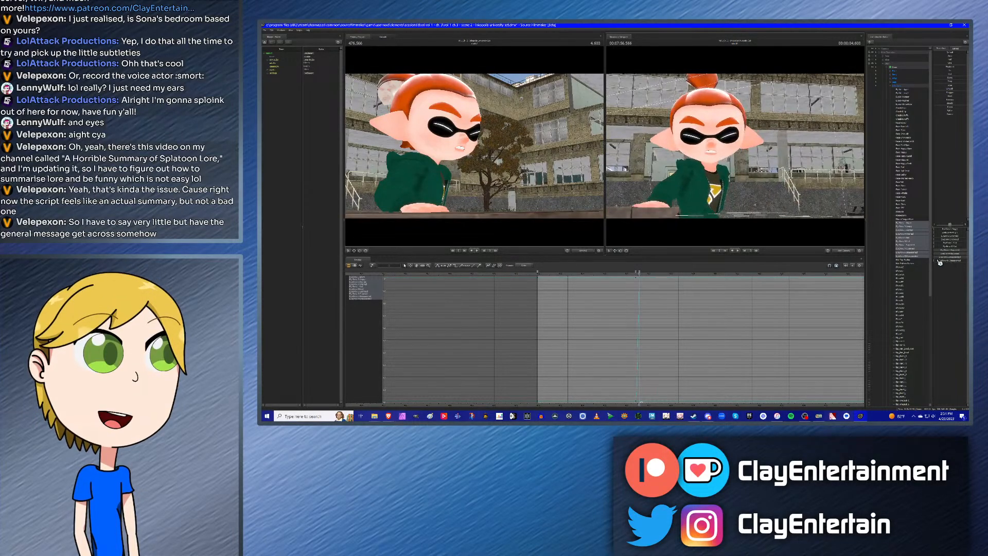
{"action": "scroll", "coordinate": [655, 333], "scroll_direction": "down", "scroll_amount": 3}
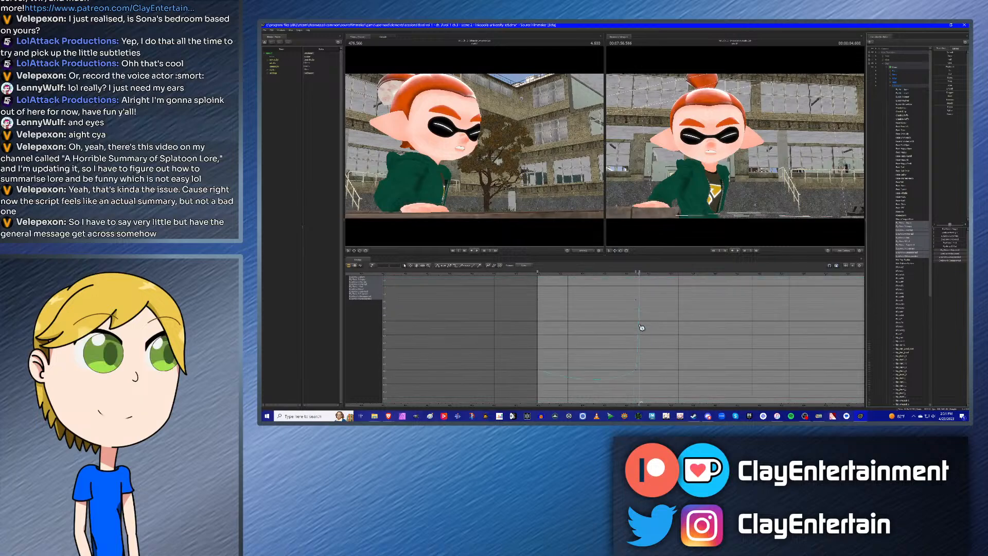
{"action": "left_click_drag", "start_coordinate": [522, 292], "coordinate": [717, 405]}
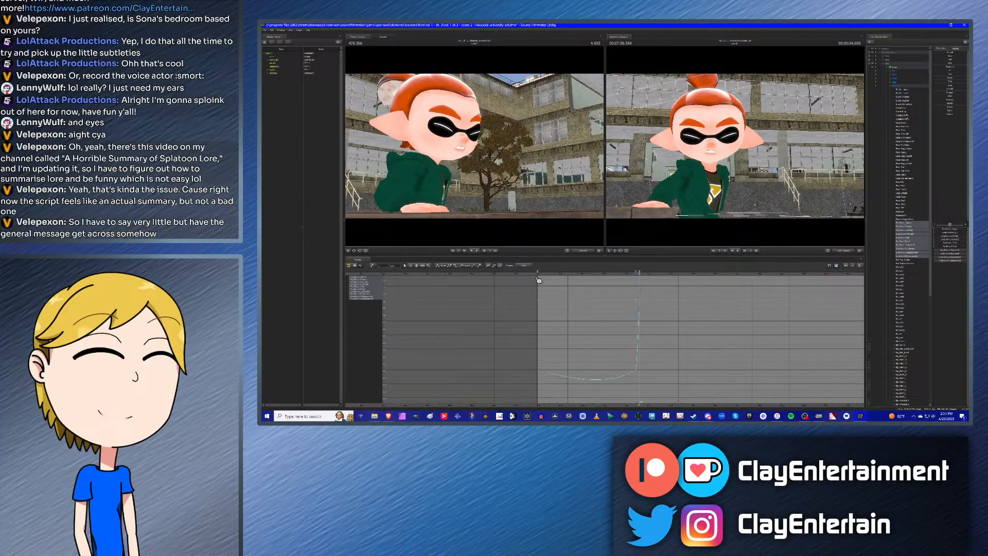
{"action": "left_click", "coordinate": [634, 275]}
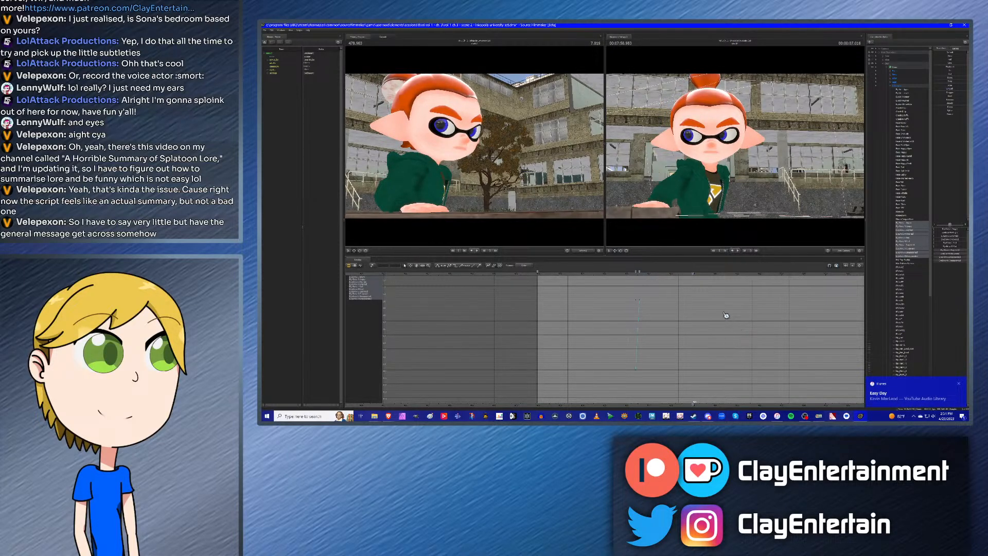
{"action": "left_click", "coordinate": [629, 274]}
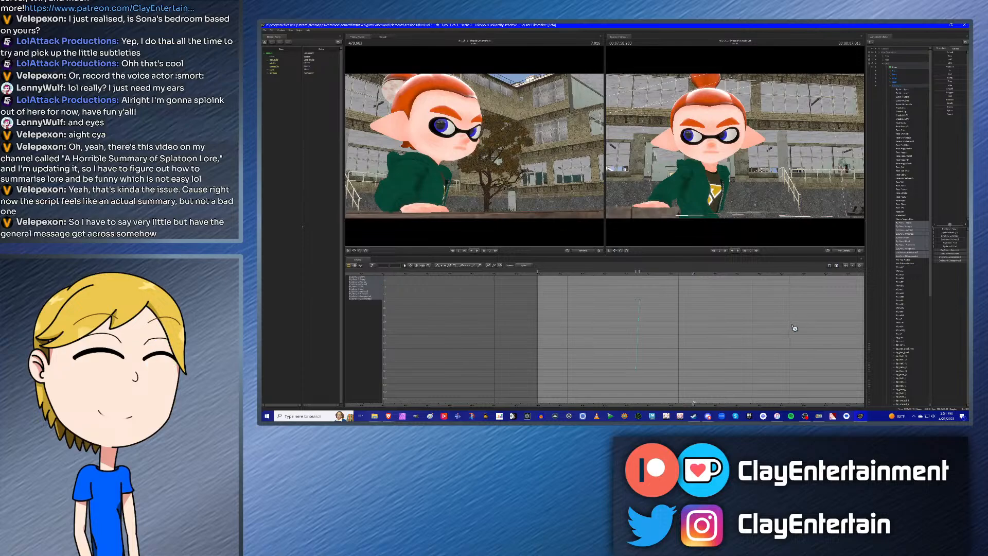
Step: Refine the mouth shape at the second blink's closed frame and replay the movement
{"action": "left_click", "coordinate": [639, 273]}
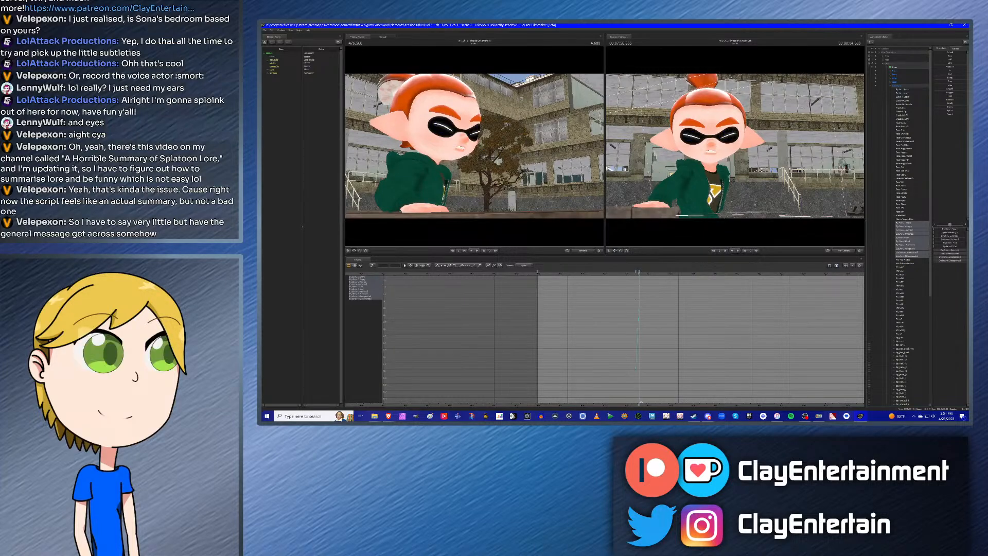
{"action": "left_click", "coordinate": [802, 25]}
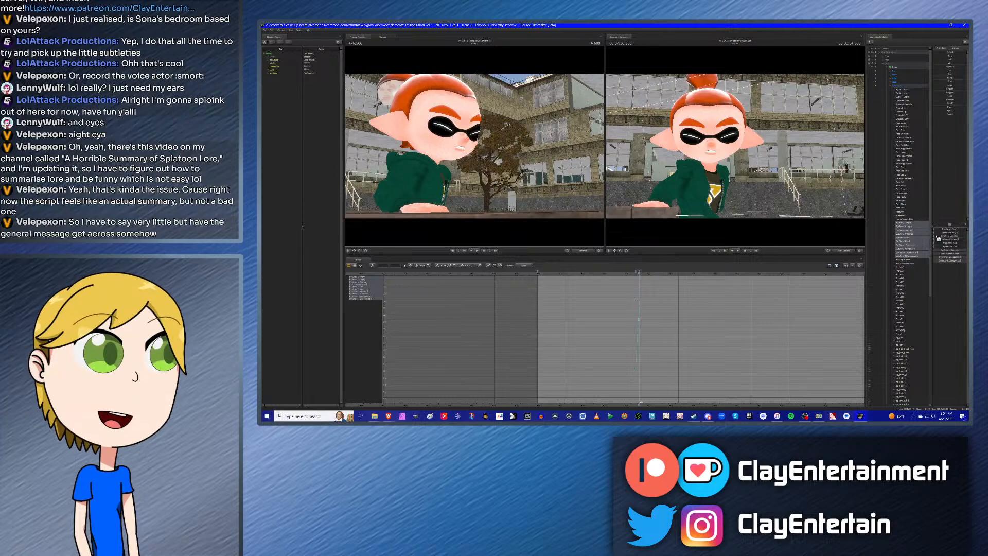
{"action": "left_click_drag", "start_coordinate": [937, 236], "coordinate": [952, 239]}
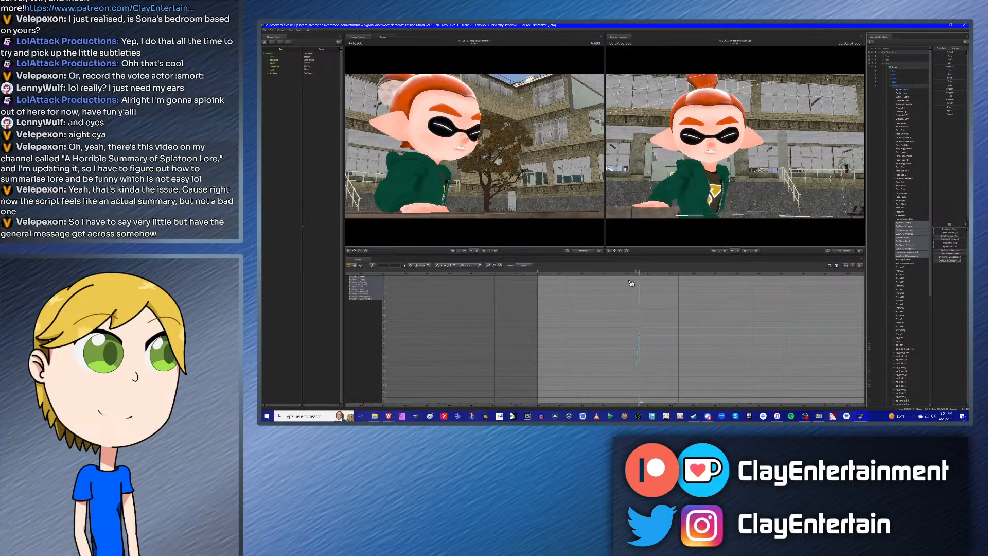
{"action": "key", "text": "space"}
{"action": "key", "text": "Return"}
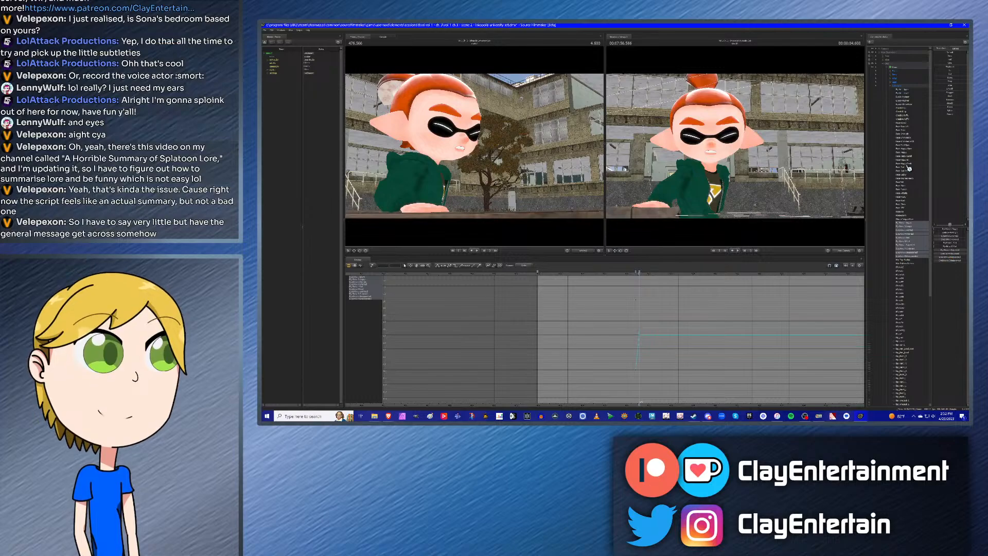
Step: Select the two other pairs of facial controls, replay the shot and angle the work camera toward the front of the face
{"action": "left_click", "coordinate": [909, 125]}
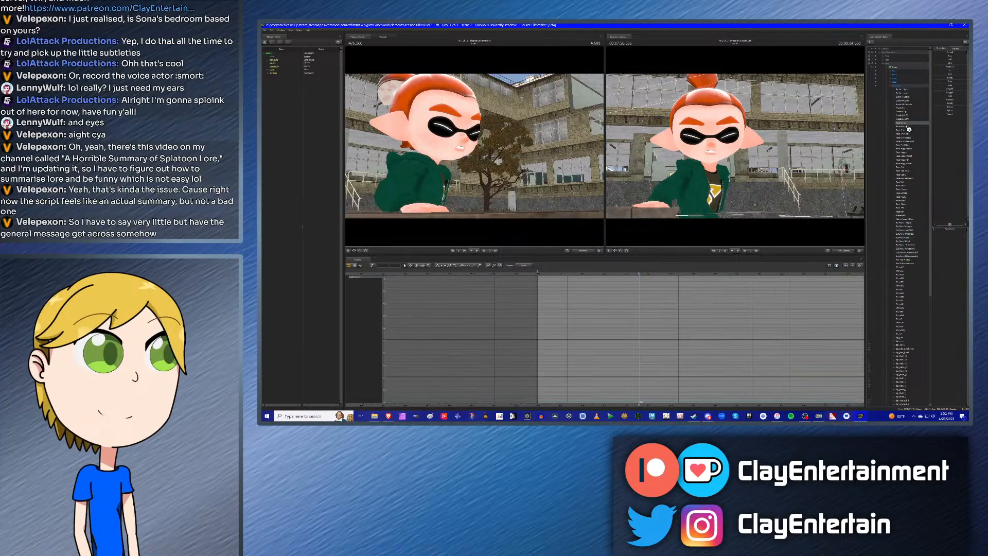
{"action": "left_click", "coordinate": [905, 167], "text": "ctrl"}
{"action": "left_click", "coordinate": [905, 171], "text": "ctrl"}
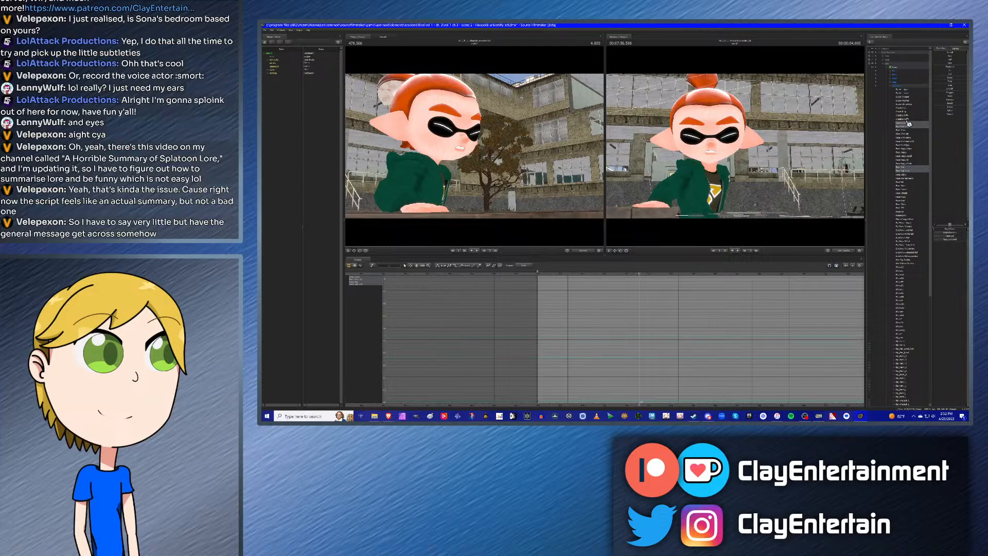
{"action": "left_click", "coordinate": [906, 90], "text": "ctrl"}
{"action": "key", "text": "space"}
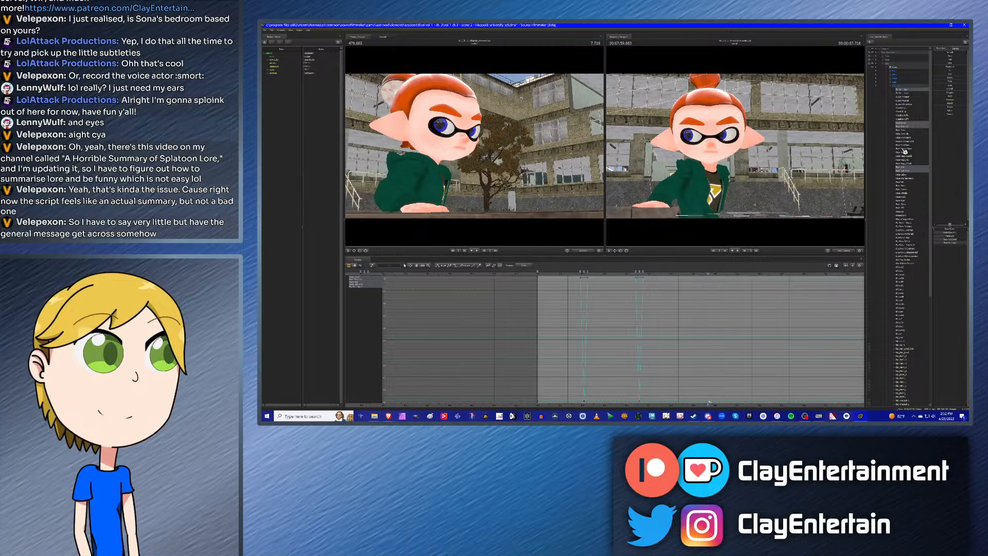
{"action": "left_click", "coordinate": [904, 90], "text": "ctrl"}
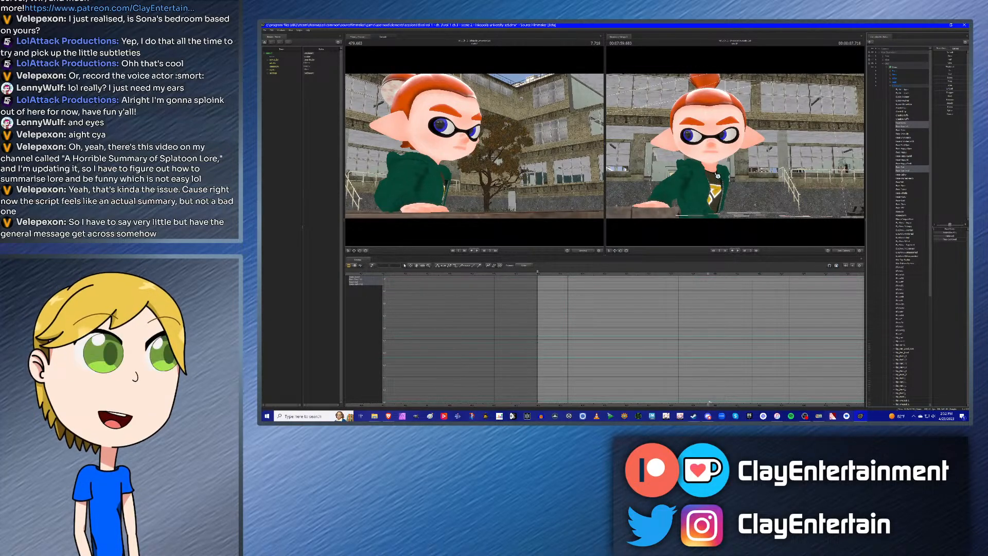
{"action": "left_click_drag", "start_coordinate": [717, 176], "coordinate": [705, 210]}
Step: Key the four selected facial controls at the second blink's first key, using an eyelid control only as a timing reference
{"action": "left_click", "coordinate": [909, 93]}
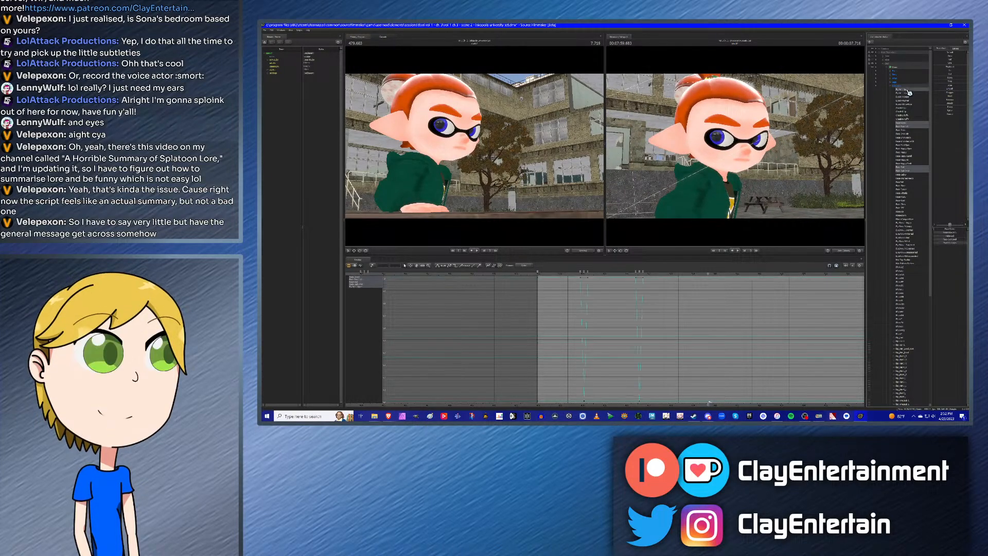
{"action": "key", "text": "Left"}
{"action": "key", "text": "Left"}
{"action": "key", "text": "Left"}
{"action": "key", "text": "Left"}
{"action": "key", "text": "Left"}
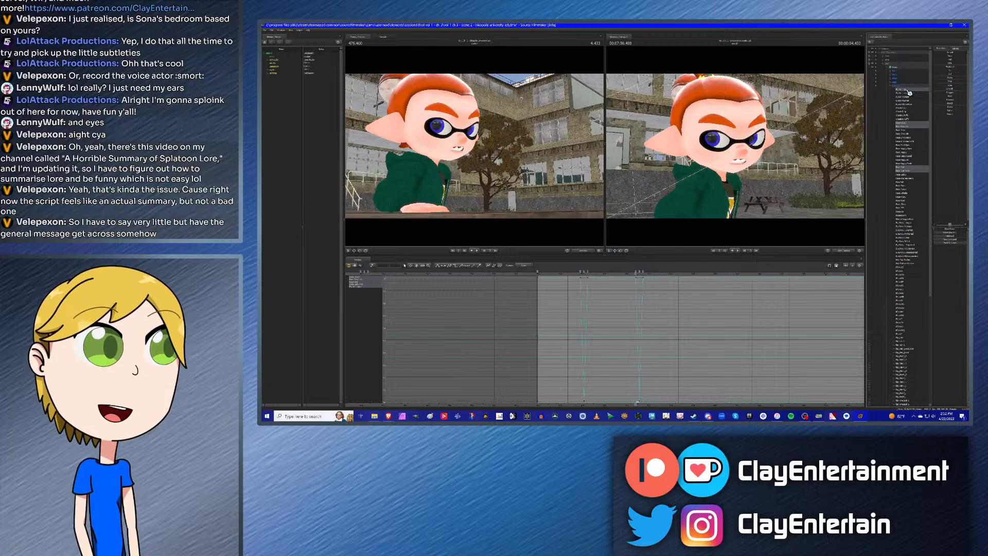
{"action": "left_click", "coordinate": [909, 93], "text": "ctrl"}
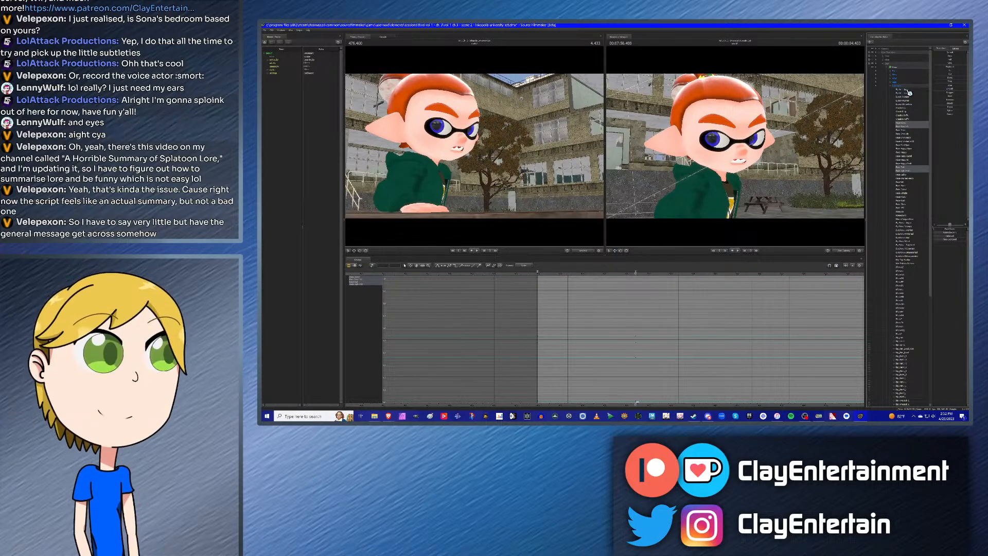
Step: Adjust the four facial controls at a frame well after the second blink, viewing the face close up
{"action": "left_click", "coordinate": [909, 90]}
{"action": "left_click", "coordinate": [739, 277]}
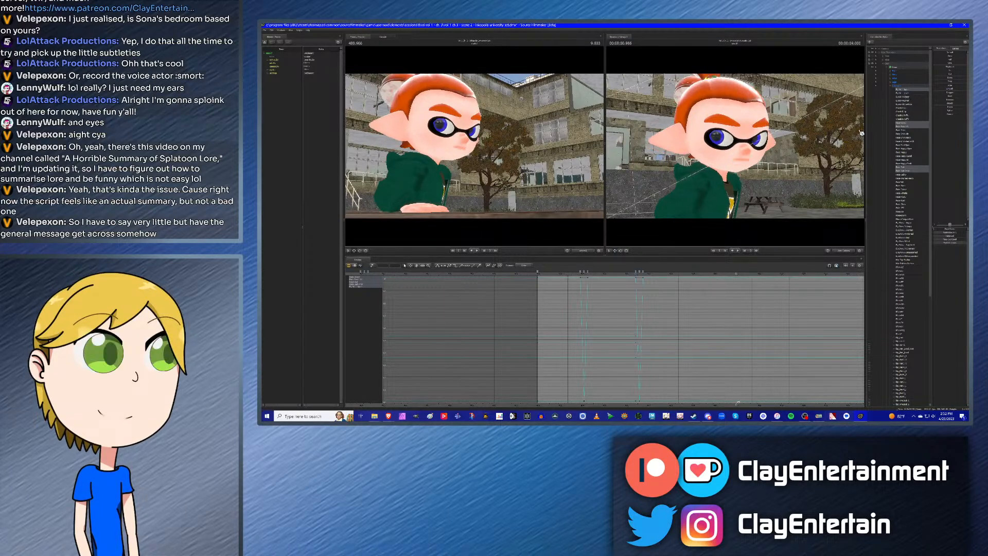
{"action": "left_click", "coordinate": [912, 126]}
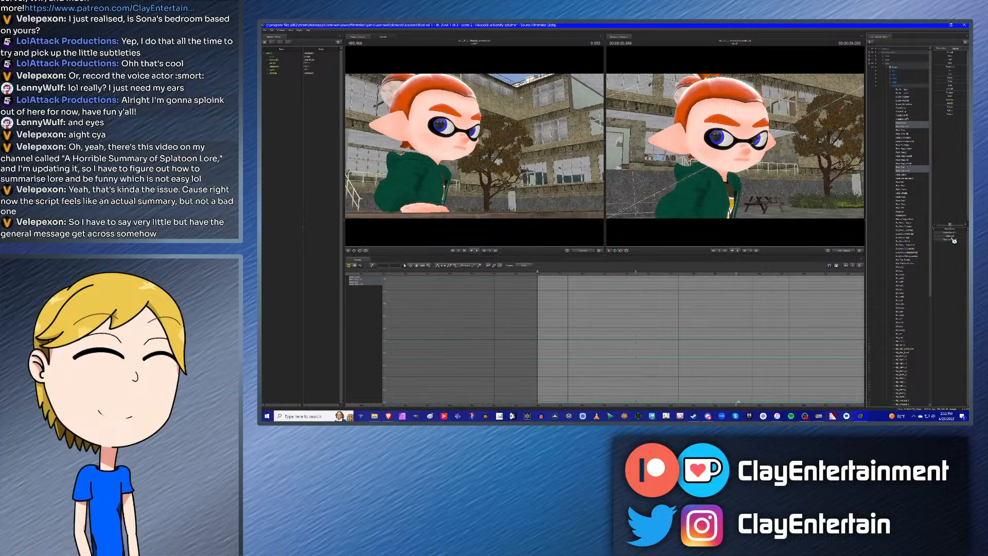
{"action": "key", "text": "w"}
{"action": "left_click_drag", "start_coordinate": [741, 170], "coordinate": [735, 141]}
{"action": "key", "text": "w"}
{"action": "key", "text": "w"}
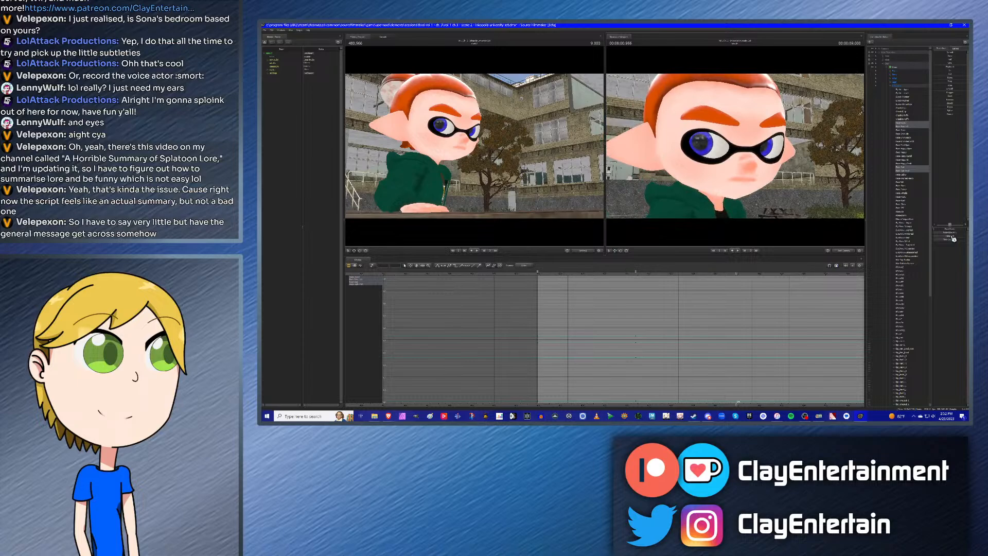
{"action": "left_click_drag", "start_coordinate": [952, 237], "coordinate": [950, 240]}
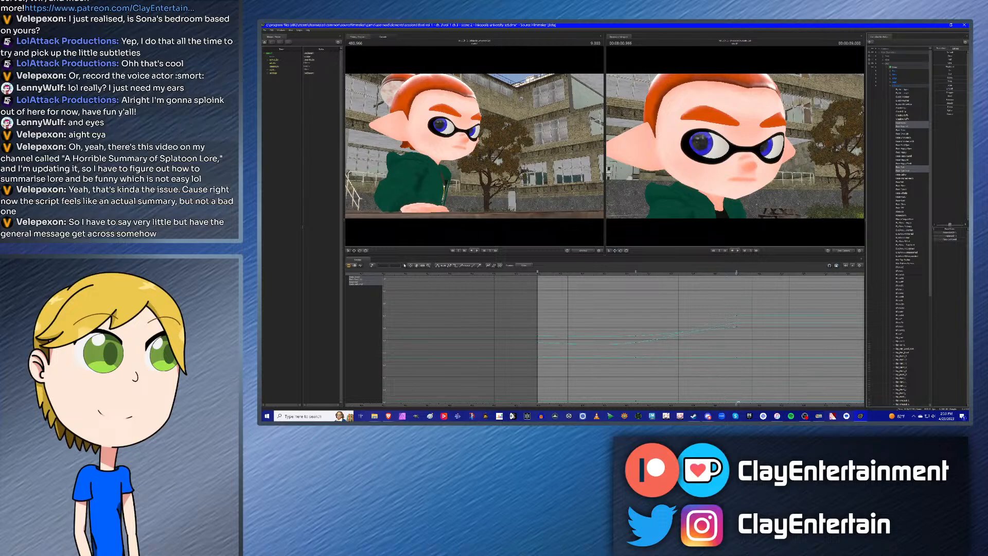
{"action": "left_click_drag", "start_coordinate": [951, 239], "coordinate": [949, 239]}
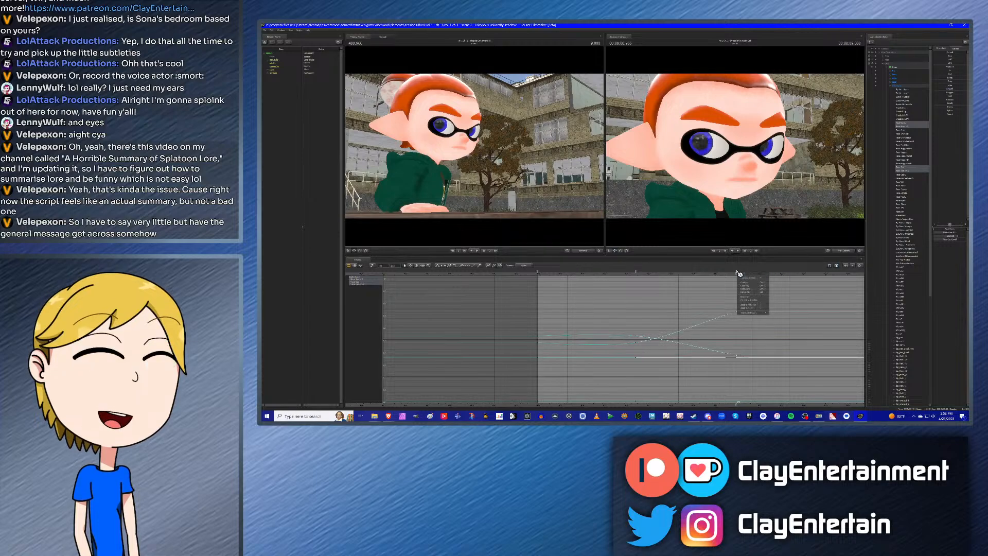
Step: Paste the changed facial pose at the second blink's closed frame, leaving the eyelid controls out
{"action": "left_click", "coordinate": [904, 91]}
{"action": "key", "text": "Up"}
{"action": "key", "text": "Up"}
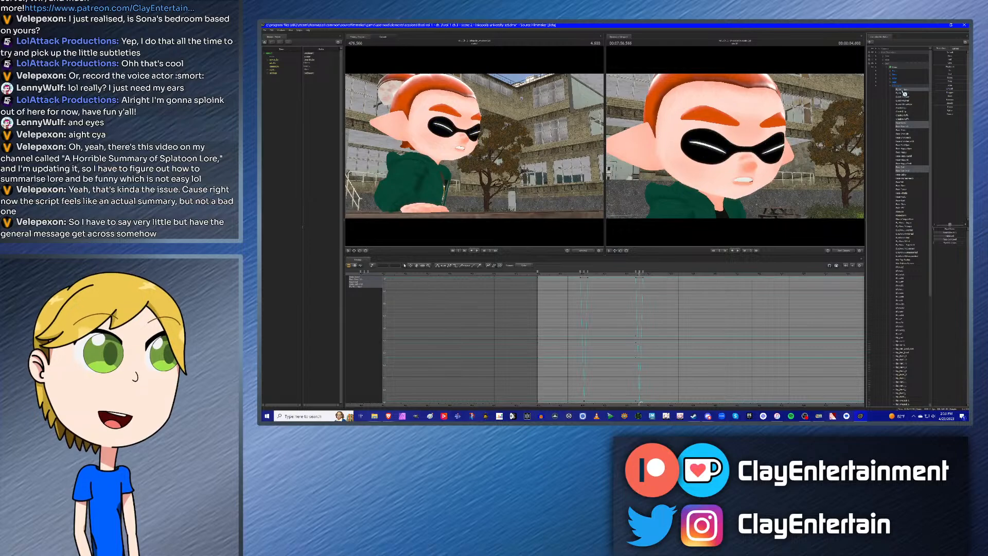
{"action": "left_click", "coordinate": [904, 91], "text": "ctrl"}
{"action": "right_click", "coordinate": [642, 274]}
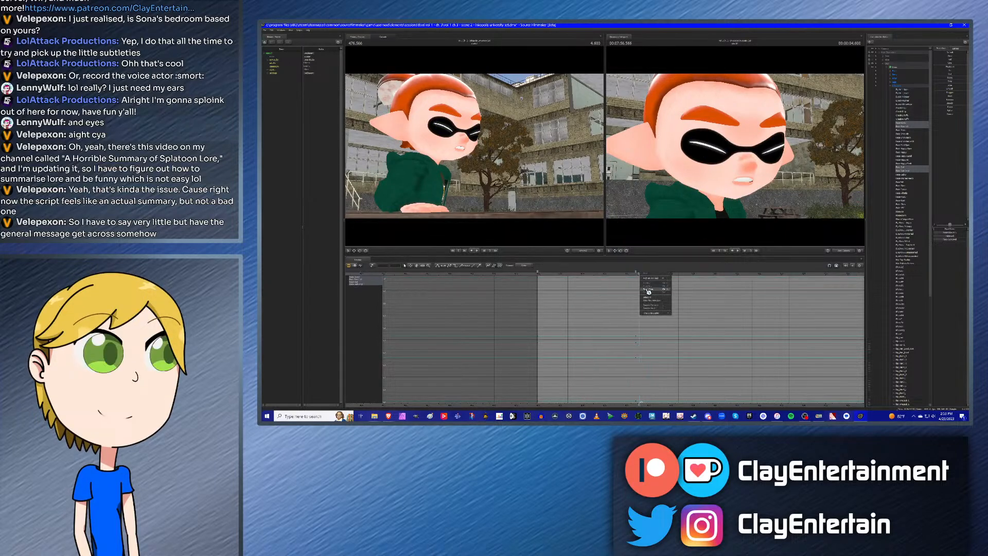
{"action": "left_click", "coordinate": [647, 289]}
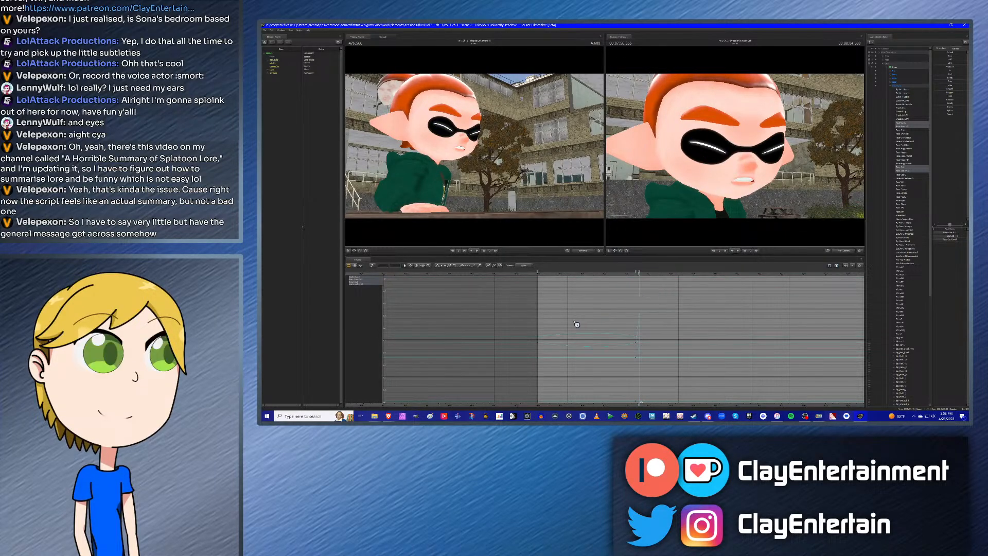
Step: Flatten the tangents of the four facial controls' keys and replay the second blink
{"action": "left_click_drag", "start_coordinate": [508, 309], "coordinate": [715, 375]}
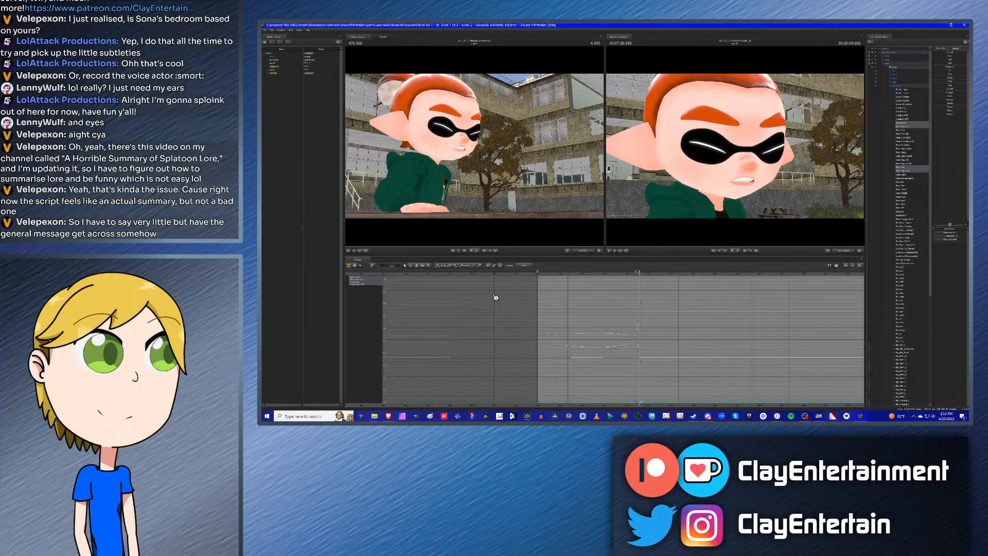
{"action": "left_click", "coordinate": [607, 272]}
{"action": "key", "text": "space"}
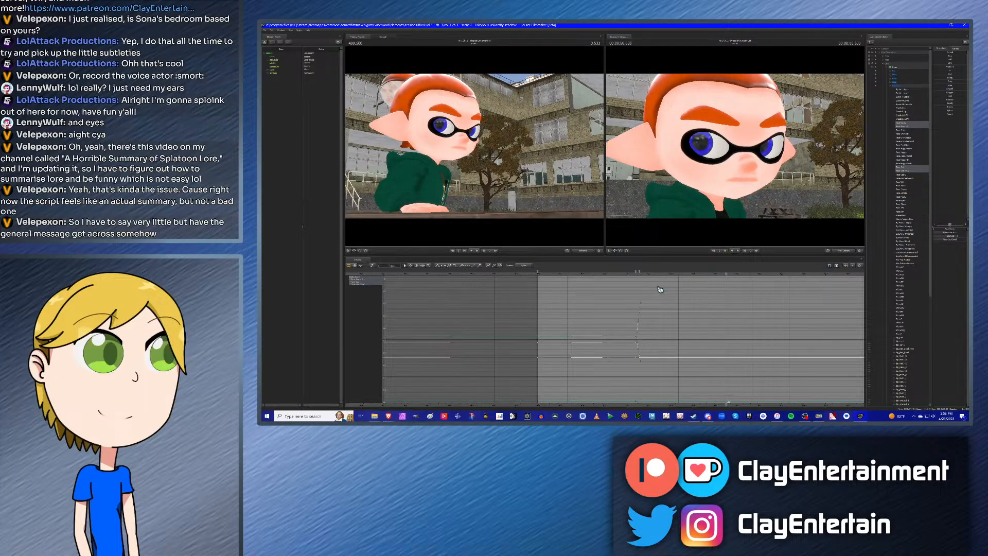
Step: Select the whole Inkling model, split its shot in the Clip Editor after the turn, and select the earlier part
{"action": "left_click", "coordinate": [893, 85]}
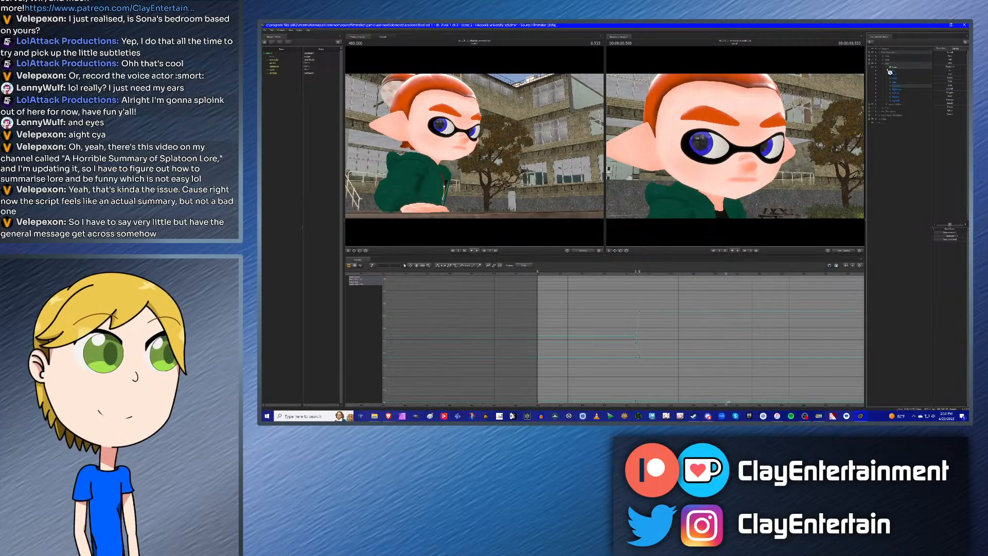
{"action": "left_click", "coordinate": [887, 68]}
{"action": "left_click", "coordinate": [895, 70]}
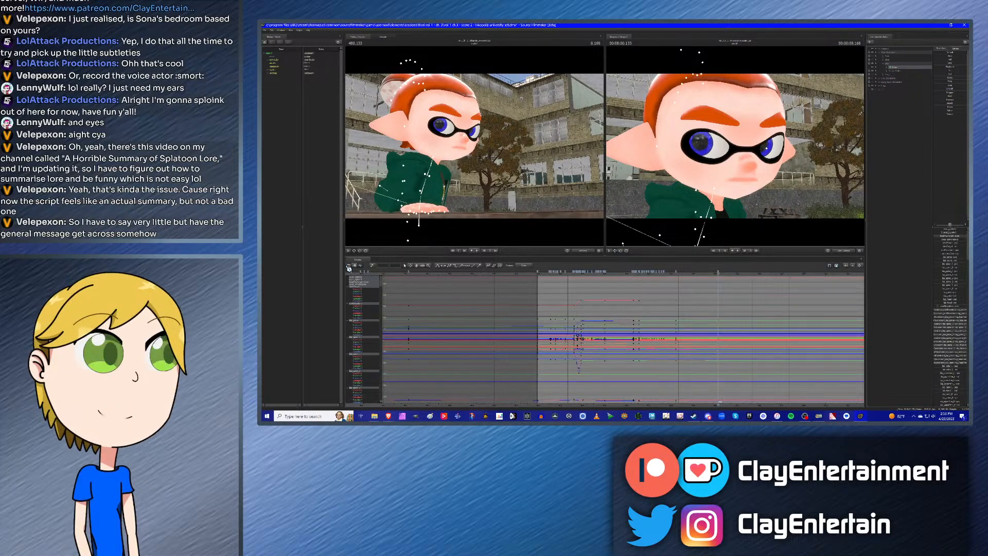
{"action": "key", "text": "F3"}
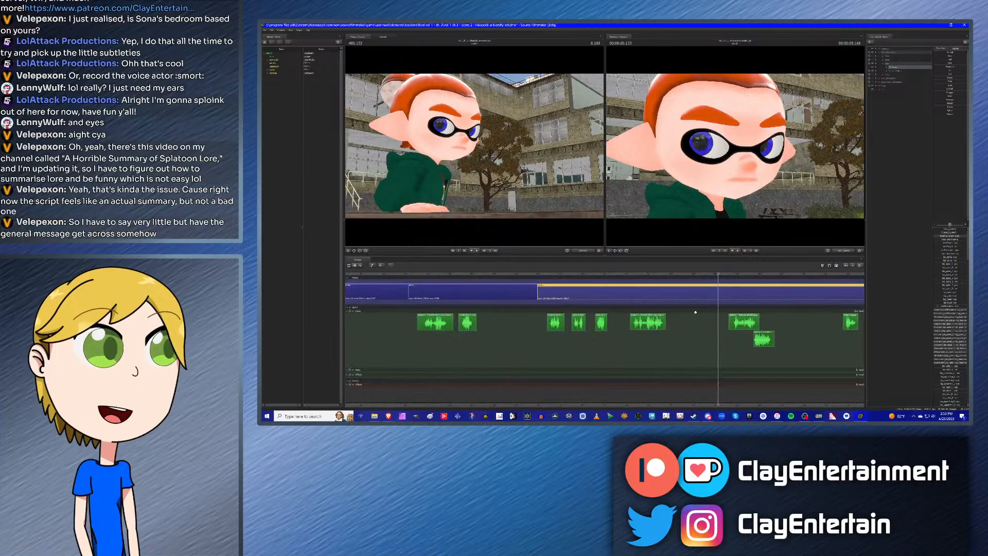
{"action": "key", "text": "b"}
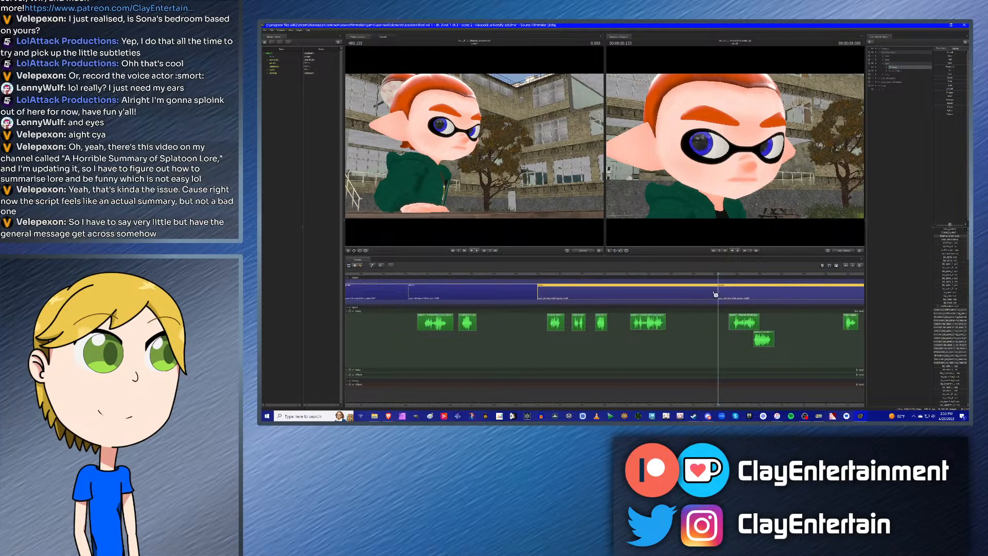
{"action": "left_click", "coordinate": [691, 292]}
Step: Show only the scene camera view and play from the pink-haired Inkling's shot through to the new cut
{"action": "scroll", "coordinate": [562, 290], "scroll_direction": "down", "scroll_amount": 2}
{"action": "left_click", "coordinate": [555, 275]}
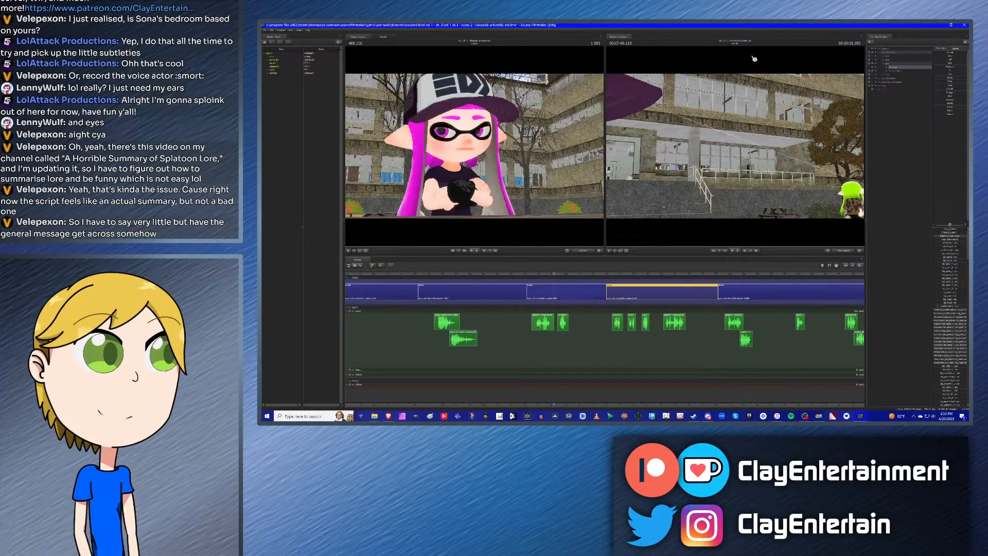
{"action": "left_click", "coordinate": [860, 37]}
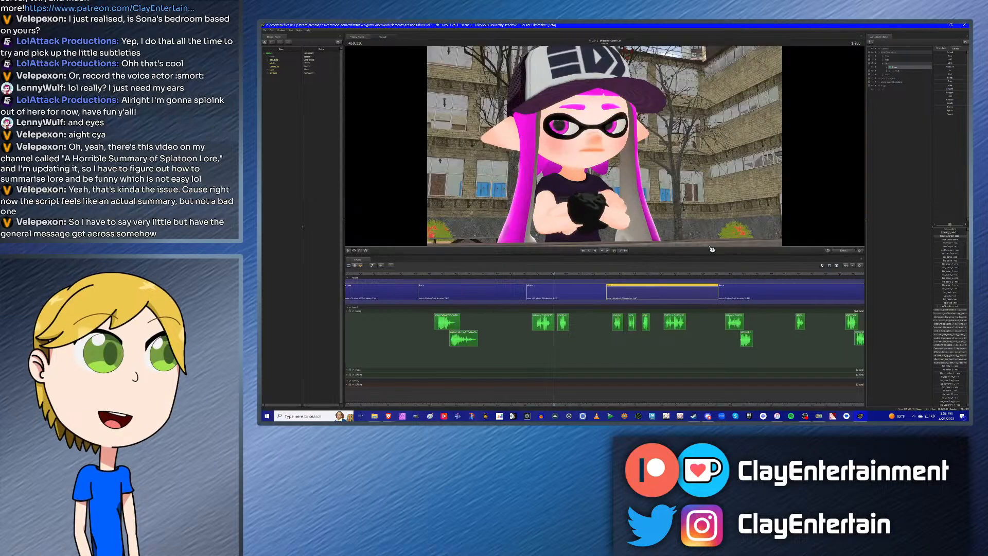
{"action": "key", "text": "Down"}
{"action": "key", "text": "space"}
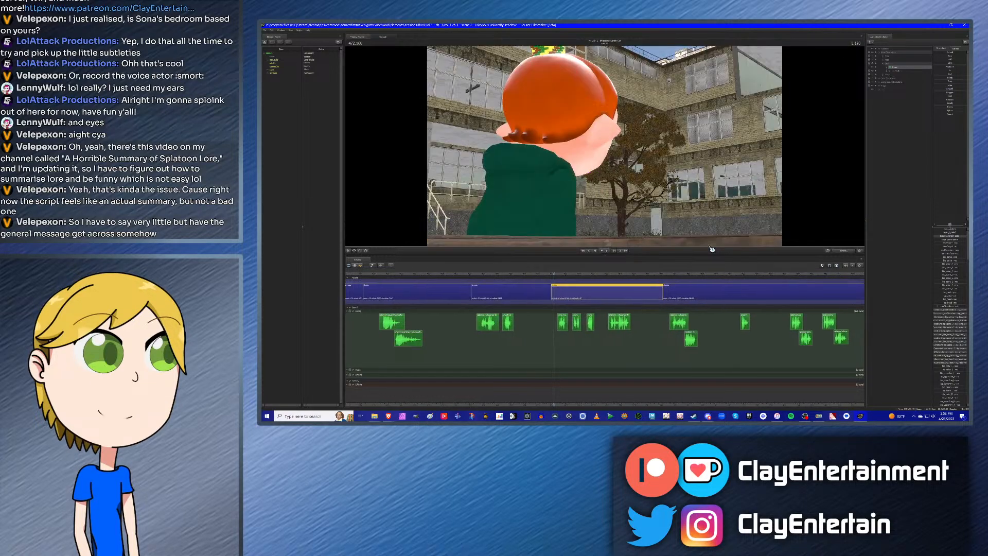
{"action": "key", "text": "space"}
{"action": "left_click", "coordinate": [918, 220]}
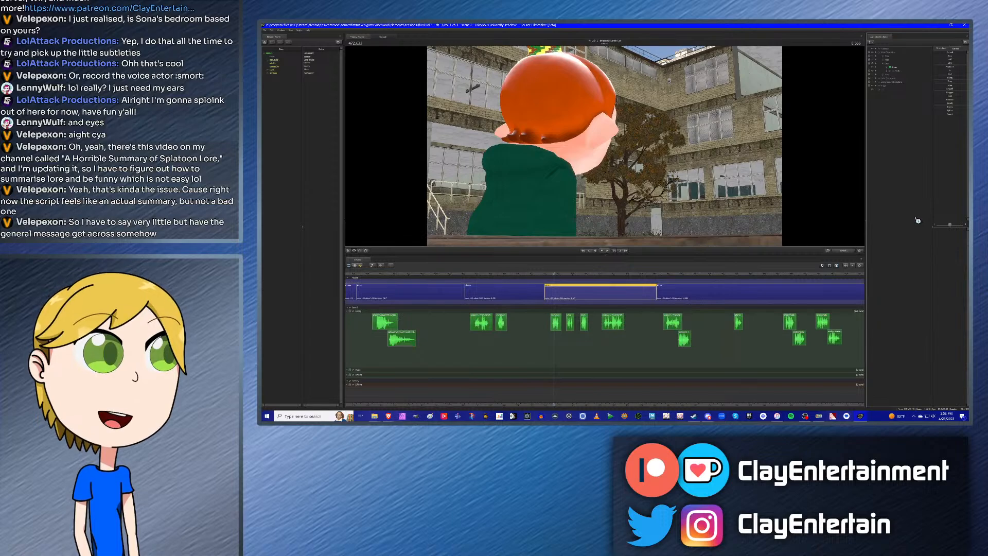
{"action": "key", "text": "Up"}
{"action": "key", "text": "space"}
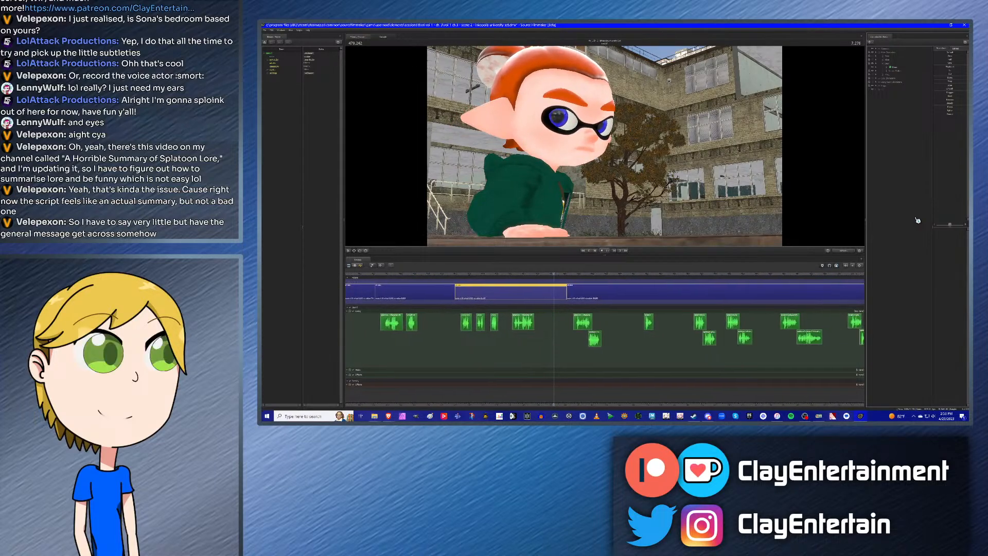
{"action": "key", "text": "space"}
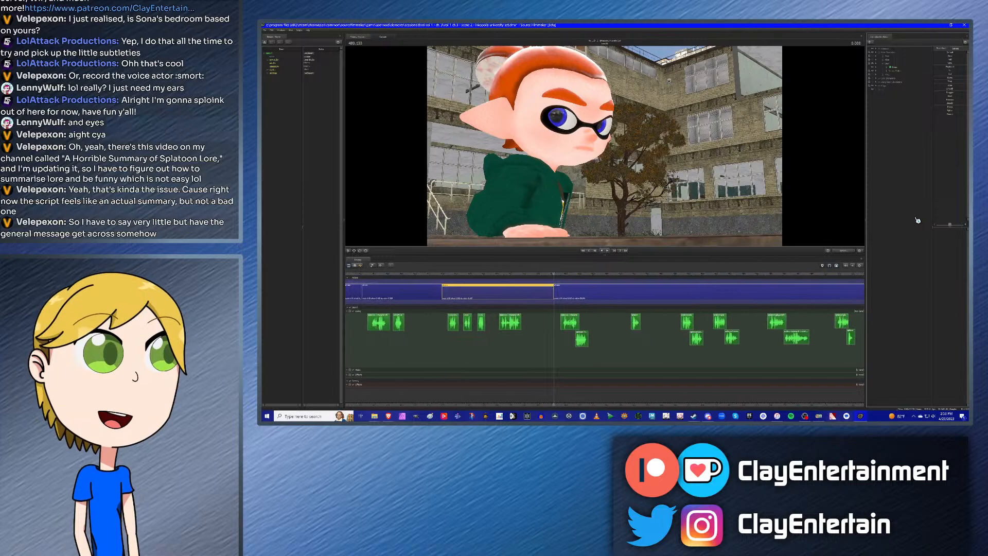
Step: In the Graph Editor, copy the camera's keys at the first frame of the pink-haired Inkling's earlier shot
{"action": "key", "text": "Up"}
{"action": "key", "text": "Up"}
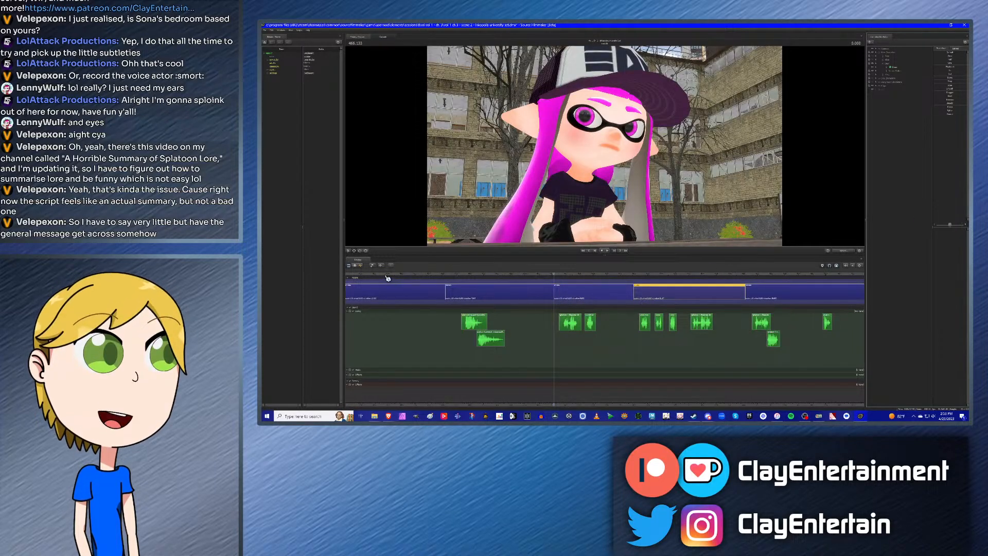
{"action": "left_click", "coordinate": [360, 266]}
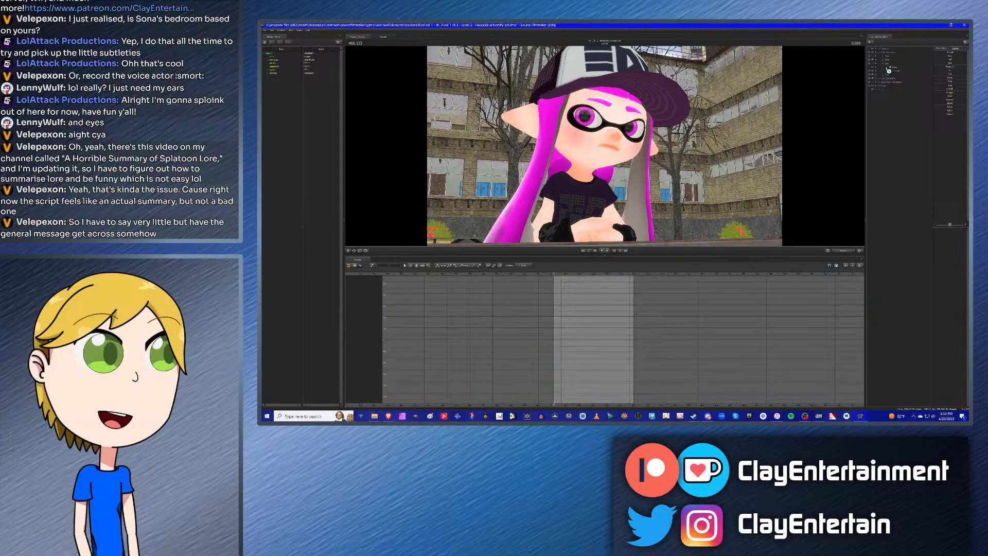
{"action": "left_click", "coordinate": [886, 67]}
{"action": "left_click", "coordinate": [895, 53]}
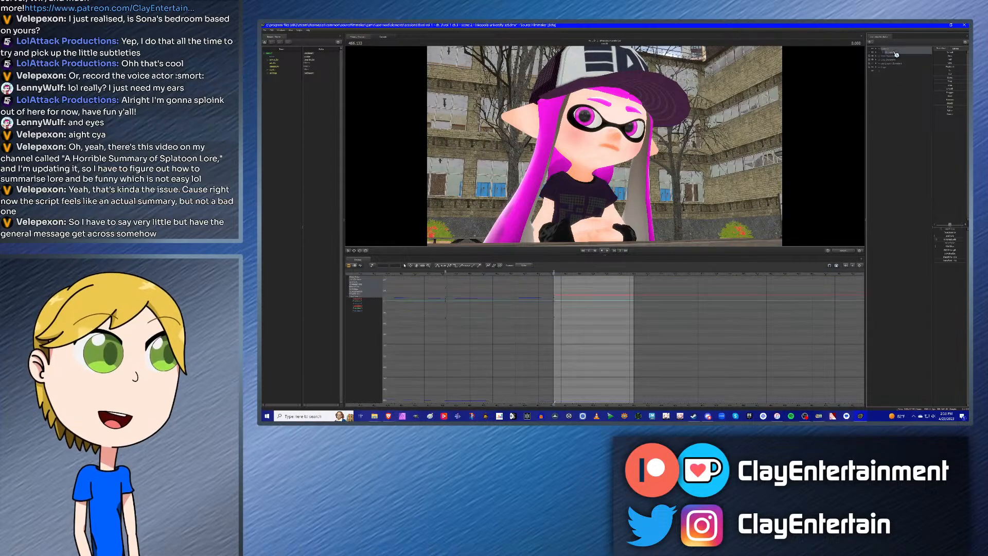
{"action": "right_click", "coordinate": [554, 273]}
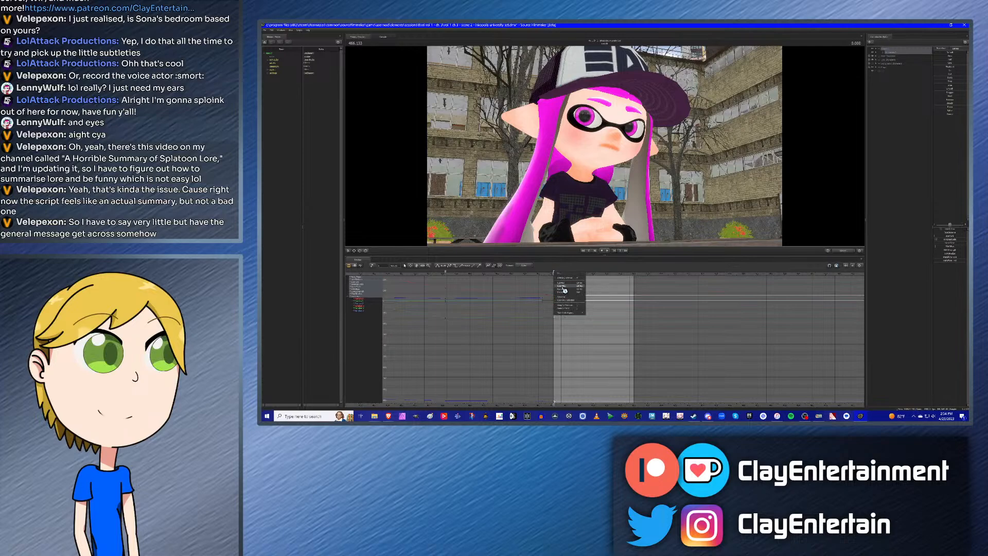
{"action": "left_click", "coordinate": [563, 289]}
{"action": "key", "text": "F2"}
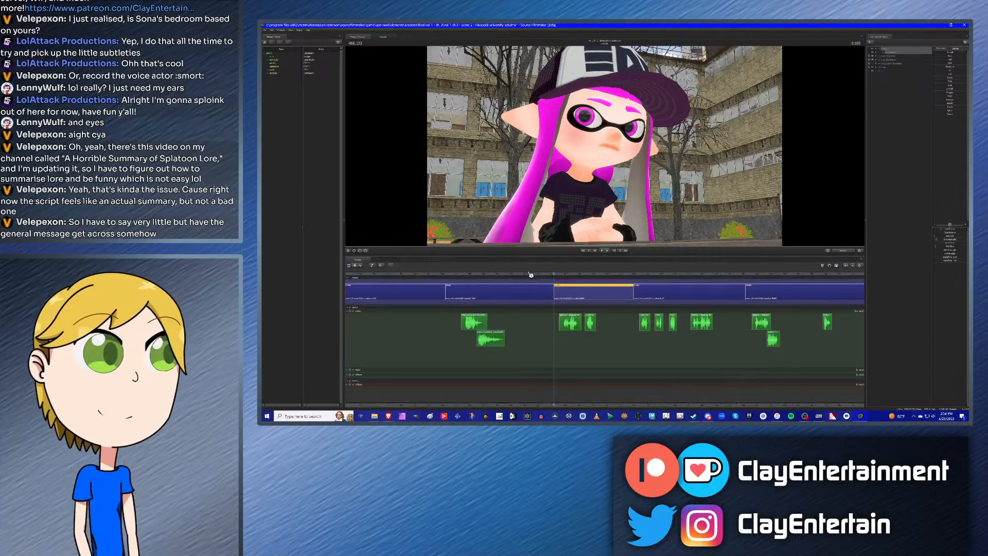
Step: Return to the new shot after the turn, open it in the Graph Editor, and hide the orange-haired Inkling
{"action": "key", "text": "Down"}
{"action": "key", "text": "Down"}
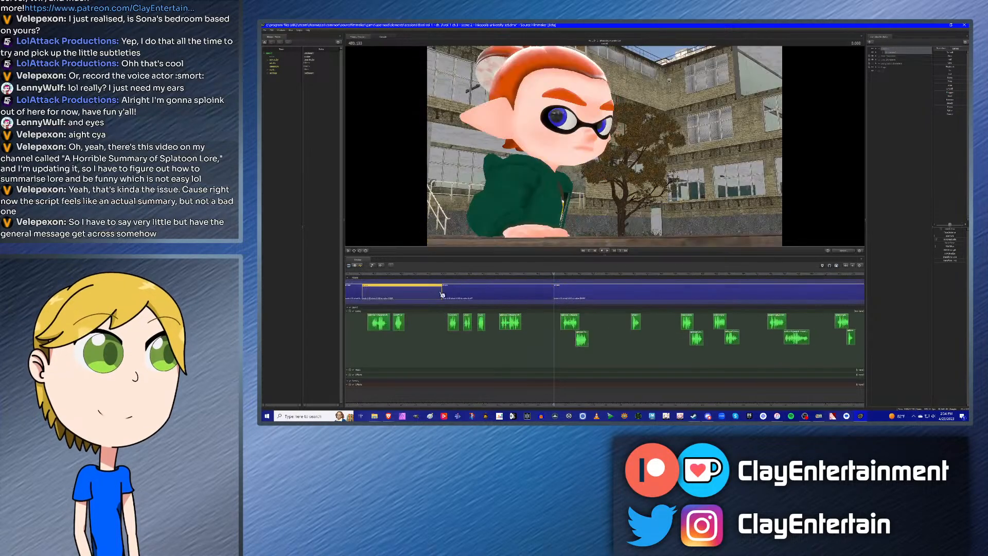
{"action": "left_click", "coordinate": [364, 265]}
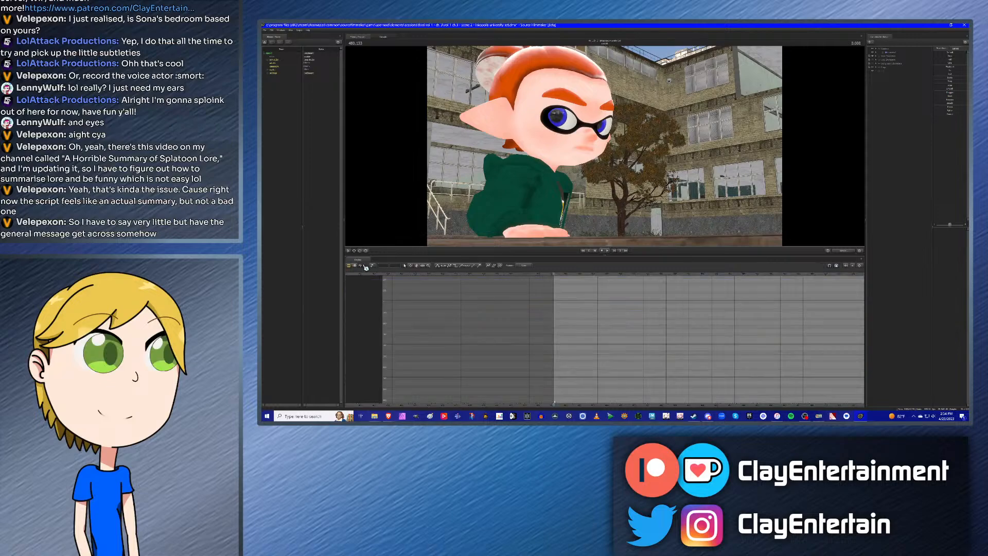
{"action": "left_click", "coordinate": [876, 56]}
{"action": "left_click", "coordinate": [873, 67]}
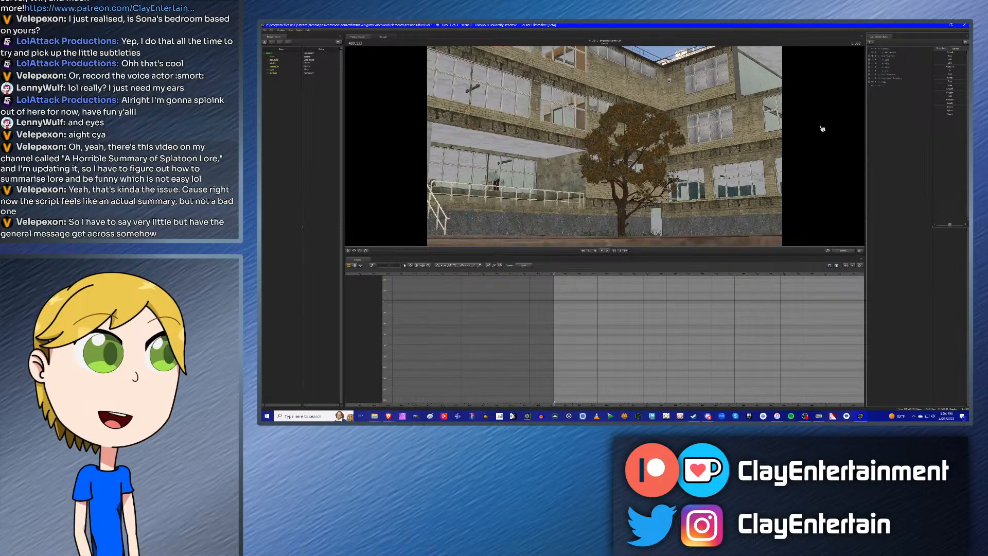
Step: Paste the copied camera keys at the new shot's first frame and show the pink-haired Inkling
{"action": "left_click", "coordinate": [896, 52]}
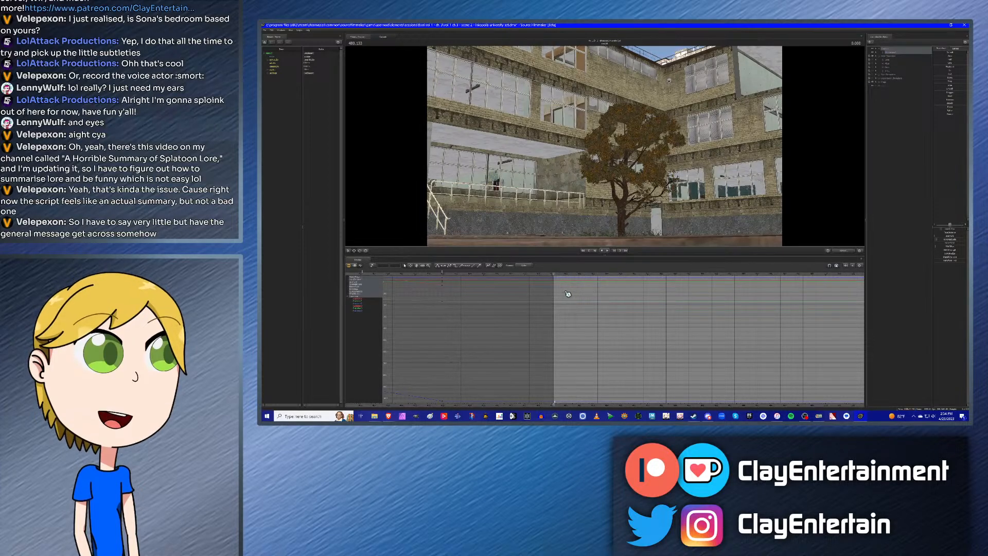
{"action": "key", "text": "ctrl+v"}
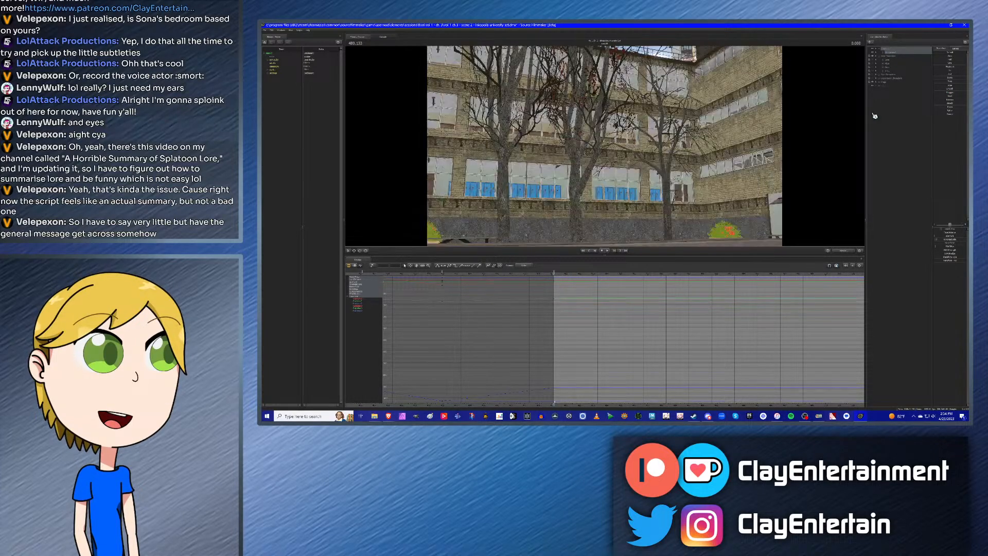
{"action": "left_click", "coordinate": [873, 66]}
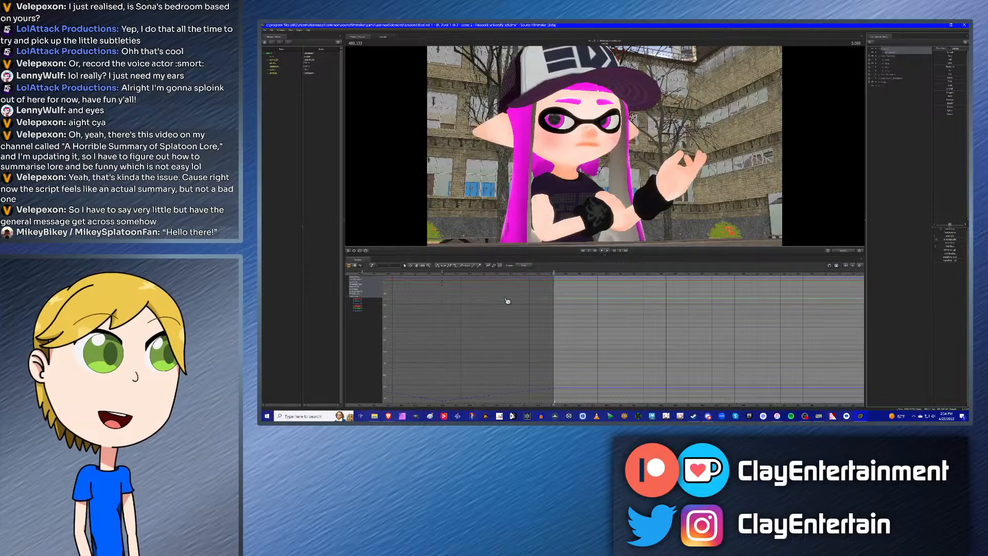
Step: Try to reframe the new shot's camera by hand, and replace the change by pasting the copied camera keys again
{"action": "left_click_drag", "start_coordinate": [654, 172], "coordinate": [615, 148]}
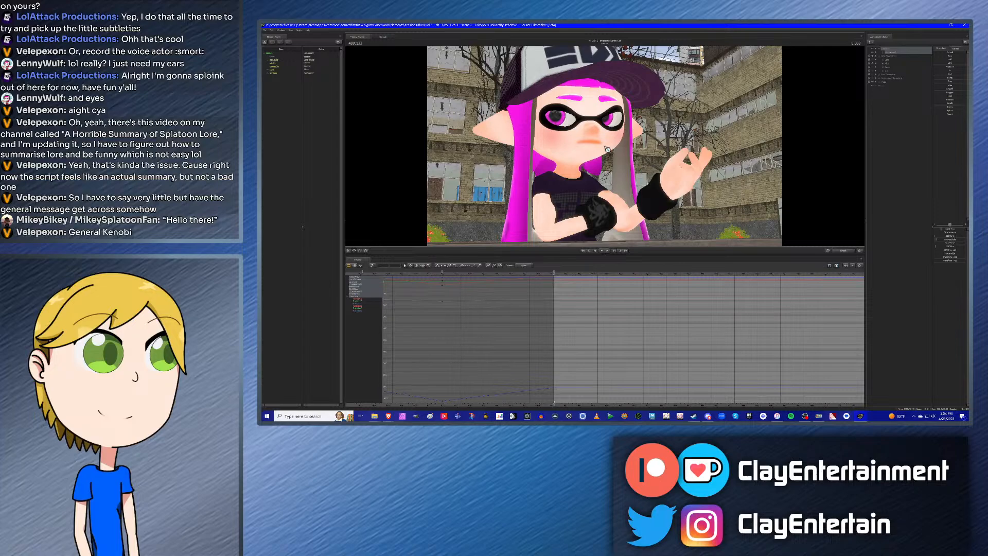
{"action": "key", "text": "Left"}
{"action": "key", "text": "Right"}
{"action": "right_click", "coordinate": [556, 273]}
{"action": "left_click", "coordinate": [565, 289]}
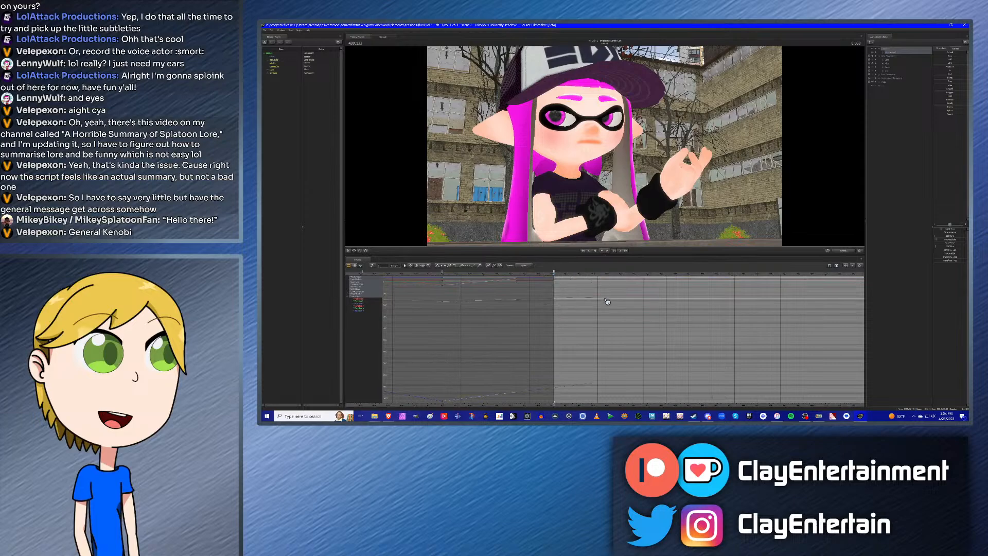
{"action": "left_click", "coordinate": [670, 328]}
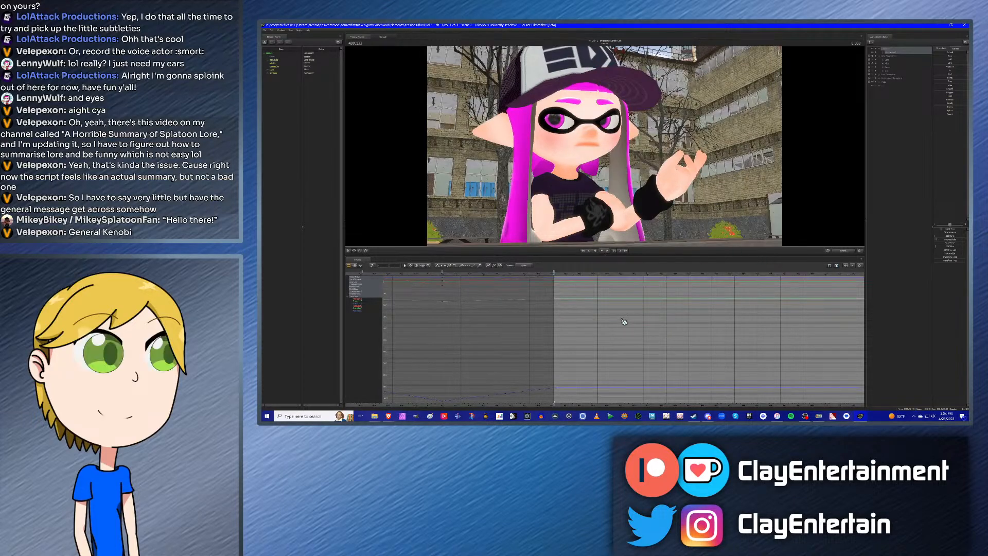
Step: Examine the camera's curves and framing across the neighbouring shots, back to the pink-haired Inkling's earlier shot, and deselect the camera
{"action": "key", "text": "Left"}
{"action": "key", "text": "Right"}
{"action": "scroll", "coordinate": [527, 341], "scroll_direction": "down", "scroll_amount": 1}
{"action": "scroll", "coordinate": [586, 333], "scroll_direction": "down", "scroll_amount": 4}
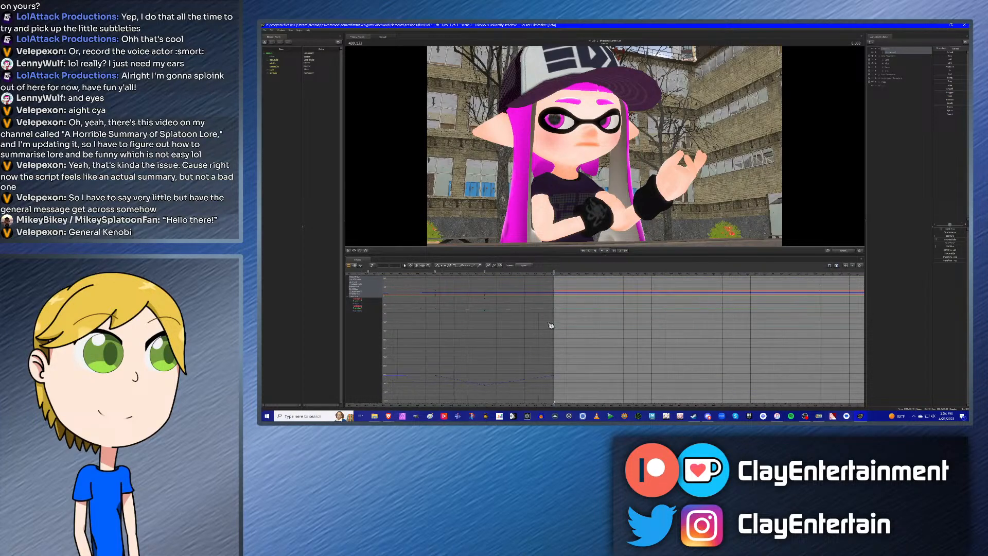
{"action": "left_click", "coordinate": [417, 266]}
{"action": "left_click_drag", "start_coordinate": [569, 285], "coordinate": [647, 284]}
{"action": "key", "text": "Left"}
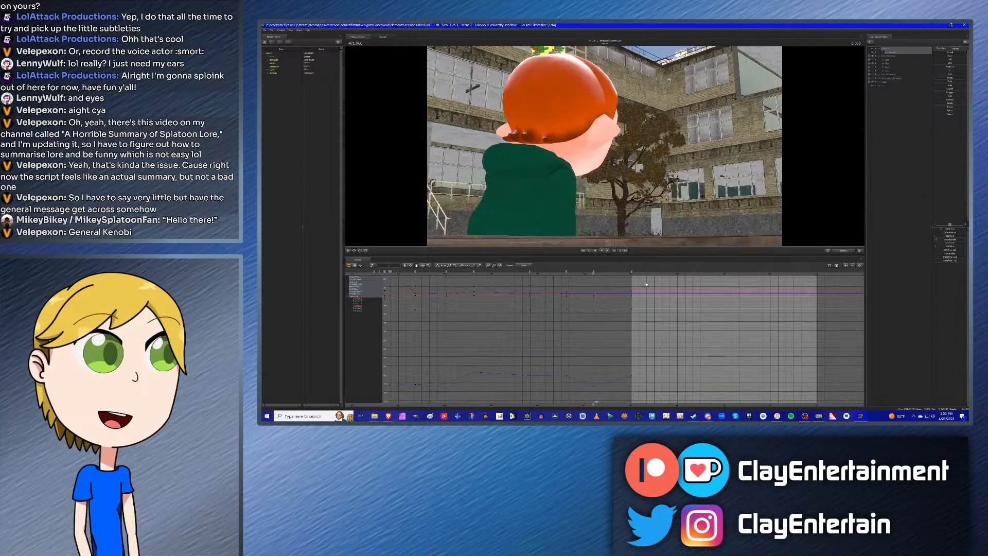
{"action": "key", "text": "Left"}
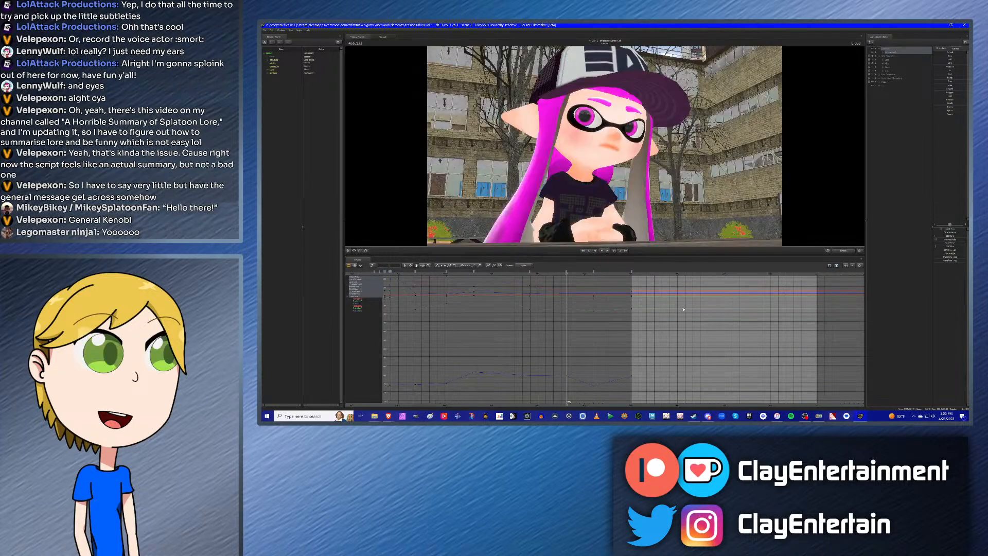
{"action": "scroll", "coordinate": [671, 312], "scroll_direction": "up", "scroll_amount": 6}
{"action": "scroll", "coordinate": [671, 312], "scroll_direction": "down", "scroll_amount": 1}
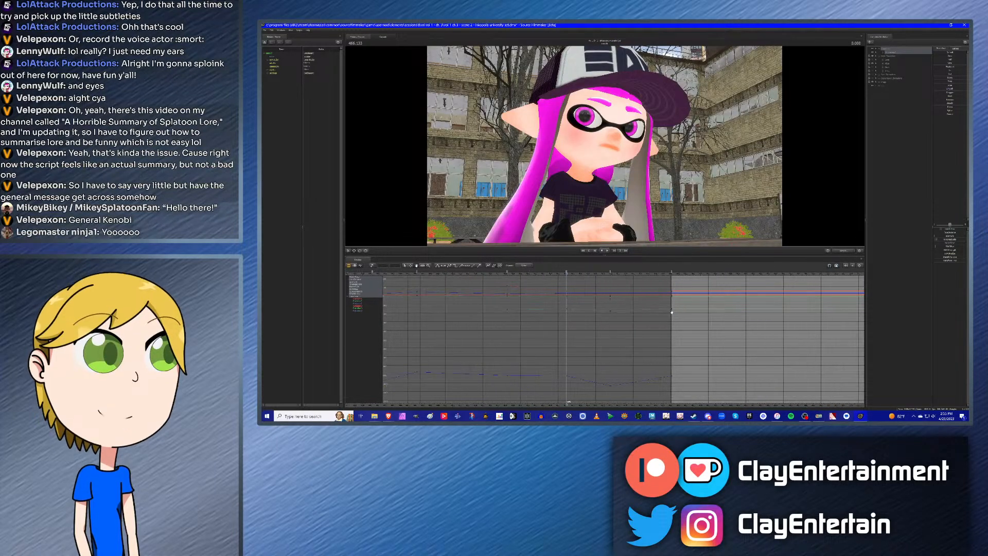
{"action": "left_click_drag", "start_coordinate": [675, 313], "coordinate": [621, 313]}
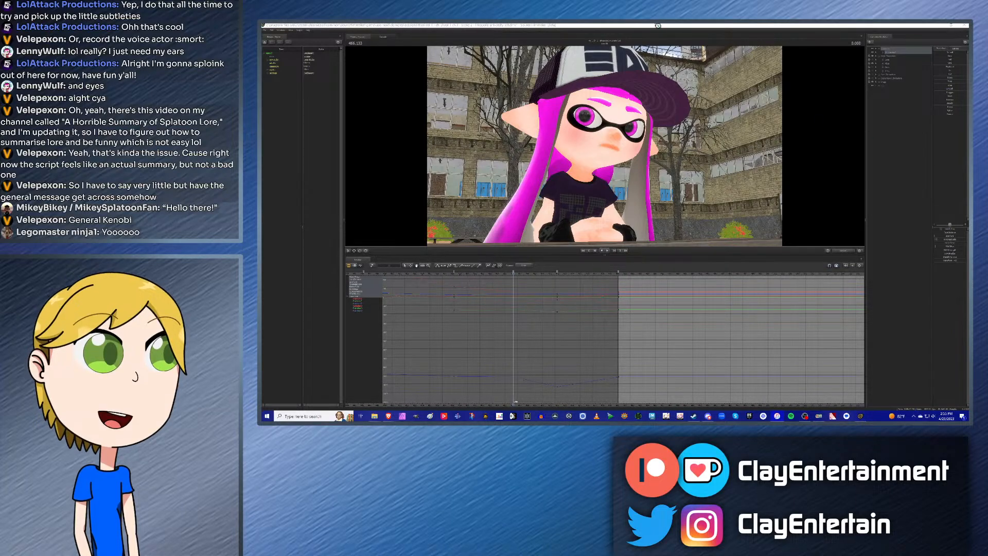
{"action": "left_click", "coordinate": [600, 62]}
{"action": "scroll", "coordinate": [719, 317], "scroll_direction": "up", "scroll_amount": 4}
{"action": "scroll", "coordinate": [687, 313], "scroll_direction": "down", "scroll_amount": 3}
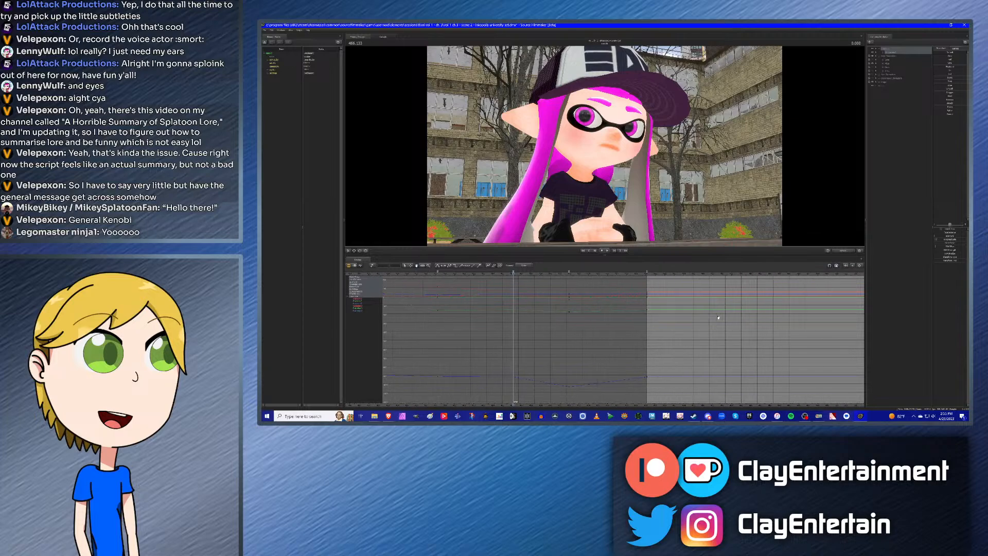
{"action": "left_click_drag", "start_coordinate": [685, 313], "coordinate": [619, 313]}
{"action": "left_click", "coordinate": [914, 125]}
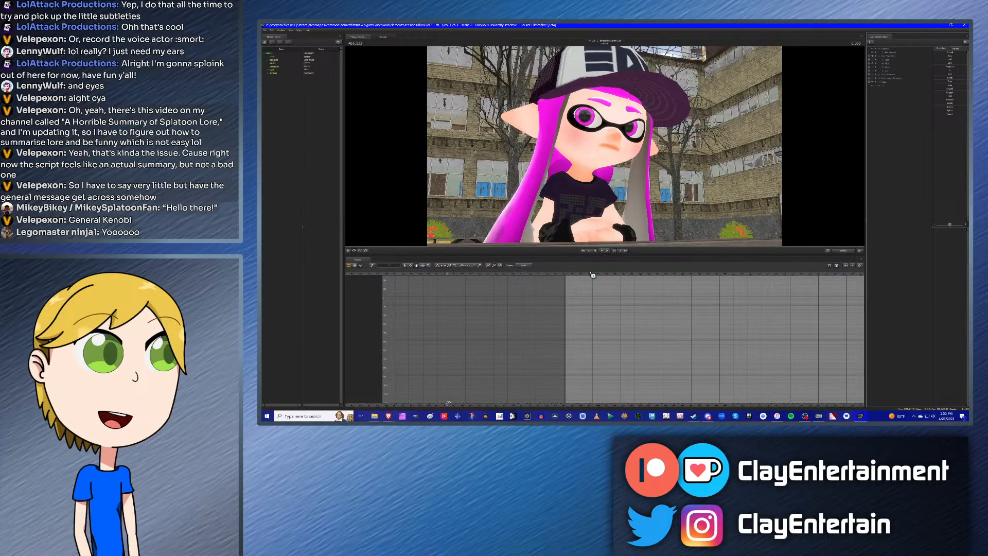
Step: Jump to the new shot after the turn, scrub around its cut, and return to its first frame
{"action": "key", "text": "Down"}
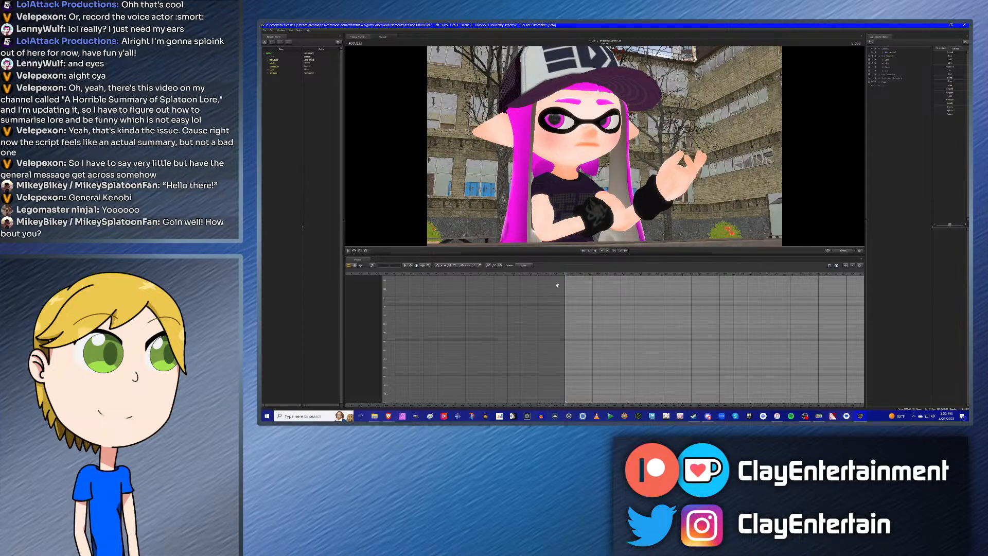
{"action": "left_click", "coordinate": [490, 276]}
{"action": "left_click", "coordinate": [586, 276]}
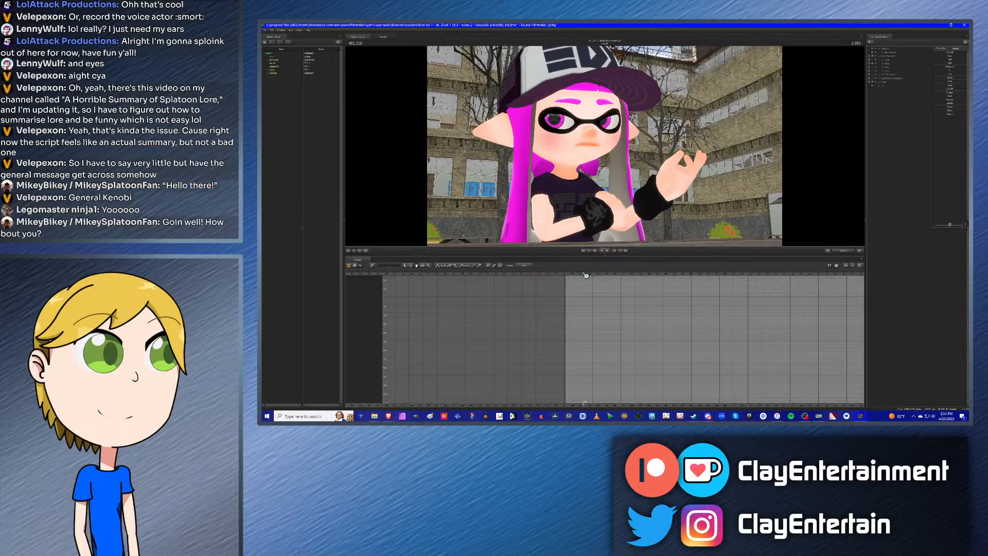
{"action": "key", "text": "Up"}
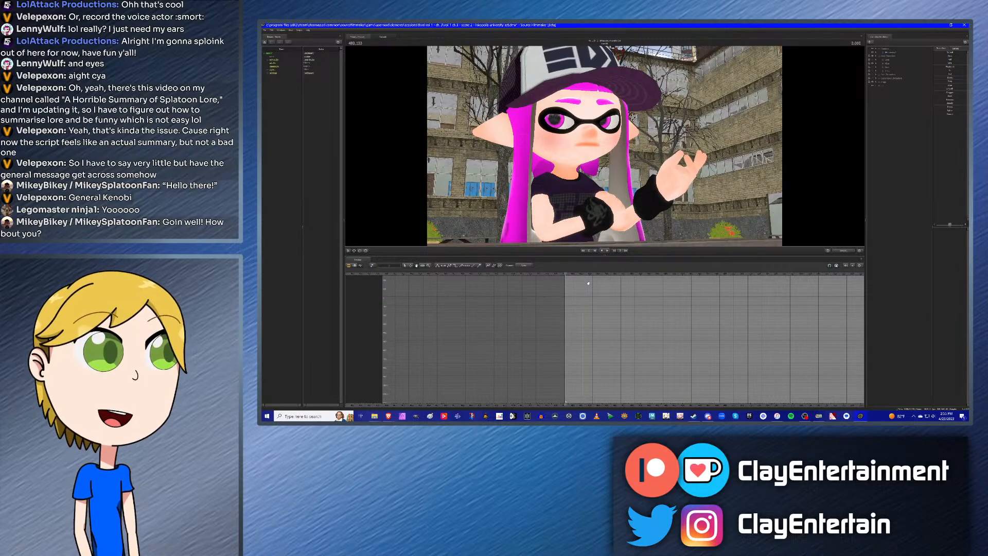
Step: Go back to the pink-haired Inkling's earlier shot and copy its first-frame camera keys again, returning to the Clip Editor
{"action": "left_click", "coordinate": [350, 267]}
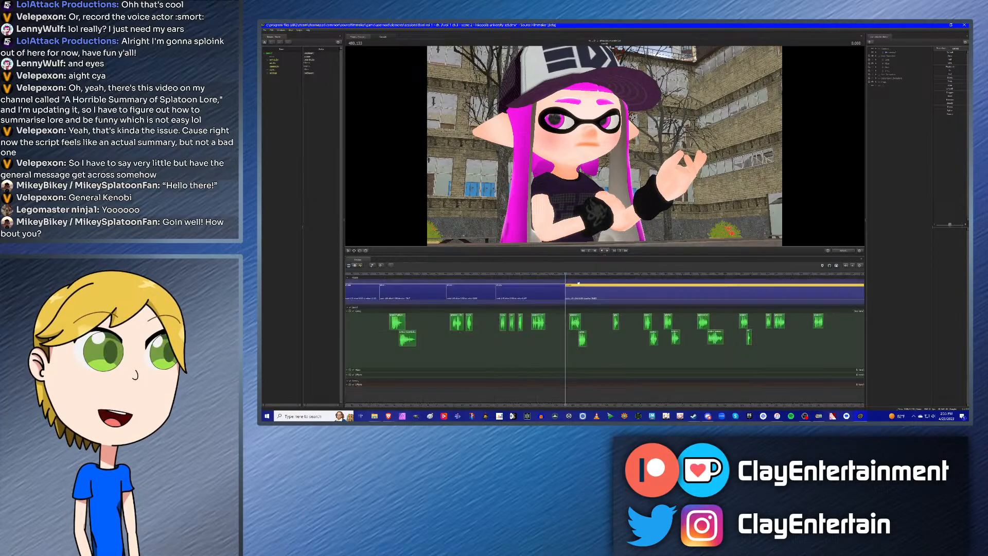
{"action": "left_click", "coordinate": [454, 293]}
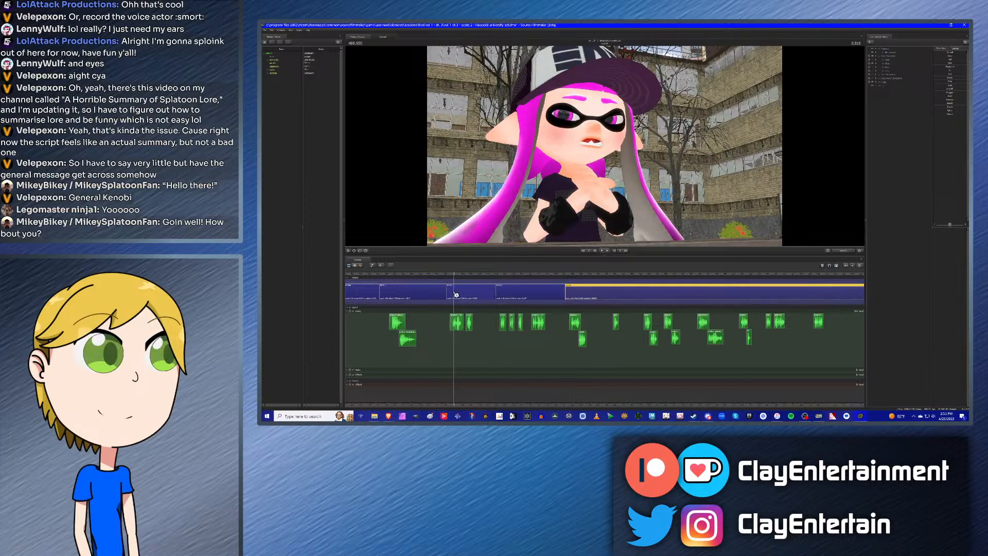
{"action": "left_click", "coordinate": [361, 266]}
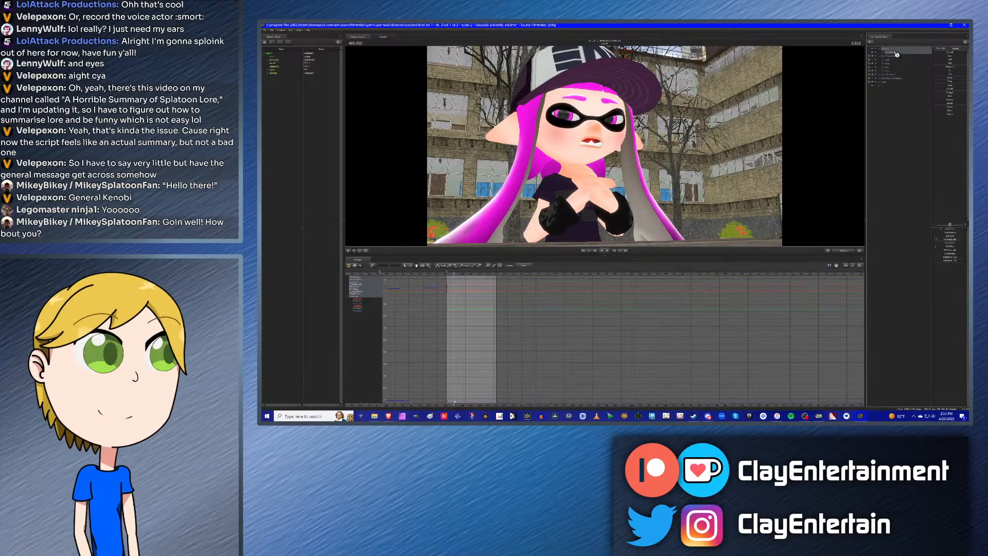
{"action": "left_click", "coordinate": [447, 274]}
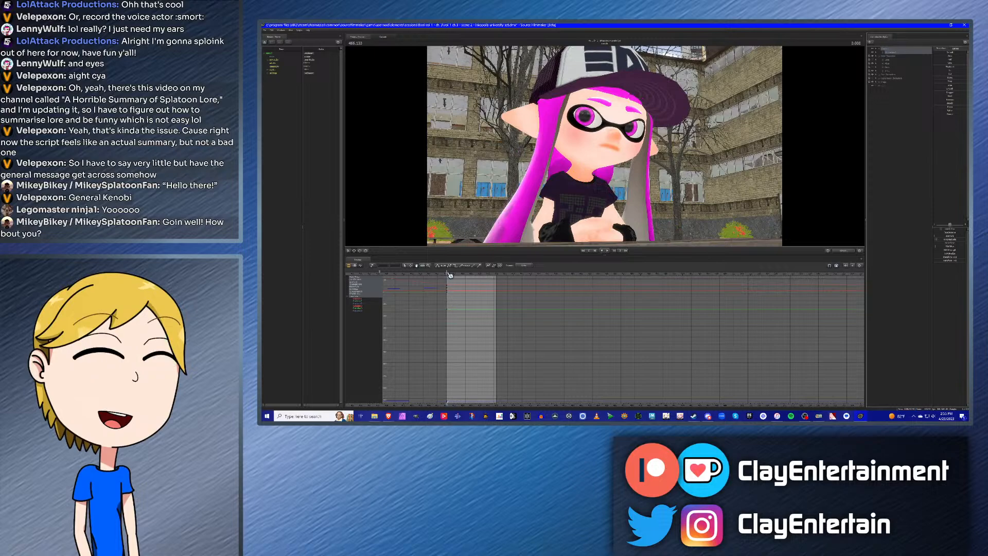
{"action": "right_click", "coordinate": [448, 275]}
{"action": "left_click", "coordinate": [453, 287]}
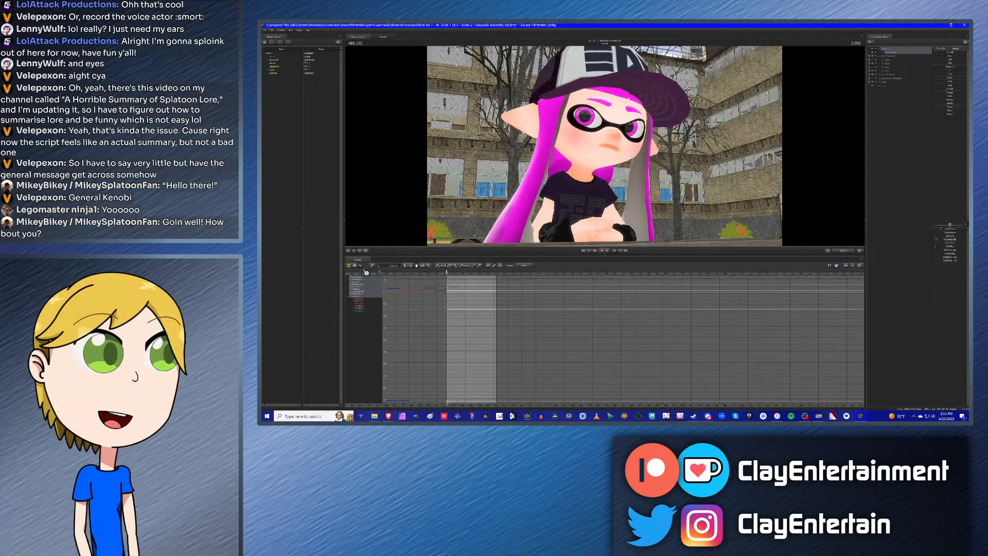
{"action": "left_click", "coordinate": [349, 267]}
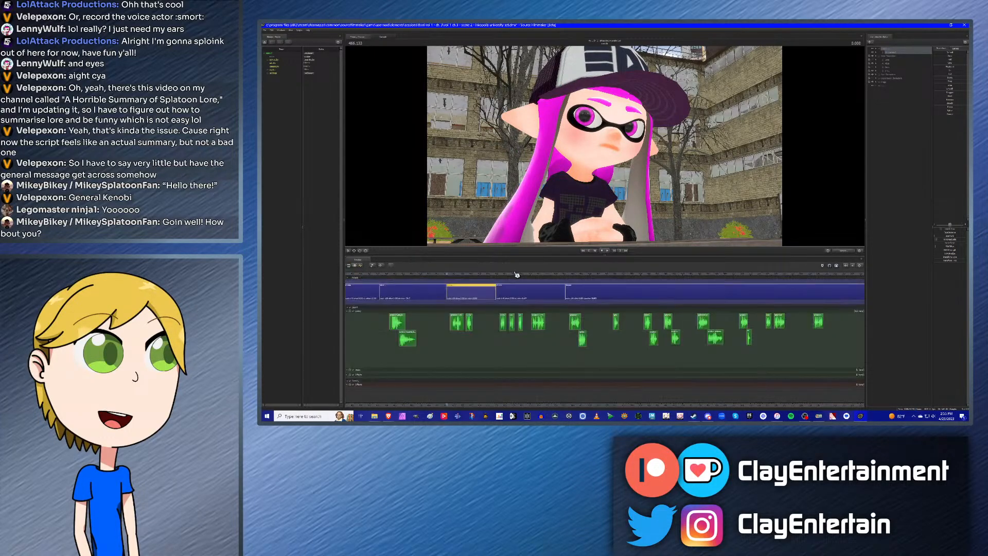
Step: Paste the freshly copied camera keys at the first frame of the new shot after the turn, and play it back
{"action": "left_click", "coordinate": [570, 275]}
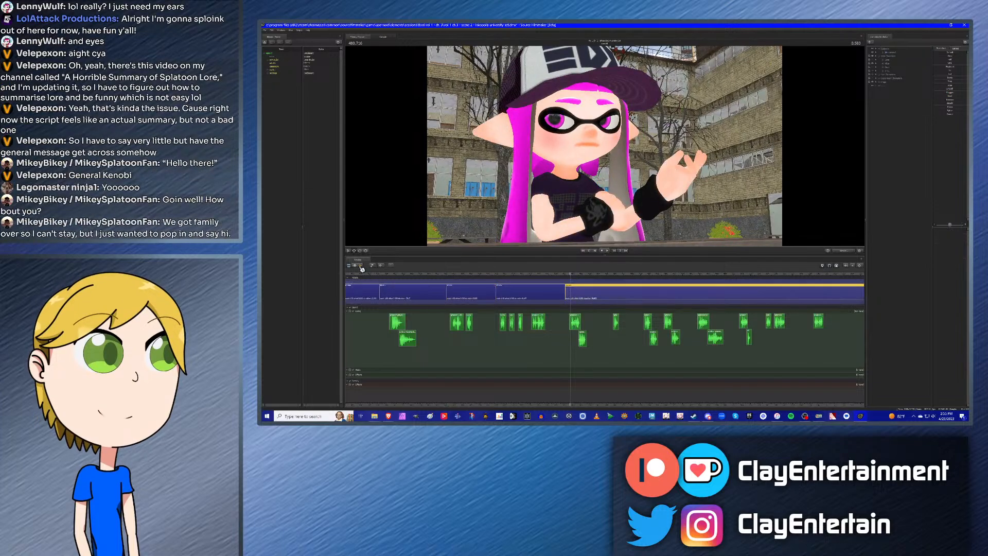
{"action": "left_click", "coordinate": [361, 266]}
{"action": "left_click", "coordinate": [891, 53]}
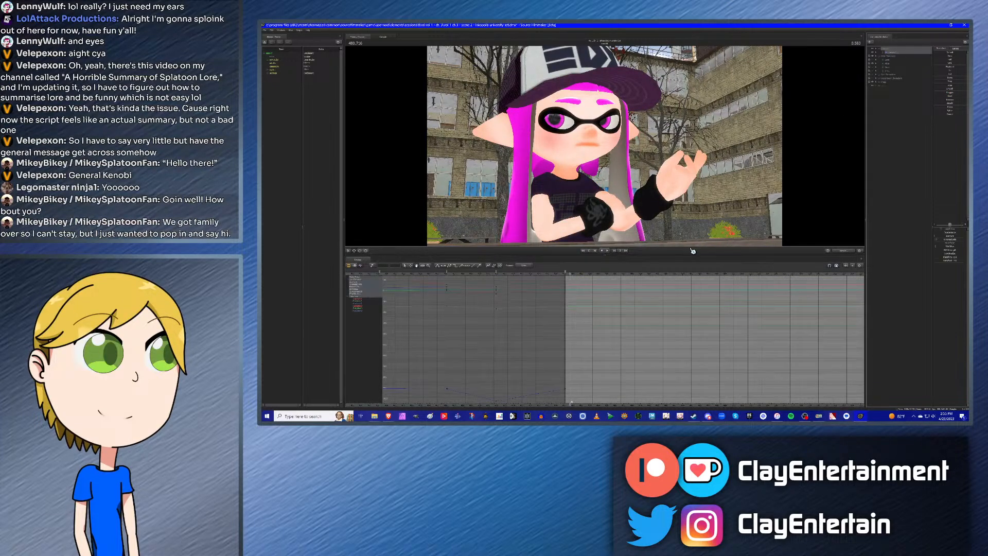
{"action": "key", "text": "Up"}
{"action": "right_click", "coordinate": [566, 271]}
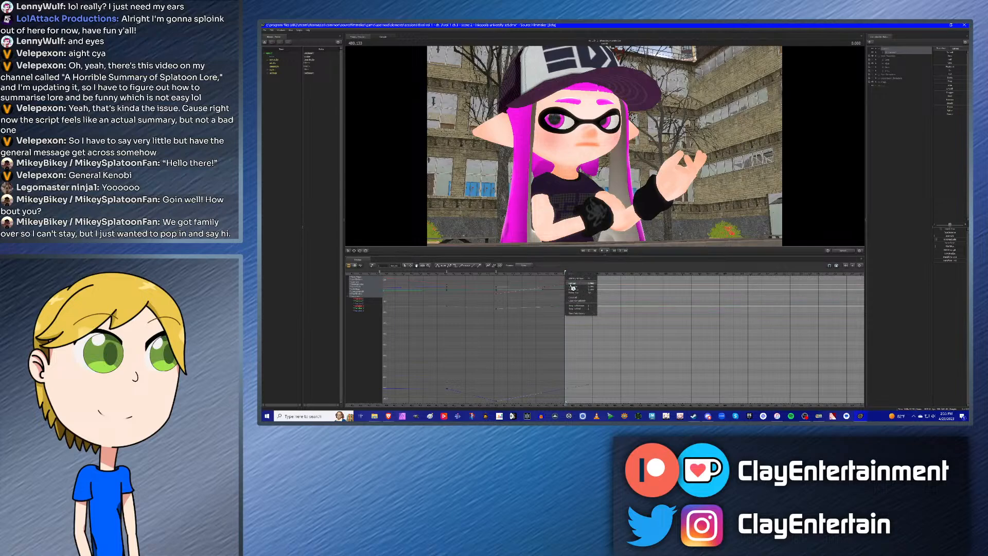
{"action": "left_click", "coordinate": [572, 292]}
{"action": "left_click", "coordinate": [650, 342]}
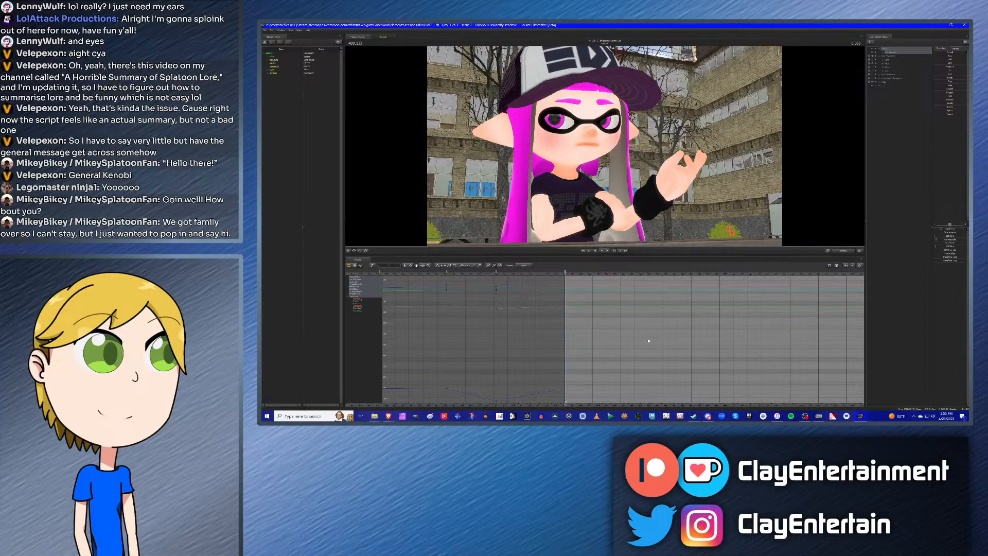
{"action": "key", "text": "space"}
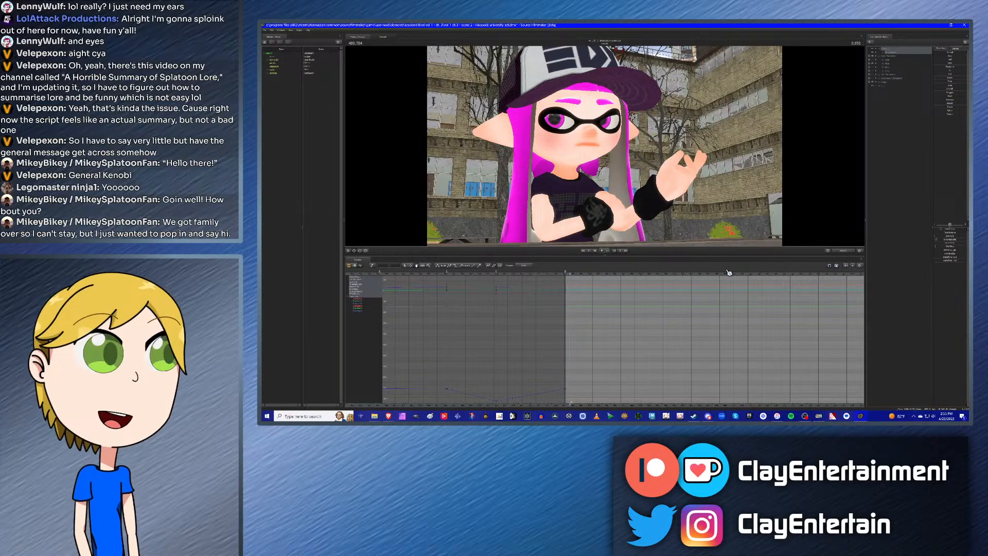
Step: Stop playback, deselect the camera and compare the pink-haired Inkling's framing in her earlier shot and the new shot
{"action": "key", "text": "space"}
{"action": "left_click", "coordinate": [882, 196]}
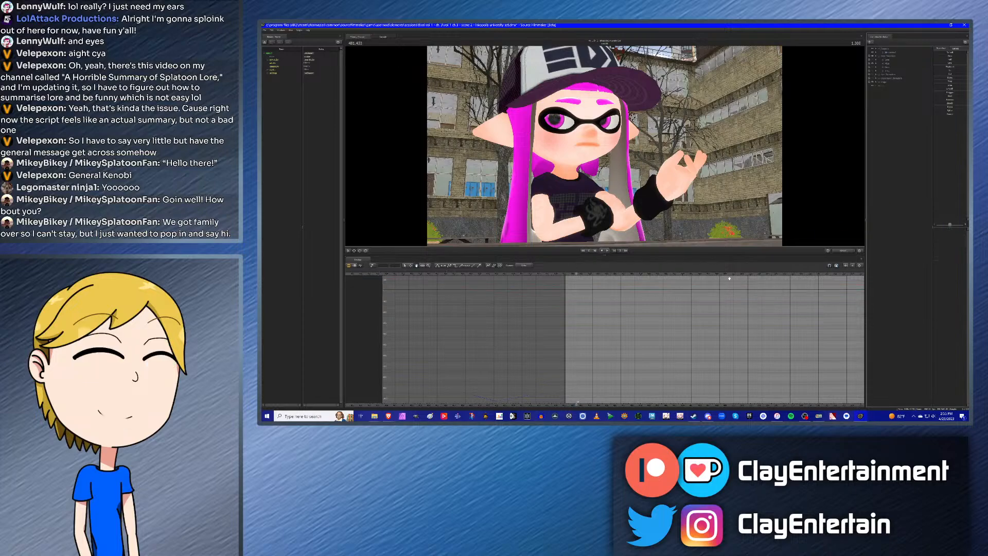
{"action": "left_click", "coordinate": [453, 276]}
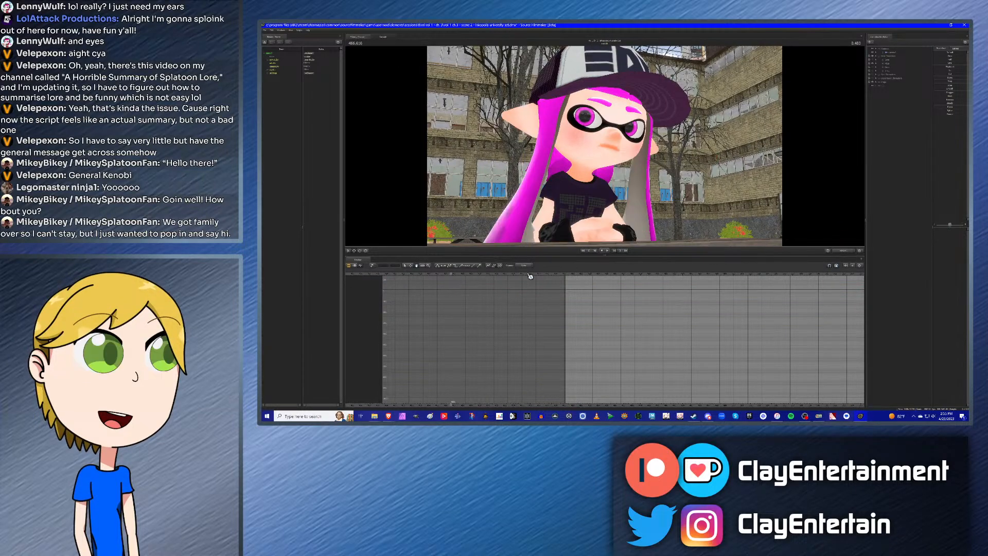
{"action": "left_click", "coordinate": [572, 276]}
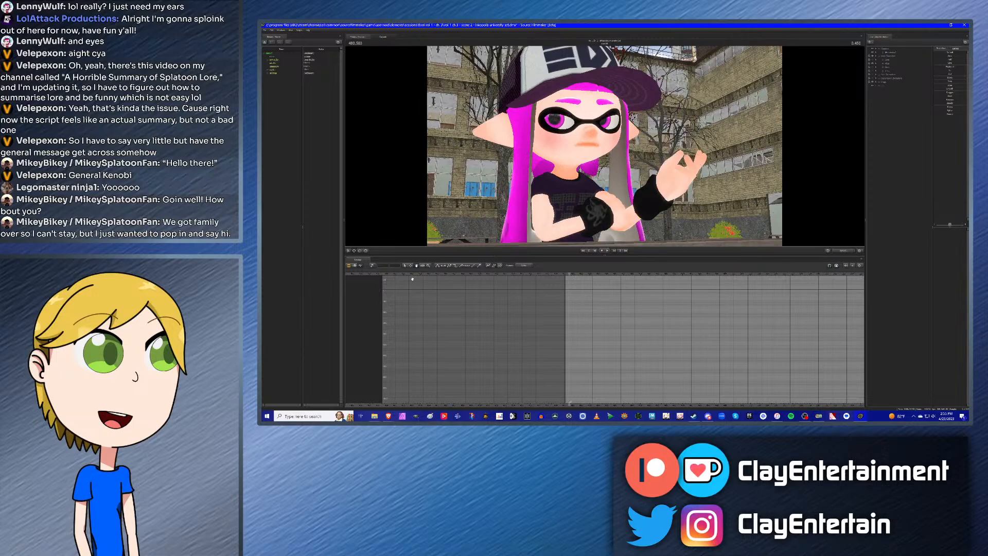
Step: Paste the earlier shot's camera keys at the first frame of the new shot and compare the framing of both
{"action": "left_click", "coordinate": [896, 54]}
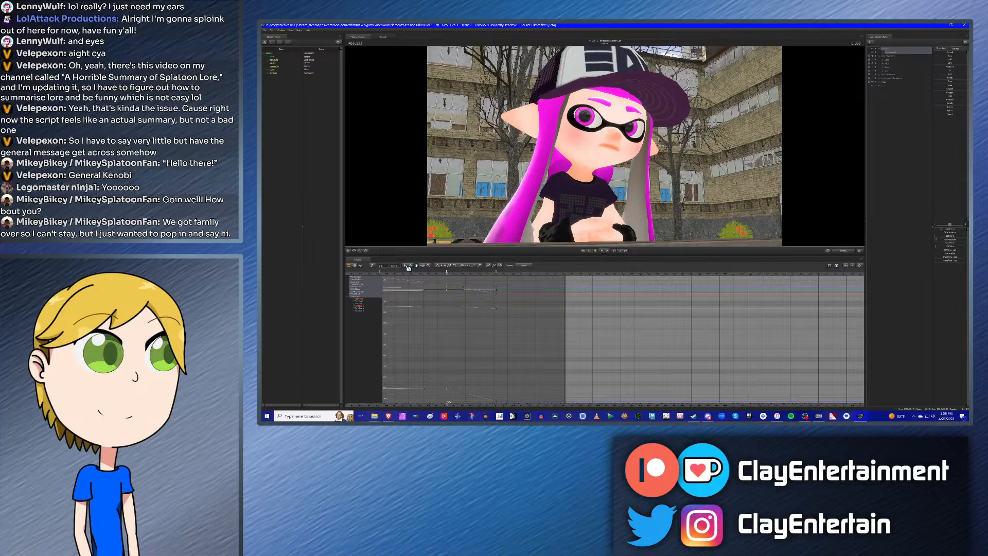
{"action": "left_click_drag", "start_coordinate": [574, 274], "coordinate": [571, 273]}
{"action": "right_click", "coordinate": [567, 274]}
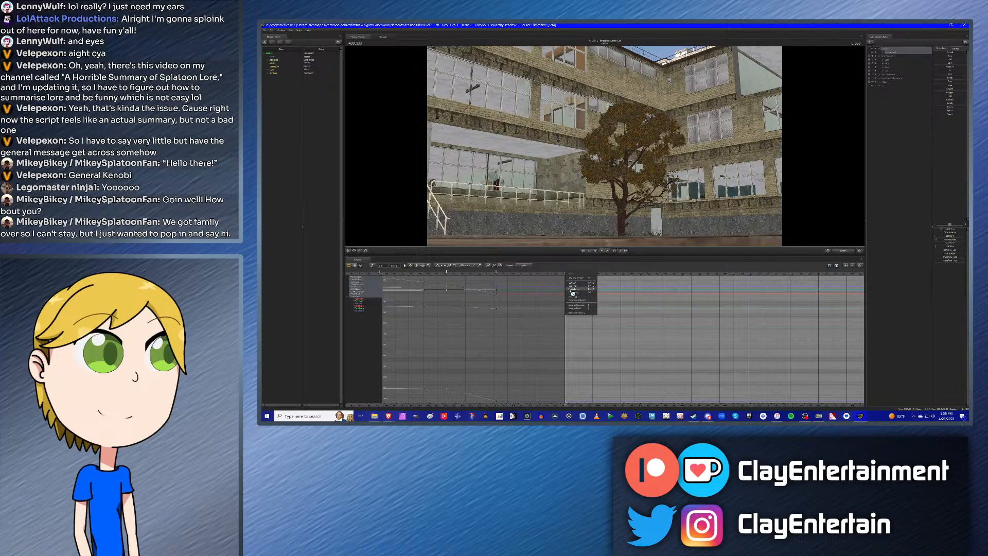
{"action": "left_click", "coordinate": [572, 292]}
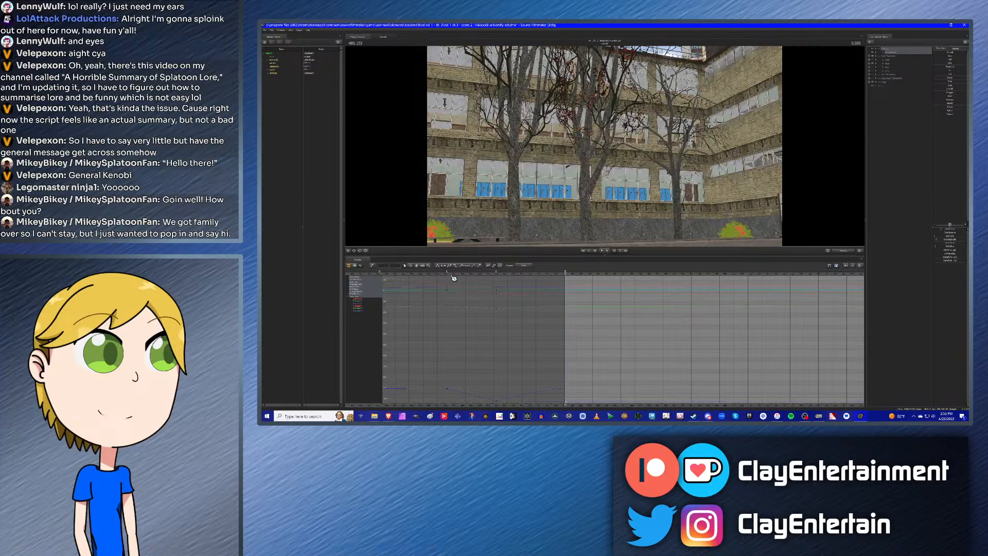
{"action": "left_click", "coordinate": [454, 276]}
{"action": "left_click", "coordinate": [569, 275]}
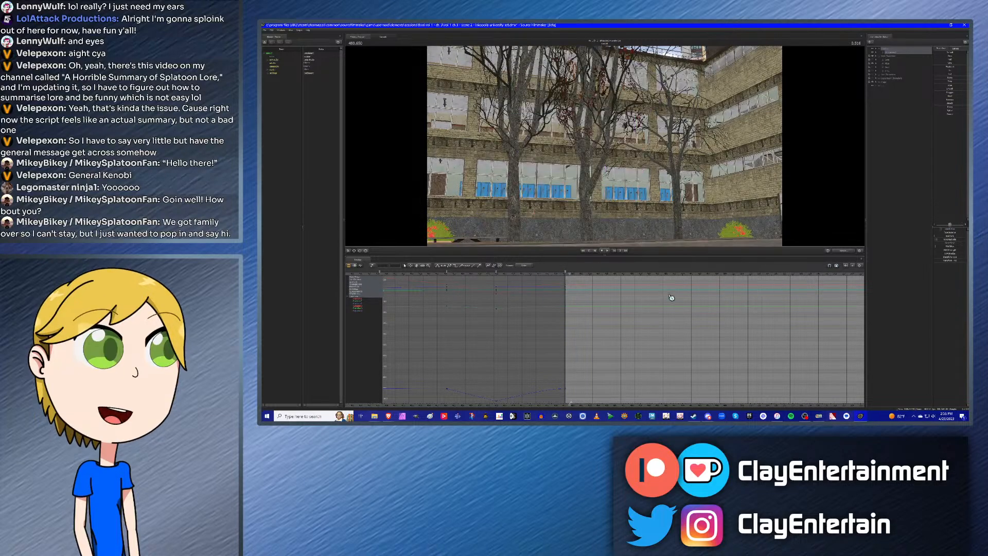
Step: Make the pink-haired Inkling visible in the new shot, keep the orange-haired one hidden, and deselect the camera
{"action": "left_click", "coordinate": [875, 68]}
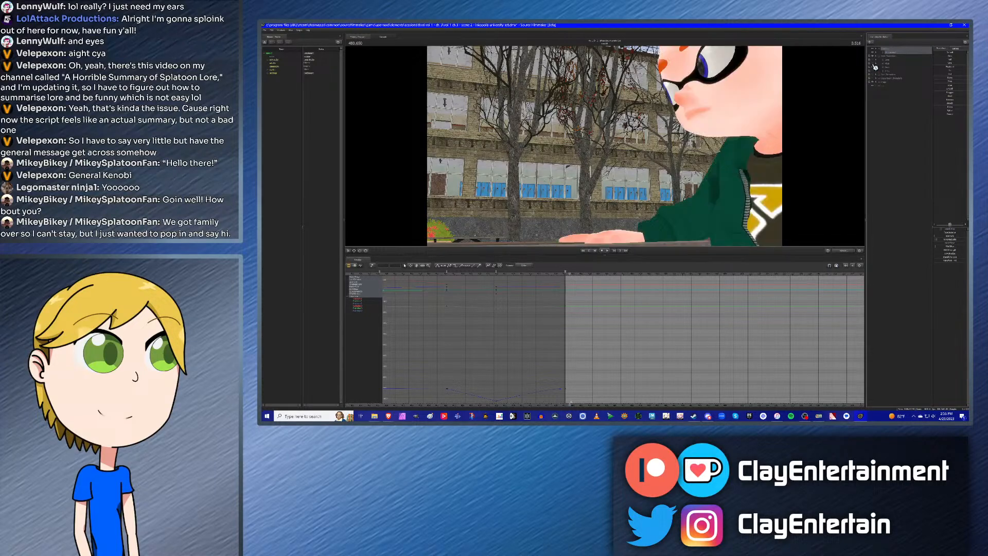
{"action": "left_click", "coordinate": [873, 67]}
{"action": "left_click", "coordinate": [873, 64]}
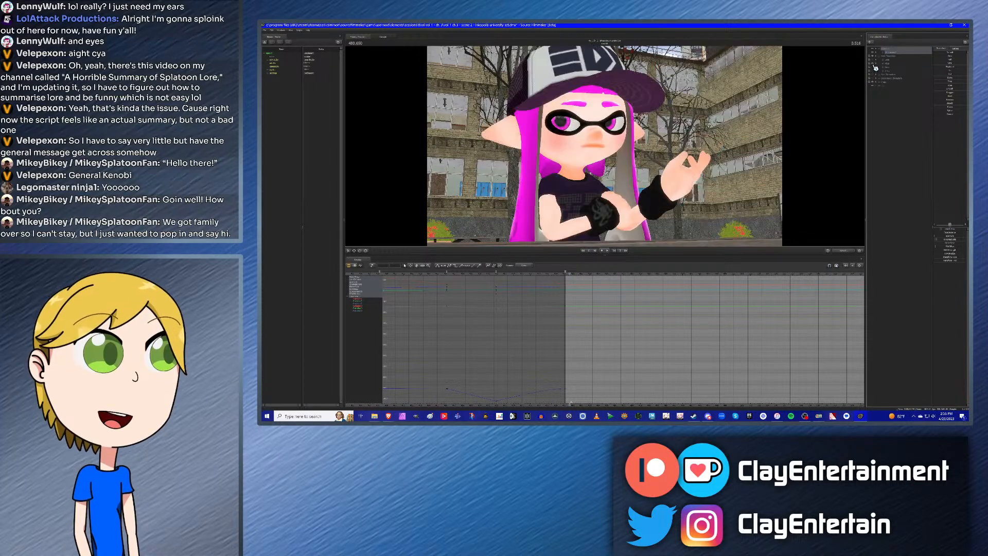
{"action": "left_click", "coordinate": [887, 110]}
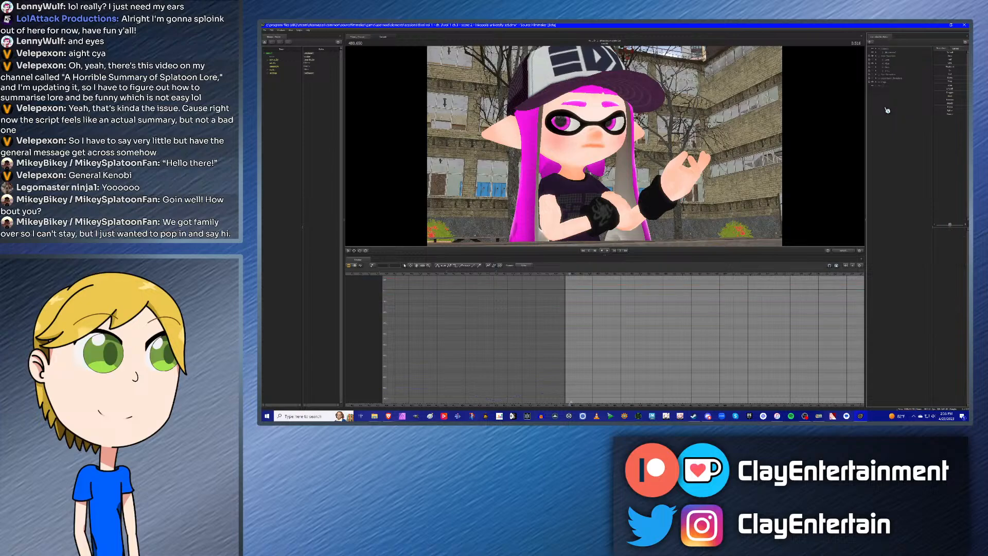
Step: Move the new shot's camera at its first frame around the pink-haired Inkling so the pillars and covered area stand behind her
{"action": "left_click", "coordinate": [894, 53]}
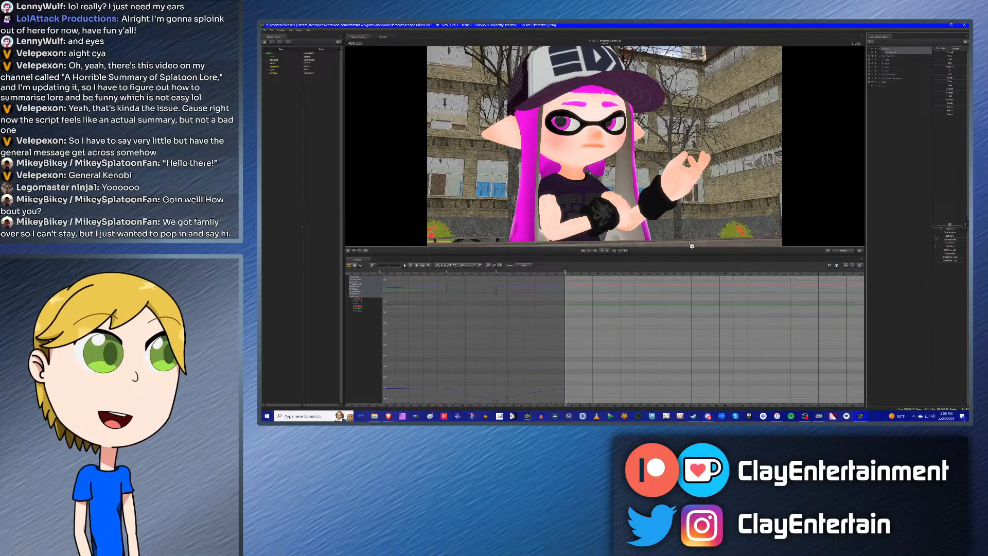
{"action": "left_click", "coordinate": [515, 275]}
{"action": "left_click", "coordinate": [582, 271]}
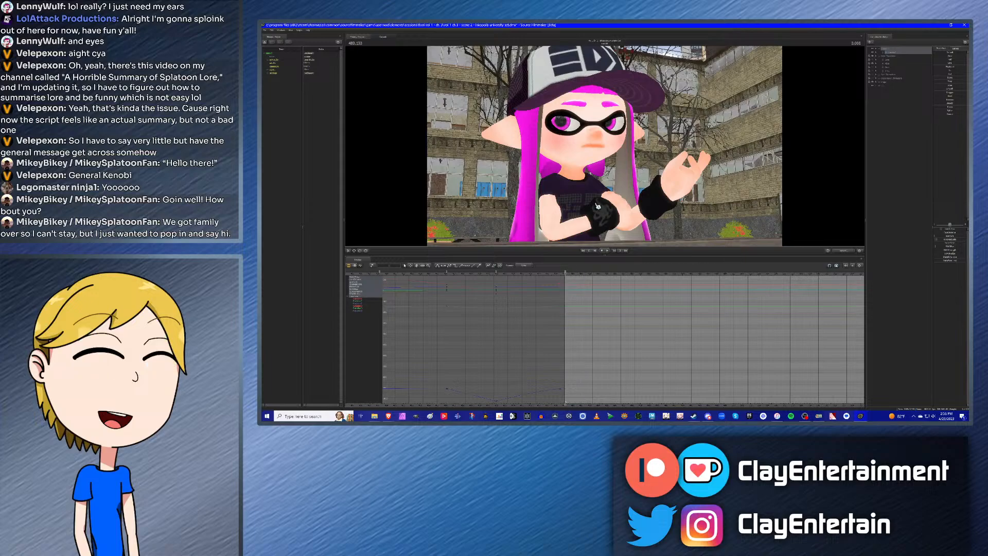
{"action": "left_click_drag", "start_coordinate": [598, 205], "coordinate": [541, 205]}
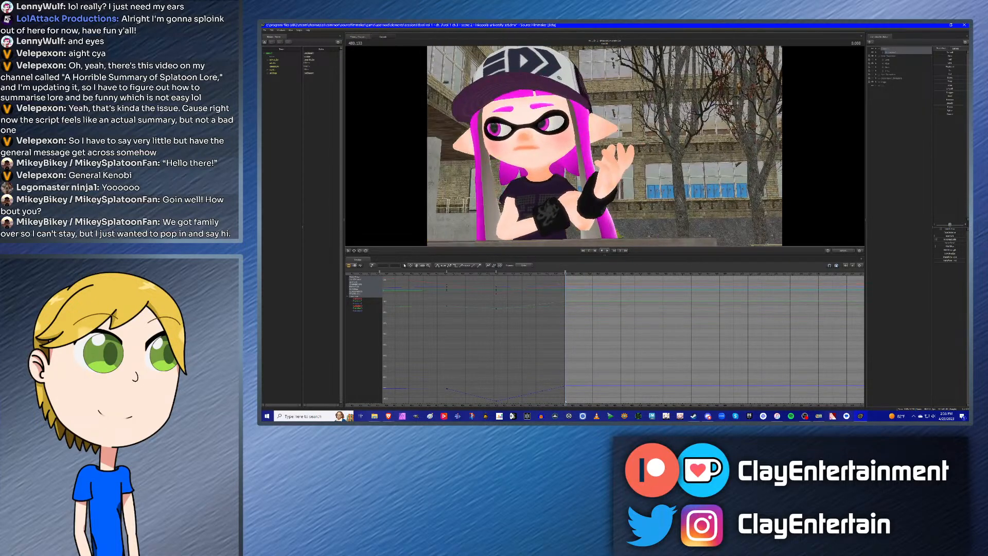
{"action": "left_click_drag", "start_coordinate": [605, 146], "coordinate": [515, 145]}
{"action": "left_click_drag", "start_coordinate": [605, 145], "coordinate": [670, 146]}
{"action": "left_click_drag", "start_coordinate": [605, 146], "coordinate": [566, 146]}
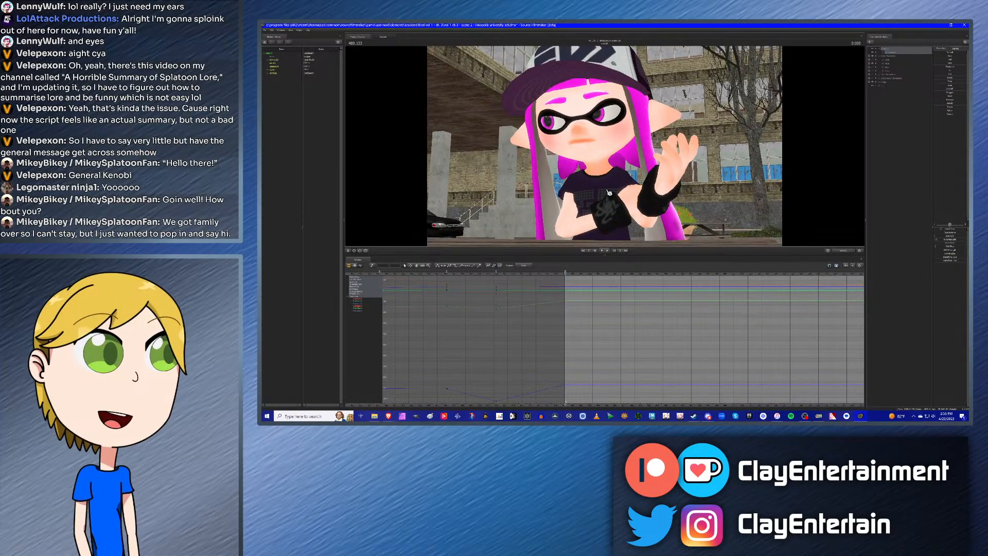
Step: Fine-tune the new shot's camera so the pink-haired Inkling sits right of centre, checking it against the preceding frame
{"action": "mouse_move", "coordinate": [608, 192]}
{"action": "left_mouse_down"}
{"action": "mouse_move", "coordinate": [621, 168]}
{"action": "mouse_move", "coordinate": [599, 168]}
{"action": "mouse_move", "coordinate": [619, 182]}
{"action": "left_mouse_up"}
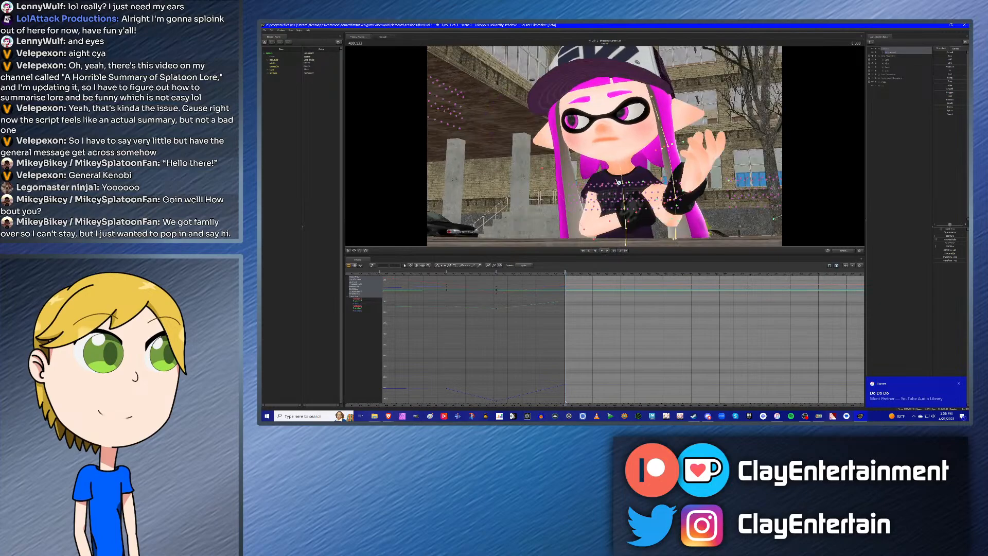
{"action": "key", "text": "ctrl+z"}
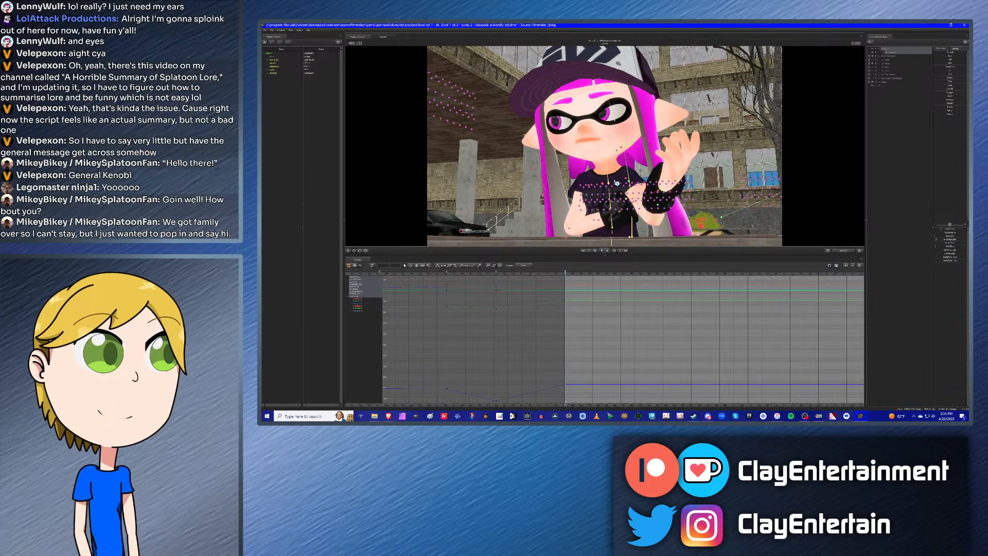
{"action": "mouse_move", "coordinate": [628, 178]}
{"action": "left_mouse_down"}
{"action": "mouse_move", "coordinate": [634, 183]}
{"action": "mouse_move", "coordinate": [613, 174]}
{"action": "left_mouse_up"}
{"action": "key", "text": "Left"}
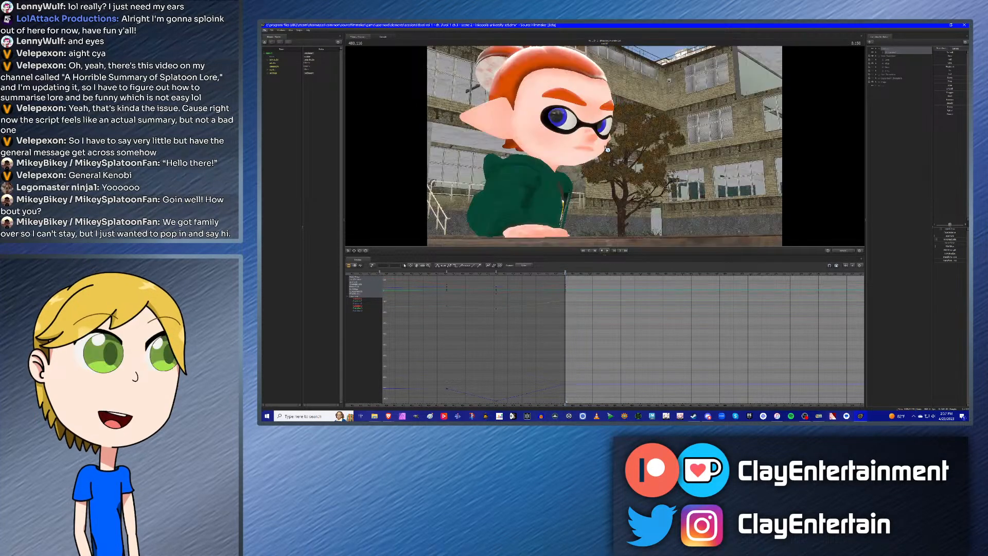
{"action": "key", "text": "Right"}
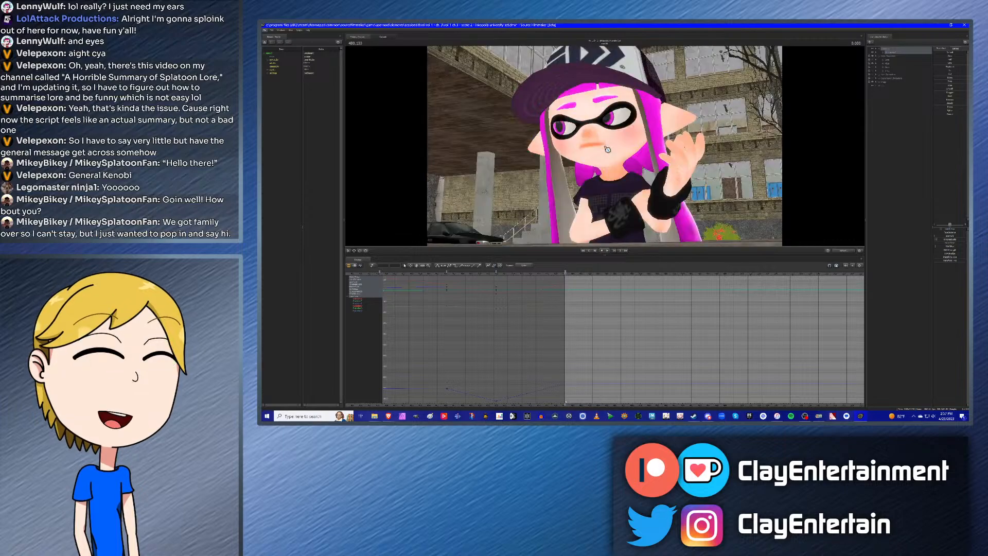
{"action": "left_click_drag", "start_coordinate": [685, 147], "coordinate": [661, 142]}
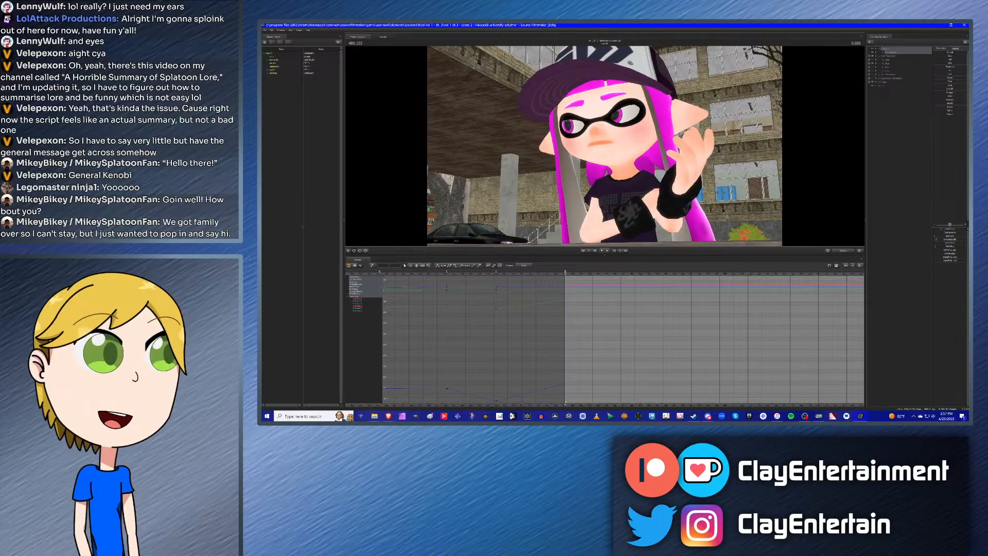
Step: Check the new camera angle against the preceding frame and the pink-haired Inkling's earlier shot, returning to the new shot
{"action": "key", "text": "Left"}
{"action": "key", "text": "Right"}
{"action": "key", "text": "Up"}
{"action": "key", "text": "Up"}
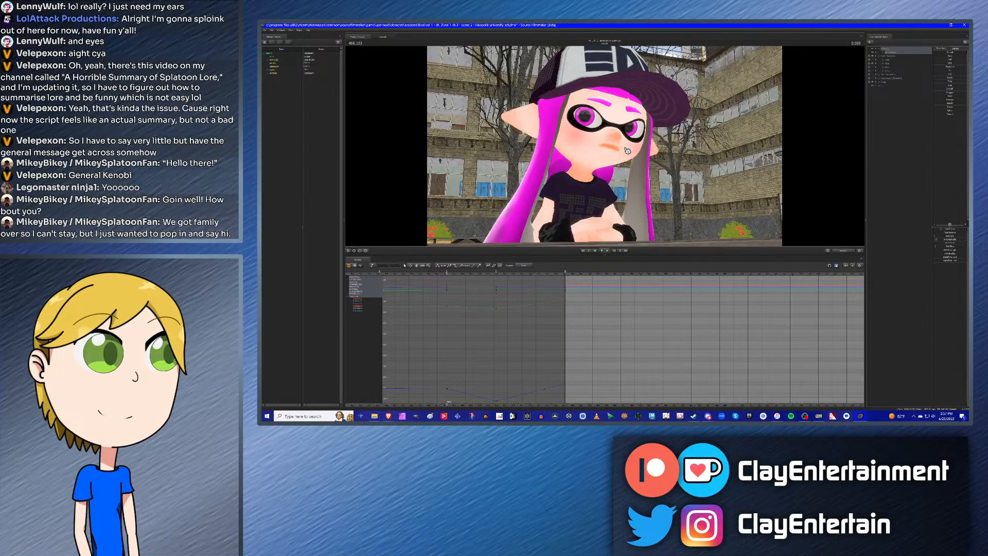
{"action": "key", "text": "Down"}
{"action": "key", "text": "Down"}
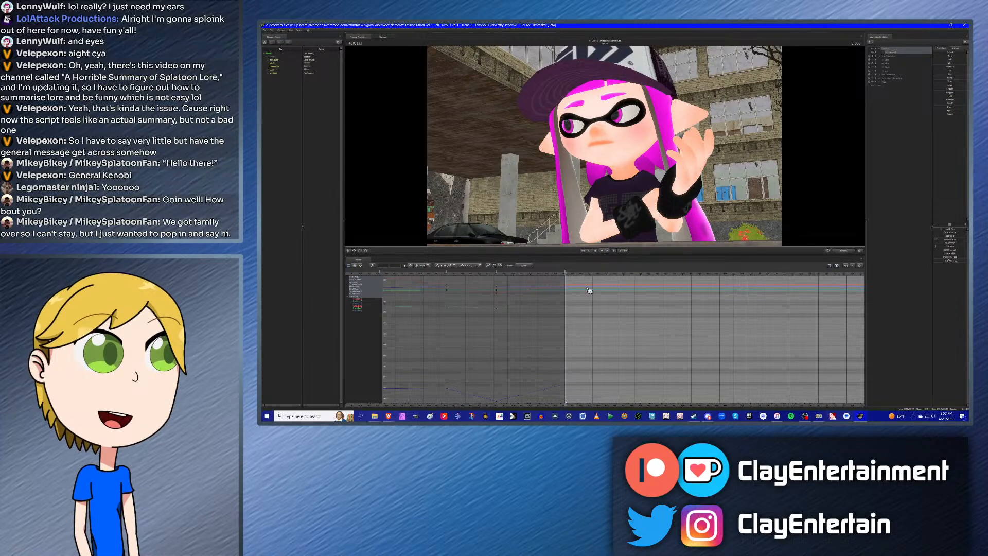
Step: Review the preceding shots in the Clip Editor, going back to the shot of the lime-haired and purple-haired Inklings
{"action": "key", "text": "F2"}
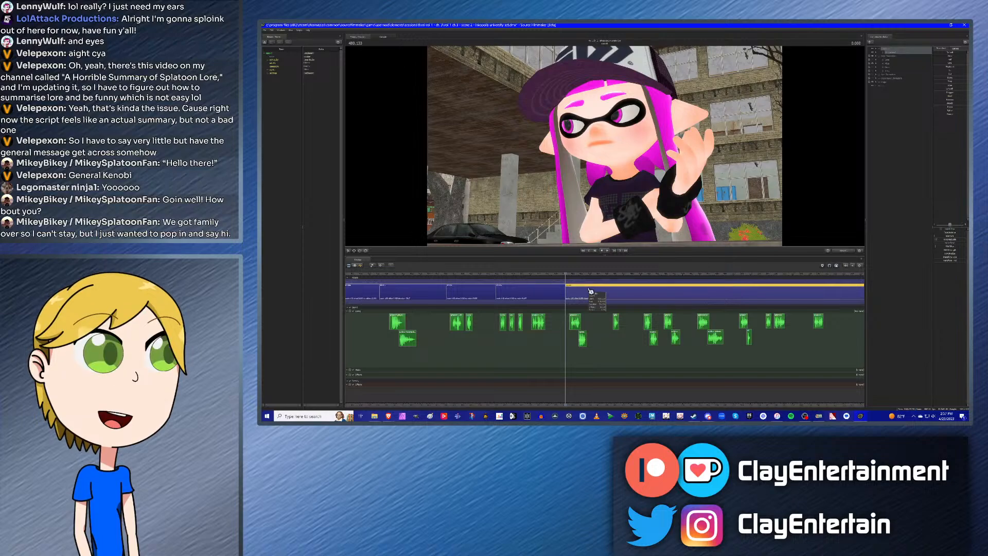
{"action": "left_click", "coordinate": [542, 277]}
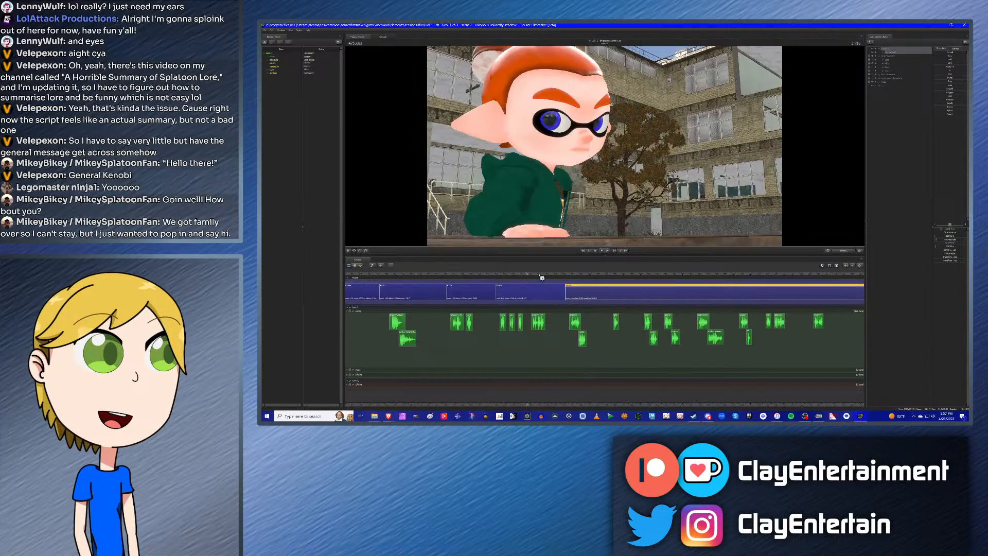
{"action": "scroll", "coordinate": [550, 279], "scroll_direction": "up", "scroll_amount": 3}
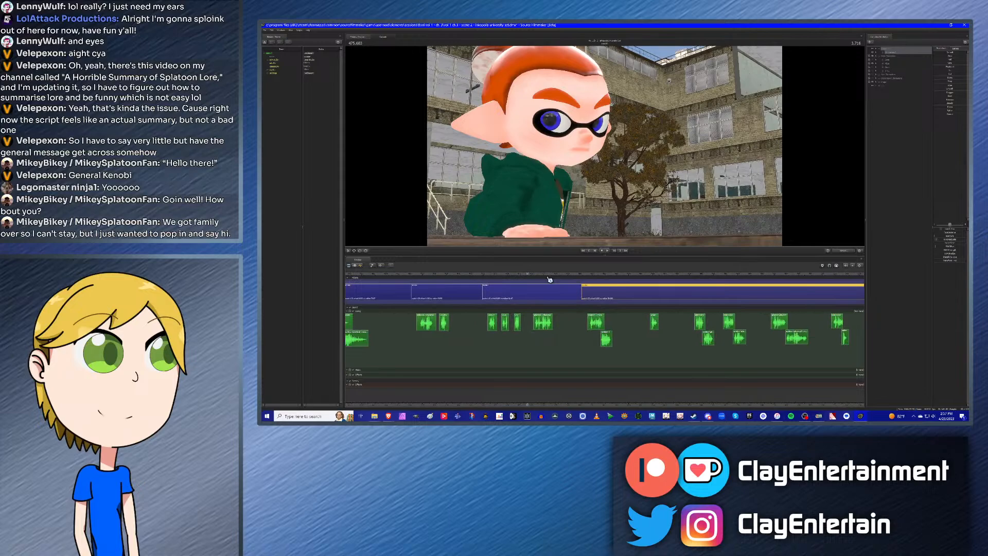
{"action": "key", "text": "Up"}
{"action": "key", "text": "Up"}
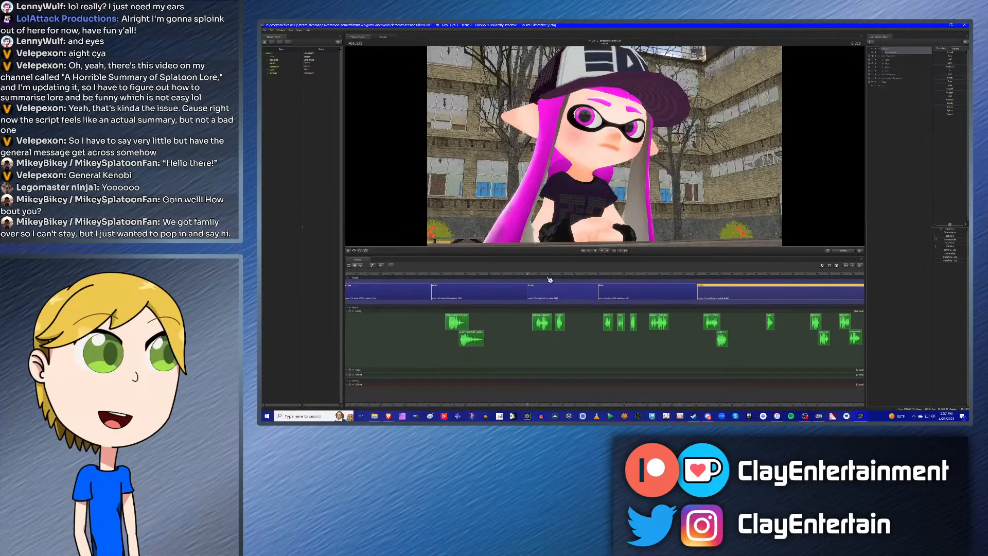
{"action": "key", "text": "Down"}
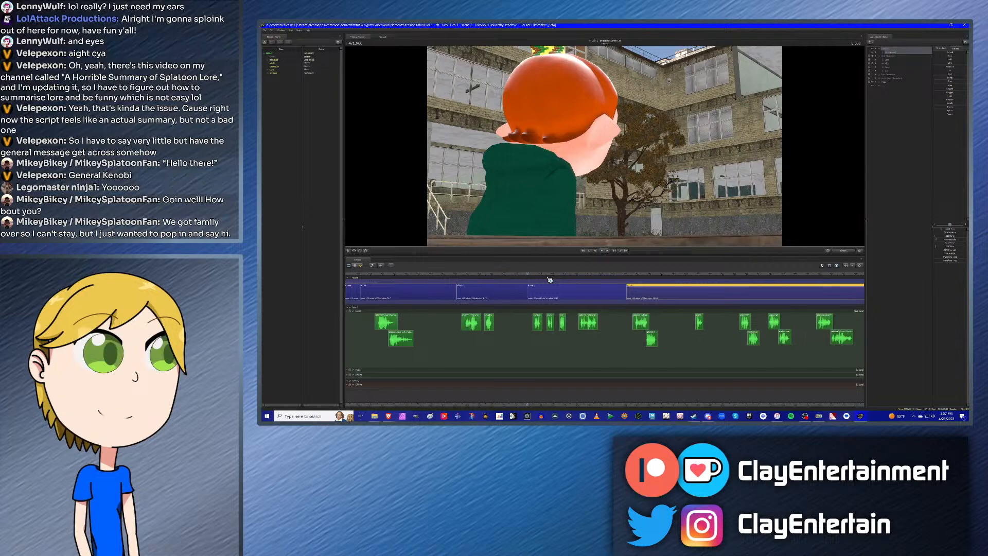
{"action": "key", "text": "Up"}
{"action": "key", "text": "Up"}
{"action": "key", "text": "Up"}
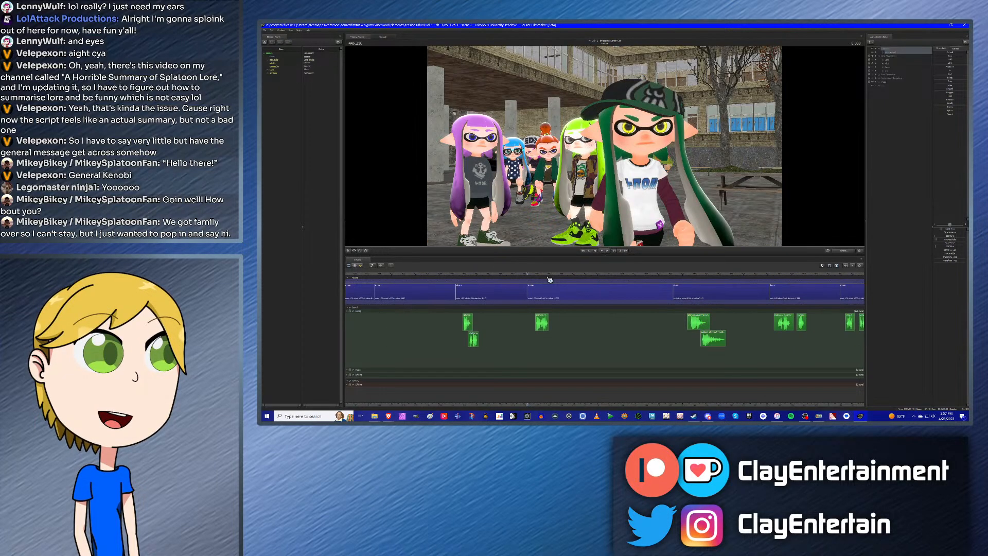
{"action": "key", "text": "Up"}
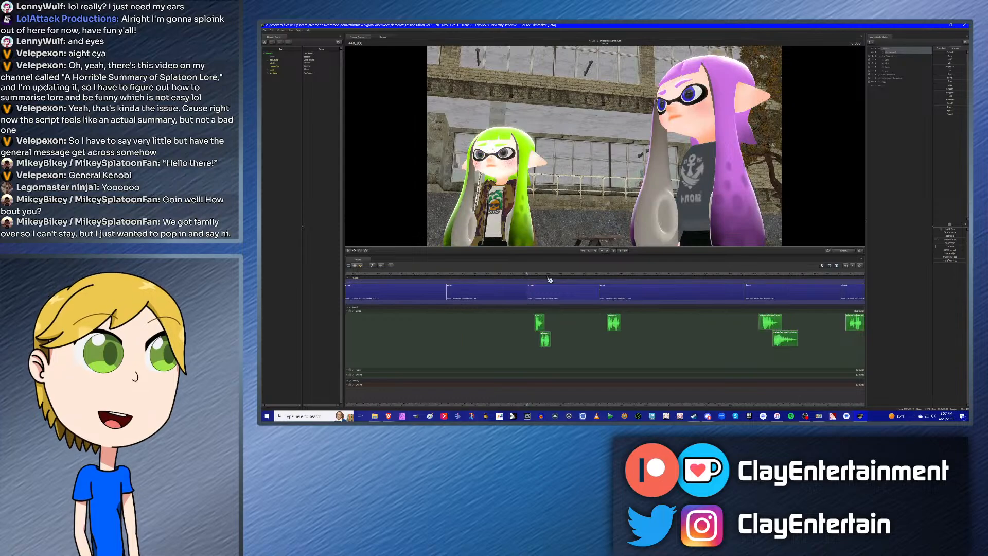
{"action": "scroll", "coordinate": [547, 302], "scroll_direction": "down", "scroll_amount": 3}
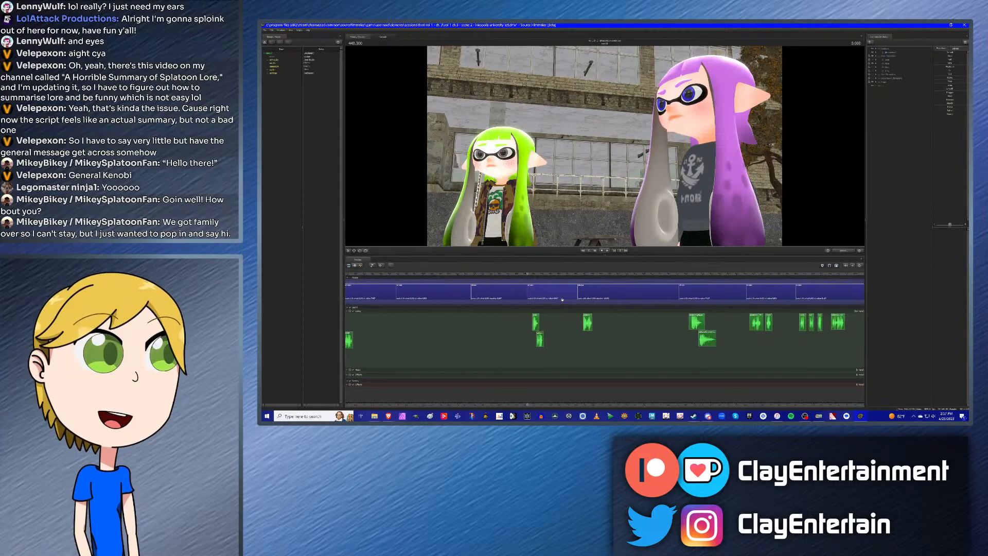
{"action": "scroll", "coordinate": [547, 303], "scroll_direction": "down", "scroll_amount": 2}
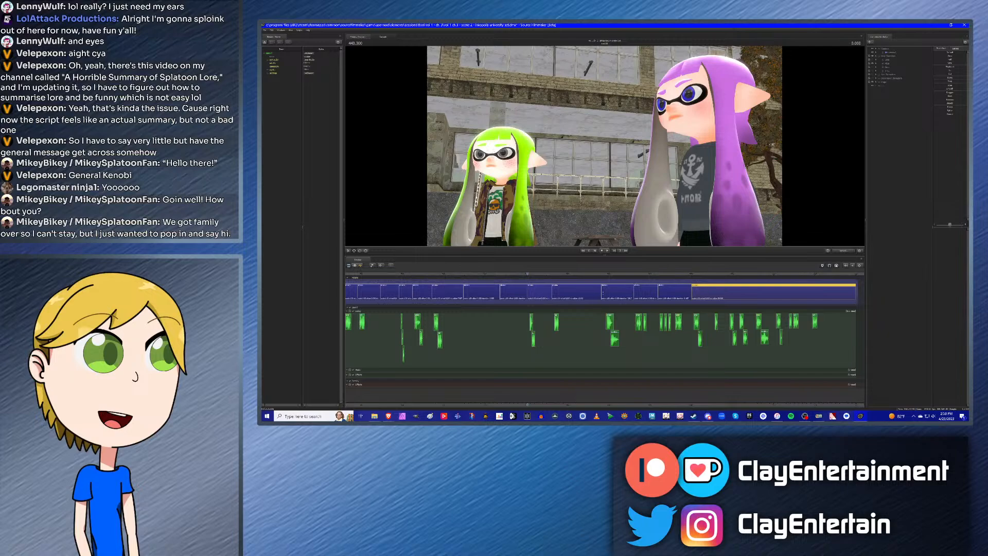
Step: Play the sequence from the lime-haired and purple-haired Inklings' shot up to the start of the new shot
{"action": "key", "text": "space"}
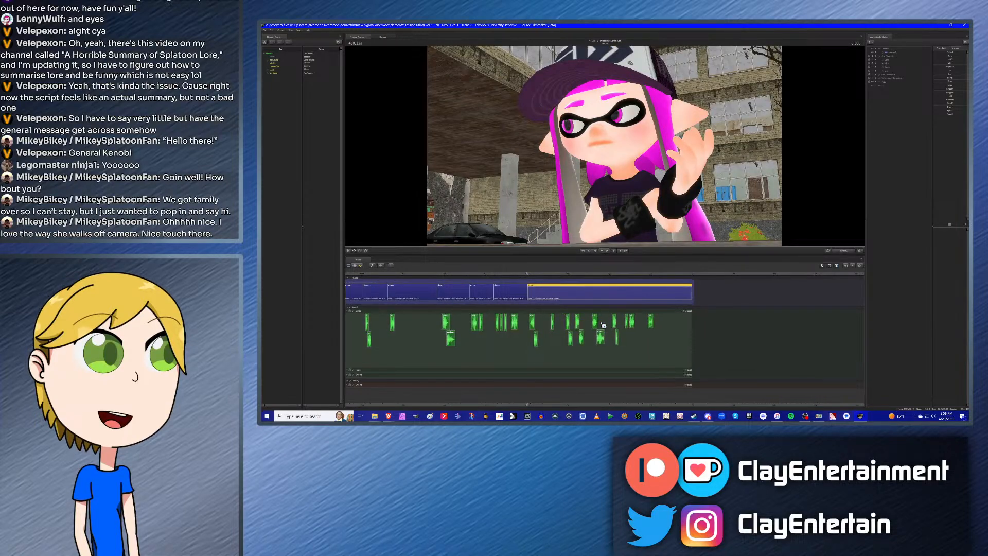
{"action": "scroll", "coordinate": [520, 317], "scroll_direction": "up", "scroll_amount": 3}
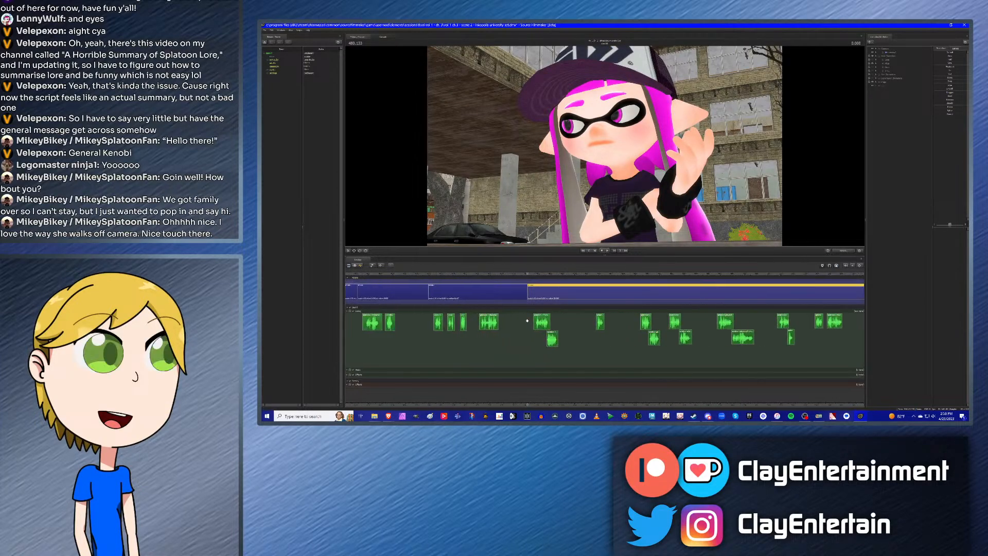
{"action": "scroll", "coordinate": [556, 321], "scroll_direction": "down", "scroll_amount": 3}
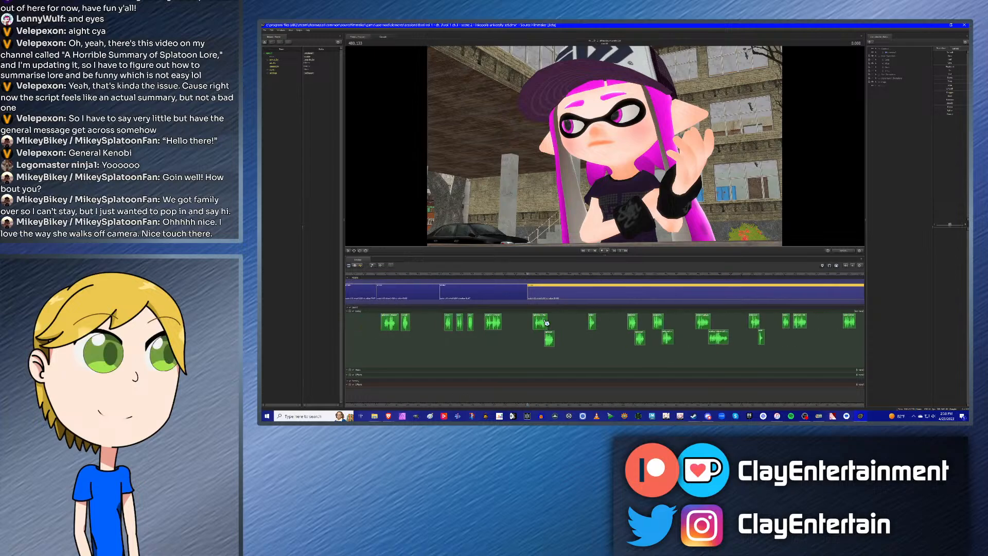
{"action": "scroll", "coordinate": [568, 320], "scroll_direction": "down", "scroll_amount": 1}
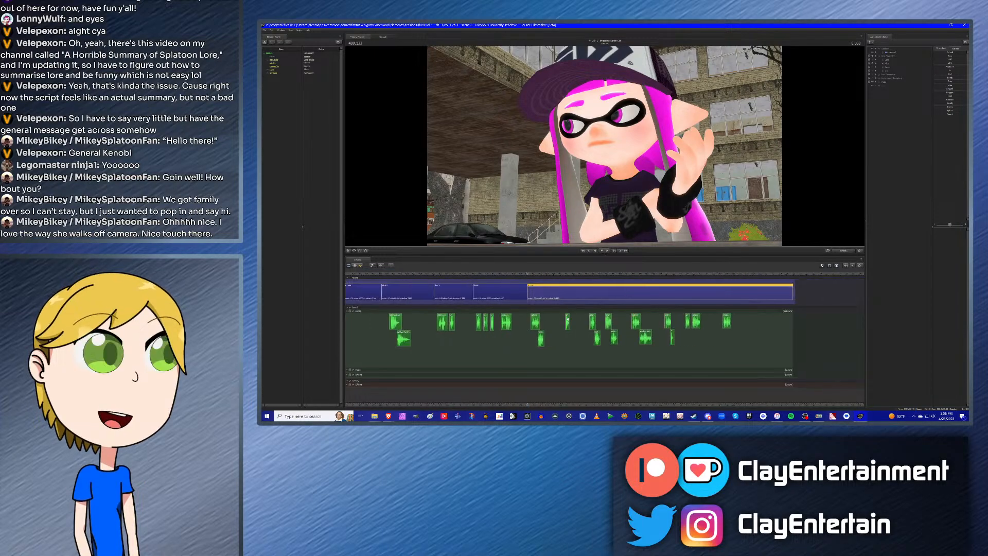
Step: Go back four shots to the start of the group shot led by the dark-green-haired Inkling
{"action": "key", "text": "Up"}
{"action": "key", "text": "Up"}
{"action": "key", "text": "Up"}
{"action": "key", "text": "Up"}
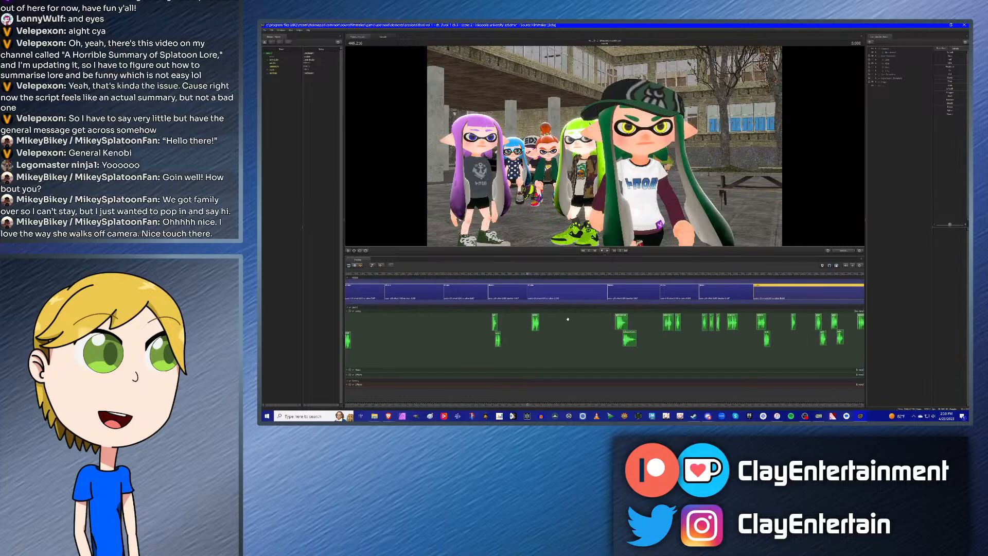
Step: Replay the opening of the group shot led by the dark-green-haired Inkling, returning to the shot's start
{"action": "key", "text": "space"}
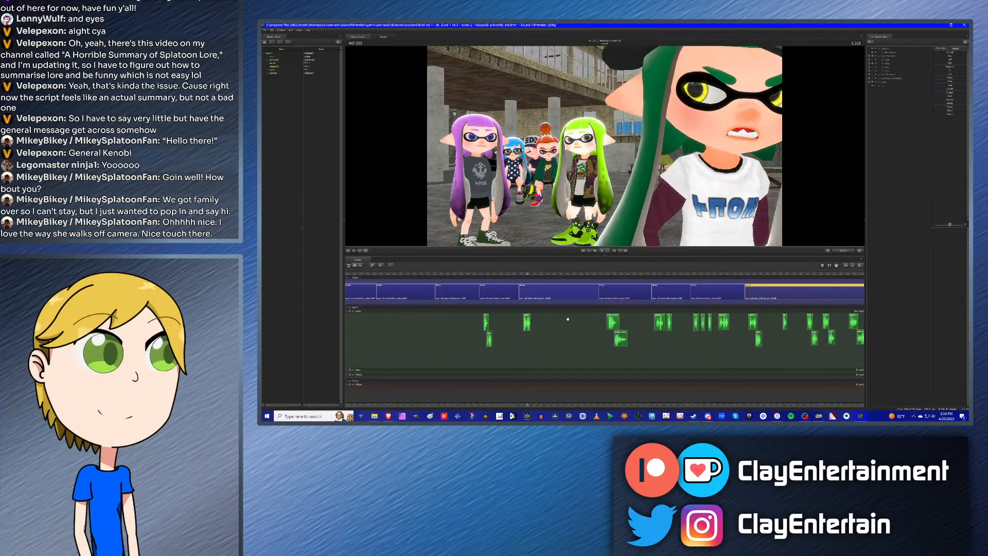
{"action": "key", "text": "space"}
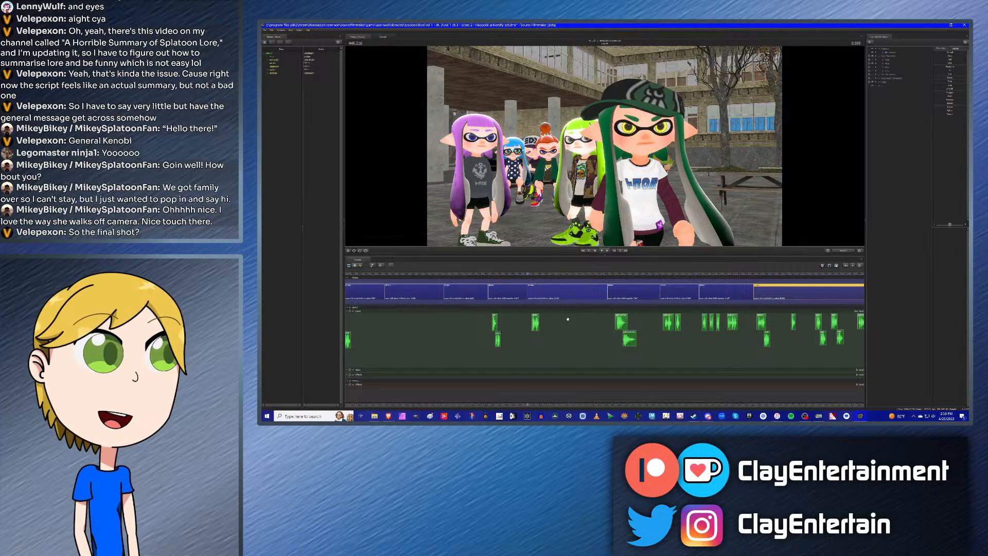
{"action": "key", "text": "space"}
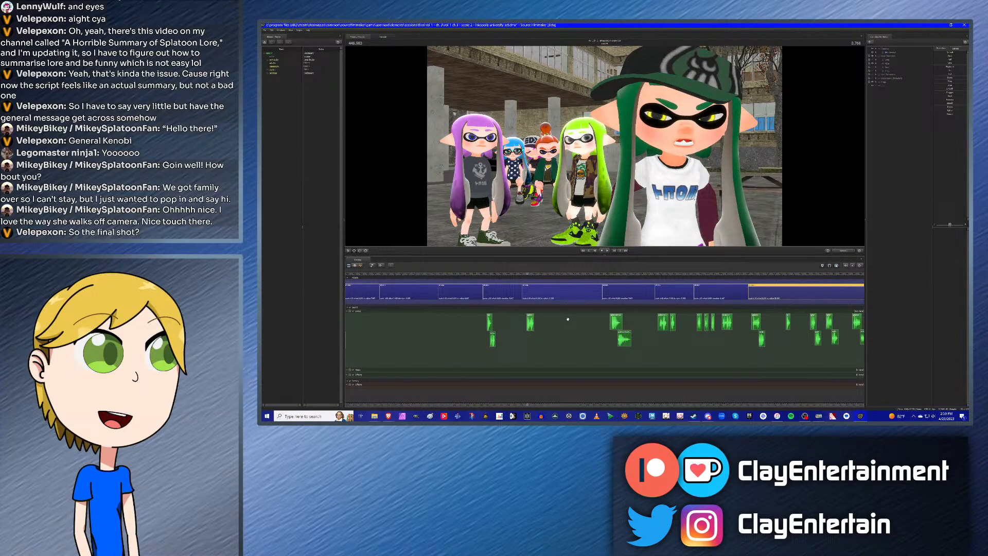
{"action": "key", "text": "Up"}
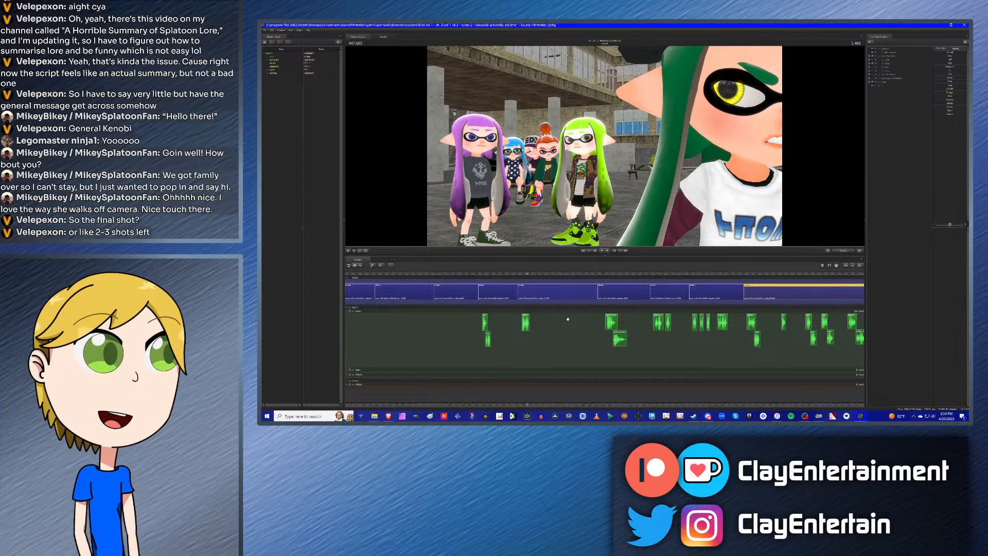
{"action": "key", "text": "Up"}
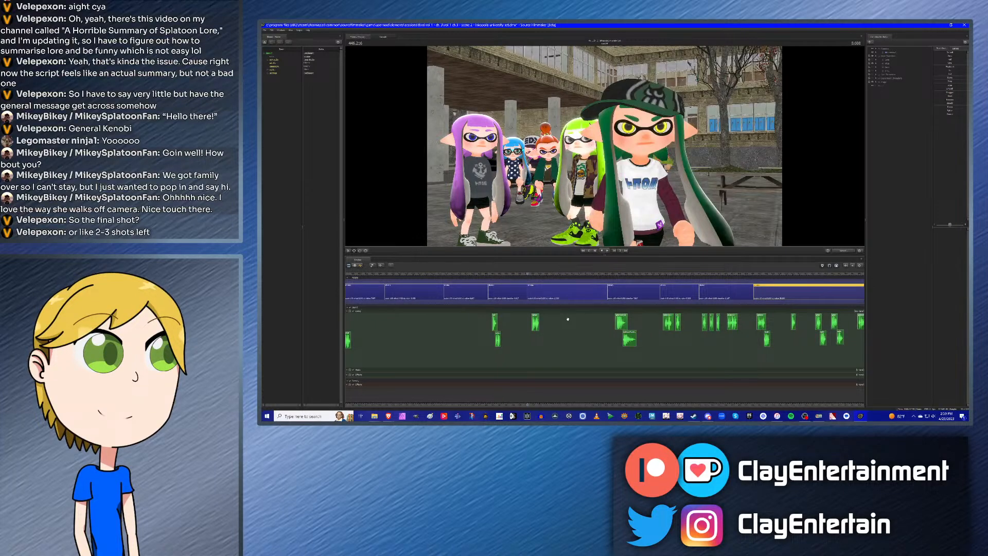
Step: Advance four shots to the start of the new shot with the pink-haired Inkling
{"action": "key", "text": "Down"}
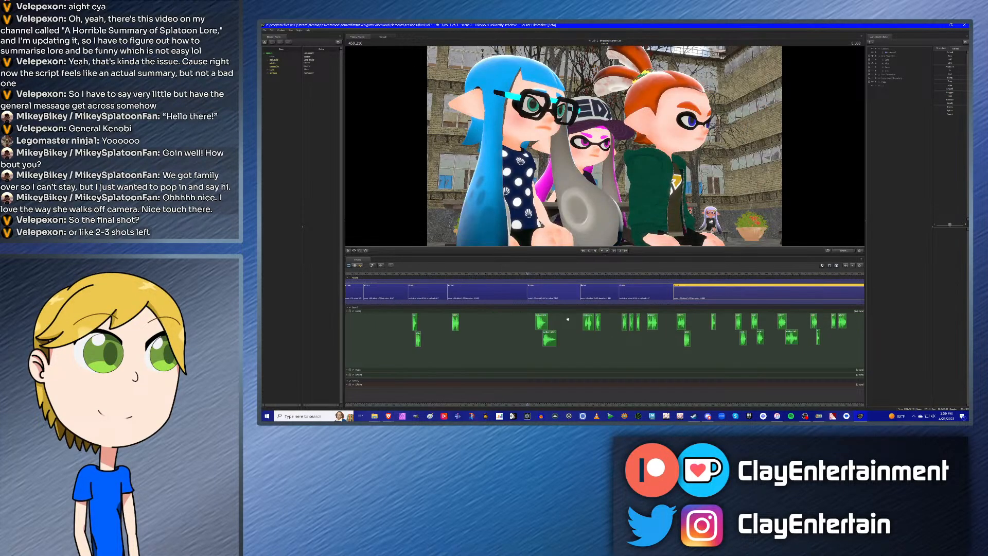
{"action": "key", "text": "Down"}
{"action": "key", "text": "Down"}
{"action": "key", "text": "Down"}
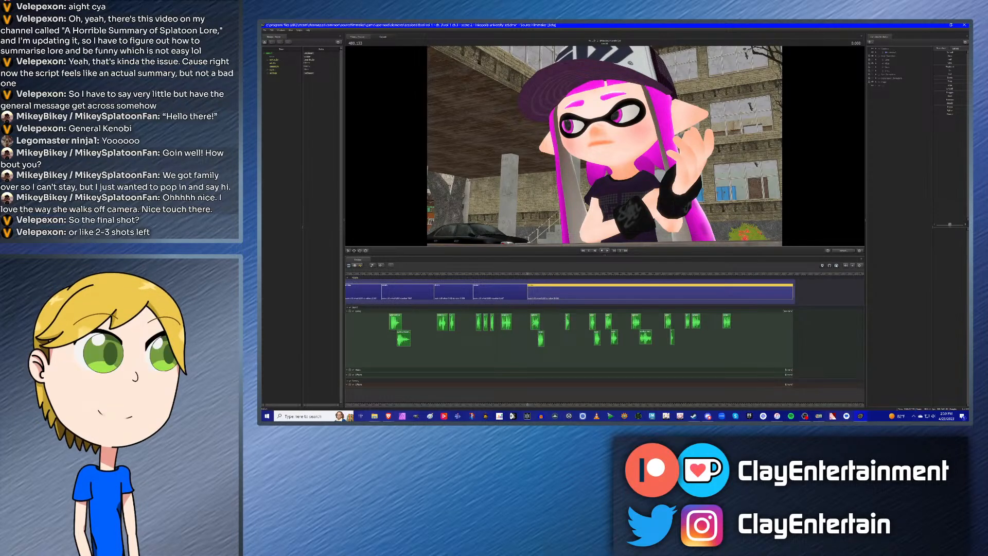
Step: Select the dialogue clips from the first to the last within the new shot to review the remaining audio
{"action": "left_click", "coordinate": [536, 322]}
{"action": "left_click", "coordinate": [729, 323], "text": "shift"}
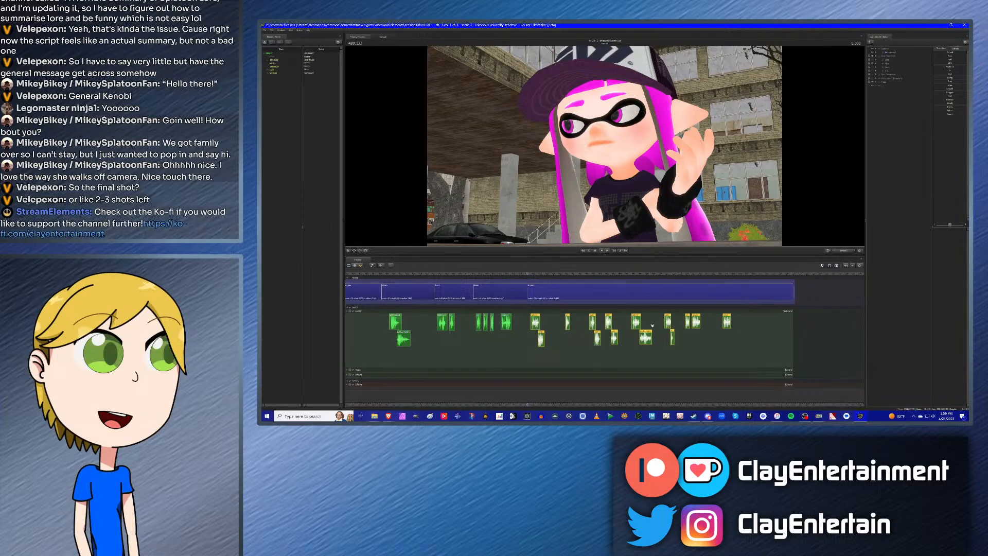
{"action": "scroll", "coordinate": [653, 326], "scroll_direction": "up", "scroll_amount": 3}
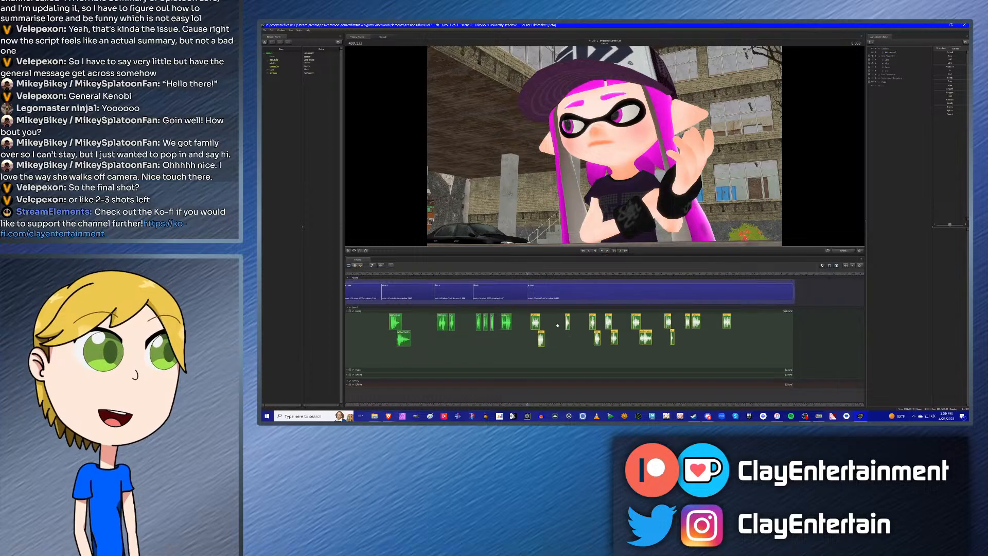
{"action": "scroll", "coordinate": [676, 312], "scroll_direction": "up", "scroll_amount": 3}
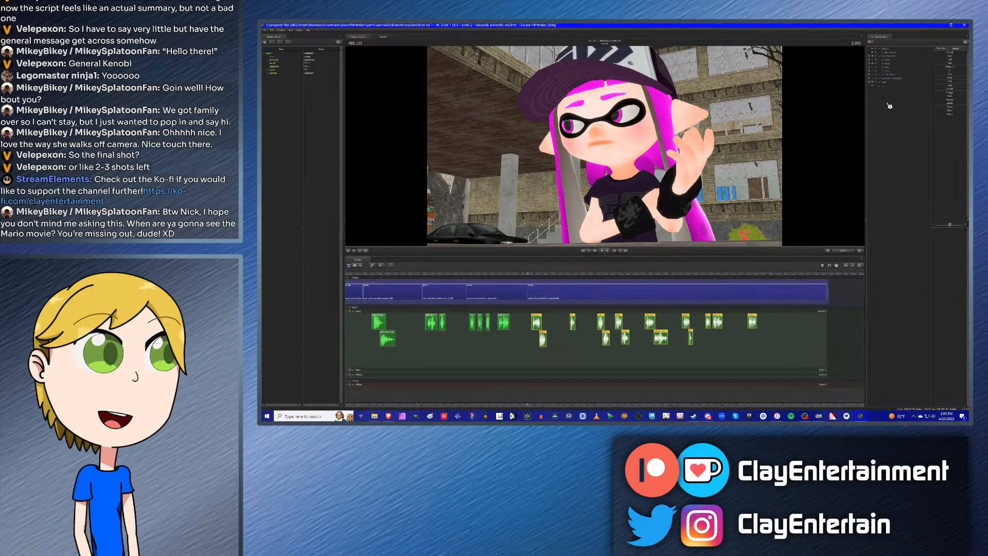
Step: Select the new shot instead of its dialogue clips and return the playhead to the shot's start
{"action": "left_click", "coordinate": [556, 301]}
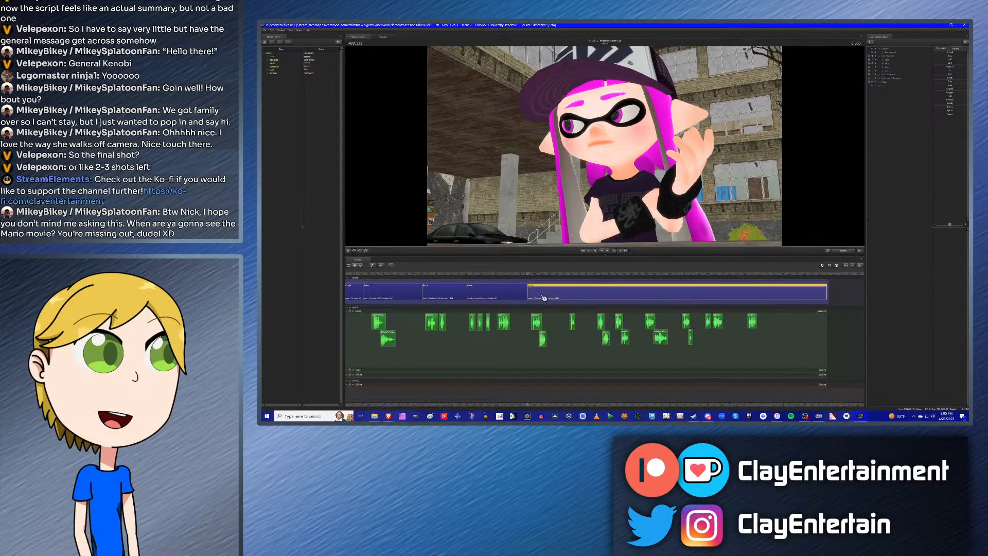
{"action": "scroll", "coordinate": [563, 300], "scroll_direction": "down", "scroll_amount": 3}
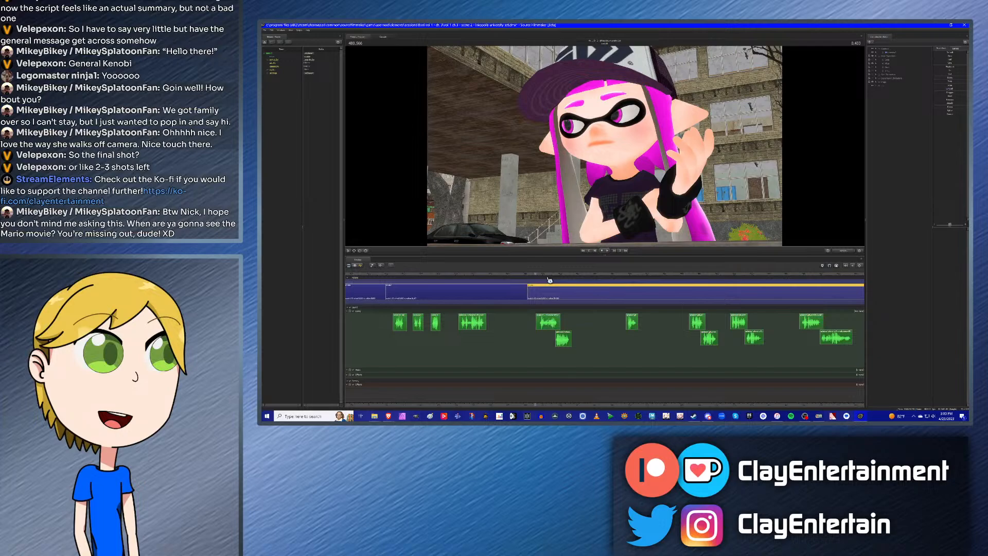
{"action": "key", "text": "Up"}
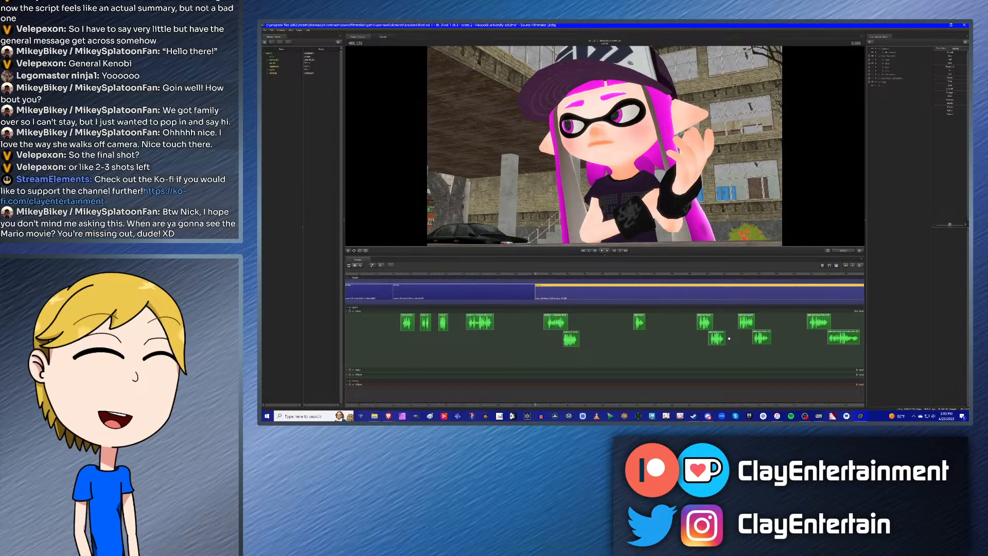
{"action": "scroll", "coordinate": [562, 328], "scroll_direction": "up", "scroll_amount": 1}
{"action": "scroll", "coordinate": [562, 328], "scroll_direction": "down", "scroll_amount": 2}
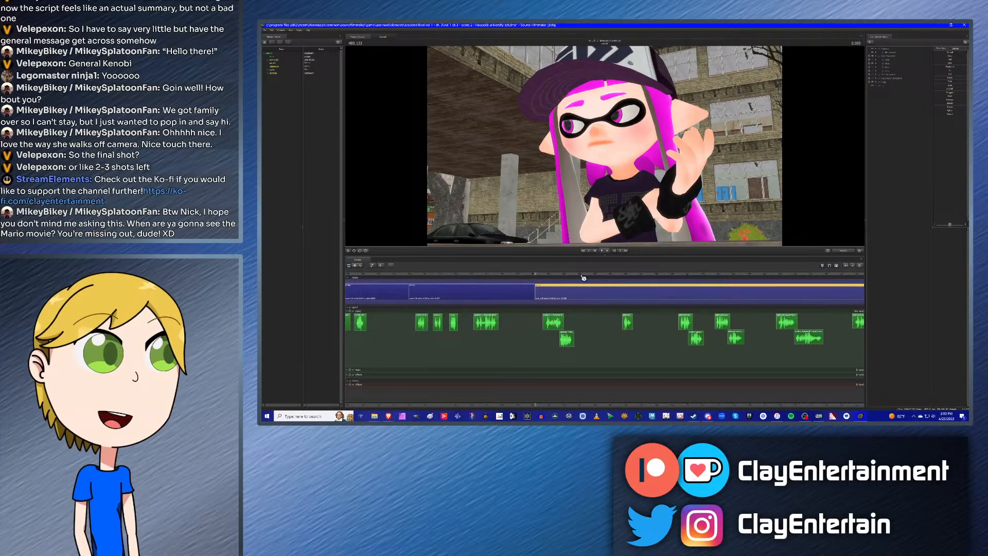
{"action": "left_click", "coordinate": [547, 275]}
{"action": "key", "text": "Up"}
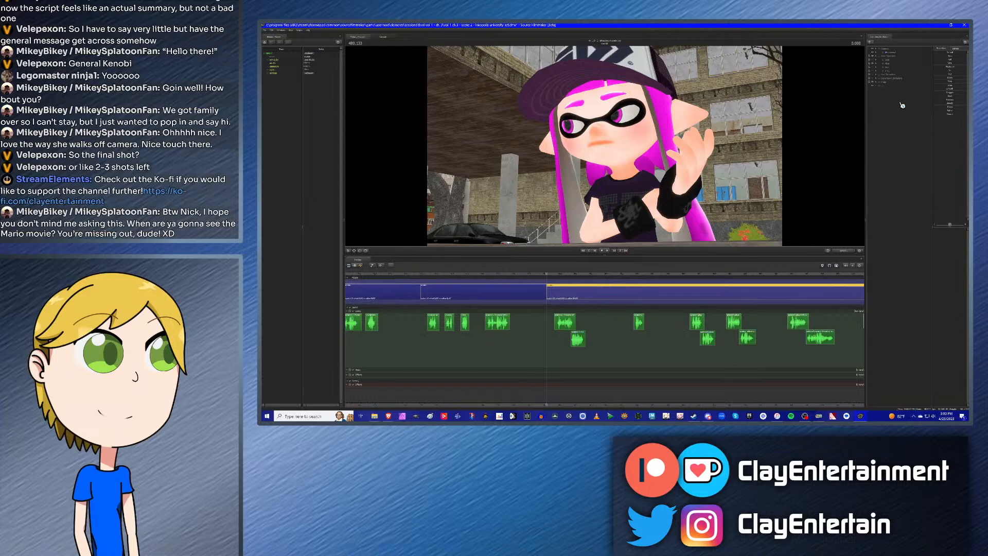
Step: Expand the pink-haired Inkling's control hierarchy and show one nested control group's curves in the Graph Editor
{"action": "left_click", "coordinate": [886, 67]}
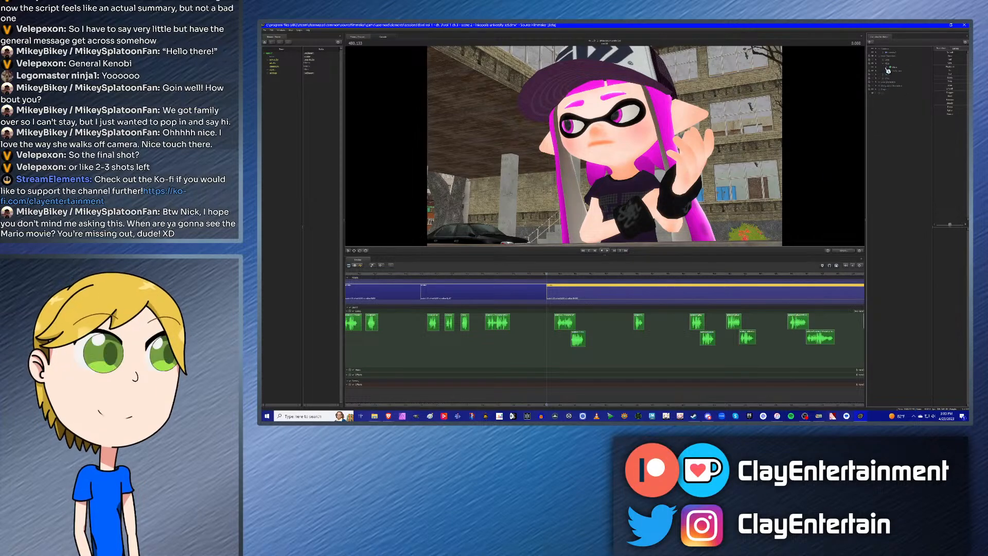
{"action": "left_click", "coordinate": [887, 68]}
{"action": "left_click", "coordinate": [889, 93]}
{"action": "left_click", "coordinate": [904, 109]}
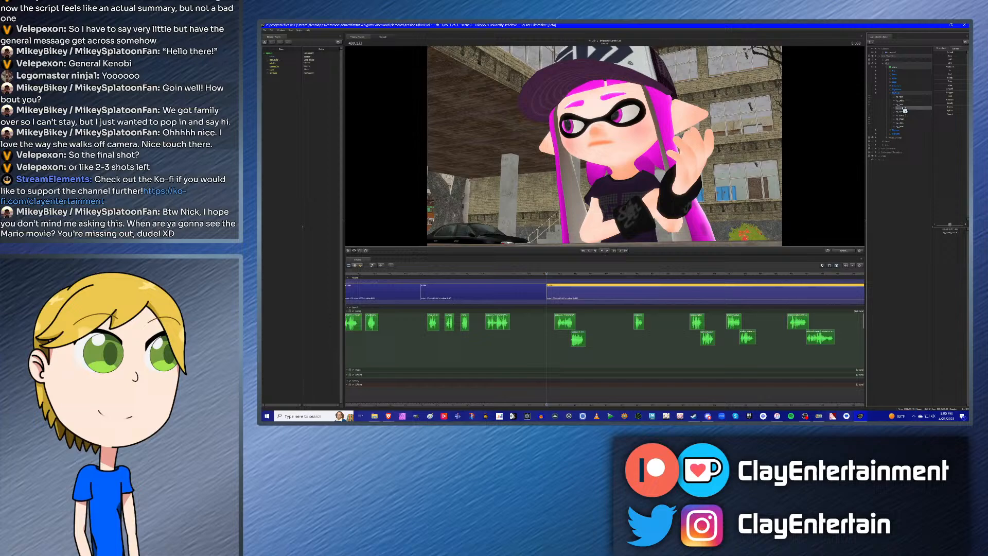
{"action": "left_click", "coordinate": [361, 266]}
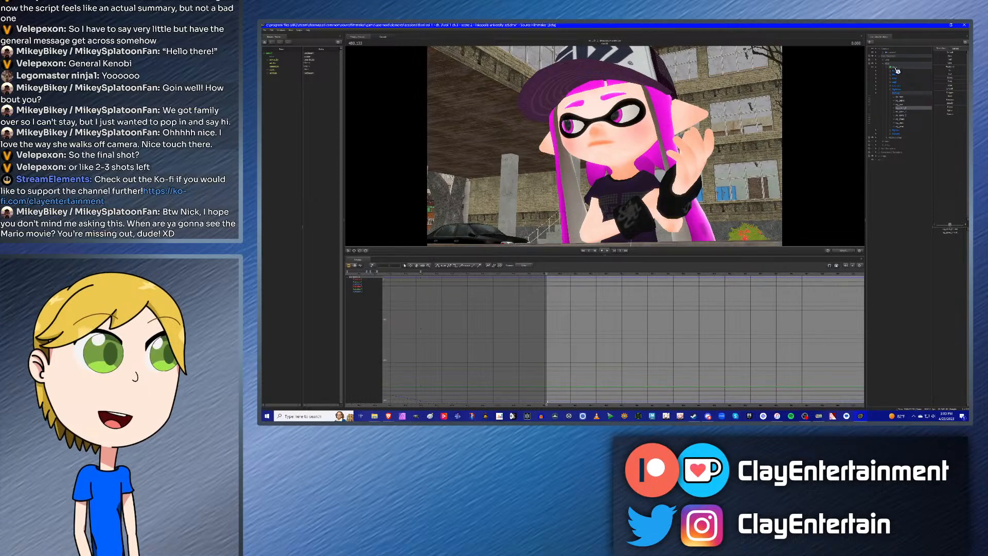
Step: Inspect the curves of the pink-haired Inkling's whole body, then return to the Clip Editor with only the nested control group selected
{"action": "left_click", "coordinate": [897, 68]}
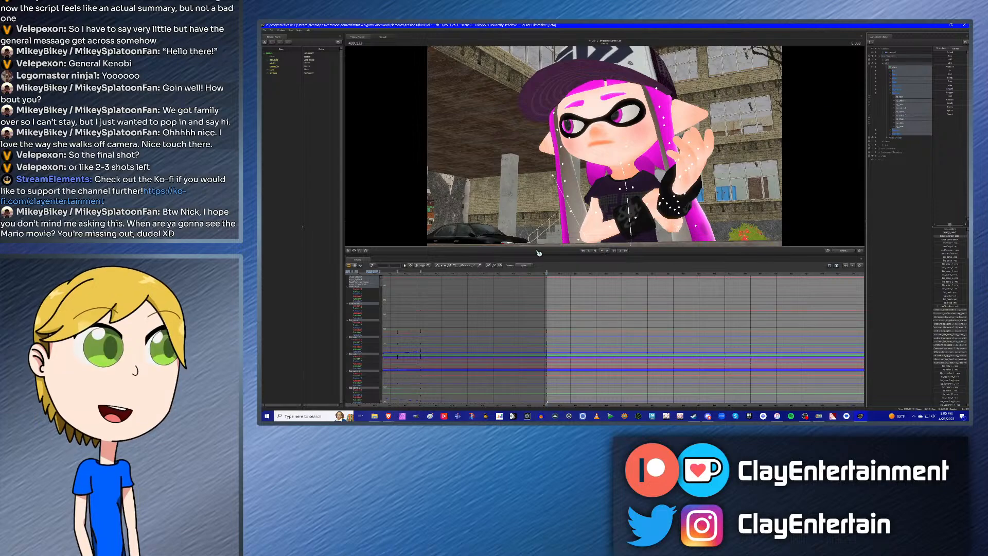
{"action": "left_click", "coordinate": [350, 267]}
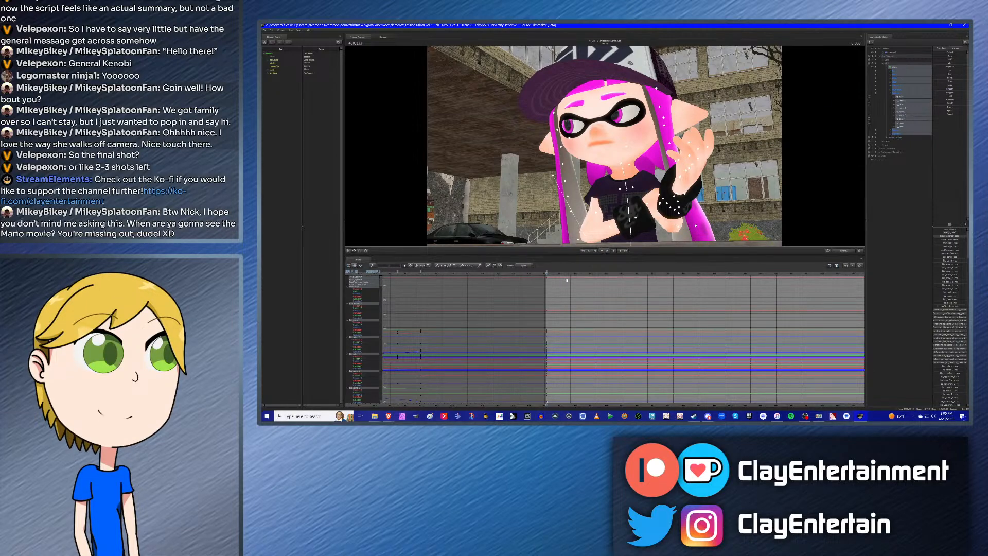
{"action": "left_click", "coordinate": [910, 108]}
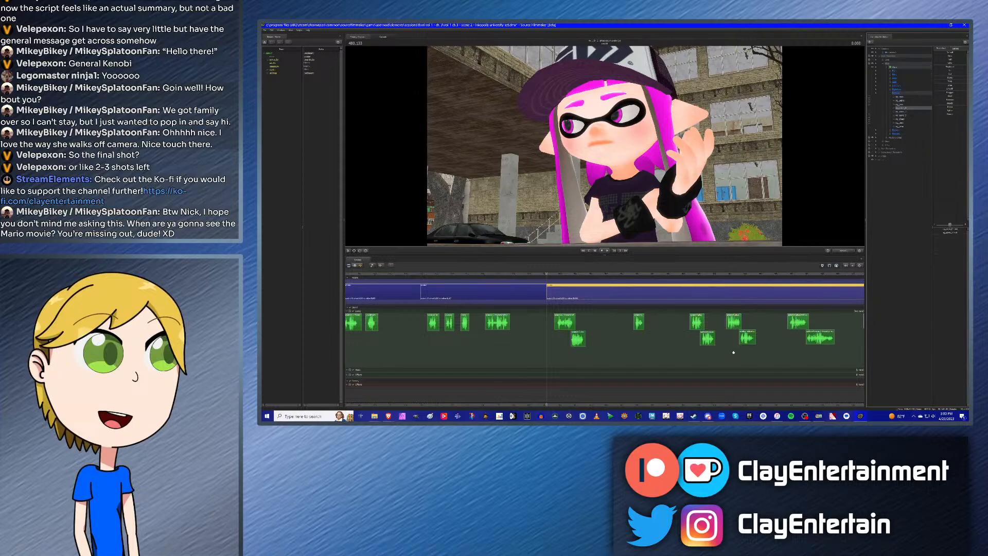
Step: Go back two shots and play the cut from the blue-haired and orange-haired Inklings into the pink-haired Inkling's earlier shot
{"action": "key", "text": "Up"}
{"action": "key", "text": "Up"}
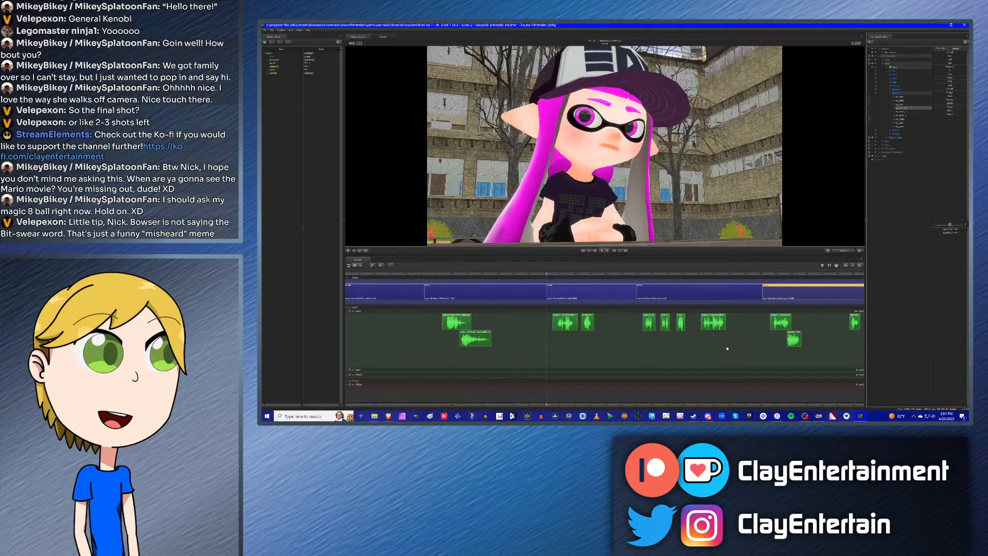
{"action": "left_click", "coordinate": [534, 272]}
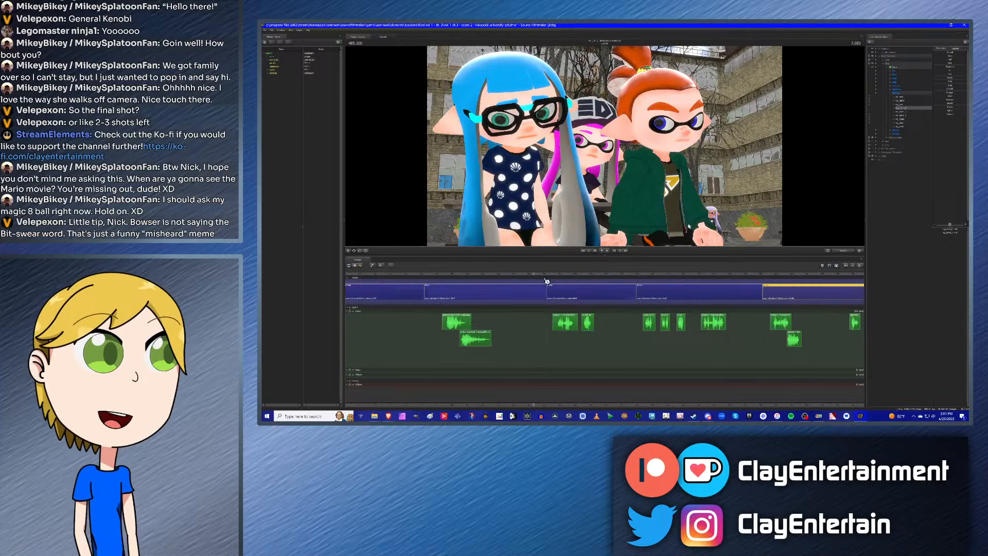
{"action": "key", "text": "space"}
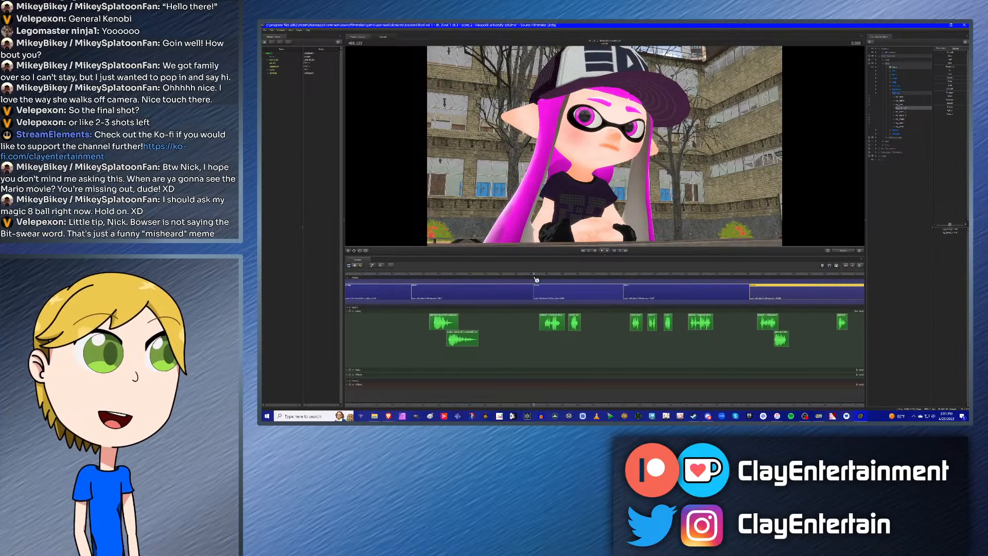
{"action": "left_click", "coordinate": [526, 273]}
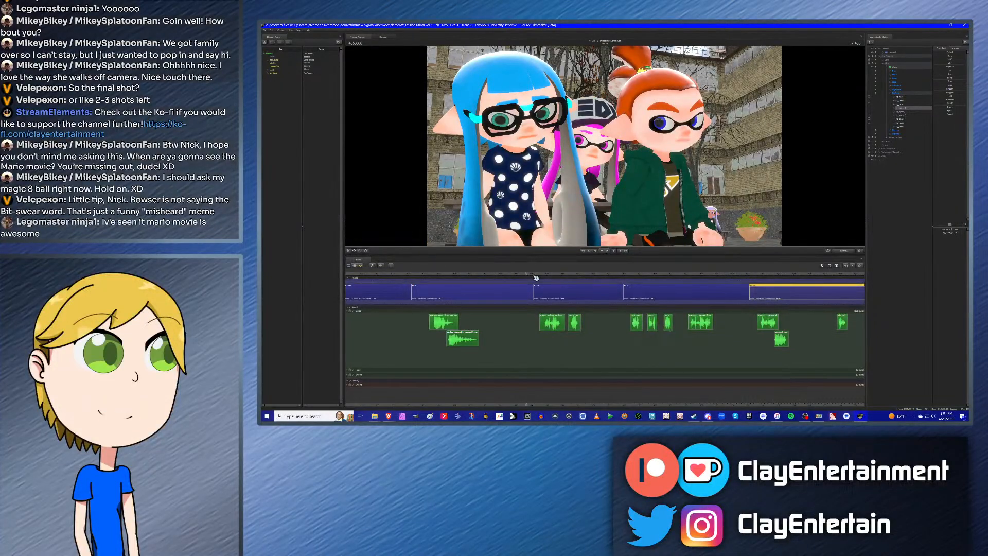
{"action": "key", "text": "Down"}
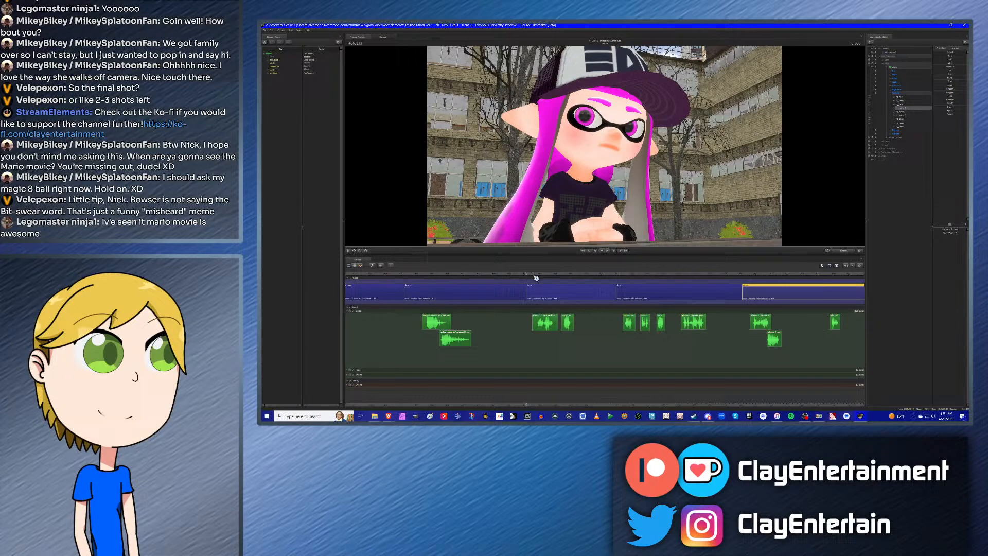
Step: Make the pink-haired Inkling's earlier shot the active one and show it in the Graph Editor
{"action": "left_click", "coordinate": [363, 266]}
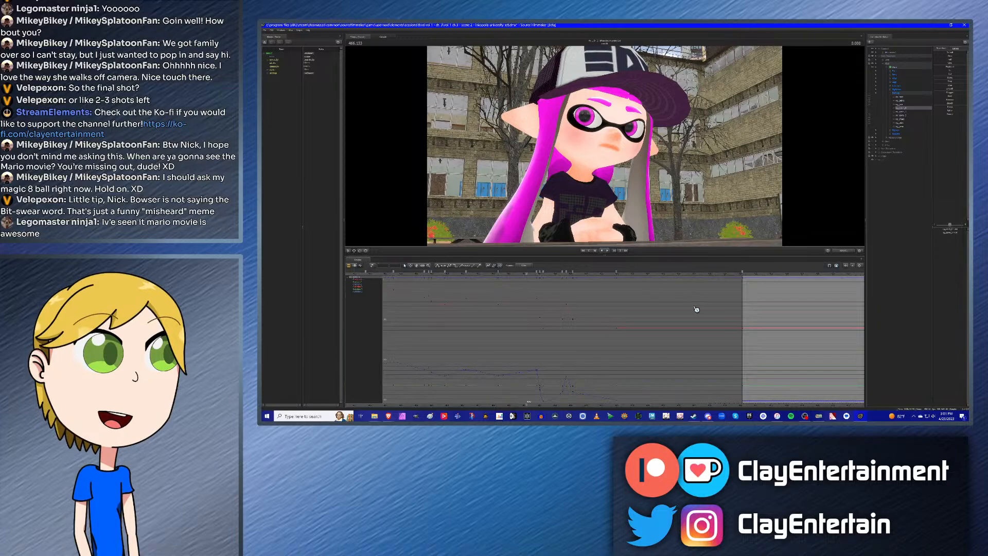
{"action": "left_click", "coordinate": [349, 267]}
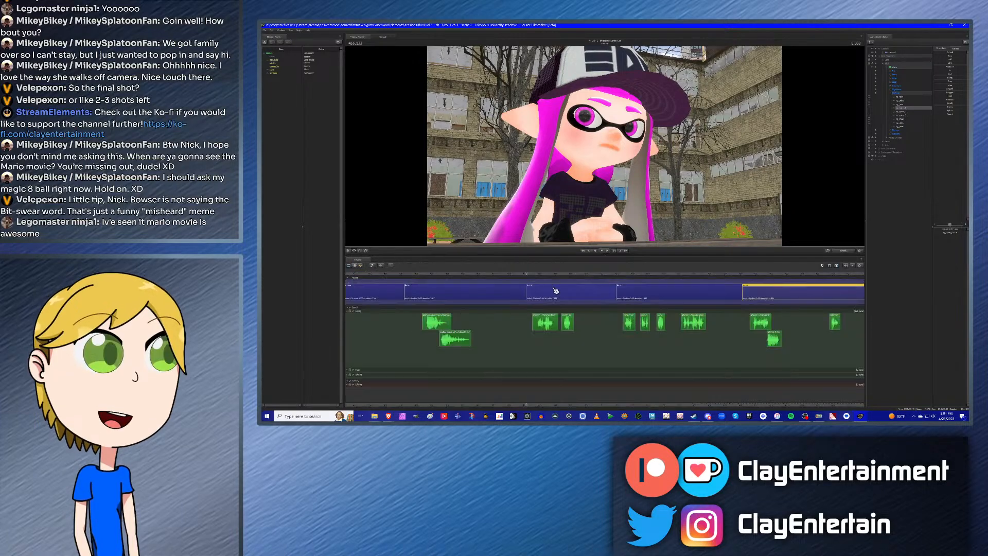
{"action": "left_click", "coordinate": [554, 291]}
{"action": "left_click", "coordinate": [363, 266]}
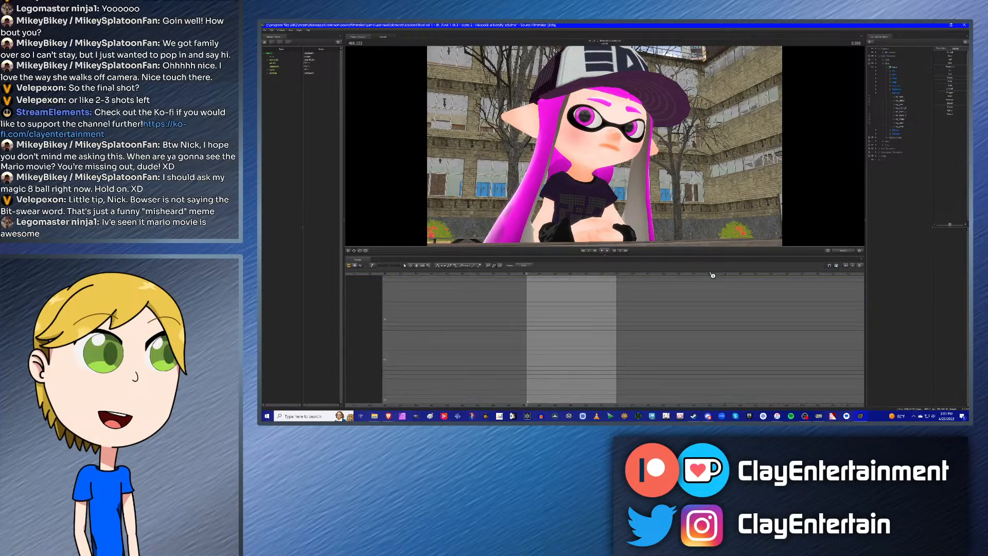
Step: Display the same nested control group's curves in the earlier shot and scrub to the closed-mouth pose with folded arms
{"action": "scroll", "coordinate": [604, 325], "scroll_direction": "up", "scroll_amount": 2}
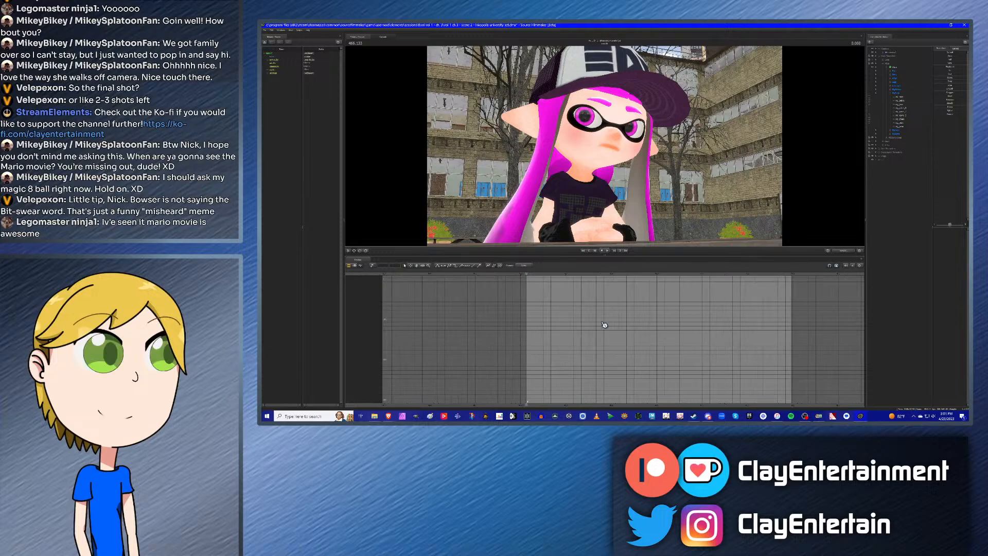
{"action": "scroll", "coordinate": [604, 325], "scroll_direction": "down", "scroll_amount": 3}
{"action": "scroll", "coordinate": [605, 323], "scroll_direction": "up", "scroll_amount": 2}
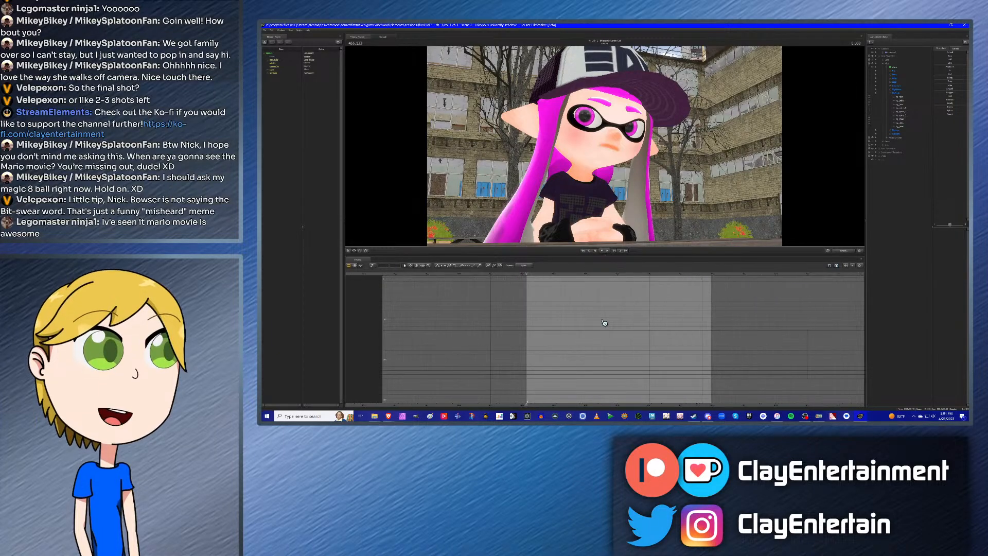
{"action": "scroll", "coordinate": [604, 323], "scroll_direction": "down", "scroll_amount": 2}
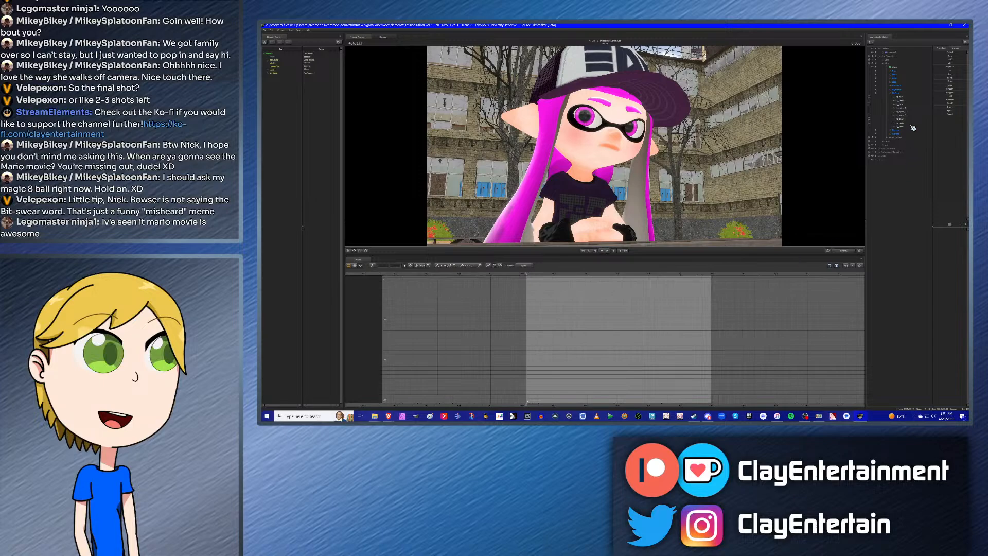
{"action": "left_click", "coordinate": [908, 108]}
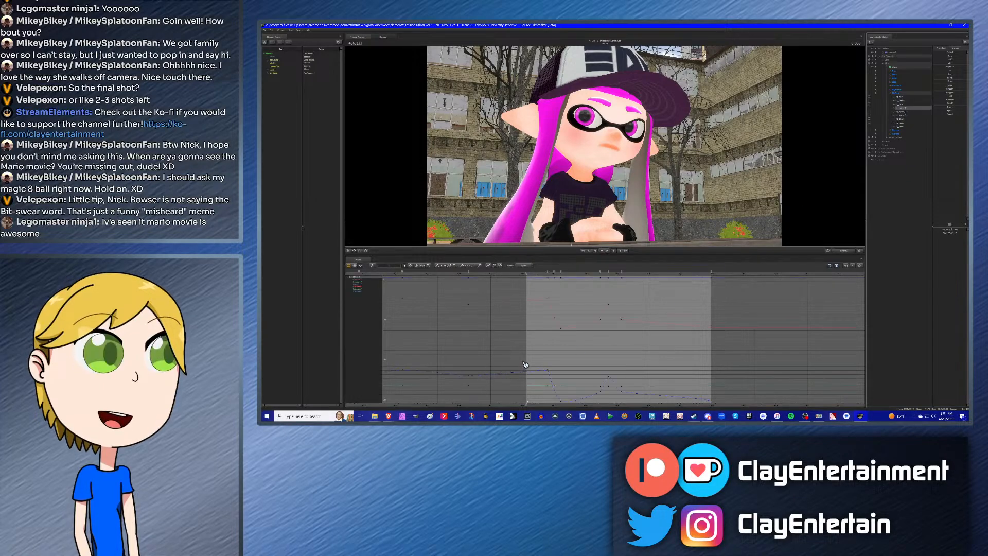
{"action": "left_click", "coordinate": [570, 274]}
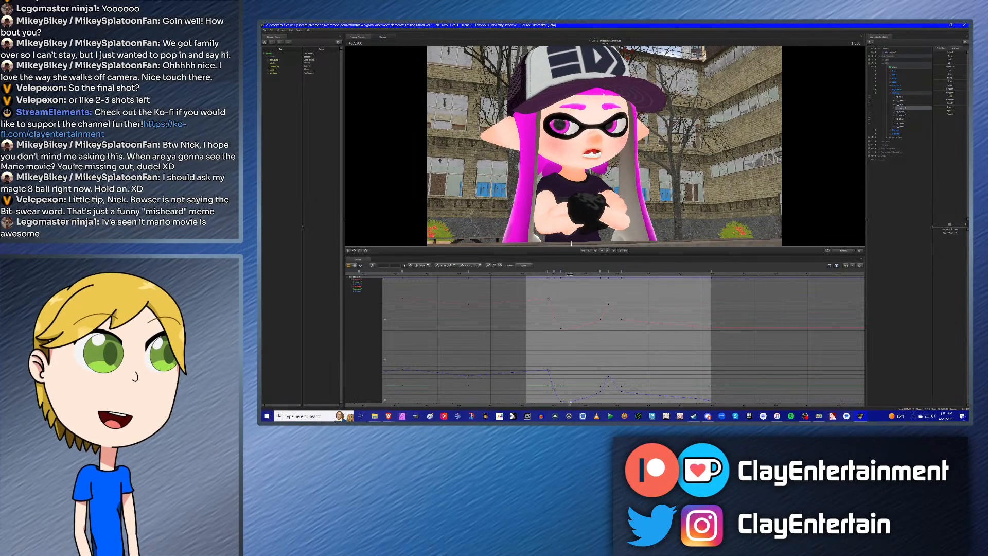
{"action": "left_click_drag", "start_coordinate": [570, 275], "coordinate": [601, 274]}
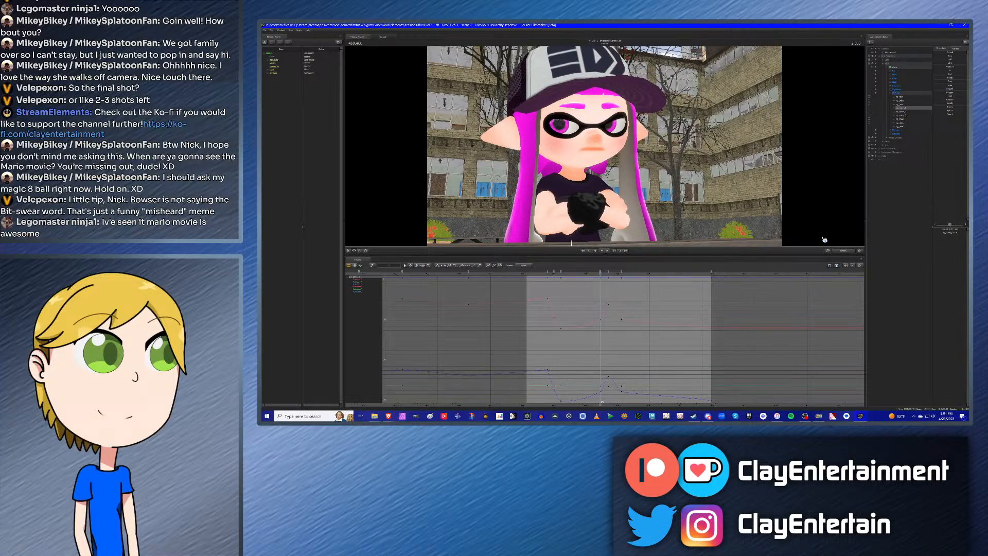
Step: Inspect the curves of the pink-haired Inkling's whole body around the folded-arms pose, then expand the body control group again
{"action": "left_click", "coordinate": [894, 95]}
{"action": "left_click", "coordinate": [896, 69]}
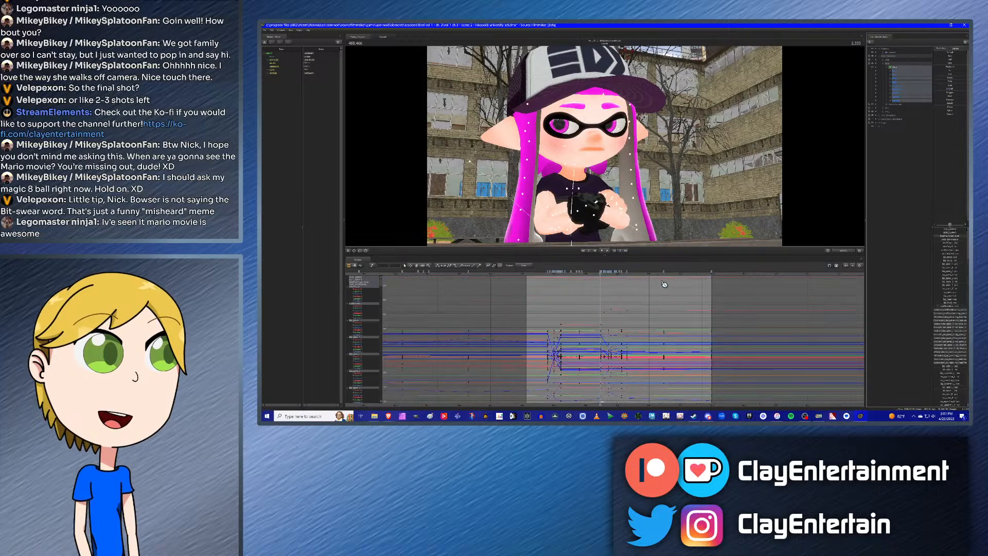
{"action": "scroll", "coordinate": [604, 296], "scroll_direction": "down", "scroll_amount": 2}
{"action": "scroll", "coordinate": [604, 296], "scroll_direction": "up", "scroll_amount": 3}
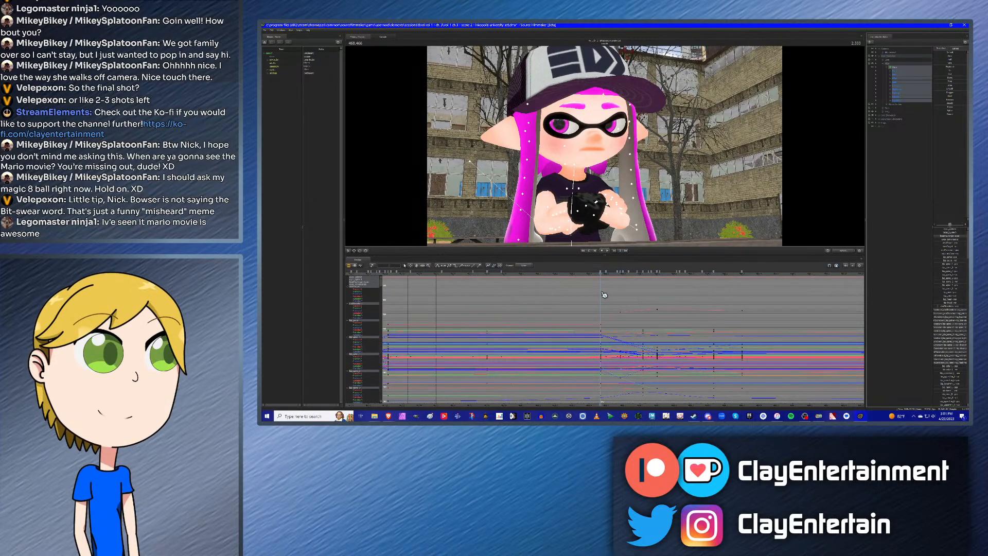
{"action": "left_click", "coordinate": [892, 97]}
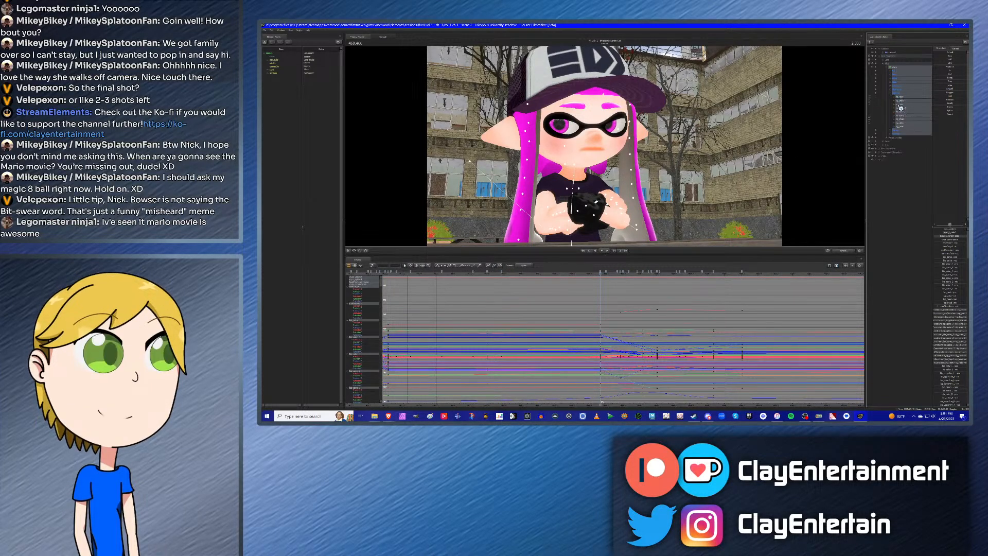
Step: Expand the arm control groups and select the six torso-to-head controls together with both hand controls
{"action": "left_click", "coordinate": [900, 108]}
{"action": "left_click", "coordinate": [901, 126], "text": "shift"}
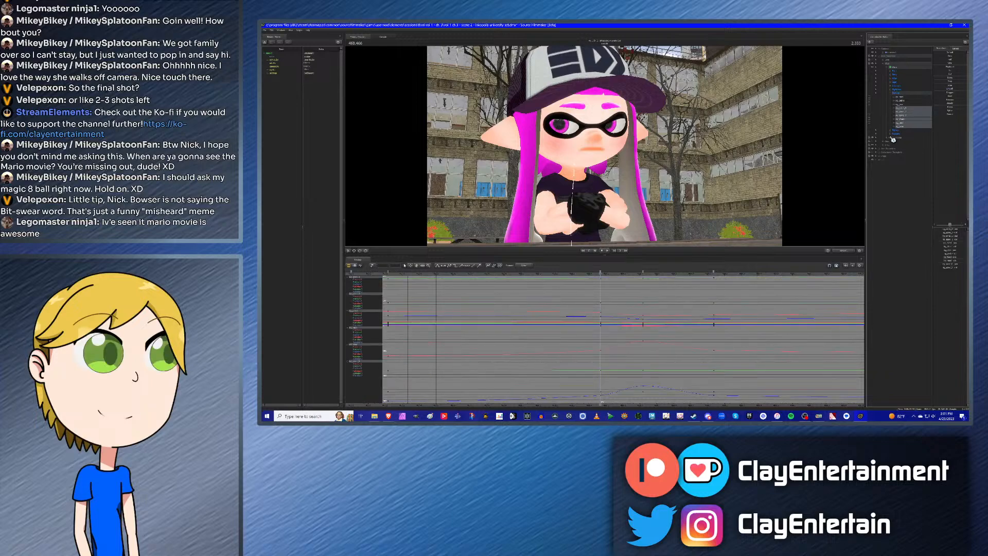
{"action": "left_click", "coordinate": [891, 134]}
{"action": "left_click", "coordinate": [894, 137]}
{"action": "left_click", "coordinate": [894, 153]}
{"action": "left_click", "coordinate": [907, 141], "text": "ctrl"}
{"action": "left_click", "coordinate": [905, 156], "text": "ctrl"}
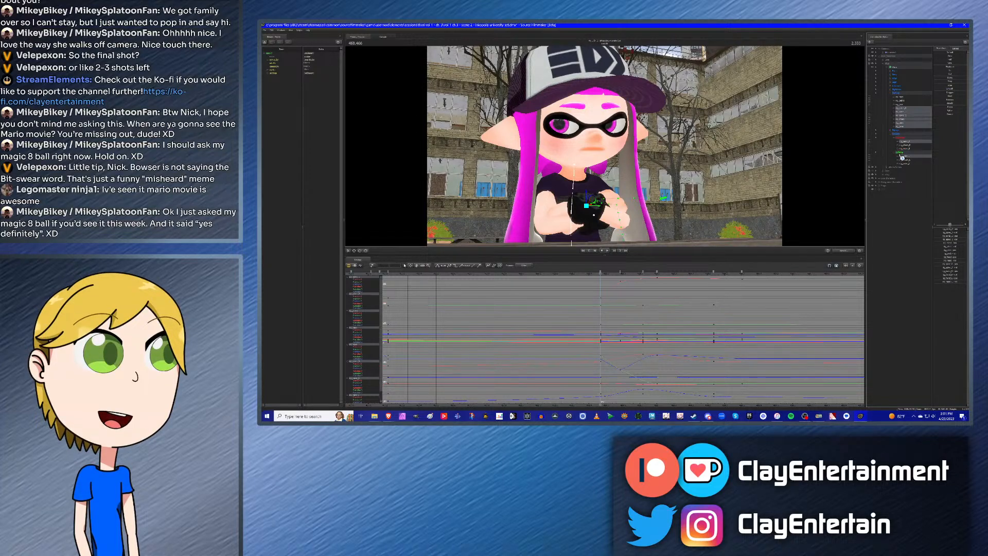
Step: Inspect the curves of the lowest torso control and each hand separately, checking the left hand's next pose after the folded arms
{"action": "left_click", "coordinate": [904, 108]}
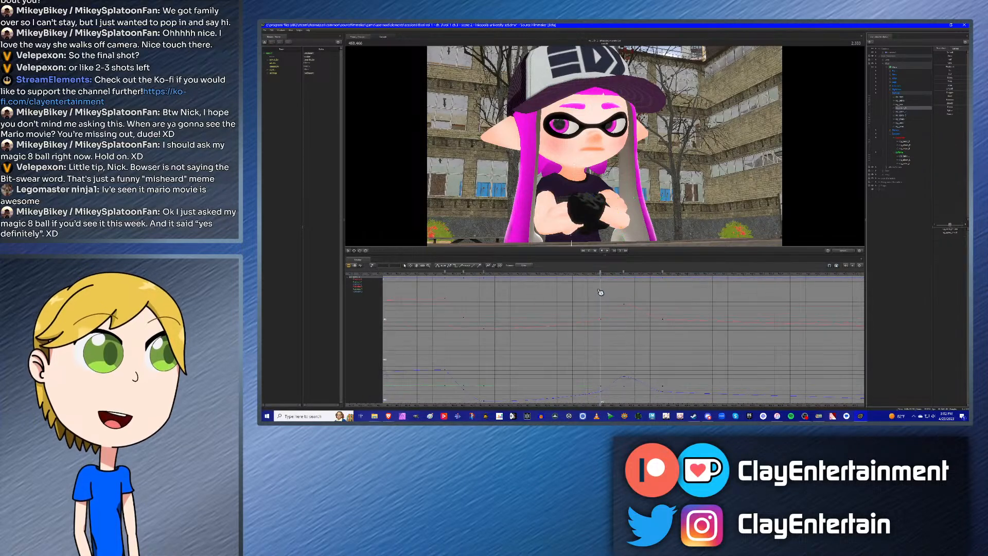
{"action": "left_click", "coordinate": [907, 141]}
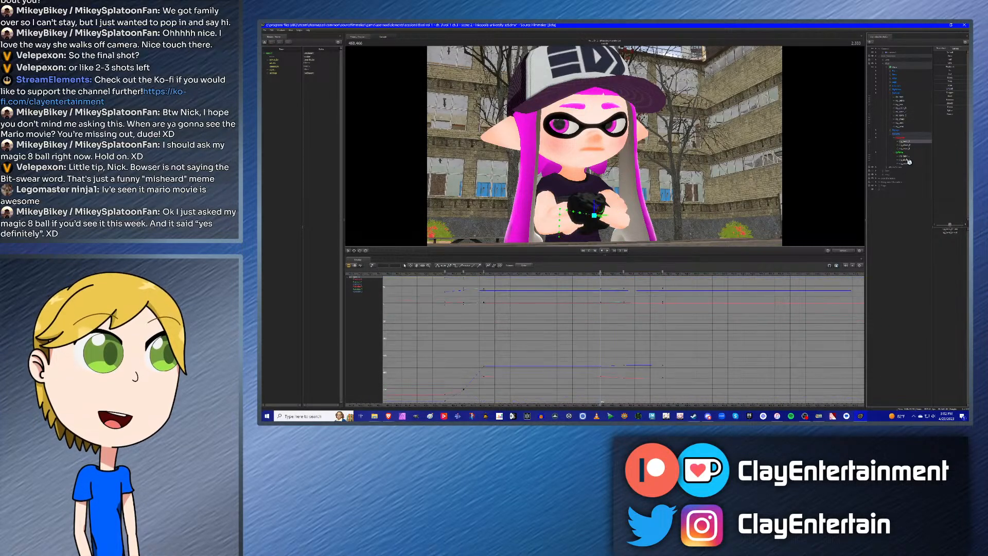
{"action": "left_click", "coordinate": [909, 158]}
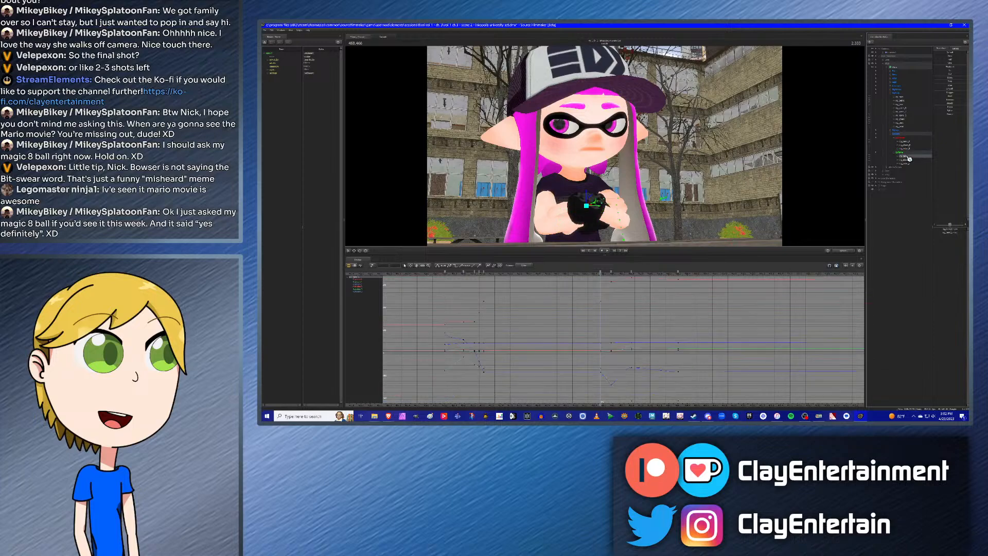
{"action": "key", "text": "Down"}
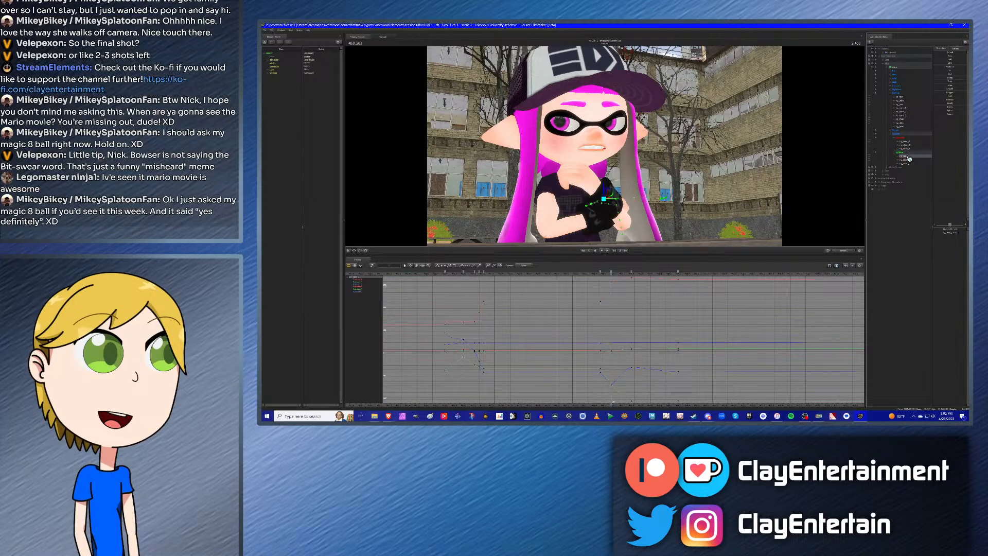
{"action": "key", "text": "Down"}
{"action": "key", "text": "Up"}
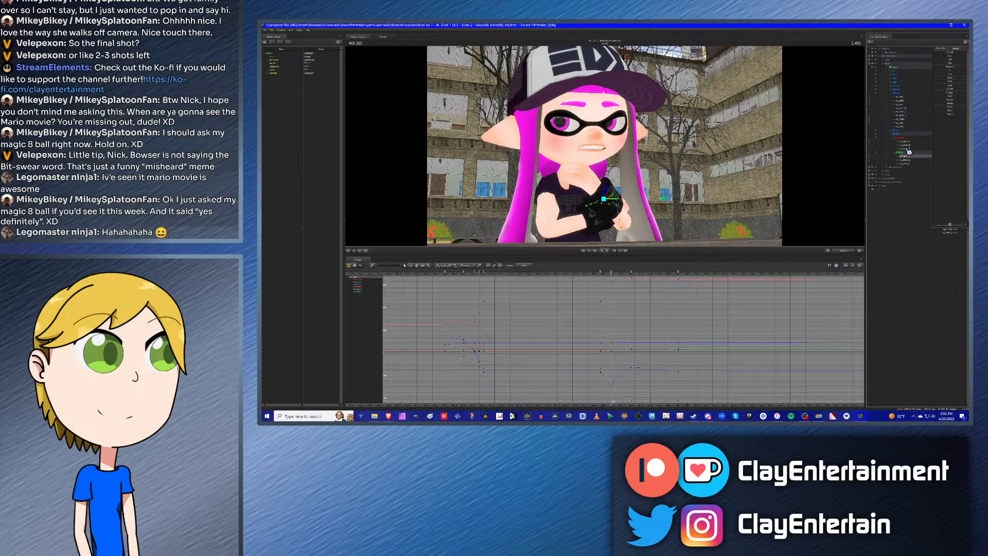
Step: Display the torso-to-head controls with both hand controls at the folded-arms pose and examine their combined curves
{"action": "left_click", "coordinate": [907, 109]}
{"action": "left_click", "coordinate": [904, 128], "text": "shift"}
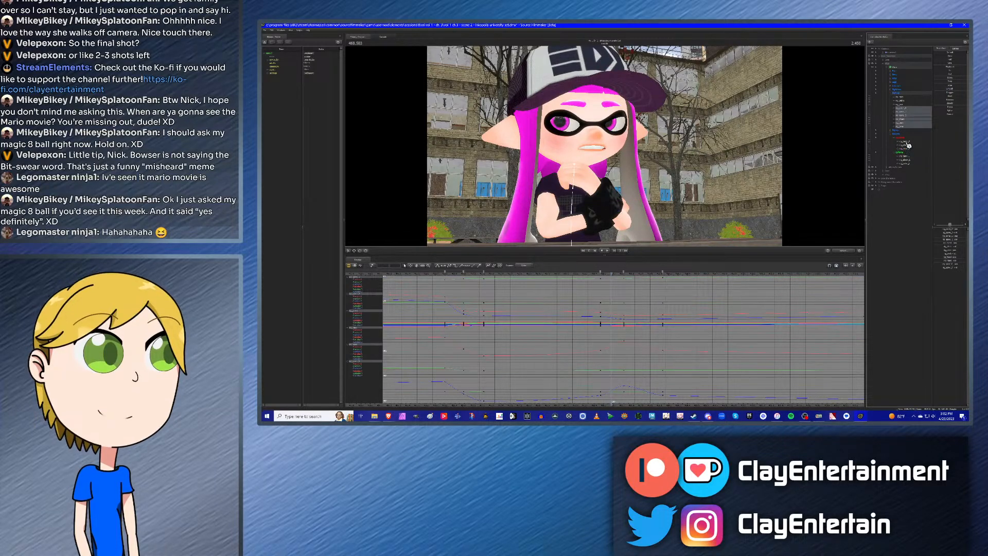
{"action": "key", "text": "Up"}
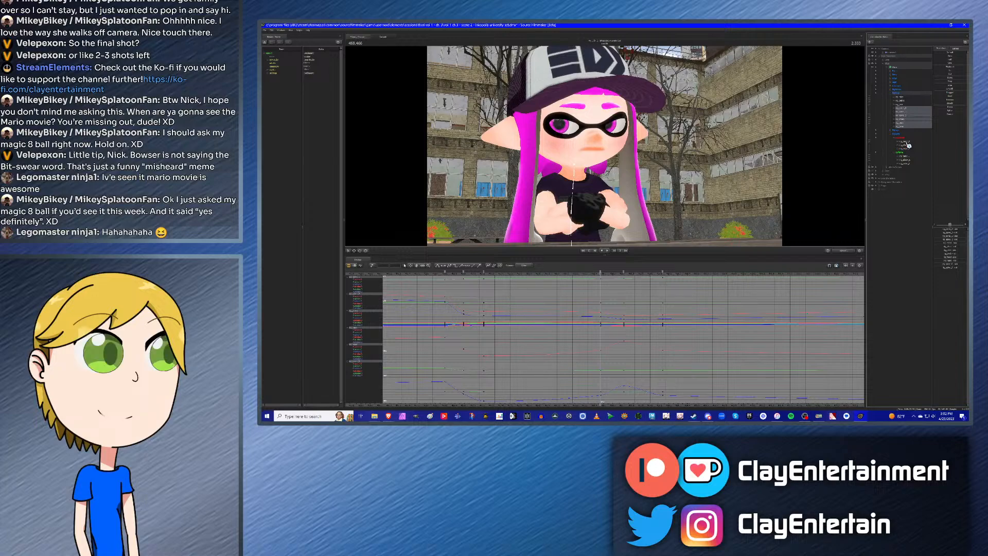
{"action": "left_click", "coordinate": [906, 142], "text": "ctrl"}
{"action": "left_click", "coordinate": [906, 157], "text": "ctrl"}
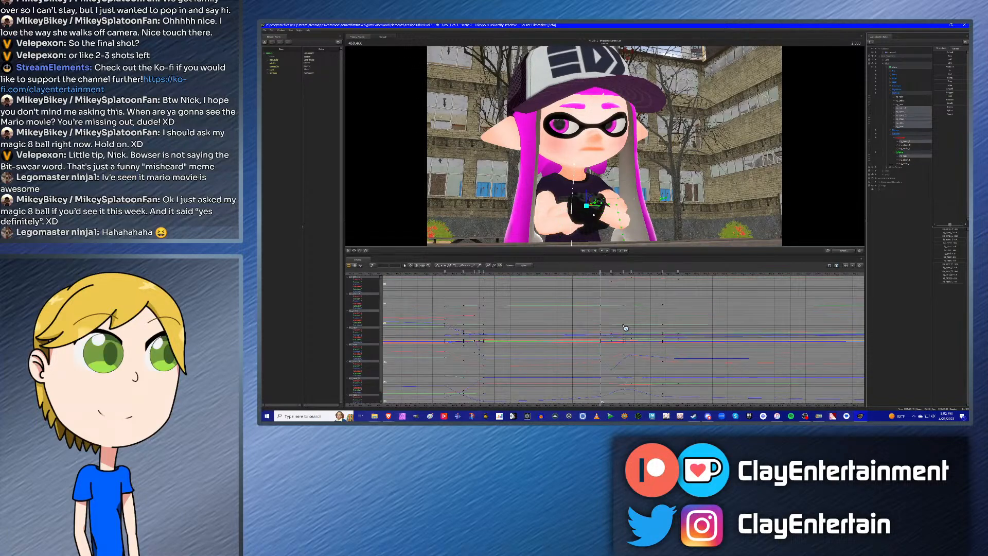
{"action": "scroll", "coordinate": [608, 321], "scroll_direction": "down", "scroll_amount": 2}
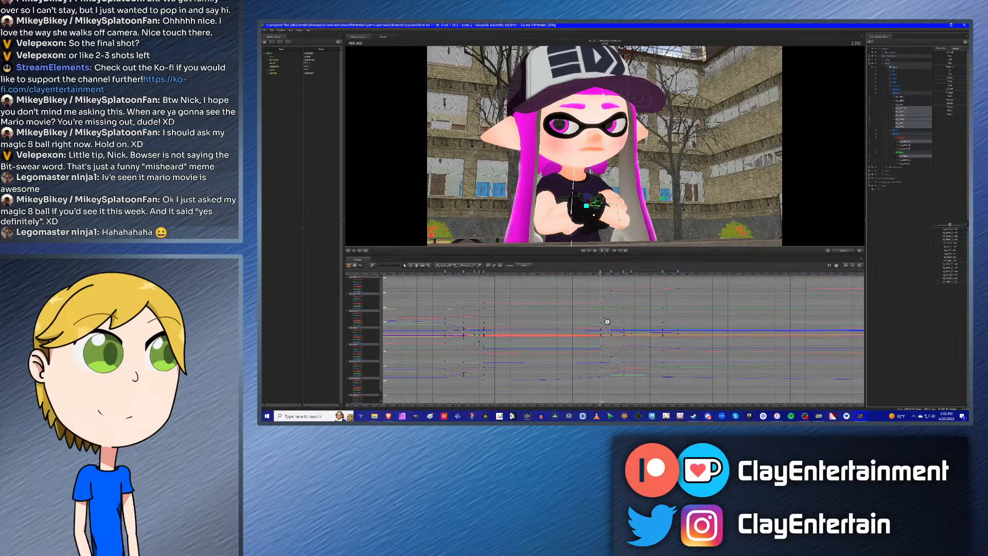
Step: Compare the left and right hands' keyframes between the folded-arms pose and the raised-hand gesture
{"action": "left_click", "coordinate": [906, 157]}
{"action": "key", "text": "Down"}
{"action": "key", "text": "Down"}
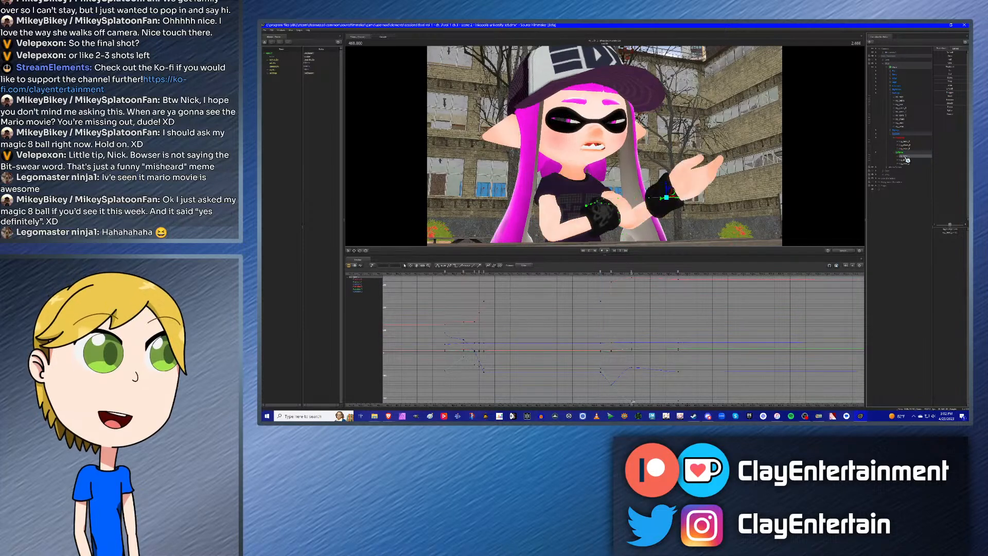
{"action": "left_click", "coordinate": [909, 142]}
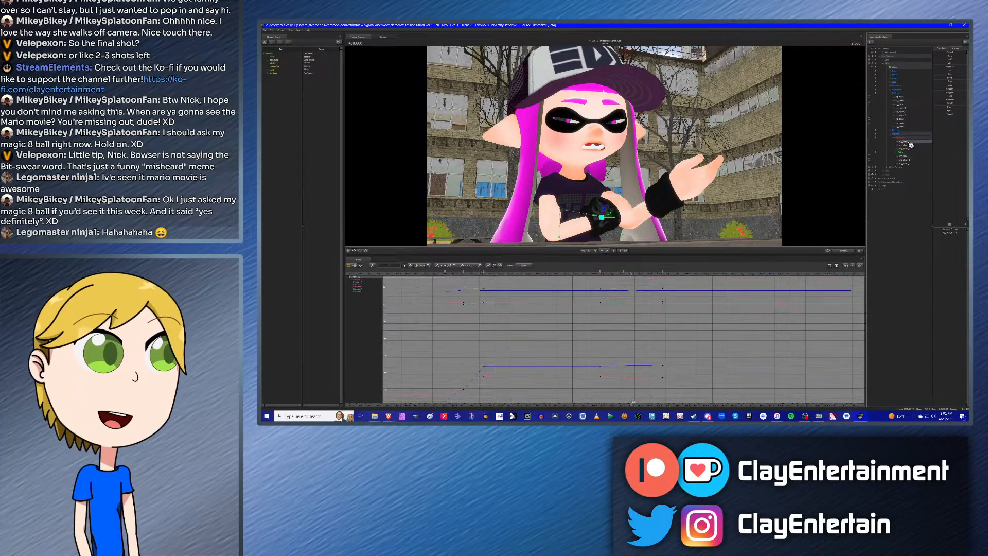
{"action": "key", "text": "Up"}
{"action": "key", "text": "Up"}
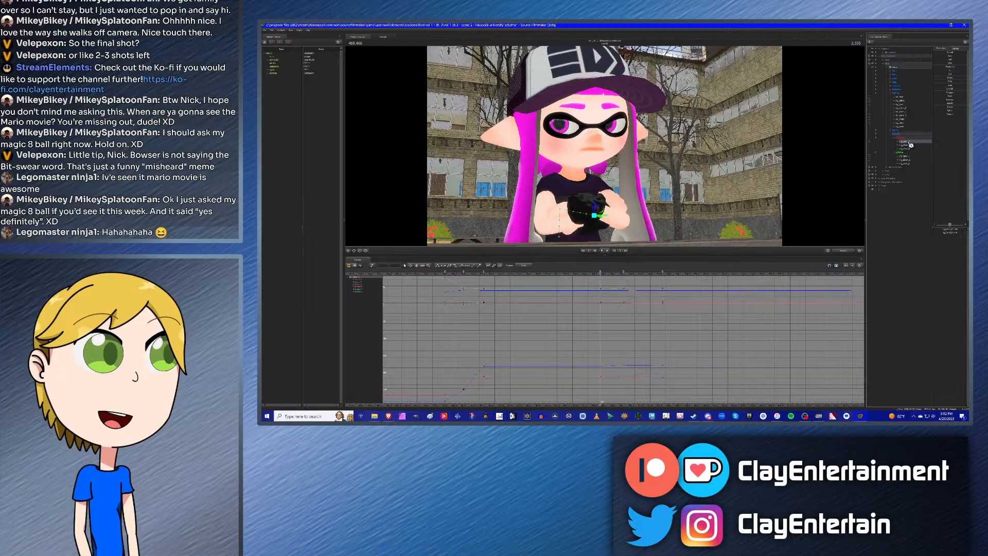
{"action": "key", "text": "Down"}
{"action": "key", "text": "Down"}
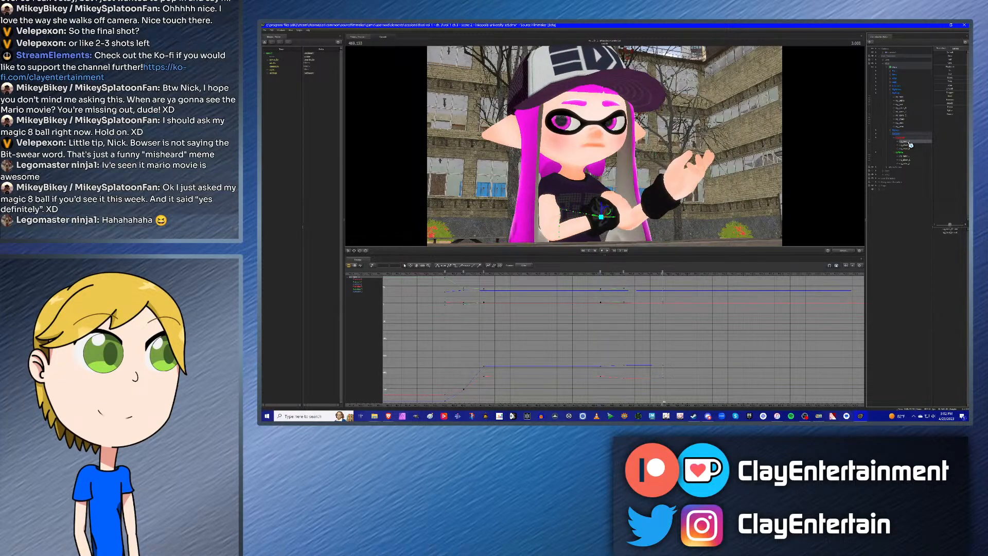
{"action": "key", "text": "Up"}
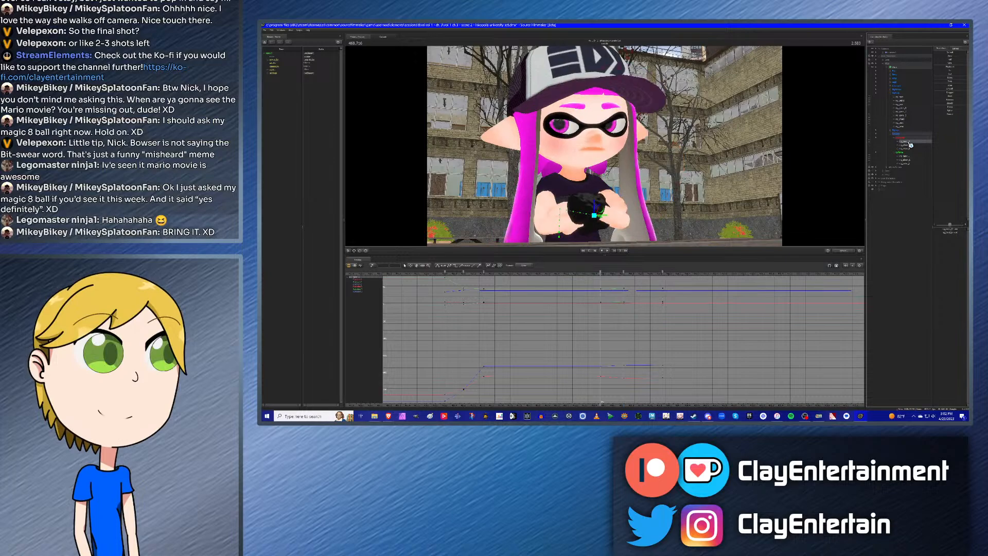
Step: Check the left hand's keyframes up to the raised-hand gesture and return to the folded-arms pose
{"action": "left_click", "coordinate": [909, 157]}
{"action": "key", "text": "Right"}
{"action": "key", "text": "Right"}
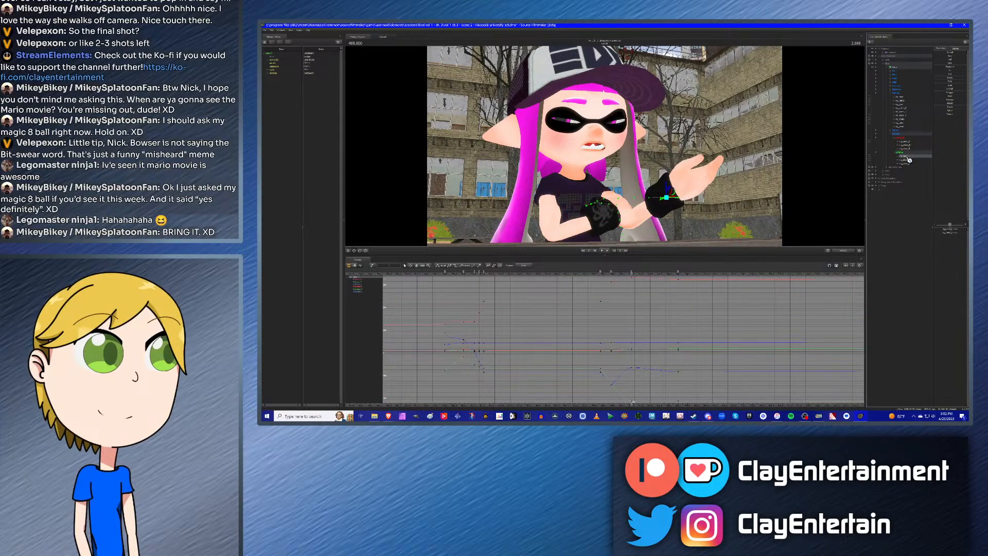
{"action": "key", "text": "Up"}
{"action": "key", "text": "Up"}
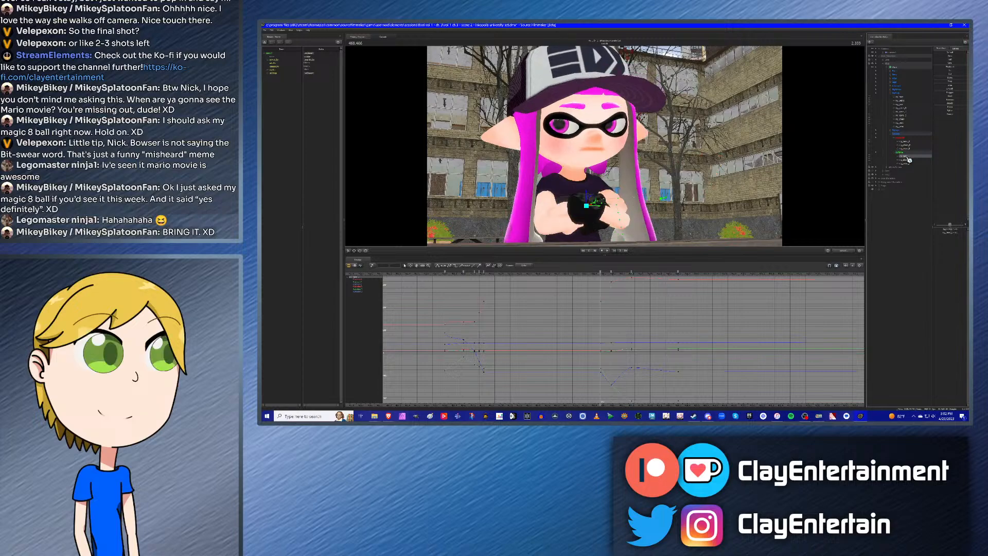
Step: Copy the folded-arms keyframe of the torso-to-head controls and the left hand, then return to the Clip Editor
{"action": "left_click", "coordinate": [903, 108]}
{"action": "left_click", "coordinate": [902, 126], "text": "shift"}
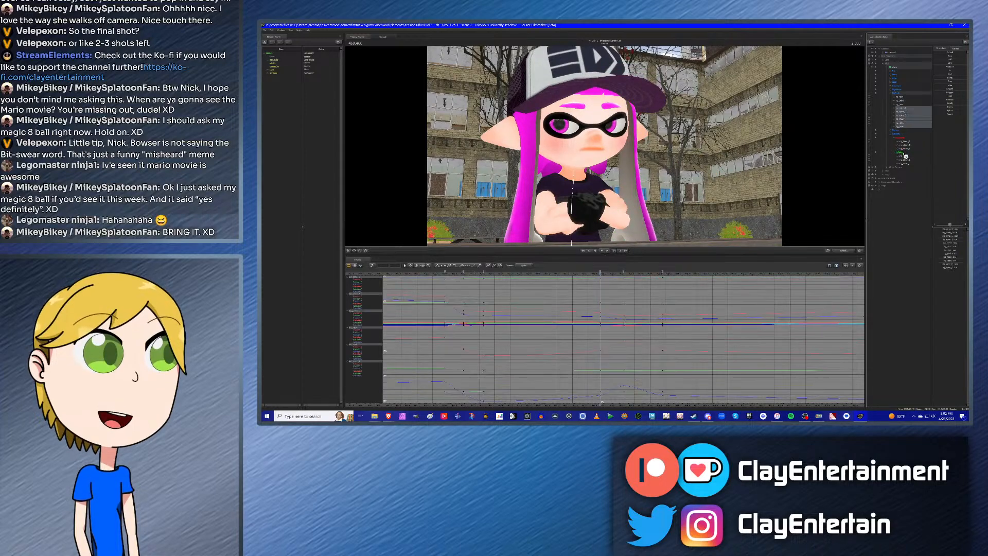
{"action": "left_click", "coordinate": [905, 155]}
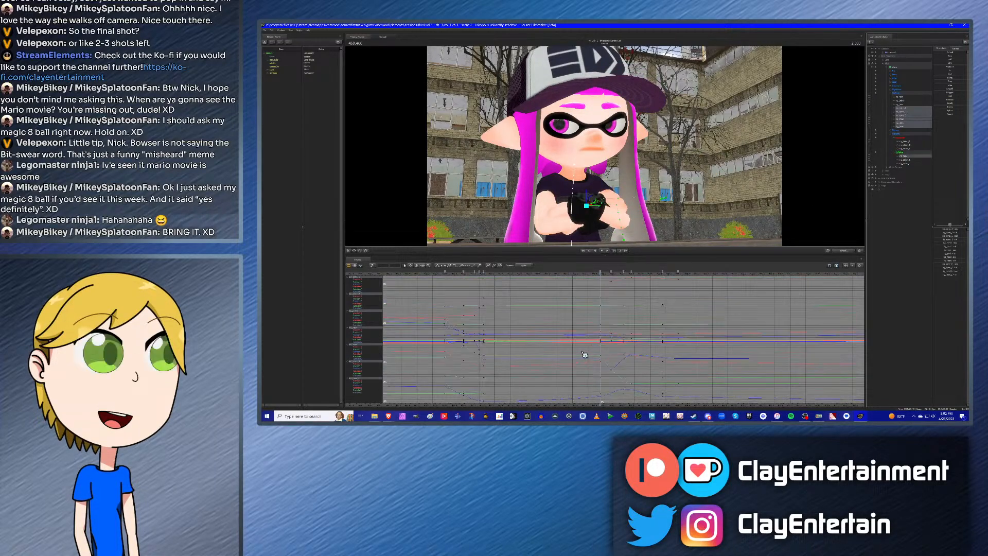
{"action": "right_click", "coordinate": [601, 271]}
{"action": "left_click", "coordinate": [609, 290]}
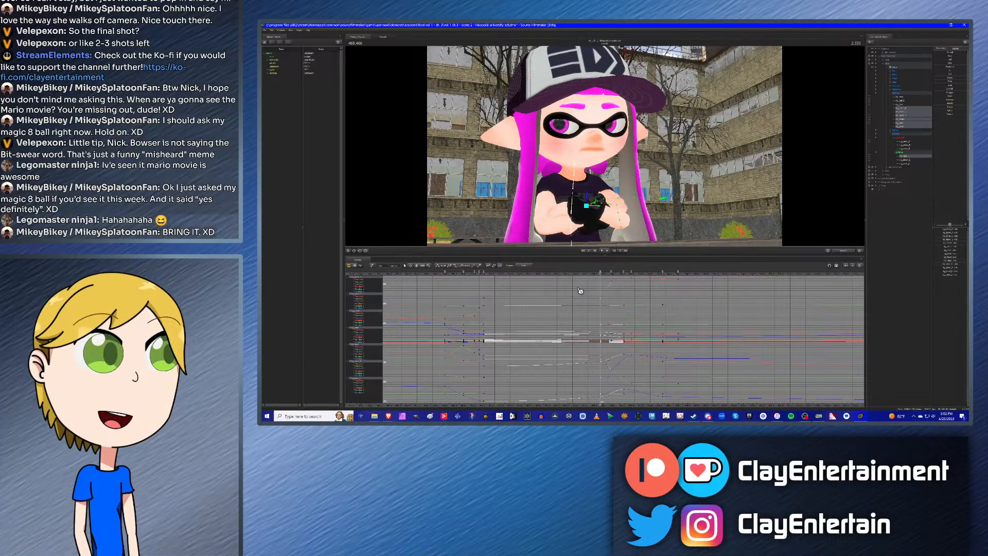
{"action": "left_click", "coordinate": [580, 291]}
{"action": "key", "text": "F2"}
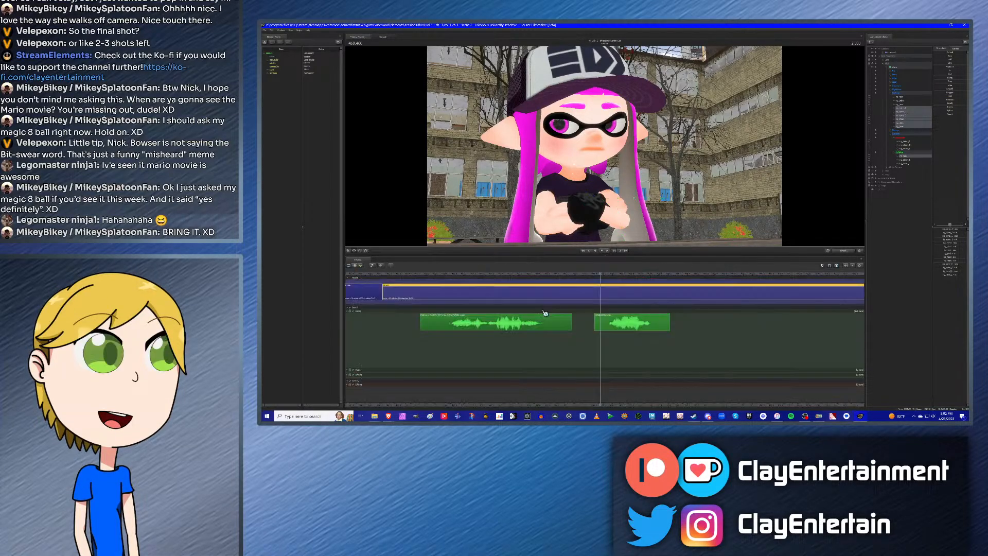
Step: Go forward to the start of the pink-haired Inkling's new shot and make that shot the active one
{"action": "left_click", "coordinate": [584, 276]}
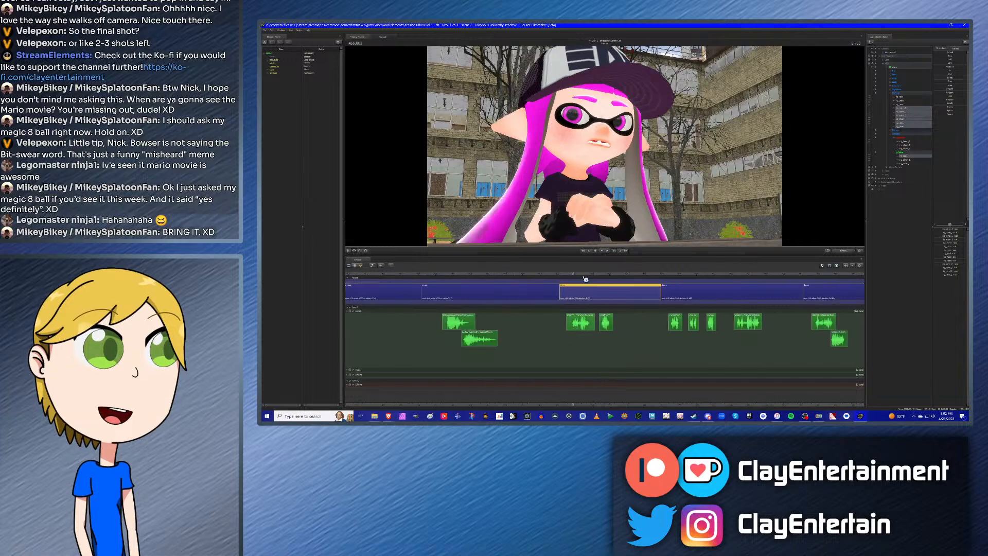
{"action": "scroll", "coordinate": [585, 279], "scroll_direction": "down", "scroll_amount": 2}
{"action": "key", "text": "Down"}
{"action": "key", "text": "Down"}
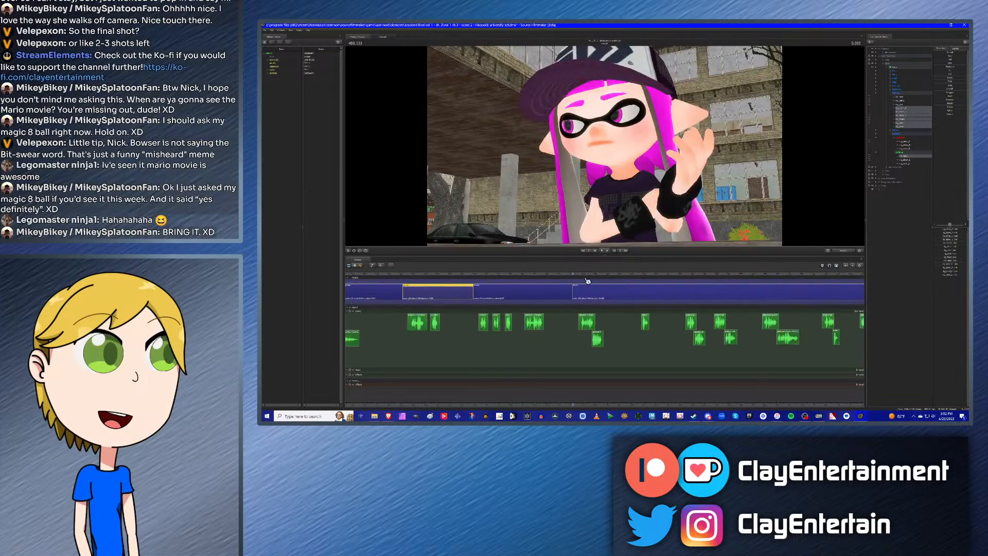
{"action": "left_click", "coordinate": [586, 292]}
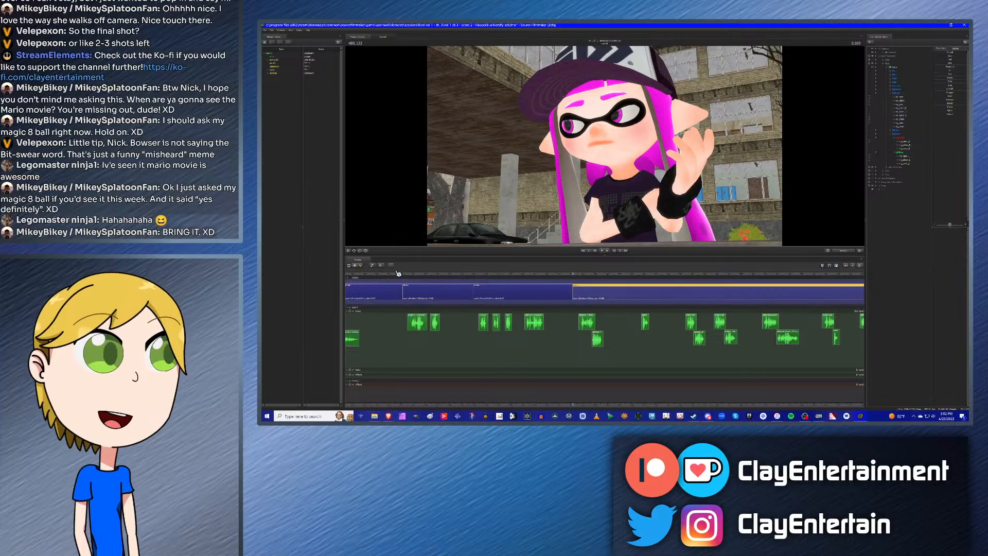
Step: Show the new shot in the Graph Editor with the torso-to-head controls and the left hand selected
{"action": "left_click", "coordinate": [361, 266]}
{"action": "left_click", "coordinate": [906, 108]}
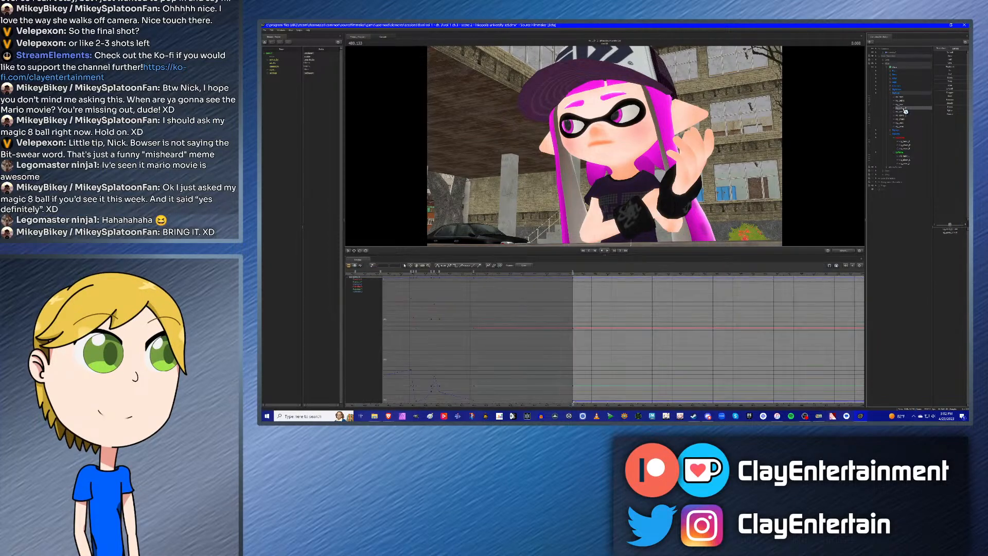
{"action": "left_click", "coordinate": [902, 127], "text": "shift"}
{"action": "left_click", "coordinate": [906, 157], "text": "ctrl"}
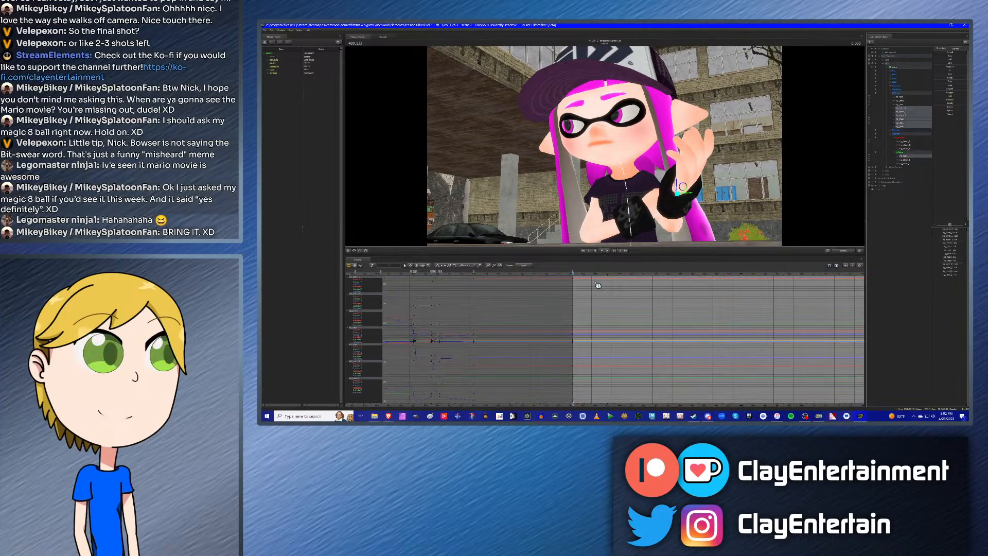
Step: Key the starting pose a short way into the new shot to hold it, then move the playhead a few frames further
{"action": "left_click_drag", "start_coordinate": [573, 274], "coordinate": [578, 273]}
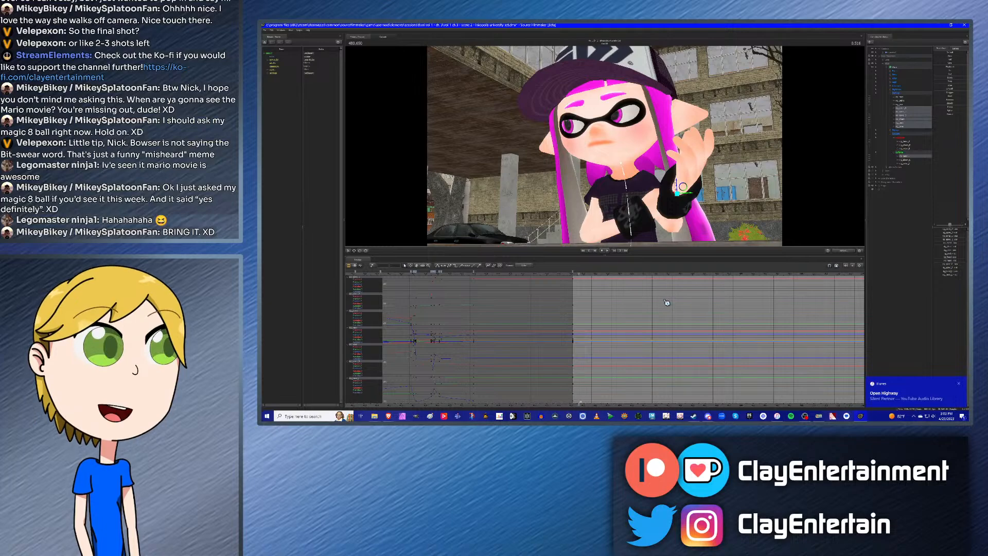
{"action": "scroll", "coordinate": [593, 299], "scroll_direction": "up", "scroll_amount": 2}
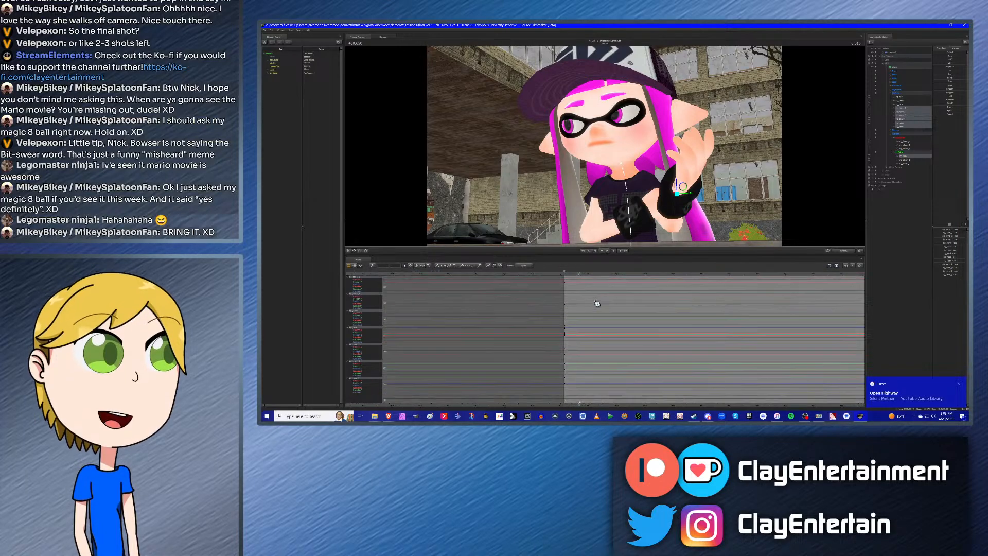
{"action": "left_click_drag", "start_coordinate": [580, 275], "coordinate": [581, 275]}
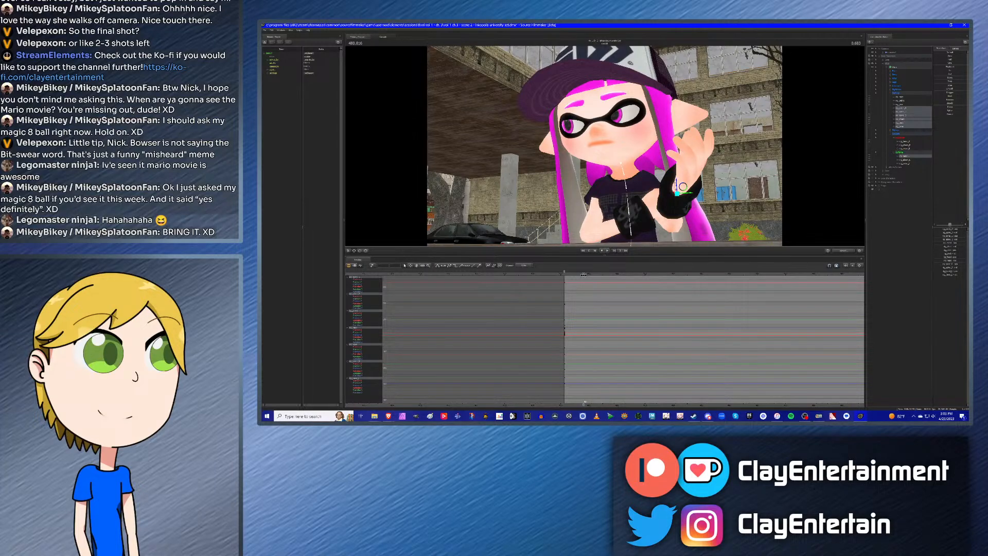
{"action": "left_click_drag", "start_coordinate": [584, 275], "coordinate": [583, 275]}
{"action": "left_click_drag", "start_coordinate": [583, 274], "coordinate": [590, 274]}
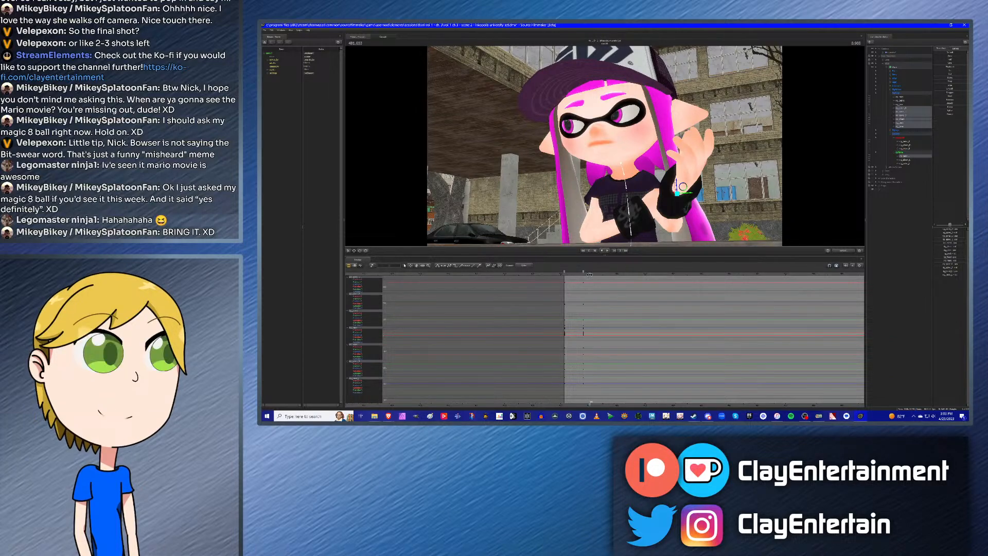
Step: Paste the copied folded-arms pose a few frames after the hold keyframe and scrub back over the transition
{"action": "right_click", "coordinate": [591, 274]}
{"action": "left_click", "coordinate": [607, 292]}
{"action": "key", "text": "ctrl+v"}
{"action": "left_click_drag", "start_coordinate": [588, 274], "coordinate": [582, 273]}
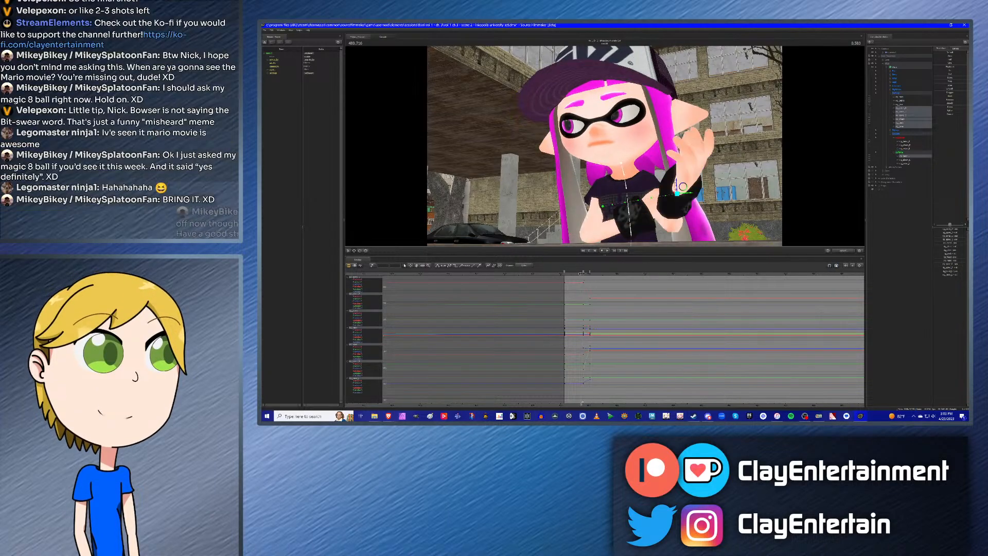
Step: Play back the arm-folding transition through the shot camera and from a front work-camera view, ending in the Clip Editor with the shot camera
{"action": "key", "text": "space"}
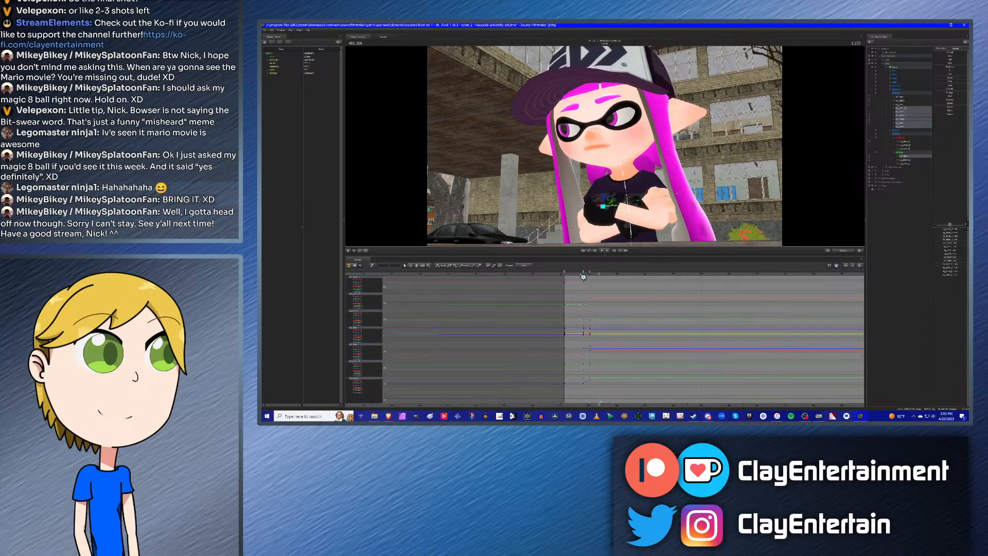
{"action": "left_click", "coordinate": [845, 252]}
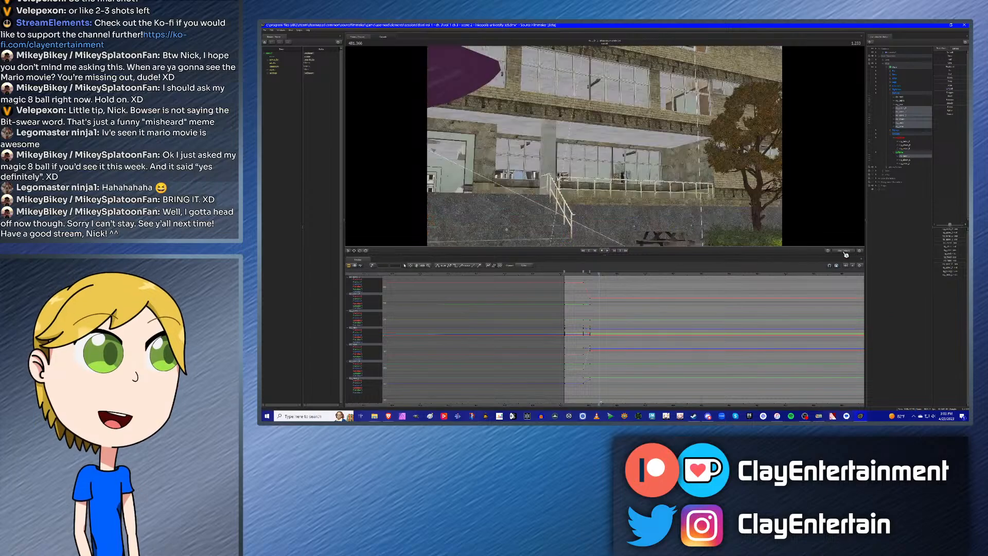
{"action": "mouse_move", "coordinate": [605, 146]}
{"action": "left_mouse_down"}
{"action": "mouse_move", "coordinate": [564, 177]}
{"action": "mouse_move", "coordinate": [502, 175]}
{"action": "mouse_move", "coordinate": [566, 169]}
{"action": "mouse_move", "coordinate": [576, 180]}
{"action": "mouse_move", "coordinate": [592, 175]}
{"action": "mouse_move", "coordinate": [567, 164]}
{"action": "mouse_move", "coordinate": [605, 147]}
{"action": "left_mouse_up"}
{"action": "scroll", "coordinate": [604, 286], "scroll_direction": "up", "scroll_amount": 2}
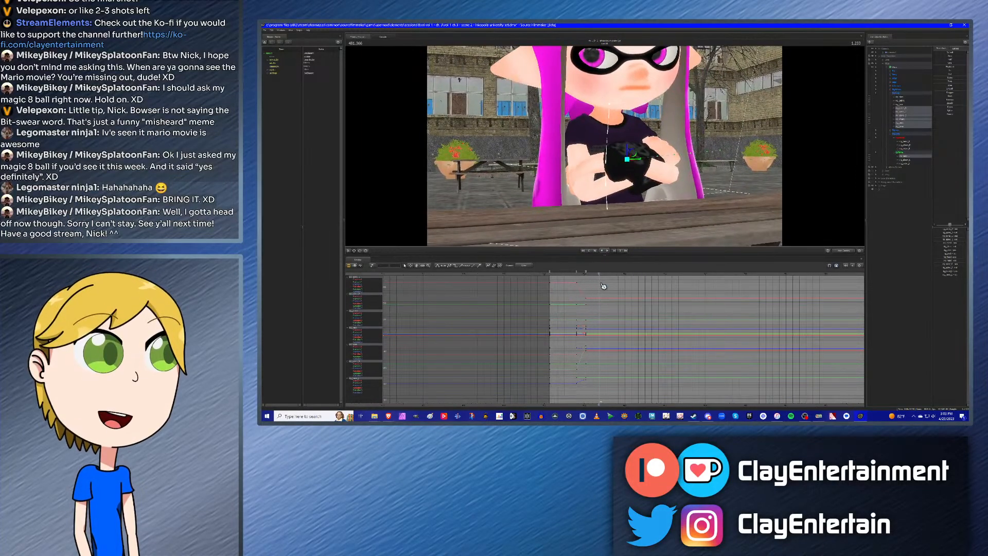
{"action": "left_click", "coordinate": [565, 275]}
{"action": "key", "text": "space"}
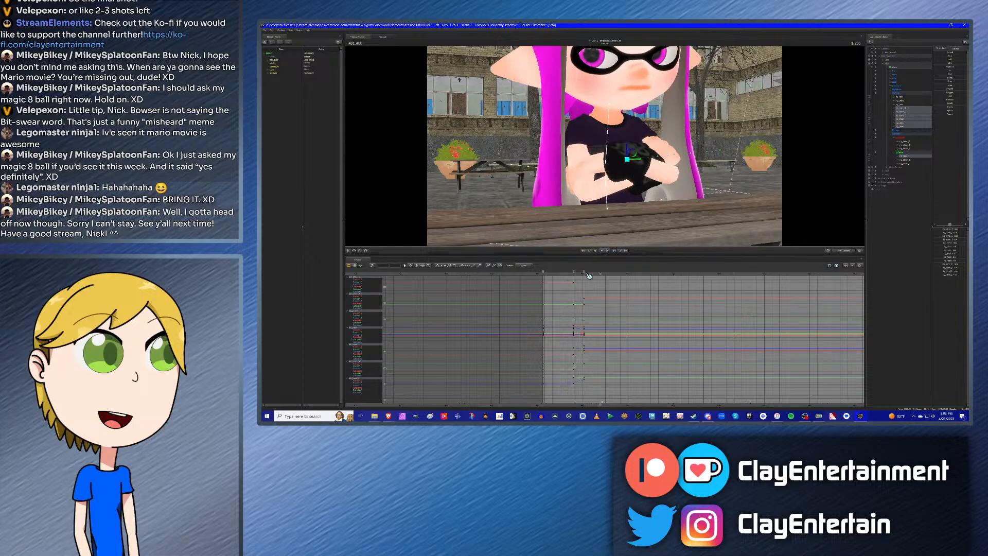
{"action": "key", "text": "space"}
{"action": "left_click", "coordinate": [570, 274]}
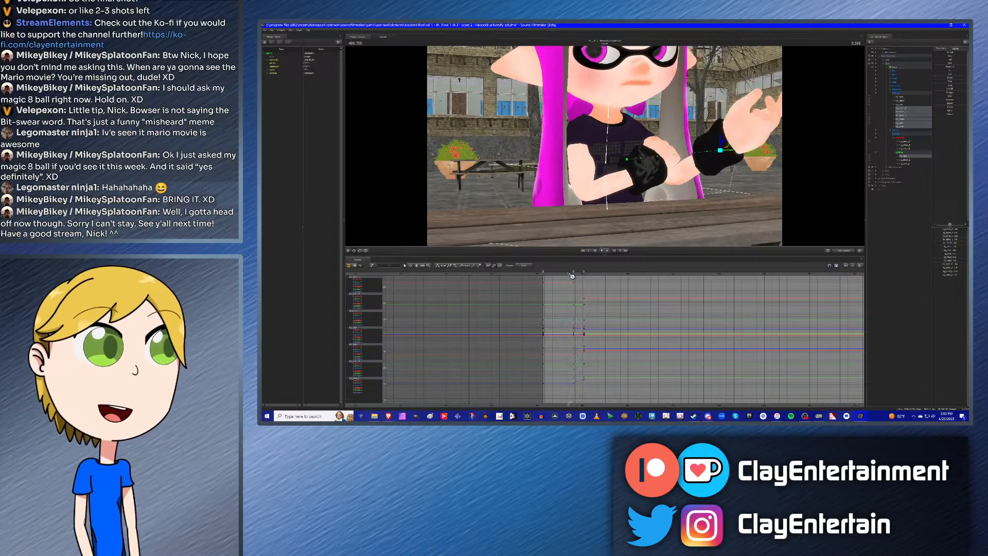
{"action": "key", "text": "space"}
{"action": "key", "text": "space"}
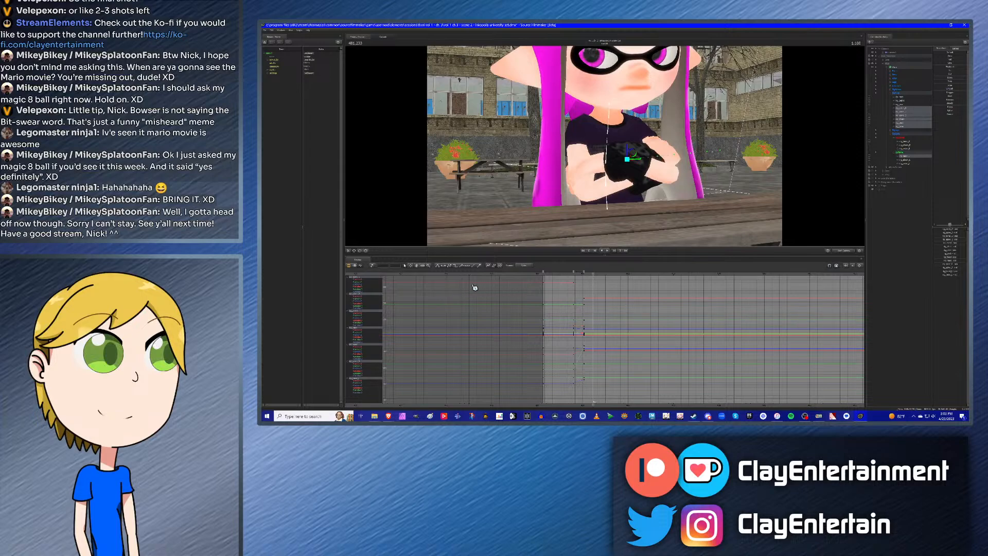
{"action": "key", "text": "F2"}
{"action": "left_click", "coordinate": [843, 251]}
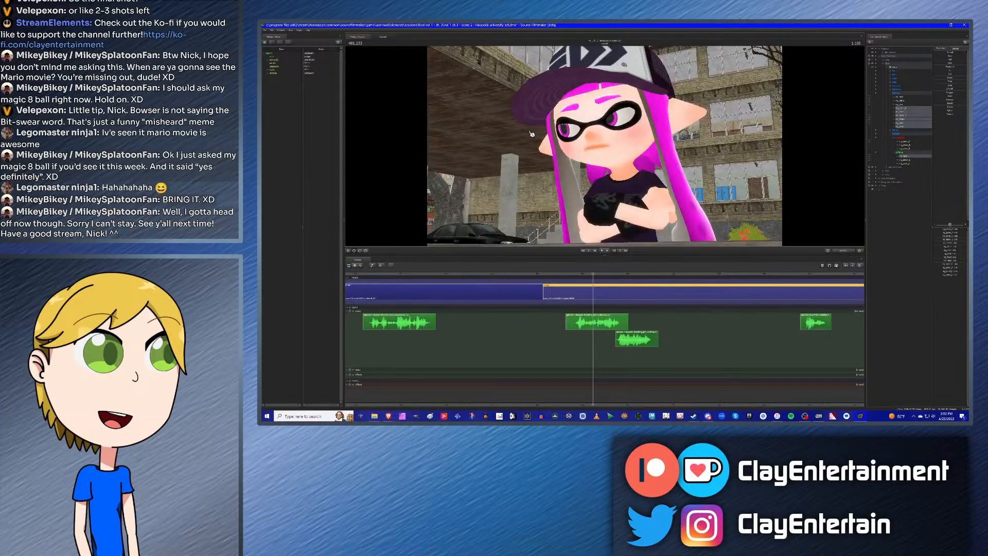
Step: Open an extra floating viewport and try placing it beside the Inkling while showing the shot in the Graph Editor
{"action": "left_click", "coordinate": [281, 30]}
{"action": "left_click", "coordinate": [287, 57]}
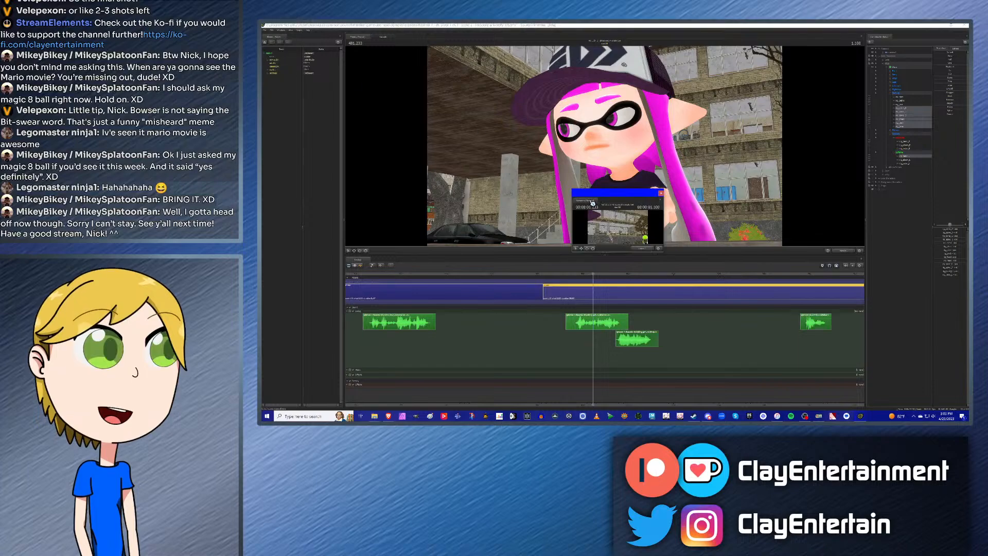
{"action": "left_click_drag", "start_coordinate": [594, 200], "coordinate": [601, 180]}
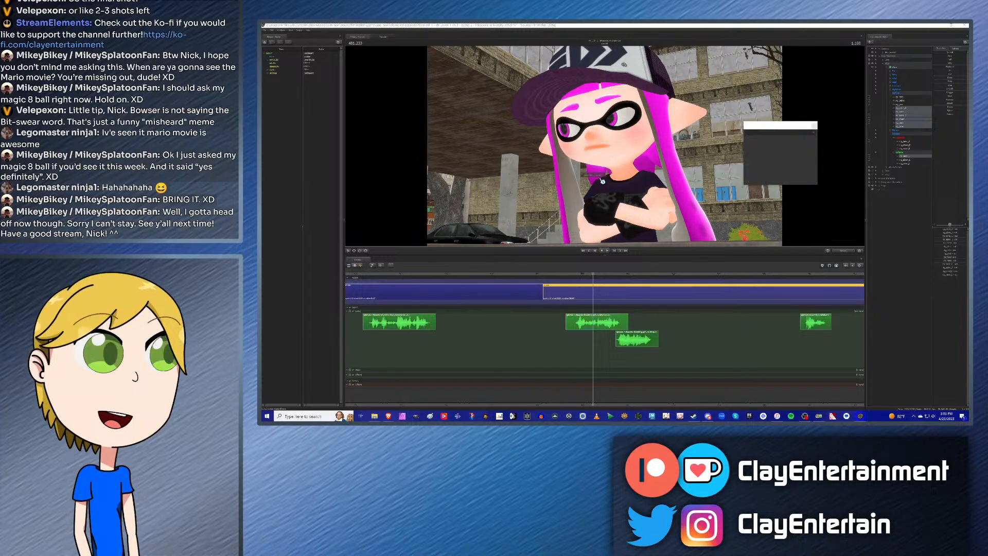
{"action": "left_click_drag", "start_coordinate": [774, 153], "coordinate": [776, 153]}
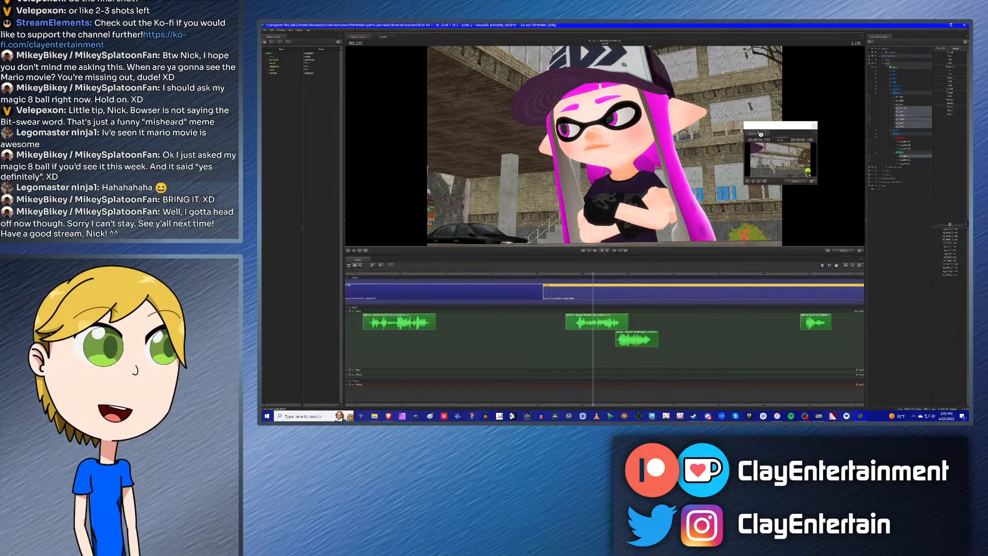
{"action": "left_click", "coordinate": [360, 266]}
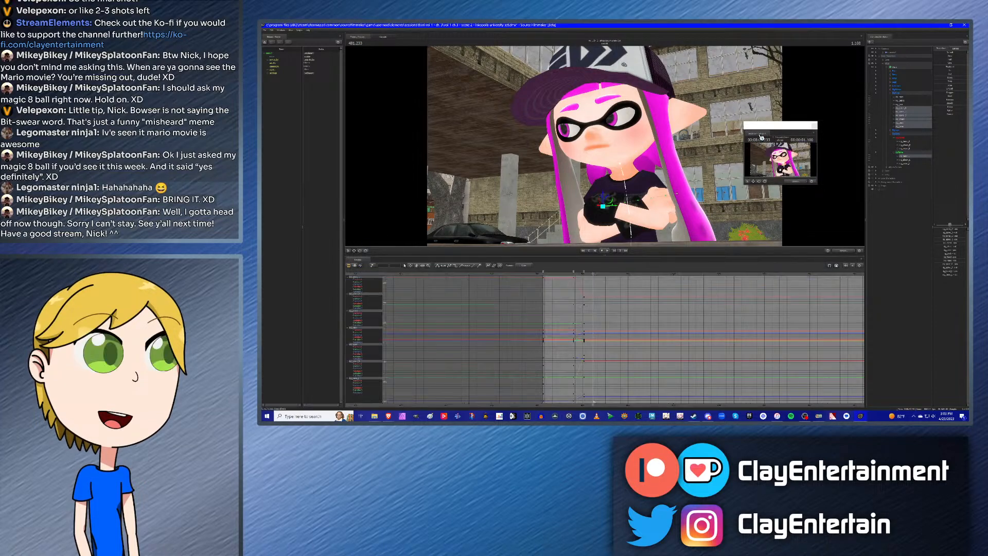
{"action": "left_click_drag", "start_coordinate": [629, 140], "coordinate": [759, 135]}
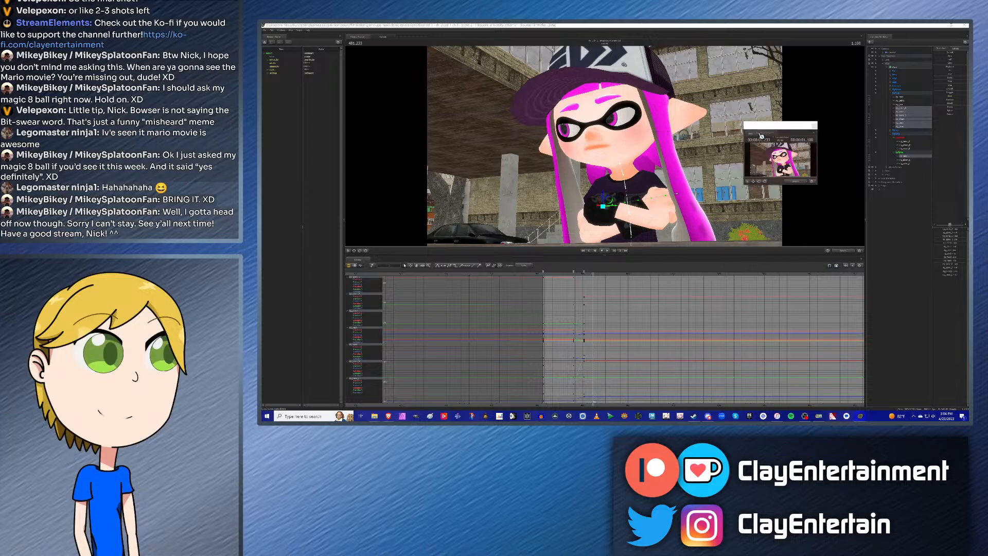
Step: Clear the control selection, try the floating viewport in other spots over the main view, and close it
{"action": "left_click", "coordinate": [351, 266]}
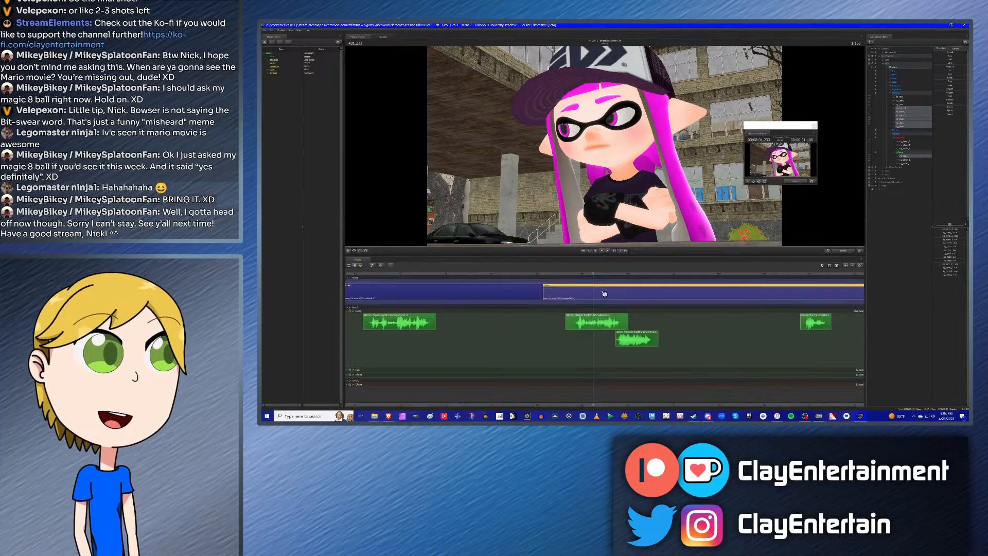
{"action": "scroll", "coordinate": [604, 293], "scroll_direction": "down", "scroll_amount": 3}
{"action": "left_click", "coordinate": [888, 230]}
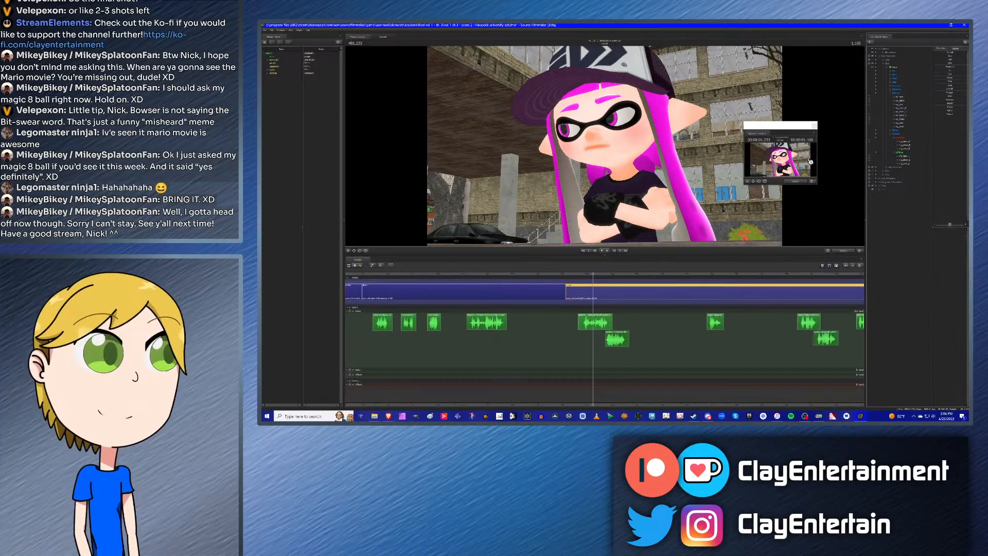
{"action": "left_click_drag", "start_coordinate": [758, 134], "coordinate": [607, 132]}
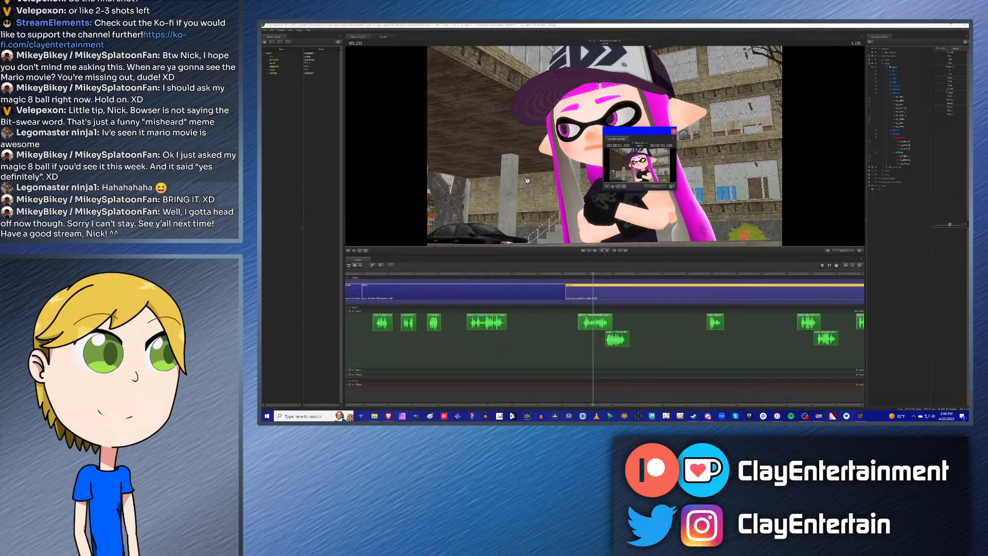
{"action": "left_click", "coordinate": [355, 266]}
{"action": "left_click_drag", "start_coordinate": [671, 135], "coordinate": [731, 129]}
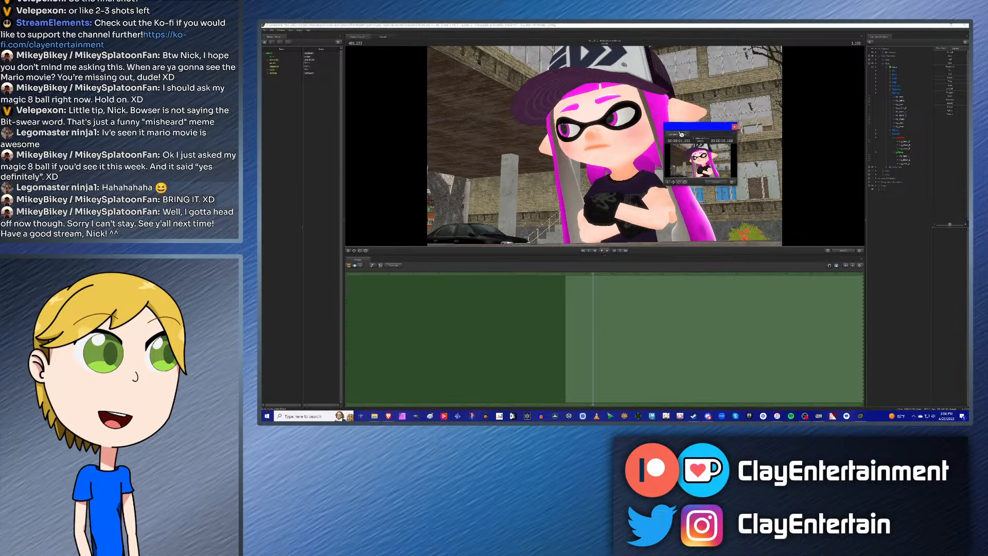
{"action": "left_click", "coordinate": [735, 125]}
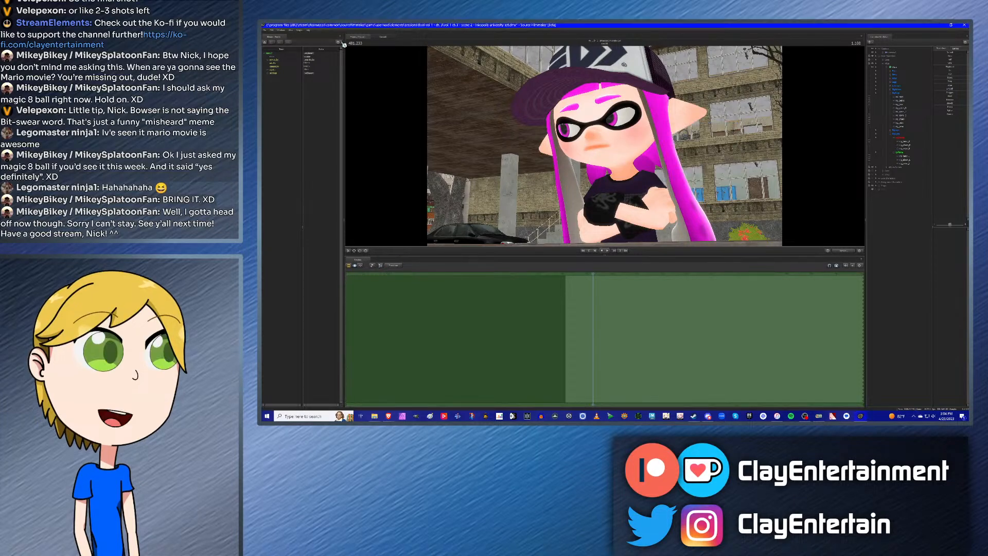
Step: Reopen the floating viewport, try to dock it with the other panels, then close it and return to the Clip Editor
{"action": "left_click", "coordinate": [282, 31]}
{"action": "left_click", "coordinate": [287, 58]}
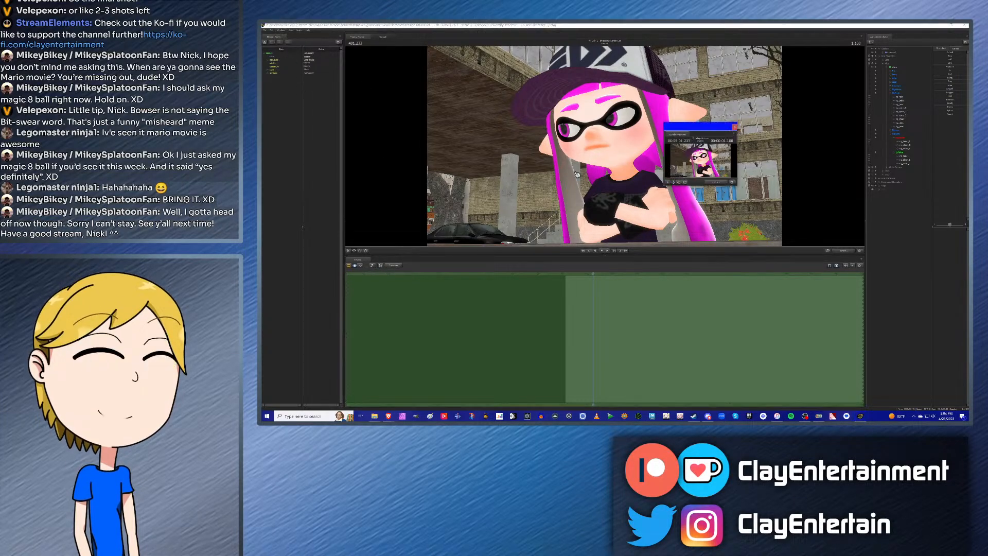
{"action": "left_click_drag", "start_coordinate": [628, 139], "coordinate": [807, 119]}
{"action": "left_click", "coordinate": [360, 265]}
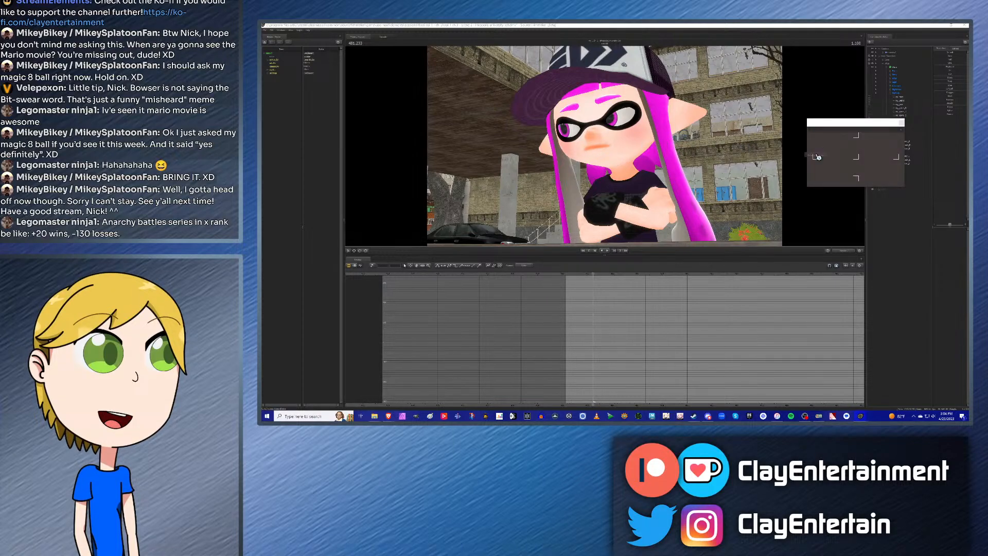
{"action": "left_click_drag", "start_coordinate": [818, 157], "coordinate": [857, 158]}
{"action": "left_click_drag", "start_coordinate": [821, 129], "coordinate": [641, 143]}
{"action": "left_click", "coordinate": [654, 143]}
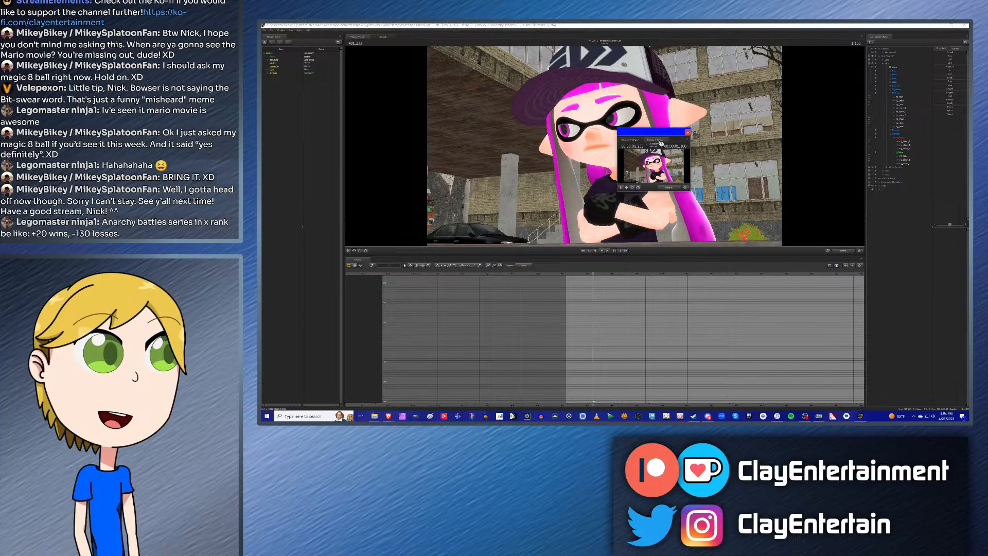
{"action": "left_click", "coordinate": [688, 133]}
{"action": "left_click", "coordinate": [356, 265]}
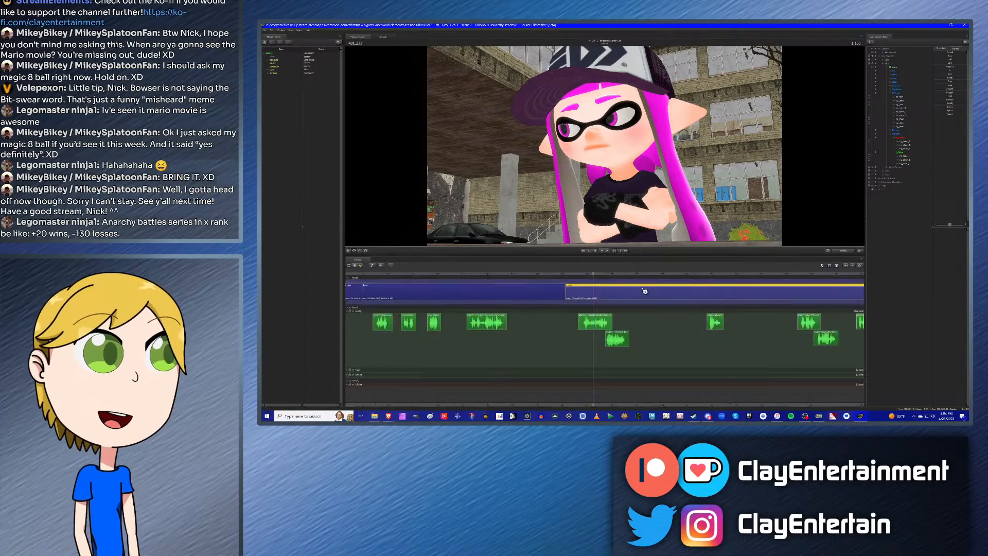
Step: Jump to the start of the pink-haired Inkling's new shot and save the session
{"action": "left_click", "coordinate": [526, 276]}
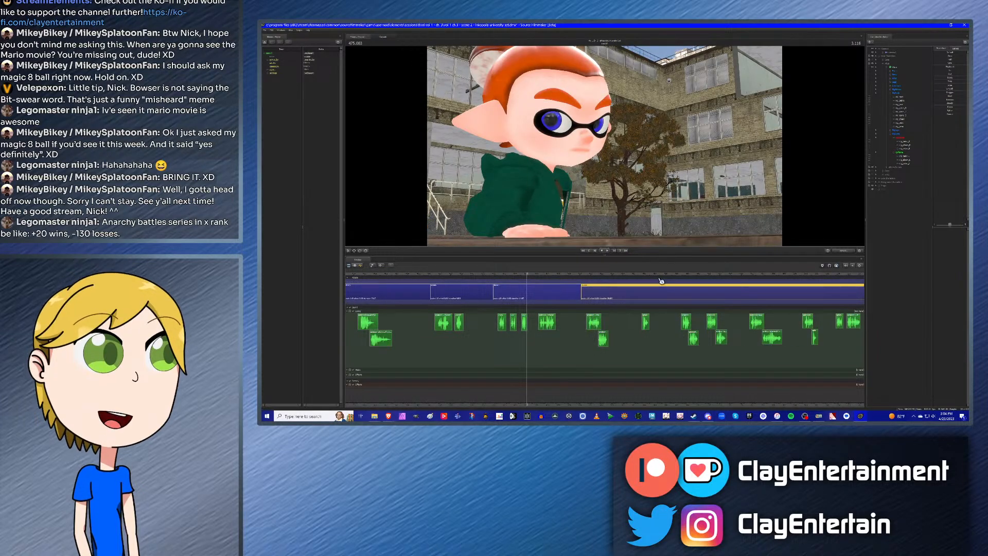
{"action": "key", "text": "Down"}
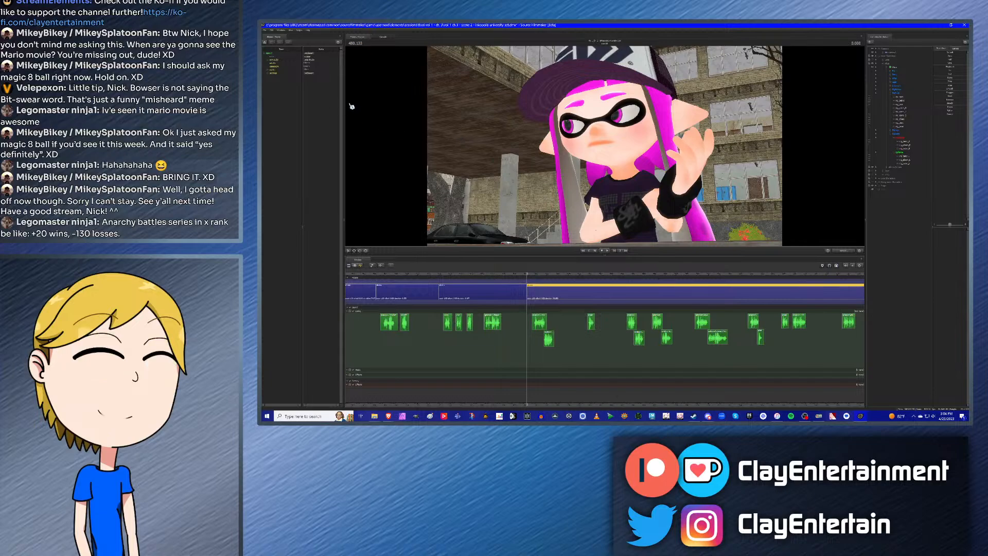
{"action": "left_click", "coordinate": [266, 31]}
{"action": "left_click", "coordinate": [274, 43]}
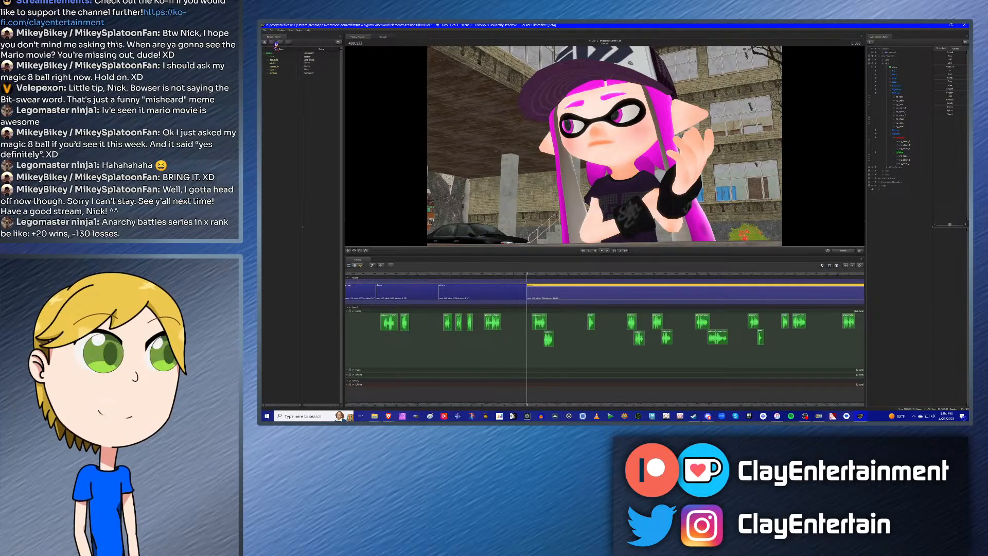
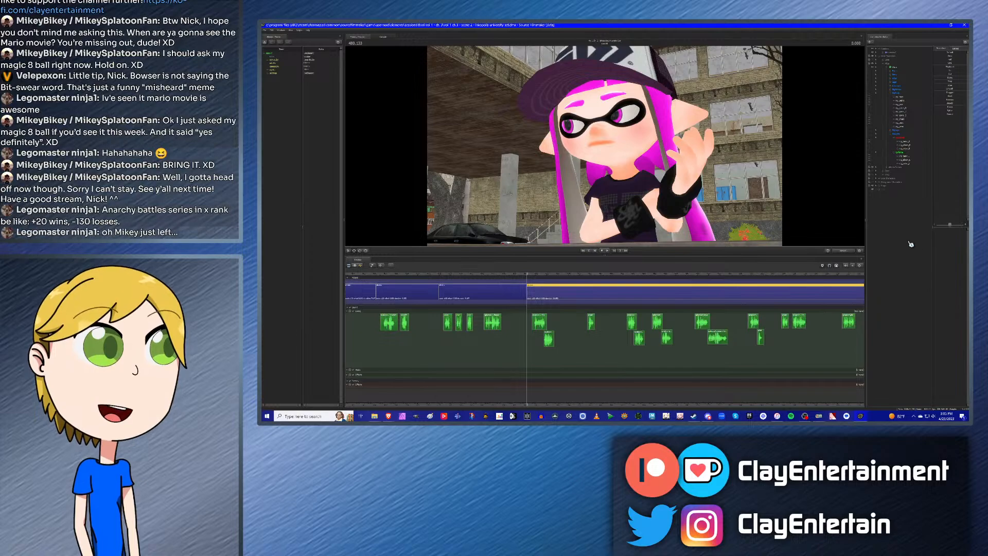
Step: Collapse the expanded control groups and animation sets in the Animation Set Editor
{"action": "left_click", "coordinate": [890, 93]}
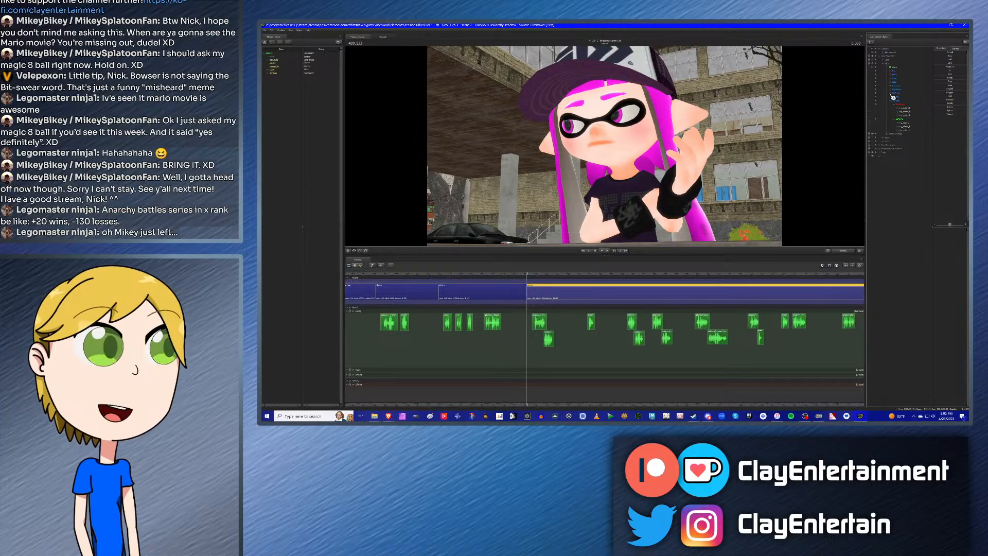
{"action": "left_click", "coordinate": [894, 104]}
{"action": "left_click", "coordinate": [895, 108]}
{"action": "left_click", "coordinate": [894, 105]}
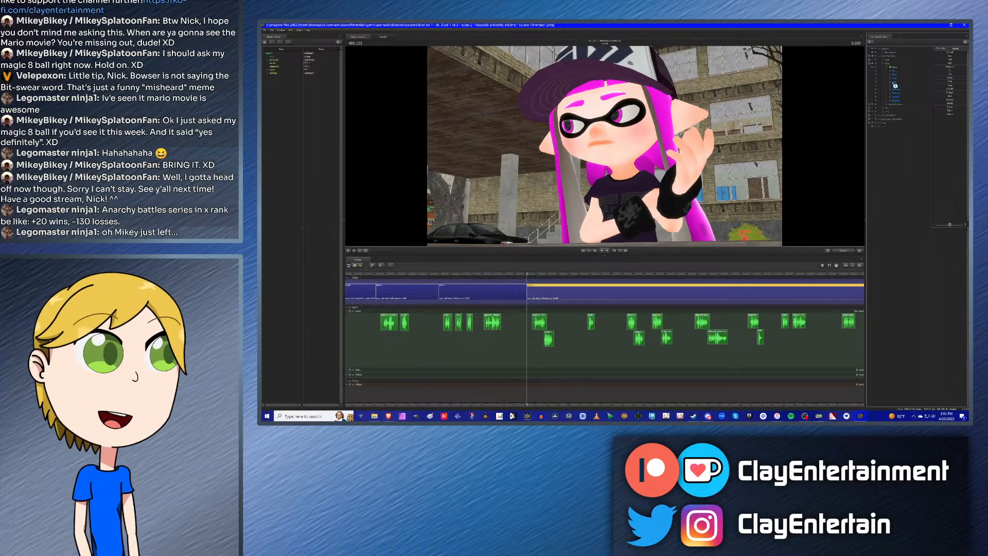
{"action": "left_click", "coordinate": [886, 66]}
Step: Play the new shot from its start in the Clip Editor to review the arm-folding motion against the dialogue
{"action": "scroll", "coordinate": [696, 313], "scroll_direction": "down", "scroll_amount": 1}
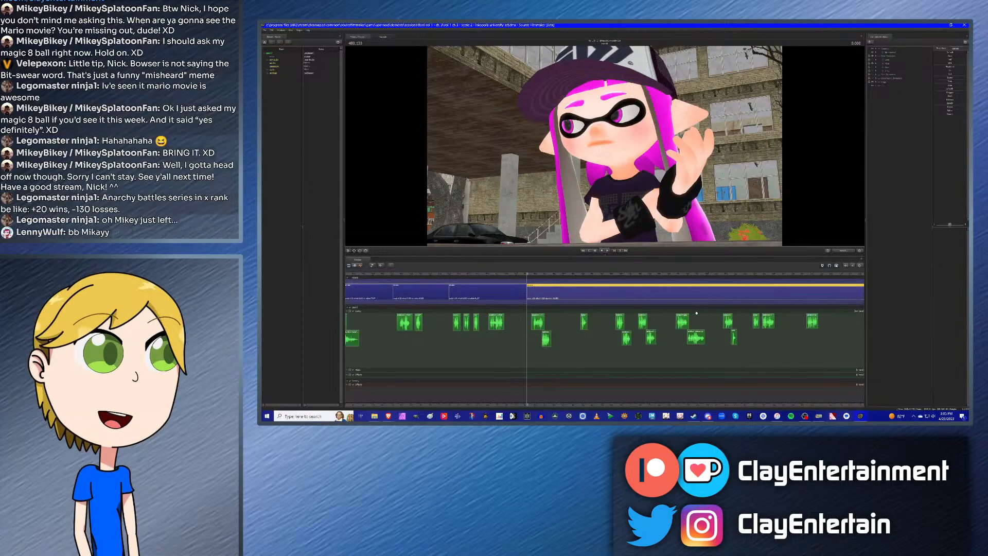
{"action": "scroll", "coordinate": [549, 313], "scroll_direction": "up", "scroll_amount": 2}
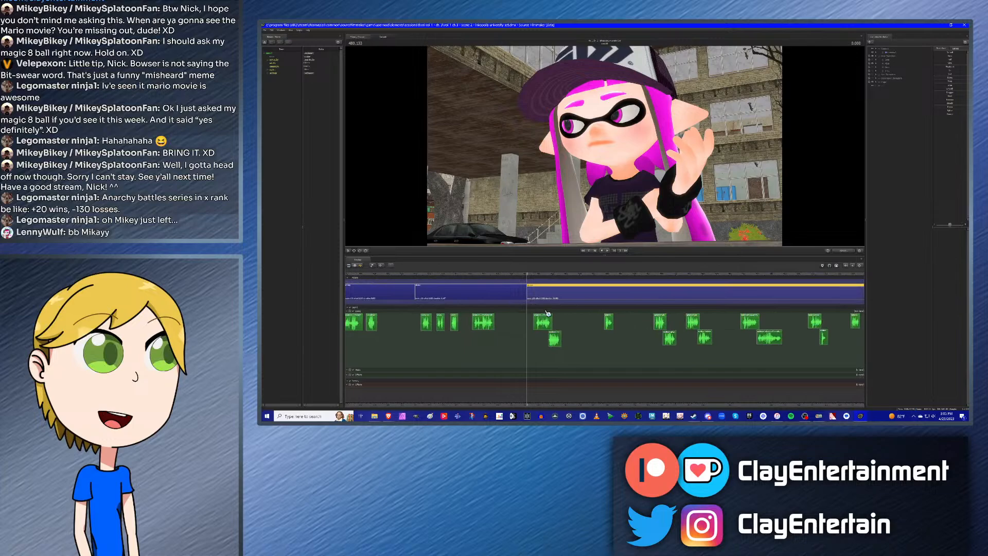
{"action": "left_click", "coordinate": [534, 278]}
{"action": "scroll", "coordinate": [535, 280], "scroll_direction": "up", "scroll_amount": 2}
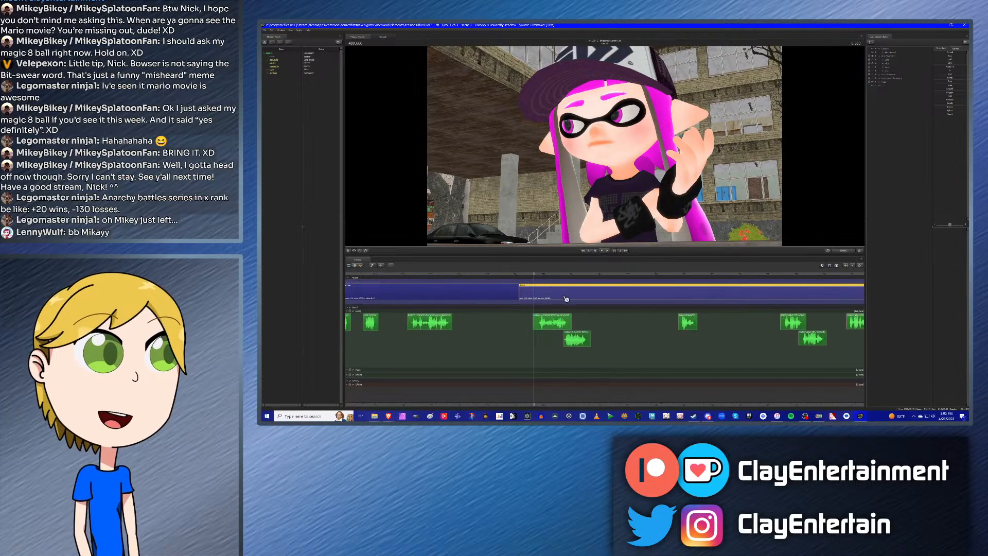
{"action": "key", "text": "Up"}
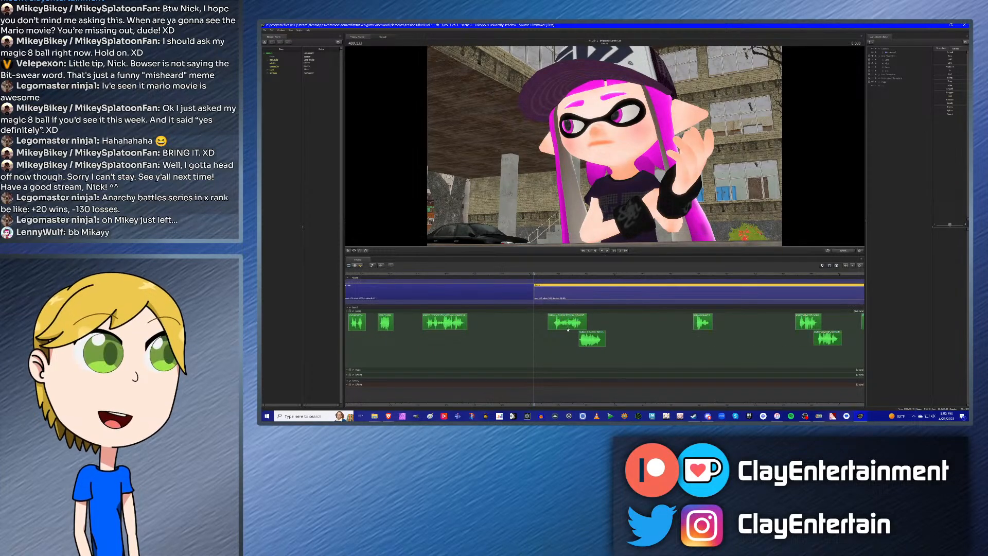
{"action": "key", "text": "space"}
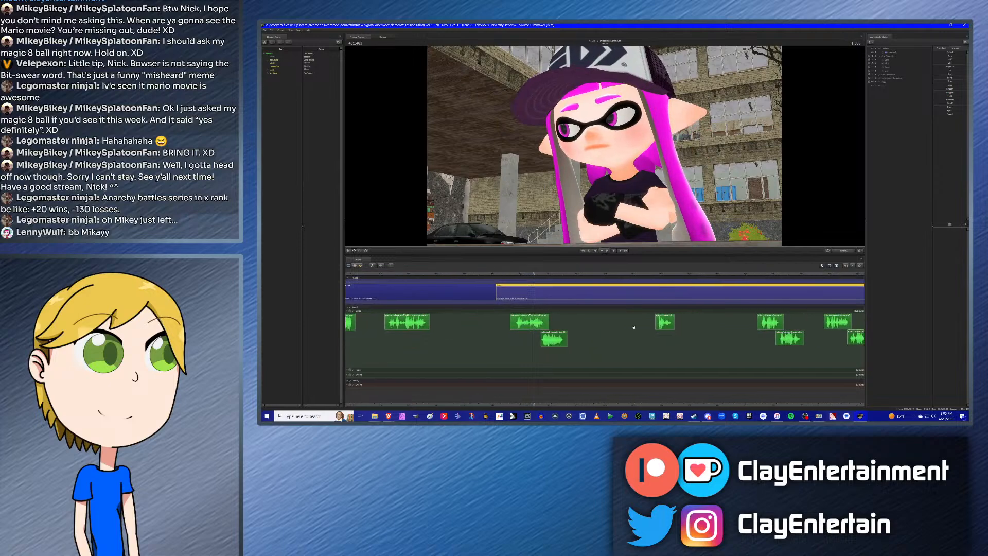
{"action": "key", "text": "space"}
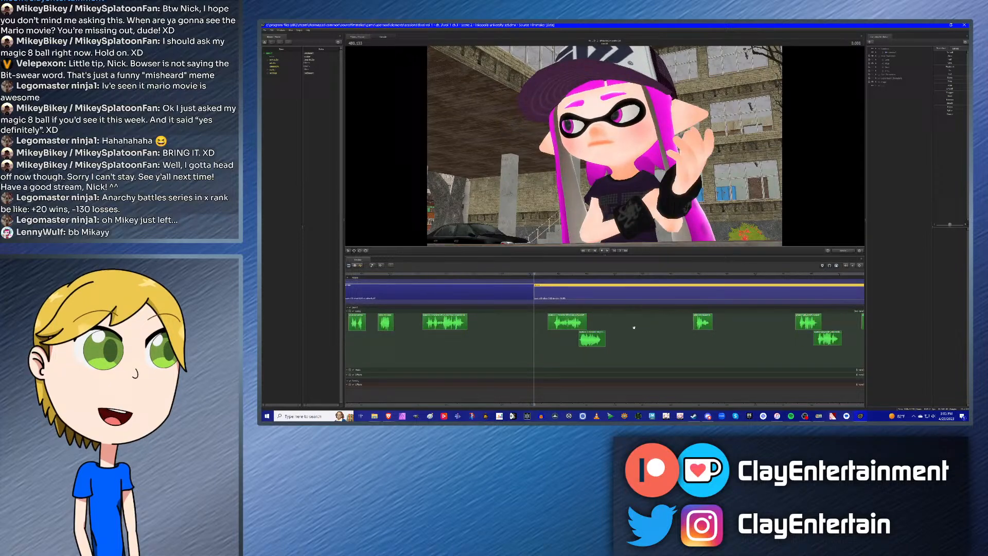
{"action": "left_click", "coordinate": [284, 31]}
{"action": "left_click", "coordinate": [289, 61]}
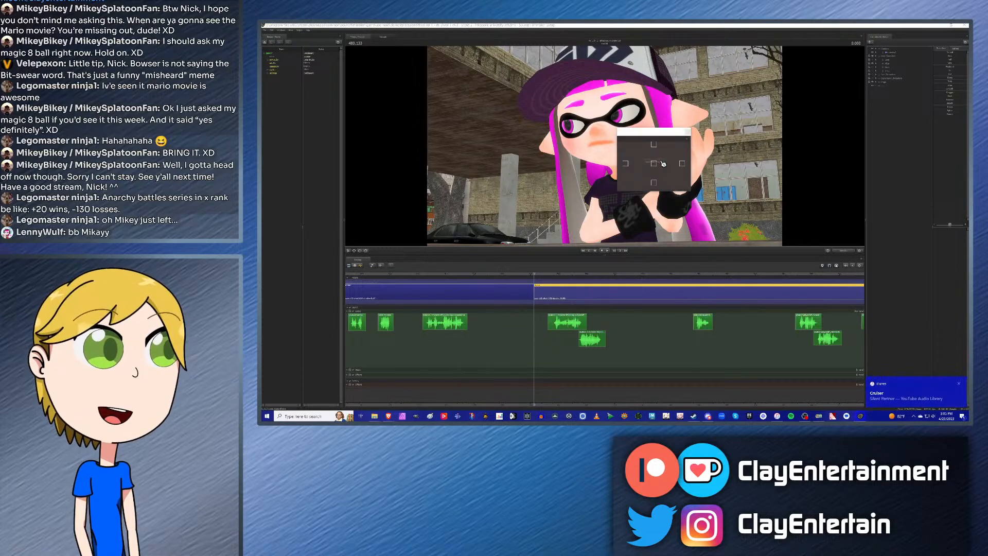
{"action": "left_click", "coordinate": [688, 132]}
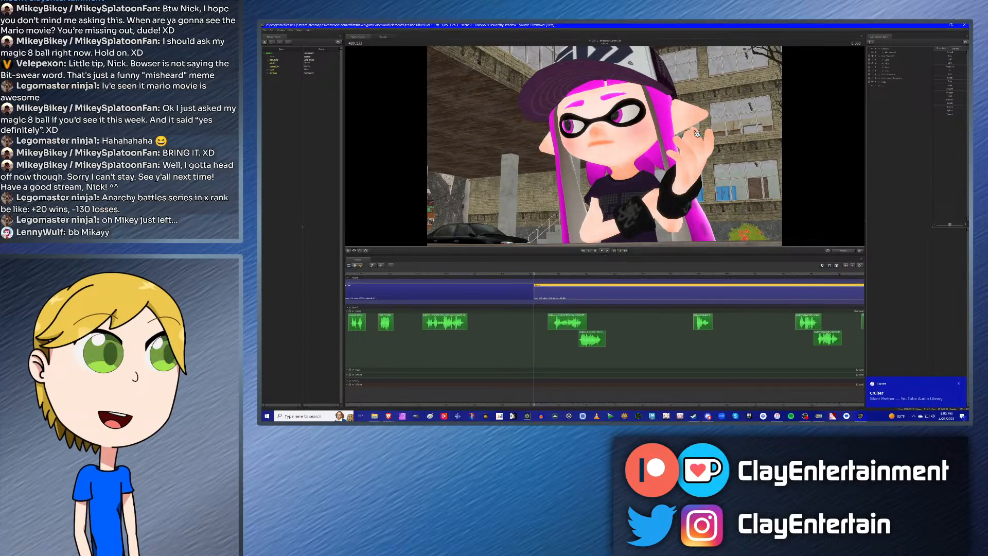
Step: Open a floating viewport while in the Graph Editor, try to reposition it, and close it
{"action": "key", "text": "F3"}
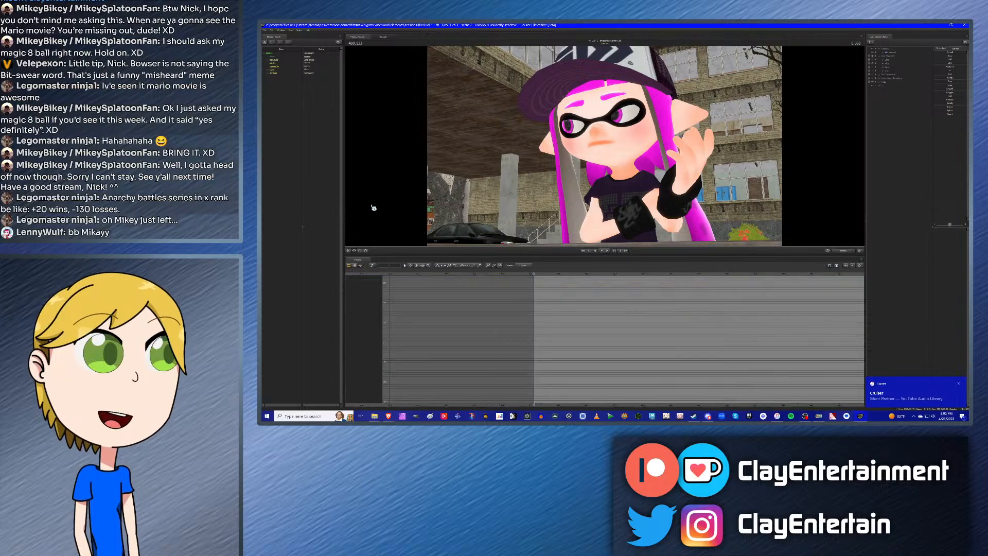
{"action": "left_click", "coordinate": [281, 30]}
{"action": "left_click", "coordinate": [286, 55]}
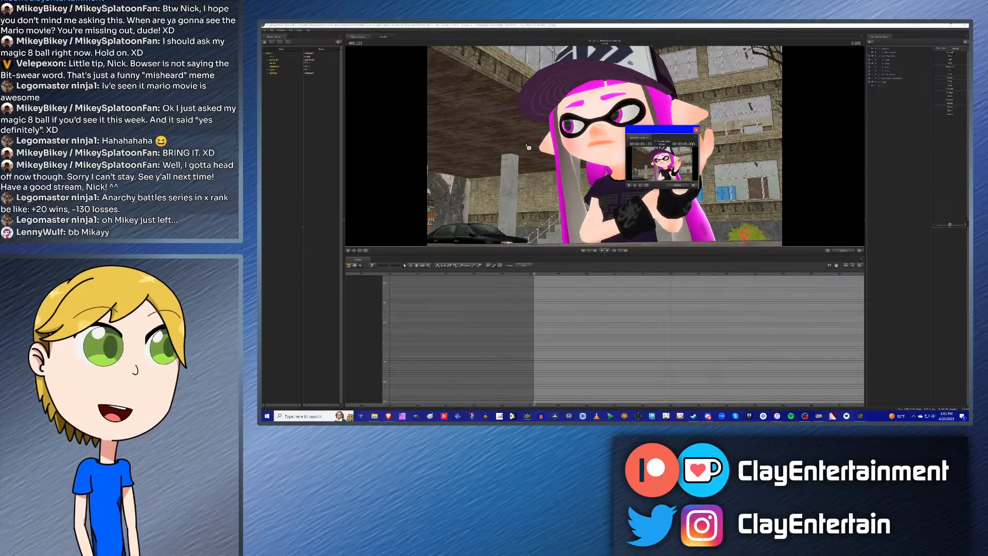
{"action": "left_click_drag", "start_coordinate": [648, 138], "coordinate": [770, 144]}
{"action": "left_click_drag", "start_coordinate": [839, 153], "coordinate": [767, 152]}
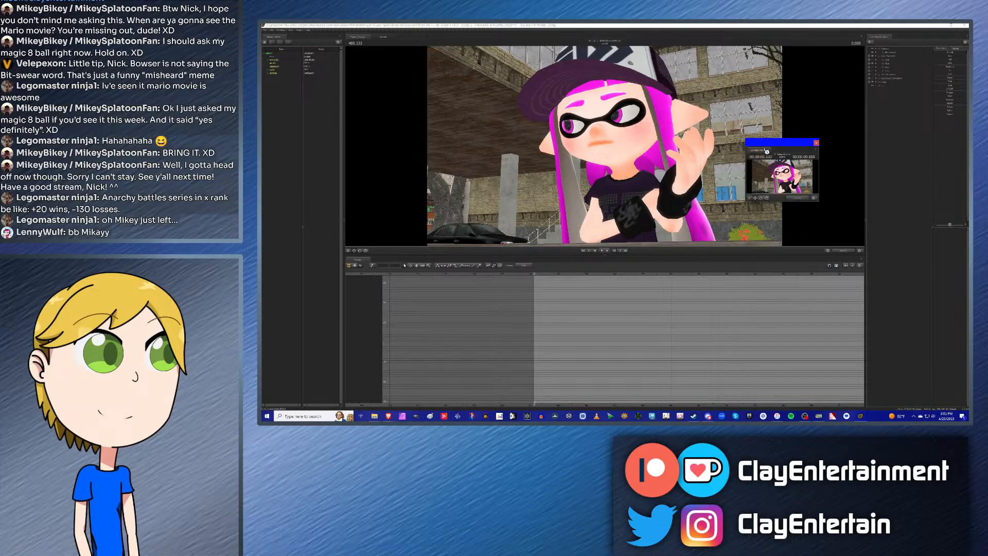
{"action": "left_click", "coordinate": [817, 143]}
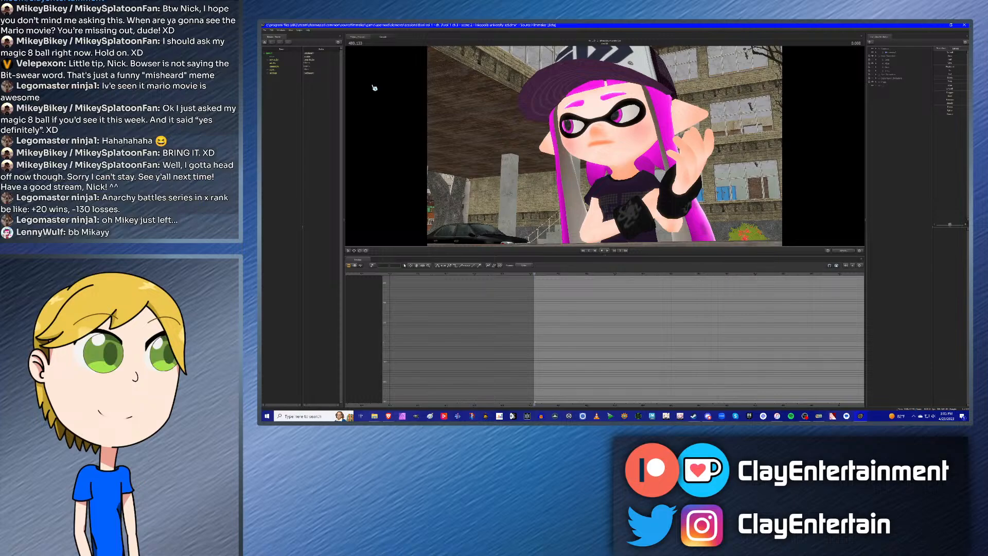
Step: Try docking a reopened viewport beside the primary one and switching its camera, then close it and return to the Clip Editor
{"action": "left_click", "coordinate": [282, 30]}
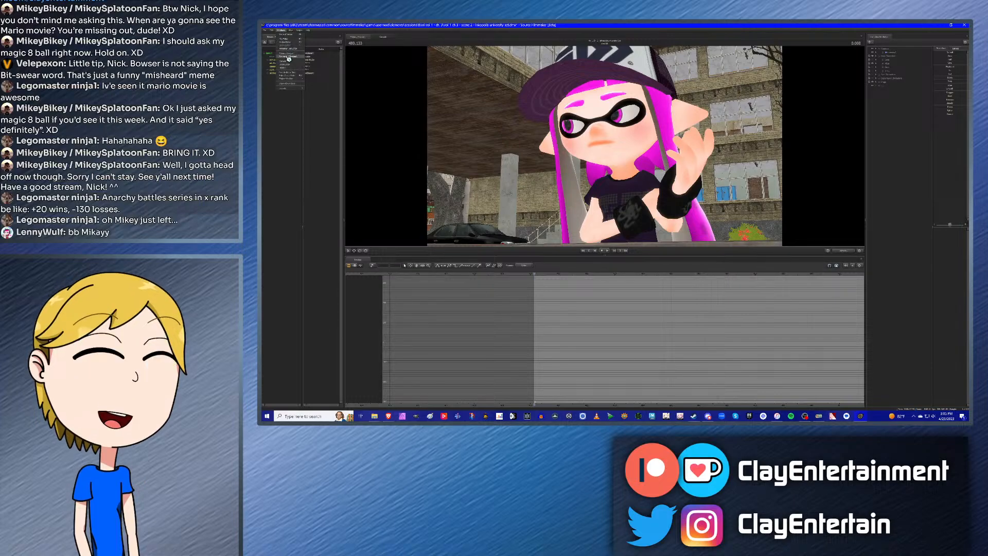
{"action": "left_click", "coordinate": [288, 60]}
{"action": "left_click_drag", "start_coordinate": [765, 152], "coordinate": [418, 38]}
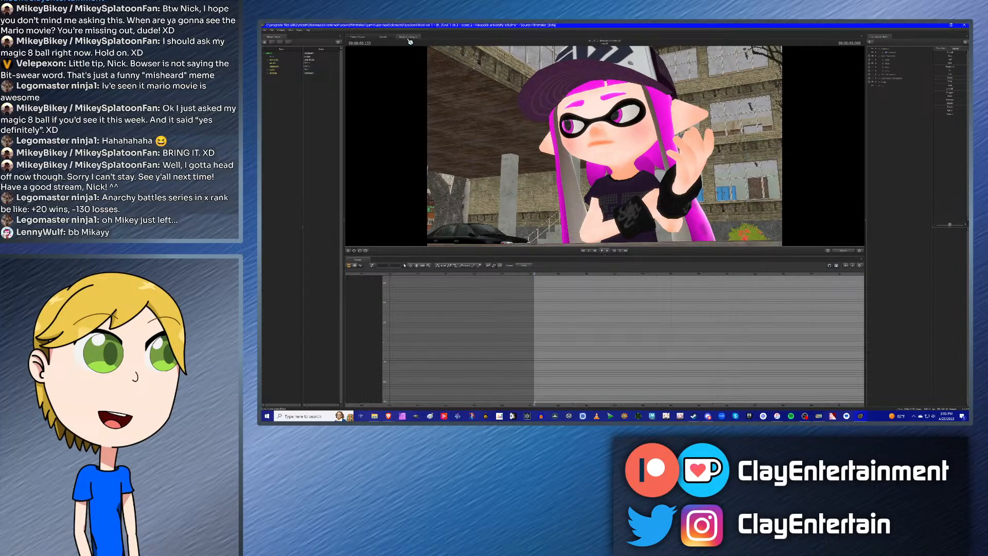
{"action": "left_click", "coordinate": [843, 251]}
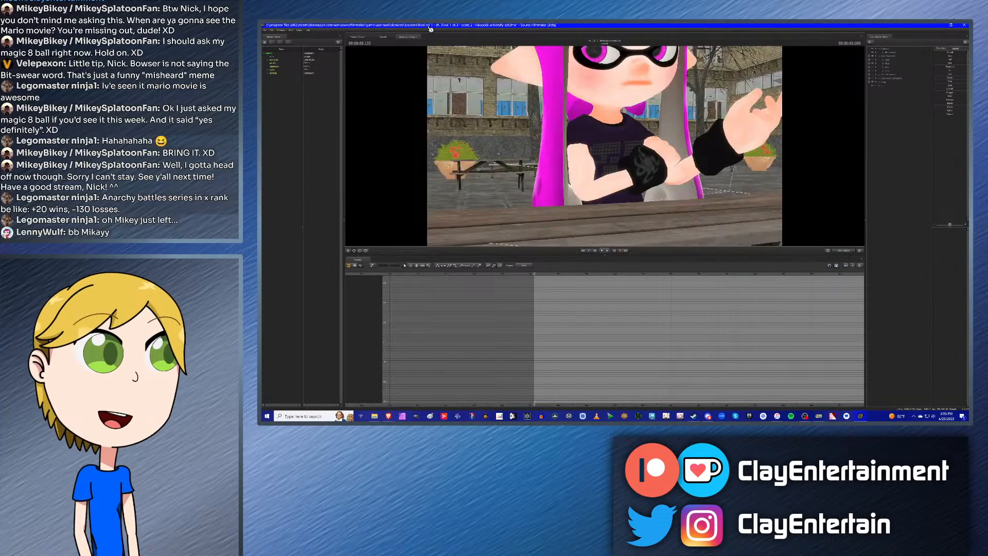
{"action": "left_click_drag", "start_coordinate": [410, 37], "coordinate": [640, 131]}
{"action": "left_click", "coordinate": [697, 124]}
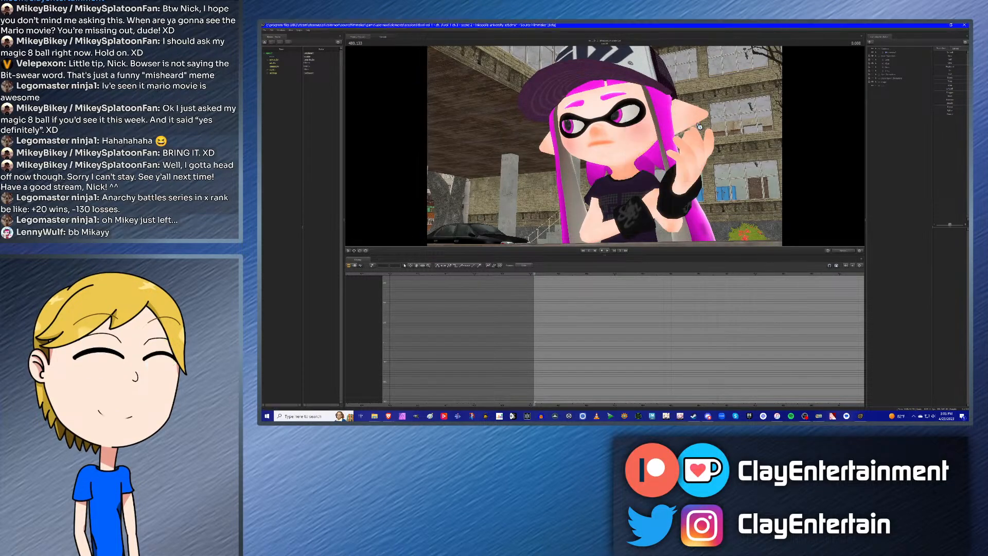
{"action": "left_click", "coordinate": [348, 265]}
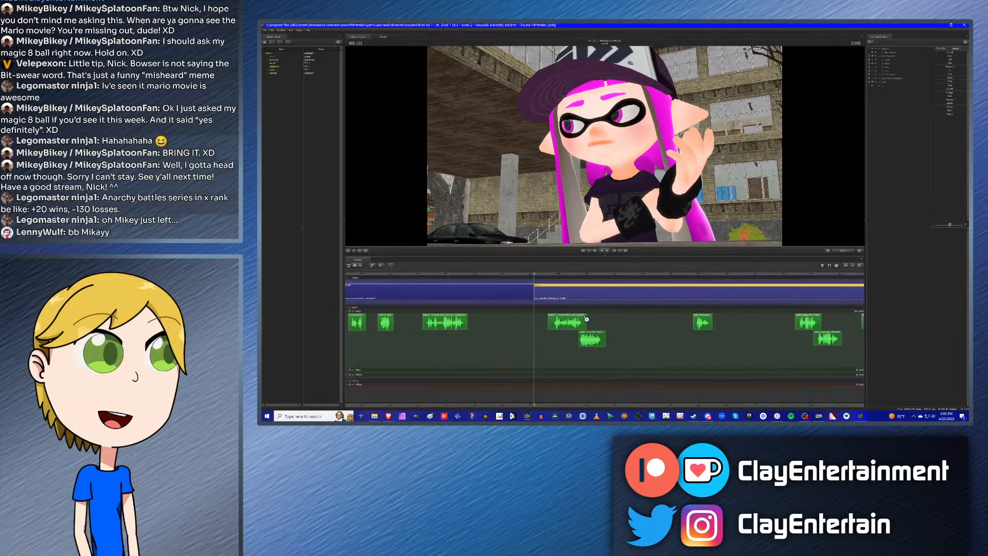
Step: Play the opening of the pink-haired Inkling's new shot, then jump back to the start of the preceding orange-haired Inkling's shot
{"action": "scroll", "coordinate": [587, 318], "scroll_direction": "up", "scroll_amount": 2}
{"action": "left_click", "coordinate": [549, 276]}
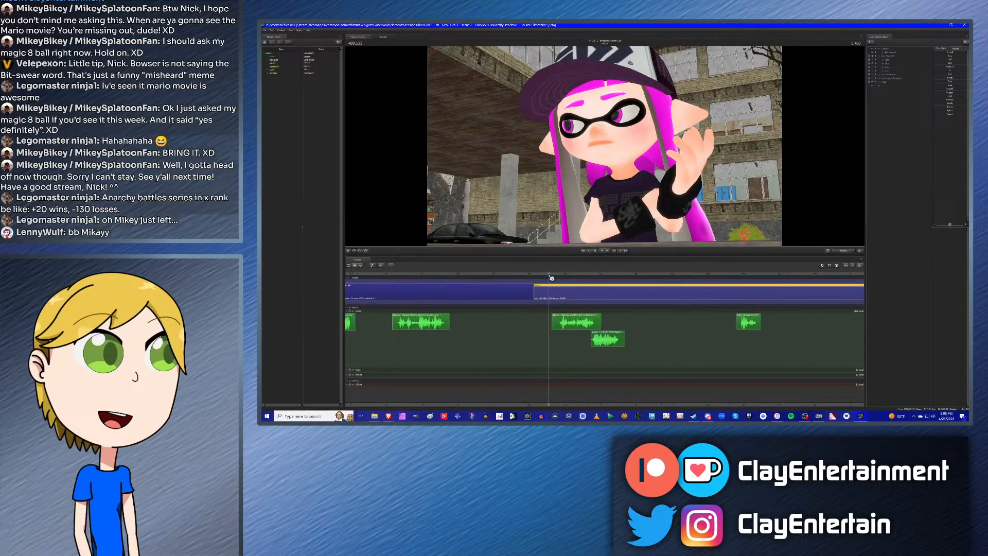
{"action": "key", "text": "space"}
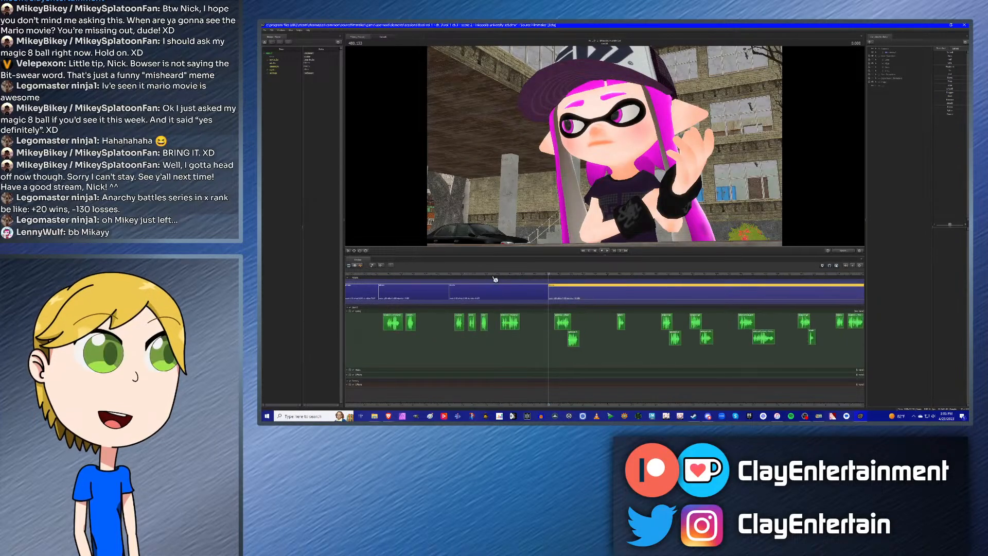
{"action": "left_click", "coordinate": [494, 276]}
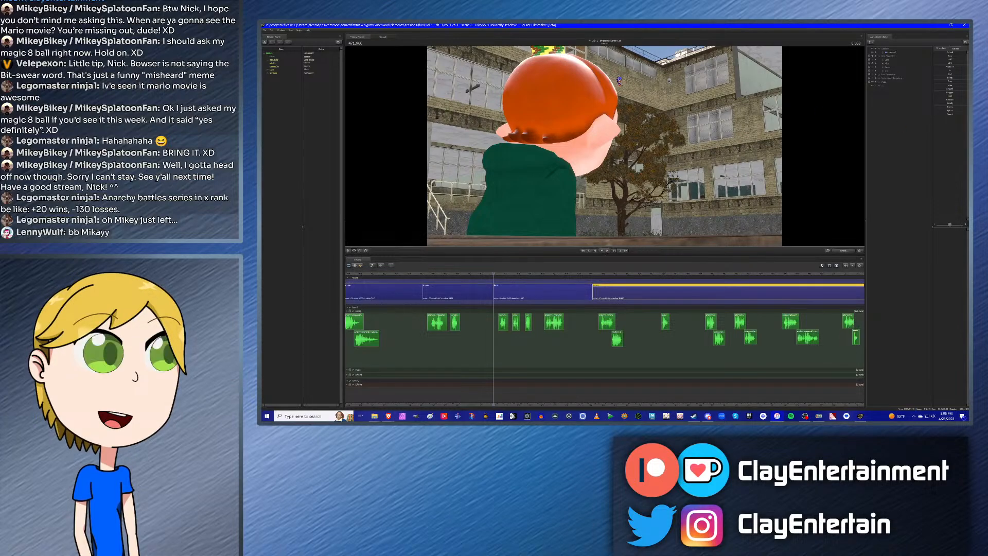
Step: Select the orange-haired Inkling's shot, scrub through it into the next shot, and return to its start
{"action": "left_click", "coordinate": [964, 25]}
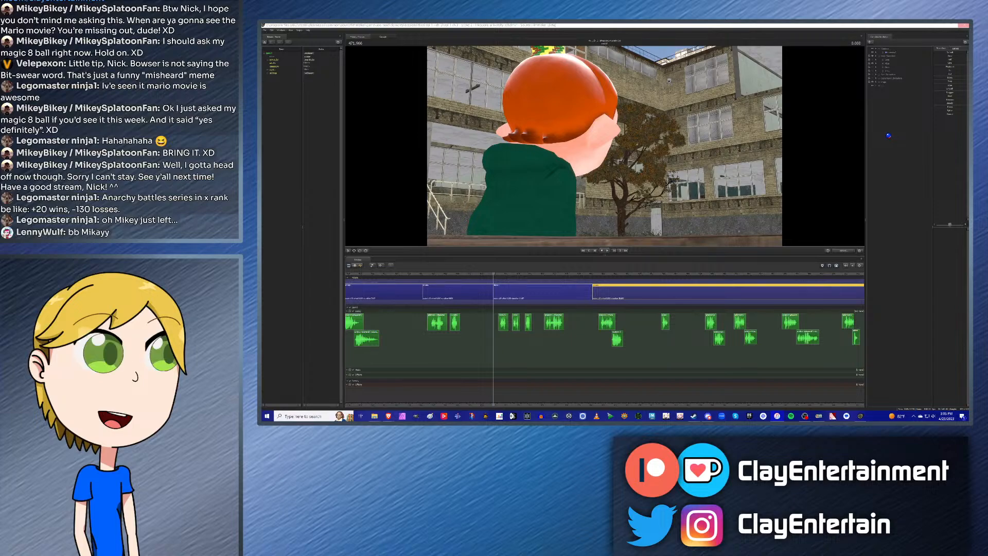
{"action": "left_click", "coordinate": [533, 299]}
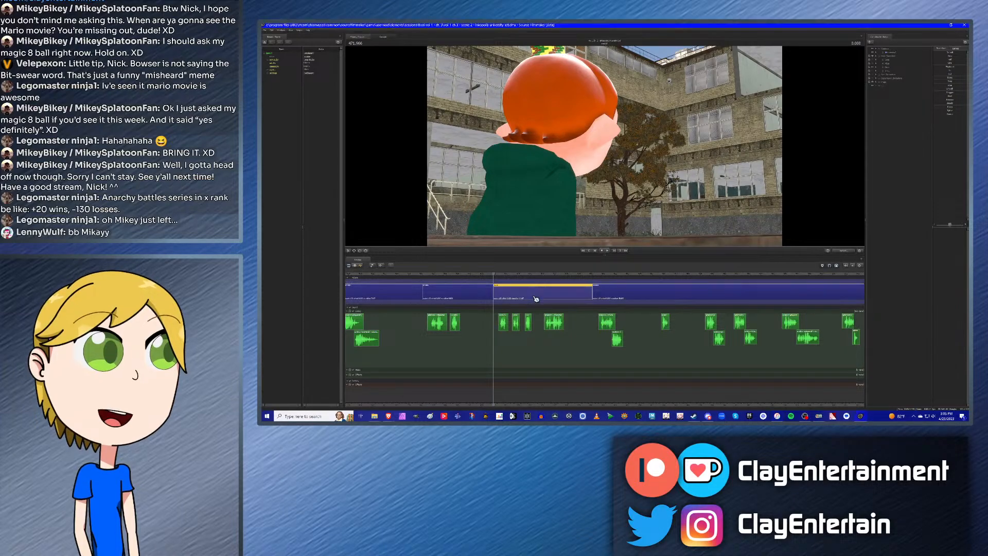
{"action": "left_click_drag", "start_coordinate": [494, 274], "coordinate": [605, 272]}
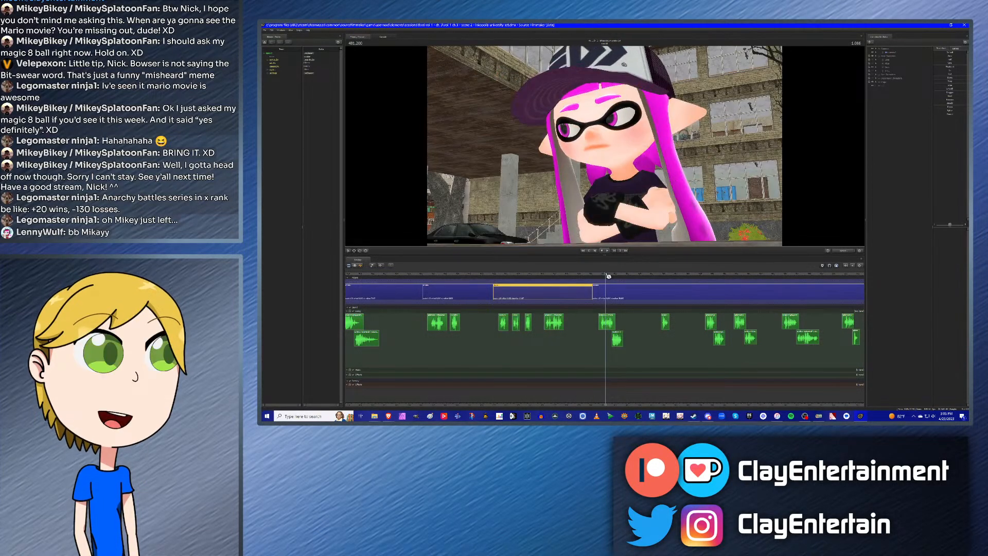
{"action": "key", "text": "Up"}
{"action": "key", "text": "Up"}
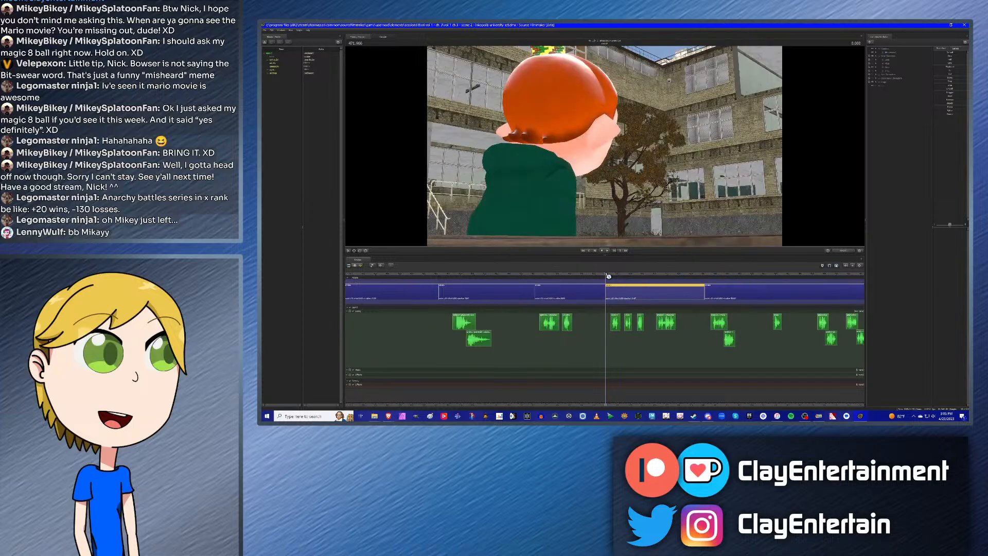
Step: Check the pink-haired Inkling's earlier shot, then step back to the shot of the lime-haired and purple-haired Inklings
{"action": "left_click", "coordinate": [568, 273]}
{"action": "scroll", "coordinate": [585, 278], "scroll_direction": "down", "scroll_amount": 2}
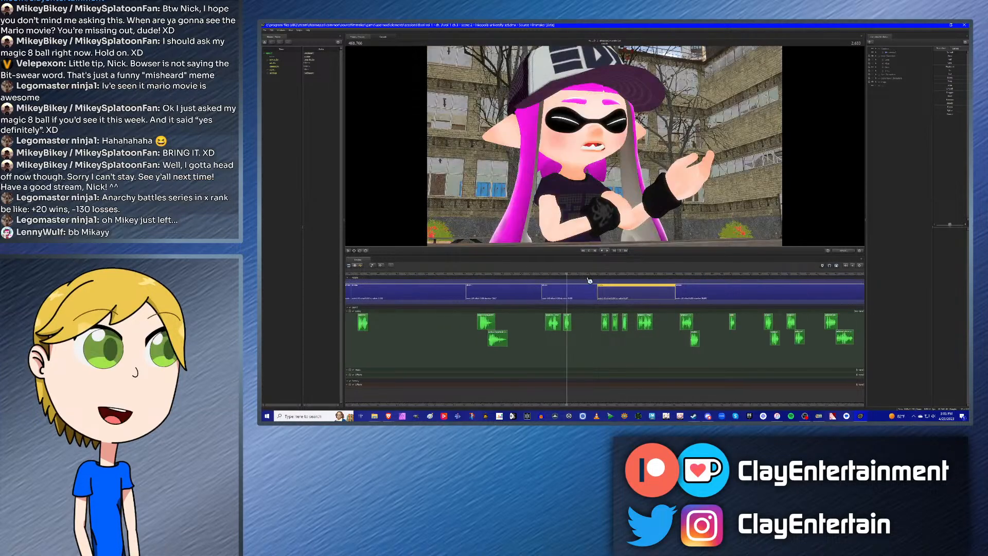
{"action": "key", "text": "Up"}
{"action": "key", "text": "Up"}
{"action": "key", "text": "Up"}
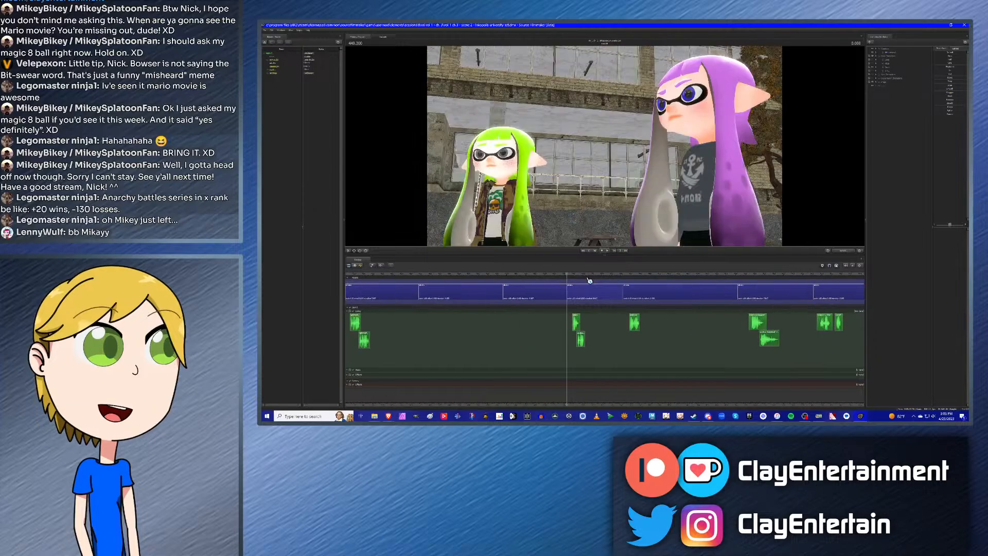
{"action": "key", "text": "Down"}
{"action": "key", "text": "Up"}
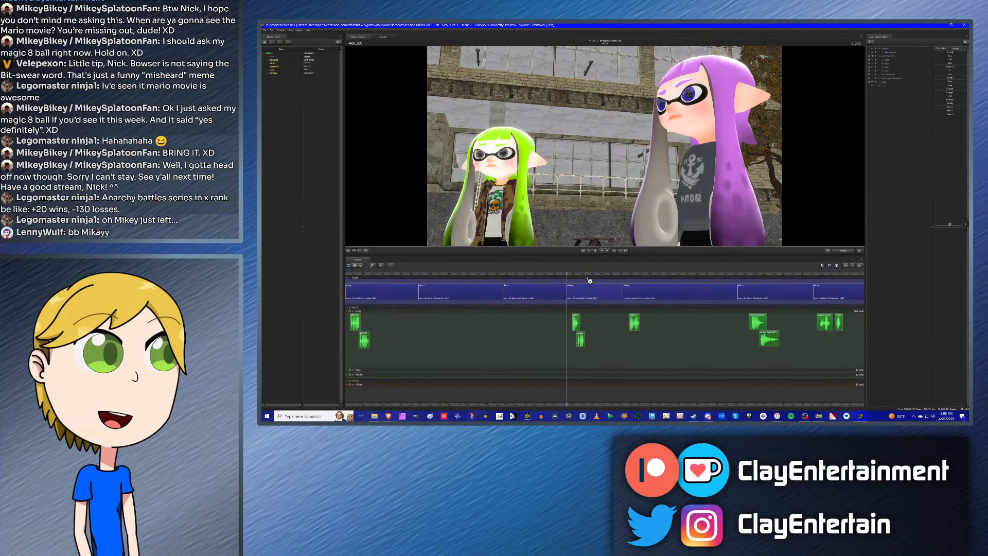
Step: Step forward shot by shot to the start of the pink-haired Inkling's new shot
{"action": "key", "text": "Down"}
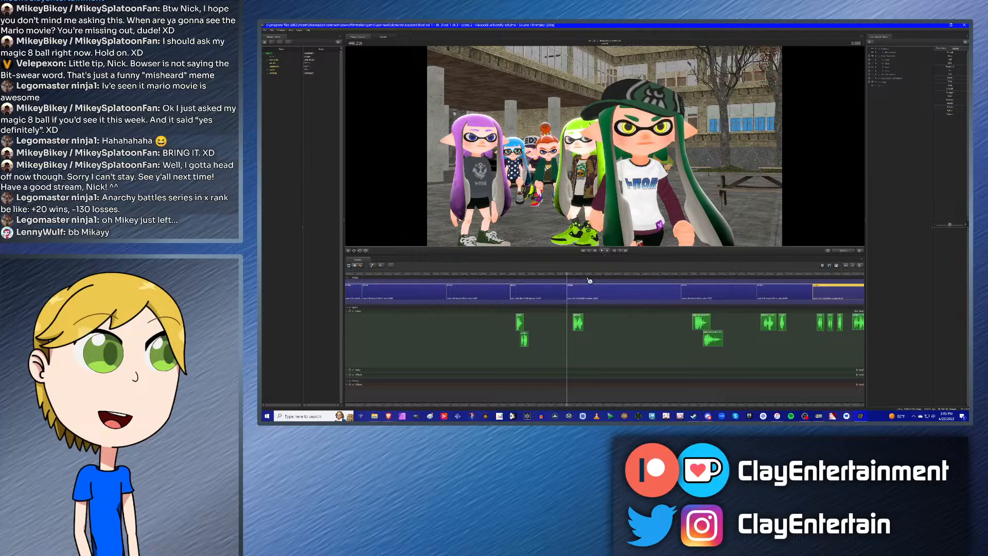
{"action": "key", "text": "Down"}
{"action": "key", "text": "Down"}
{"action": "key", "text": "Down"}
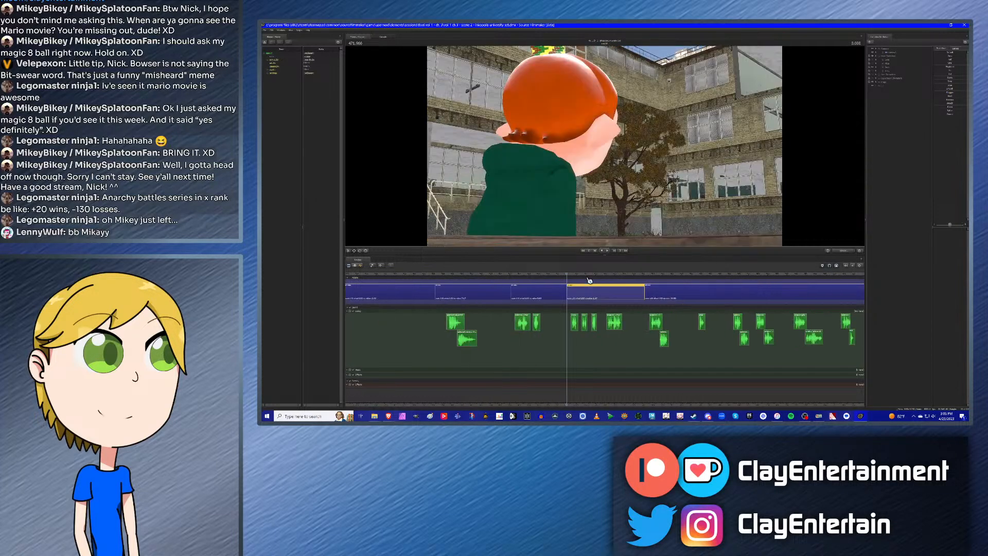
{"action": "key", "text": "Down"}
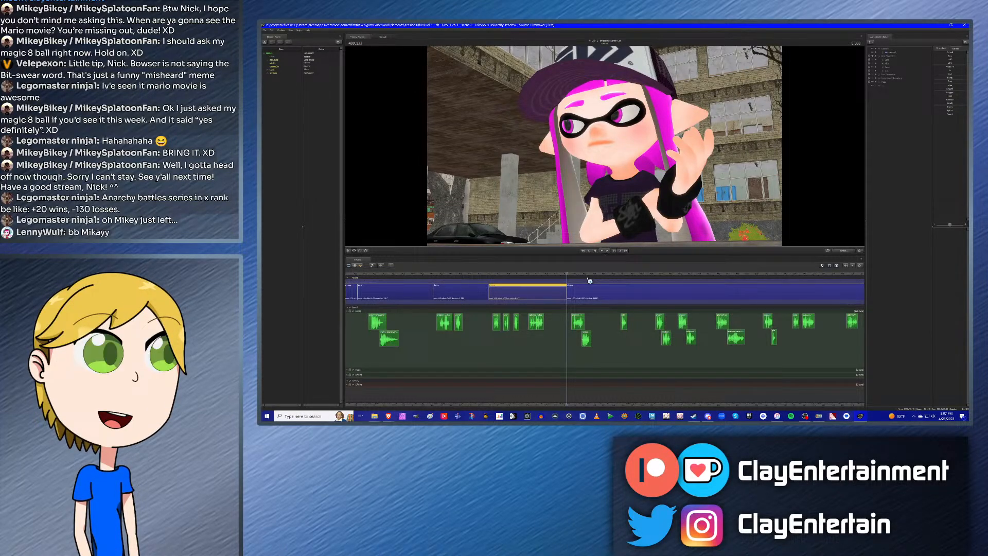
Step: Step back through the preceding shots to the group shot with the dark-green-haired Inkling in front
{"action": "key", "text": "Up"}
{"action": "key", "text": "Up"}
{"action": "key", "text": "Up"}
{"action": "key", "text": "Up"}
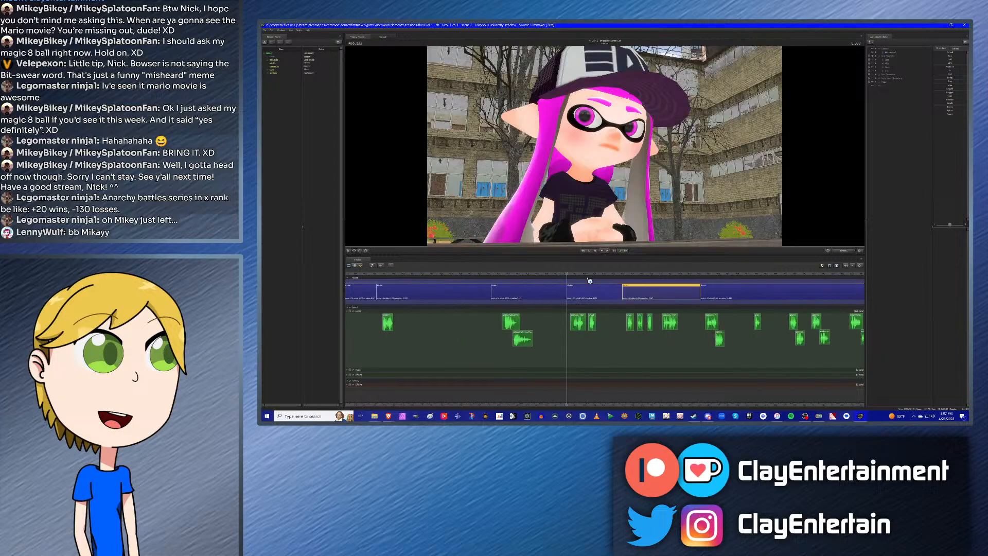
{"action": "key", "text": "Down"}
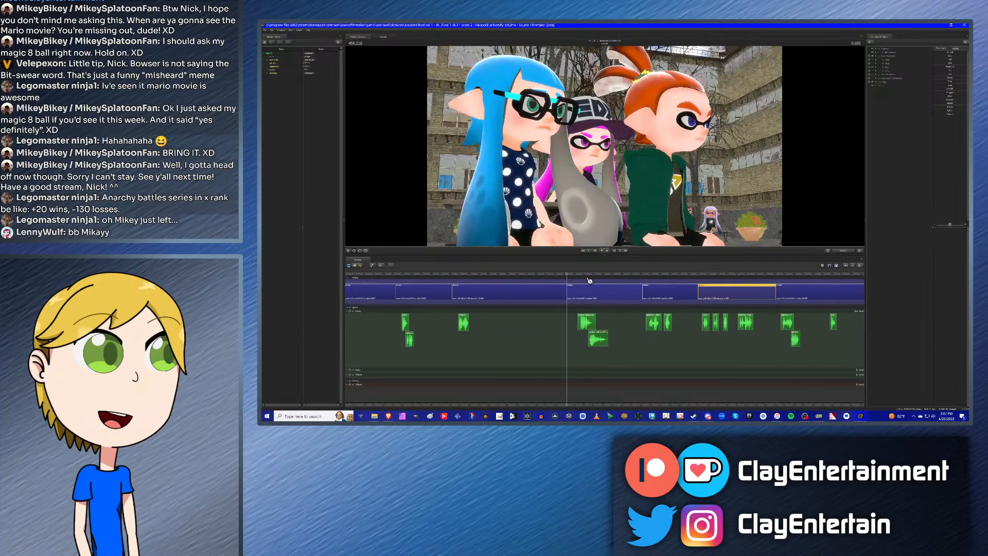
{"action": "key", "text": "Up"}
Step: Select the group shot, scrub through it and the shot before it, and return to its start
{"action": "left_click", "coordinate": [595, 292]}
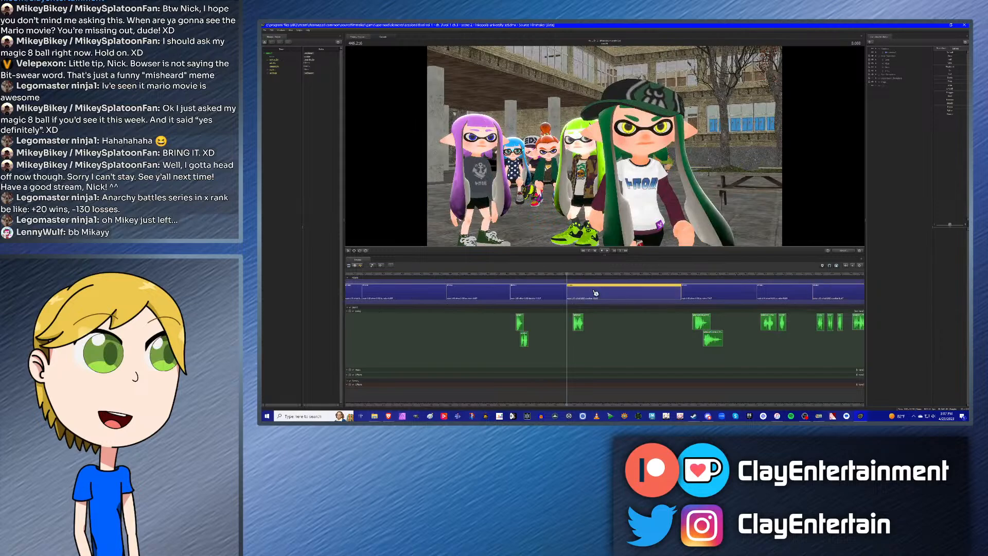
{"action": "left_click", "coordinate": [621, 274]}
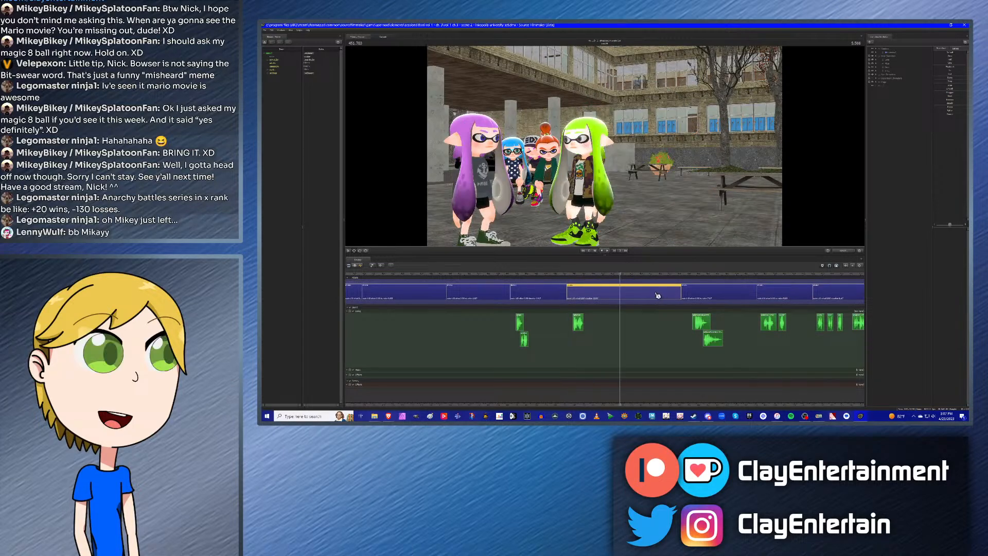
{"action": "scroll", "coordinate": [517, 279], "scroll_direction": "down", "scroll_amount": 1}
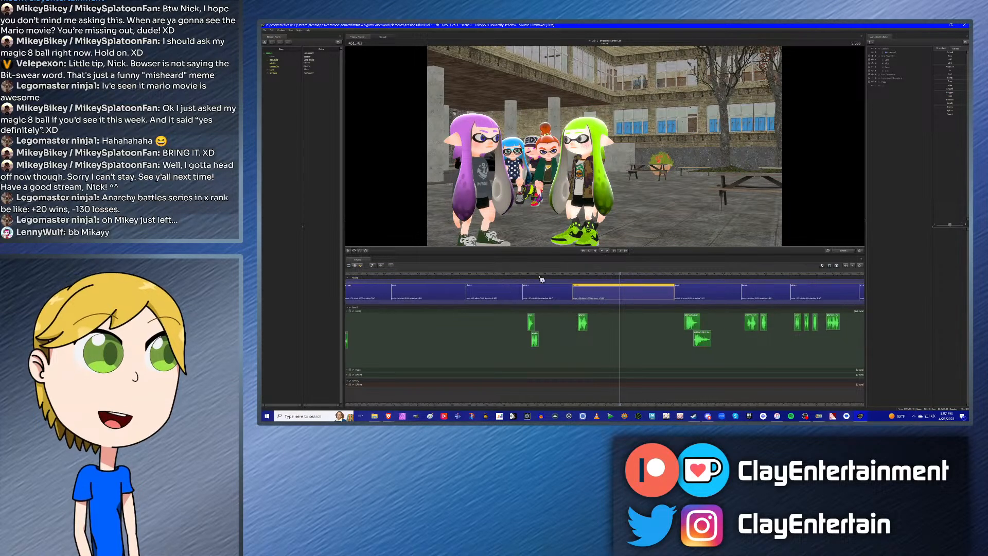
{"action": "left_click", "coordinate": [535, 275]}
{"action": "key", "text": "Down"}
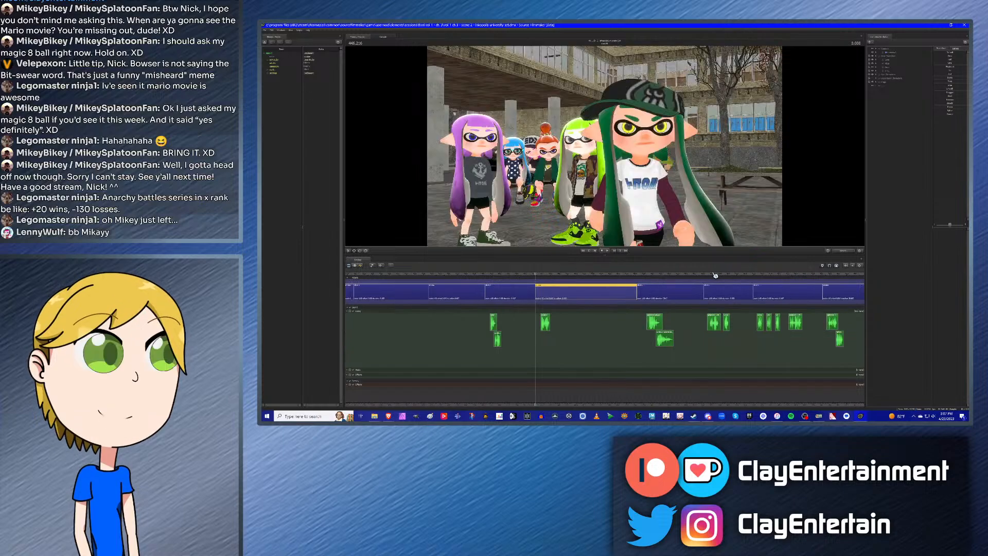
Step: Step forward to the start of the pink-haired Inkling's new shot and select that shot in the timeline
{"action": "scroll", "coordinate": [562, 294], "scroll_direction": "down", "scroll_amount": 2}
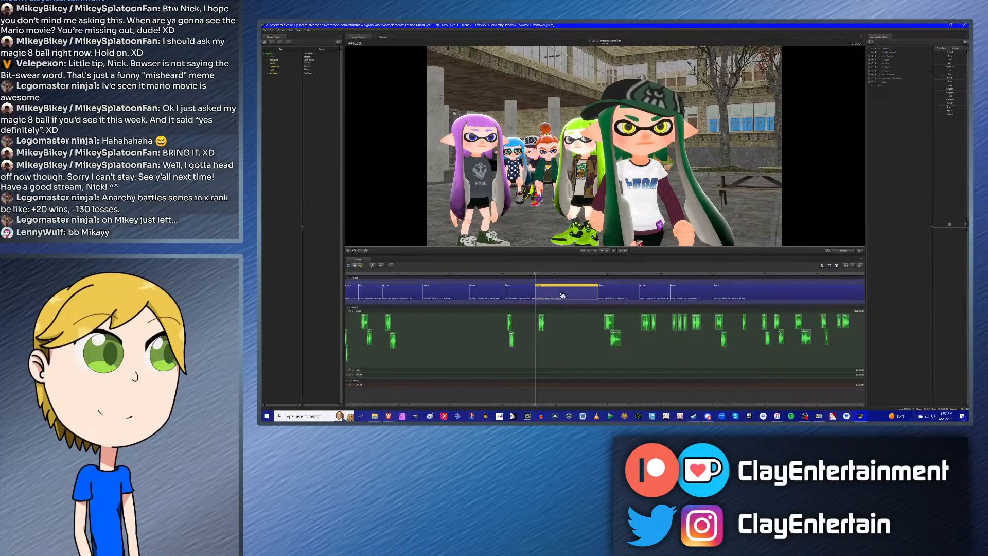
{"action": "scroll", "coordinate": [561, 293], "scroll_direction": "up", "scroll_amount": 2}
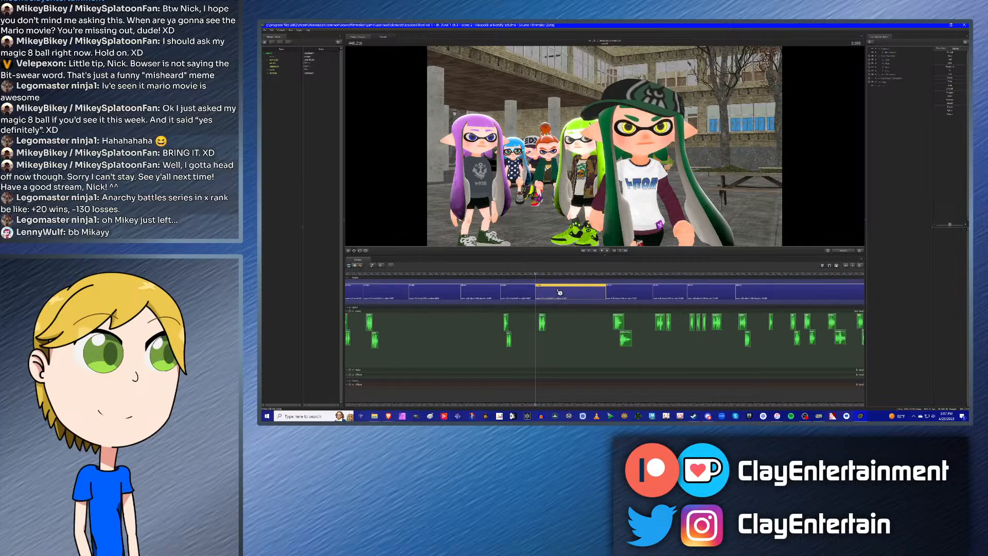
{"action": "key", "text": "Down"}
{"action": "key", "text": "Down"}
{"action": "key", "text": "Down"}
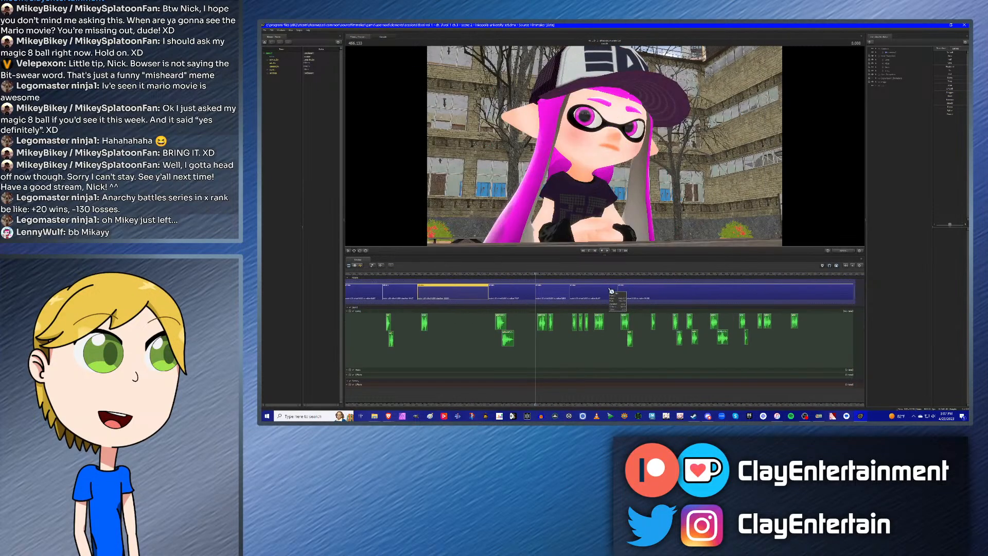
{"action": "key", "text": "Down"}
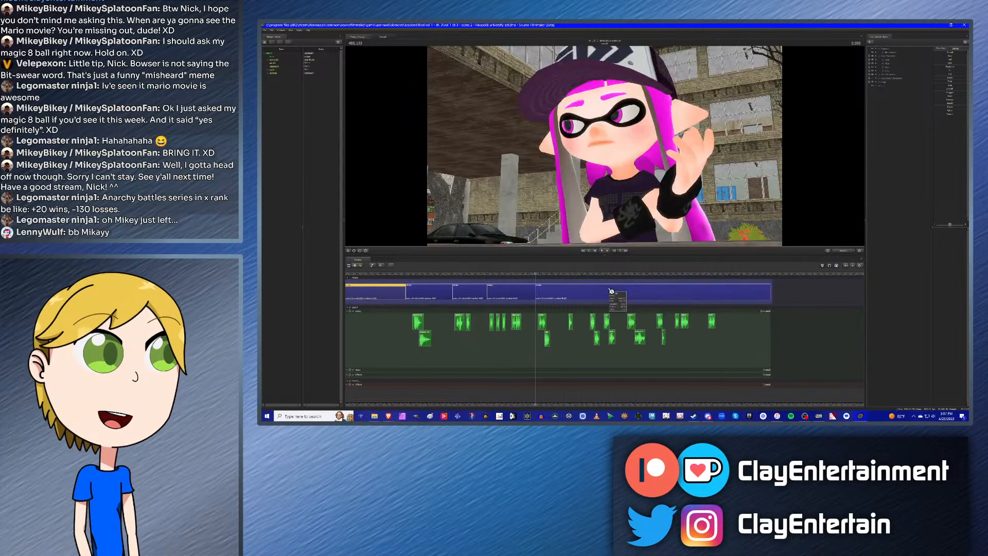
{"action": "left_click", "coordinate": [561, 292]}
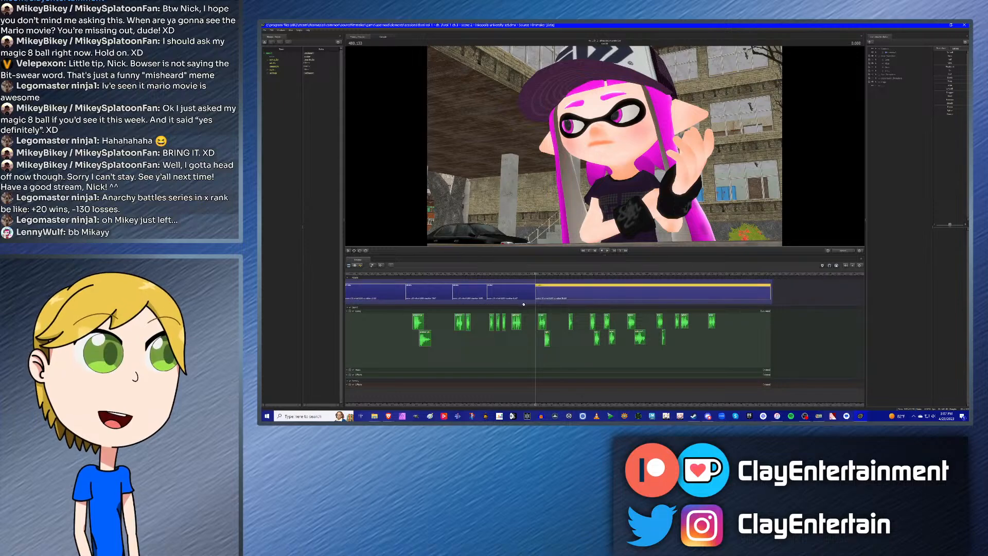
{"action": "scroll", "coordinate": [524, 305], "scroll_direction": "up", "scroll_amount": 5}
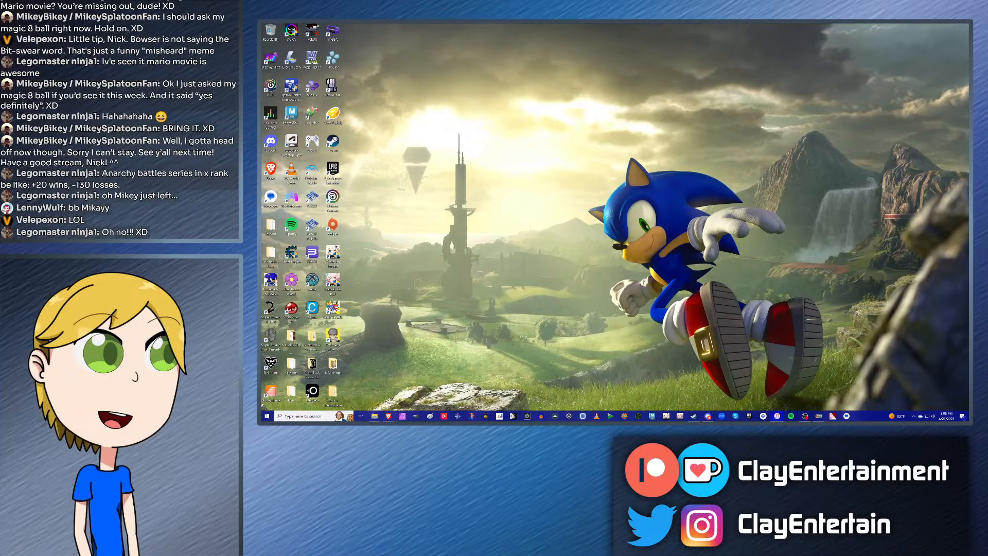
Step: Launch Source Filmmaker from the Steam library, minimise Steam, and cancel the file-list dialog while the session loads
{"action": "left_click", "coordinate": [695, 416]}
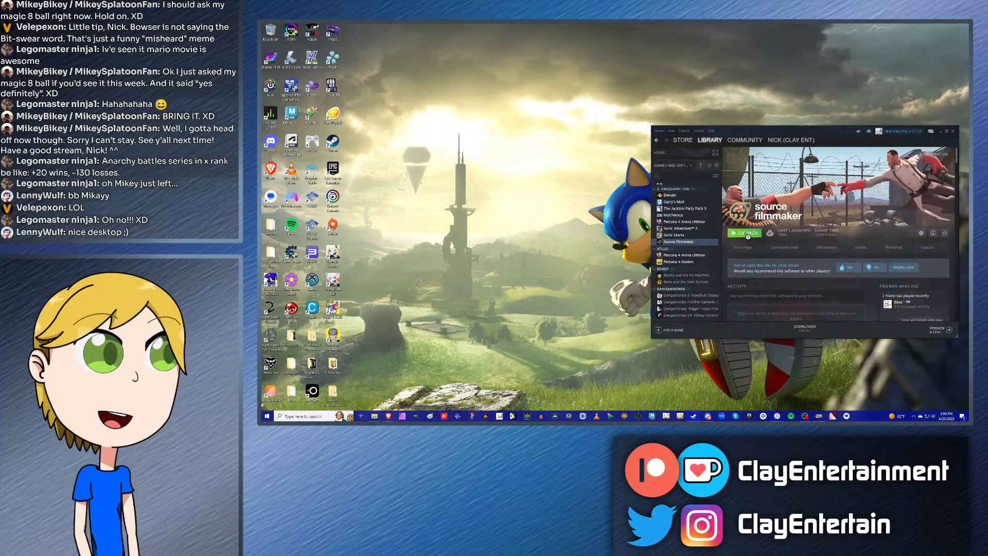
{"action": "left_click", "coordinate": [747, 234]}
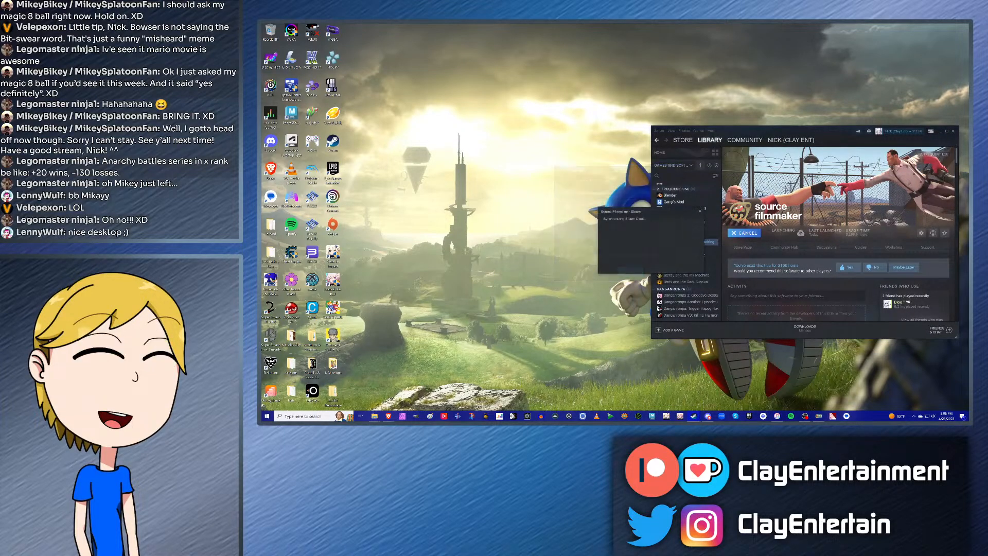
{"action": "left_click", "coordinate": [940, 132]}
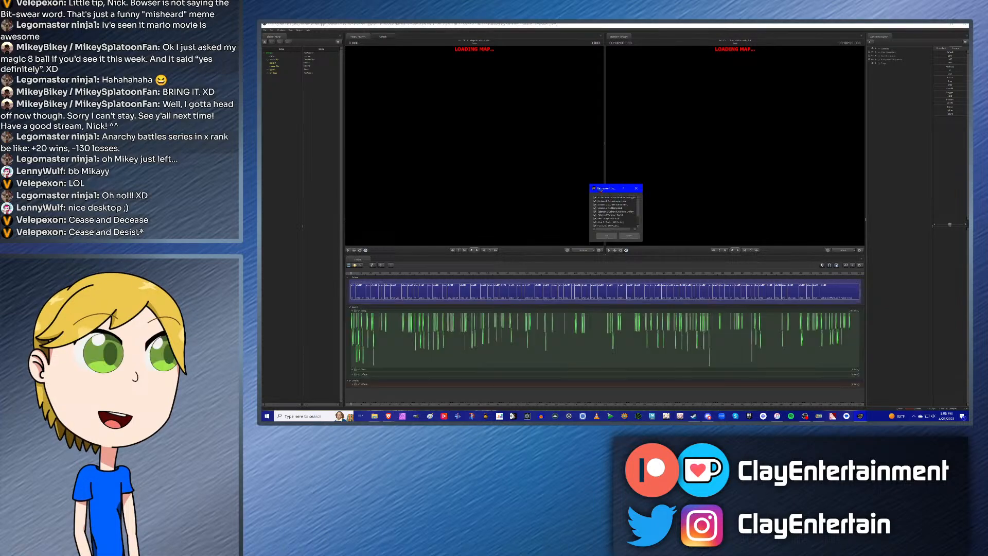
{"action": "left_click", "coordinate": [631, 236]}
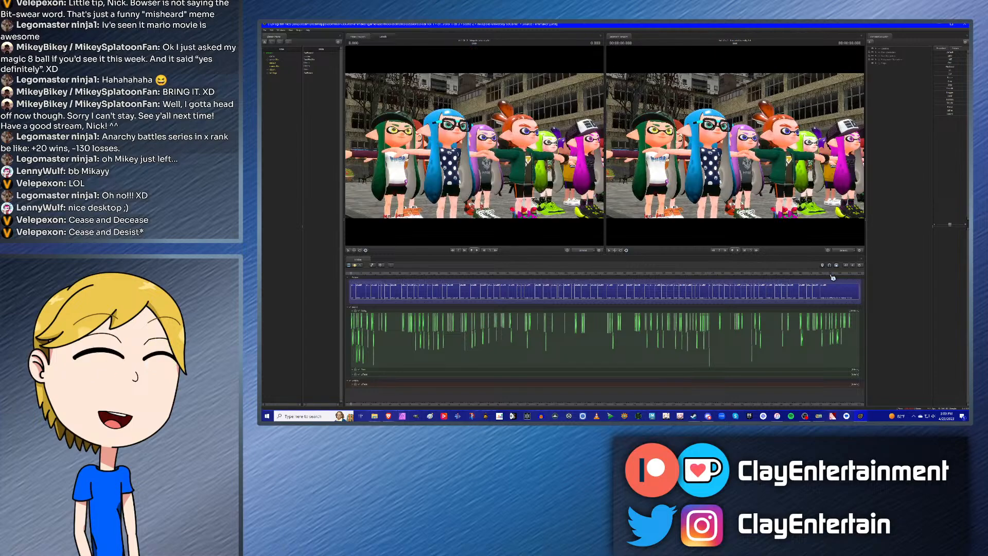
{"action": "right_click", "coordinate": [765, 190]}
{"action": "left_click", "coordinate": [776, 202]}
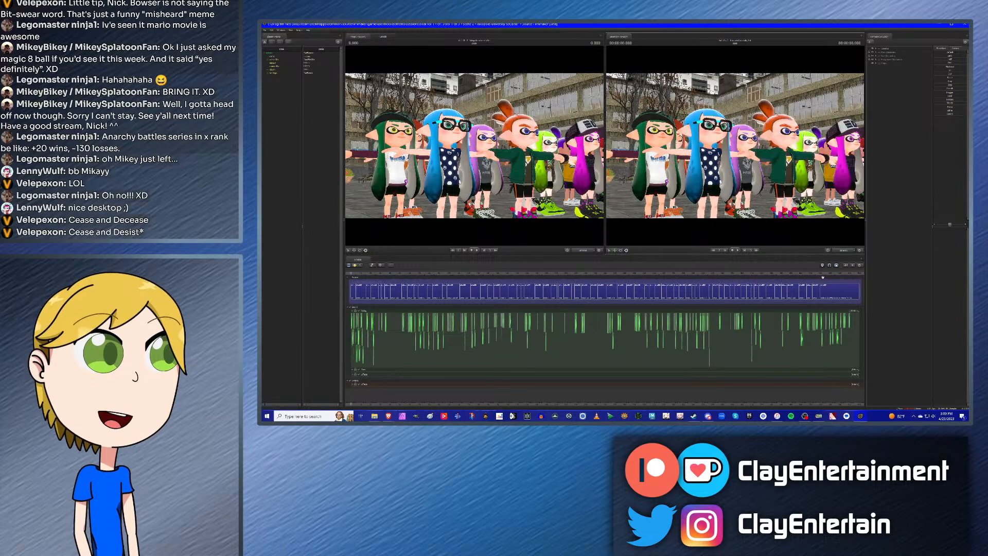
Step: Move the playhead to the raised-hand pose near the start of the pink-haired Inkling's last shot
{"action": "left_click", "coordinate": [840, 293]}
{"action": "scroll", "coordinate": [830, 292], "scroll_direction": "up", "scroll_amount": 3}
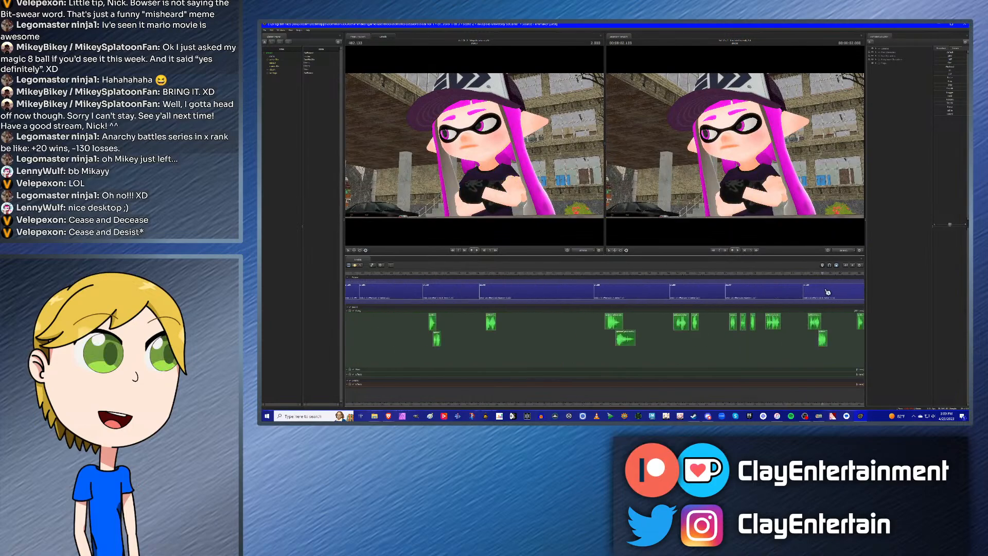
{"action": "left_click", "coordinate": [806, 273]}
{"action": "scroll", "coordinate": [612, 299], "scroll_direction": "down", "scroll_amount": 3}
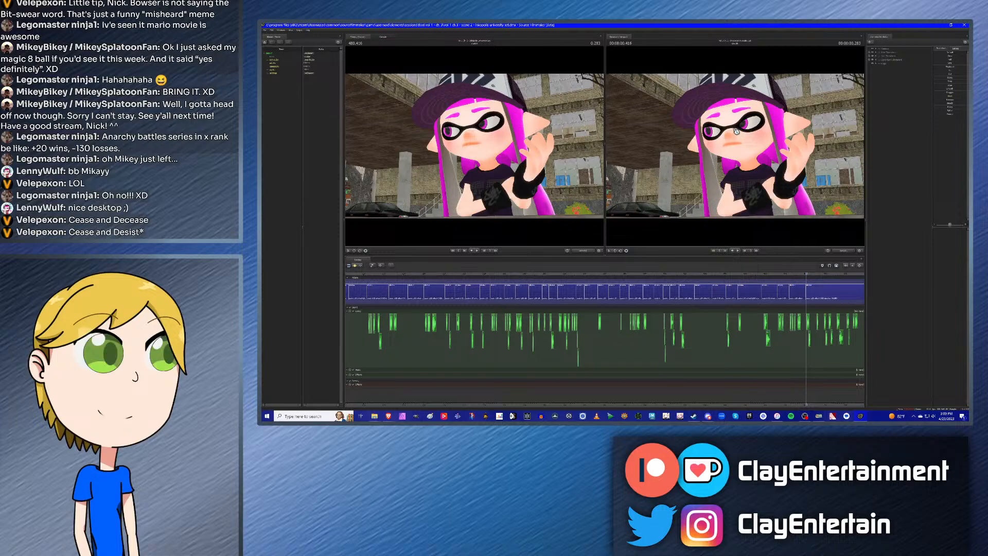
{"action": "left_click", "coordinate": [268, 31]}
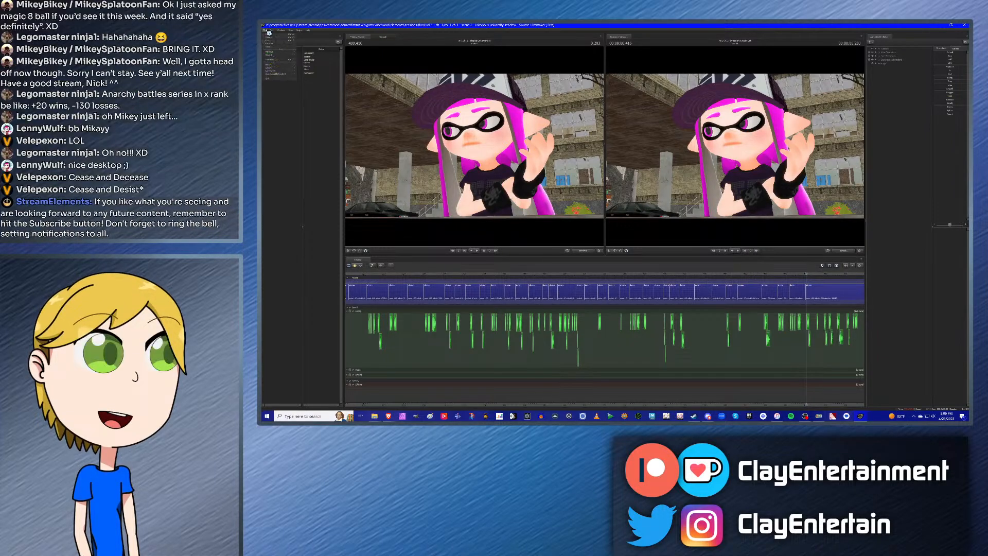
{"action": "left_click", "coordinate": [268, 41]}
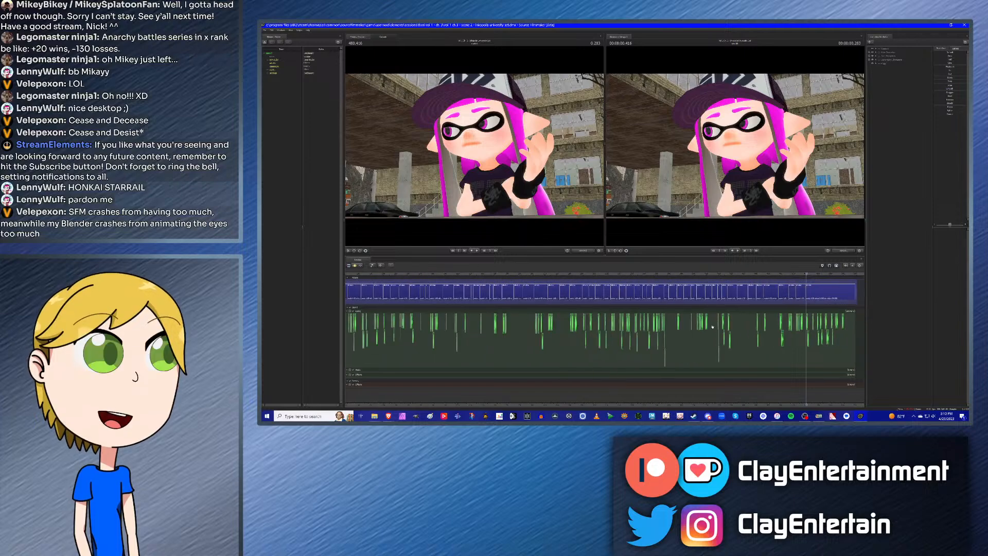
Step: Move the playhead further into the pink-haired Inkling's last shot and select the dialogue clips from there onward
{"action": "scroll", "coordinate": [739, 314], "scroll_direction": "down", "scroll_amount": 2}
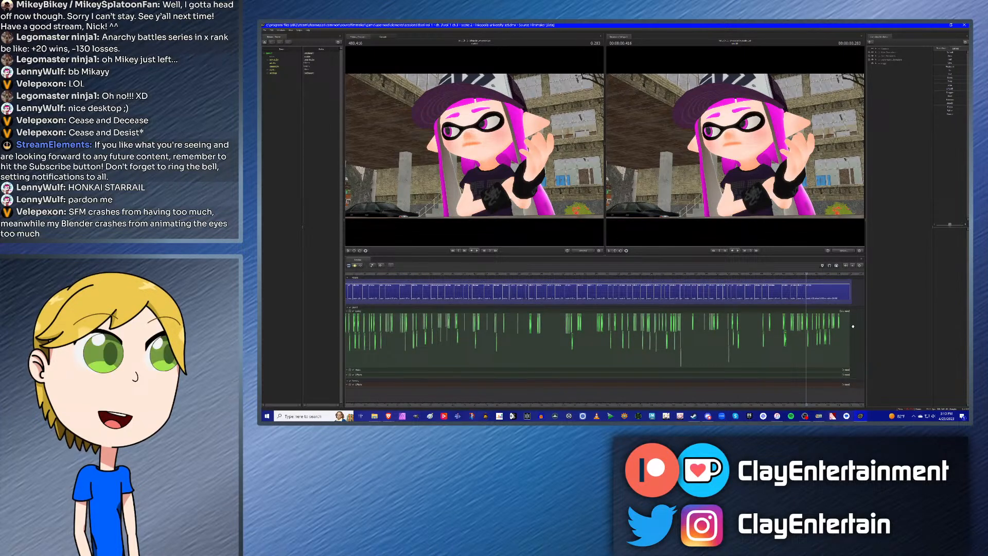
{"action": "scroll", "coordinate": [853, 327], "scroll_direction": "up", "scroll_amount": 2}
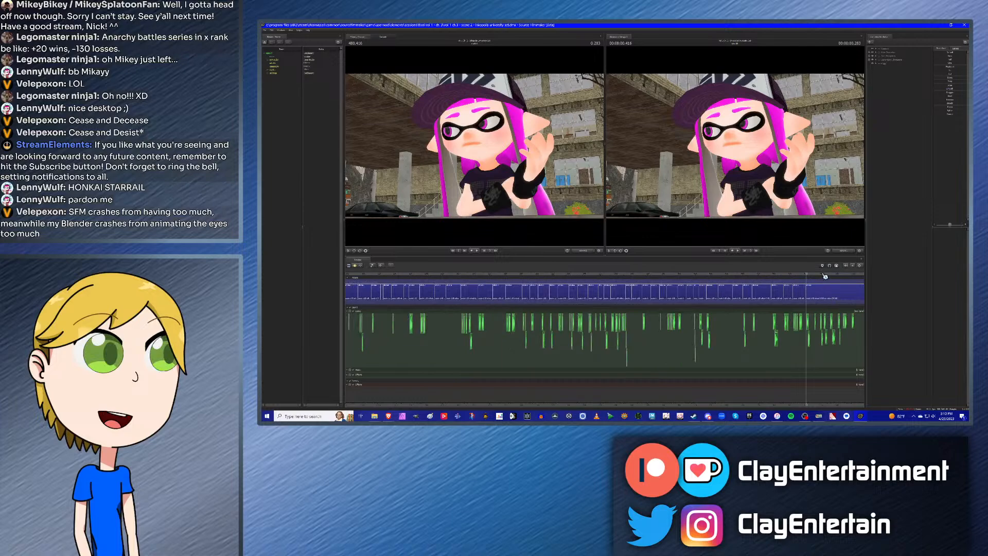
{"action": "left_click_drag", "start_coordinate": [823, 276], "coordinate": [742, 275]}
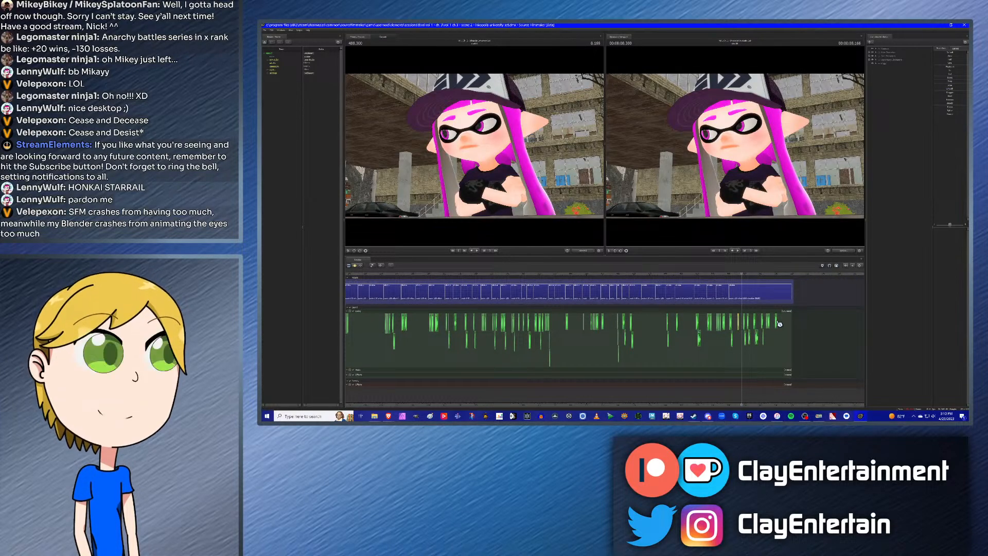
{"action": "scroll", "coordinate": [793, 327], "scroll_direction": "up", "scroll_amount": 1}
{"action": "scroll", "coordinate": [793, 328], "scroll_direction": "up", "scroll_amount": 1}
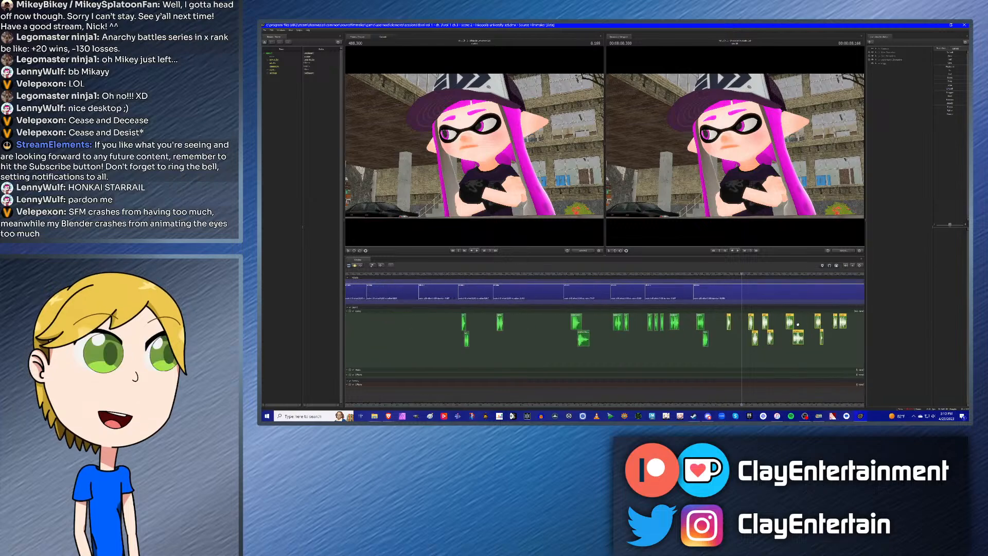
Step: Advance the playhead through the selected dialogue clips to view the Inkling's folded-arms pose further into the shot
{"action": "left_click", "coordinate": [820, 275]}
{"action": "middle_click_drag", "start_coordinate": [786, 325], "coordinate": [726, 325]}
{"action": "left_click", "coordinate": [726, 275]}
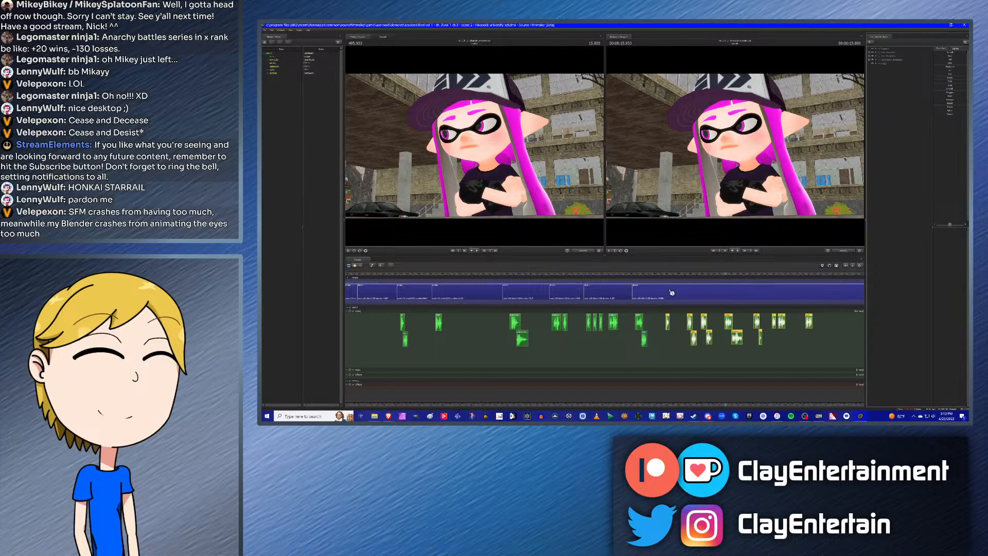
{"action": "scroll", "coordinate": [672, 292], "scroll_direction": "down", "scroll_amount": 1}
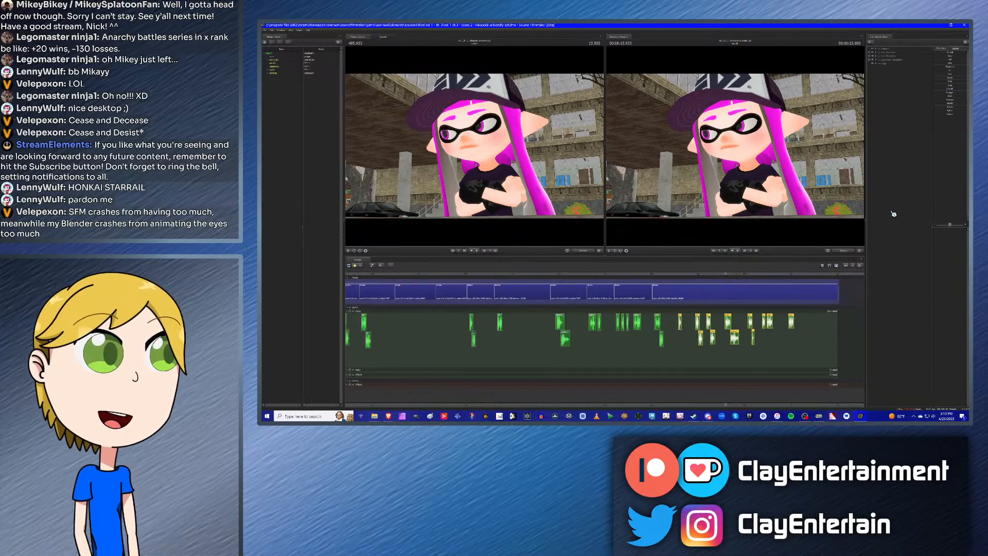